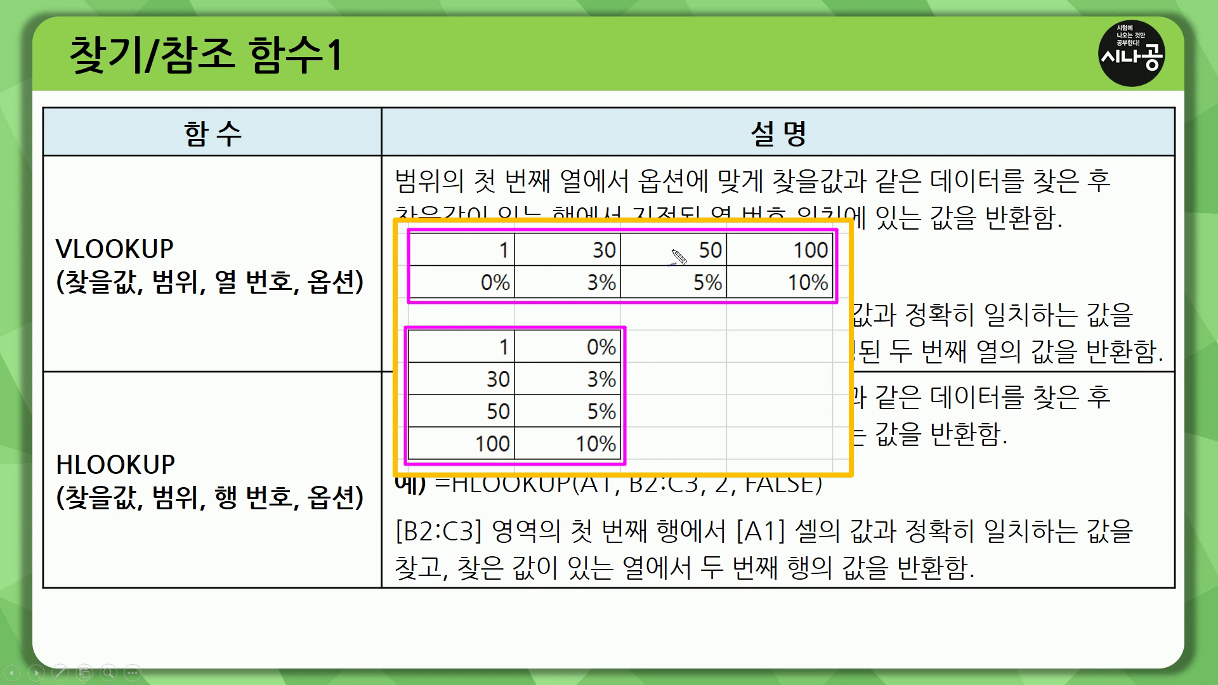
pyautogui.moveTo(318, 253)
pyautogui.mouseDown()
pyautogui.moveTo(437, 253)
pyautogui.moveTo(438, 264)
pyautogui.mouseUp()
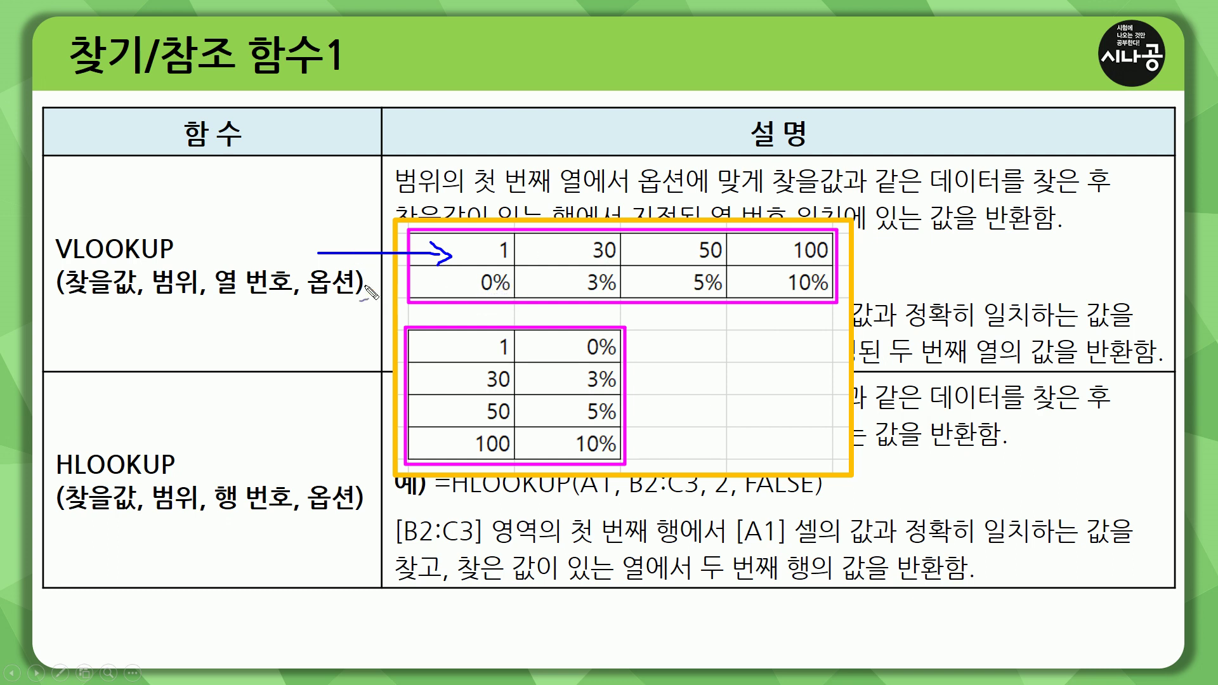
pyautogui.moveTo(351, 287)
pyautogui.mouseDown()
pyautogui.moveTo(437, 290)
pyautogui.moveTo(426, 299)
pyautogui.mouseUp()
pyautogui.moveTo(498, 253); pyautogui.dragTo(505, 247)
pyautogui.moveTo(47, 443)
pyautogui.mouseDown()
pyautogui.moveTo(76, 521)
pyautogui.moveTo(374, 526)
pyautogui.mouseUp()
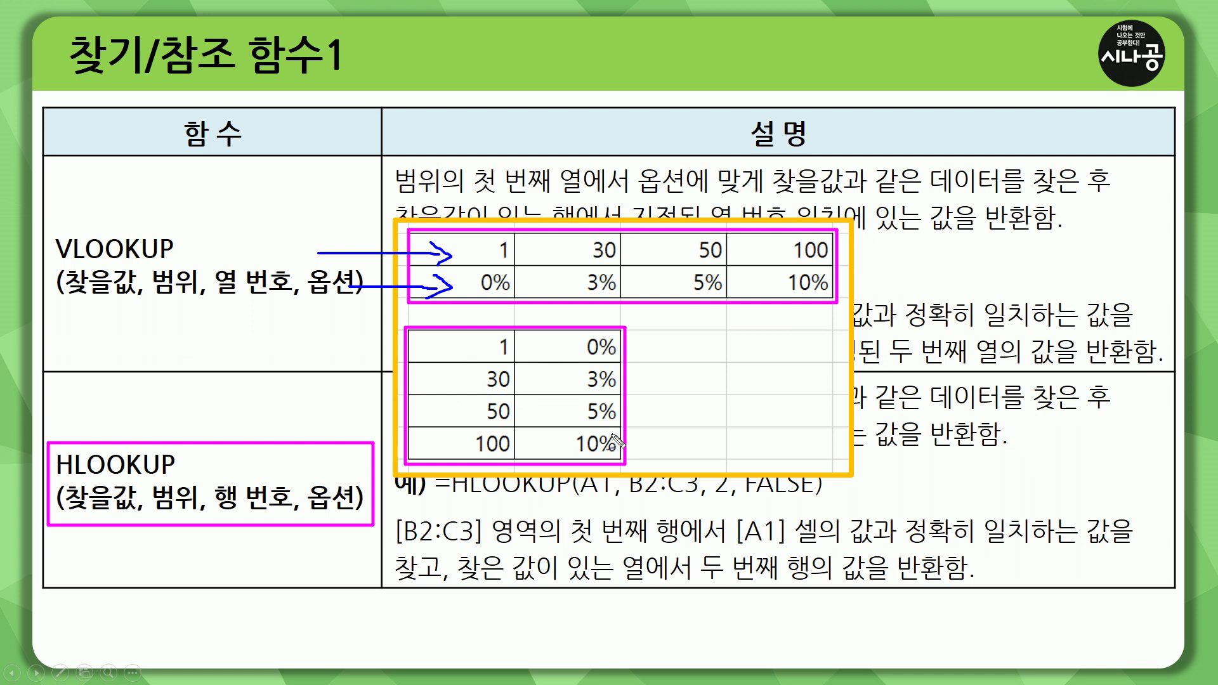
pyautogui.moveTo(452, 310)
pyautogui.mouseDown()
pyautogui.moveTo(455, 434)
pyautogui.moveTo(471, 410)
pyautogui.mouseUp()
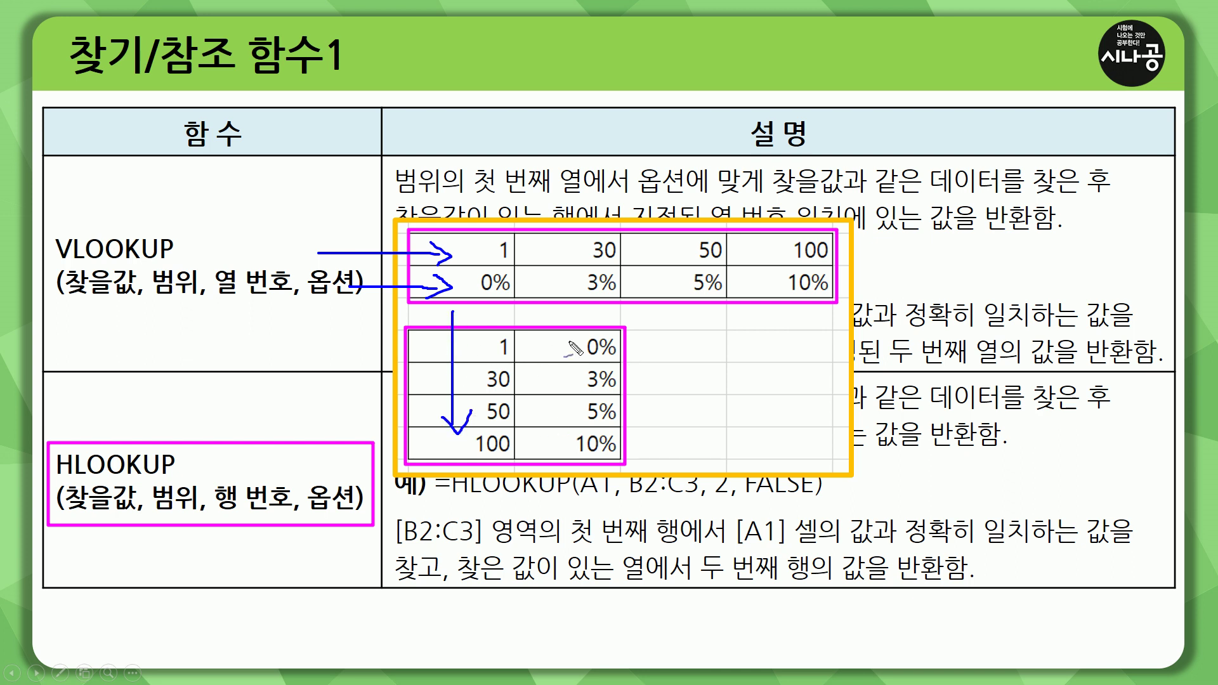
pyautogui.moveTo(556, 311); pyautogui.dragTo(561, 422)
pyautogui.moveTo(561, 422); pyautogui.dragTo(574, 399)
pyautogui.moveTo(47, 226)
pyautogui.mouseDown()
pyautogui.moveTo(82, 305)
pyautogui.moveTo(372, 306)
pyautogui.mouseUp()
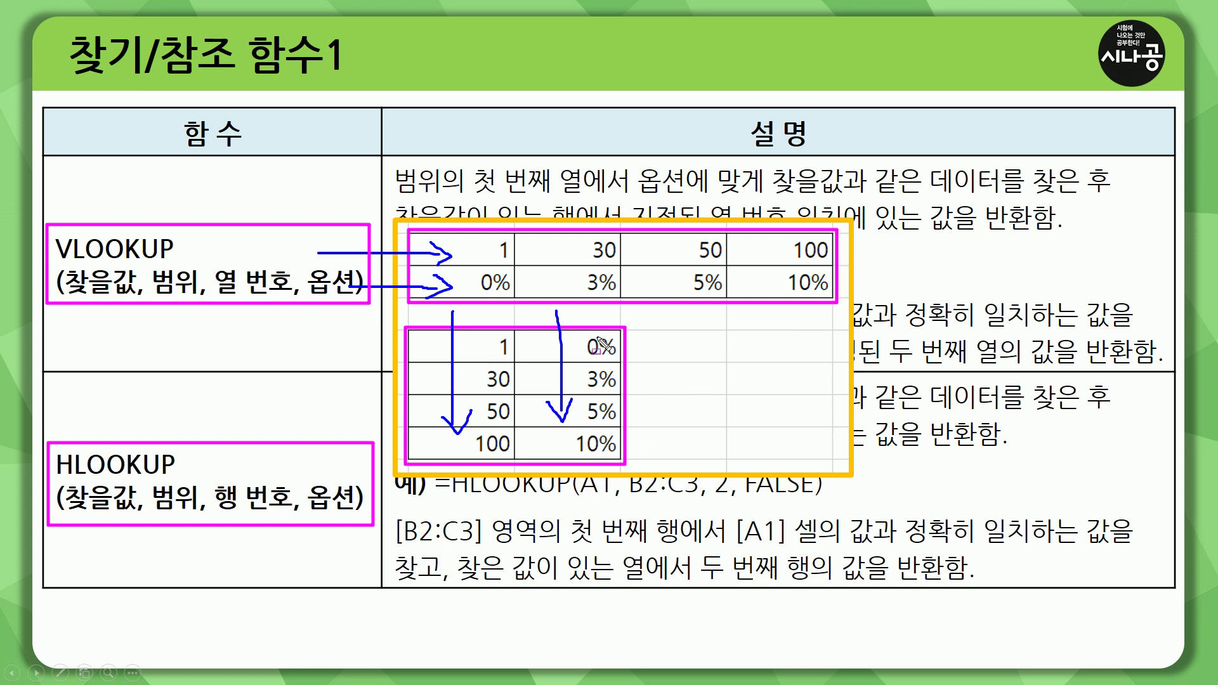
pyautogui.press('e')
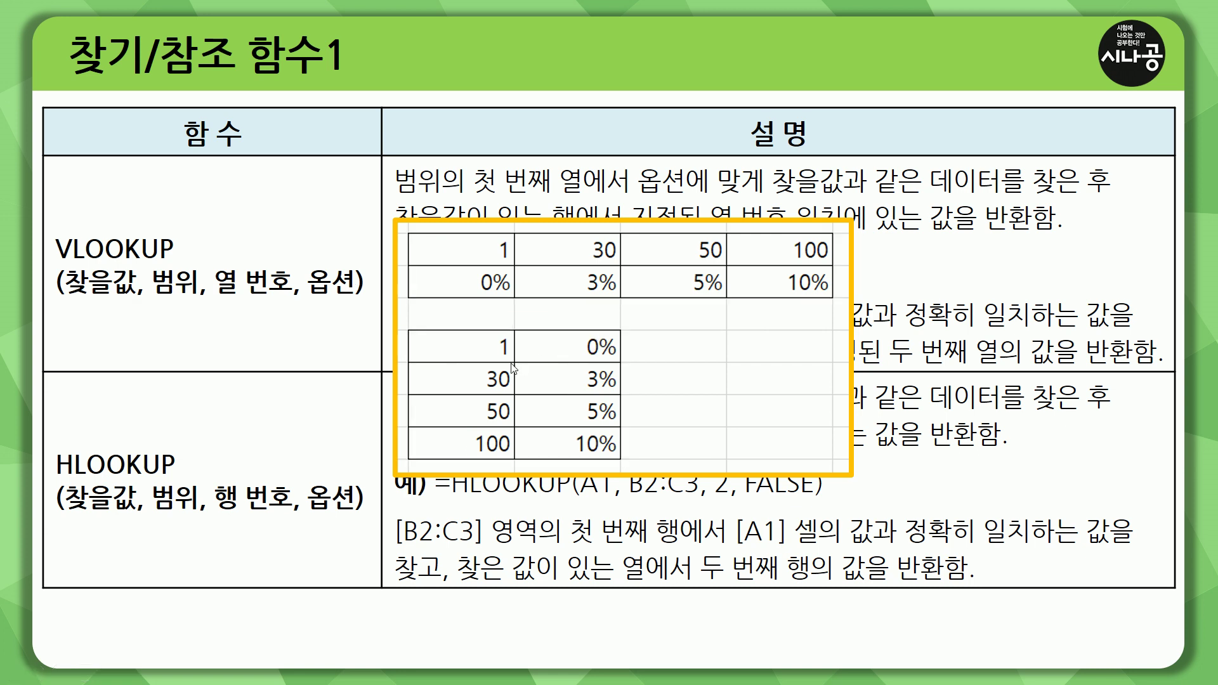
# Step: Switch to the 찾기참조함수.xlsx workbook in Excel and examine the 상여금 column in 사원별 근무년수 현황 alongside the 상여금 지급 기준 table
pyautogui.hotkey('alt', 'Tab')
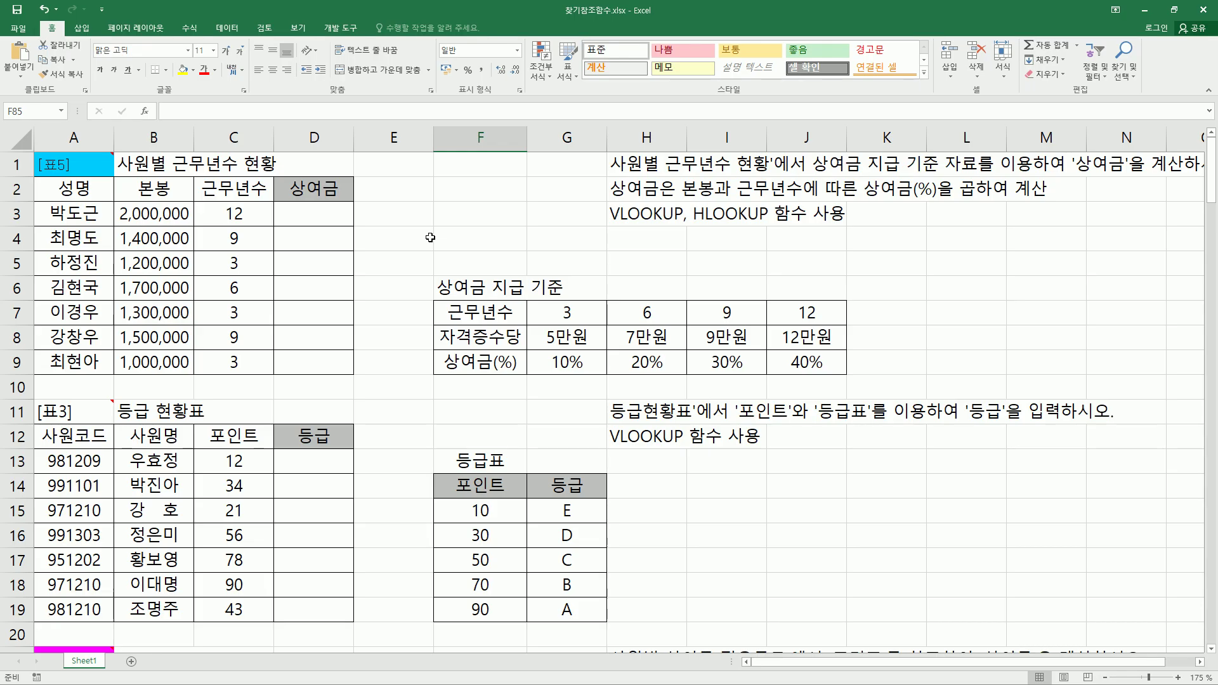
pyautogui.click(429, 237)
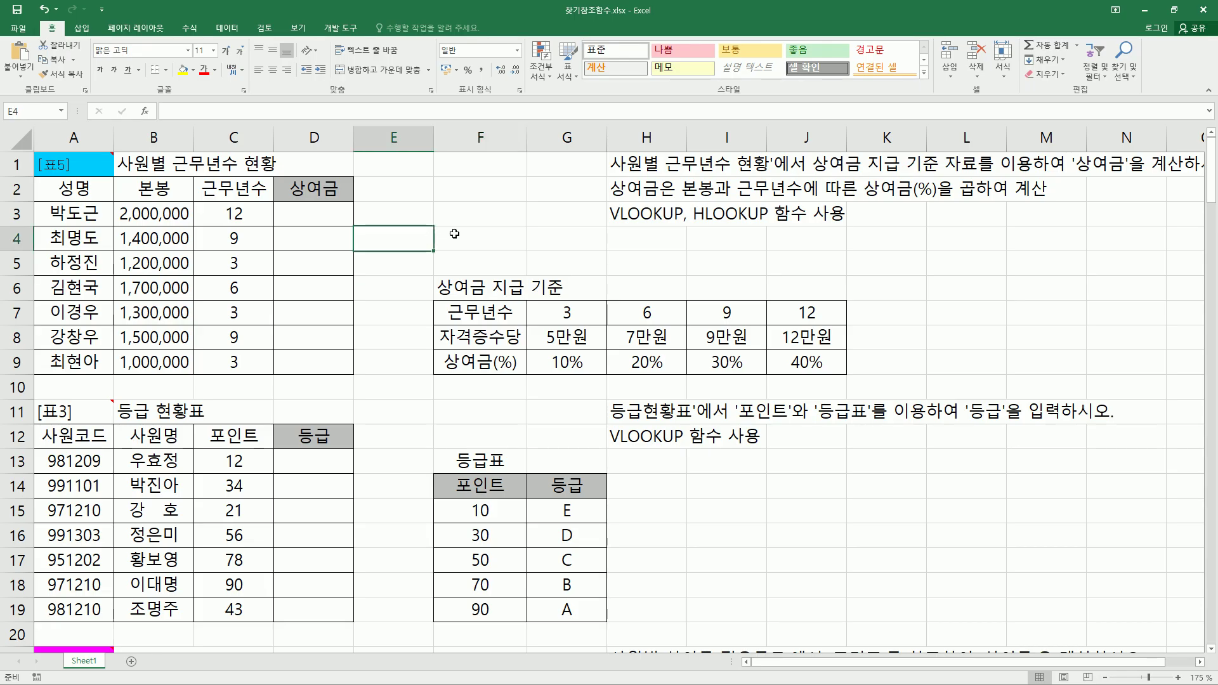
pyautogui.click(291, 164)
pyautogui.moveTo(31, 177)
pyautogui.mouseDown()
pyautogui.moveTo(353, 285)
pyautogui.moveTo(357, 380)
pyautogui.mouseUp()
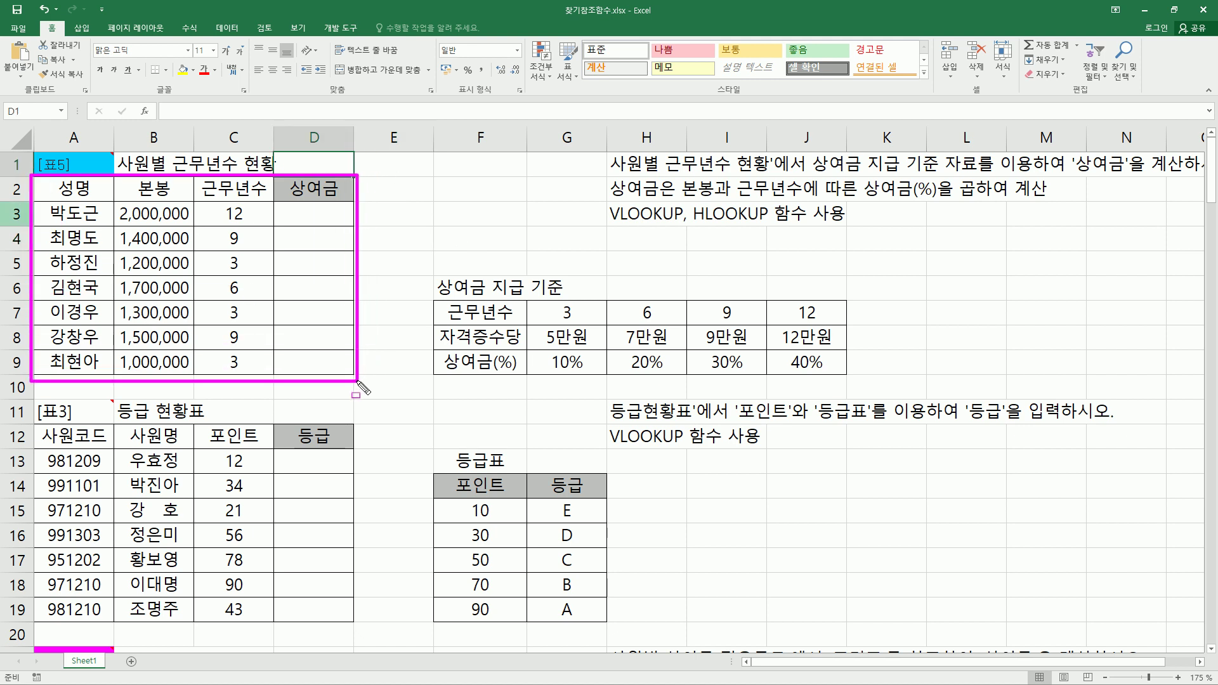
pyautogui.moveTo(292, 206); pyautogui.dragTo(335, 366)
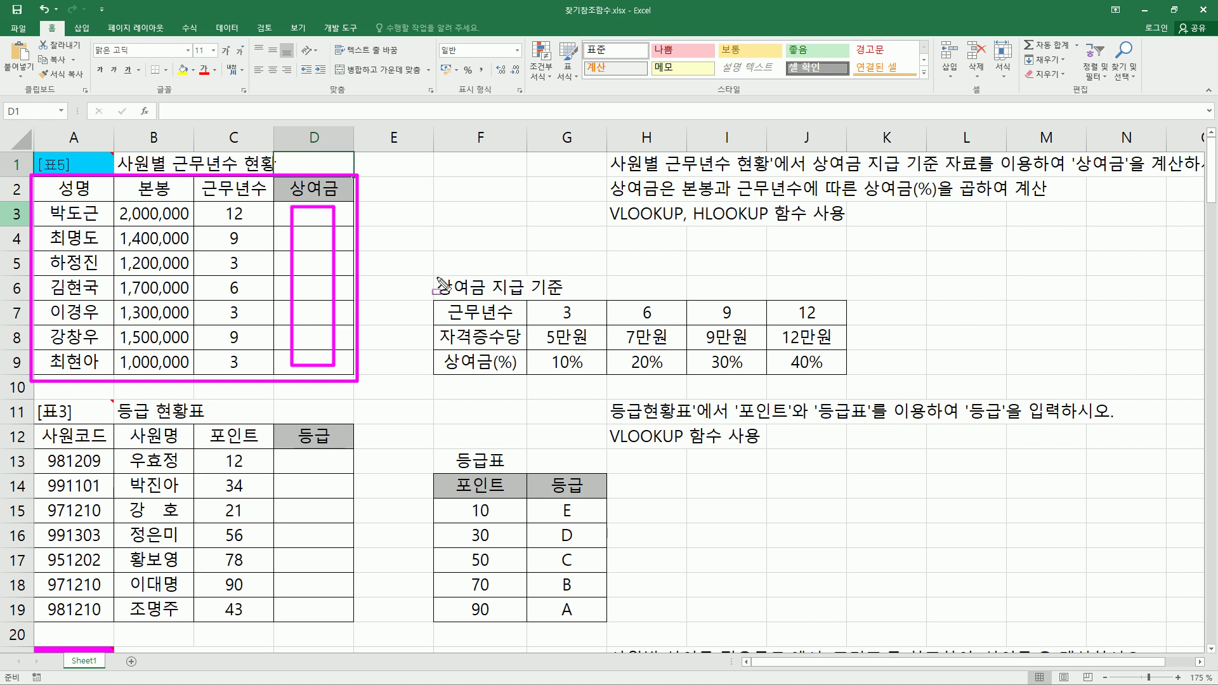
pyautogui.moveTo(431, 295); pyautogui.dragTo(567, 296)
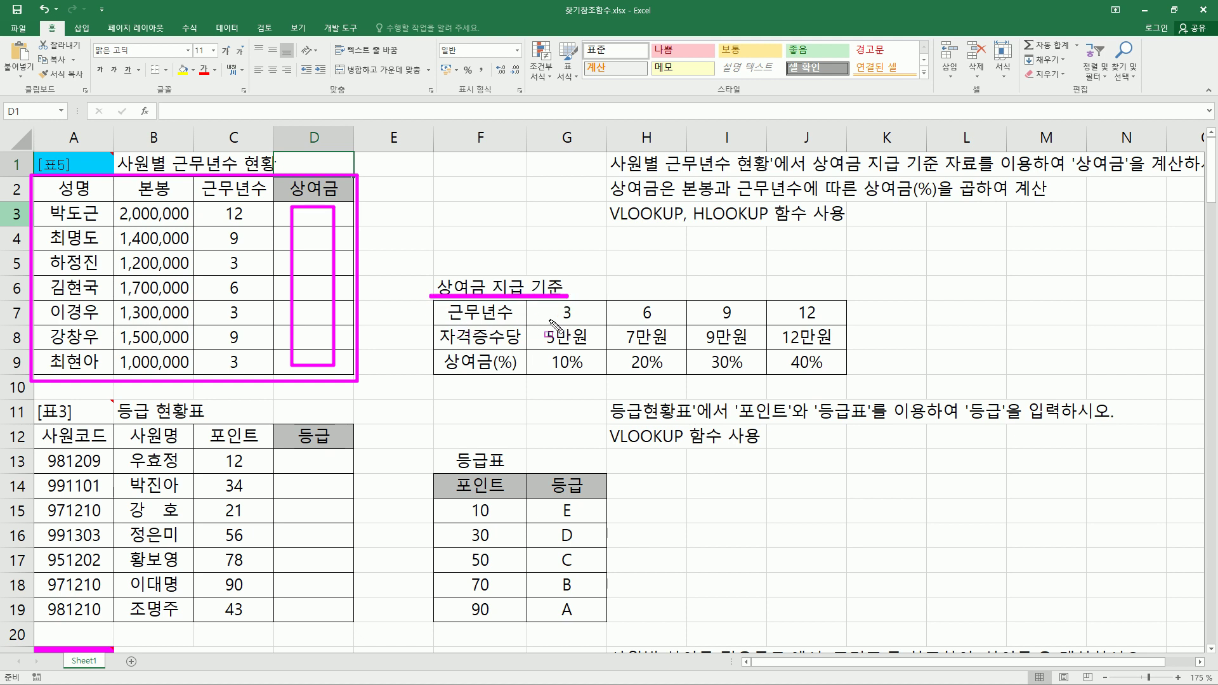
pyautogui.moveTo(549, 322); pyautogui.dragTo(840, 322)
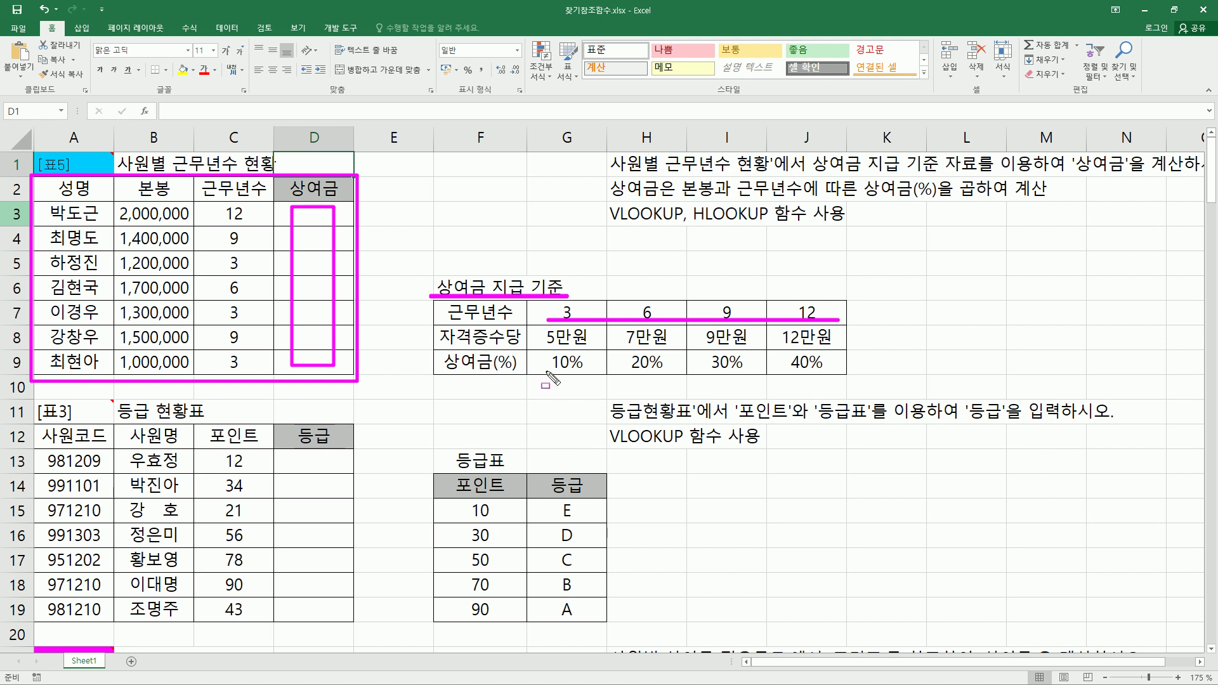
pyautogui.press('Escape')
# Step: Examine the data direction of the 근무년수, 자격증수당 and 상여금(%) entries in the 상여금 지급 기준 range G7:J9
pyautogui.moveTo(527, 302)
pyautogui.mouseDown()
pyautogui.moveTo(550, 368)
pyautogui.moveTo(848, 378)
pyautogui.mouseUp()
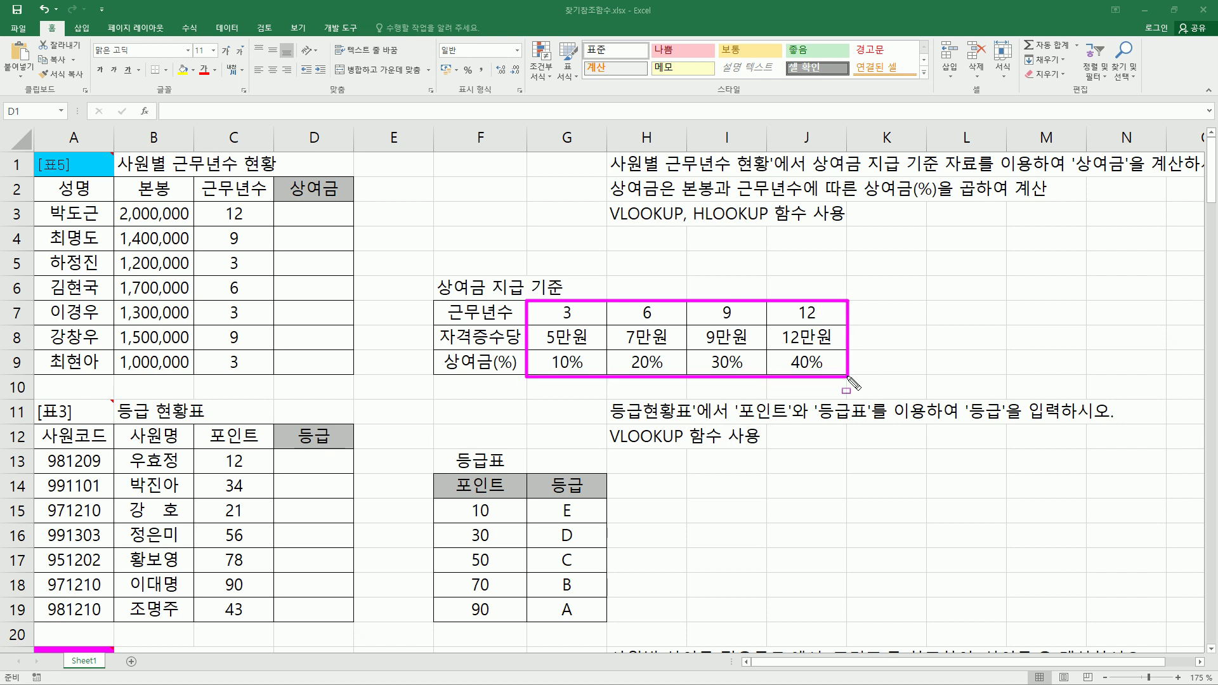
pyautogui.moveTo(289, 202); pyautogui.dragTo(343, 366)
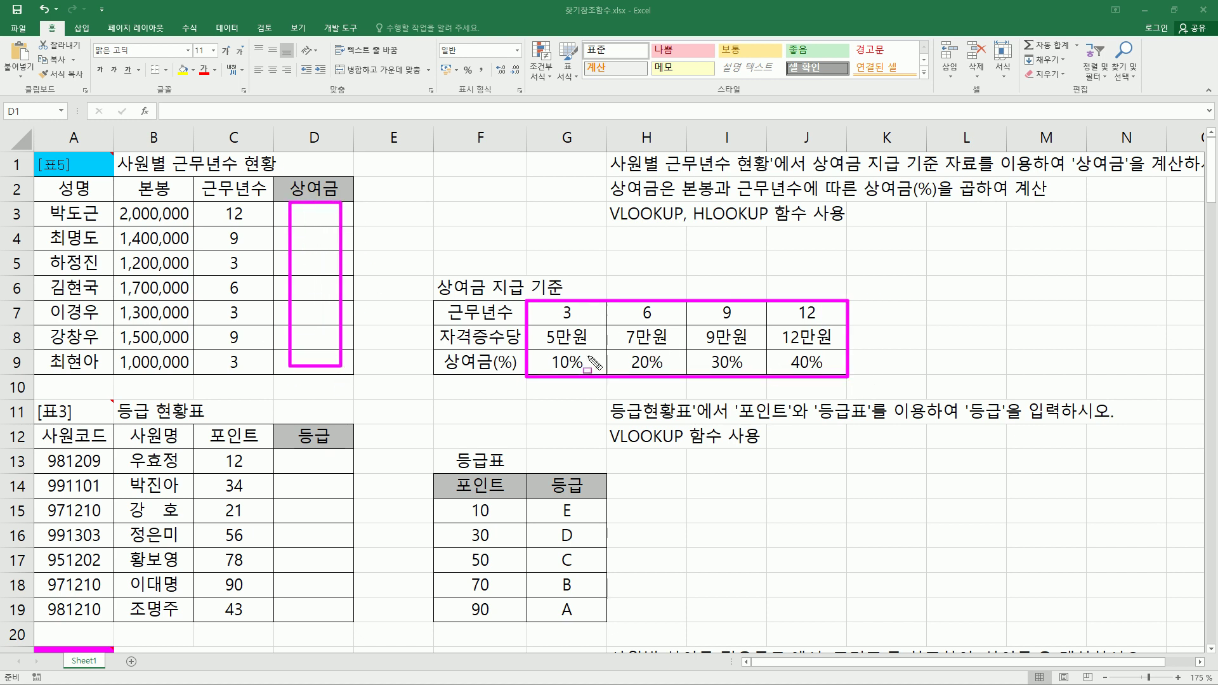
pyautogui.press('e')
pyautogui.moveTo(527, 298)
pyautogui.mouseDown()
pyautogui.moveTo(534, 371)
pyautogui.moveTo(849, 379)
pyautogui.mouseUp()
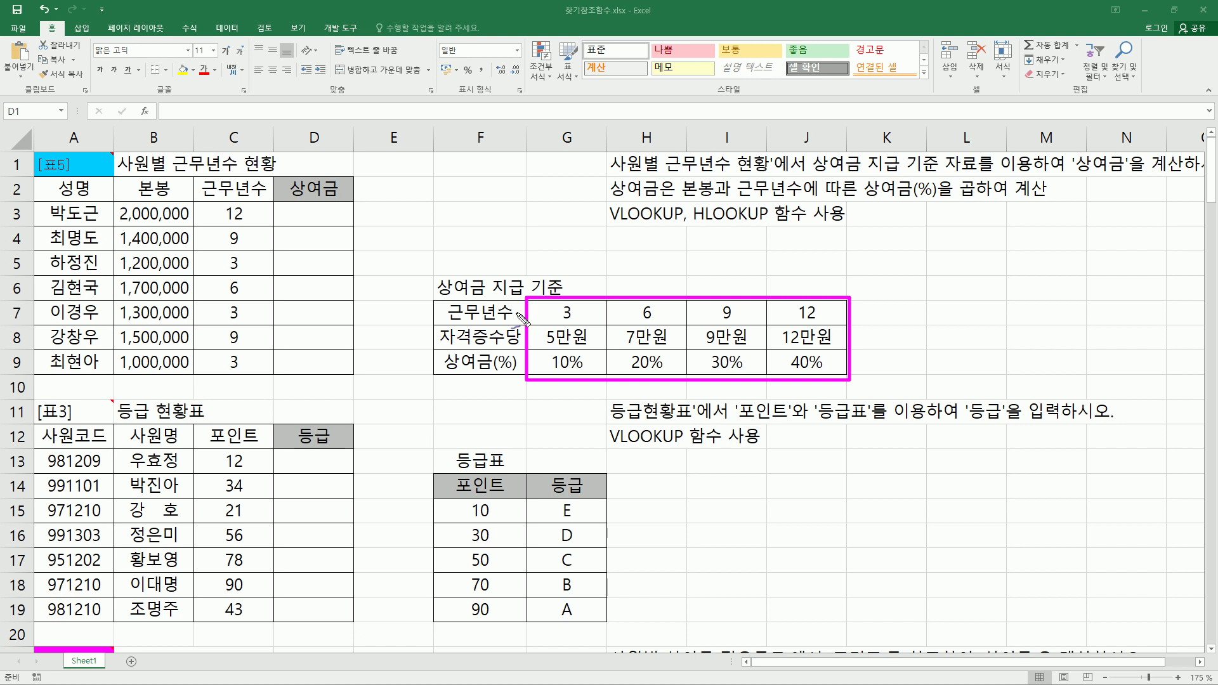
pyautogui.moveTo(516, 313); pyautogui.dragTo(547, 313)
pyautogui.moveTo(524, 338)
pyautogui.mouseDown()
pyautogui.moveTo(551, 343)
pyautogui.moveTo(543, 378)
pyautogui.mouseUp()
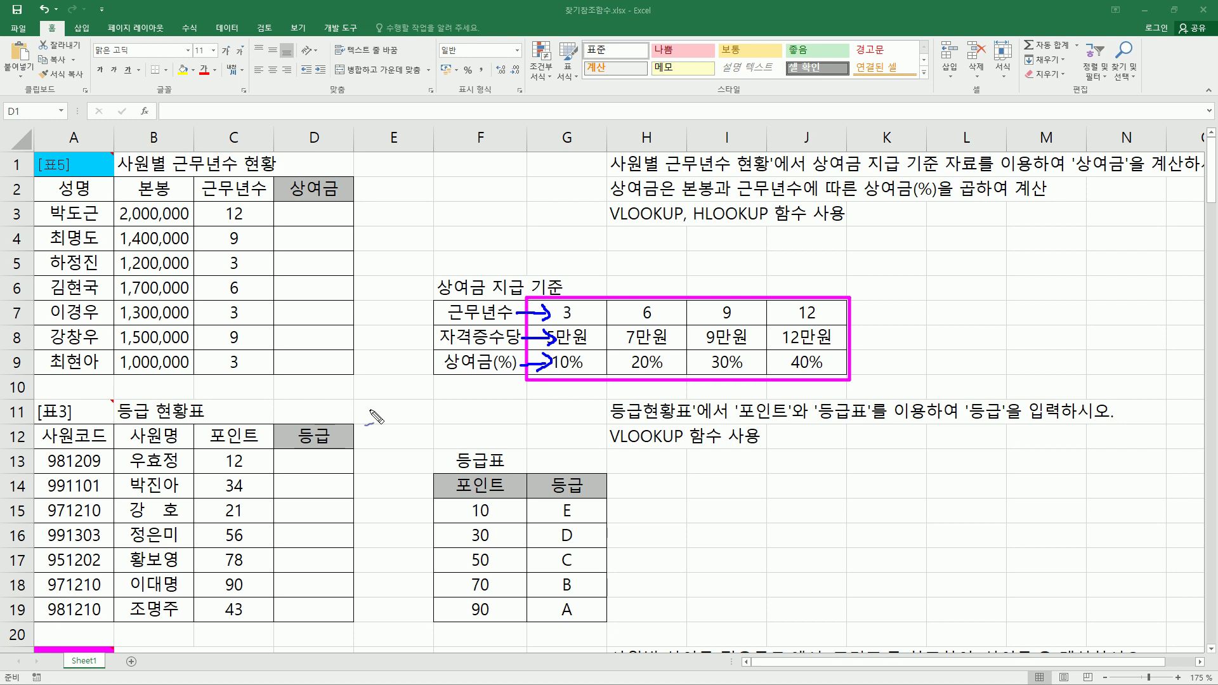
pyautogui.press('Escape')
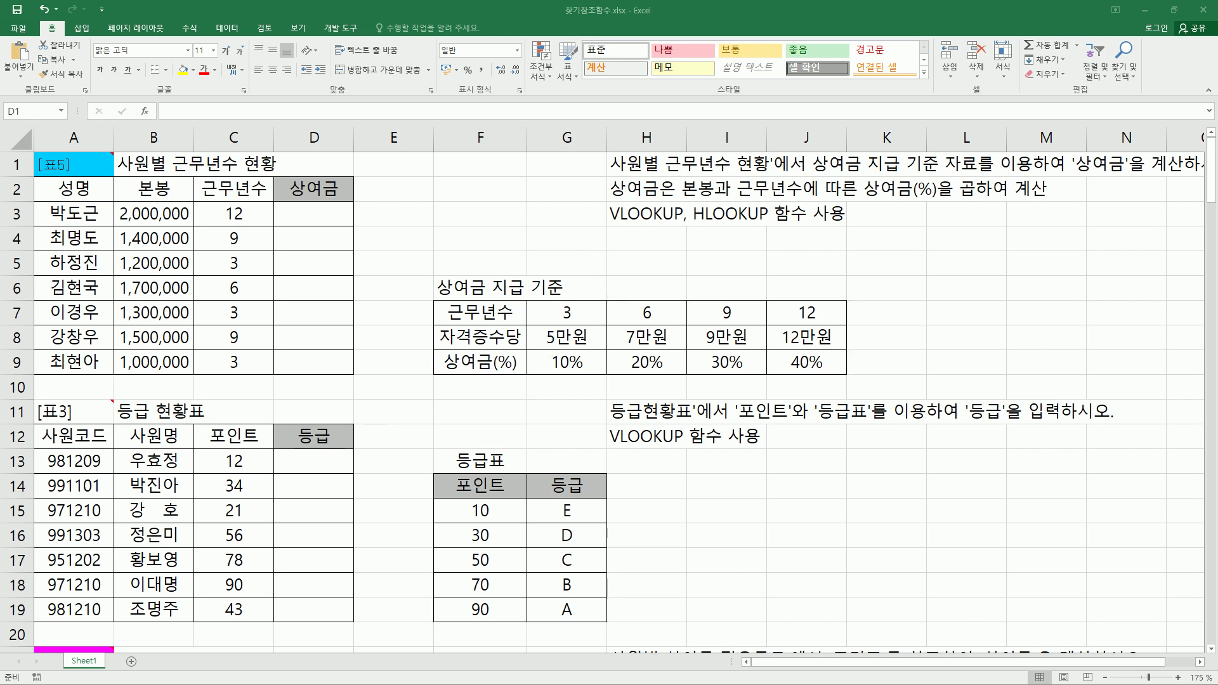
# Step: Examine the empty 등급 column in 등급 현황표 and how its 포인트 values relate to the 포인트 and 등급 columns of 등급표
pyautogui.moveTo(36, 422)
pyautogui.mouseDown()
pyautogui.moveTo(210, 459)
pyautogui.moveTo(355, 470)
pyautogui.moveTo(364, 632)
pyautogui.mouseUp()
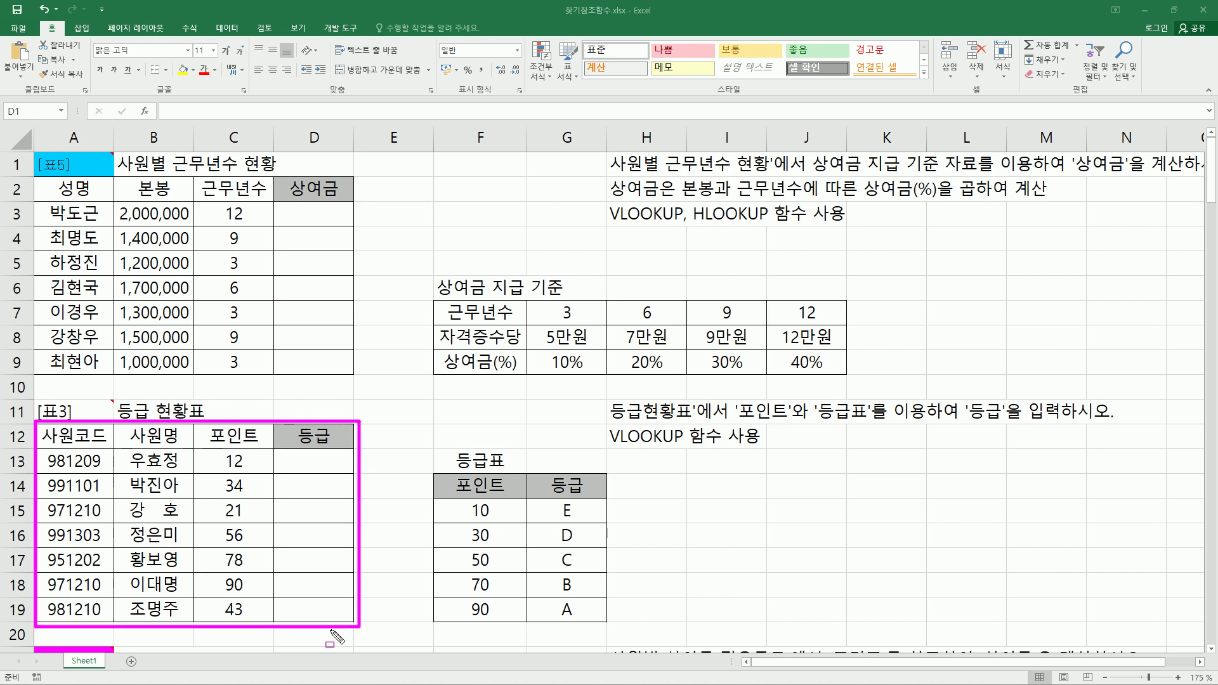
pyautogui.moveTo(293, 452)
pyautogui.mouseDown()
pyautogui.moveTo(354, 631)
pyautogui.moveTo(340, 617)
pyautogui.mouseUp()
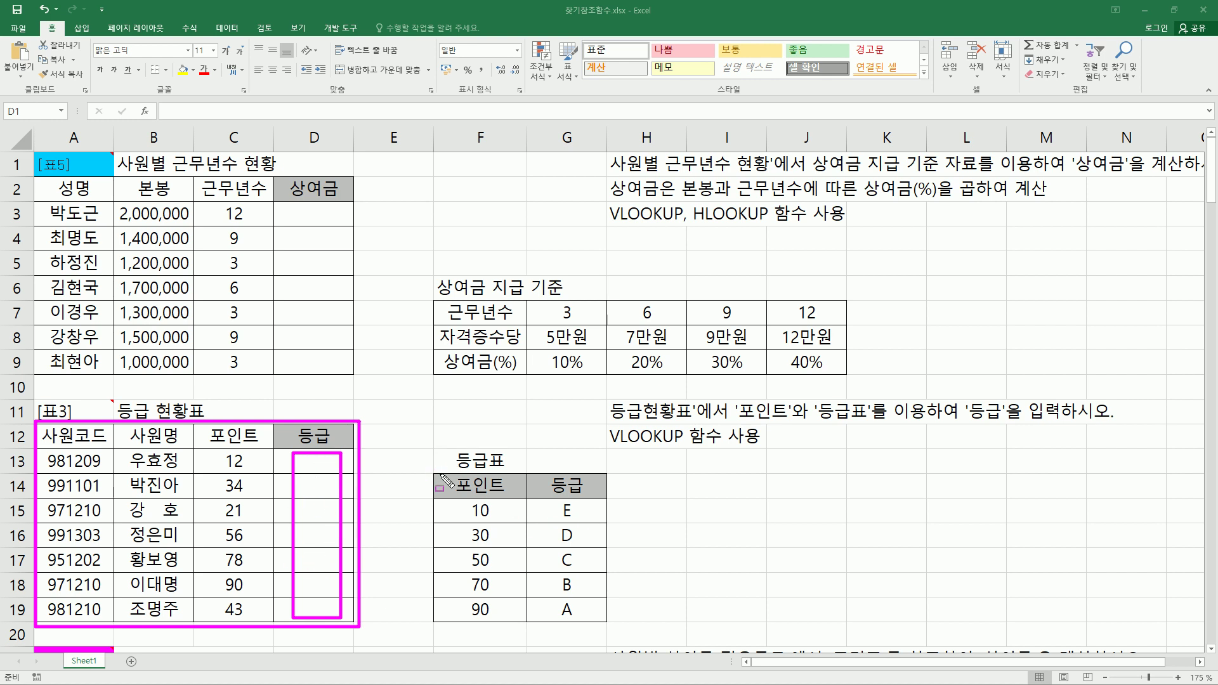
pyautogui.moveTo(433, 475)
pyautogui.mouseDown()
pyautogui.moveTo(573, 595)
pyautogui.moveTo(609, 473)
pyautogui.moveTo(613, 628)
pyautogui.mouseUp()
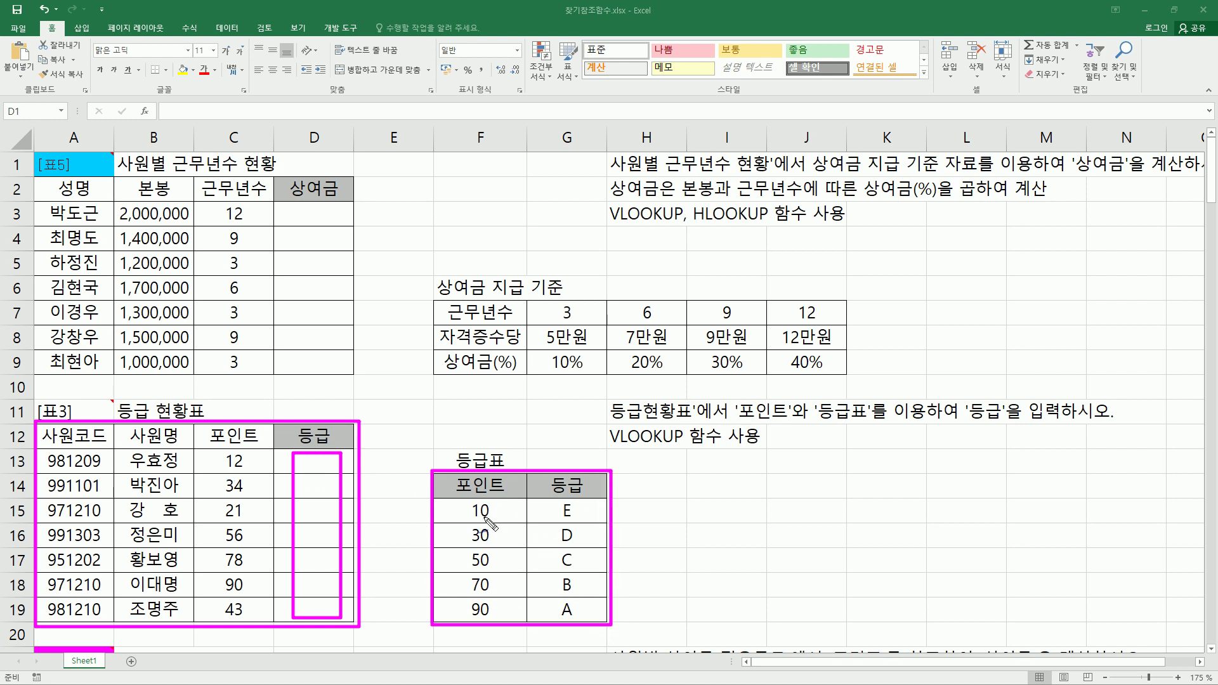
pyautogui.press('e')
pyautogui.press('b')
pyautogui.moveTo(474, 468)
pyautogui.mouseDown()
pyautogui.moveTo(485, 482)
pyautogui.moveTo(517, 444)
pyautogui.mouseUp()
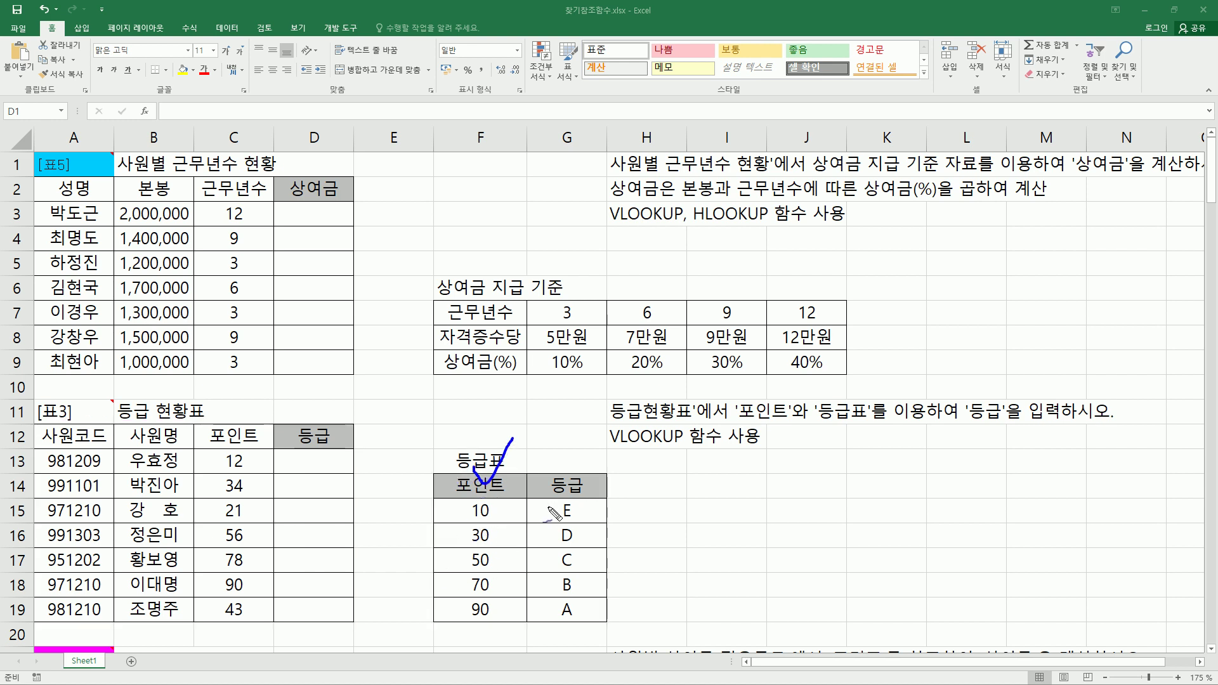
pyautogui.moveTo(557, 510)
pyautogui.mouseDown()
pyautogui.moveTo(548, 571)
pyautogui.moveTo(559, 609)
pyautogui.mouseUp()
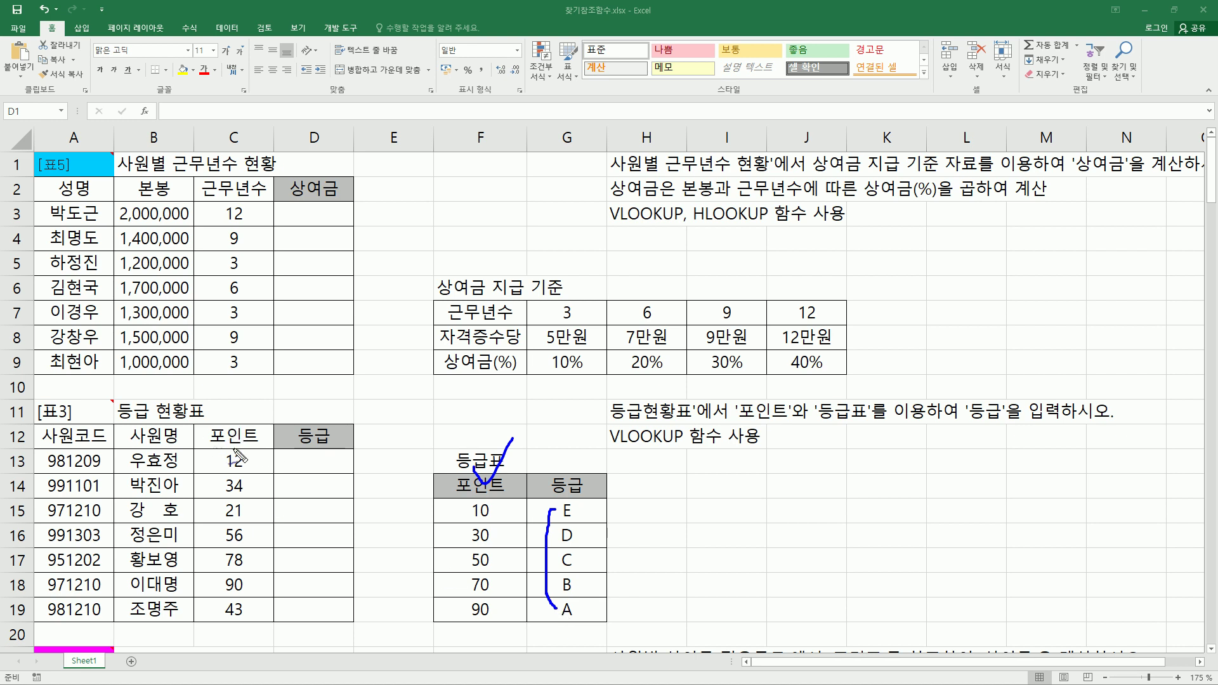
pyautogui.moveTo(220, 470)
pyautogui.mouseDown()
pyautogui.moveTo(242, 471)
pyautogui.moveTo(252, 454)
pyautogui.moveTo(221, 456)
pyautogui.moveTo(227, 468)
pyautogui.mouseUp()
pyautogui.moveTo(461, 510); pyautogui.dragTo(453, 646)
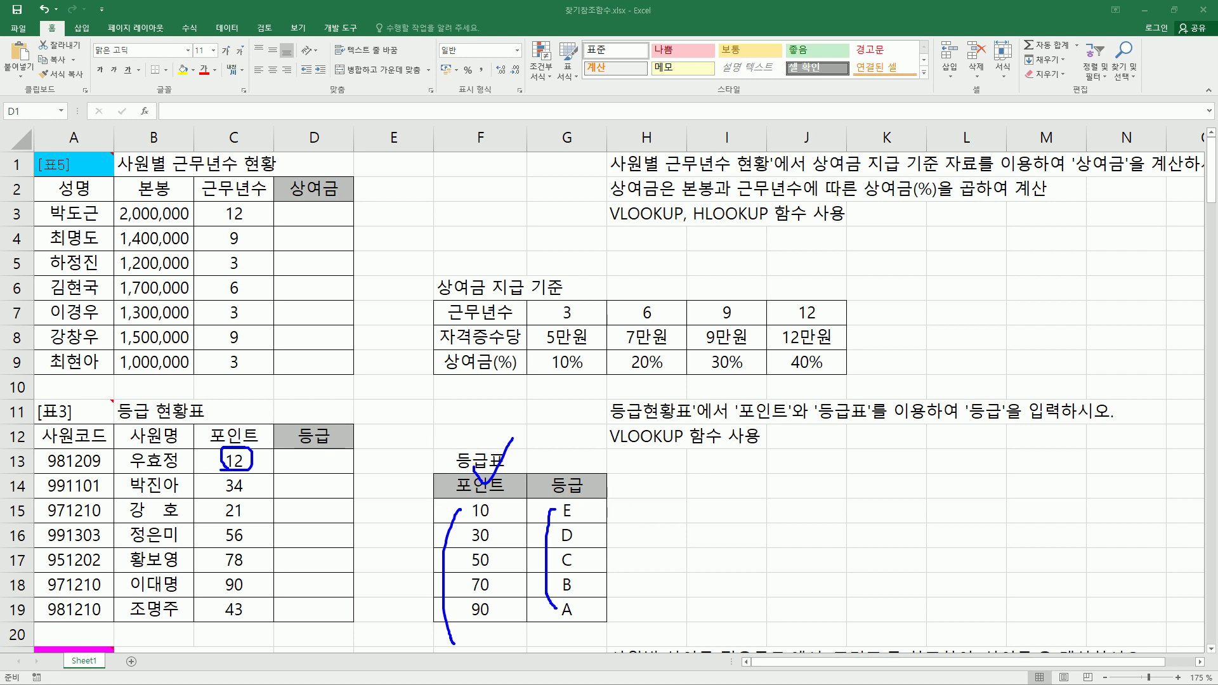
pyautogui.press('Escape')
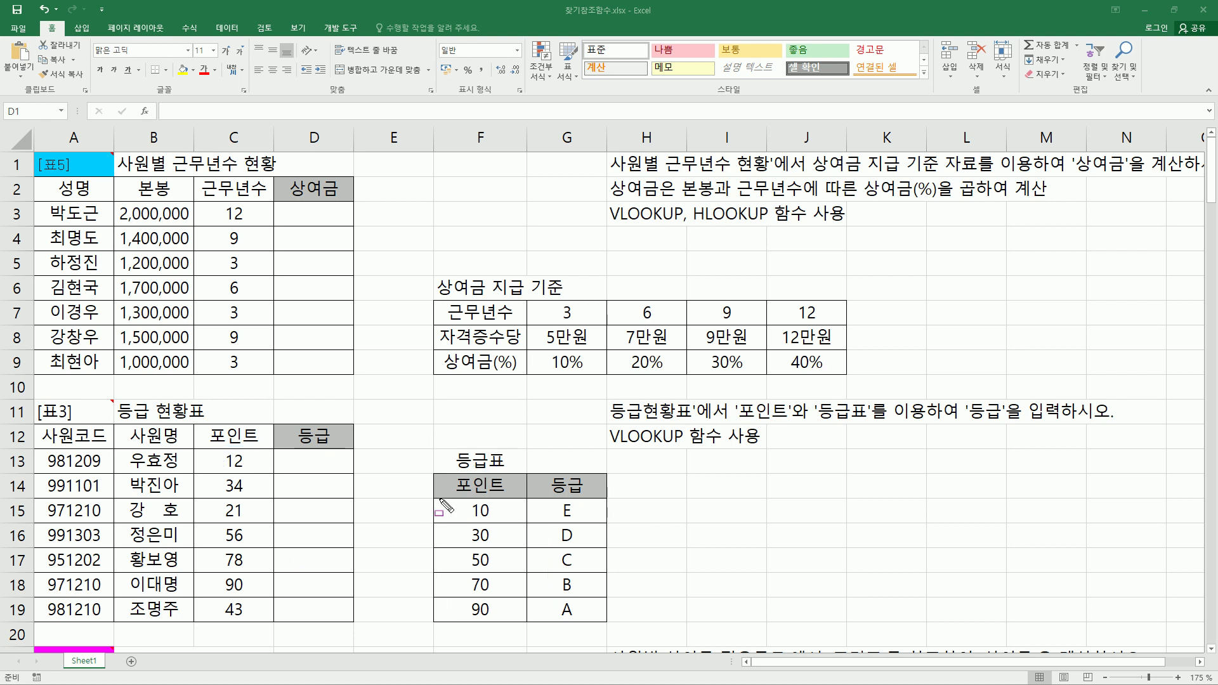
# Step: Compare the layout of the 등급표 range F15:G19 with that of the 상여금 지급 기준 range G7:J9
pyautogui.moveTo(462, 498); pyautogui.dragTo(498, 628)
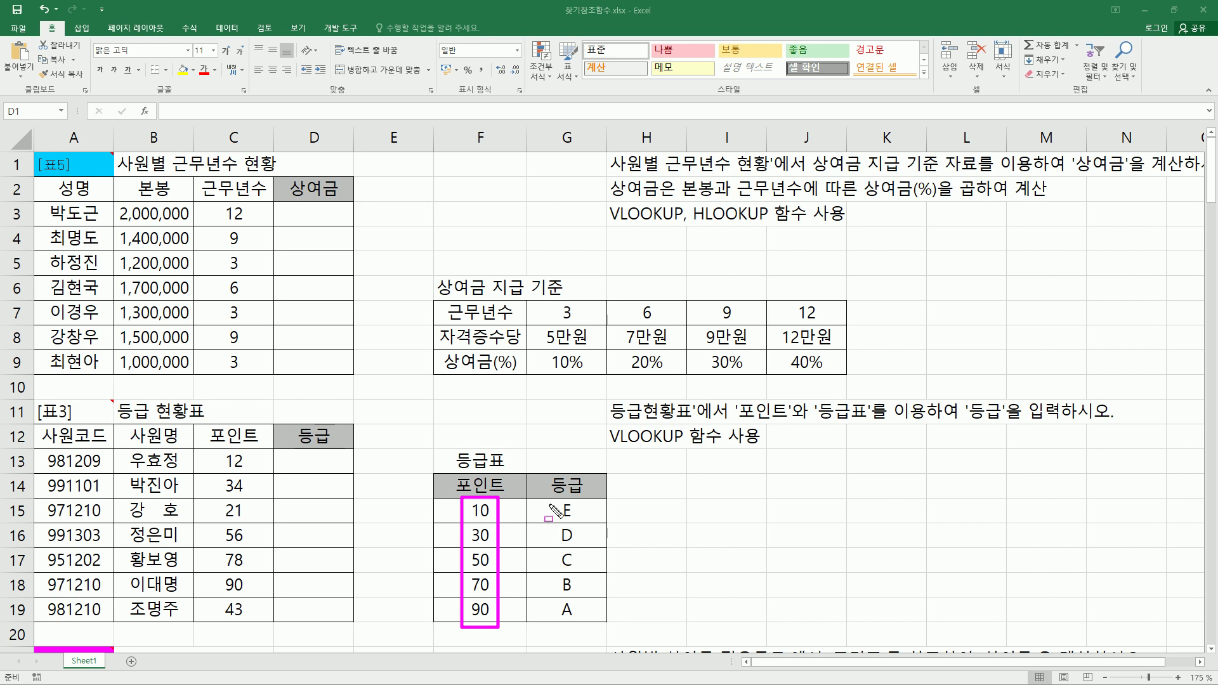
pyautogui.moveTo(550, 498); pyautogui.dragTo(584, 621)
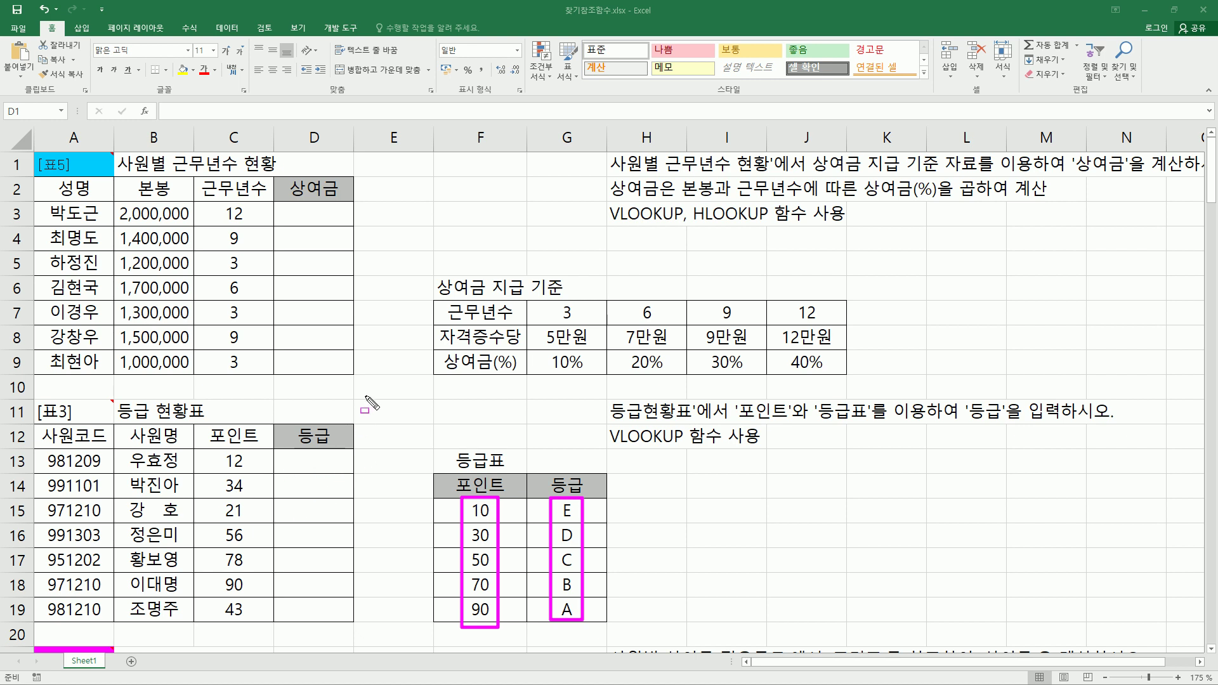
pyautogui.press('Escape')
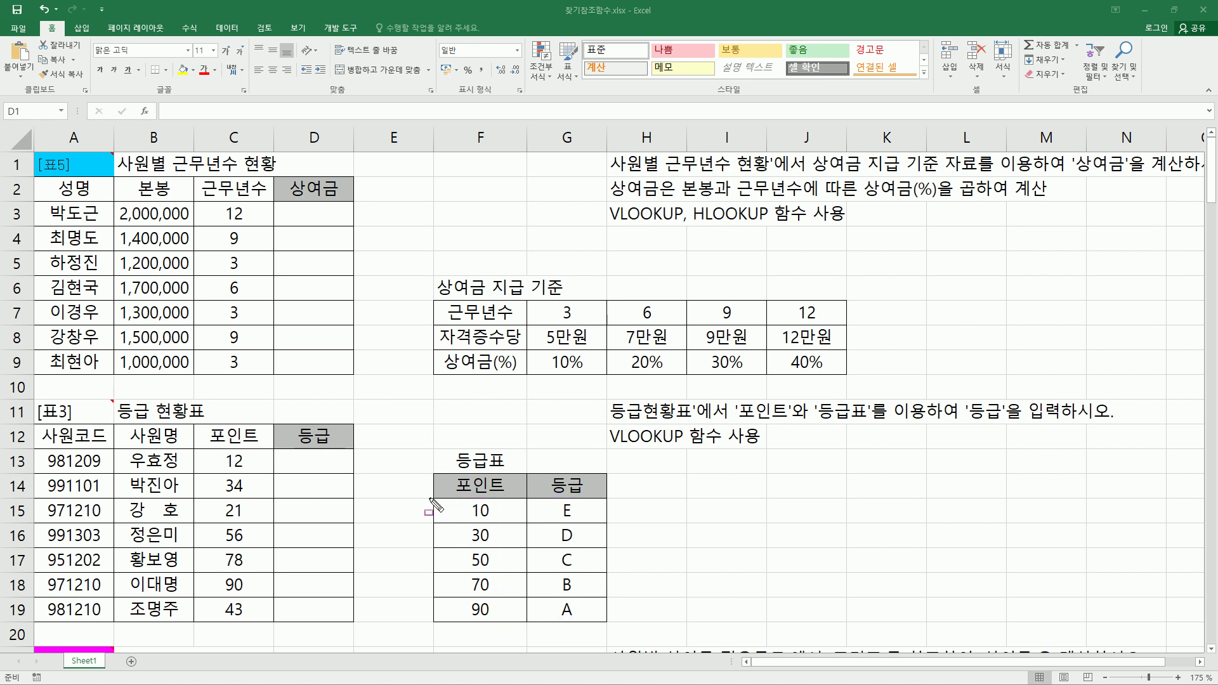
pyautogui.moveTo(434, 500)
pyautogui.mouseDown()
pyautogui.moveTo(568, 627)
pyautogui.moveTo(503, 636)
pyautogui.mouseUp()
pyautogui.moveTo(547, 498); pyautogui.dragTo(586, 637)
pyautogui.moveTo(546, 296); pyautogui.dragTo(836, 319)
pyautogui.moveTo(536, 326); pyautogui.dragTo(845, 344)
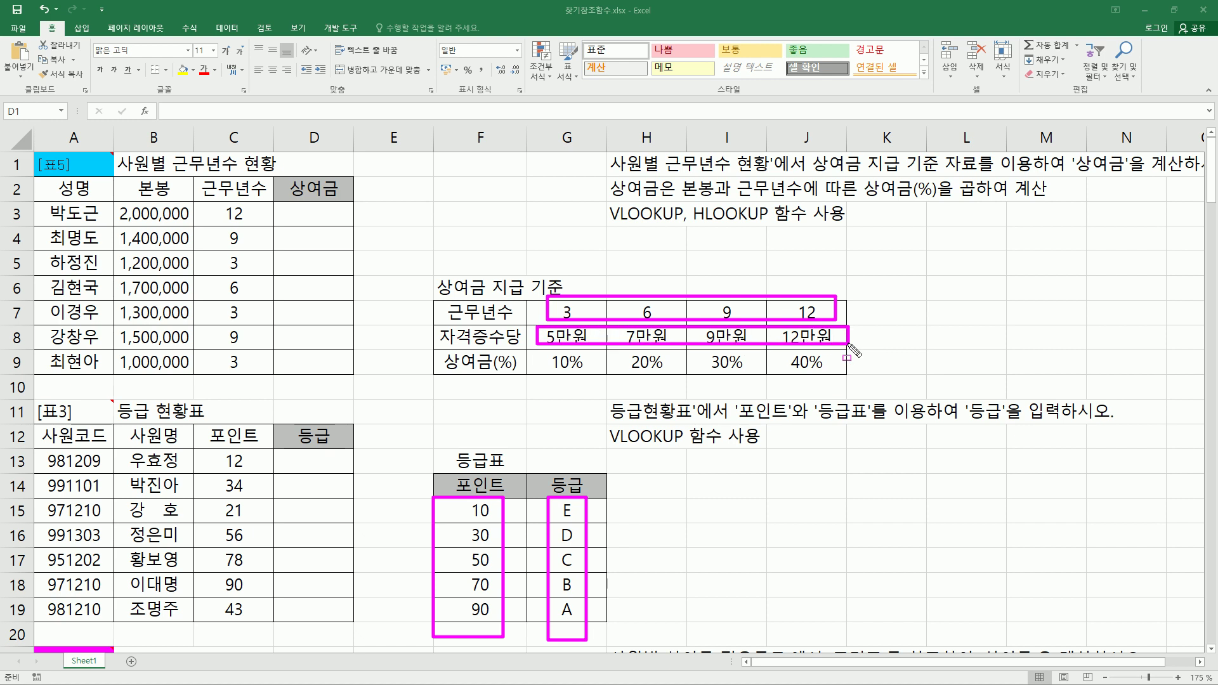
pyautogui.moveTo(539, 352); pyautogui.dragTo(847, 376)
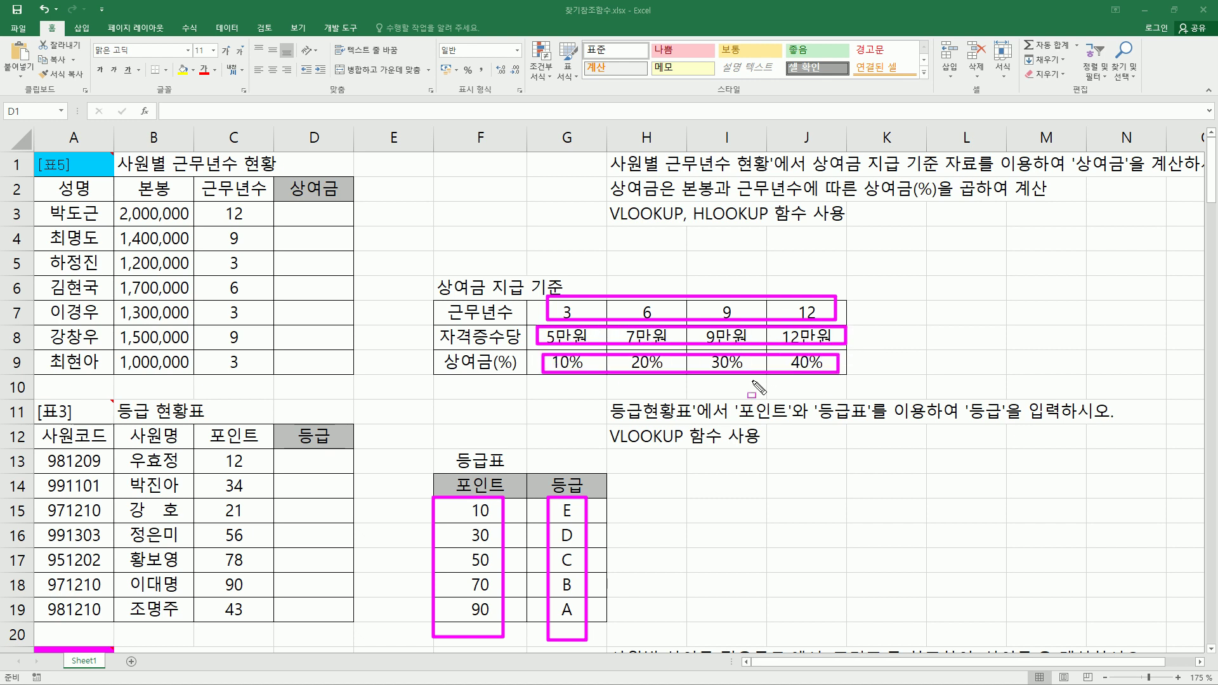
pyautogui.press('Escape')
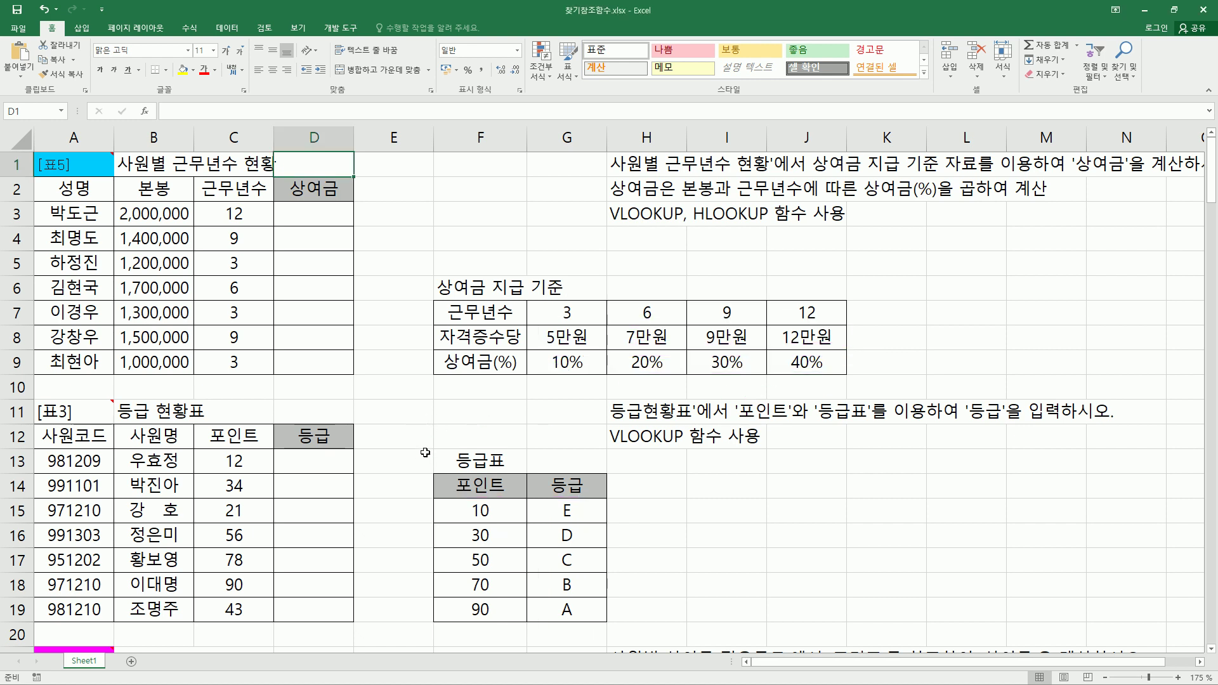
# Step: Examine the 상여금 column of the 사원별 상여금 적용규모 table and the 근무년수, 상여금 and 세율 rows of its 조건표
pyautogui.scroll(-7, 425, 452)
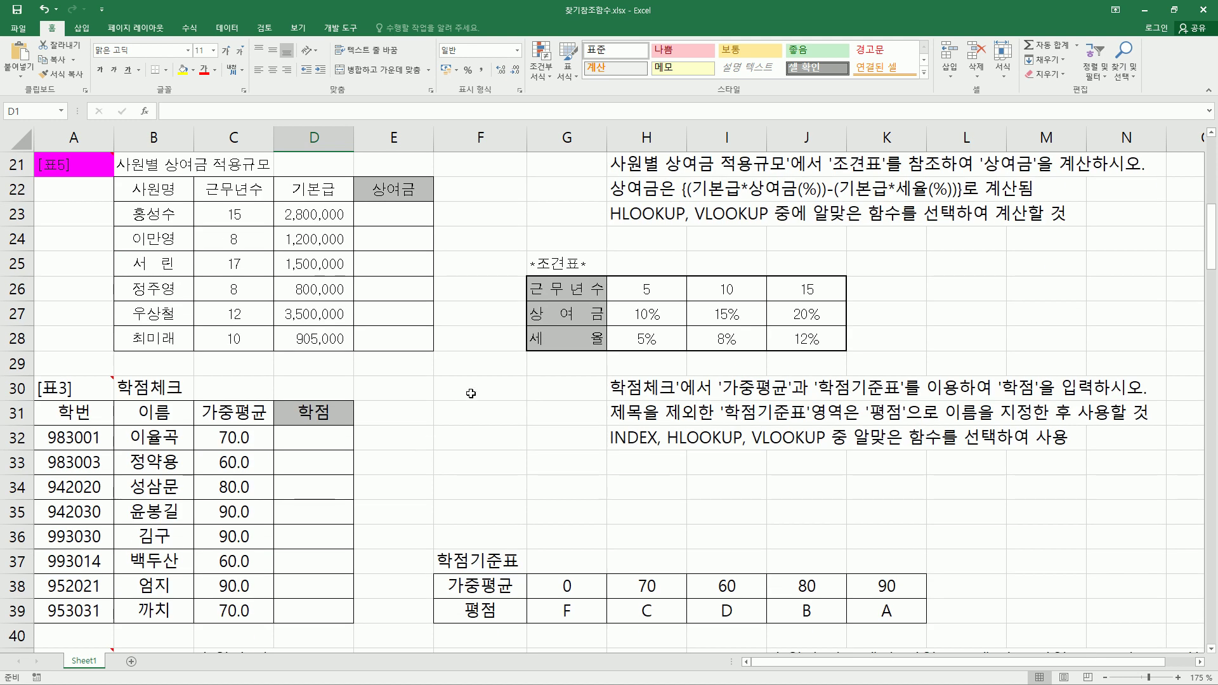
pyautogui.click(470, 393)
pyautogui.moveTo(111, 176); pyautogui.dragTo(438, 360)
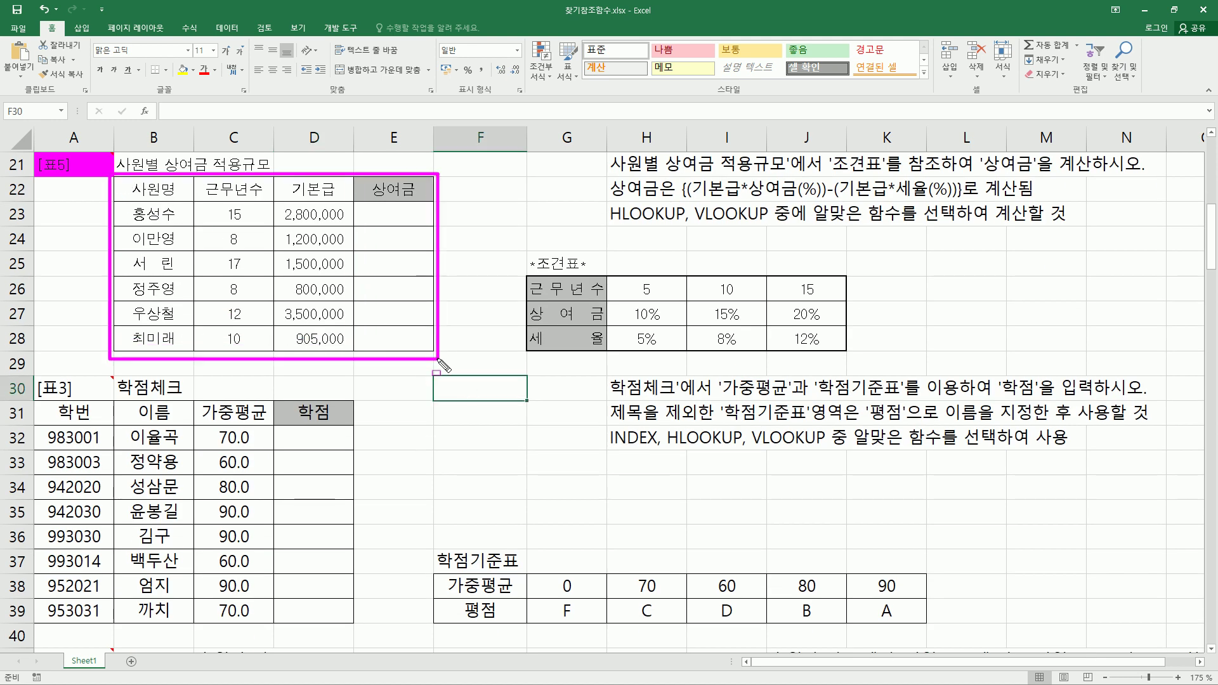
pyautogui.moveTo(371, 177)
pyautogui.mouseDown()
pyautogui.moveTo(409, 352)
pyautogui.moveTo(425, 348)
pyautogui.mouseUp()
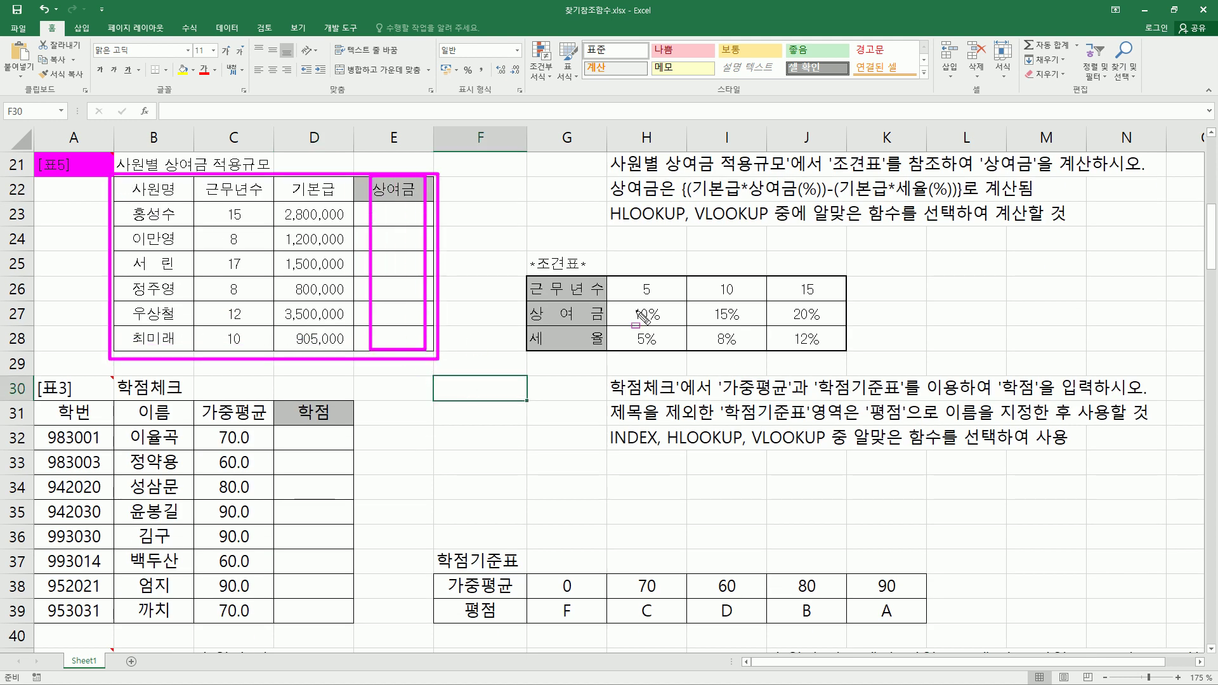
pyautogui.moveTo(529, 267)
pyautogui.mouseDown()
pyautogui.moveTo(544, 332)
pyautogui.moveTo(853, 362)
pyautogui.mouseUp()
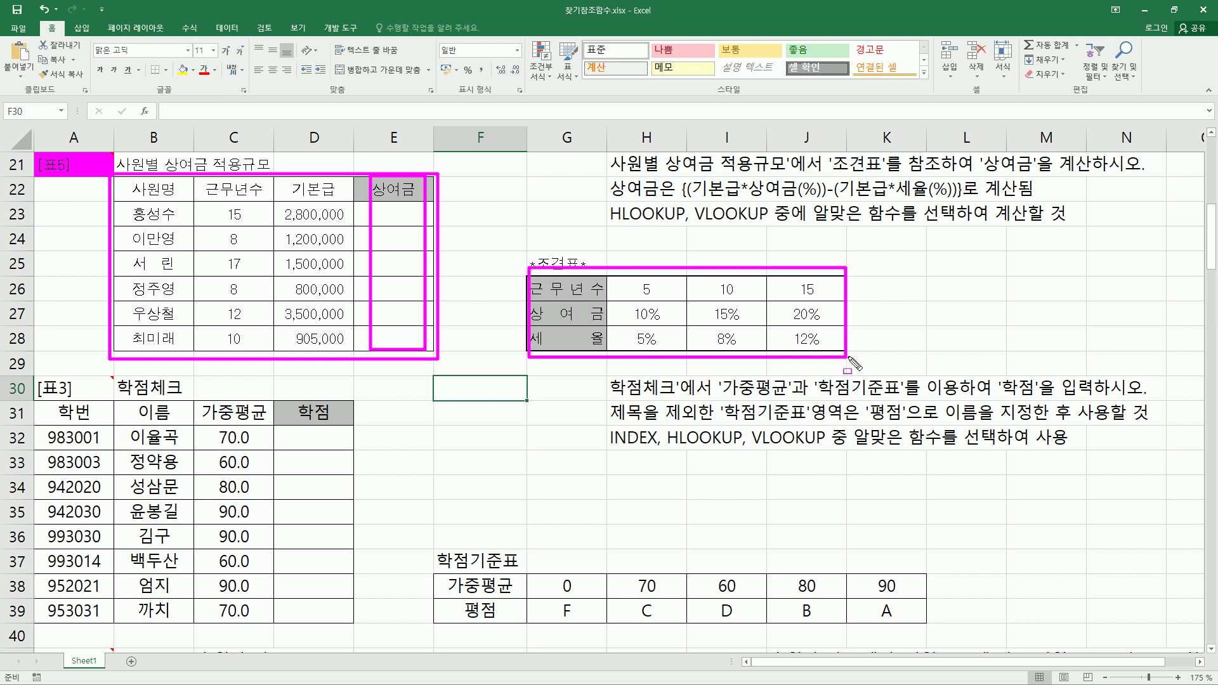
pyautogui.moveTo(610, 289); pyautogui.dragTo(707, 288)
pyautogui.moveTo(784, 294); pyautogui.dragTo(822, 290)
pyautogui.moveTo(610, 315); pyautogui.dragTo(828, 315)
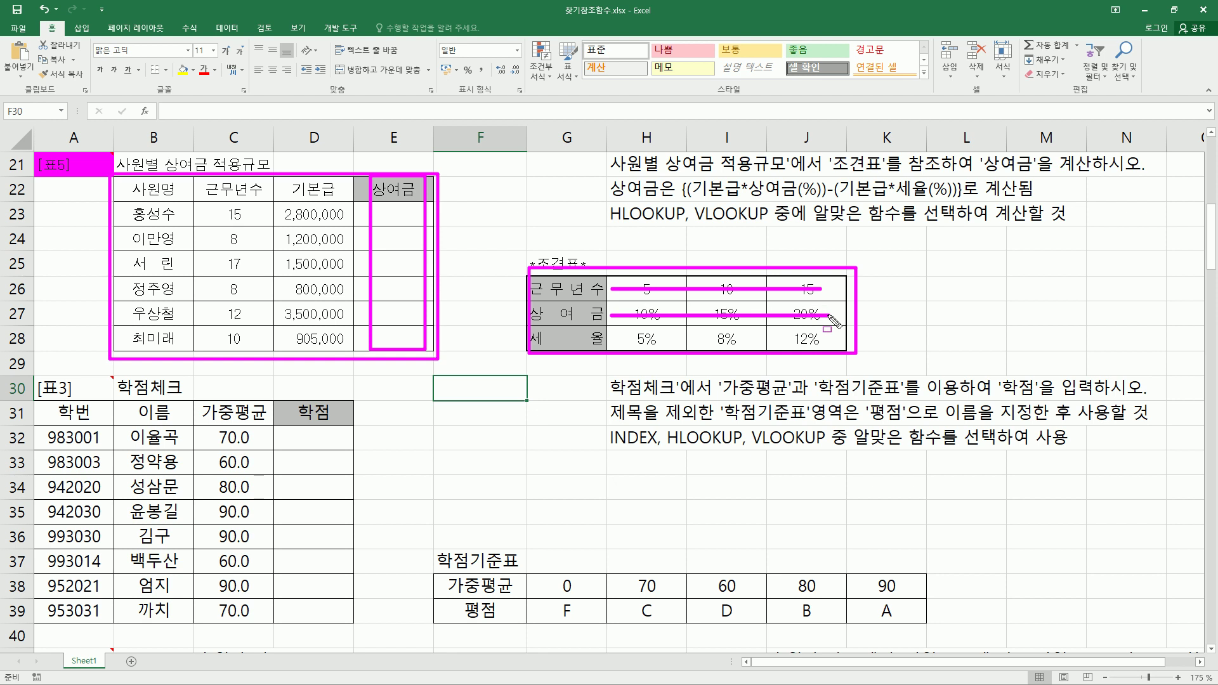
pyautogui.moveTo(610, 341); pyautogui.dragTo(827, 341)
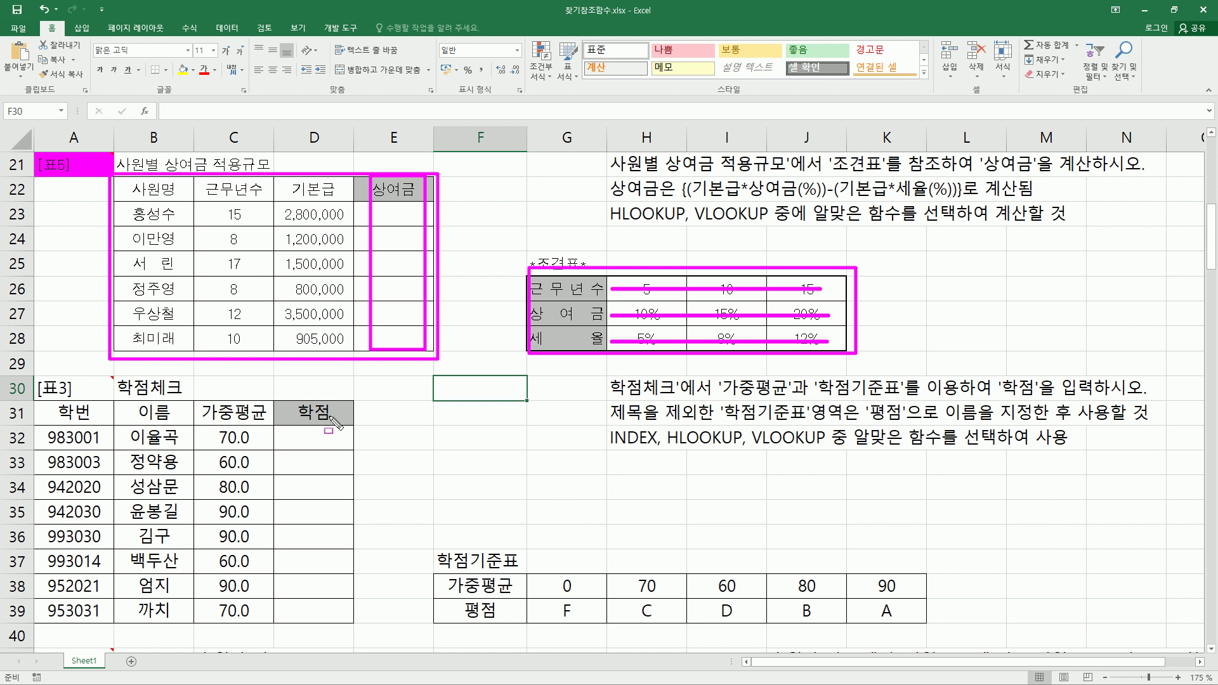
# Step: Examine the empty 학점 column of the 학점체크 table and the direction of the 가중평균 and 평점 entries in 학점기준표 G38:K39
pyautogui.moveTo(38, 401); pyautogui.dragTo(366, 628)
pyautogui.click(290, 430)
pyautogui.moveTo(290, 431)
pyautogui.mouseDown()
pyautogui.moveTo(334, 617)
pyautogui.moveTo(334, 431)
pyautogui.mouseUp()
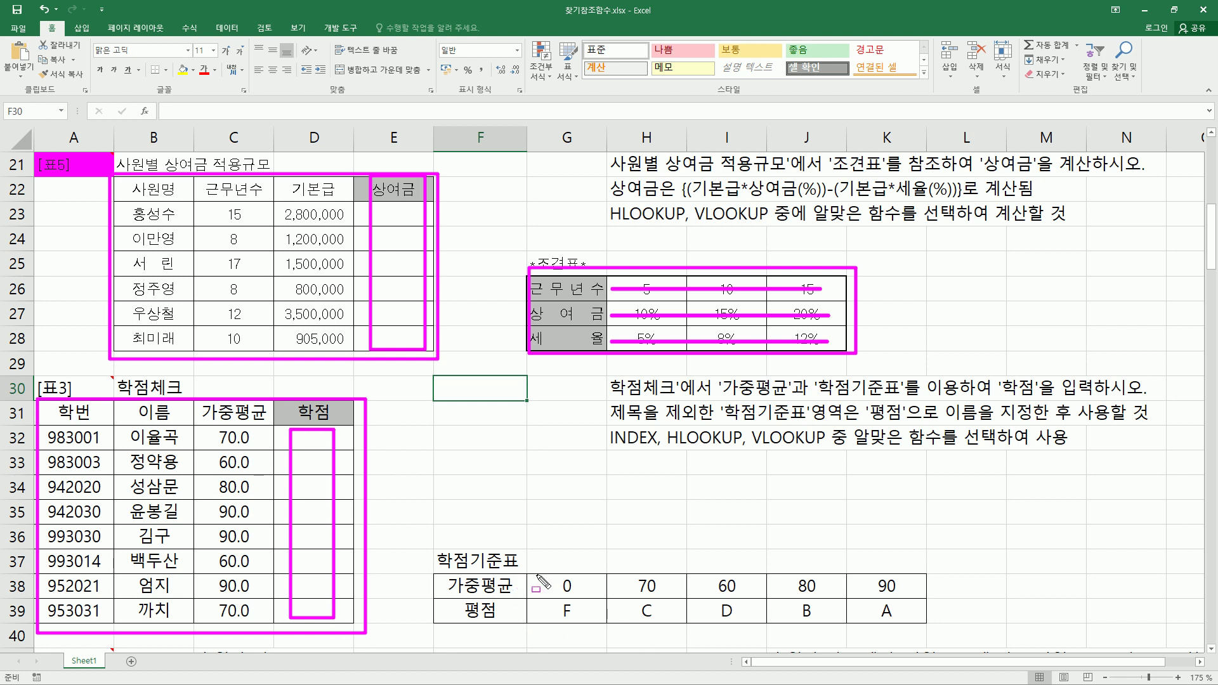
pyautogui.moveTo(525, 574)
pyautogui.mouseDown()
pyautogui.moveTo(609, 618)
pyautogui.moveTo(929, 627)
pyautogui.mouseUp()
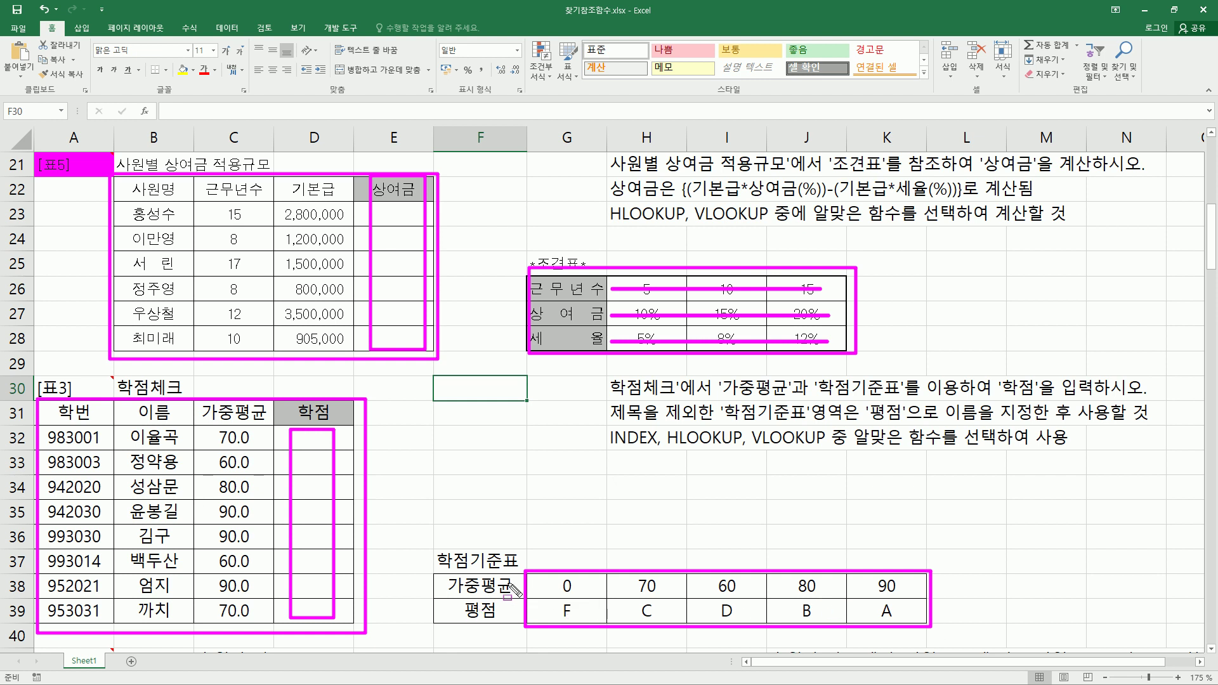
pyautogui.moveTo(513, 585); pyautogui.dragTo(908, 584)
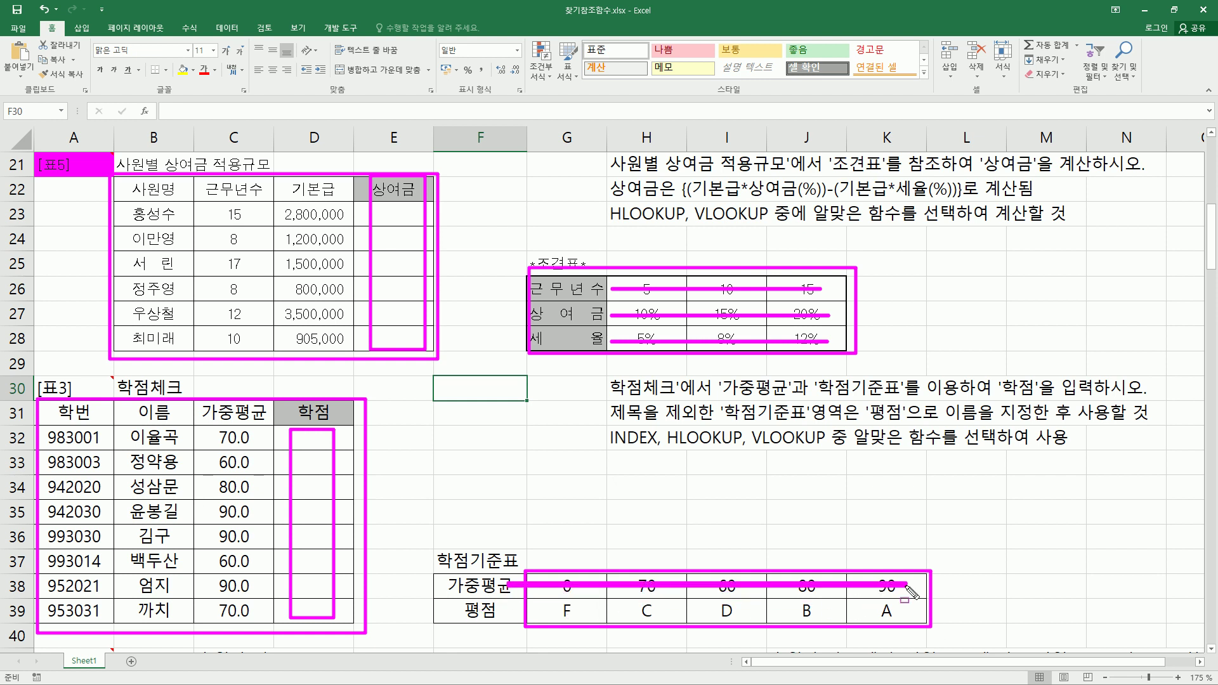
pyautogui.moveTo(519, 613); pyautogui.dragTo(914, 614)
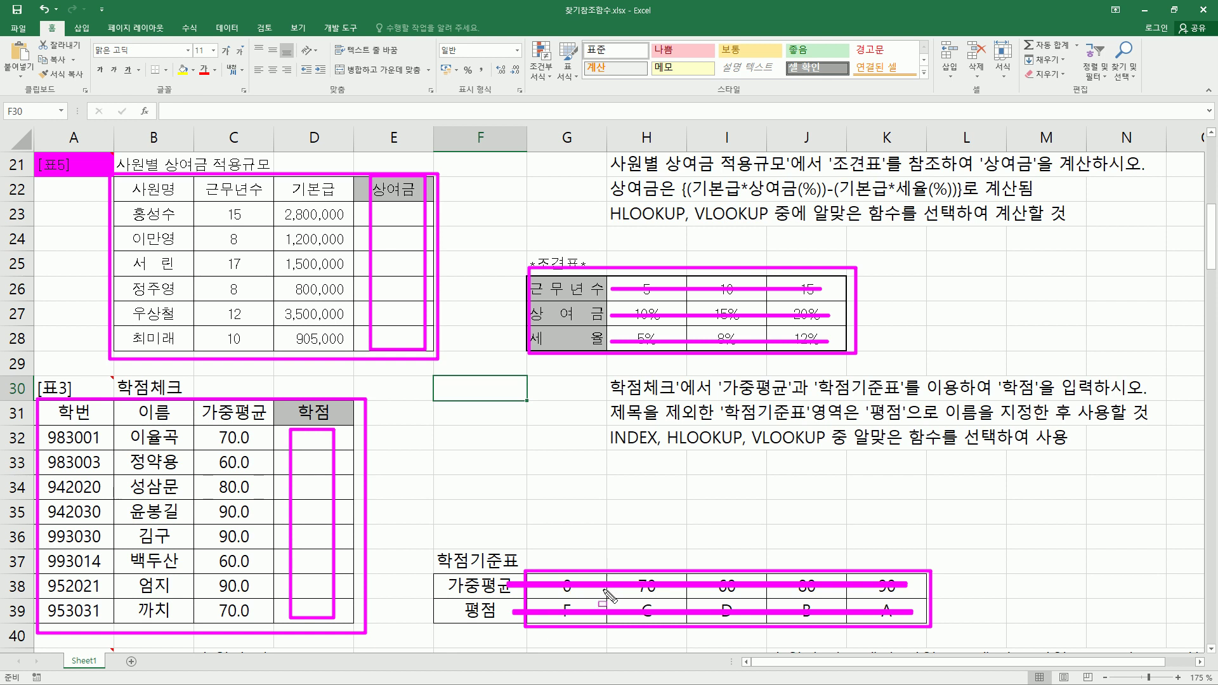
pyautogui.press('Escape')
pyautogui.click(443, 508)
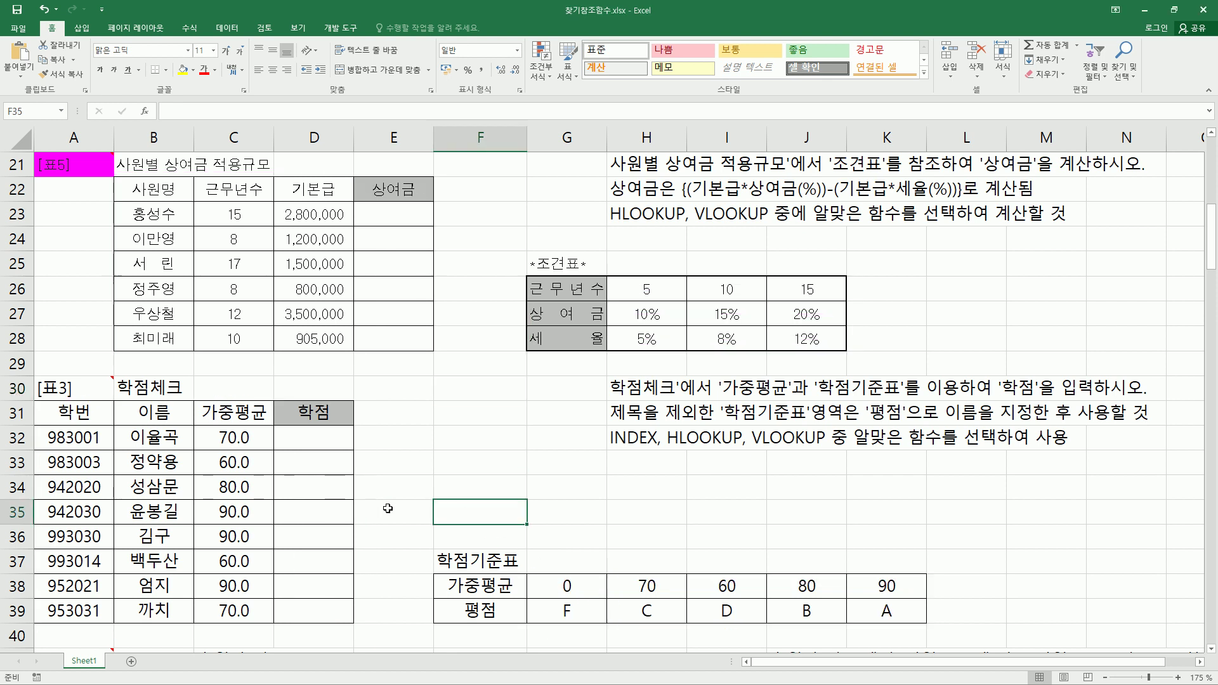
# Step: Examine the 직업 column of the 후원자 명부 table and how the 코드 and 직업 entries are laid out in its 조건표 G43:H48
pyautogui.scroll(-7, 368, 502)
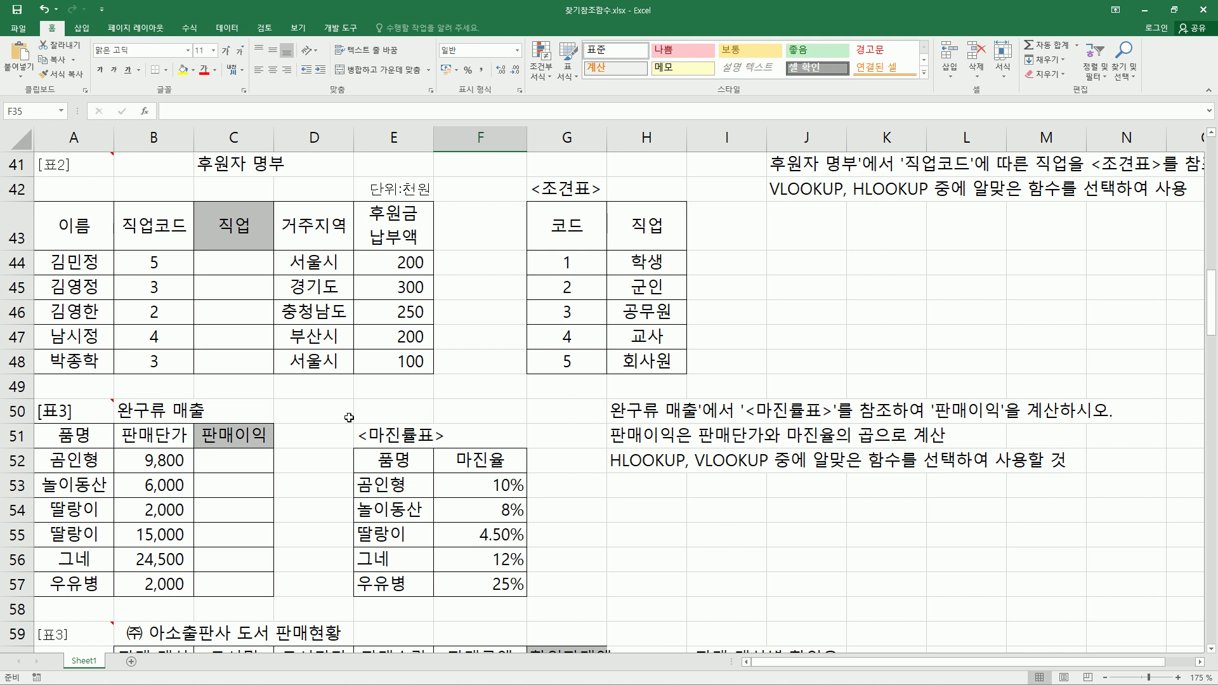
pyautogui.moveTo(29, 201)
pyautogui.mouseDown()
pyautogui.moveTo(393, 322)
pyautogui.moveTo(433, 374)
pyautogui.mouseUp()
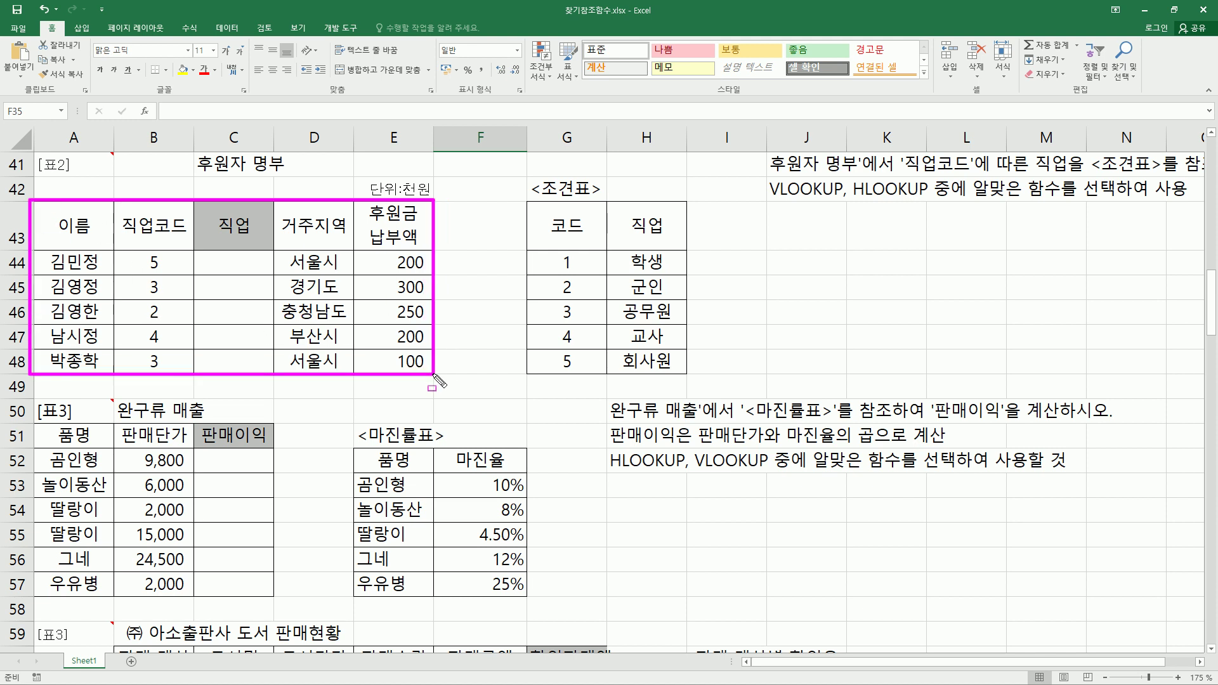
pyautogui.moveTo(216, 211); pyautogui.dragTo(259, 239)
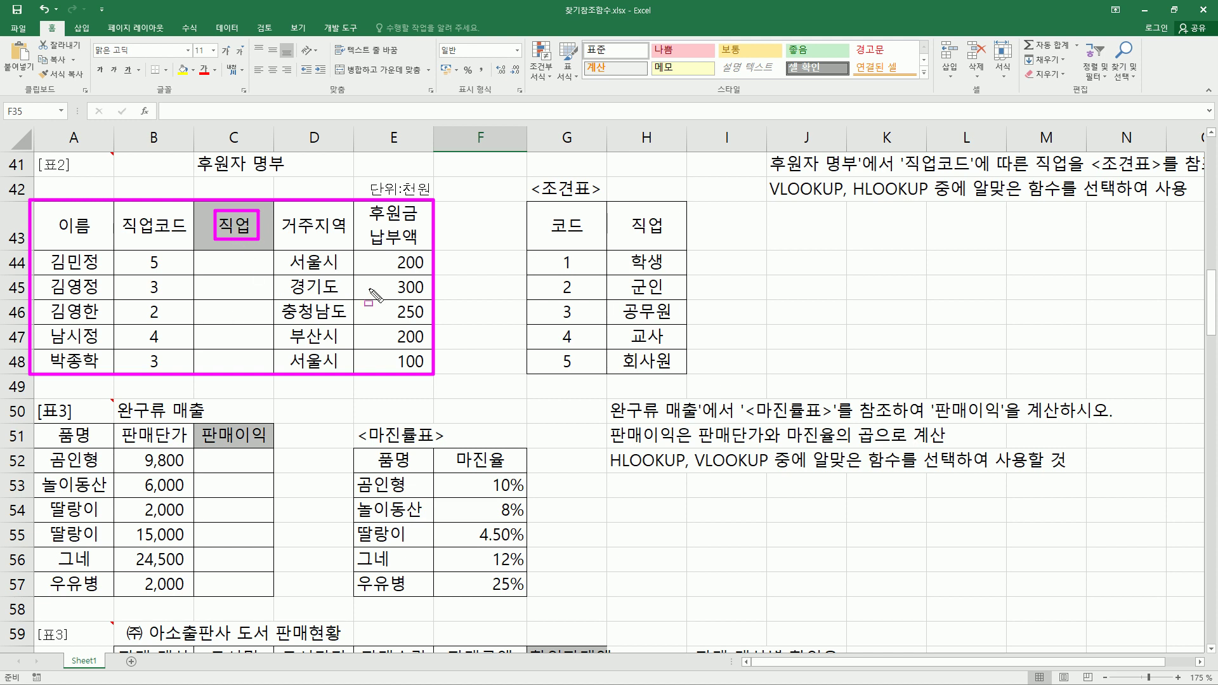
pyautogui.moveTo(527, 201)
pyautogui.mouseDown()
pyautogui.moveTo(544, 314)
pyautogui.moveTo(690, 377)
pyautogui.mouseUp()
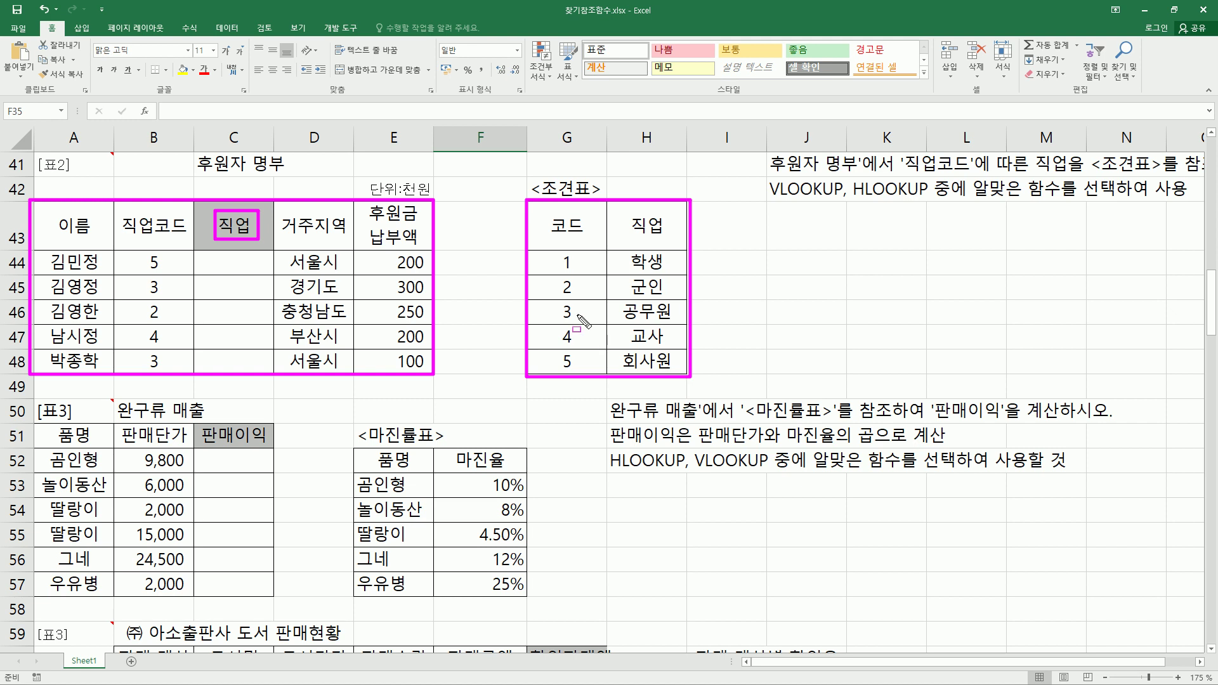
pyautogui.moveTo(562, 255)
pyautogui.mouseDown()
pyautogui.moveTo(562, 374)
pyautogui.moveTo(577, 377)
pyautogui.mouseUp()
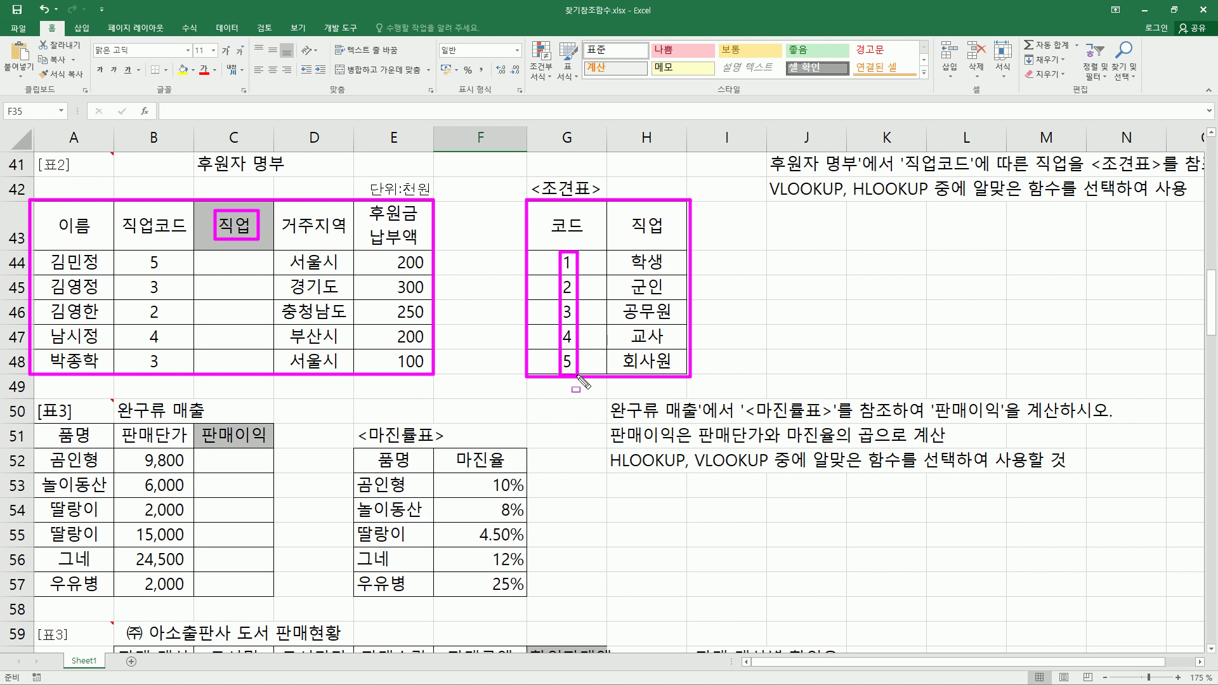
pyautogui.moveTo(623, 249)
pyautogui.mouseDown()
pyautogui.moveTo(623, 282)
pyautogui.moveTo(677, 370)
pyautogui.mouseUp()
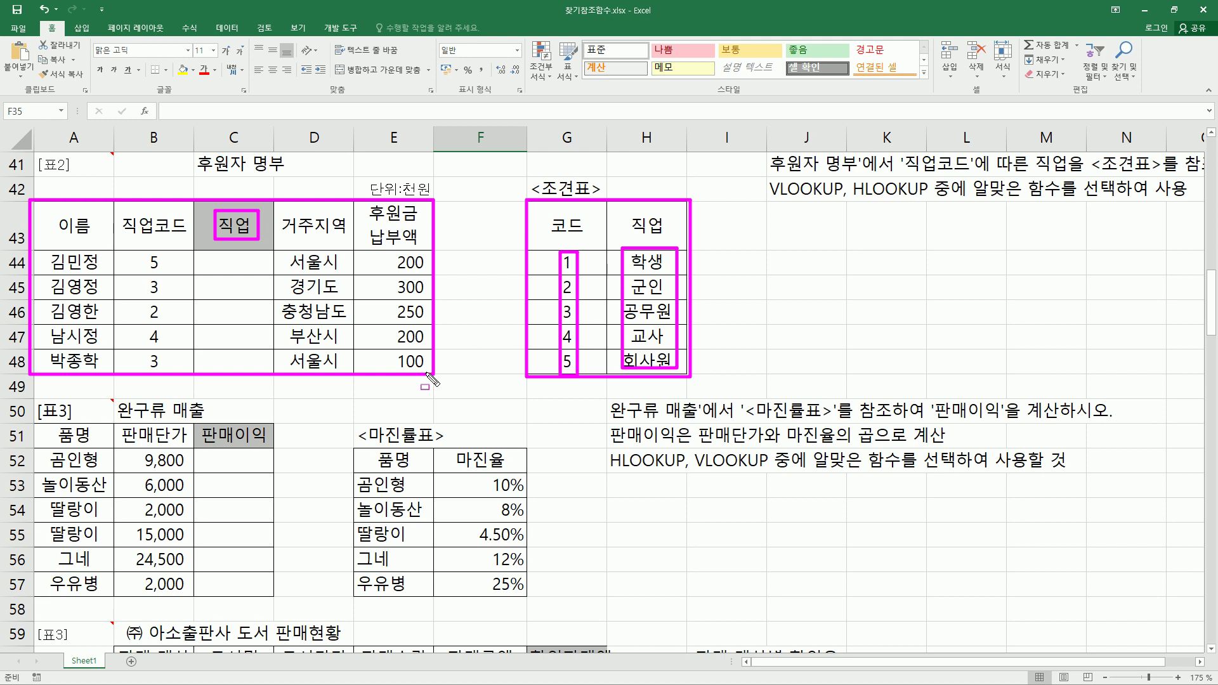
pyautogui.press('Escape')
# Step: Examine the 완구류 매출 table and the direction of the 품명 and 마진율 entries in 마진률표 E53:F57
pyautogui.moveTo(33, 423)
pyautogui.mouseDown()
pyautogui.moveTo(141, 536)
pyautogui.moveTo(274, 602)
pyautogui.mouseUp()
pyautogui.press('Escape')
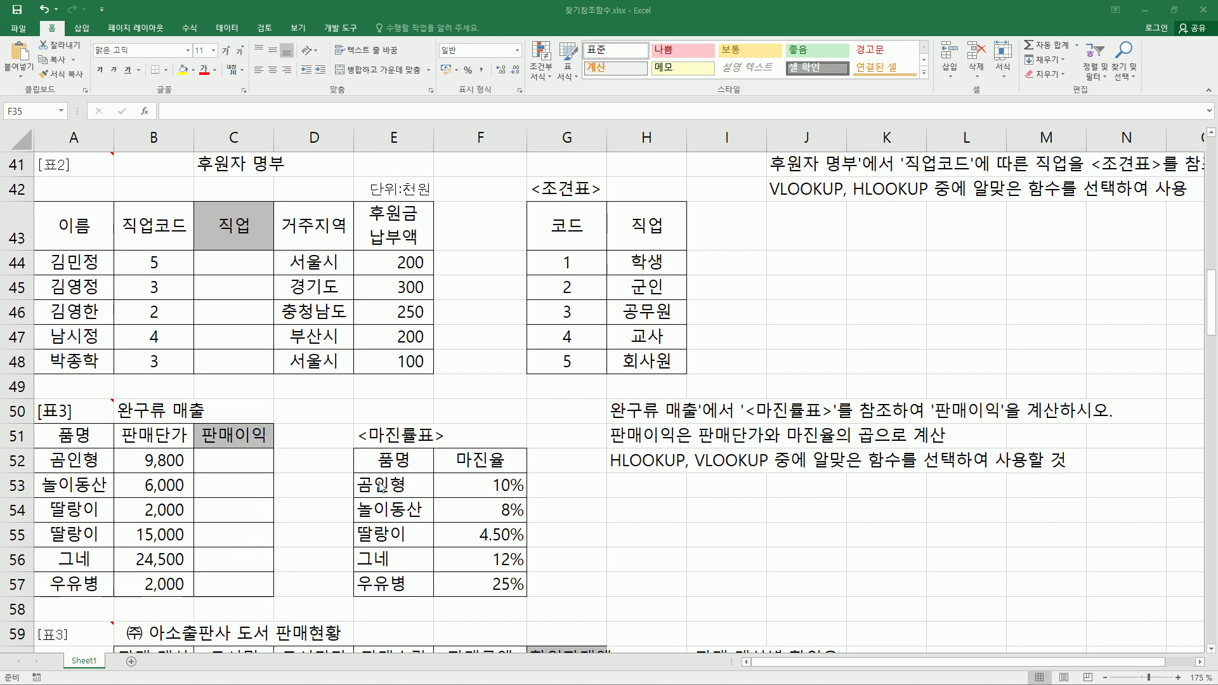
pyautogui.moveTo(357, 472)
pyautogui.mouseDown()
pyautogui.moveTo(365, 506)
pyautogui.moveTo(508, 579)
pyautogui.moveTo(532, 603)
pyautogui.mouseUp()
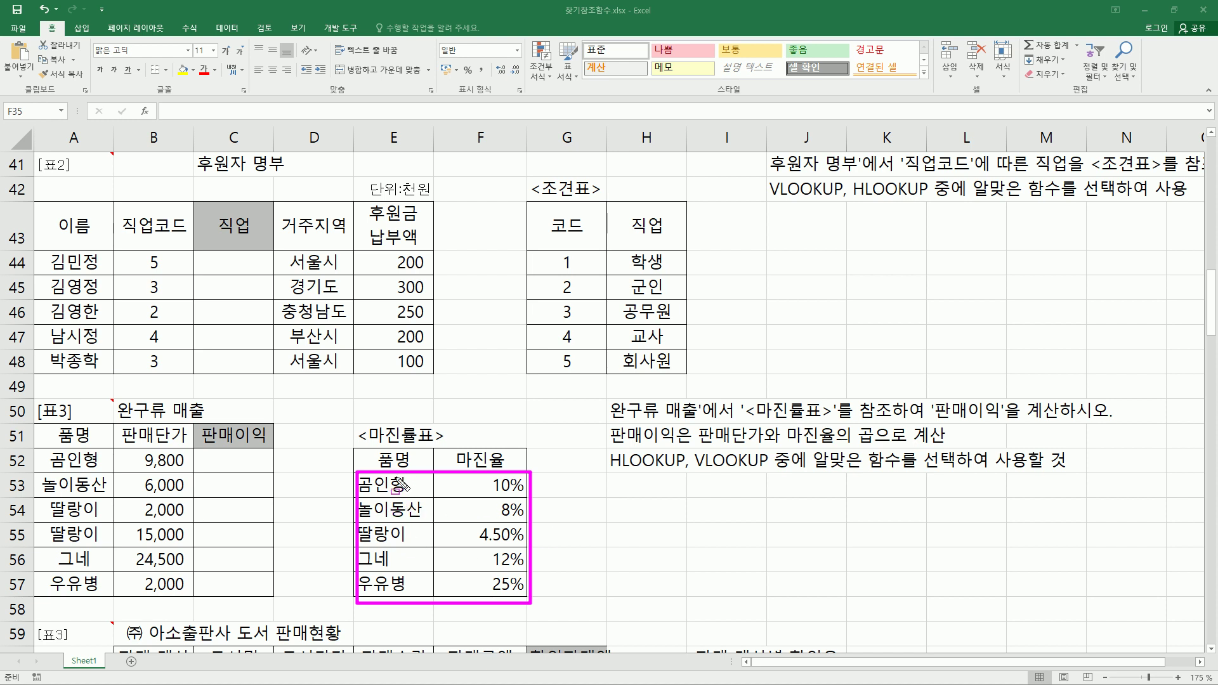
pyautogui.moveTo(397, 475); pyautogui.dragTo(406, 610)
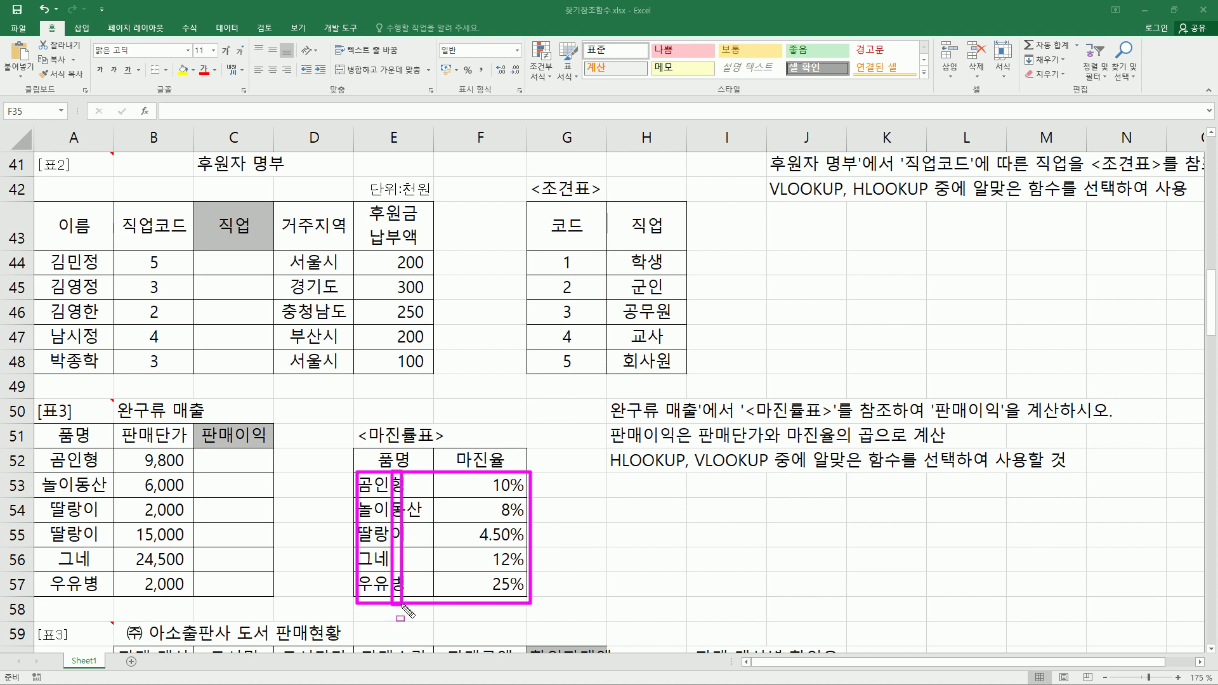
pyautogui.moveTo(484, 473); pyautogui.dragTo(484, 600)
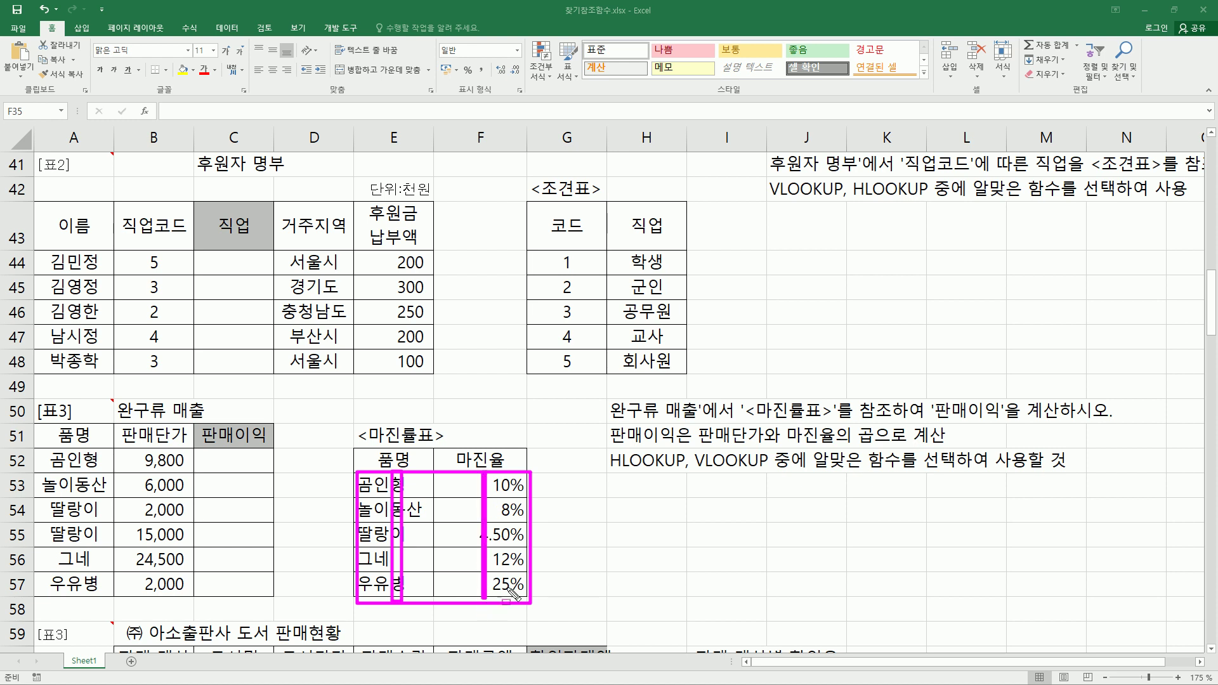
pyautogui.press('Escape')
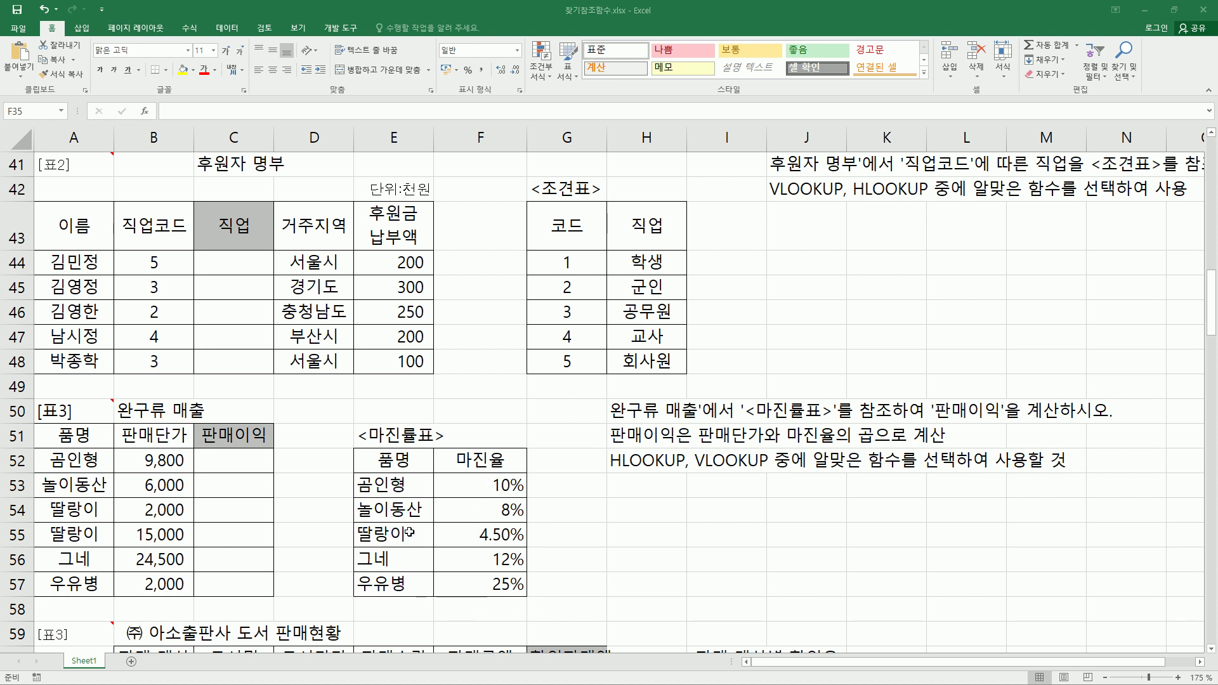
pyautogui.click(325, 487)
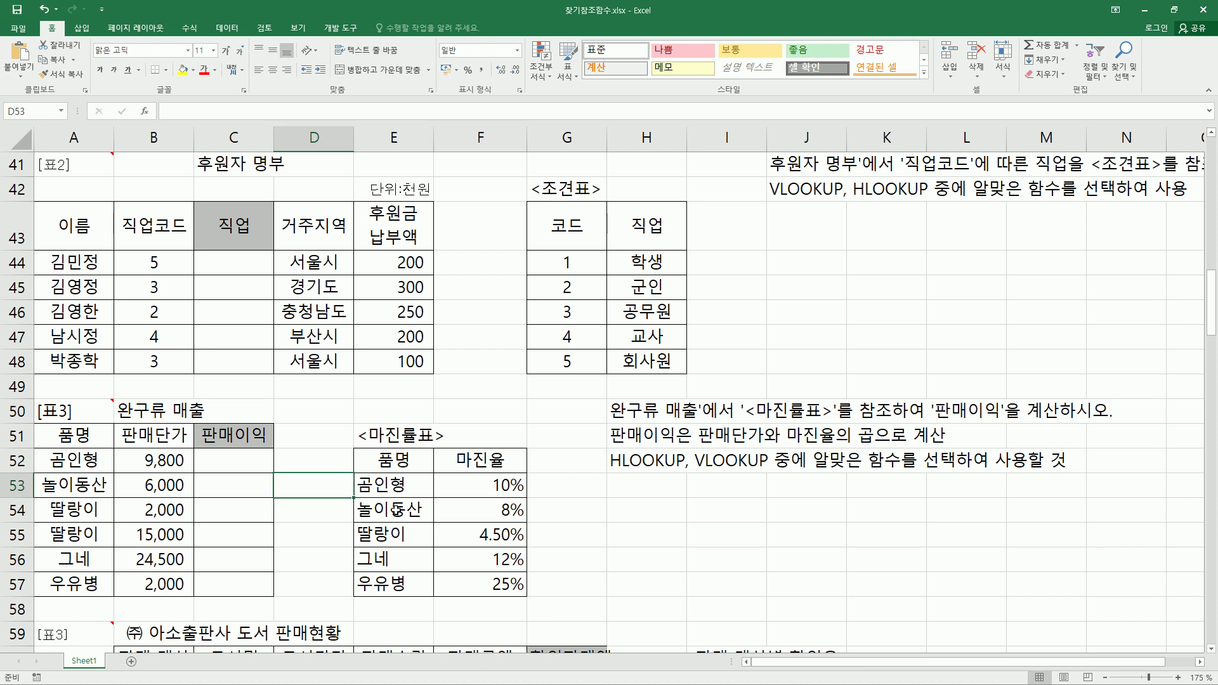
# Step: Examine the 할인판매액 column of the 도서 판매현황 table and the layout of 구별 and 할인율 in the 판매 대상별 할인율 range I62:J66
pyautogui.scroll(-7, 396, 509)
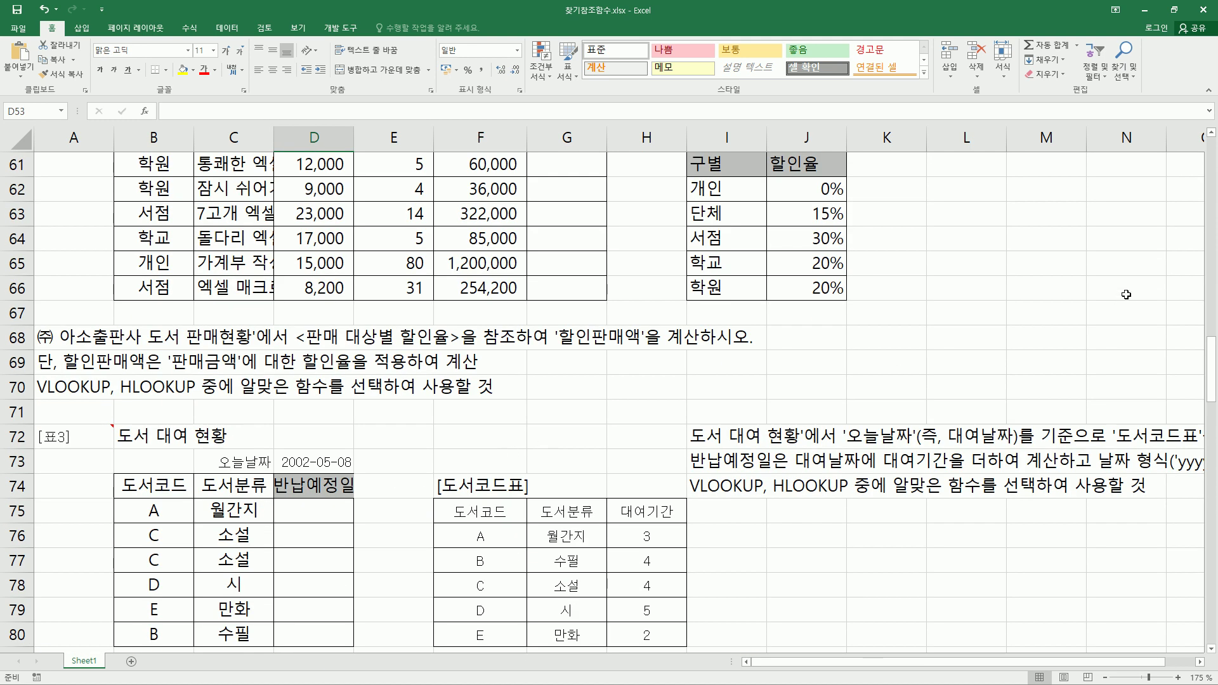
pyautogui.scroll(1, 579, 344)
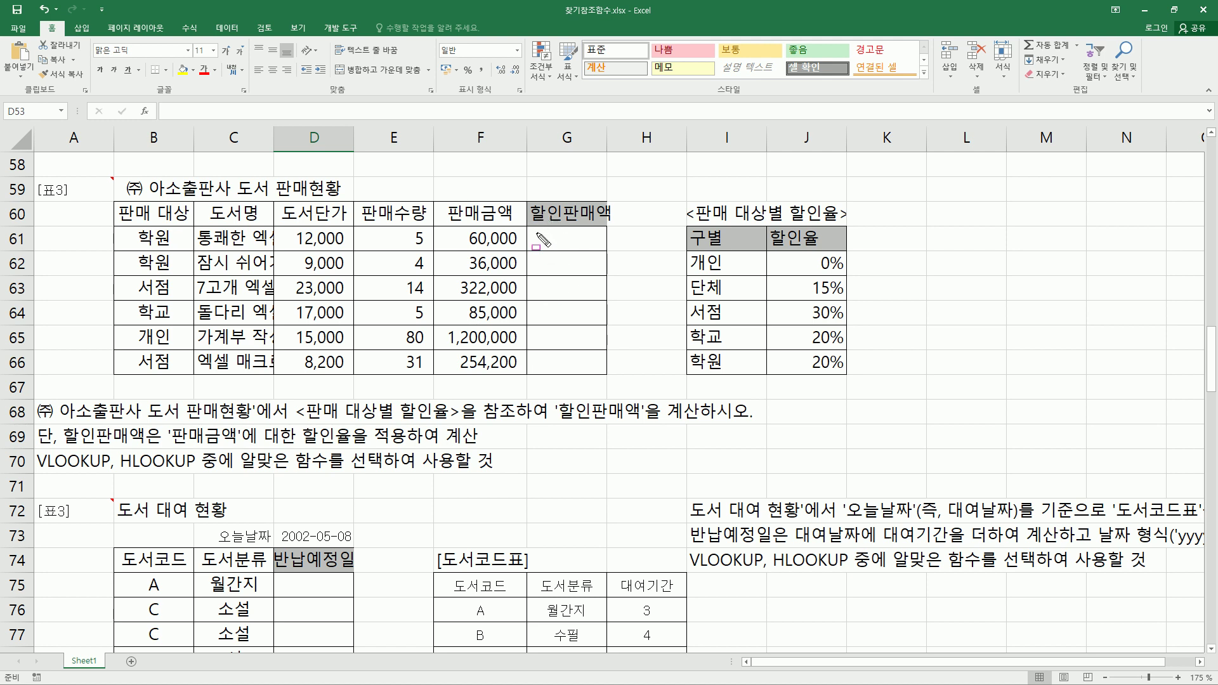
pyautogui.moveTo(538, 233); pyautogui.dragTo(602, 372)
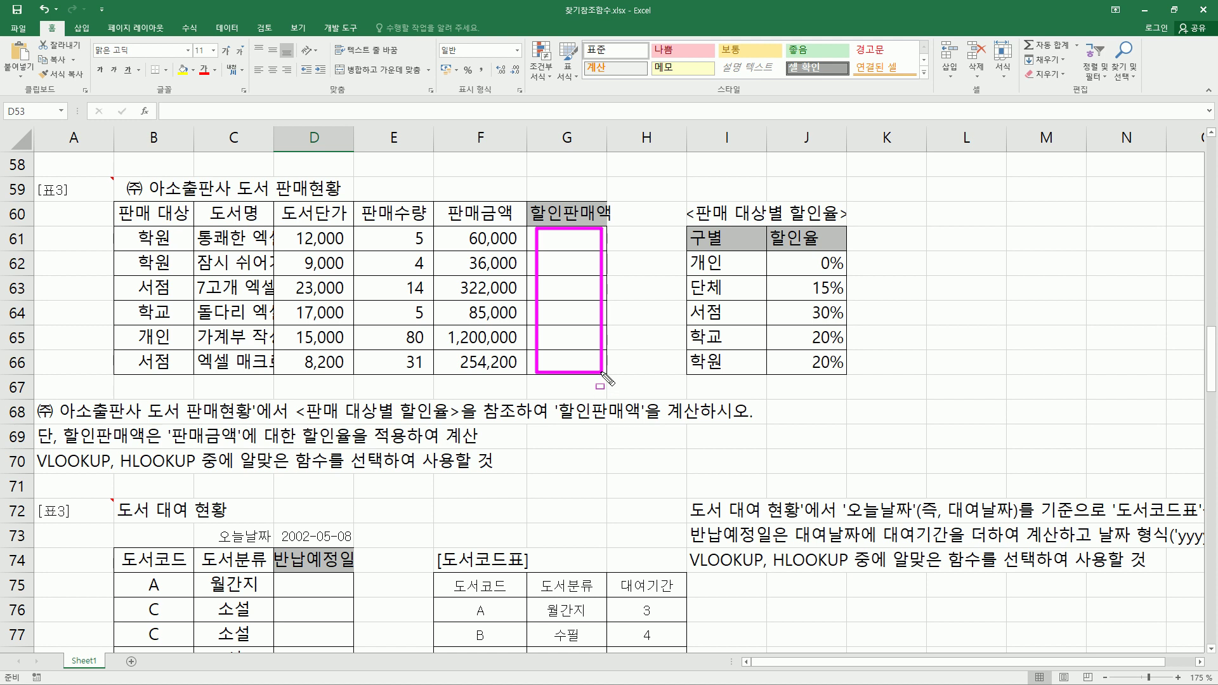
pyautogui.moveTo(109, 191)
pyautogui.mouseDown()
pyautogui.moveTo(112, 314)
pyautogui.moveTo(645, 388)
pyautogui.moveTo(615, 385)
pyautogui.mouseUp()
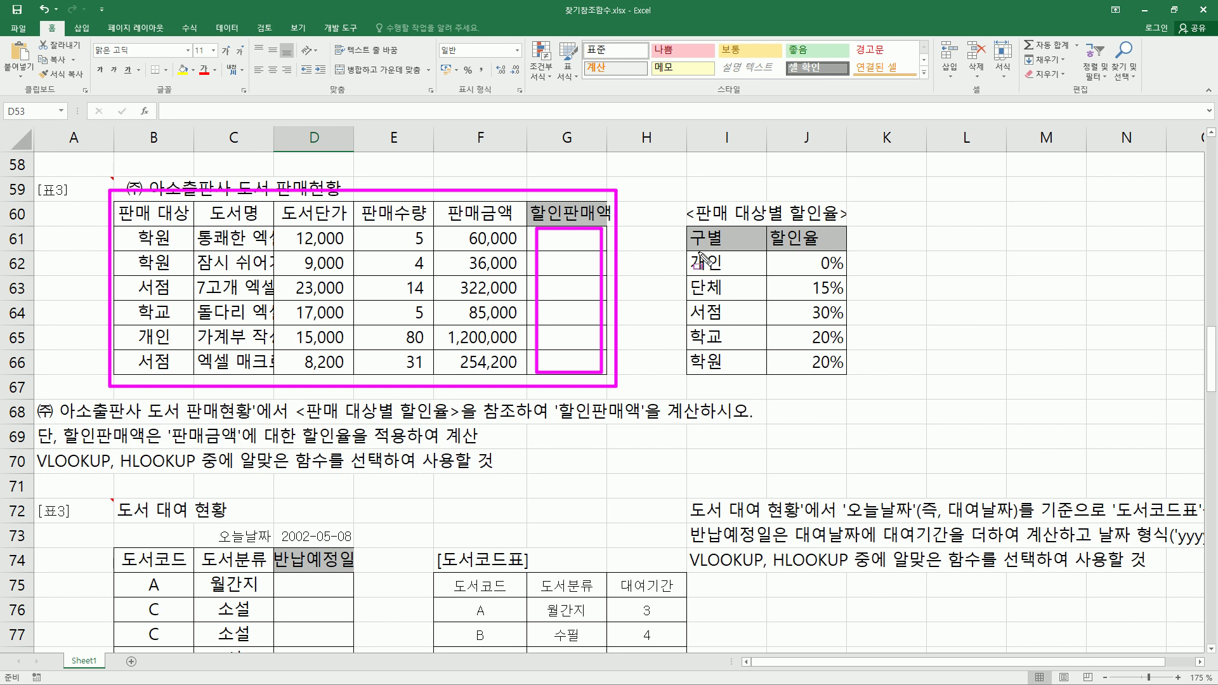
pyautogui.moveTo(682, 248)
pyautogui.mouseDown()
pyautogui.moveTo(756, 360)
pyautogui.moveTo(867, 399)
pyautogui.moveTo(853, 380)
pyautogui.mouseUp()
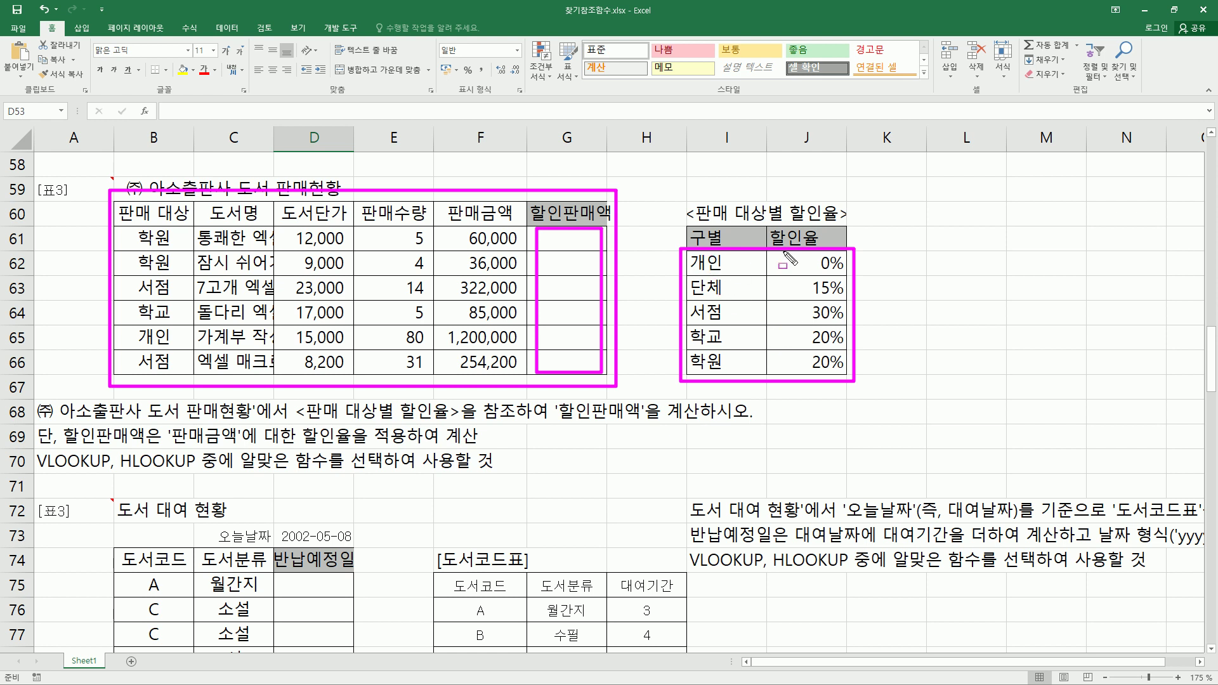
pyautogui.moveTo(723, 244); pyautogui.dragTo(723, 366)
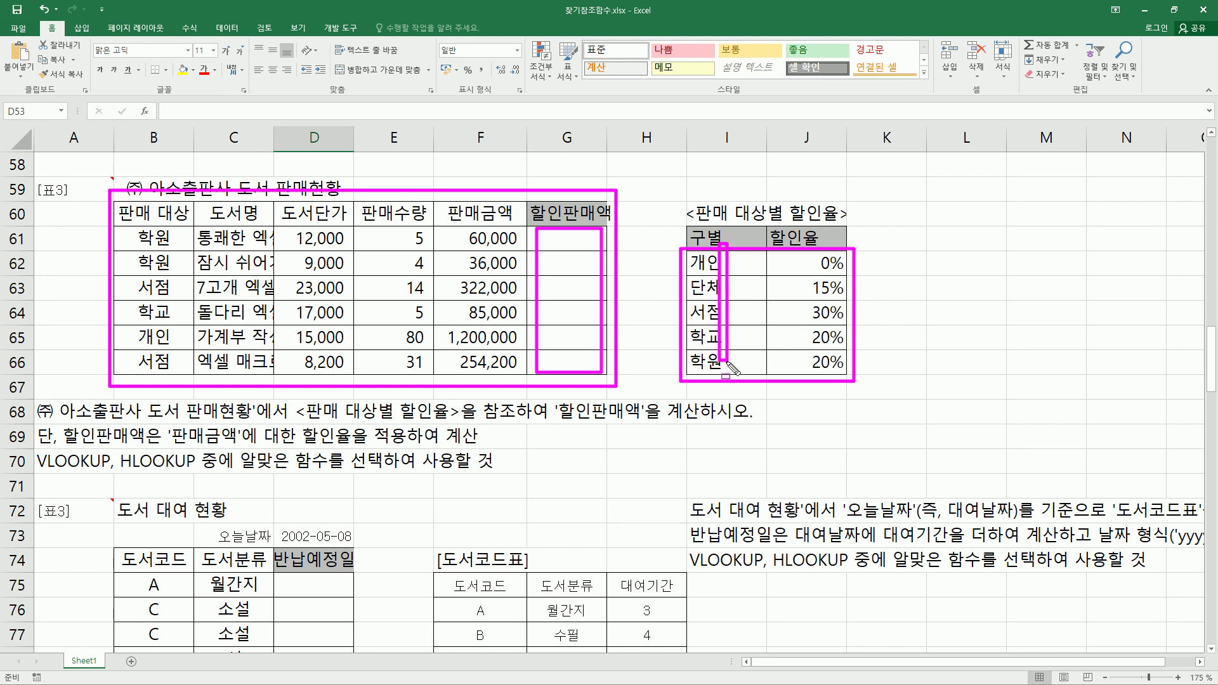
pyautogui.moveTo(807, 241); pyautogui.dragTo(808, 363)
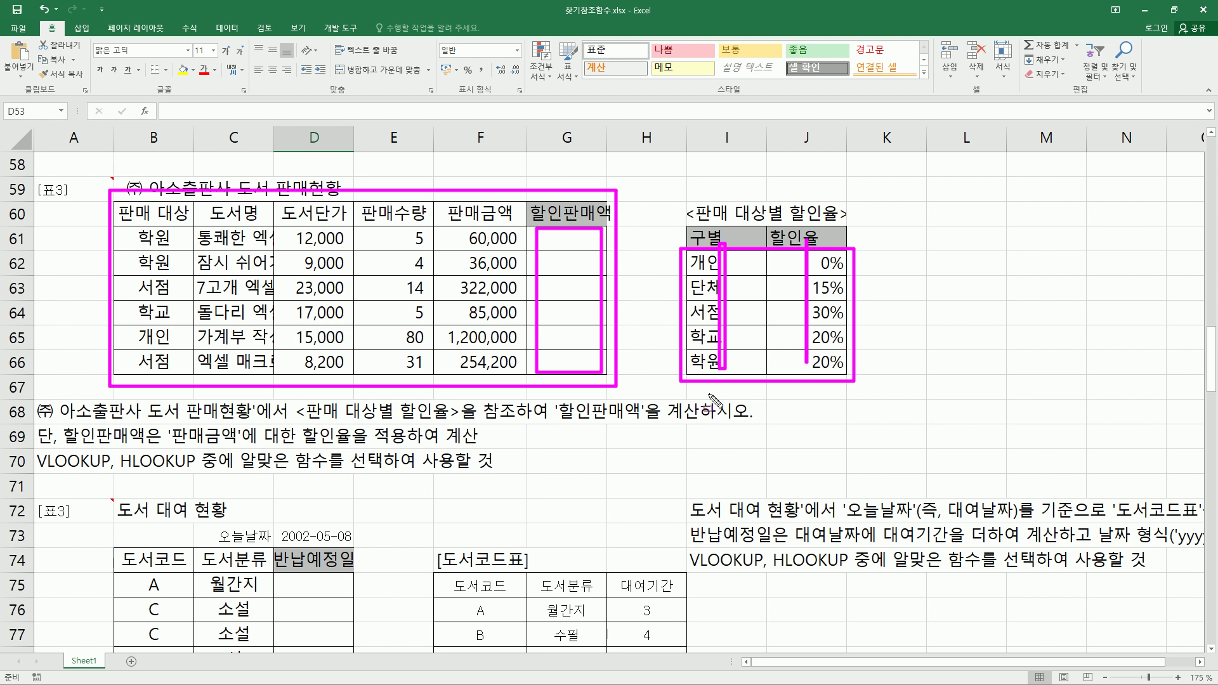
pyautogui.press('Escape')
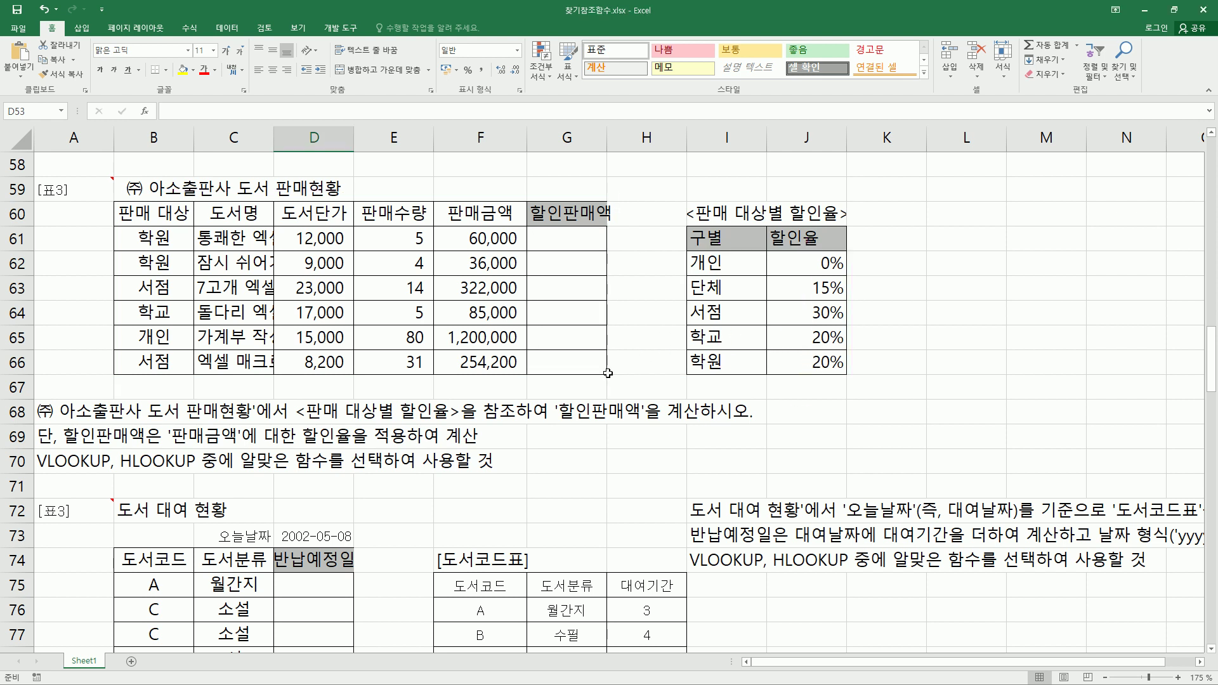
# Step: Examine the direction of the 도서코드, 도서분류 and 대여기간 entries in 도서코드표 F76:H80
pyautogui.scroll(-3, 608, 372)
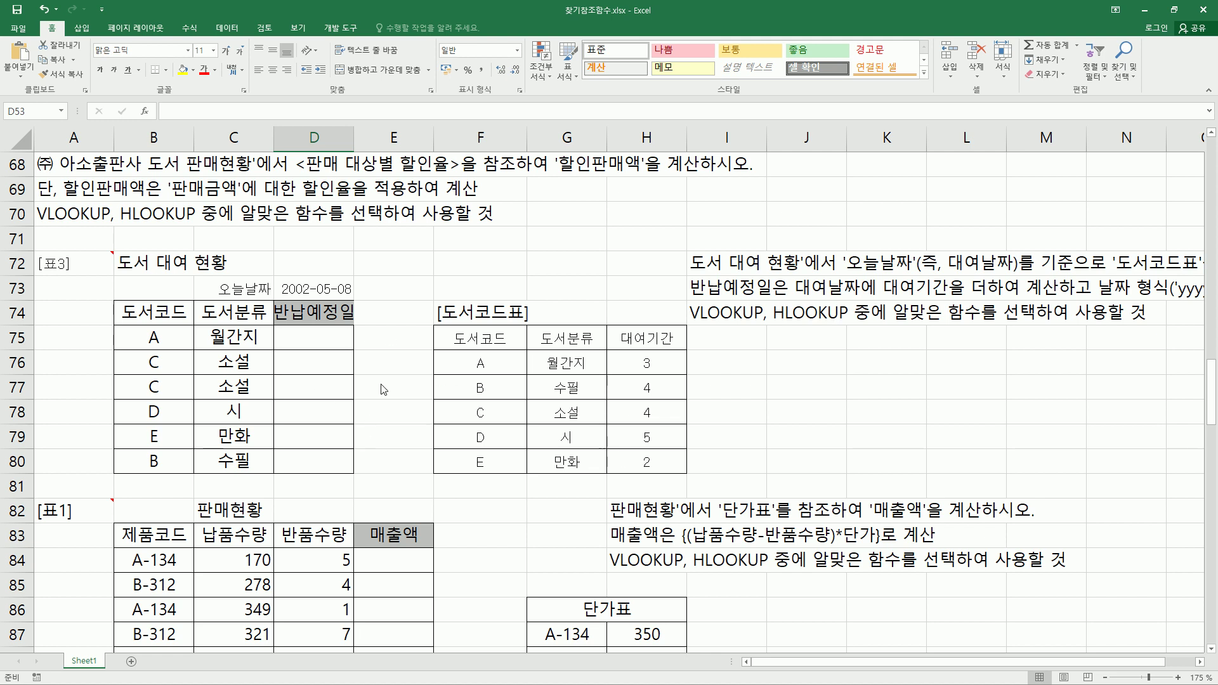
pyautogui.moveTo(435, 348); pyautogui.dragTo(691, 475)
pyautogui.moveTo(473, 355)
pyautogui.mouseDown()
pyautogui.moveTo(472, 477)
pyautogui.moveTo(493, 444)
pyautogui.moveTo(492, 355)
pyautogui.moveTo(545, 444)
pyautogui.moveTo(579, 353)
pyautogui.moveTo(662, 475)
pyautogui.mouseUp()
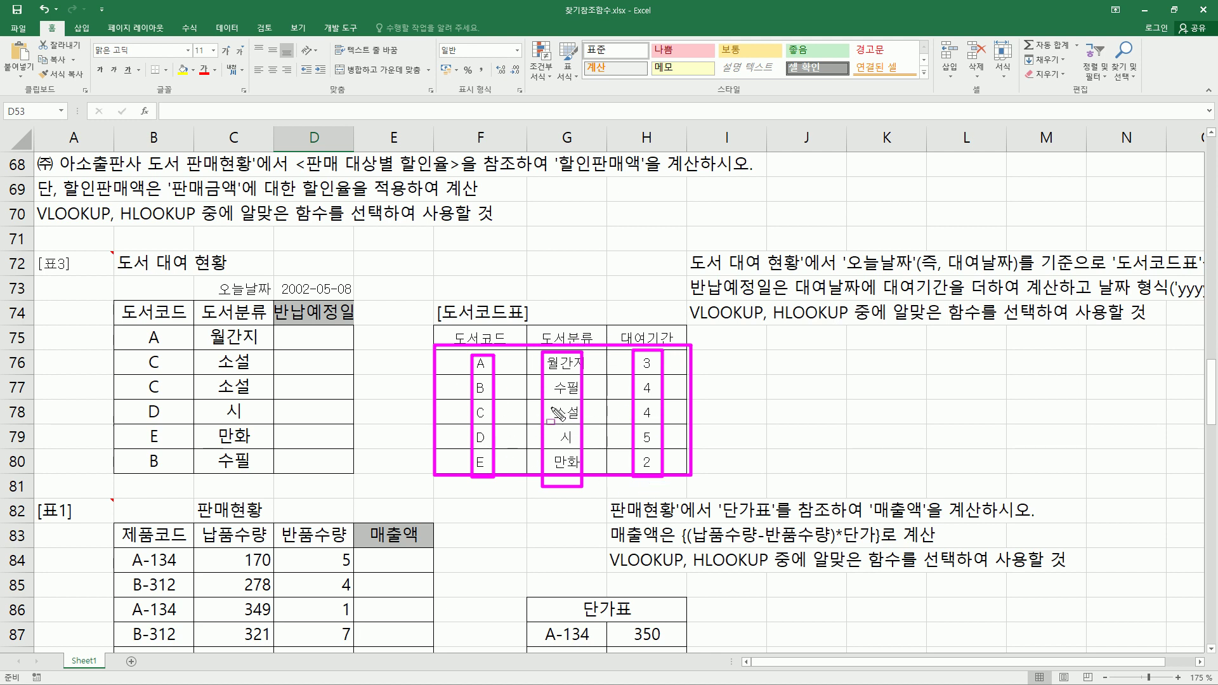
pyautogui.press('Escape')
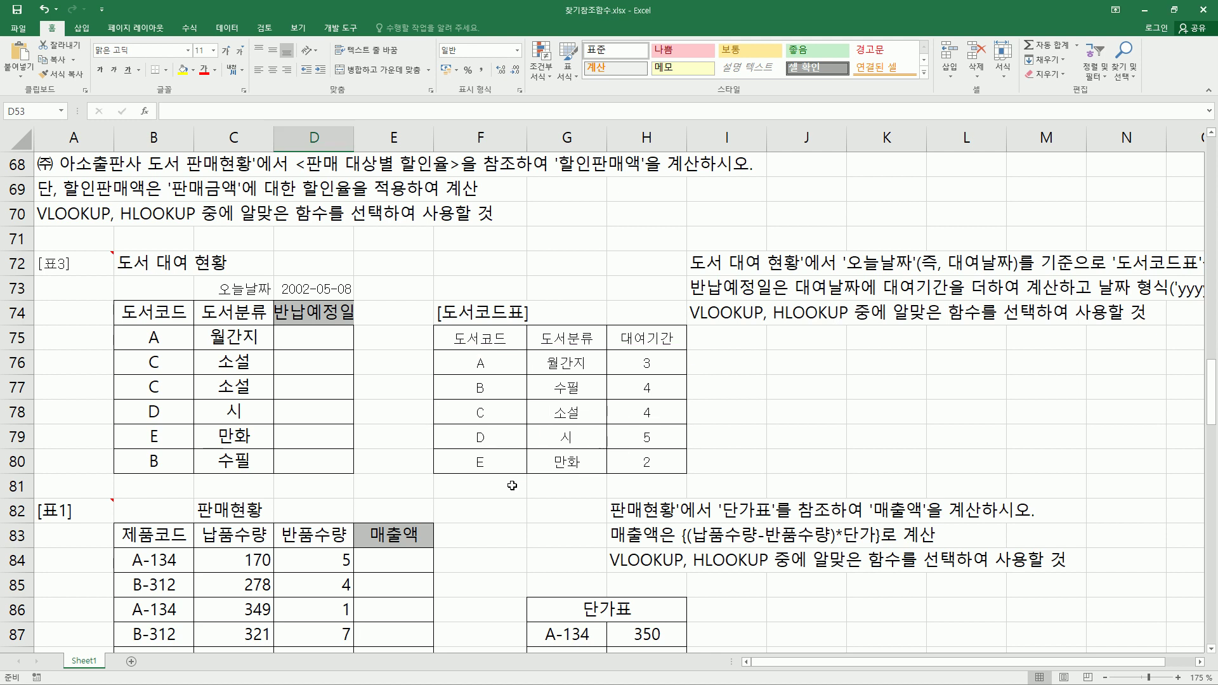
# Step: Examine how the product codes and unit prices are arranged in 단가표 G87:H88 for the 판현황 매출액 exercise
pyautogui.scroll(-3, 512, 485)
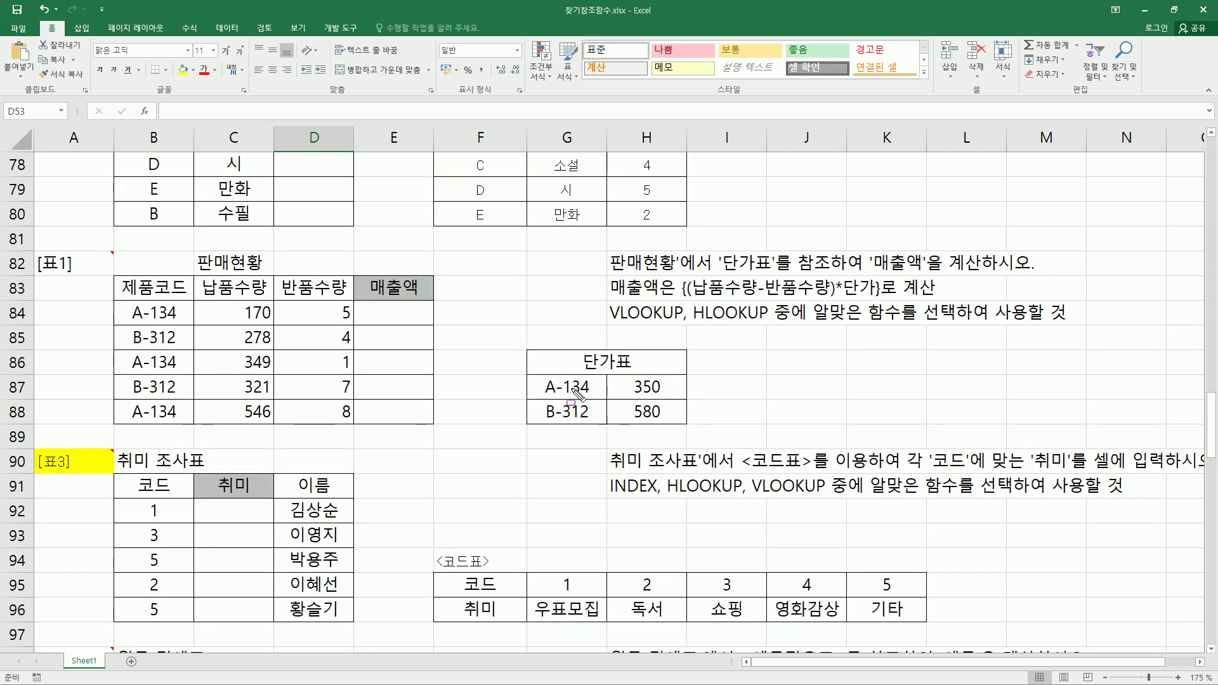
pyautogui.moveTo(531, 376)
pyautogui.mouseDown()
pyautogui.moveTo(635, 429)
pyautogui.moveTo(530, 374)
pyautogui.mouseUp()
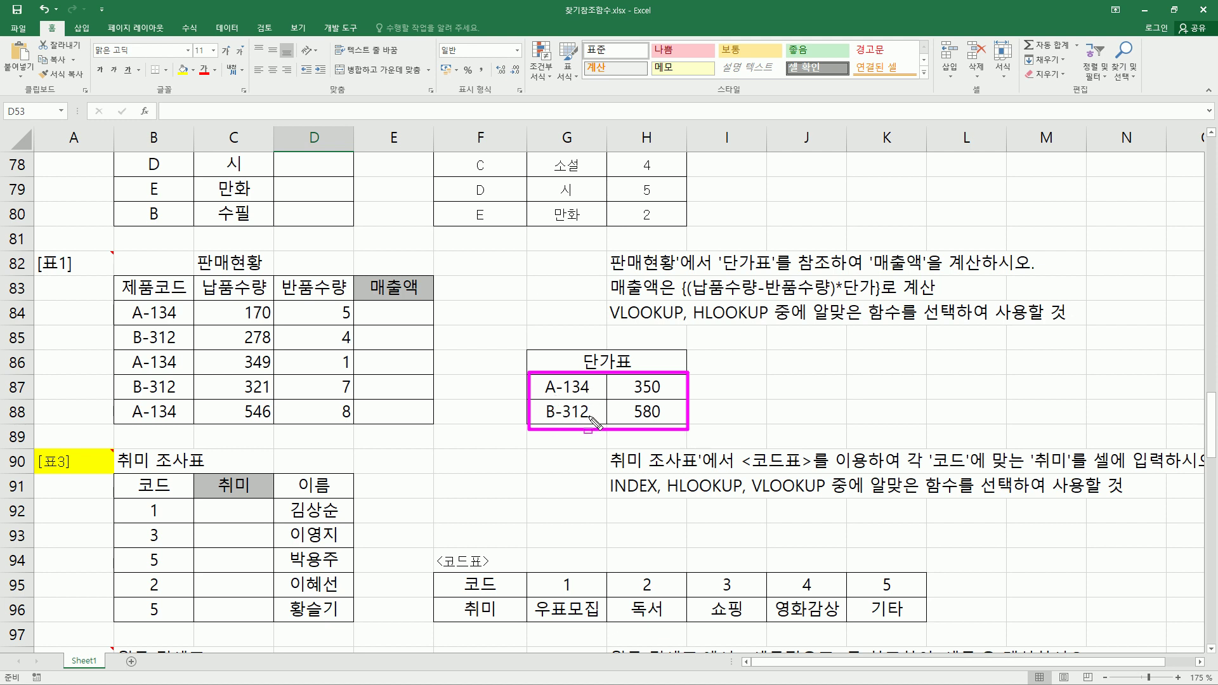
pyautogui.moveTo(571, 363); pyautogui.dragTo(572, 431)
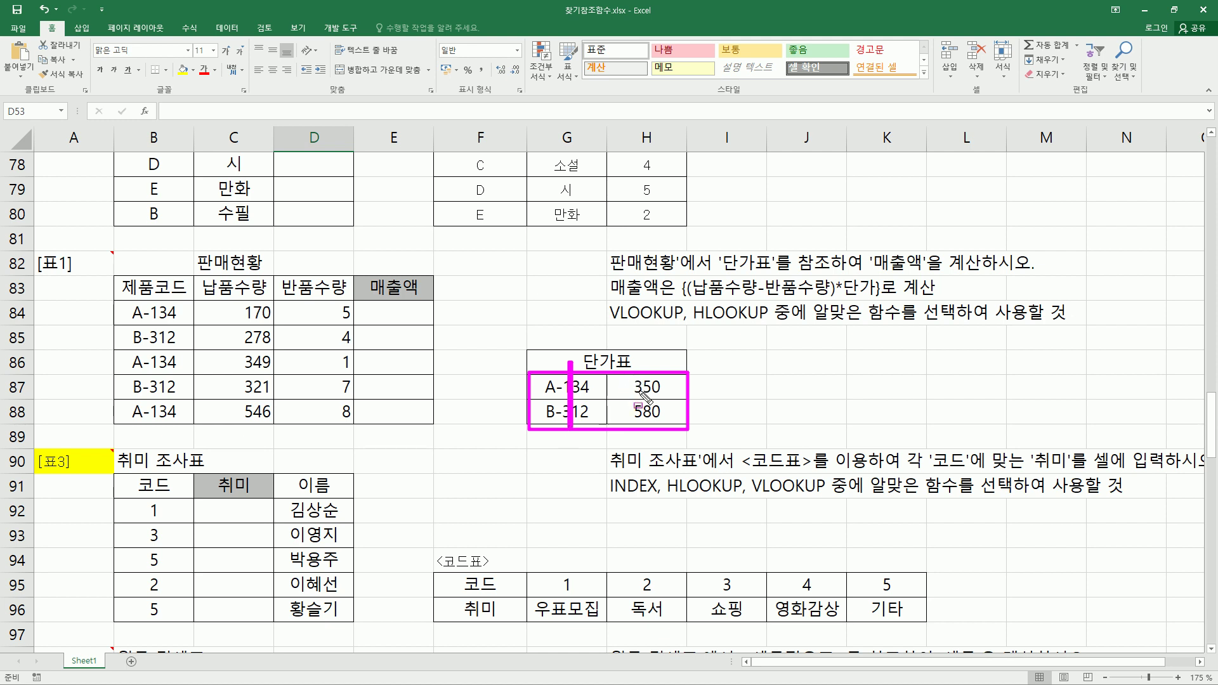
pyautogui.moveTo(642, 367); pyautogui.dragTo(643, 430)
pyautogui.press('Escape')
# Step: Examine the direction of the 코드 and 취미 entries in 코드표 G95:K96 for the 취미 조사표 exercise
pyautogui.scroll(-3, 504, 456)
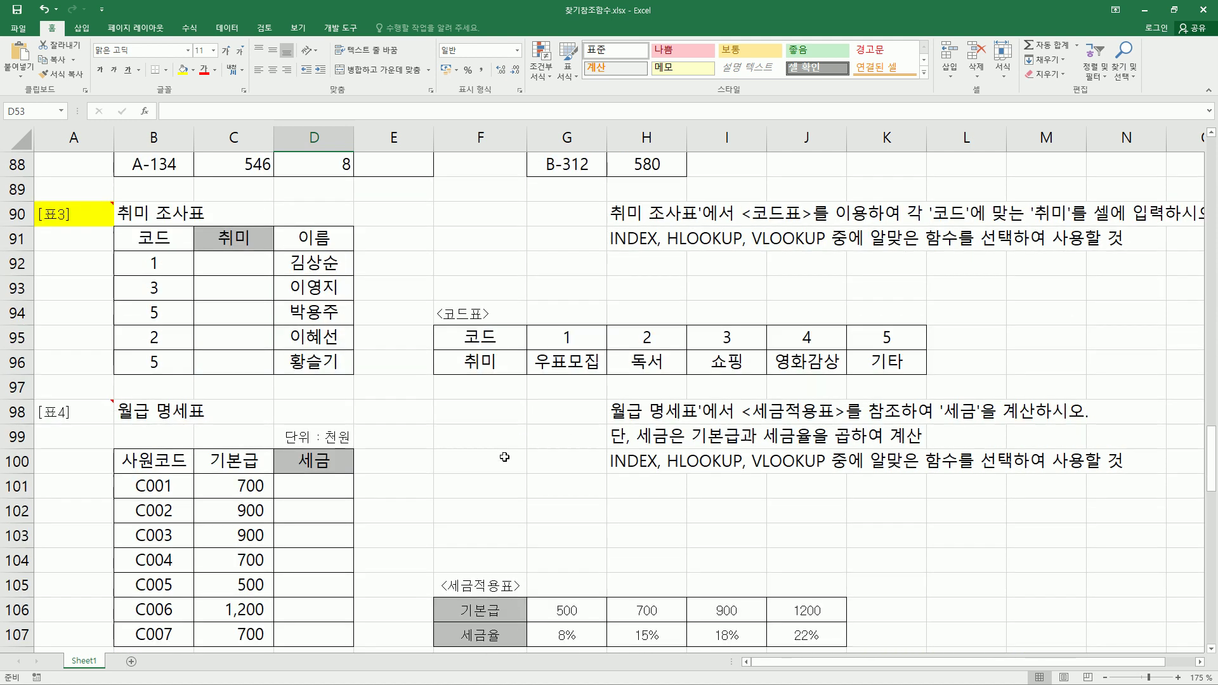
pyautogui.moveTo(527, 324)
pyautogui.mouseDown()
pyautogui.moveTo(945, 388)
pyautogui.moveTo(932, 377)
pyautogui.mouseUp()
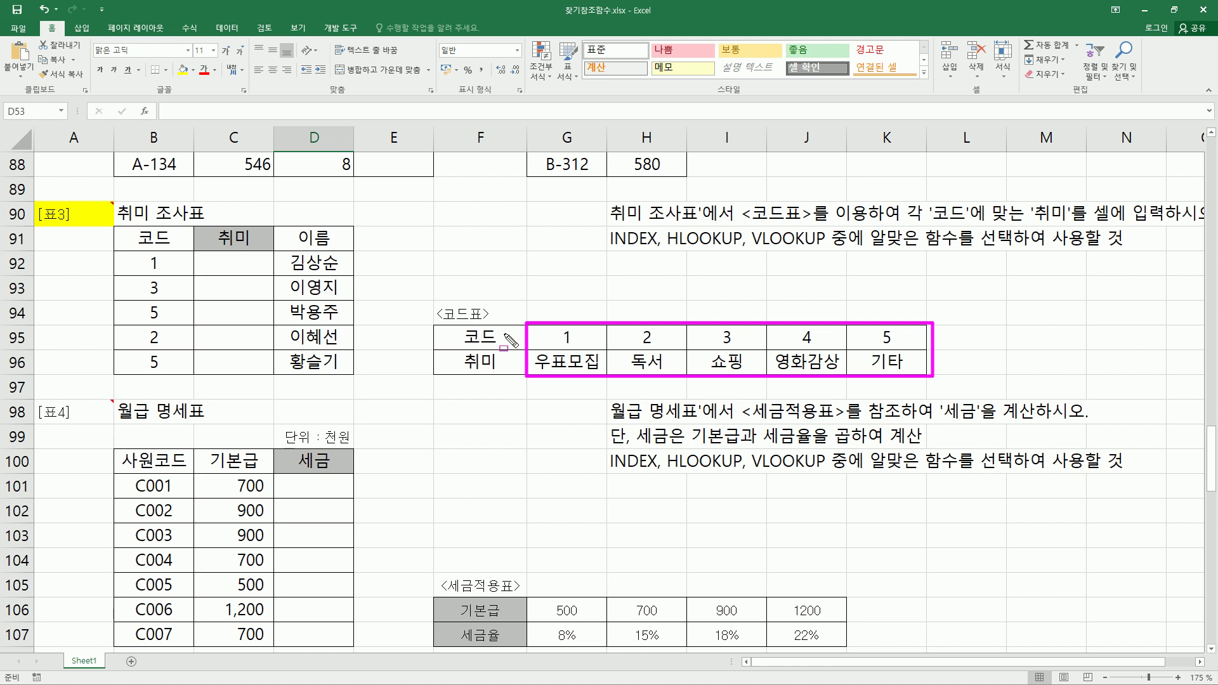
pyautogui.moveTo(506, 335); pyautogui.dragTo(948, 335)
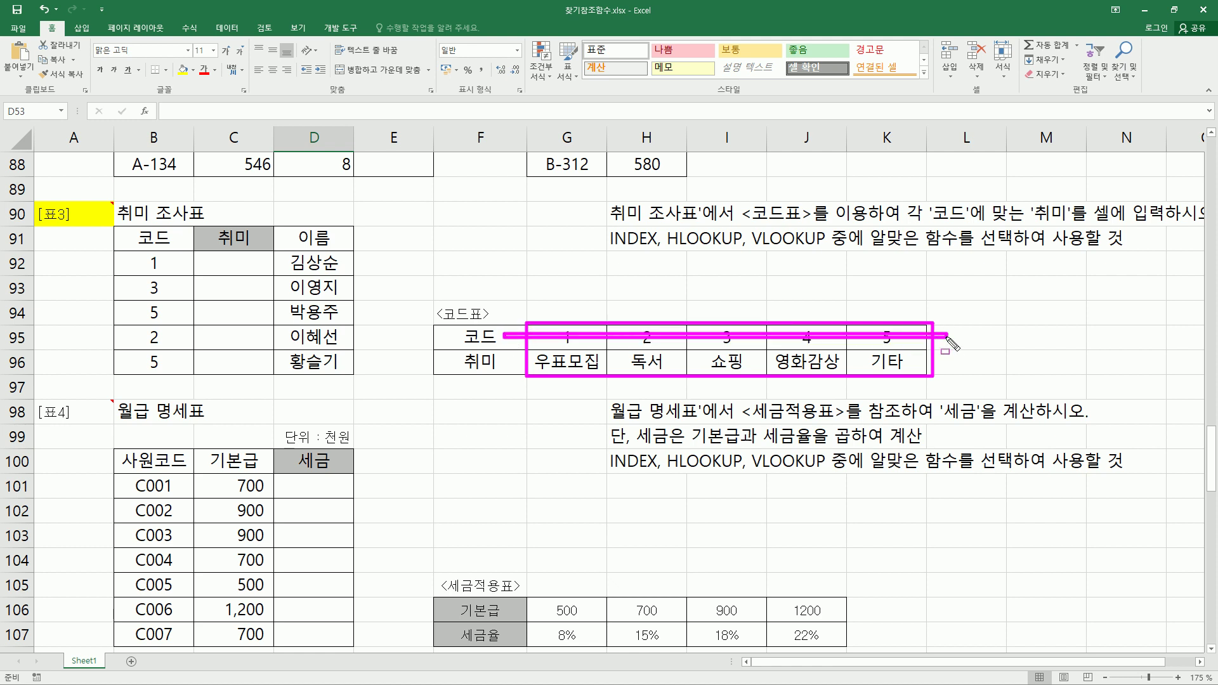
pyautogui.moveTo(500, 362); pyautogui.dragTo(948, 360)
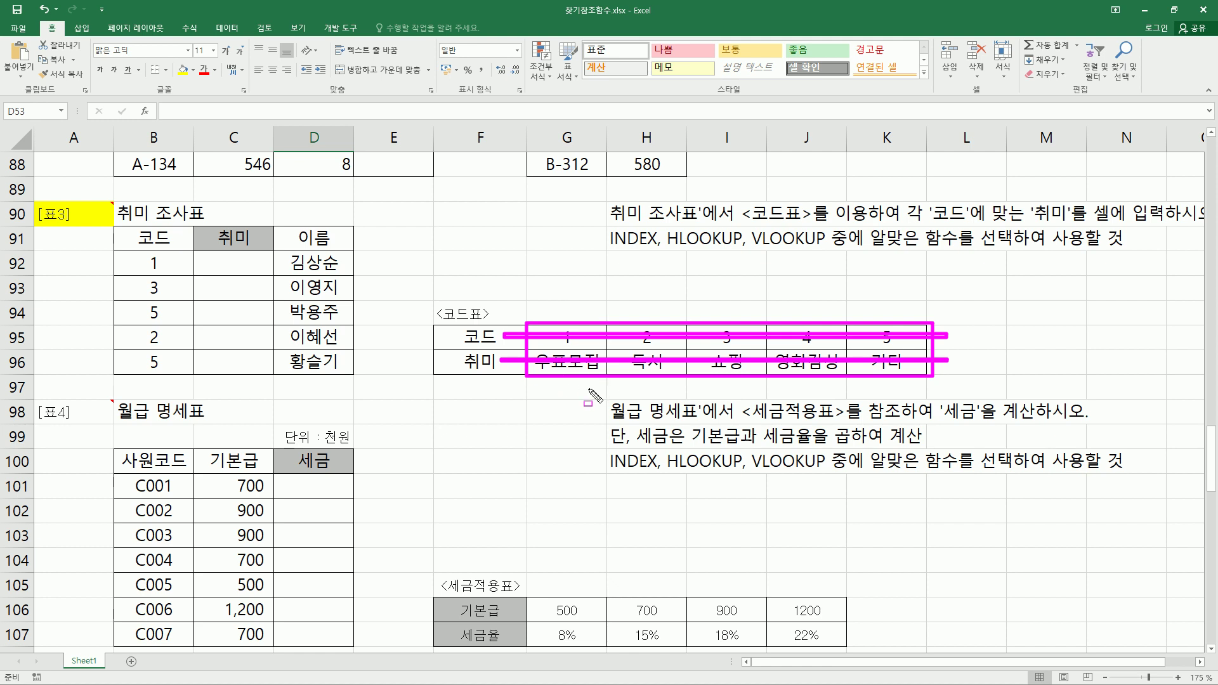
# Step: Examine the direction of the dish names and prices in 요금표 G115:L116 and of the entries in 가족 인원별 회비 G124:K125
pyautogui.press('Escape')
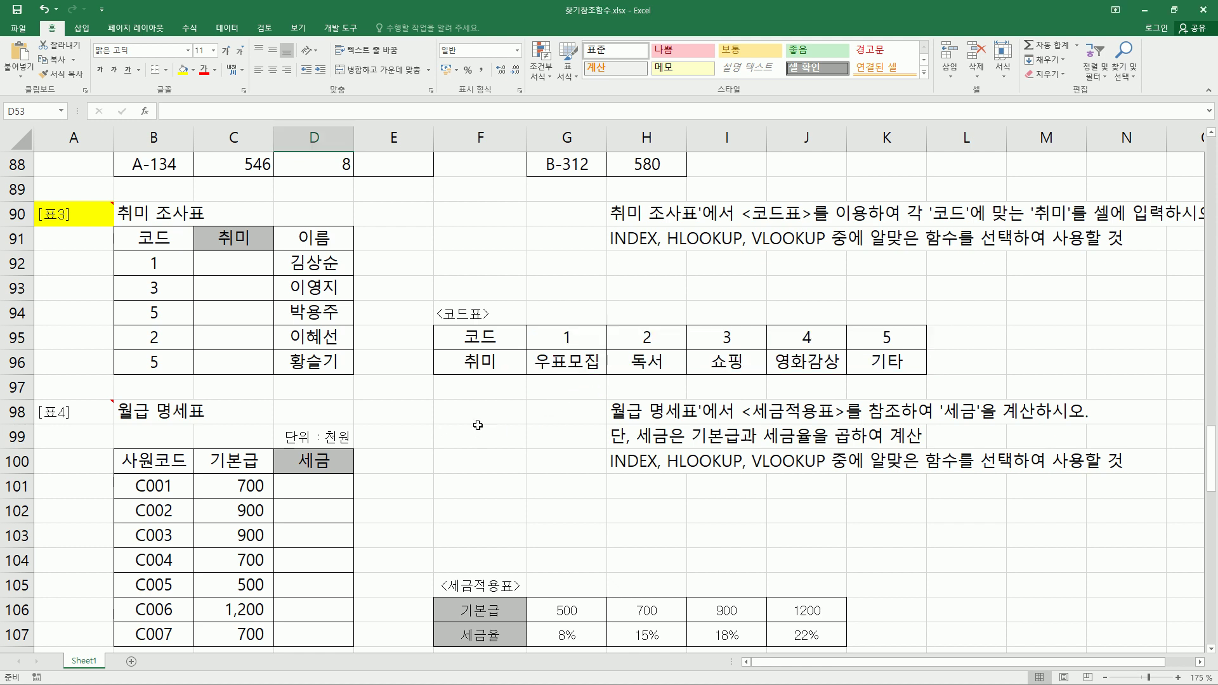
pyautogui.scroll(-7, 493, 402)
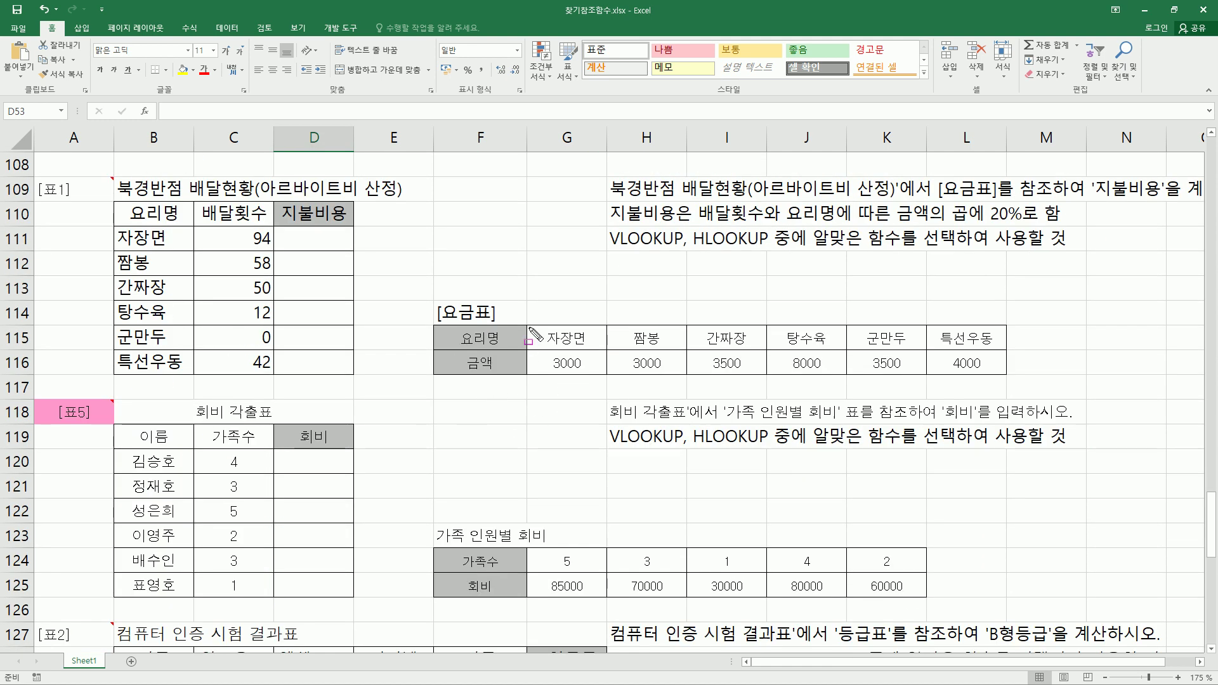
pyautogui.moveTo(528, 322); pyautogui.dragTo(1010, 376)
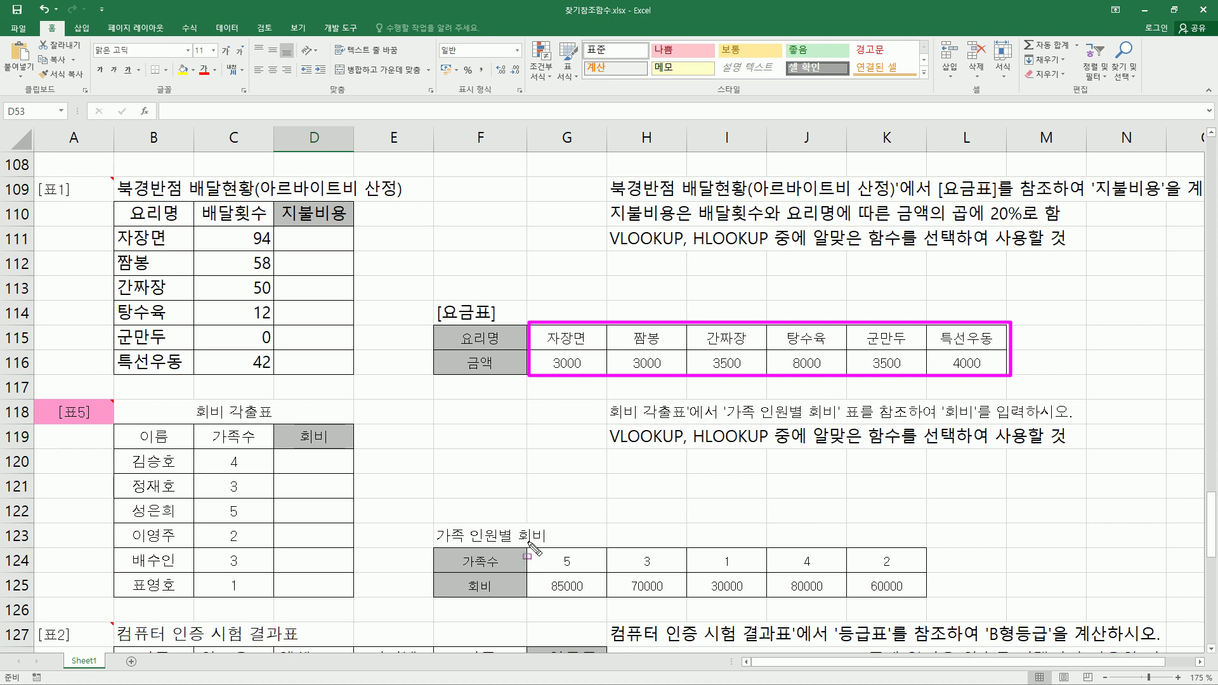
pyautogui.moveTo(529, 543)
pyautogui.mouseDown()
pyautogui.moveTo(549, 598)
pyautogui.moveTo(933, 596)
pyautogui.mouseUp()
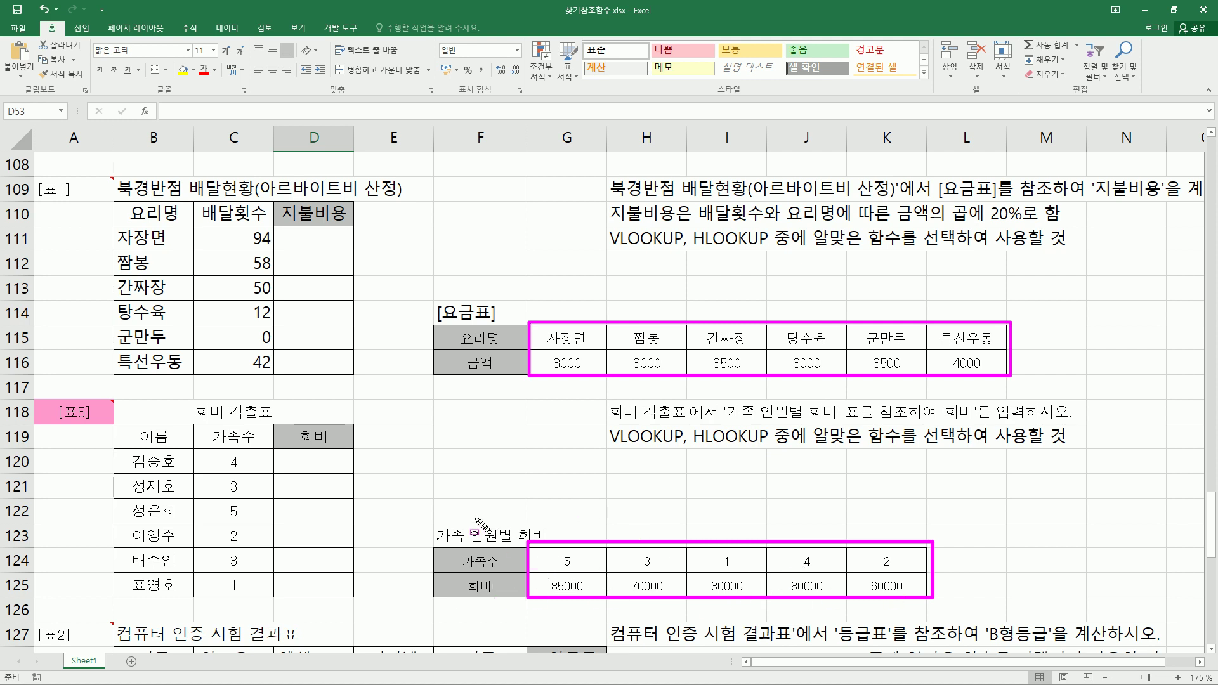
pyautogui.press('Escape')
# Step: Examine how the 비교값 and the A형, B형 and C형 grade columns are arranged in 등급표 B137:E141
pyautogui.scroll(-3, 470, 474)
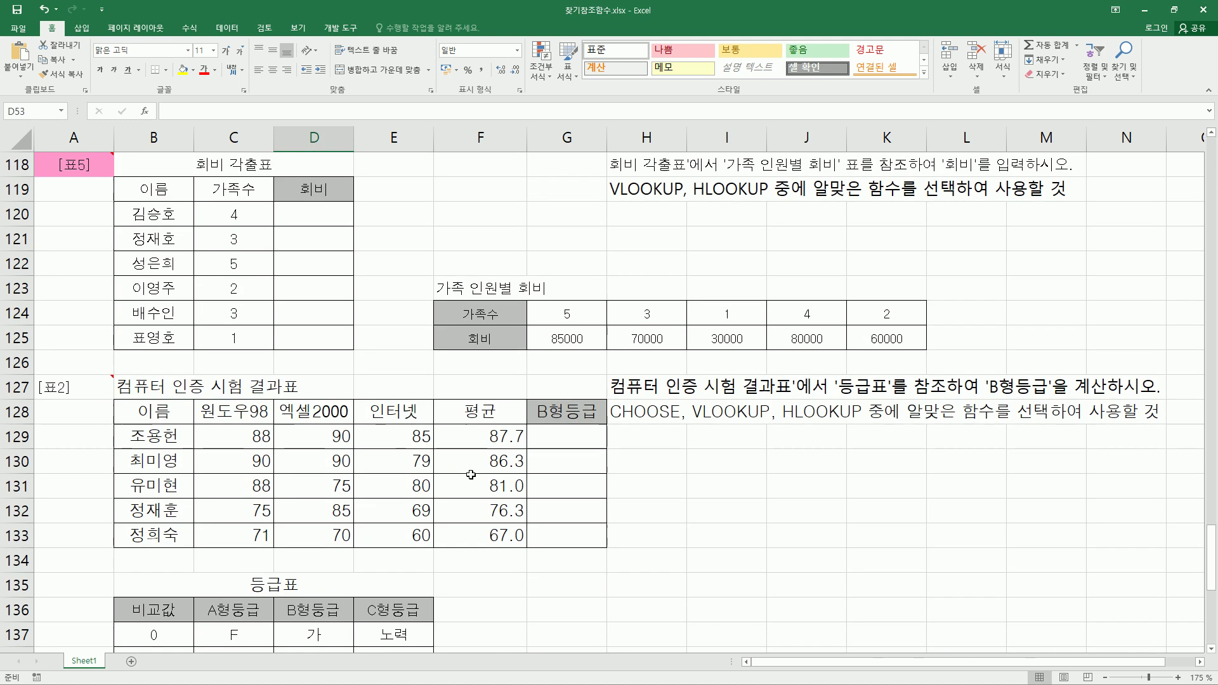
pyautogui.moveTo(1212, 595); pyautogui.dragTo(1213, 622)
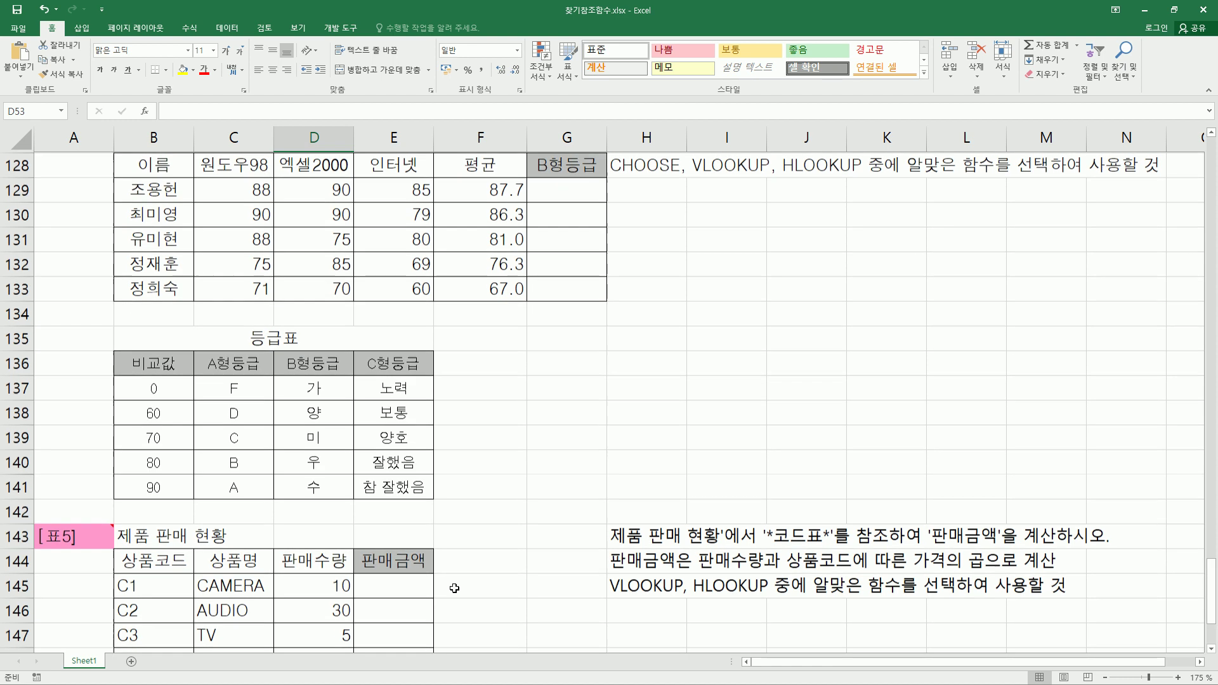
pyautogui.moveTo(112, 374); pyautogui.dragTo(445, 501)
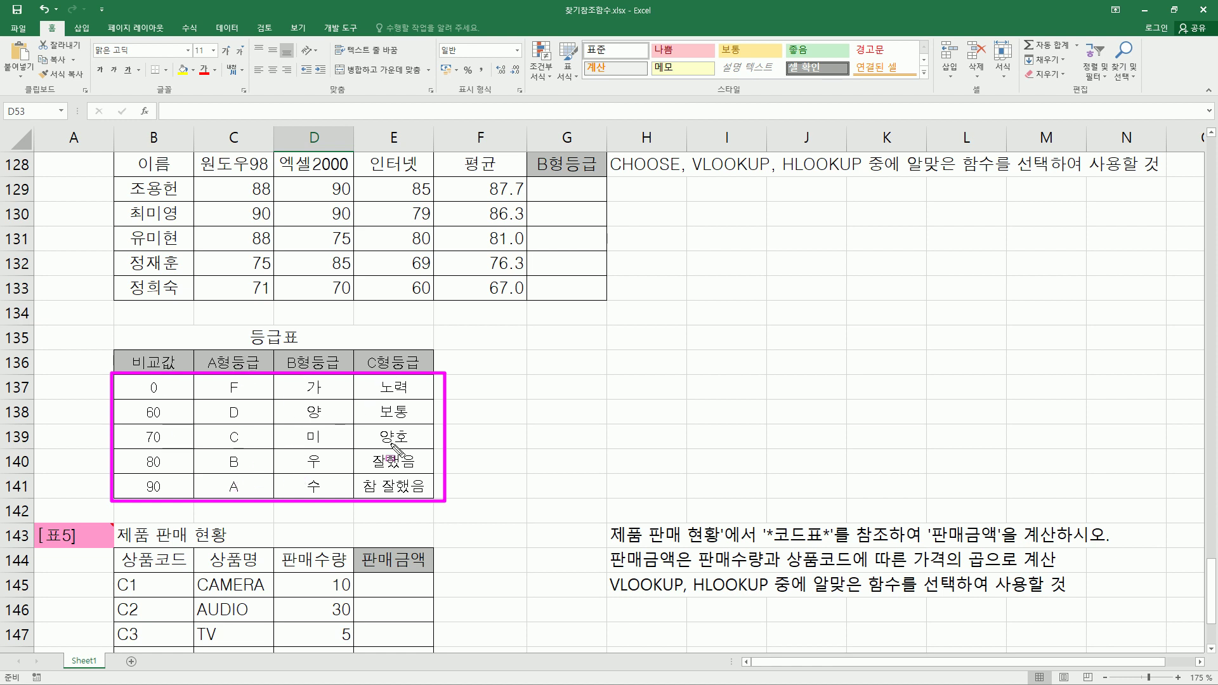
pyautogui.moveTo(150, 373)
pyautogui.mouseDown()
pyautogui.moveTo(127, 501)
pyautogui.moveTo(149, 507)
pyautogui.mouseUp()
pyautogui.moveTo(236, 374)
pyautogui.mouseDown()
pyautogui.moveTo(222, 495)
pyautogui.moveTo(235, 506)
pyautogui.mouseUp()
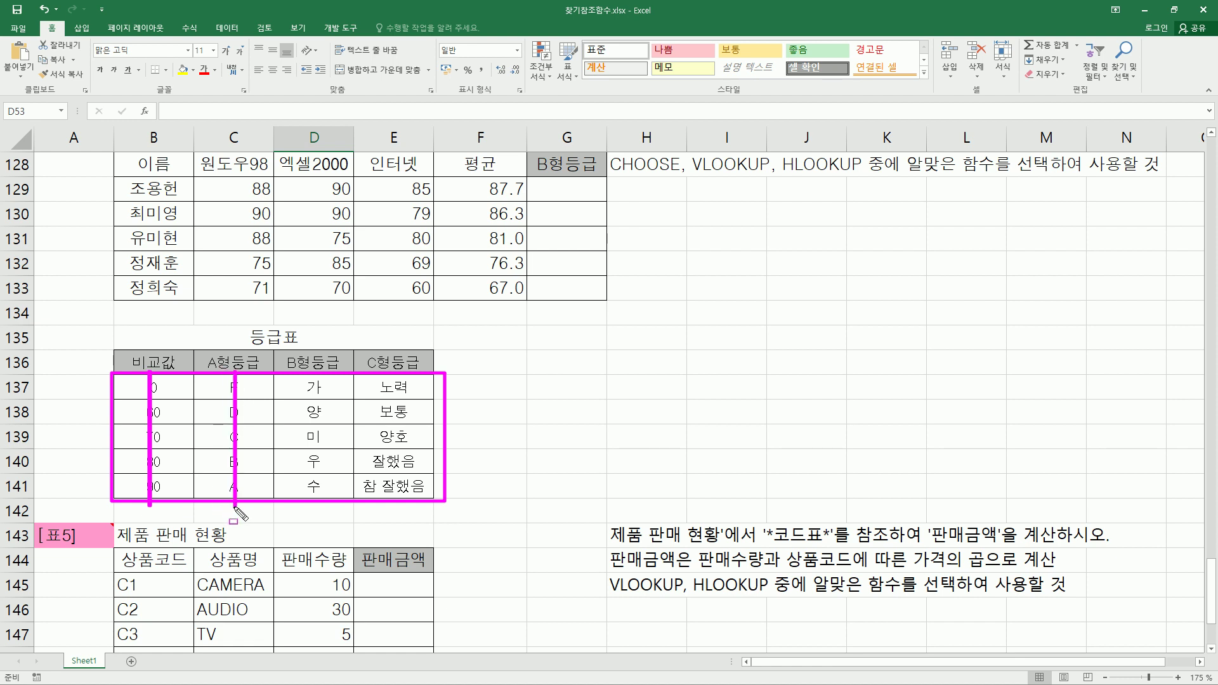
pyautogui.moveTo(314, 367); pyautogui.dragTo(313, 503)
pyautogui.moveTo(393, 367); pyautogui.dragTo(391, 498)
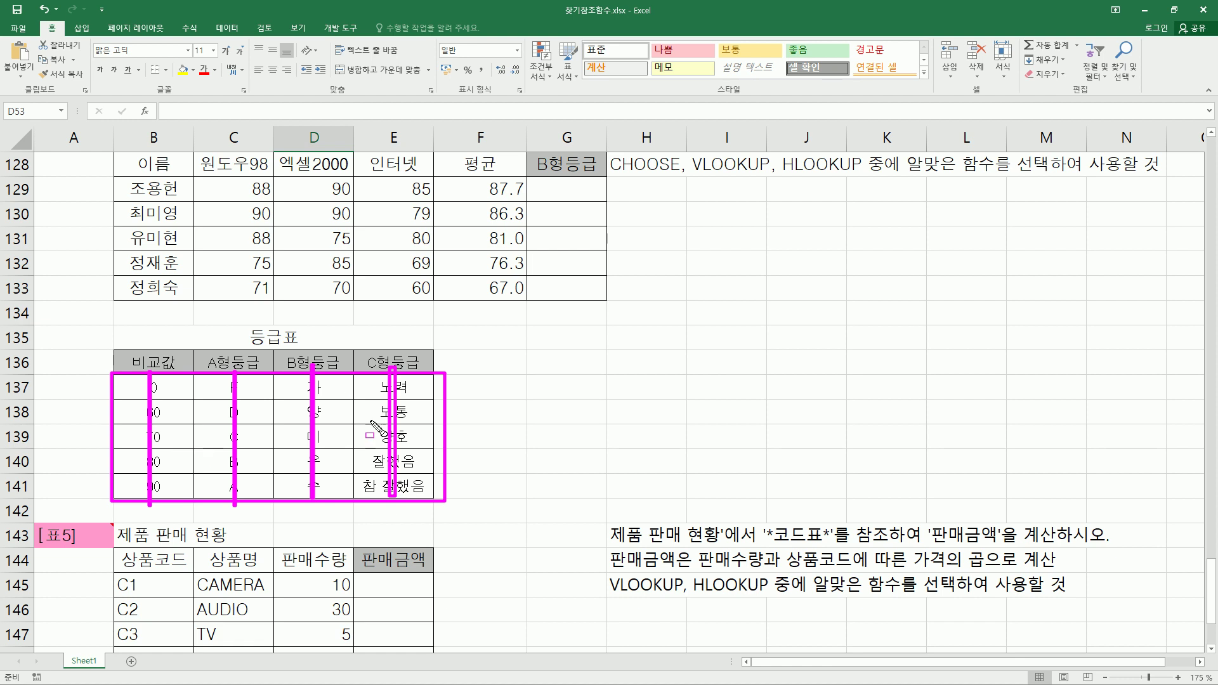
pyautogui.press('Escape')
pyautogui.click(566, 402)
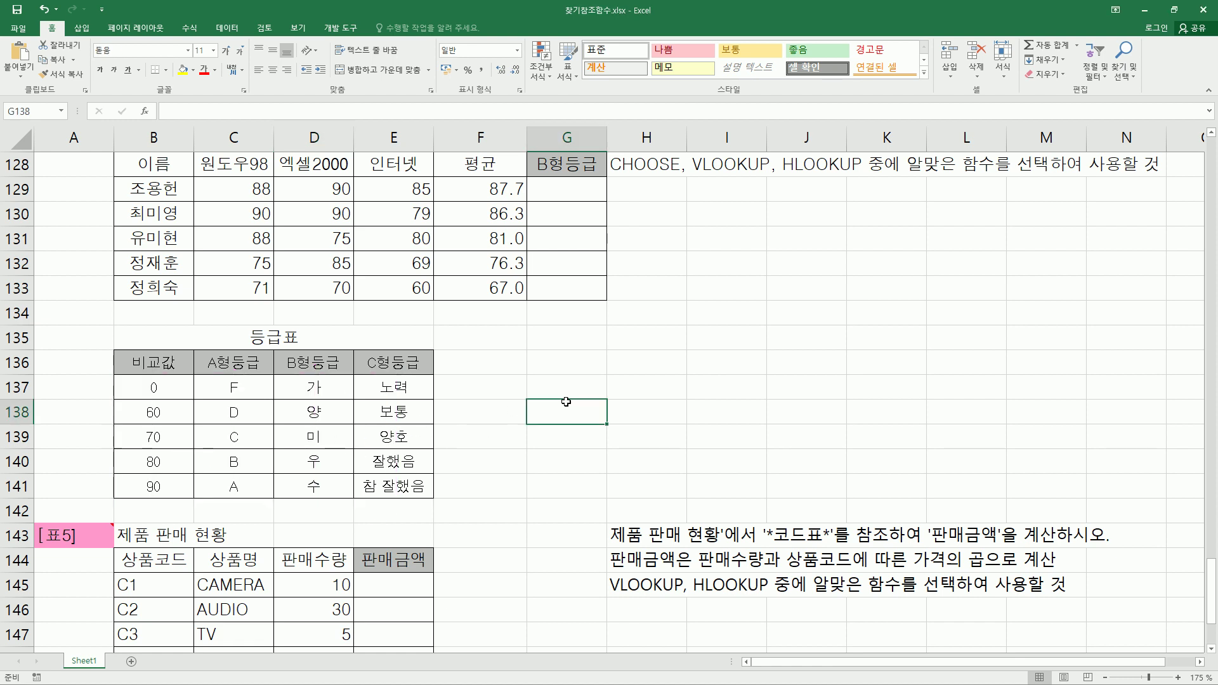
# Step: Examine the direction of the 코드, 상품명 and 가격 entries in 코드표 C151:F153 for the 제품 판매 현황 exercise
pyautogui.scroll(-3, 566, 401)
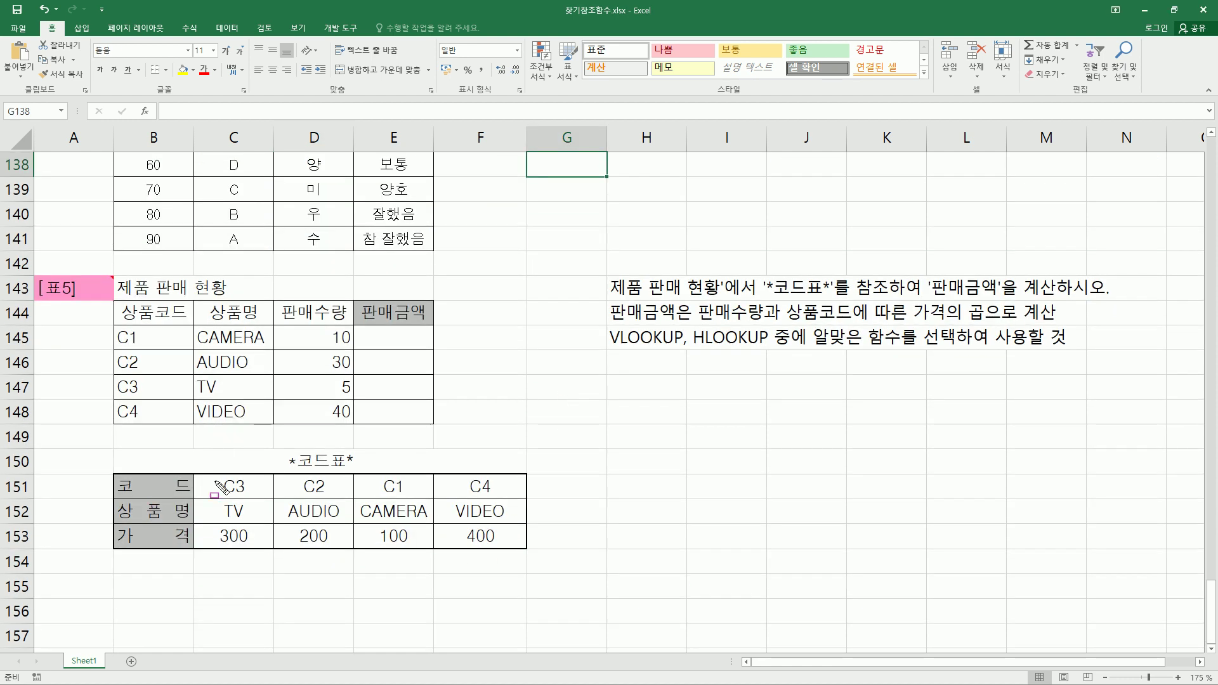
pyautogui.moveTo(195, 475); pyautogui.dragTo(530, 556)
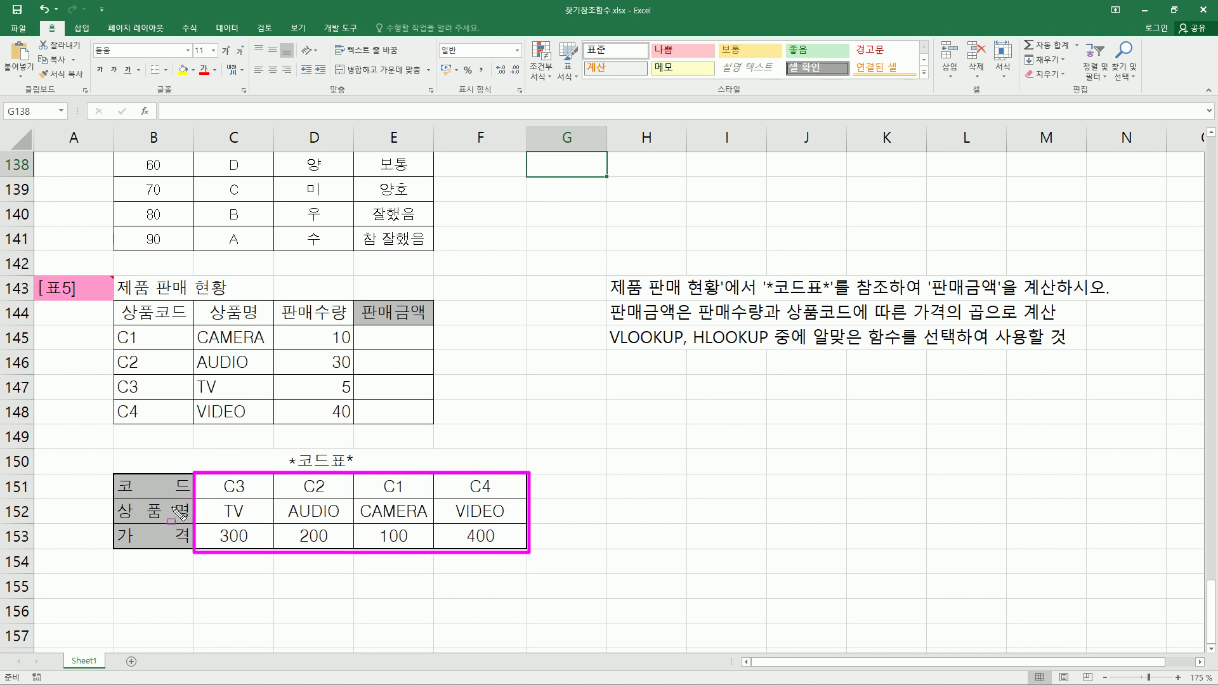
pyautogui.moveTo(181, 482); pyautogui.dragTo(537, 482)
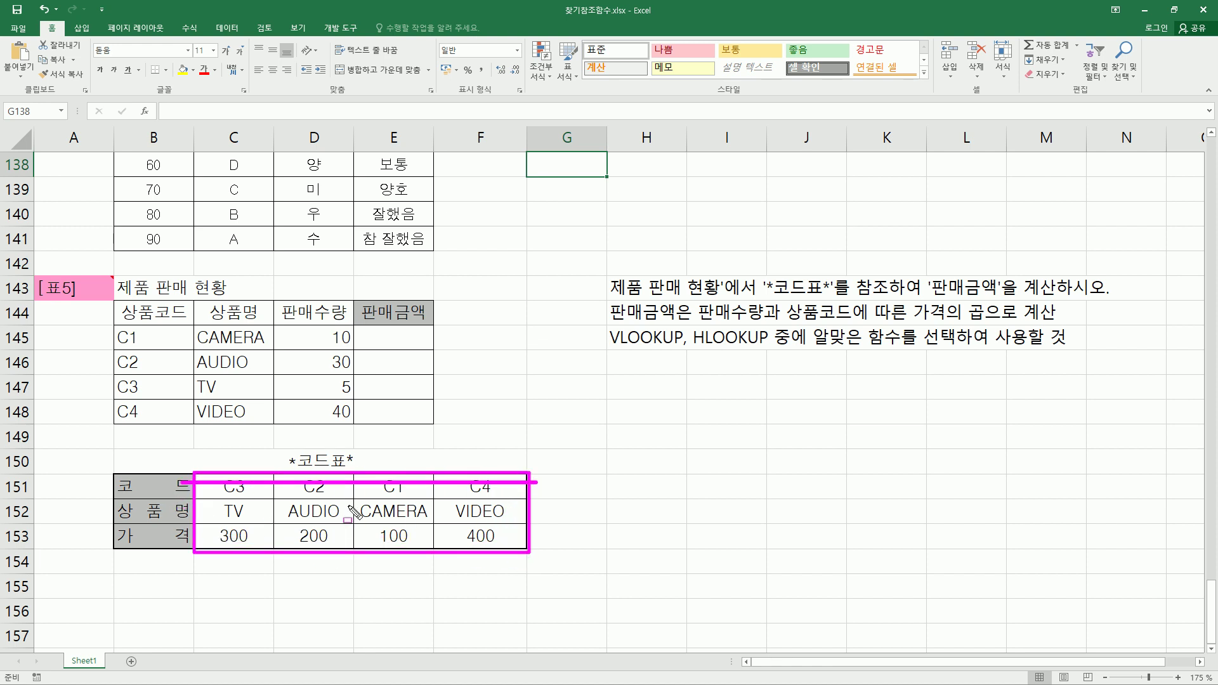
pyautogui.moveTo(185, 508); pyautogui.dragTo(565, 508)
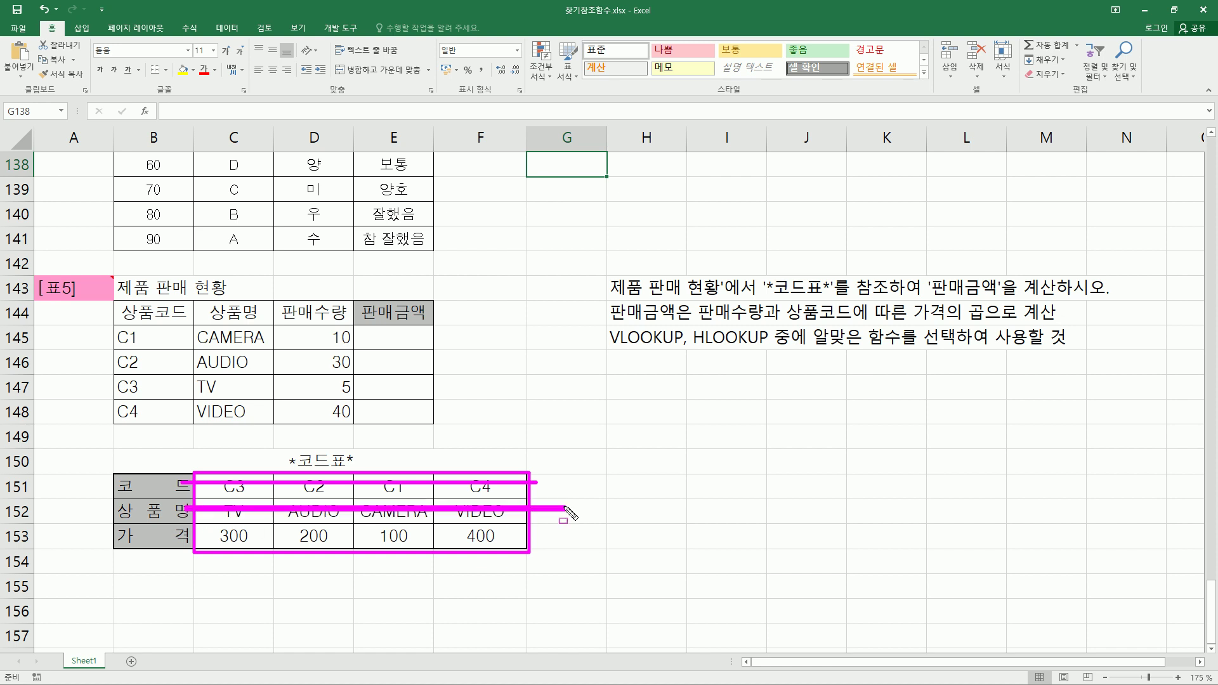
pyautogui.moveTo(197, 537); pyautogui.dragTo(554, 535)
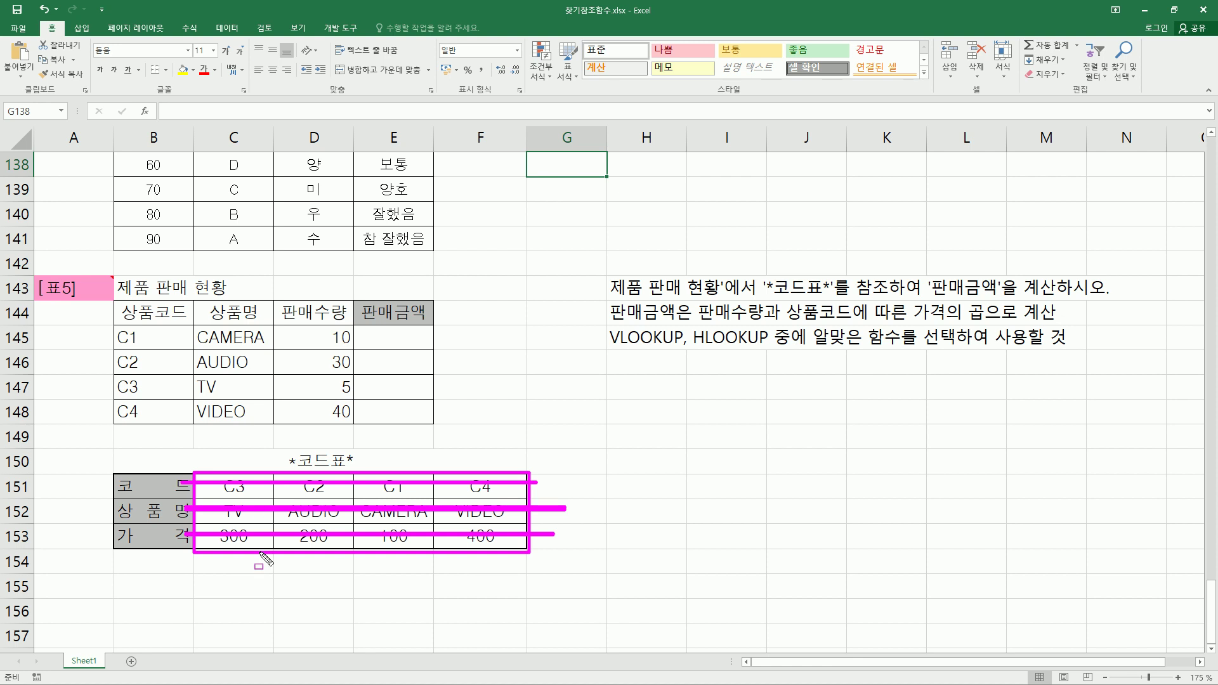
pyautogui.press('Escape')
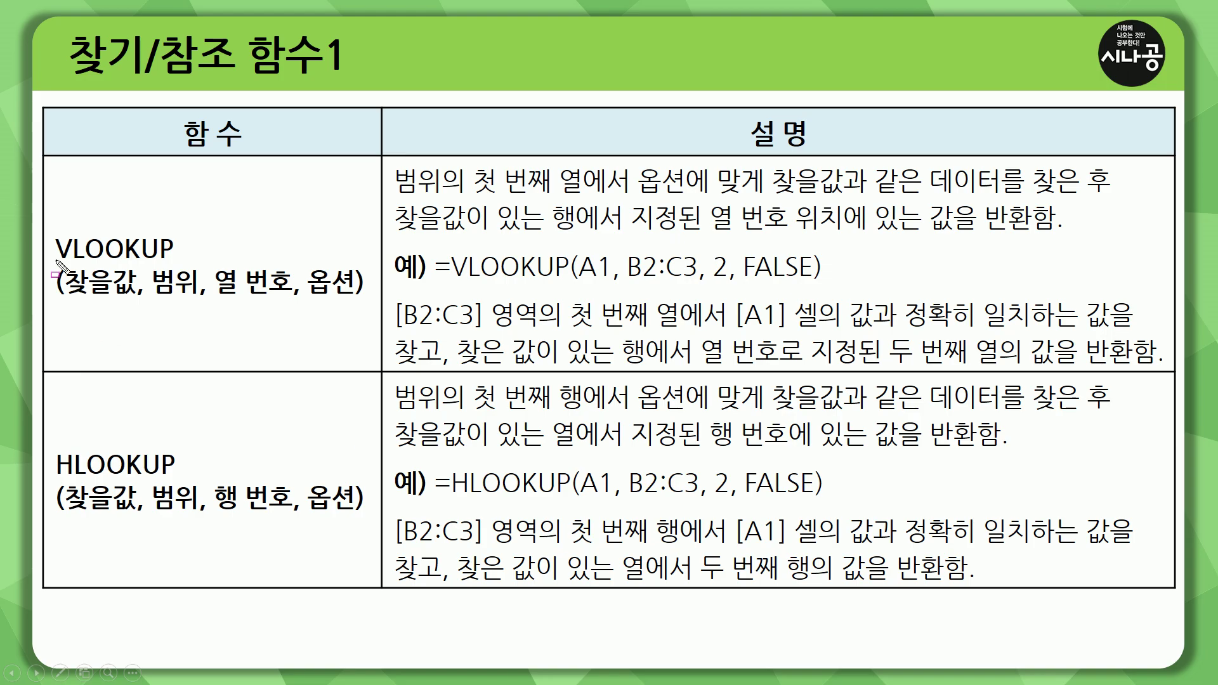
pyautogui.moveTo(56, 260); pyautogui.dragTo(178, 260)
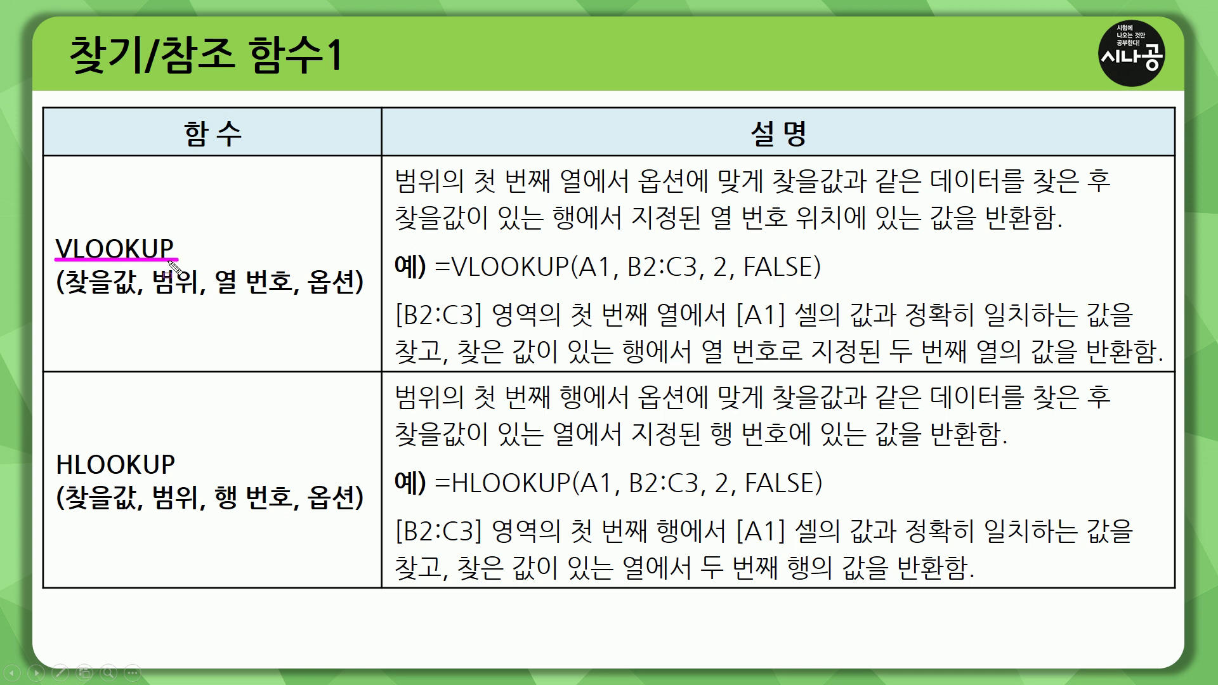
pyautogui.moveTo(59, 295)
pyautogui.mouseDown()
pyautogui.moveTo(174, 285)
pyautogui.moveTo(194, 303)
pyautogui.moveTo(291, 296)
pyautogui.mouseUp()
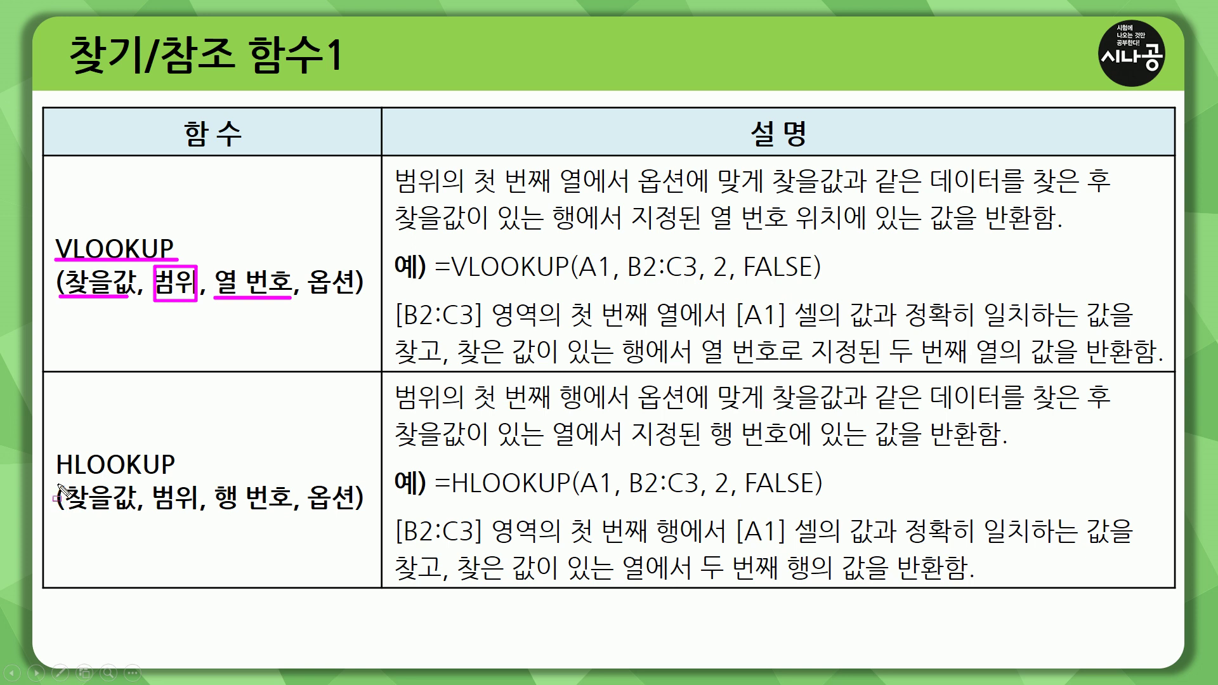
pyautogui.moveTo(56, 481); pyautogui.dragTo(171, 477)
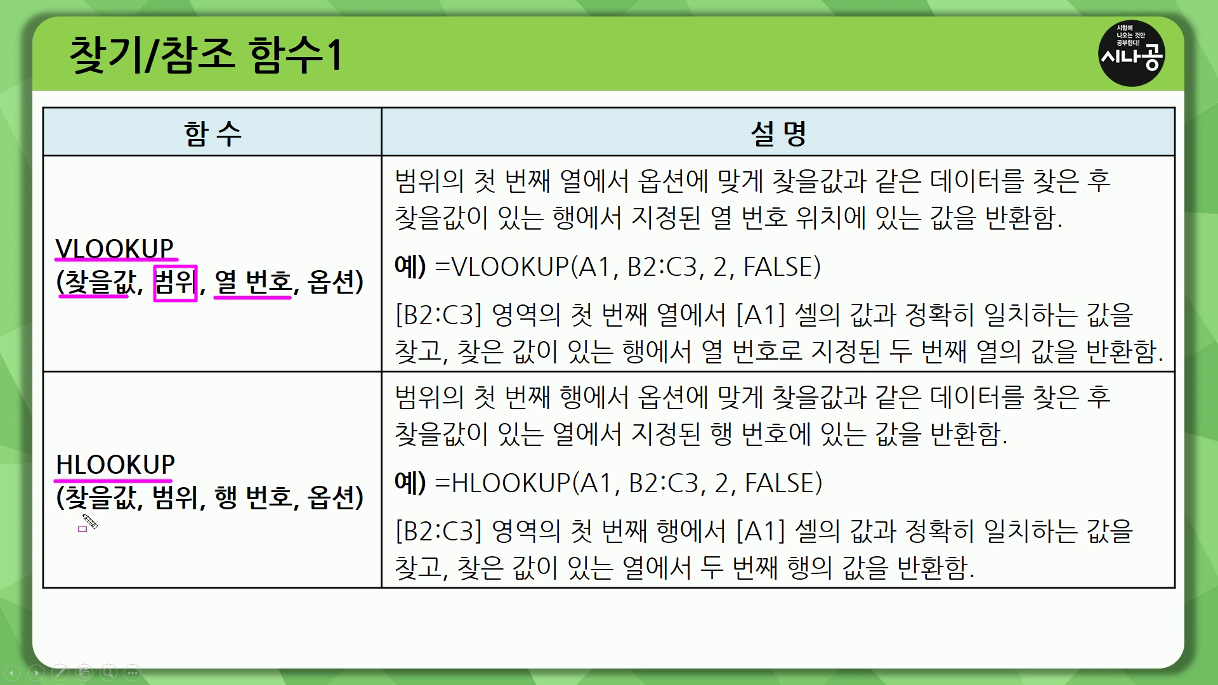
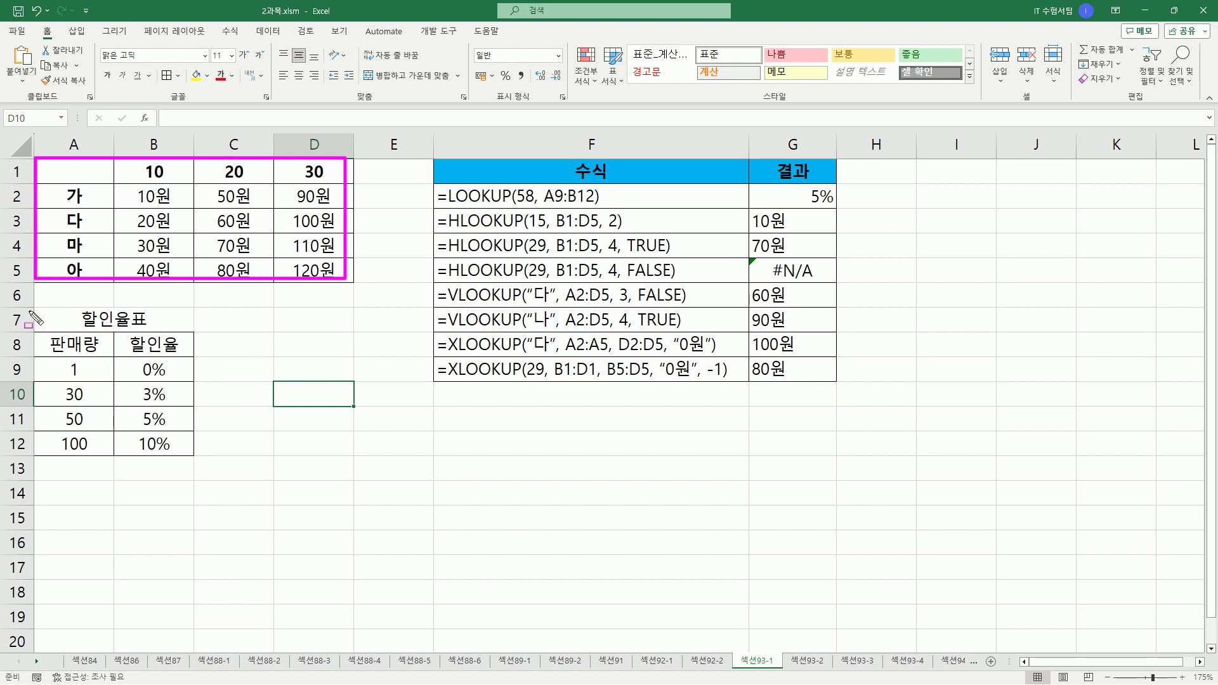
# Step: Examine the 할인율표 and the LOOKUP, HLOOKUP, VLOOKUP and XLOOKUP formulas with their results on sheet 섹션93-1 of 2과목.xlsm
pyautogui.moveTo(29, 307); pyautogui.dragTo(193, 453)
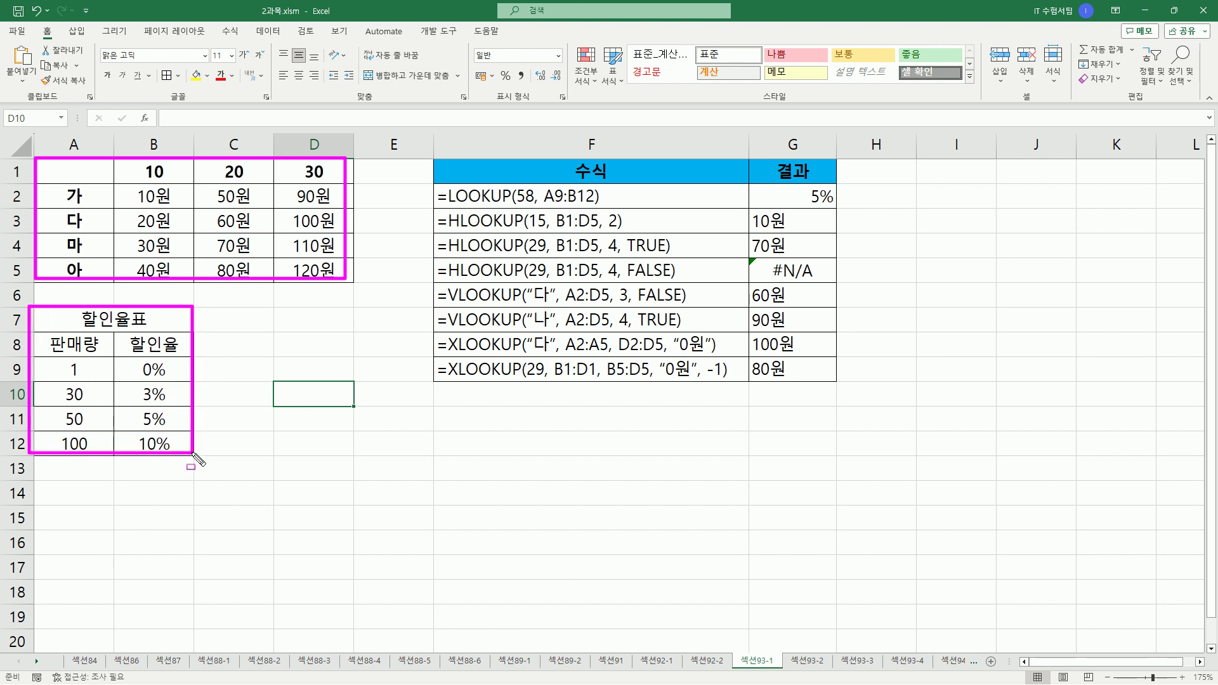
pyautogui.moveTo(435, 190); pyautogui.dragTo(729, 394)
pyautogui.moveTo(750, 184)
pyautogui.mouseDown()
pyautogui.moveTo(750, 304)
pyautogui.moveTo(836, 191)
pyautogui.moveTo(752, 184)
pyautogui.mouseUp()
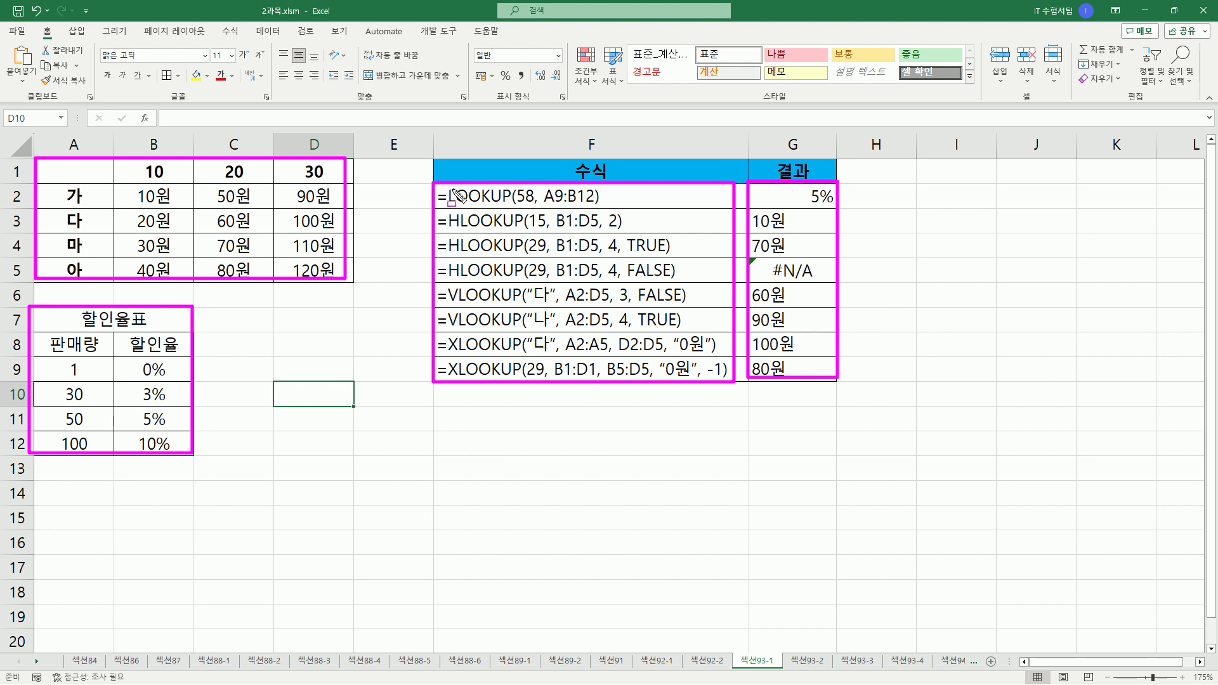
pyautogui.press('Escape')
pyautogui.moveTo(445, 204)
pyautogui.mouseDown()
pyautogui.moveTo(509, 204)
pyautogui.moveTo(460, 261)
pyautogui.moveTo(514, 277)
pyautogui.moveTo(445, 299)
pyautogui.moveTo(469, 331)
pyautogui.moveTo(522, 336)
pyautogui.moveTo(527, 286)
pyautogui.mouseUp()
pyautogui.moveTo(459, 368)
pyautogui.mouseDown()
pyautogui.moveTo(439, 352)
pyautogui.moveTo(462, 336)
pyautogui.moveTo(465, 374)
pyautogui.moveTo(530, 383)
pyautogui.mouseUp()
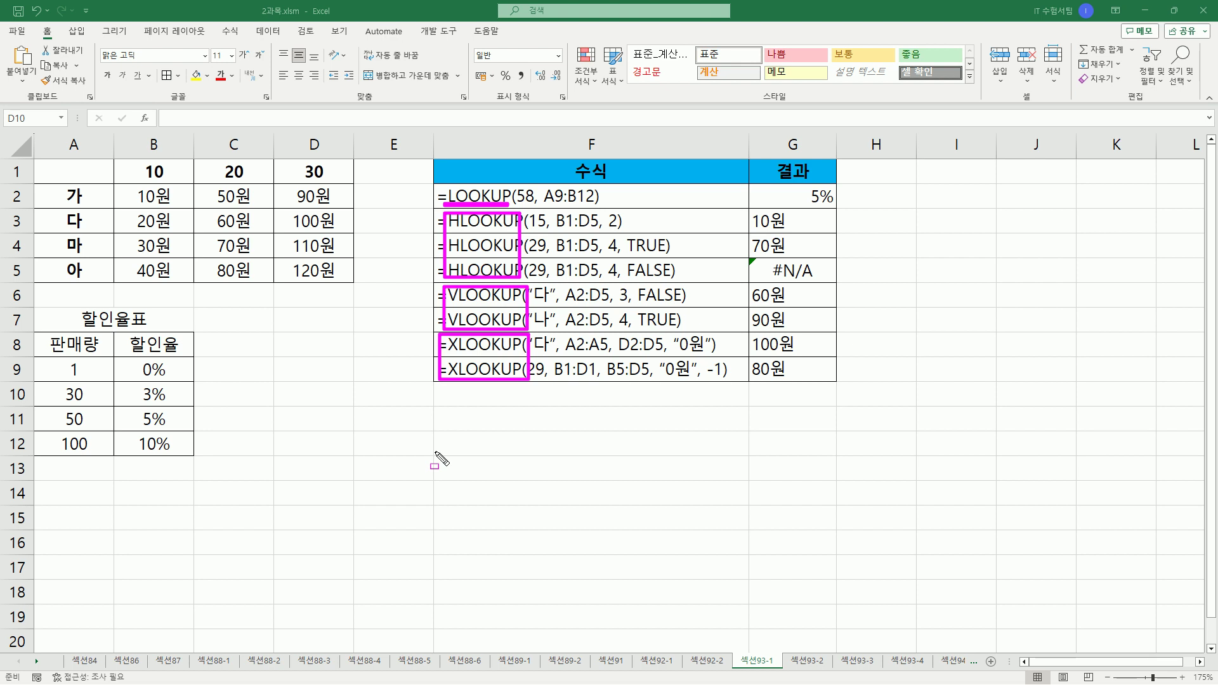
pyautogui.press('Escape')
# Step: Enter the syntax note "vlookup( 찾을값, 범위, 열번호, 옵션)" in cell F11
pyautogui.click(514, 429)
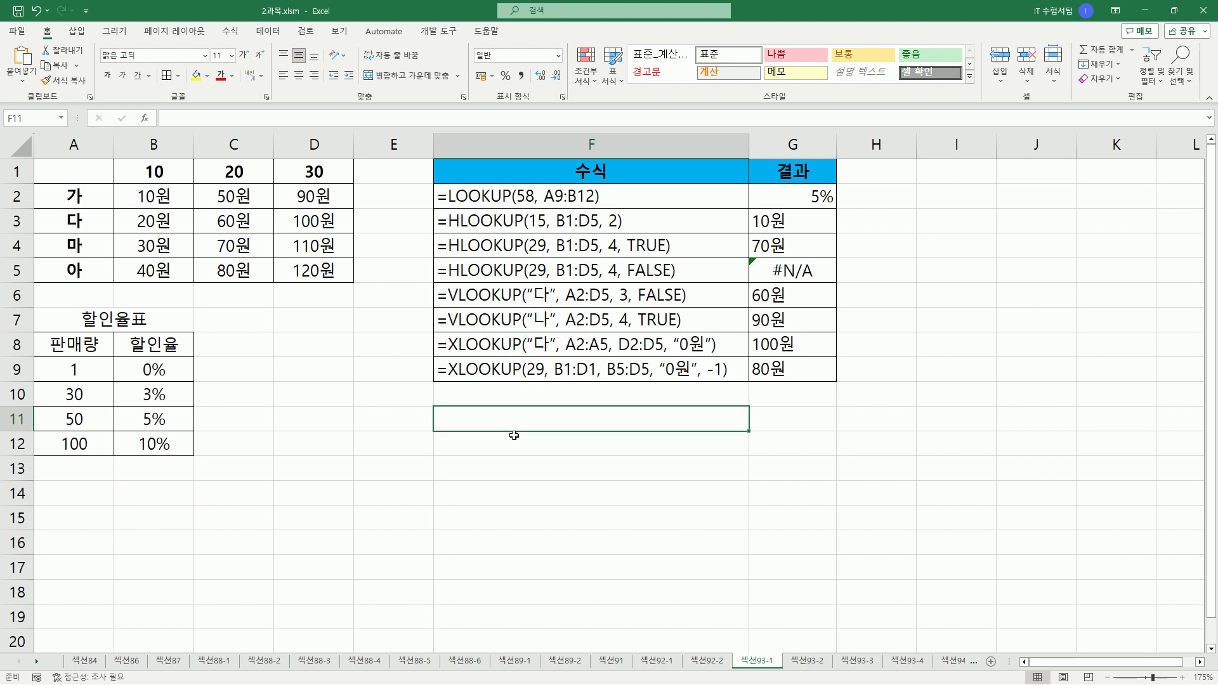
pyautogui.press('BackSpace')
pyautogui.write('vlooku')
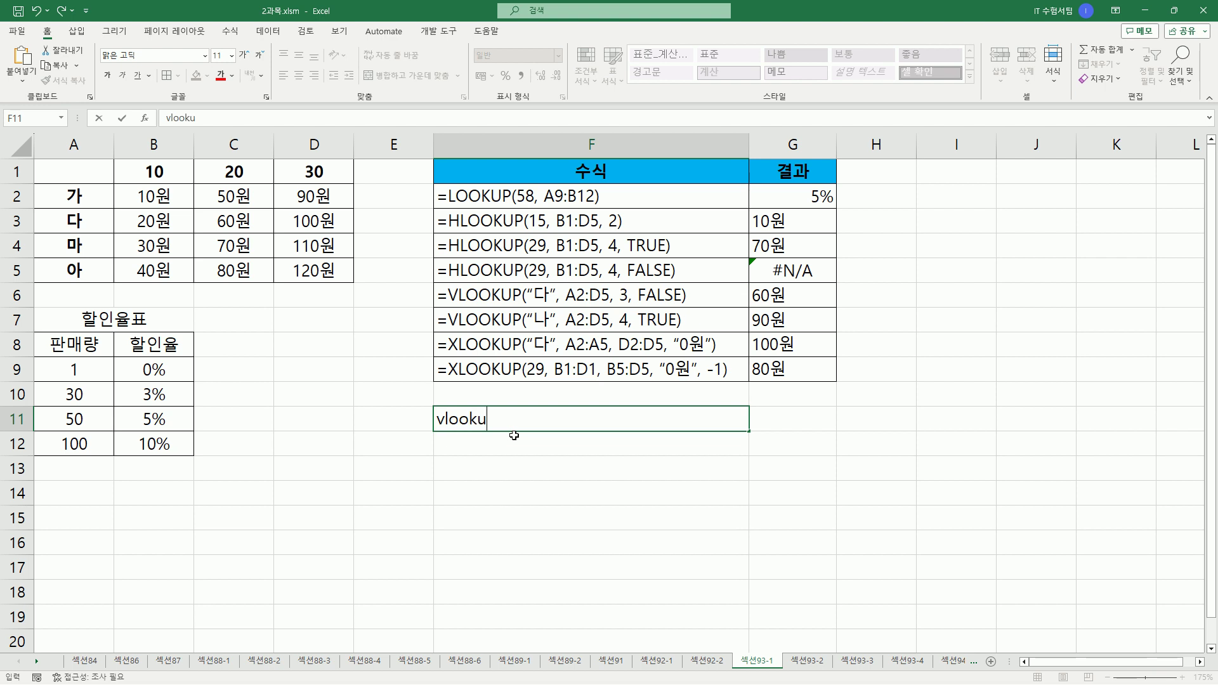
pyautogui.write('p( 찾ㅇ을값 ')
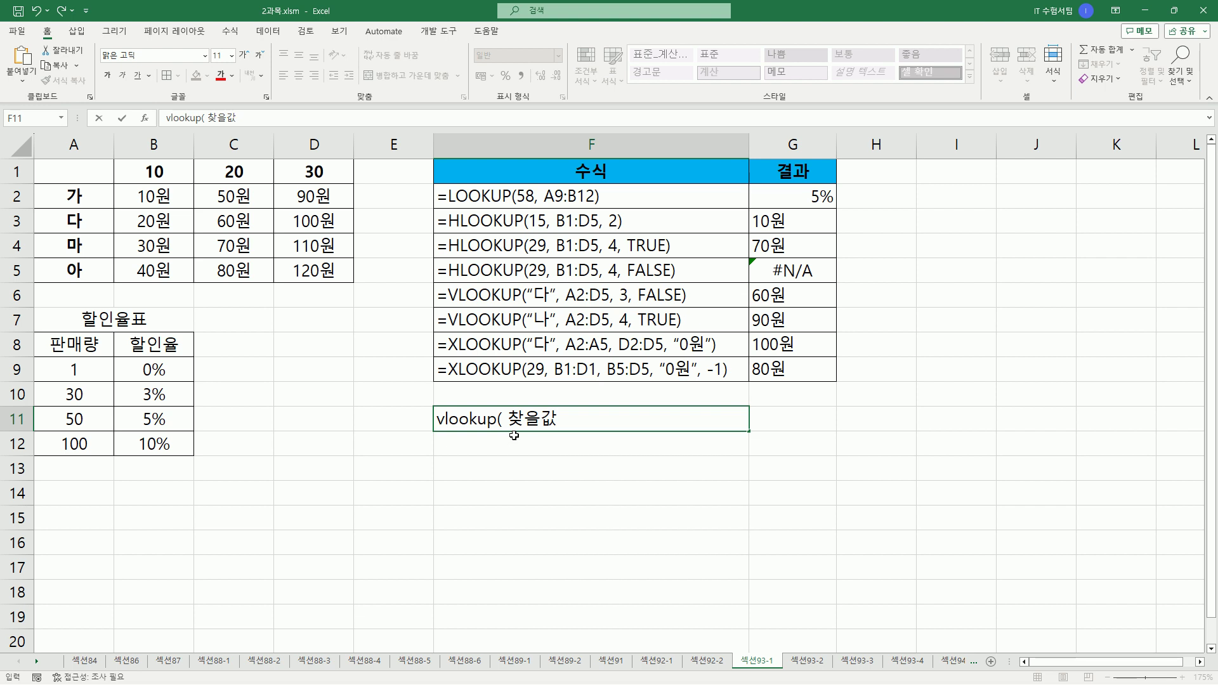
pyautogui.write('범위, 열번호, 옵션)')
pyautogui.press('Return')
# Step: Copy the syntax note from F11 into F12 and change it to "hlookup( 찾을값, 범위, 행번호, 옵션)"
pyautogui.press('Up')
pyautogui.hotkey('ctrl', 'c')
pyautogui.press('Down')
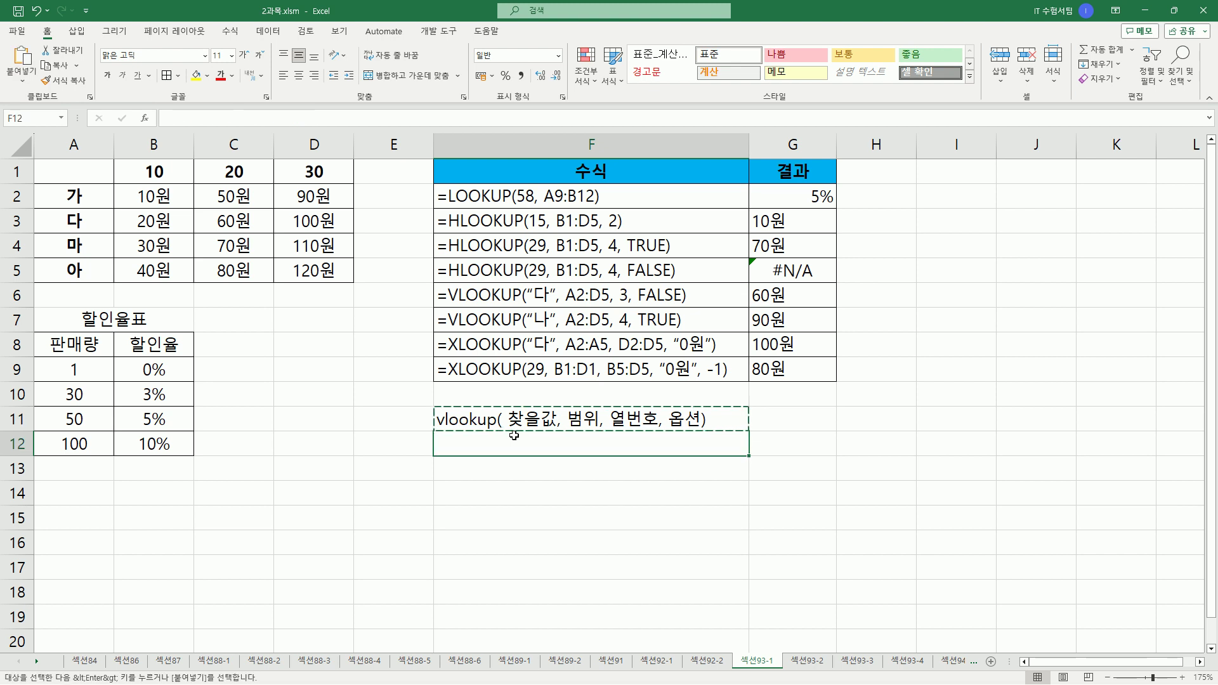
pyautogui.hotkey('ctrl', 'v')
pyautogui.press('F2')
pyautogui.press('Home')
pyautogui.press('Delete')
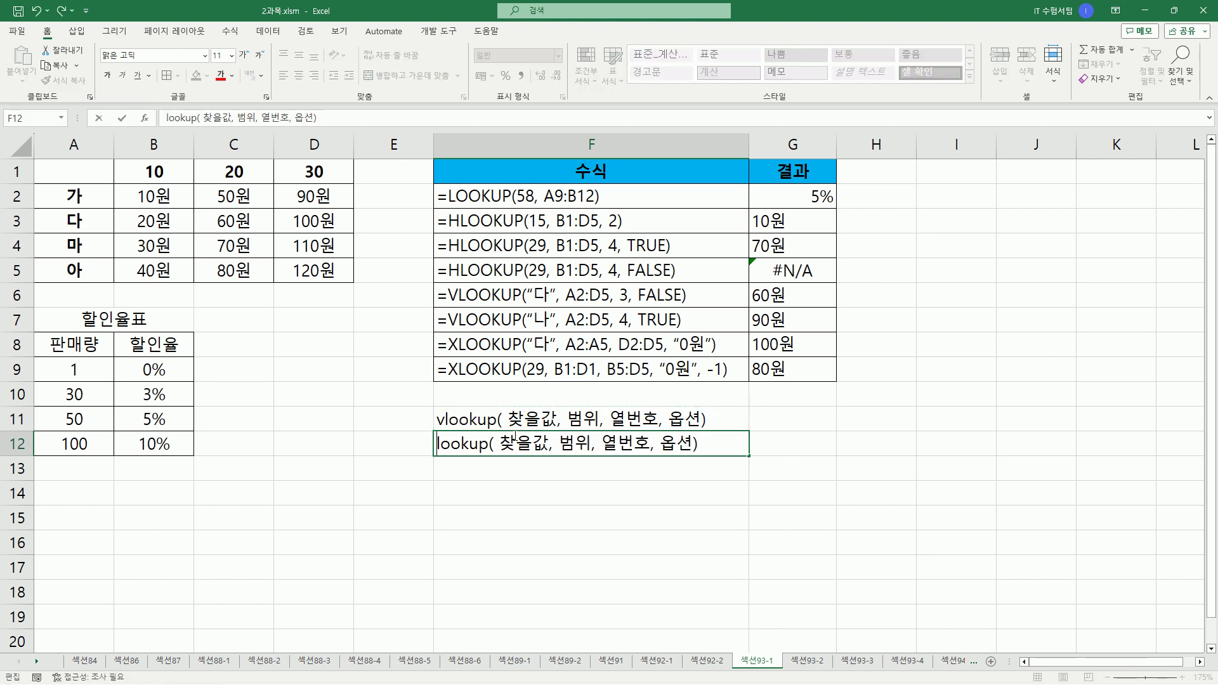
pyautogui.write('h')
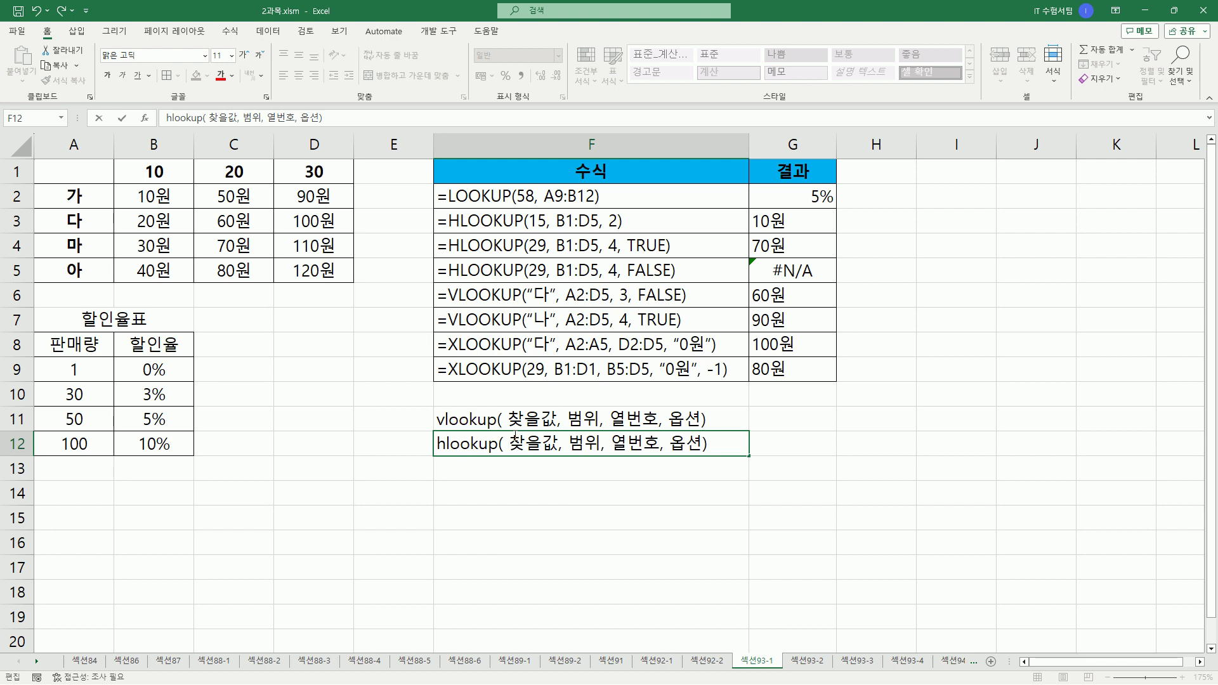
pyautogui.press('Delete')
pyautogui.write('행')
pyautogui.press('Return')
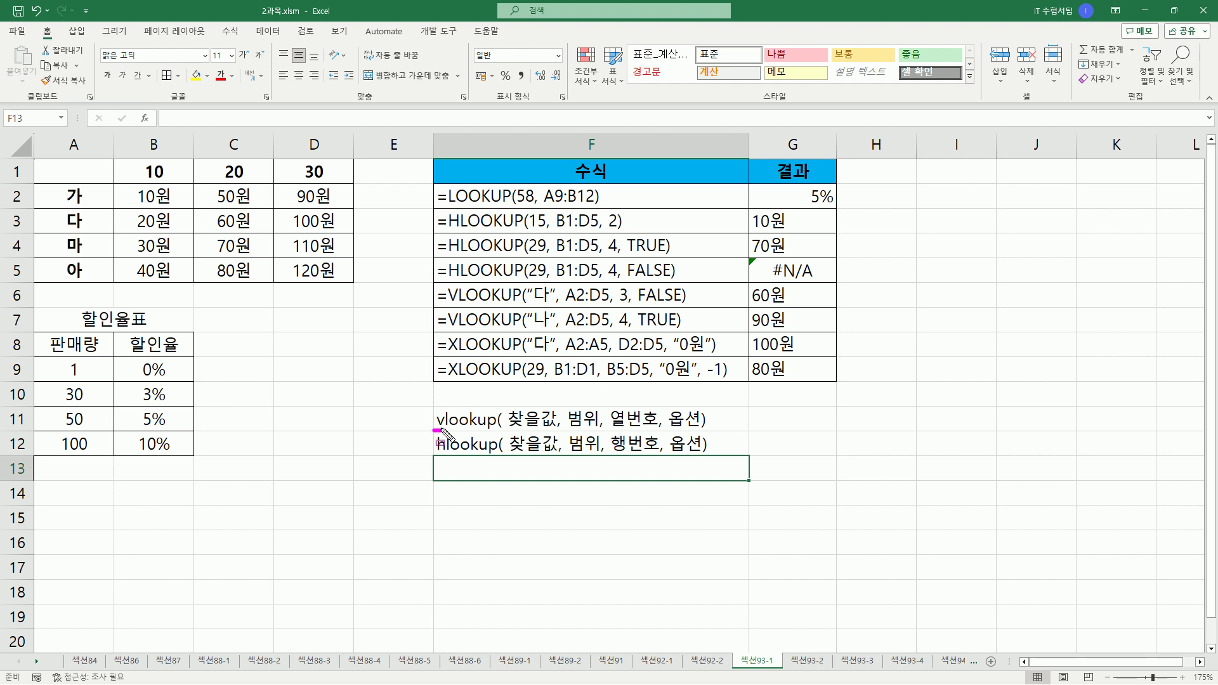
# Step: Compare the 열번호, 행번호 and 옵션 arguments of the vlookup and hlookup syntax notes in F11:F12
pyautogui.moveTo(612, 430); pyautogui.dragTo(656, 430)
pyautogui.moveTo(437, 452); pyautogui.dragTo(446, 451)
pyautogui.moveTo(612, 451); pyautogui.dragTo(656, 451)
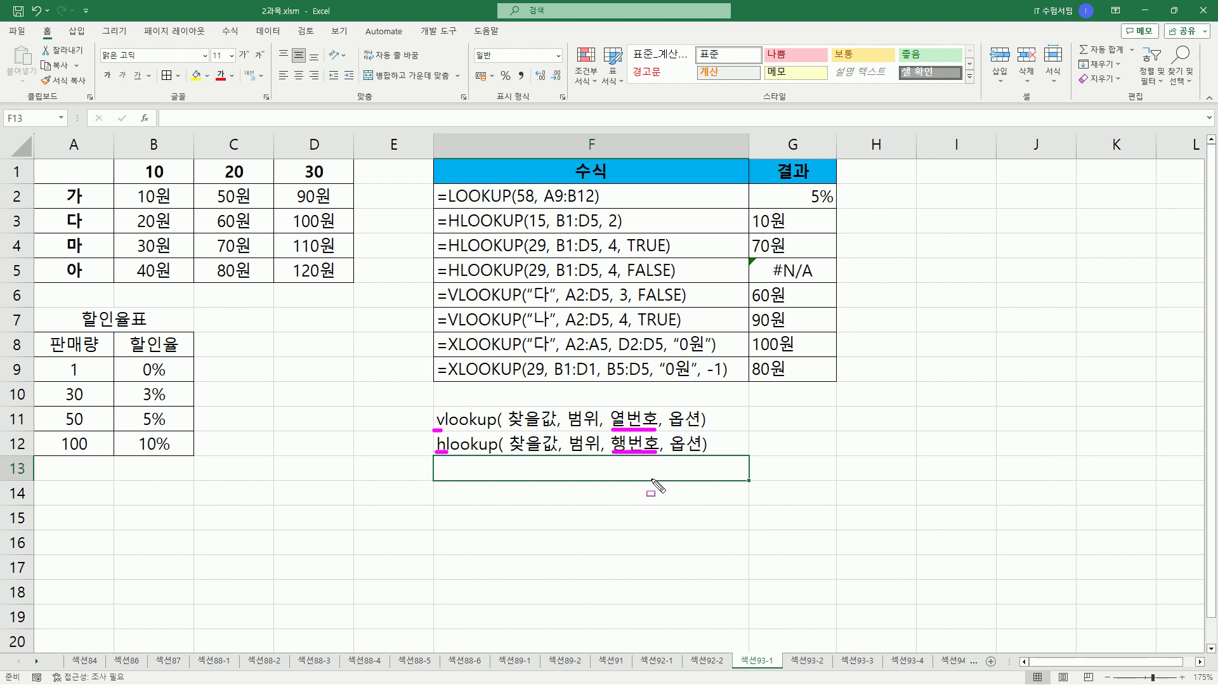
pyautogui.press('Escape')
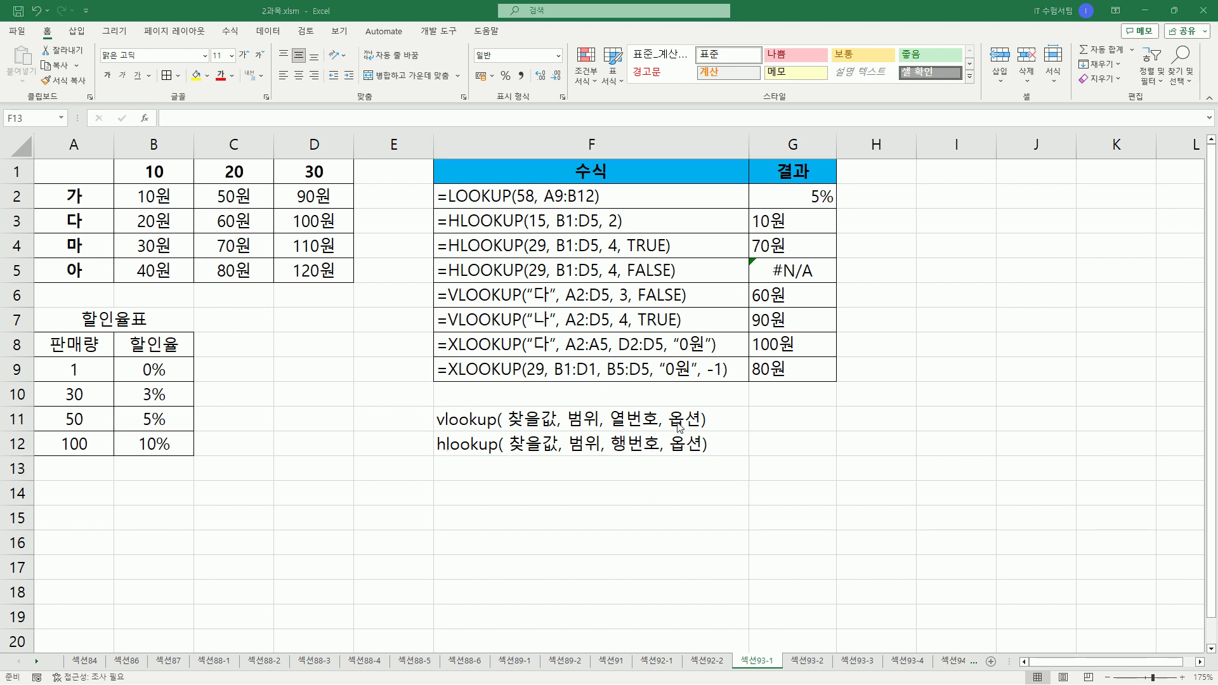
pyautogui.hotkey('ctrl', '2')
pyautogui.moveTo(665, 404); pyautogui.dragTo(711, 457)
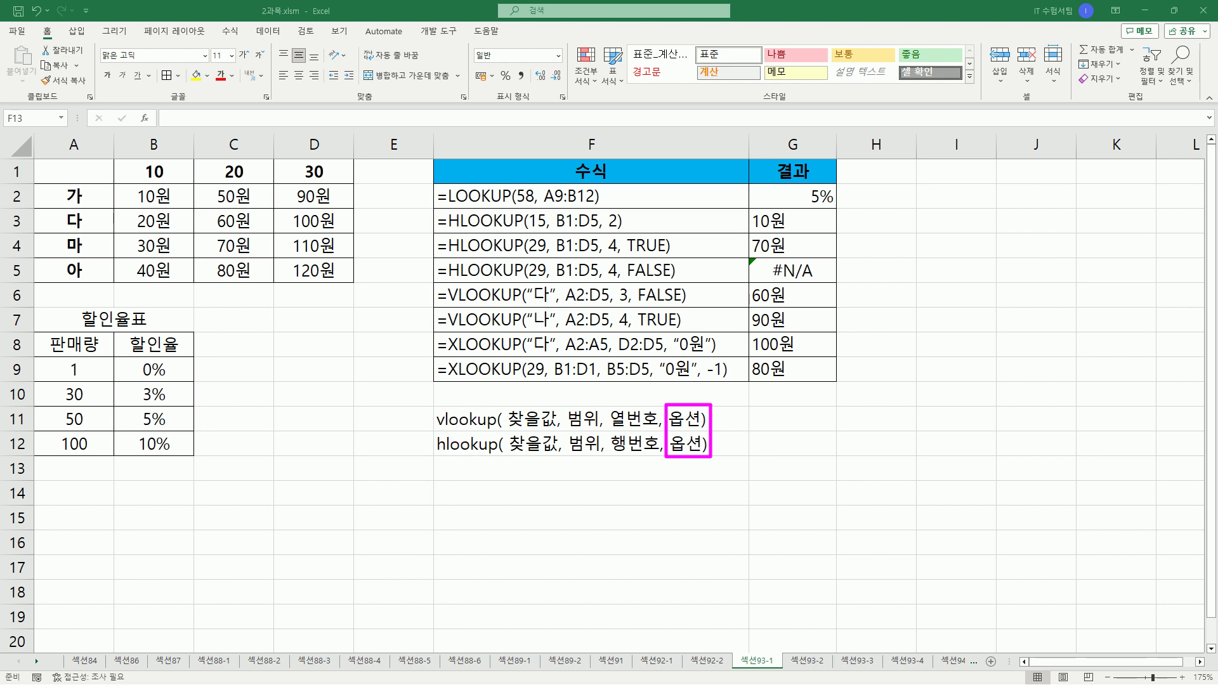
pyautogui.press('Escape')
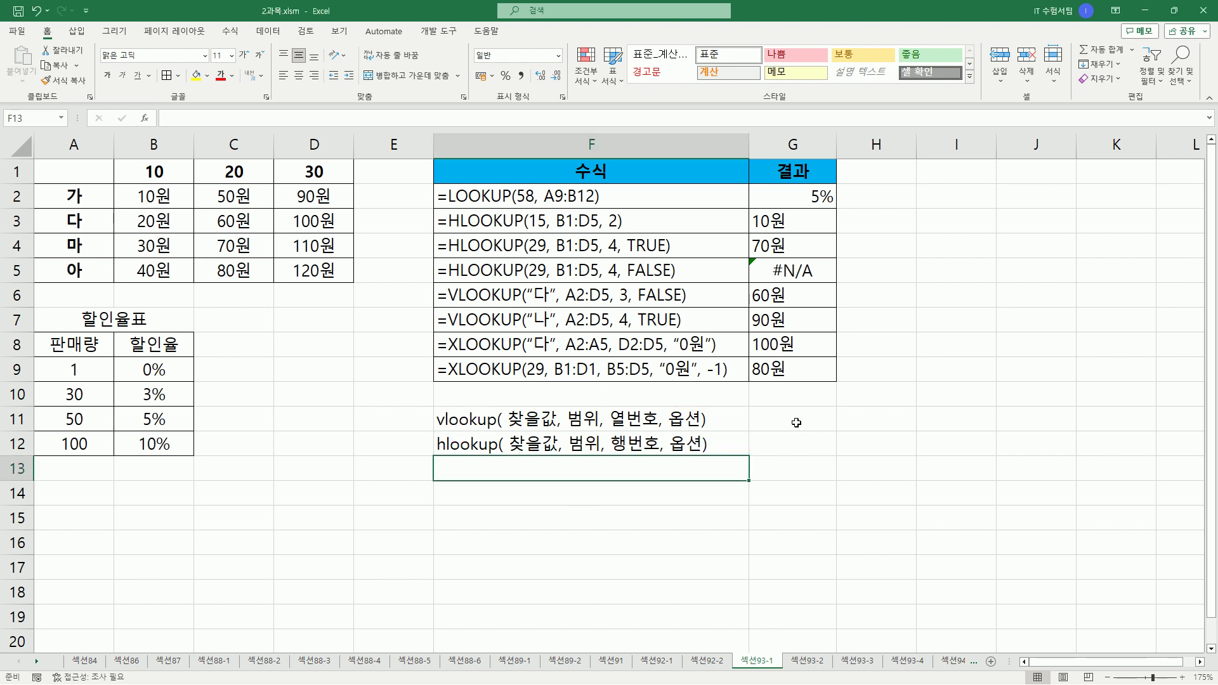
# Step: Enter the option values TRUE in G11 and FALSE in G12, beside the vlookup and hlookup syntax notes
pyautogui.click(818, 422)
pyautogui.write('true')
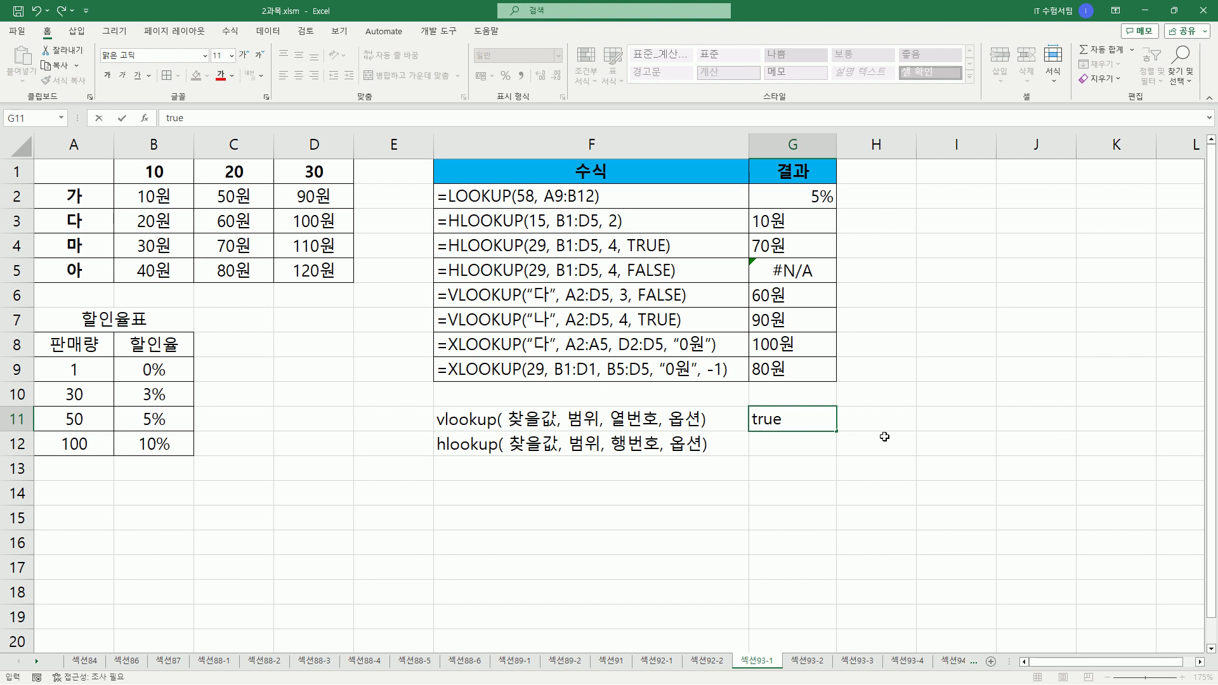
pyautogui.press('Return')
pyautogui.write('false')
pyautogui.press('Return')
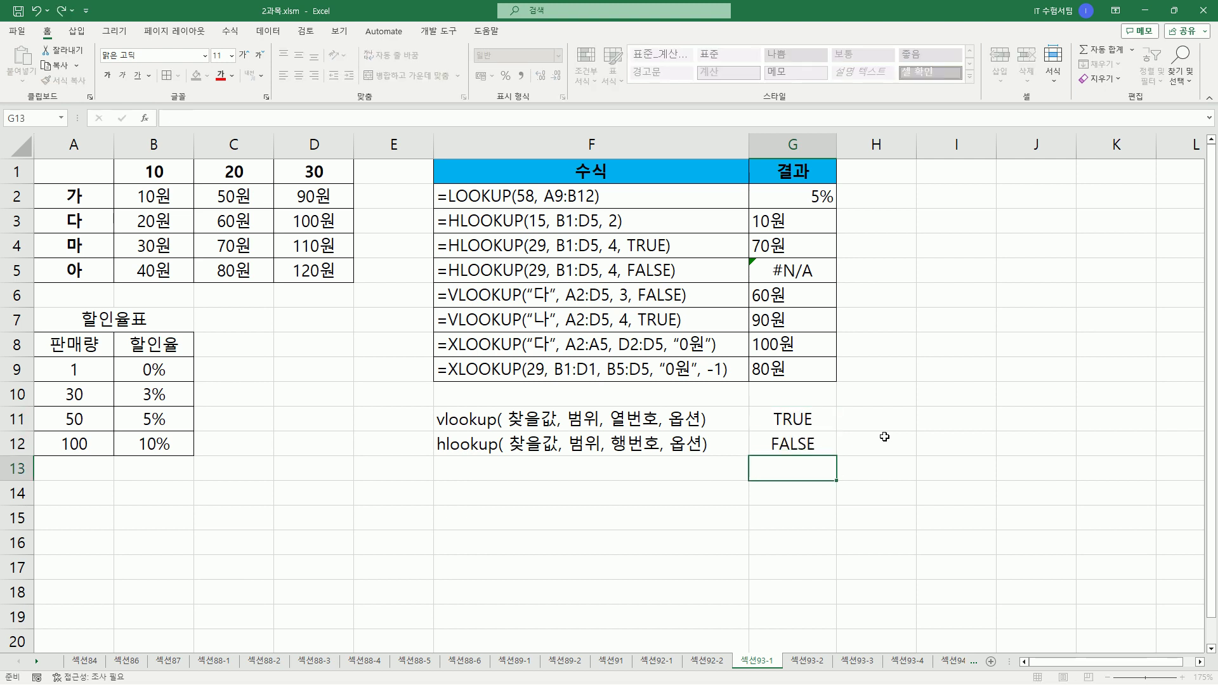
# Step: Extend the TRUE entry in G11 so it reads "TRUE(생략)"
pyautogui.press('Up')
pyautogui.press('Up')
pyautogui.press('F2')
pyautogui.write('(생략)')
pyautogui.press('Return')
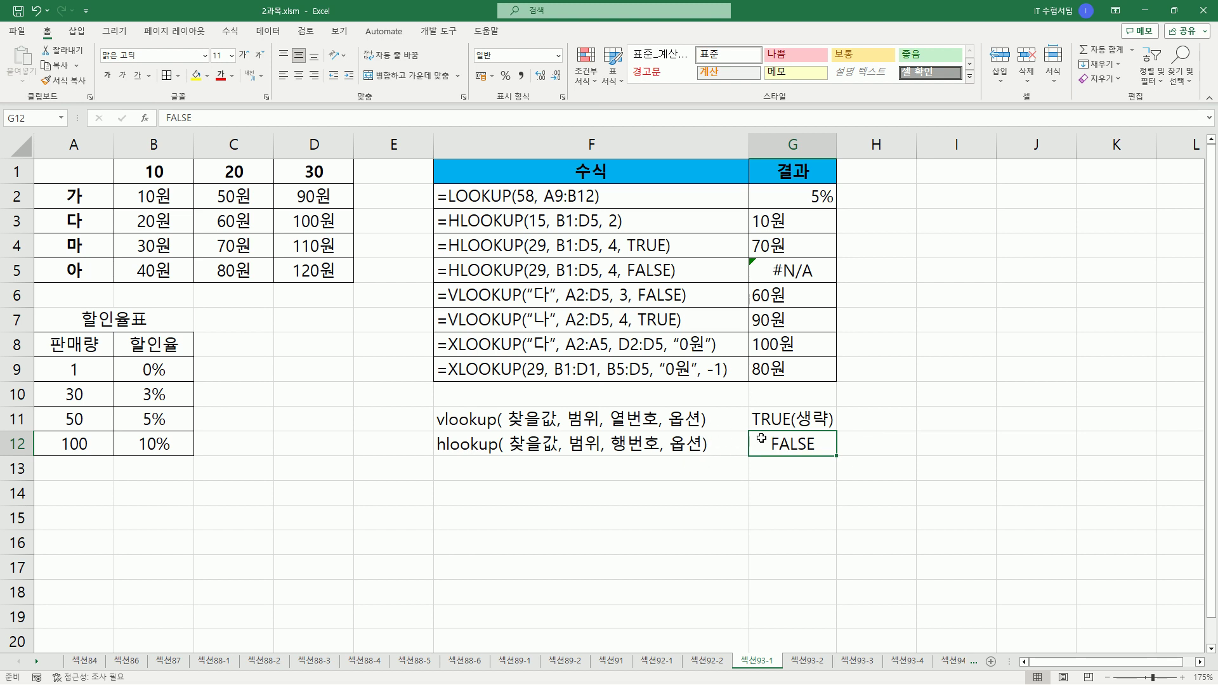
# Step: Enter the explanation "기준값보다 작거나 같은값 중에서 가장근접한 값" for the TRUE option in cell H11
pyautogui.click(869, 428)
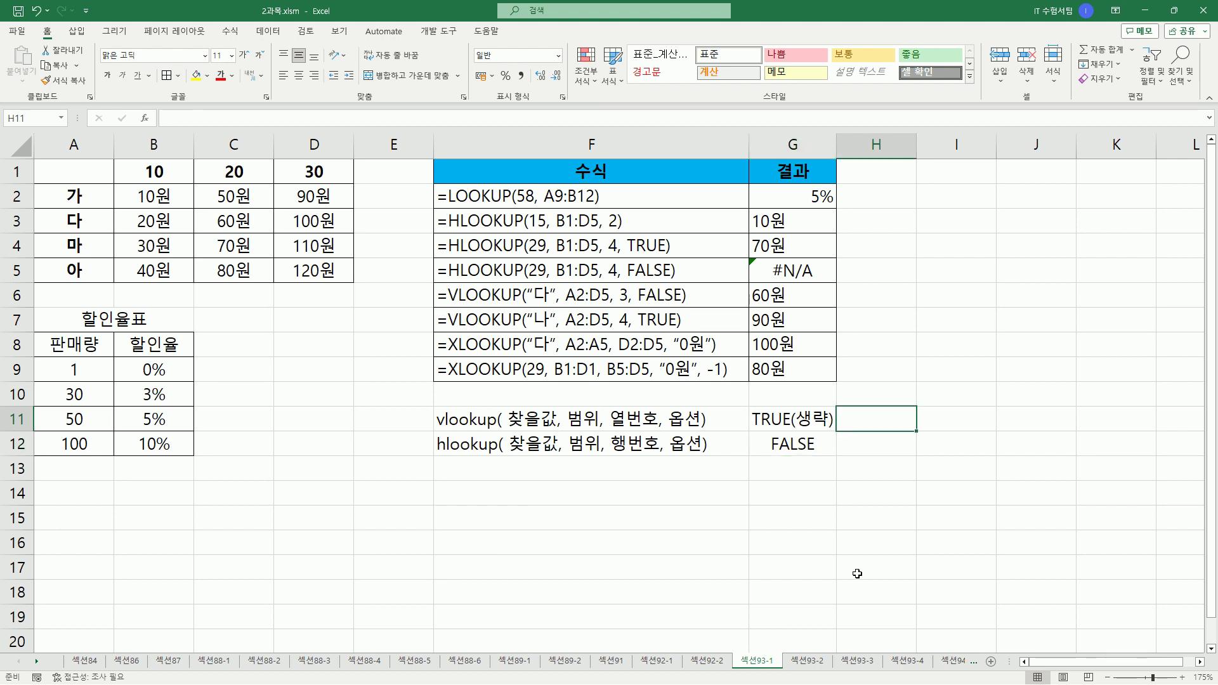
pyautogui.write('기')
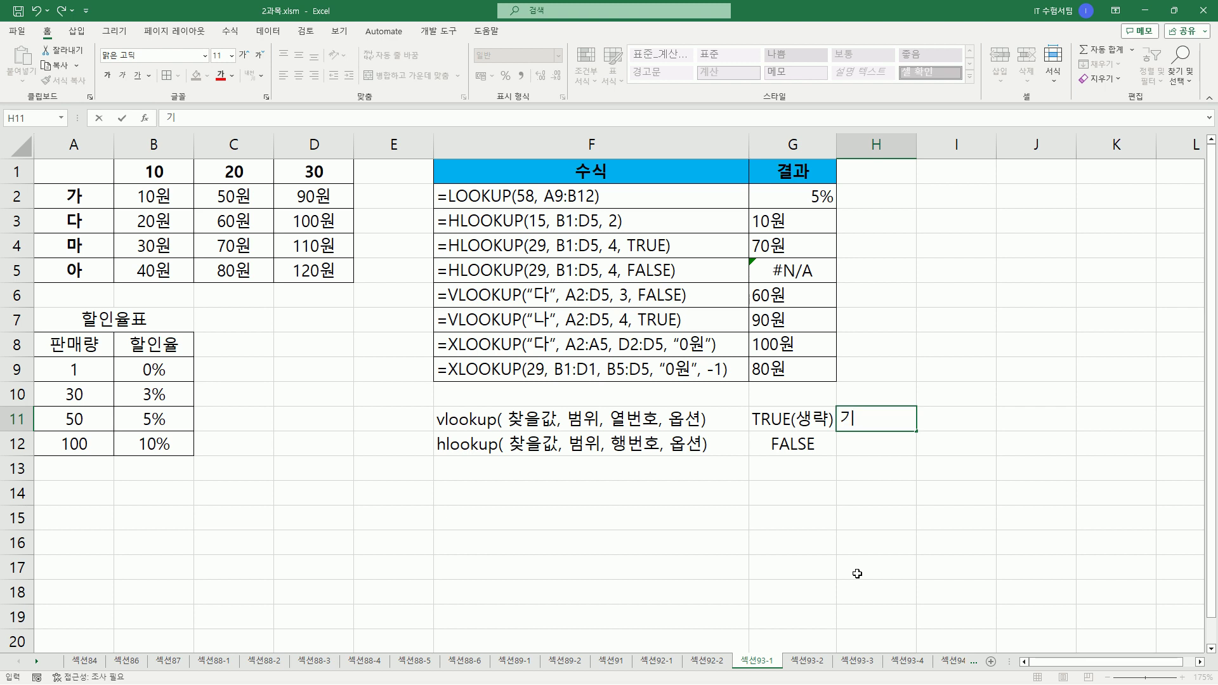
pyautogui.write('준가값보다 ')
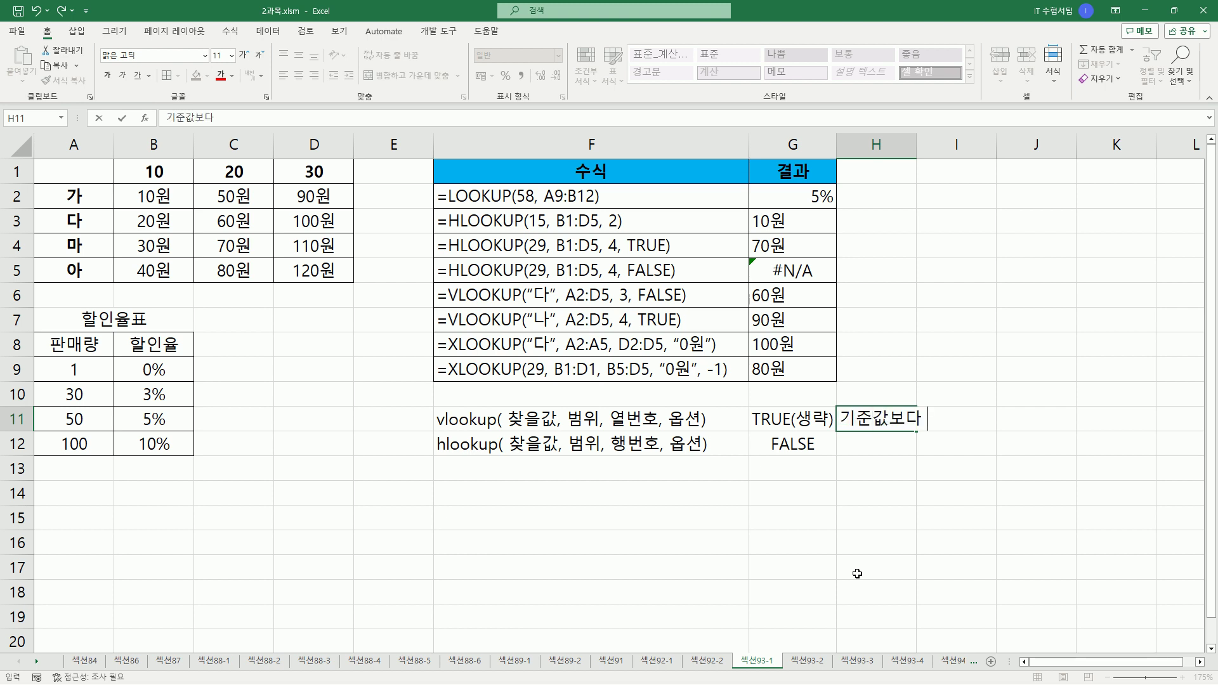
pyautogui.write('작ㄱ거나 같으')
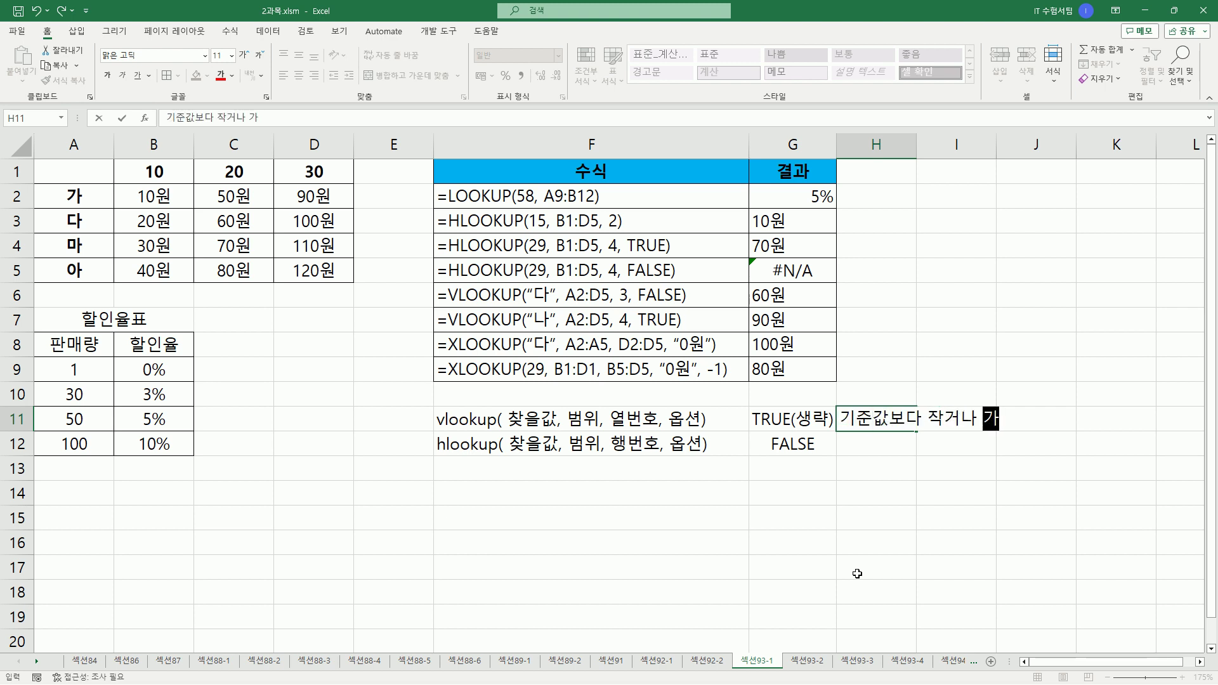
pyautogui.write('은값 ')
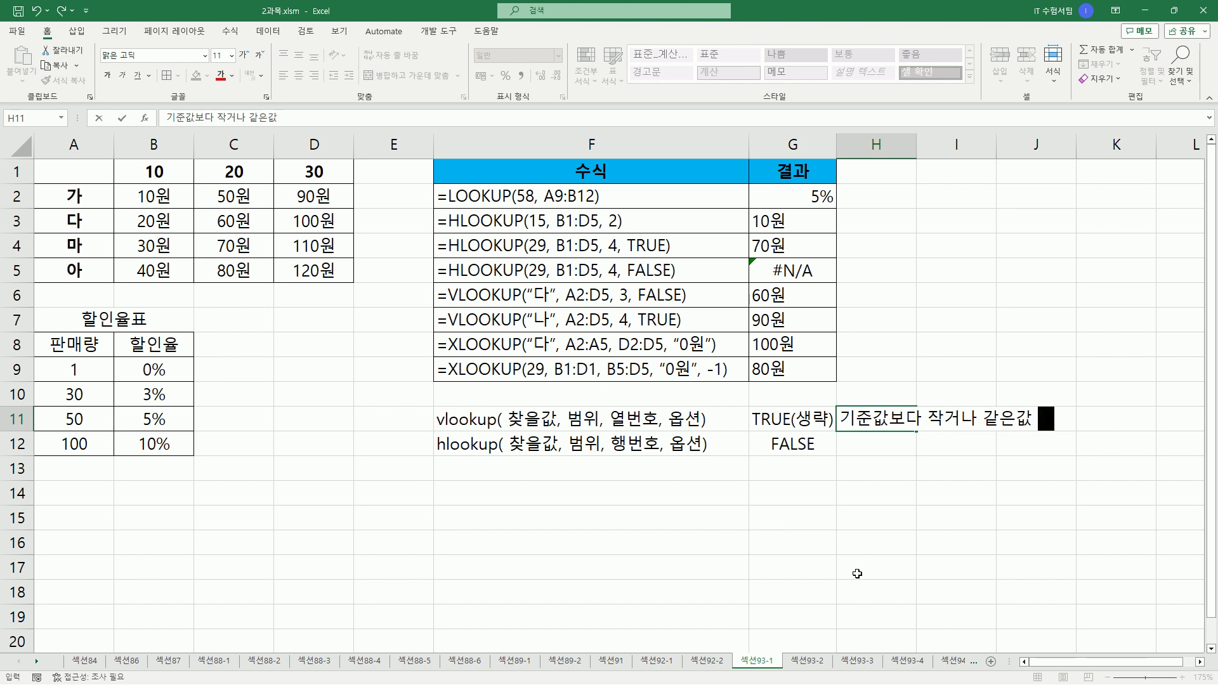
pyautogui.write('중에서 가장근')
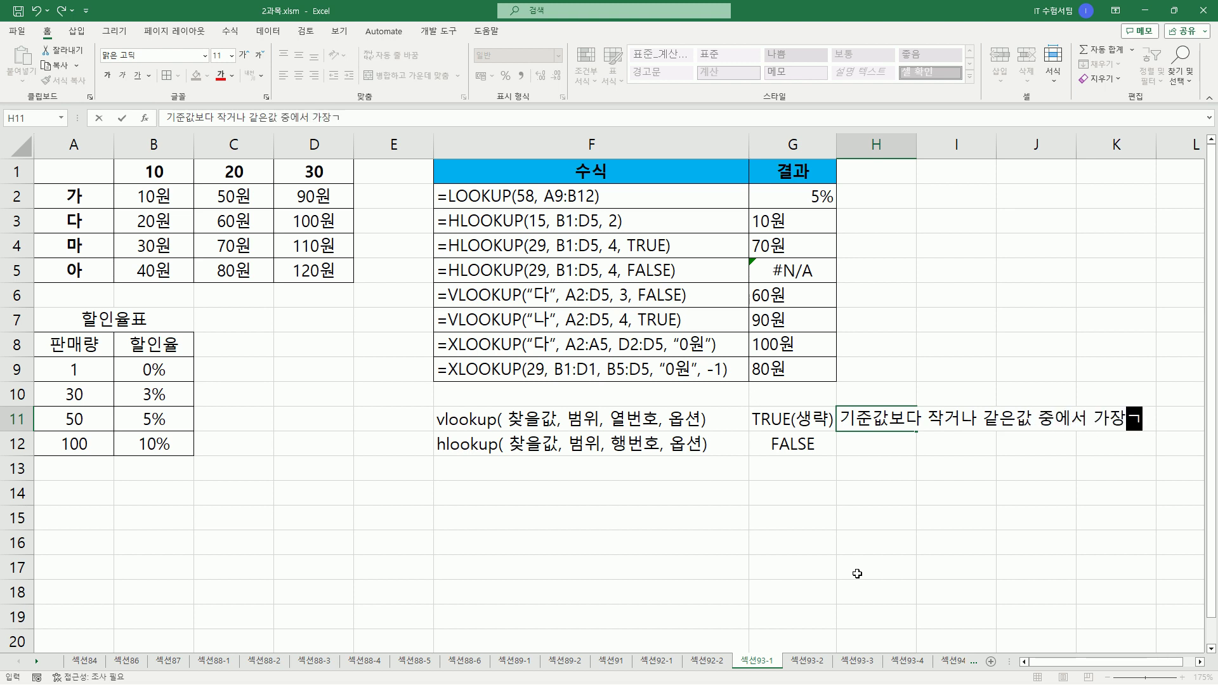
pyautogui.write('접')
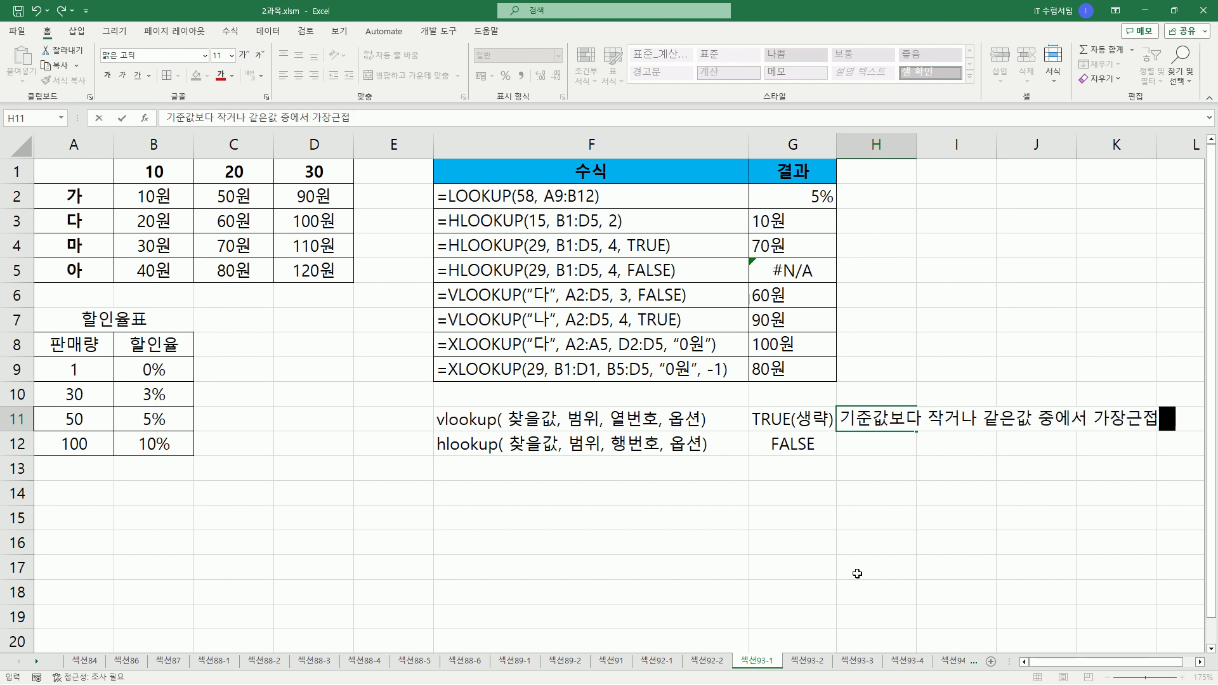
pyautogui.write('한 갑ㅅ')
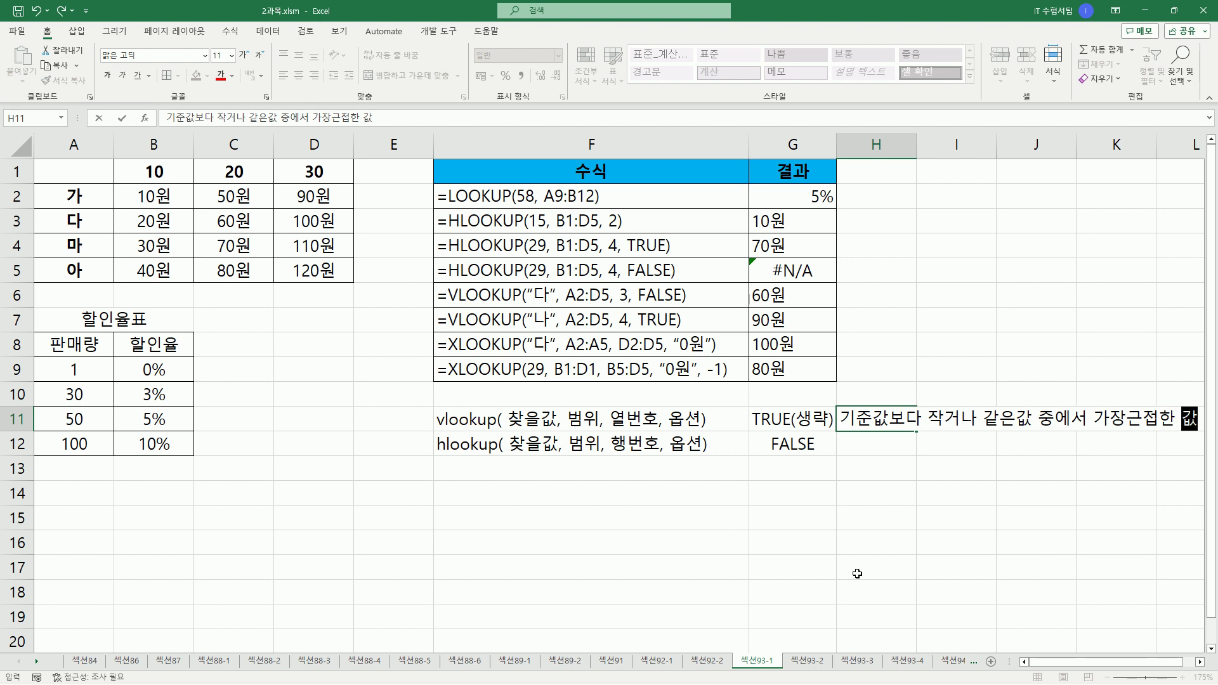
pyautogui.press('Return')
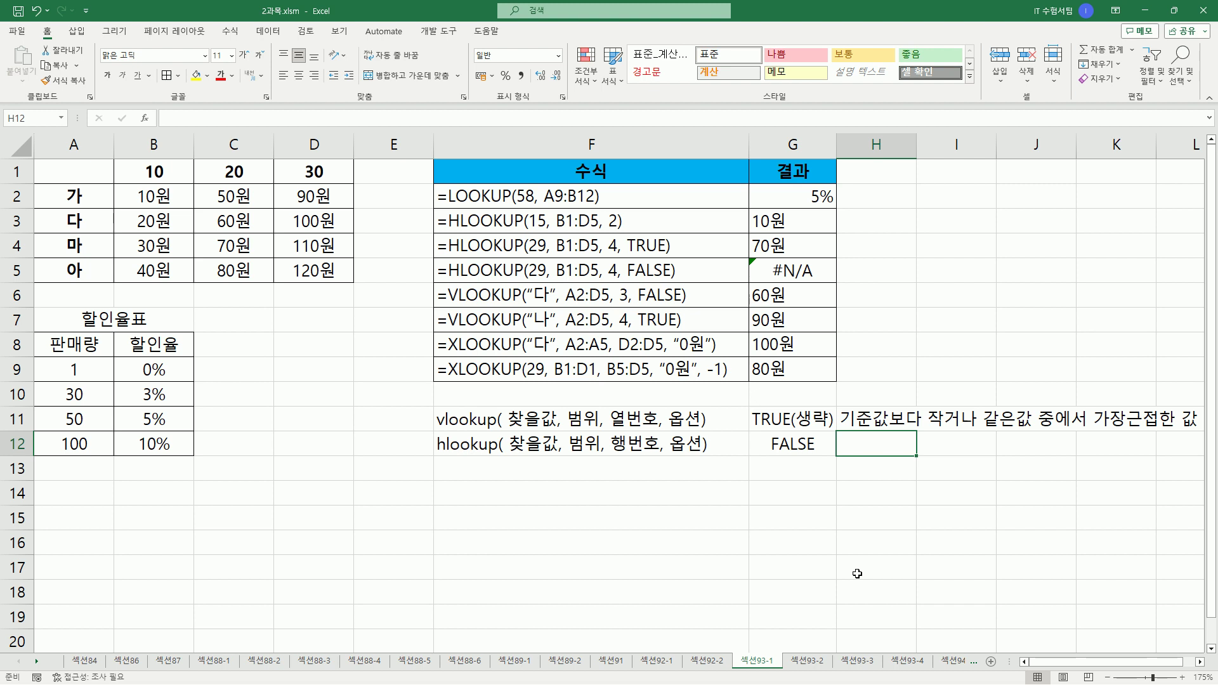
# Step: Enter the explanation "기준값과 정확하게 일치하는 값" for the FALSE option in cell H12
pyautogui.write('기준값고')
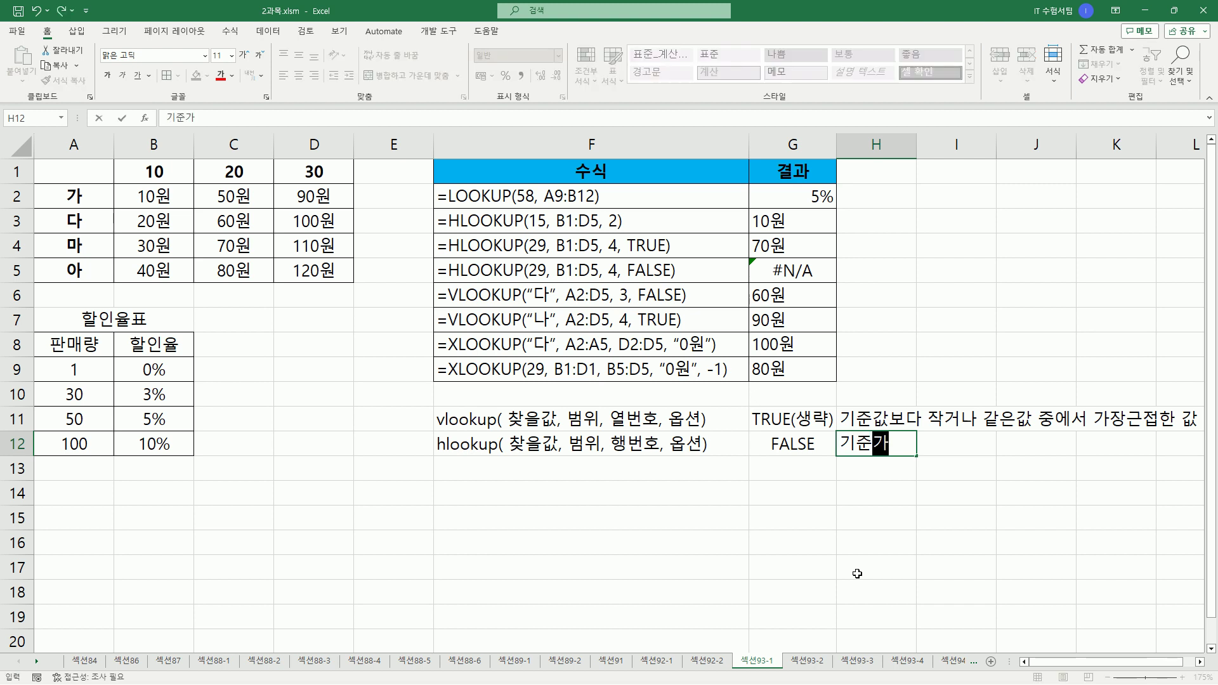
pyautogui.write('ㅏ 정확하')
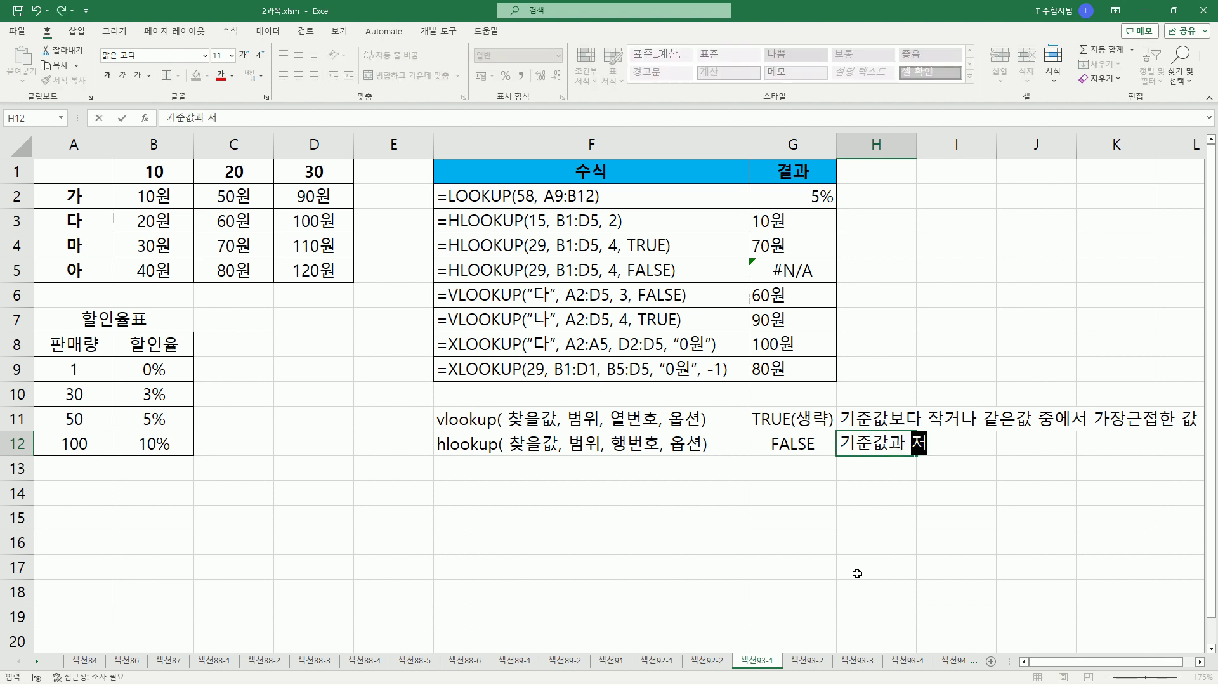
pyautogui.write('게 일')
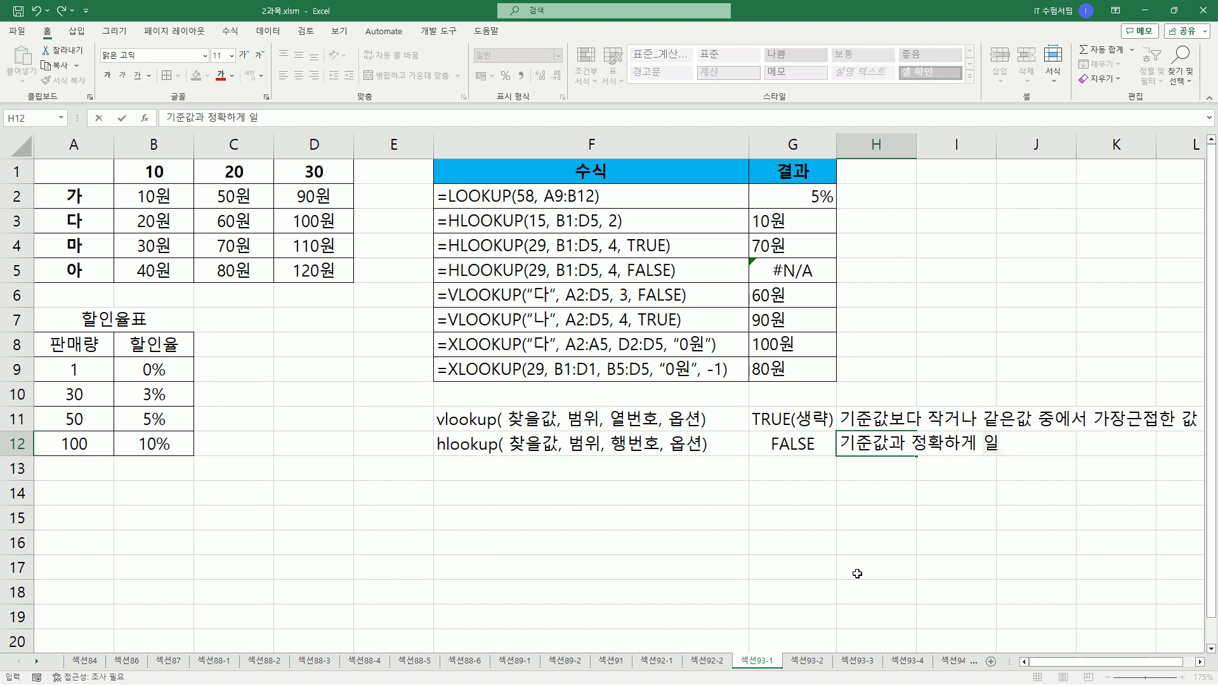
pyautogui.write('치하느ㄴ')
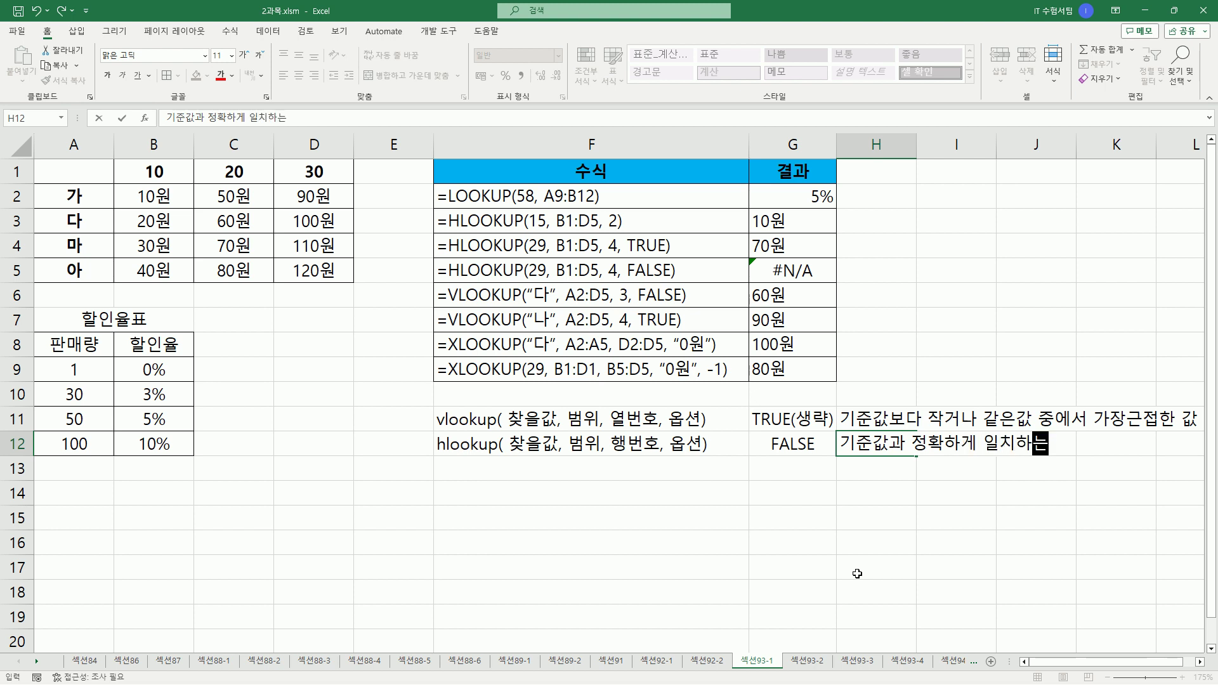
pyautogui.write(' 값')
pyautogui.press('Return')
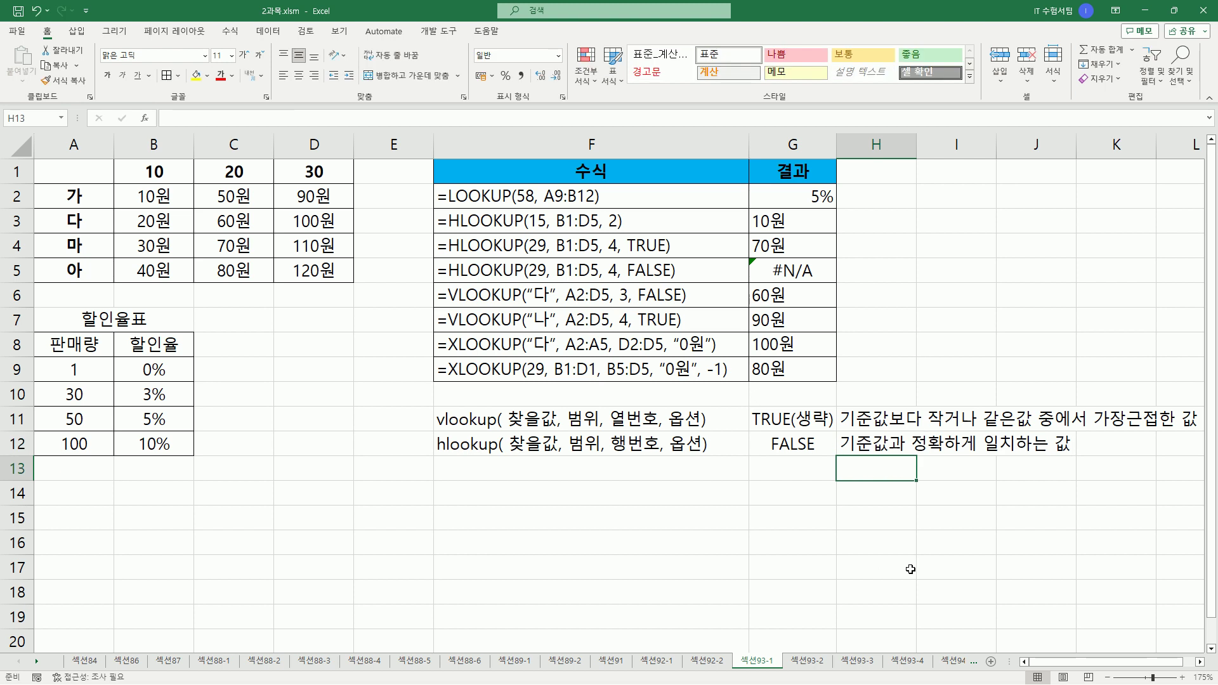
# Step: Compare the TRUE and FALSE explanations in H11:H12 with the 옵션 argument in the syntax notes in F11:F12
pyautogui.moveTo(913, 452)
pyautogui.mouseDown()
pyautogui.moveTo(1073, 452)
pyautogui.moveTo(1119, 429)
pyautogui.moveTo(1198, 429)
pyautogui.mouseUp()
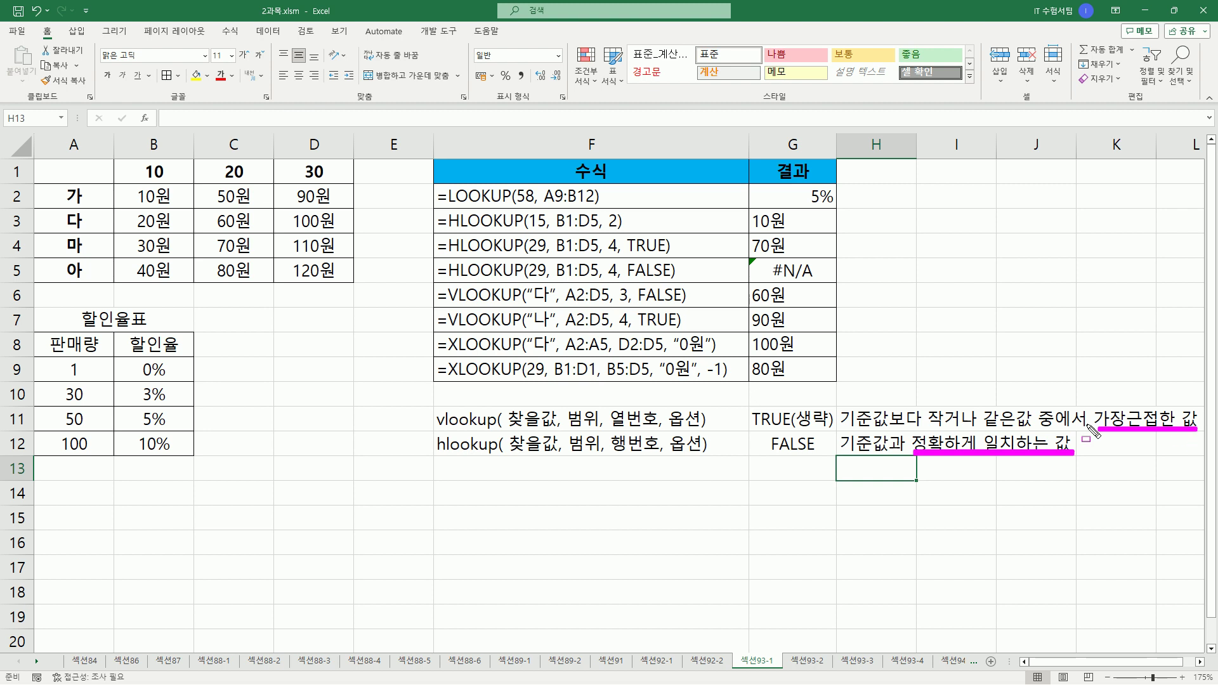
pyautogui.moveTo(924, 404); pyautogui.dragTo(1056, 429)
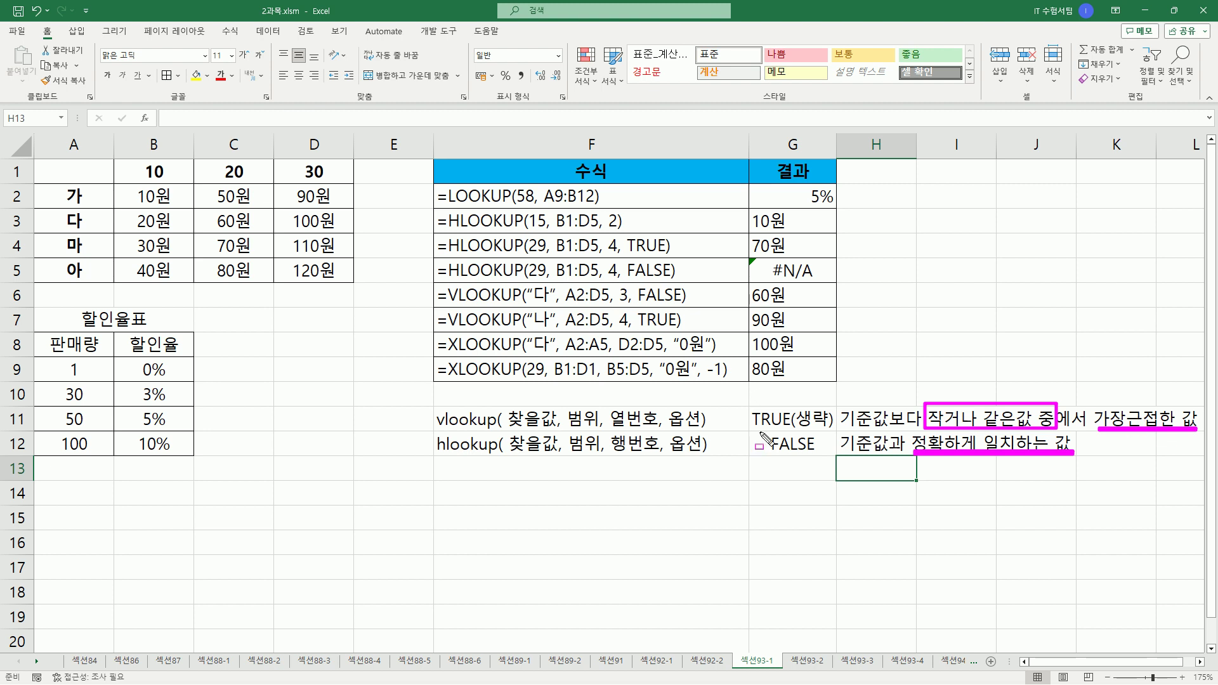
pyautogui.moveTo(665, 404); pyautogui.dragTo(709, 457)
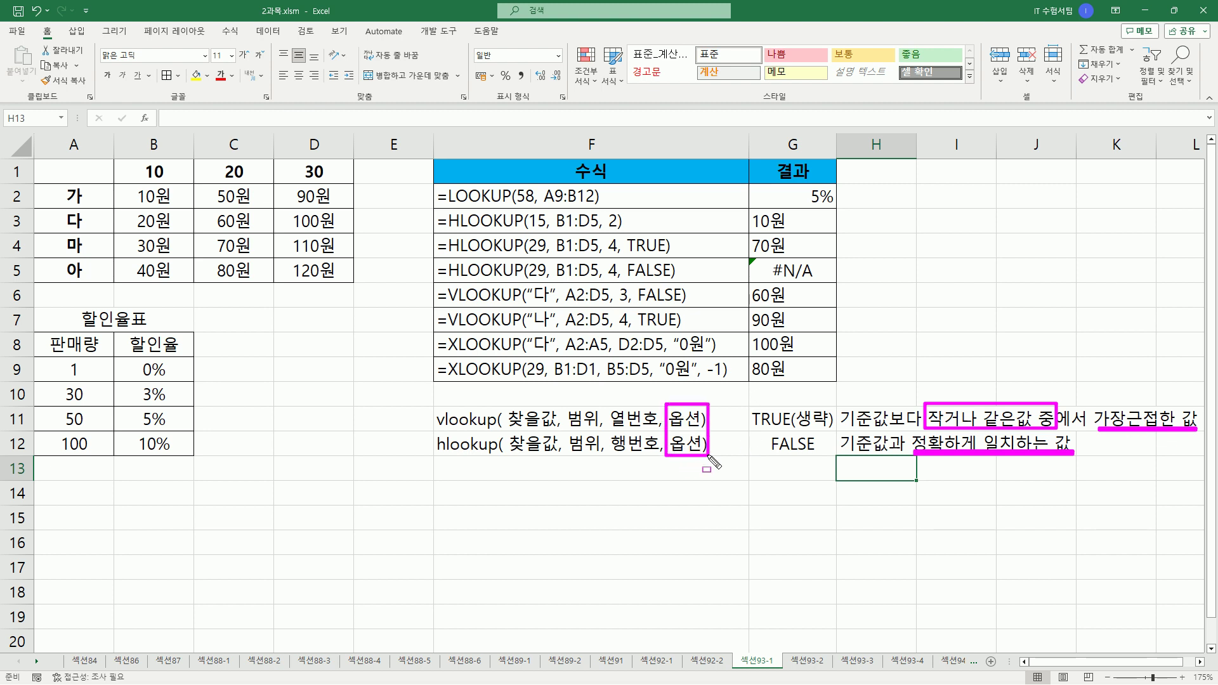
pyautogui.press('Escape')
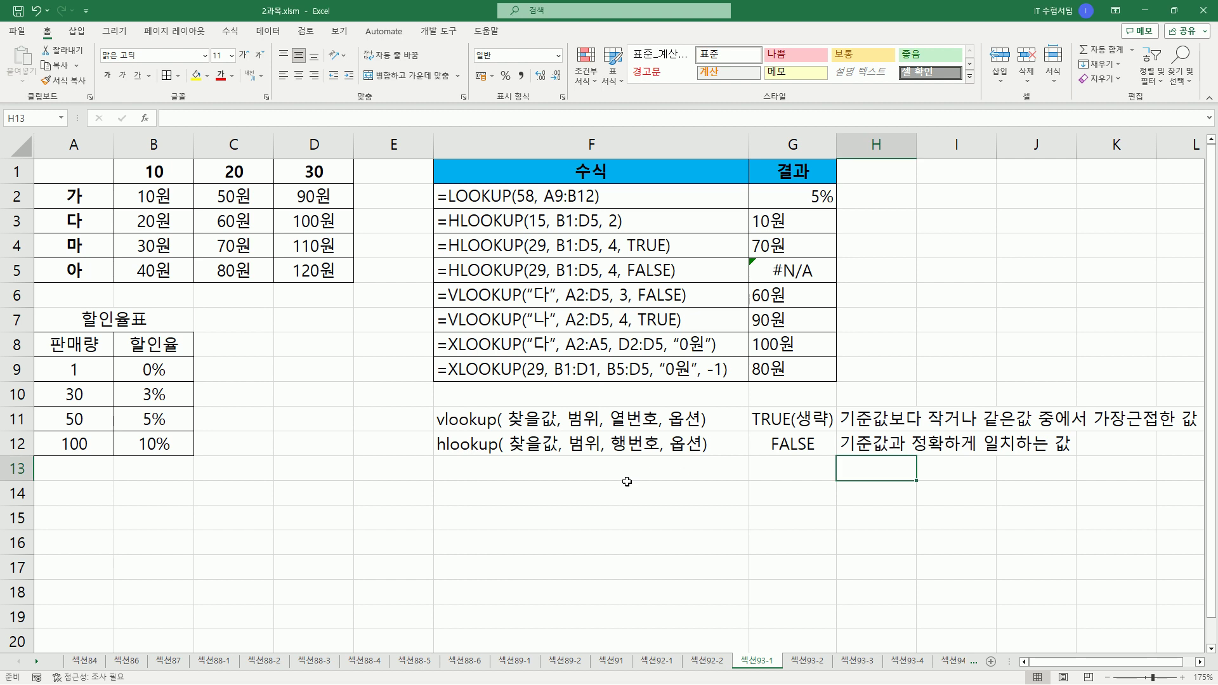
# Step: Enter the syntax note "lookup( 찾을값, 범위 )" in cell F14
pyautogui.click(477, 502)
pyautogui.write('lookup')
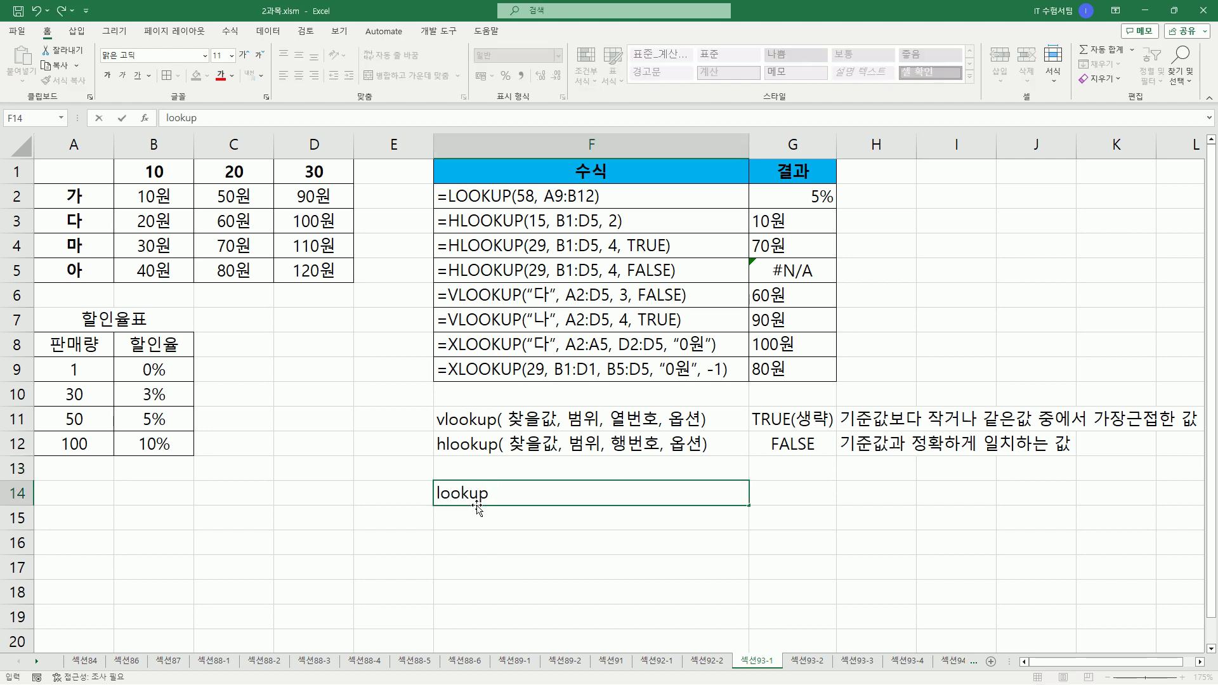
pyautogui.write('( 찾을값,')
pyautogui.write(' 부')
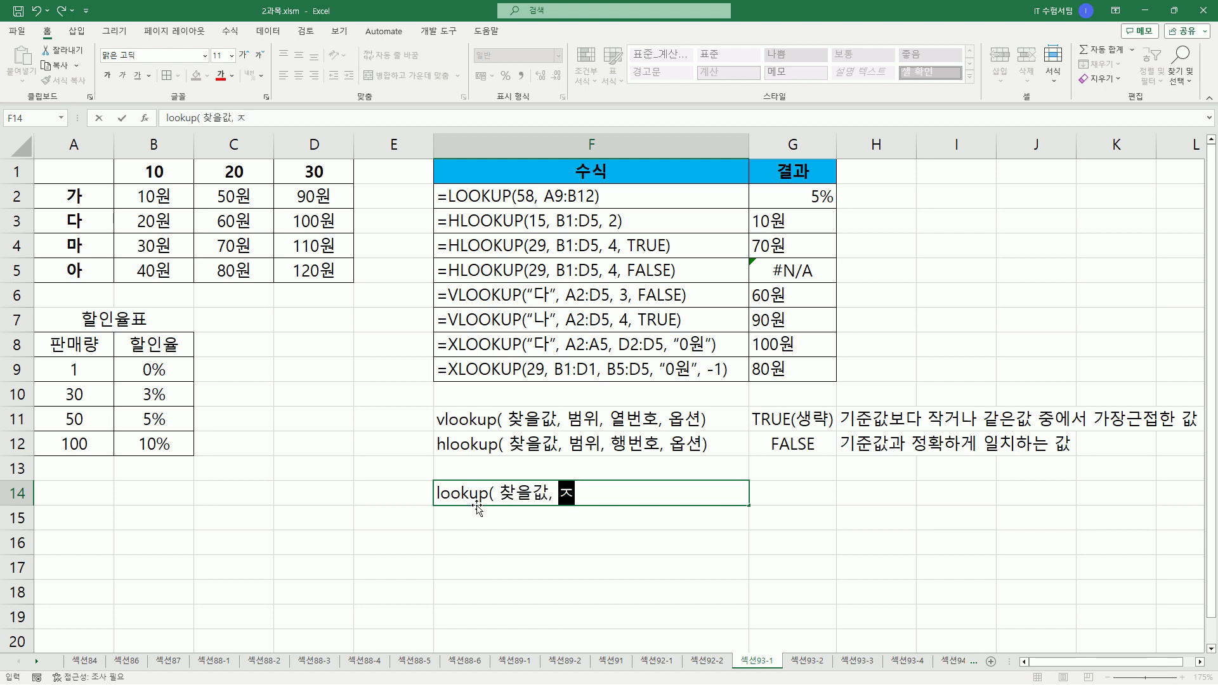
pyautogui.press('BackSpace')
pyautogui.write('범위 )')
pyautogui.press('Return')
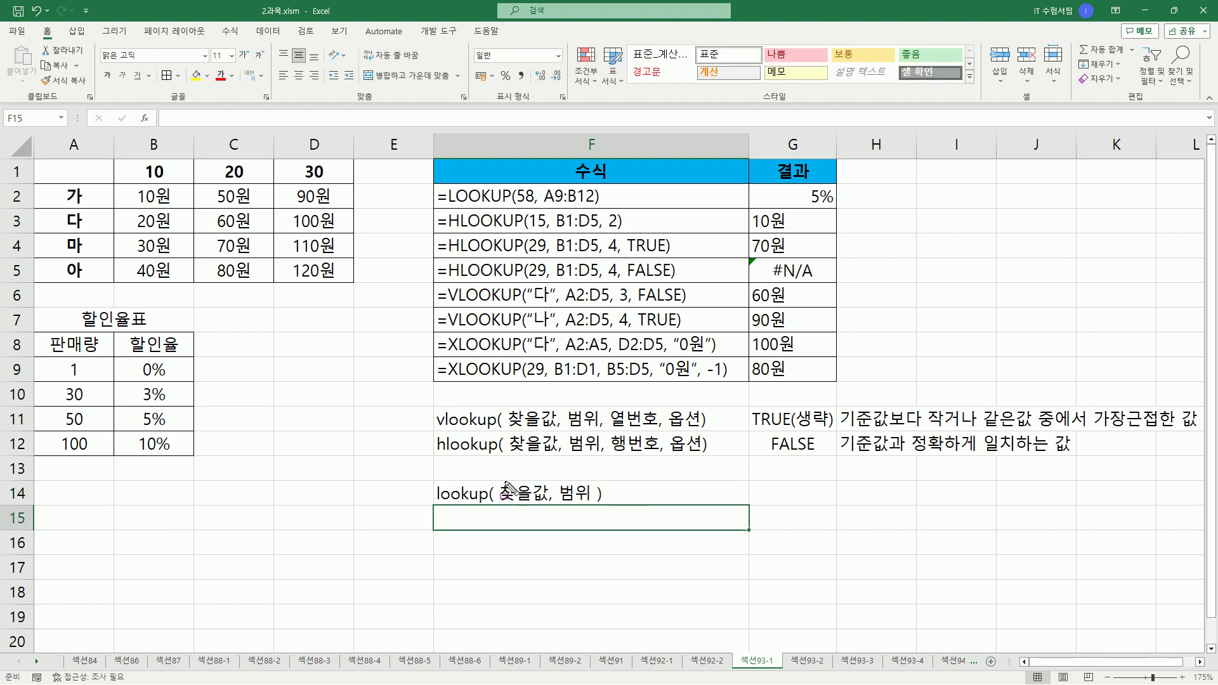
# Step: Examine the 찾을값 and 범위 arguments of the lookup syntax note in F14
pyautogui.moveTo(503, 480)
pyautogui.mouseDown()
pyautogui.moveTo(540, 503)
pyautogui.moveTo(593, 504)
pyautogui.mouseUp()
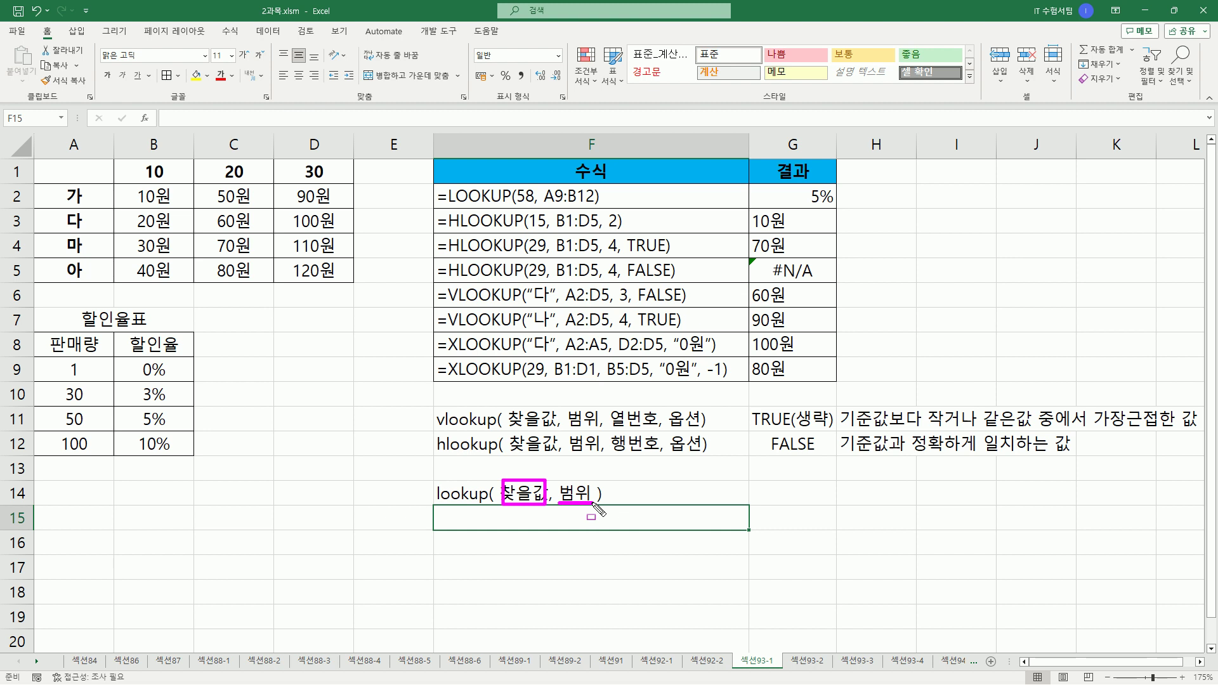
pyautogui.moveTo(591, 503)
pyautogui.mouseDown()
pyautogui.moveTo(574, 473)
pyautogui.moveTo(596, 515)
pyautogui.mouseUp()
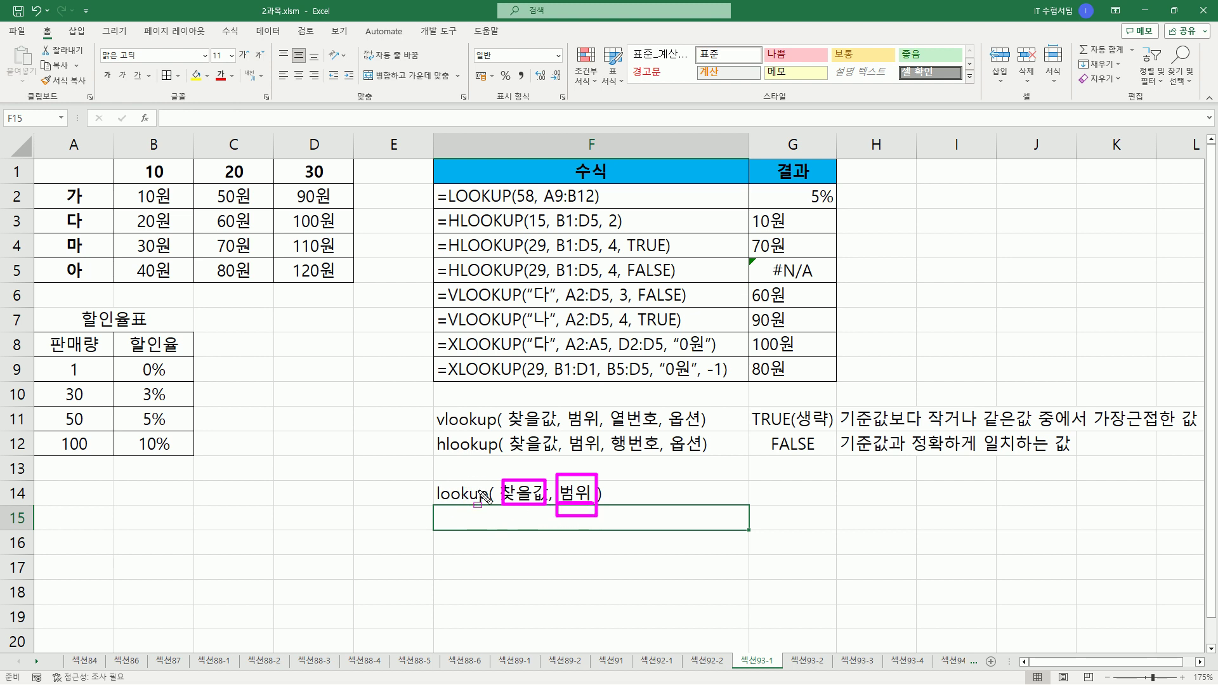
pyautogui.press('Escape')
# Step: Enter the syntax note "xlookup( 찾을값, 찾을값범위, 반환값범위, 찾을값이 없을때 반환할값, 옵션1, 옵션2)" in cell F15
pyautogui.write('xlooku')
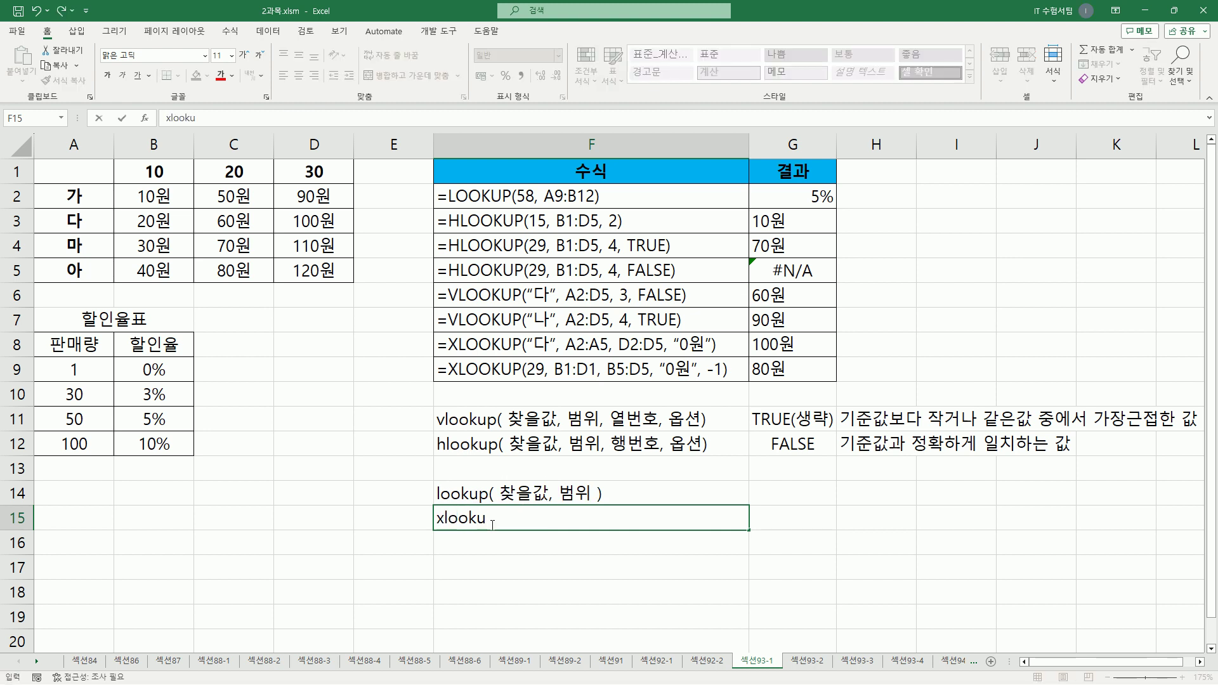
pyautogui.write('p( 찾을값')
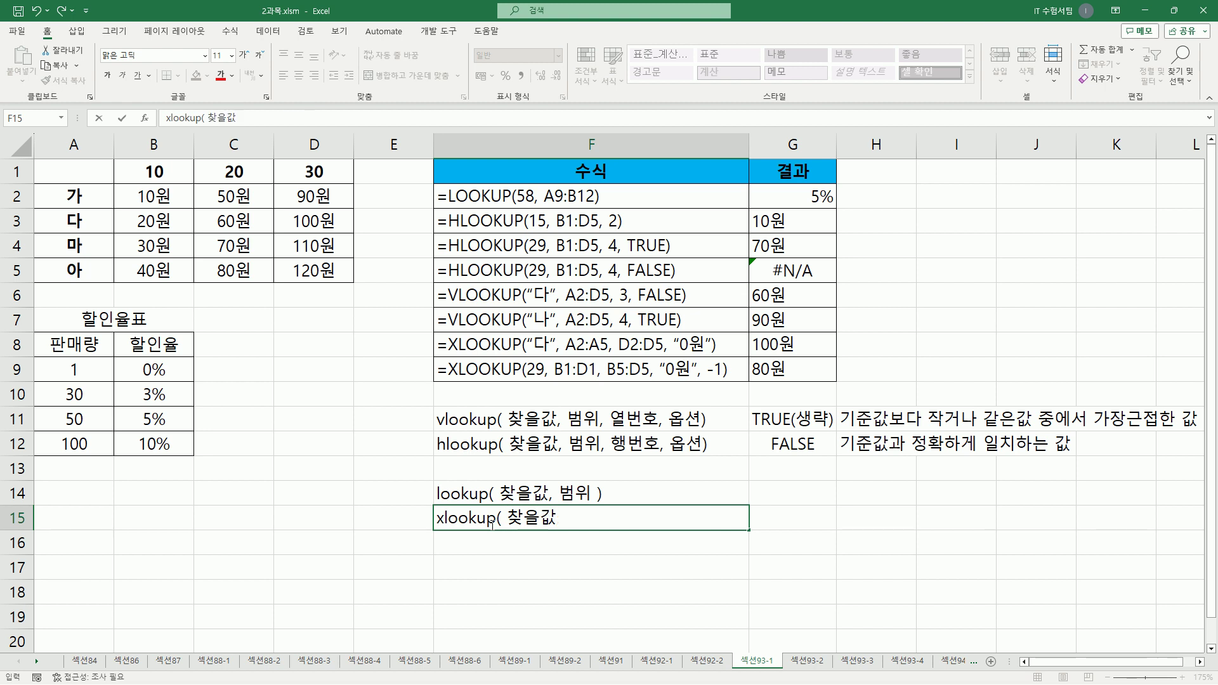
pyautogui.write(', 찾으')
pyautogui.write('값범위')
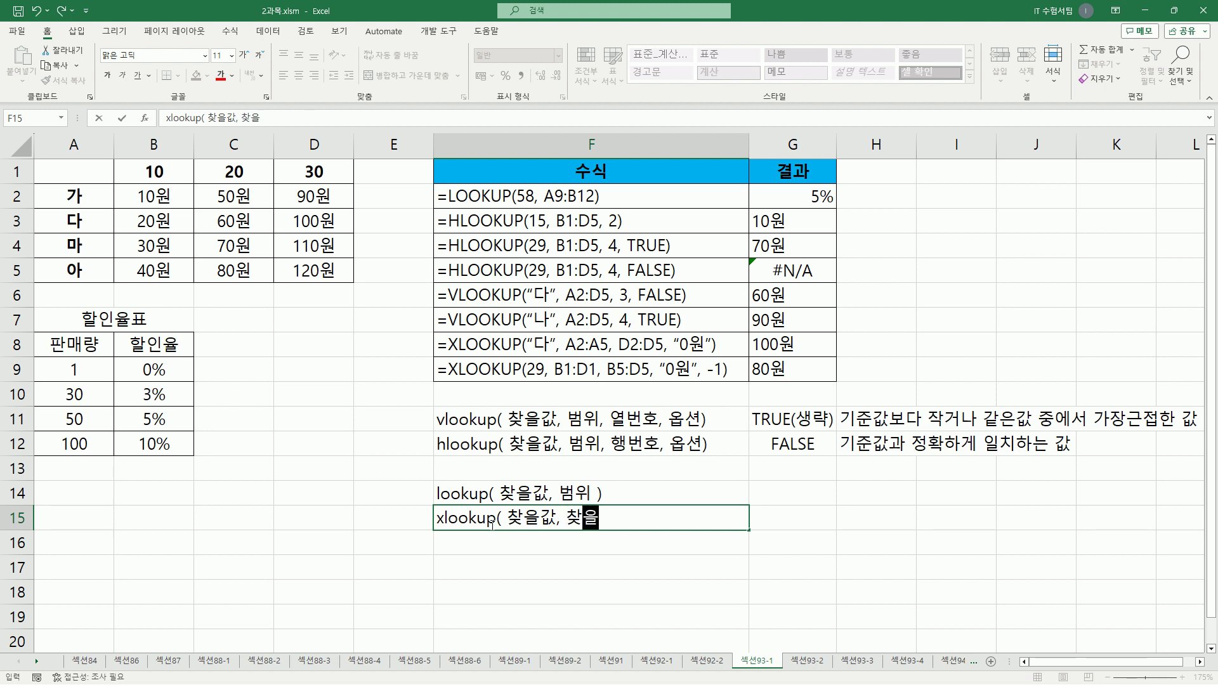
pyautogui.write(', ')
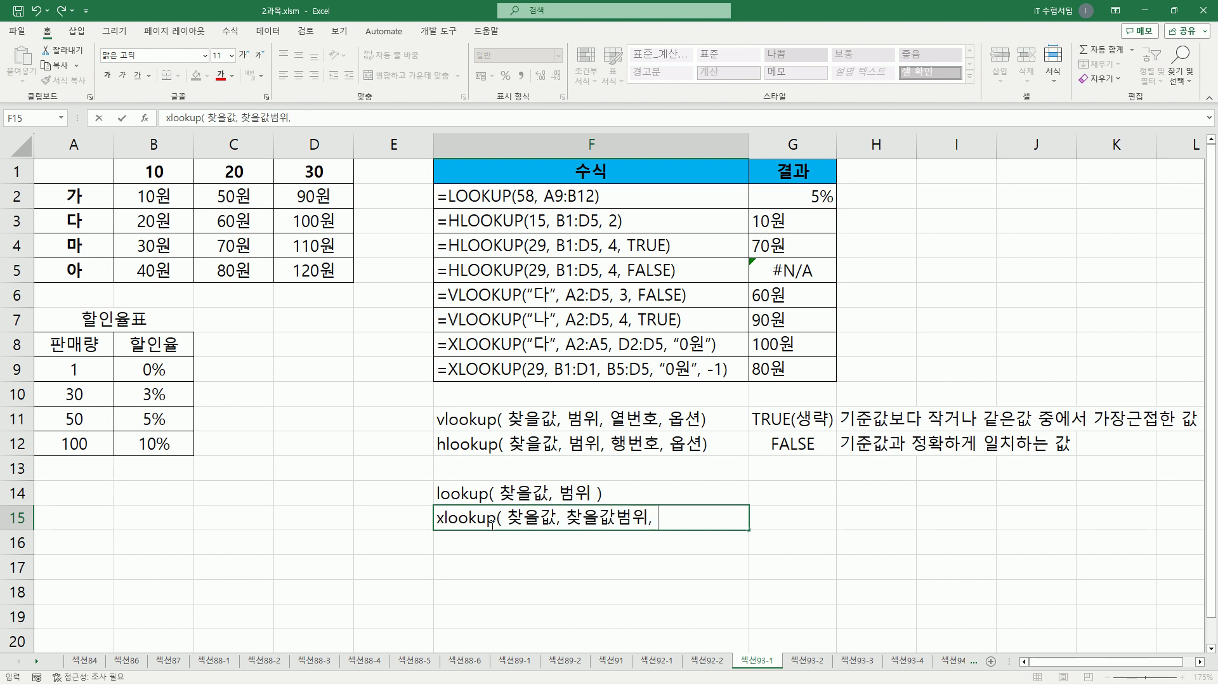
pyautogui.write('반')
pyautogui.write('환갑')
pyautogui.write('범위,')
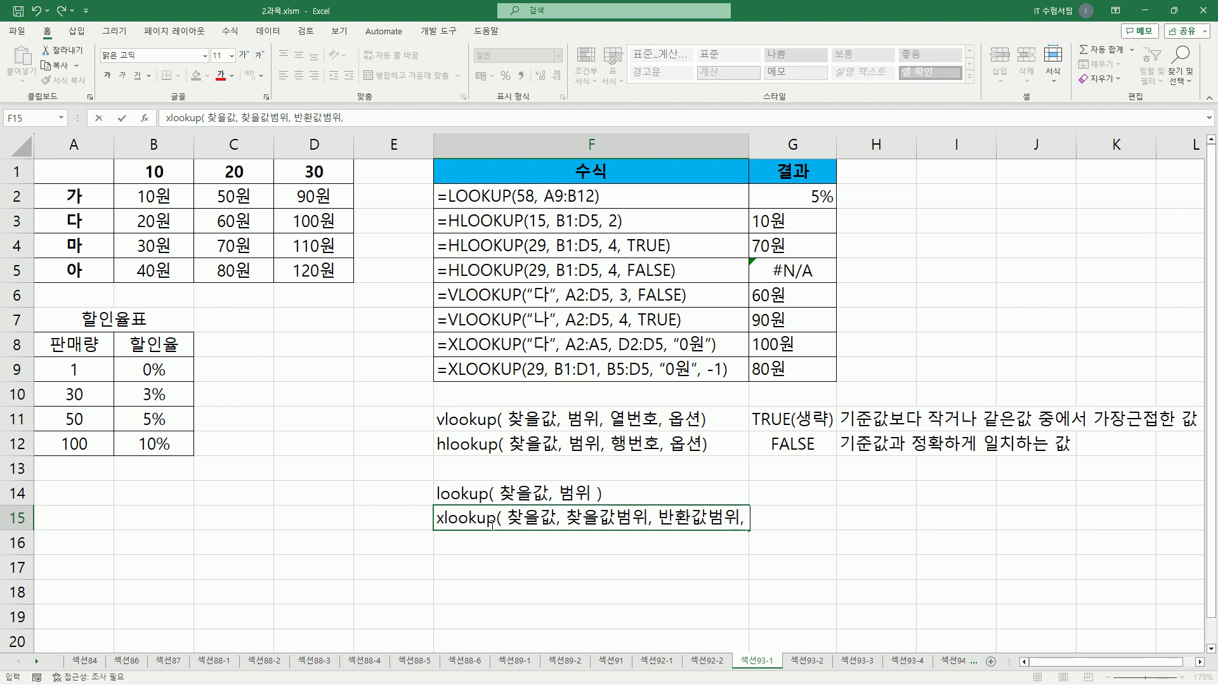
pyautogui.write(' 찾을값')
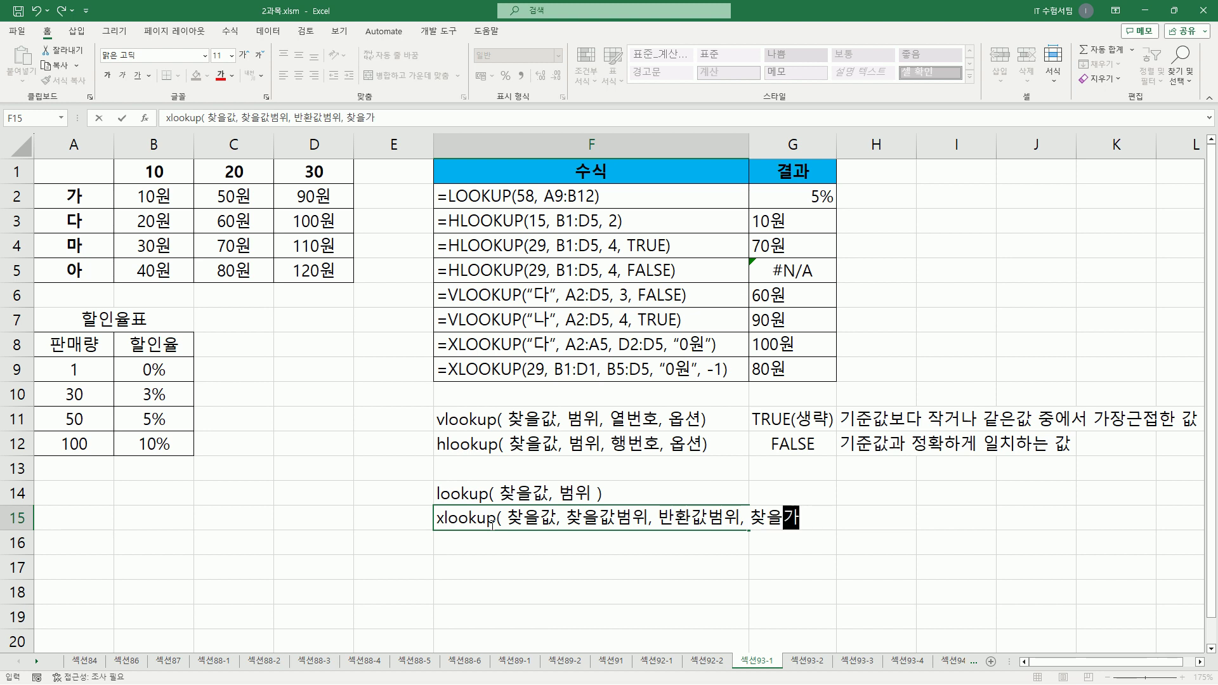
pyautogui.write('이 없')
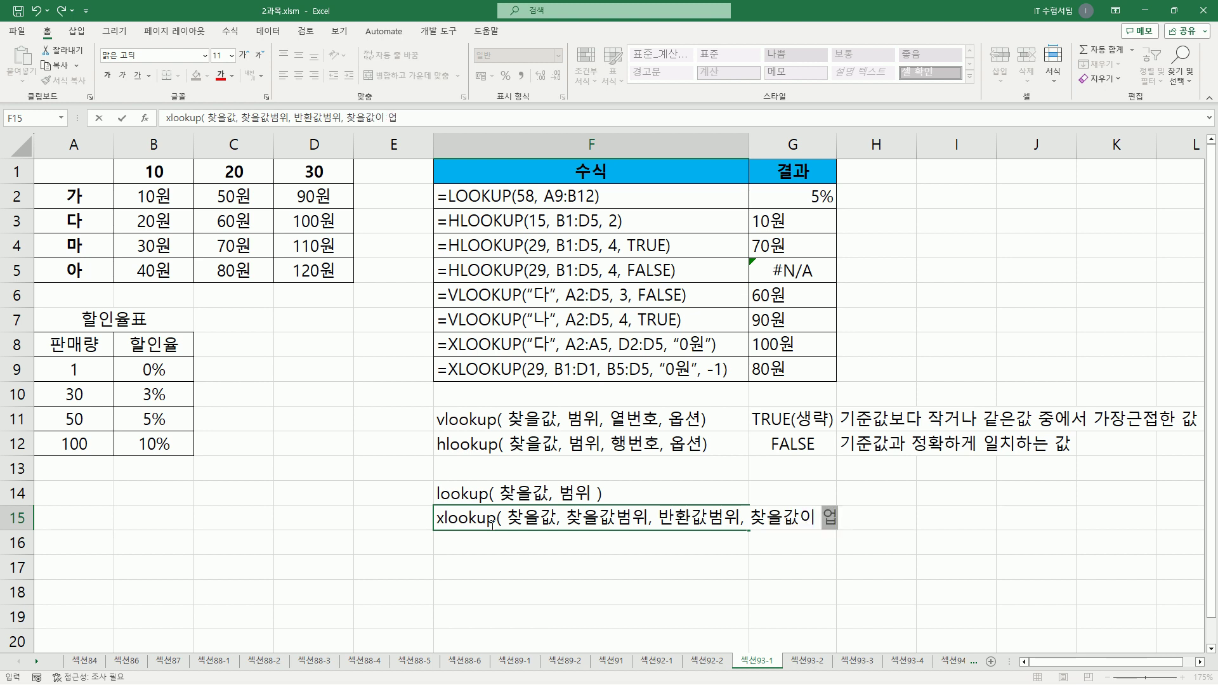
pyautogui.write('을때 ')
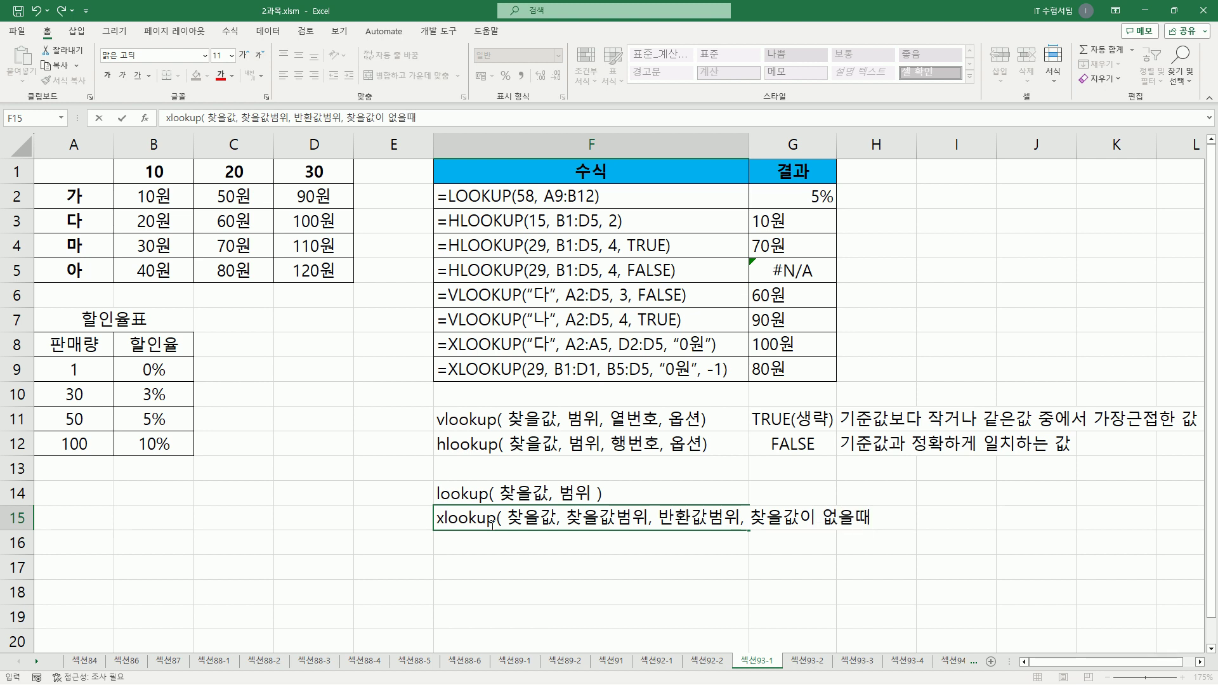
pyautogui.write('반환할값, 옵션1')
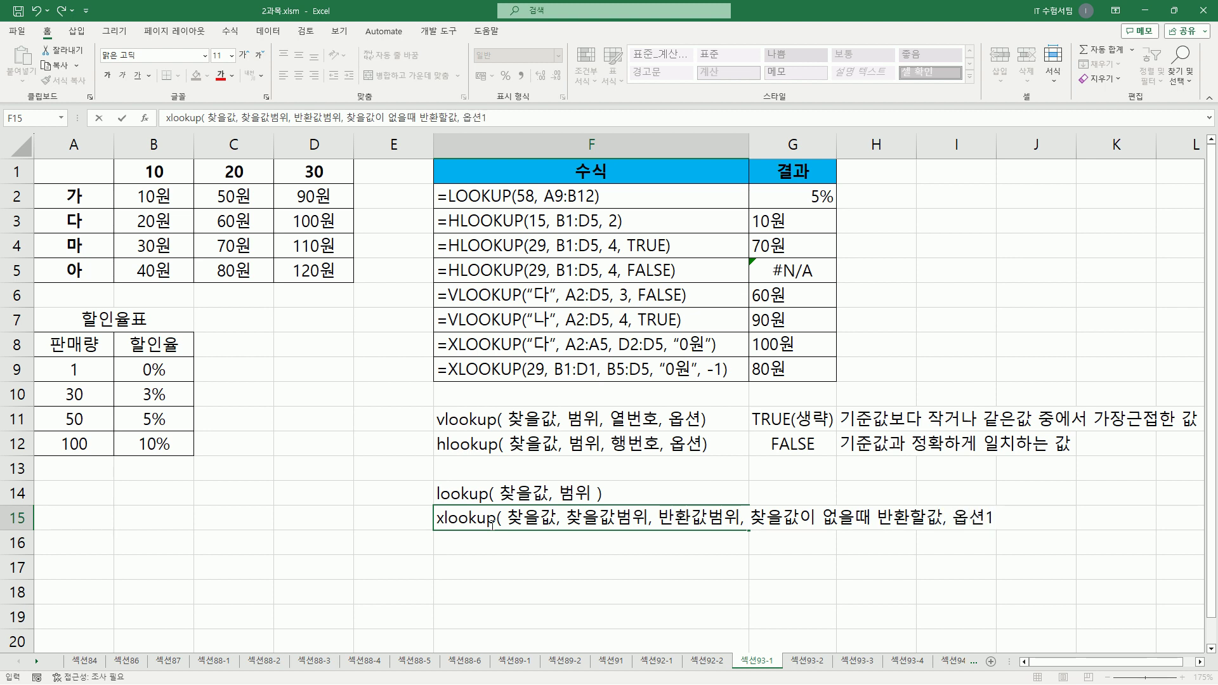
pyautogui.write(', 옵션2')
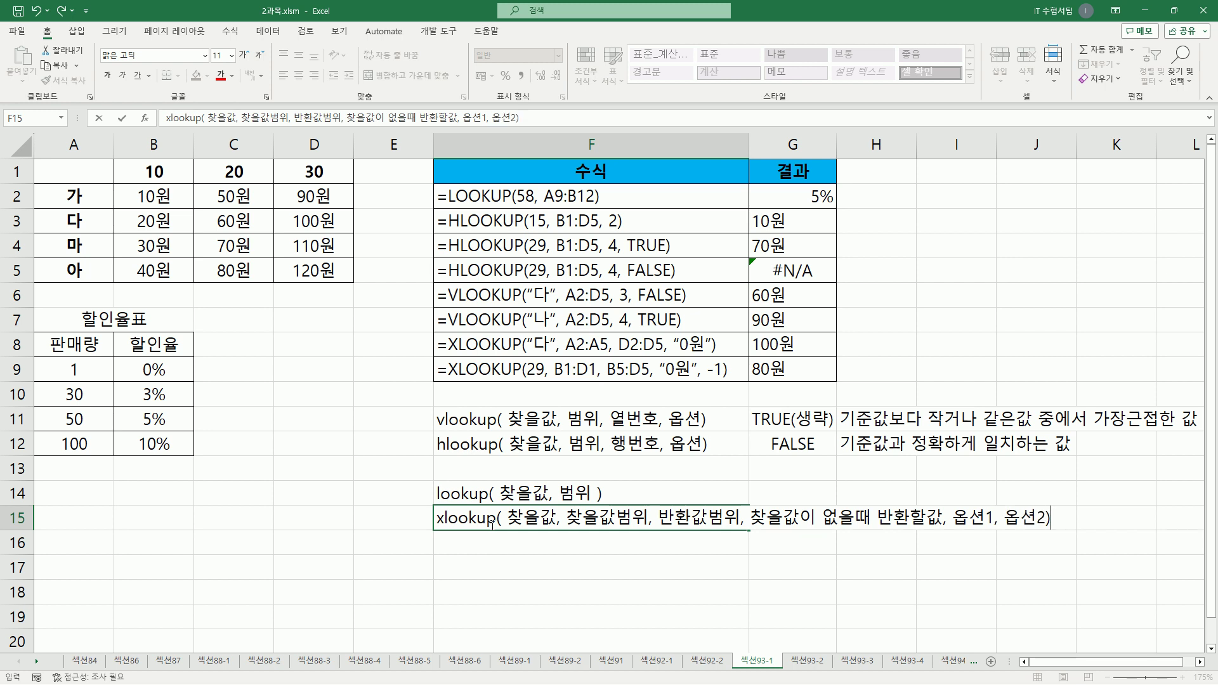
pyautogui.press('Return')
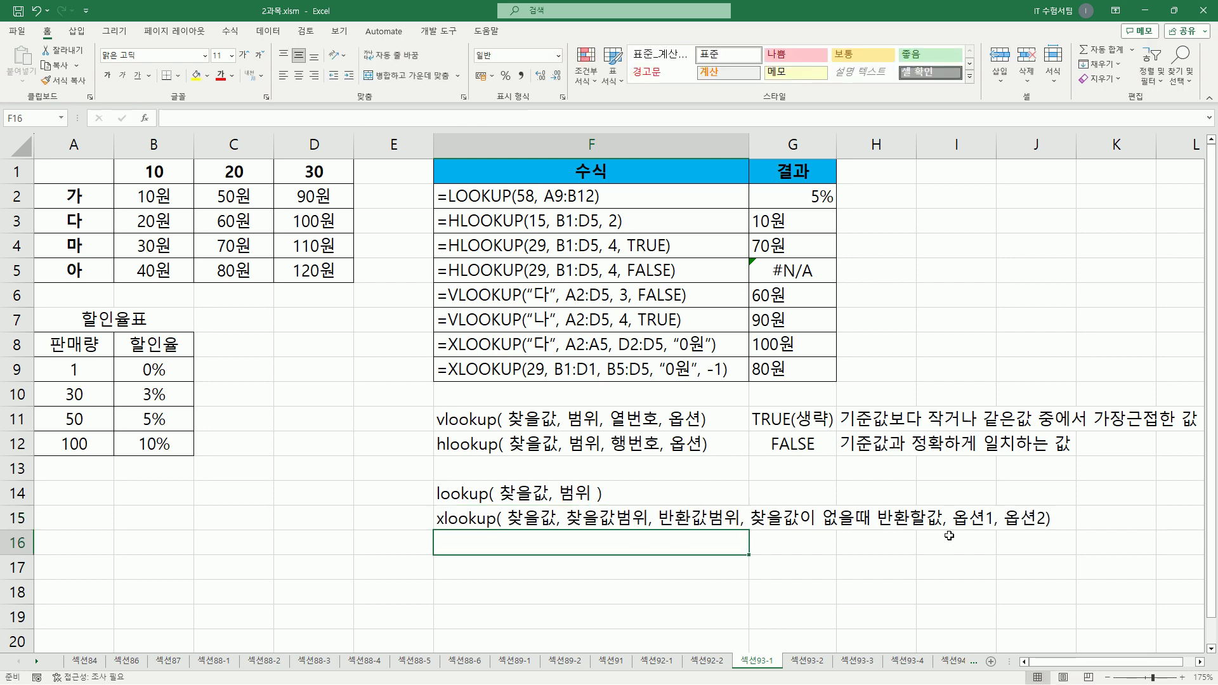
pyautogui.moveTo(953, 529); pyautogui.dragTo(1051, 529)
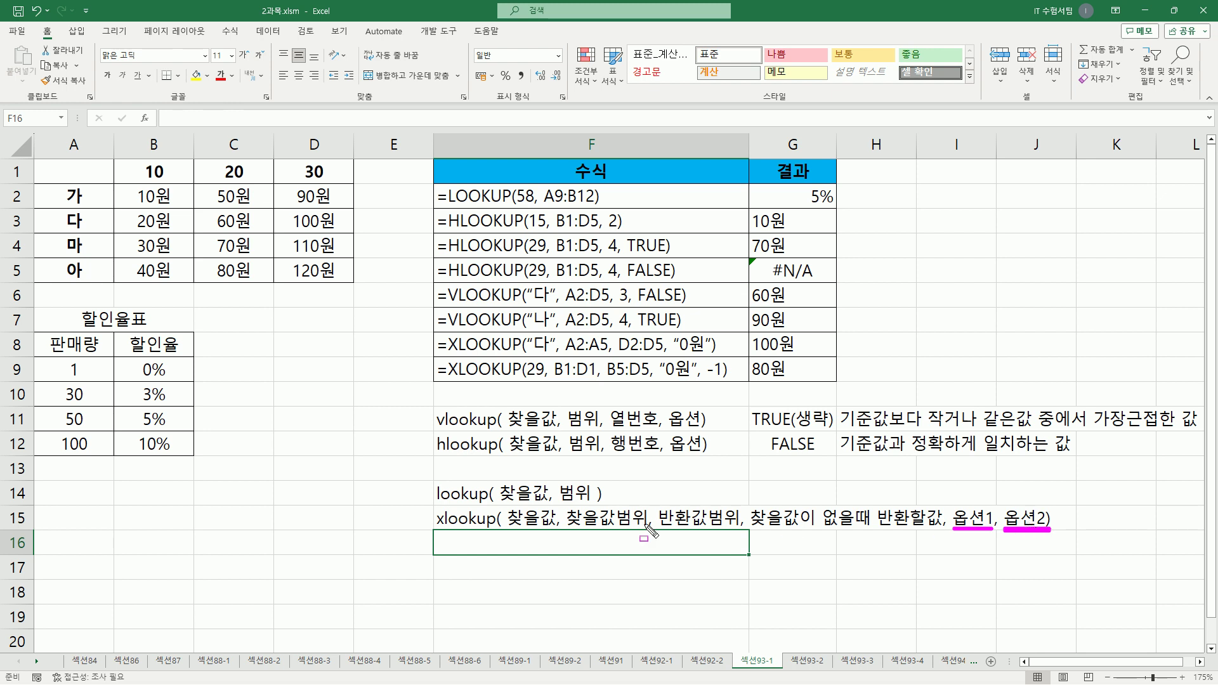
pyautogui.press('Escape')
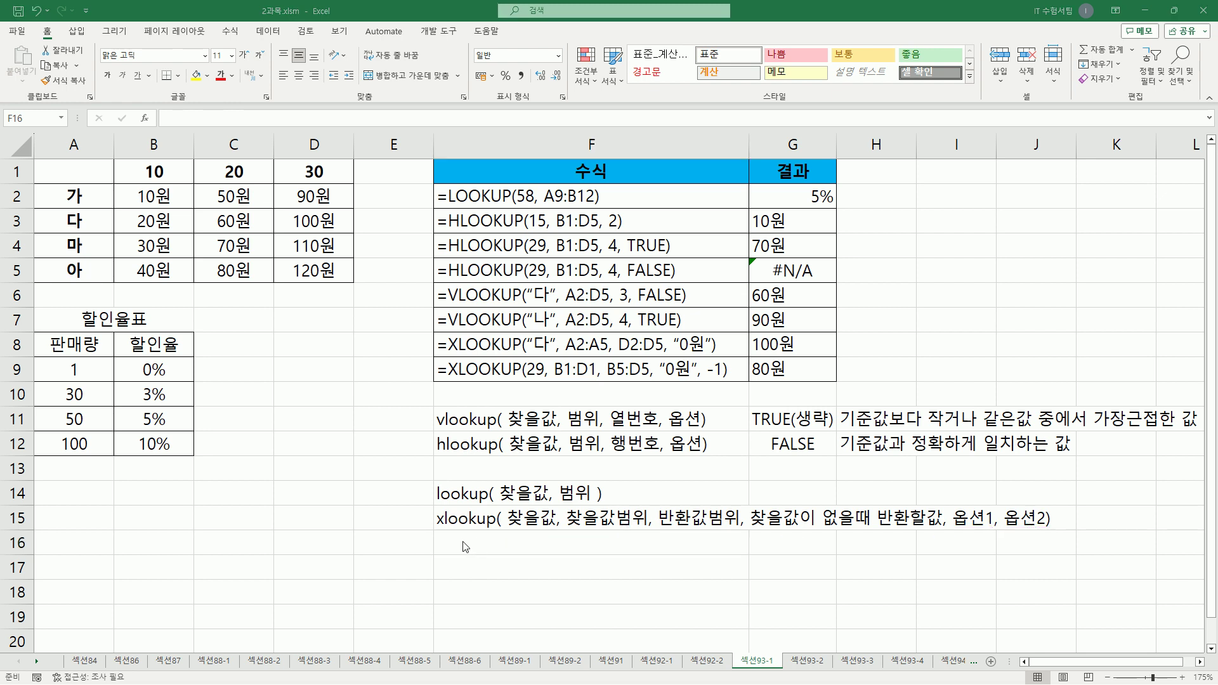
# Step: List the xlookup option values -1, 0, 1 and 2 down cells E16:E19
pyautogui.click(419, 544)
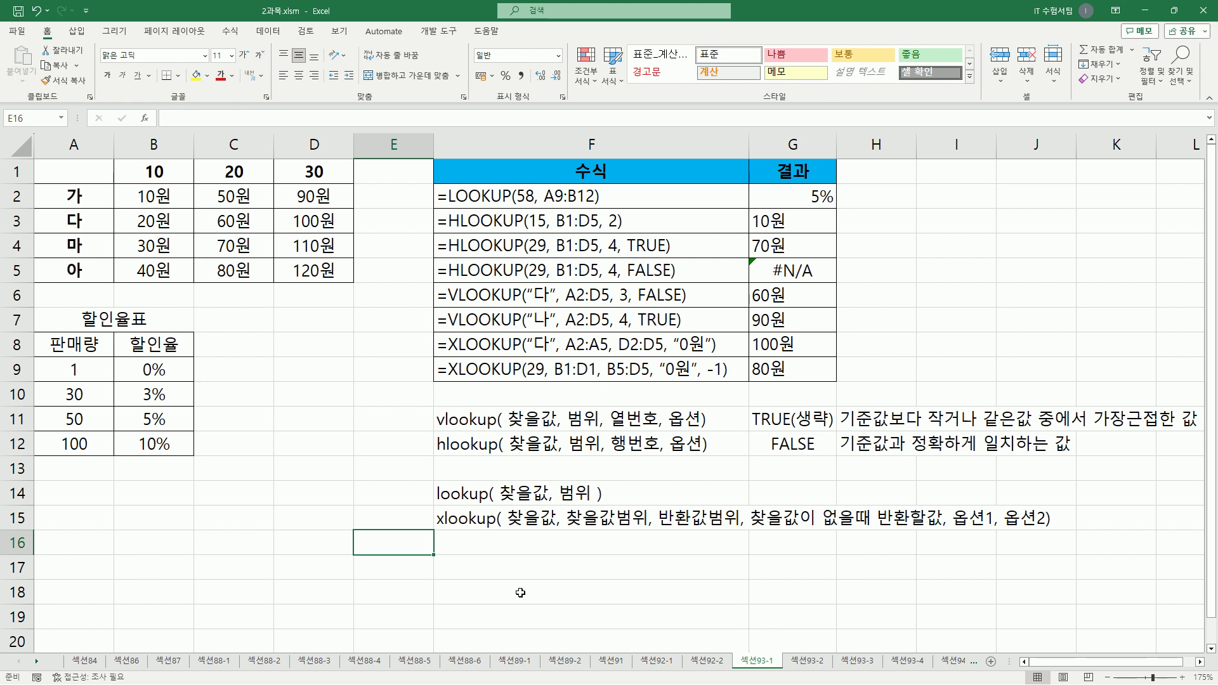
pyautogui.write('-1')
pyautogui.press('Return')
pyautogui.write('0')
pyautogui.press('Return')
pyautogui.write('1')
pyautogui.press('Return')
pyautogui.write('2')
pyautogui.press('Return')
pyautogui.press('Up')
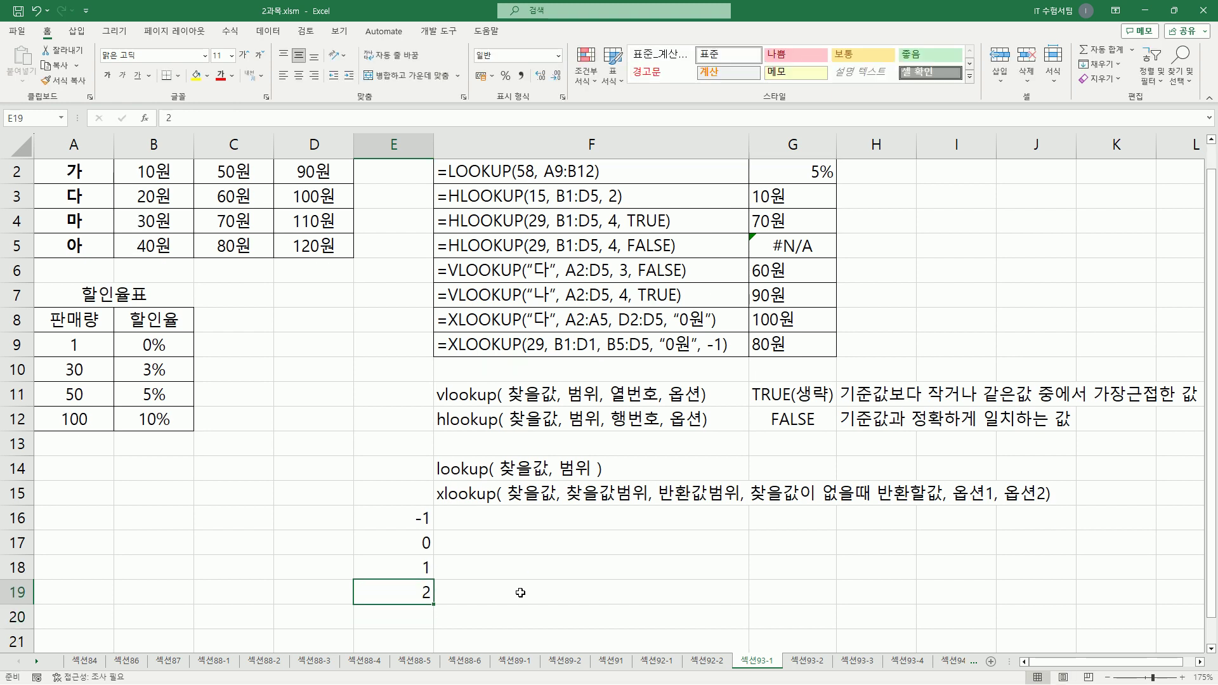
# Step: Mark option 0 as omittable by changing cell E17 to "0(생략)"
pyautogui.scroll(1, 458, 492)
pyautogui.moveTo(474, 545); pyautogui.dragTo(406, 543)
pyautogui.click(425, 567)
pyautogui.doubleClick(426, 567)
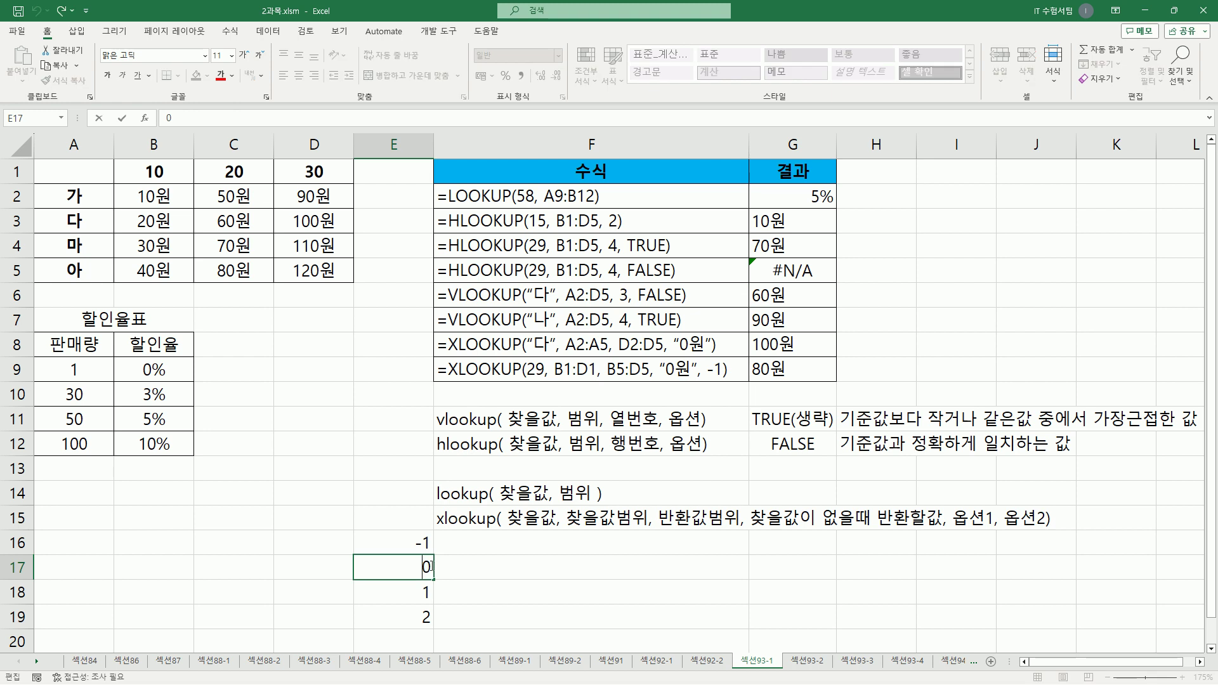
pyautogui.write('(생략)')
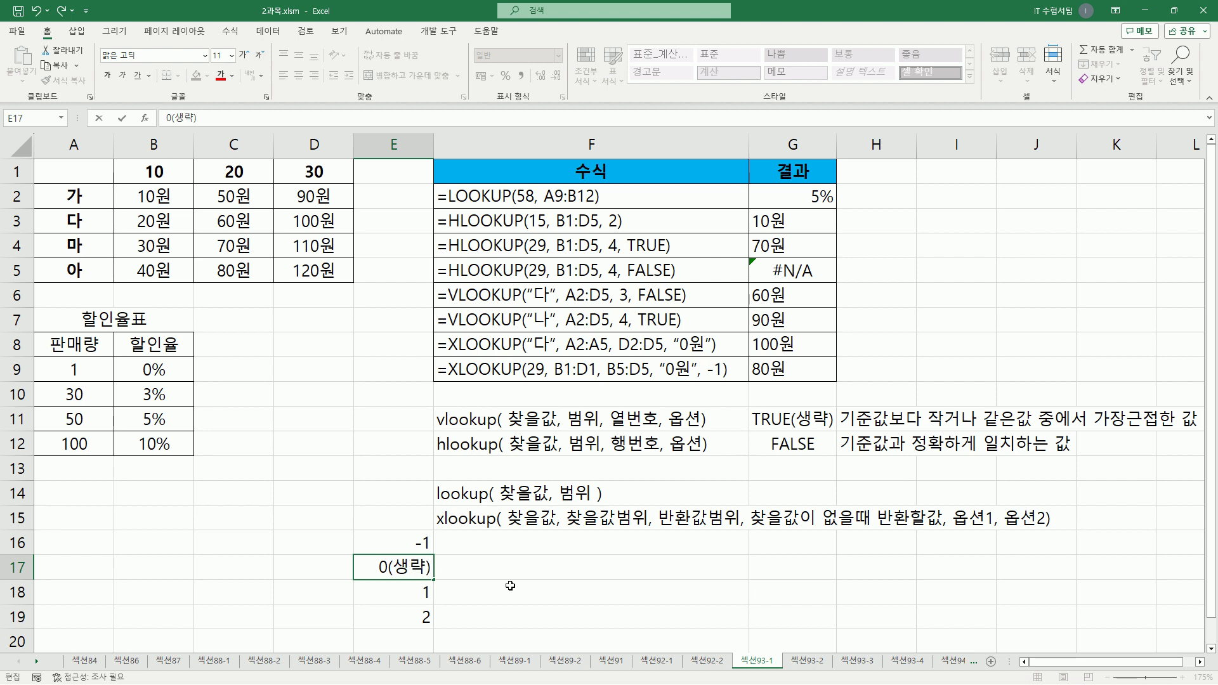
pyautogui.click(394, 543)
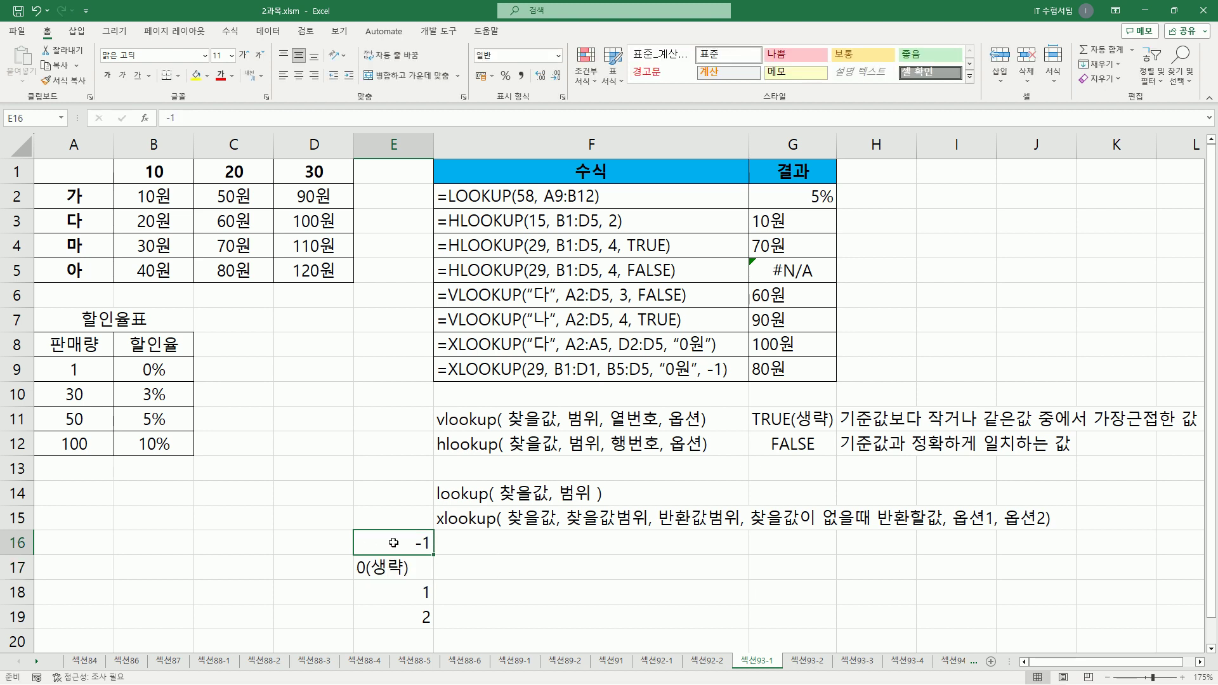
# Step: Right-align the option values in cells E16:E19
pyautogui.moveTo(395, 541); pyautogui.dragTo(403, 617)
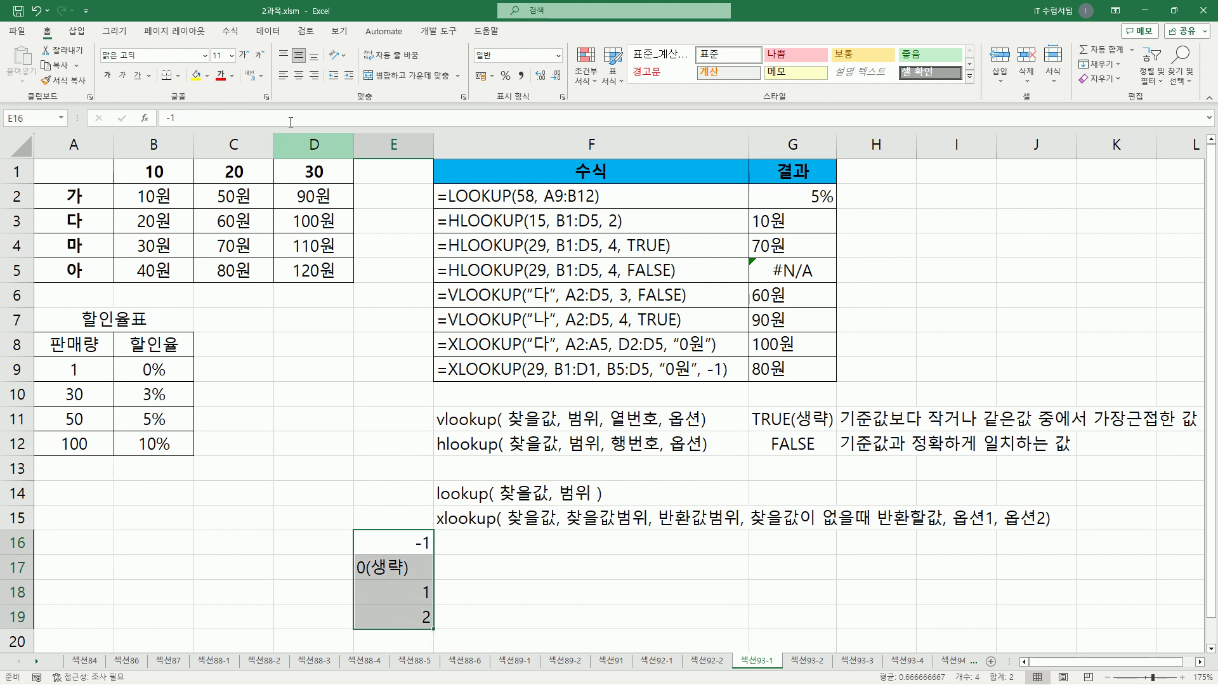
pyautogui.click(314, 75)
pyautogui.click(475, 544)
# Step: Enter the explanation "정확하게 일치하는 값" for option 0 in cell F17
pyautogui.click(472, 571)
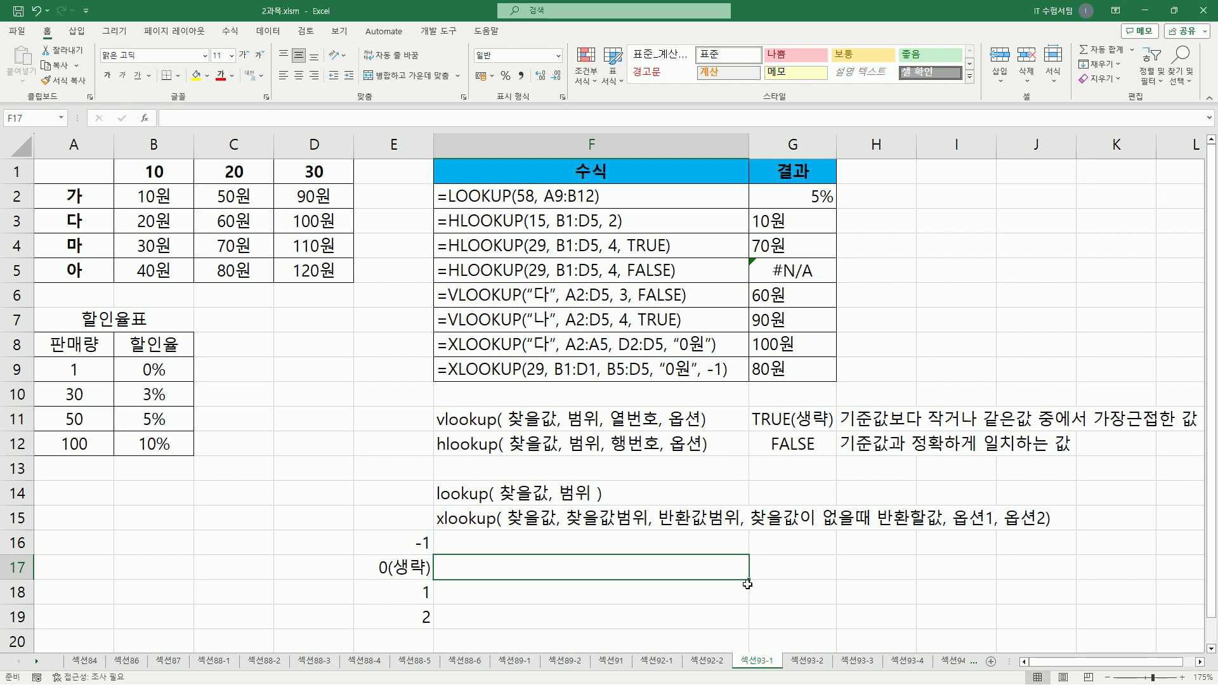
pyautogui.write('정확하')
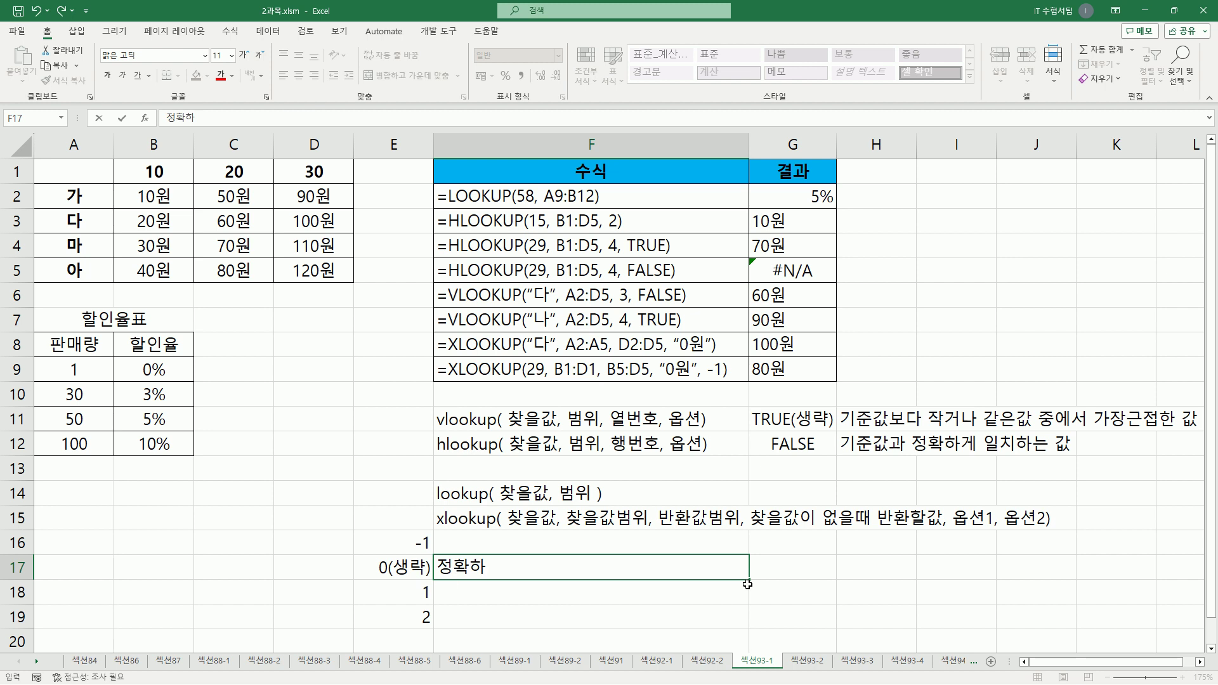
pyautogui.write('게 ㅇ일치하는')
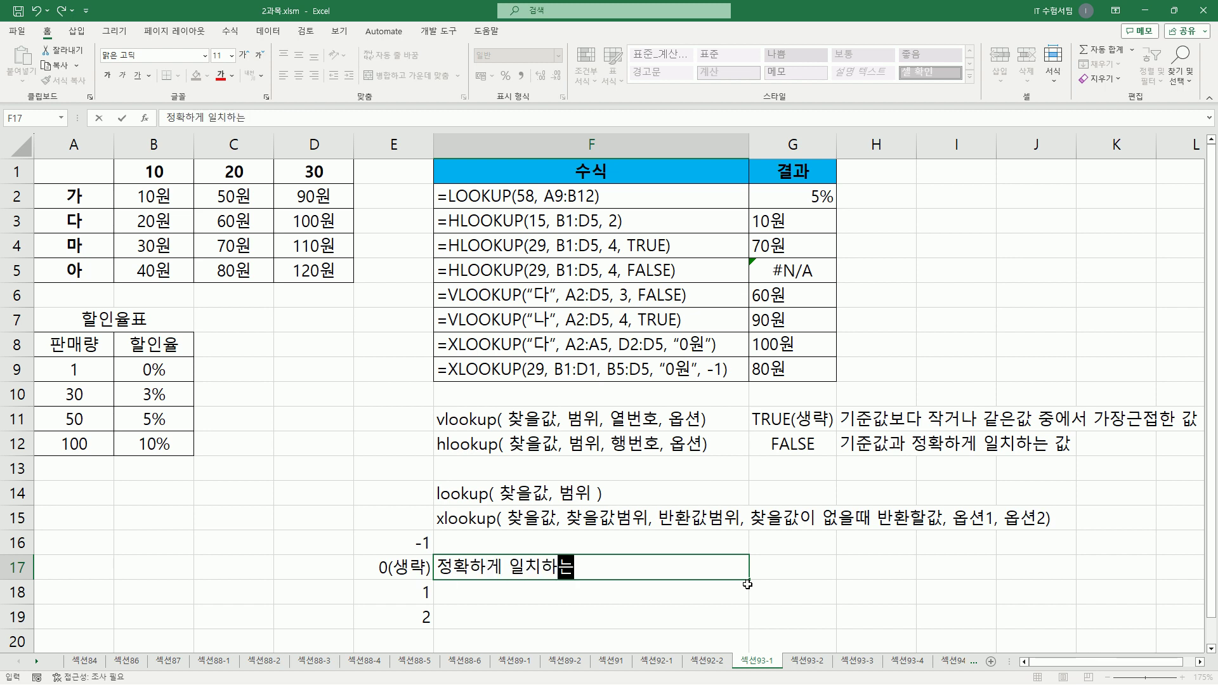
pyautogui.write(' 가ㅂㅅ')
pyautogui.press('Return')
# Step: Enter the explanation "부분적으로 일치하는 값" for option 2 in cell F19 and compare it with the explanation for option 0
pyautogui.press('Return')
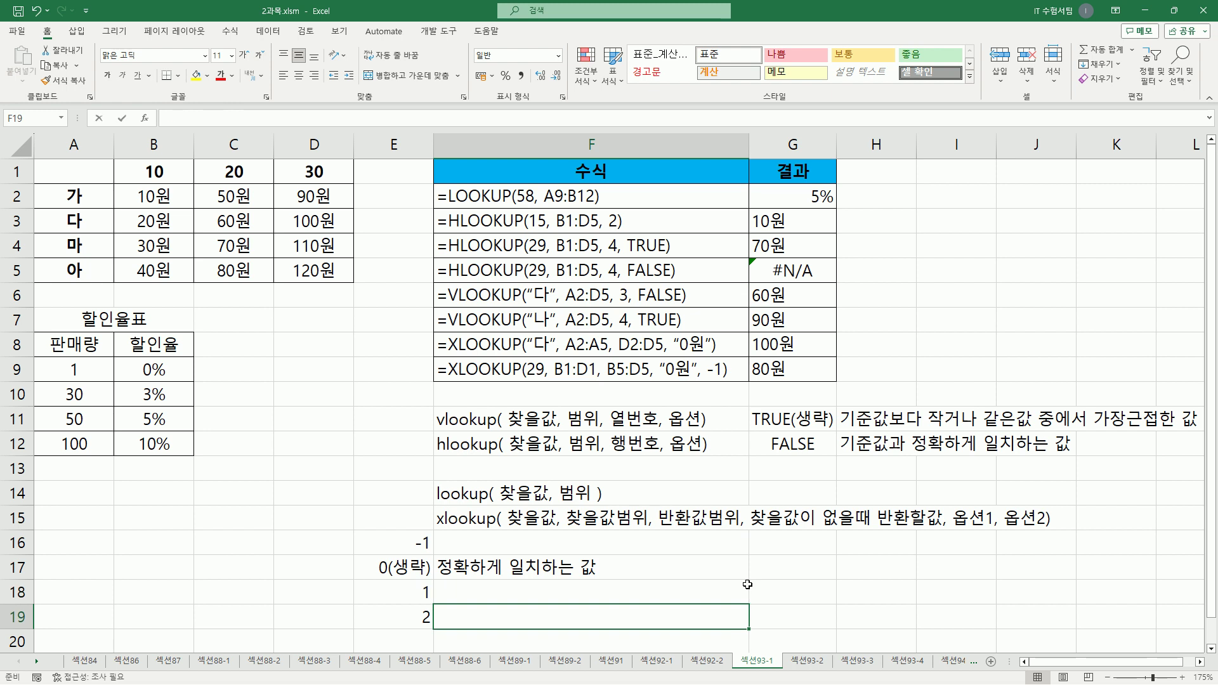
pyautogui.write('부분적으로 일치하느는 값')
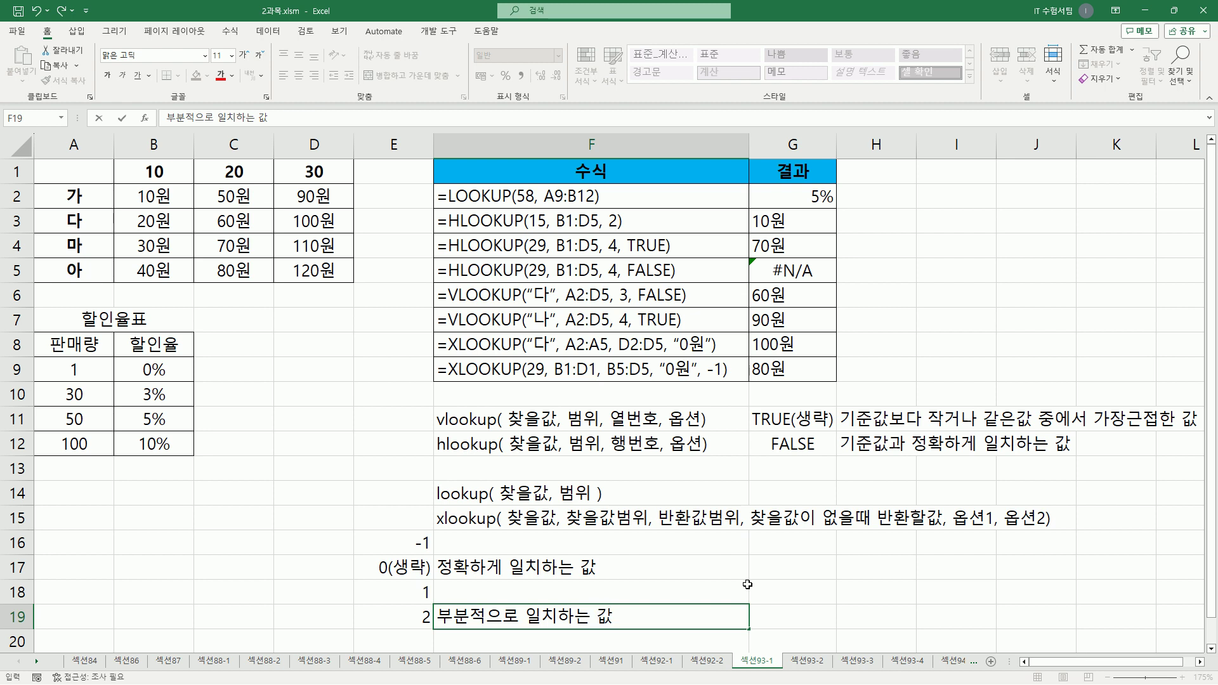
pyautogui.press('Return')
pyautogui.click(748, 587)
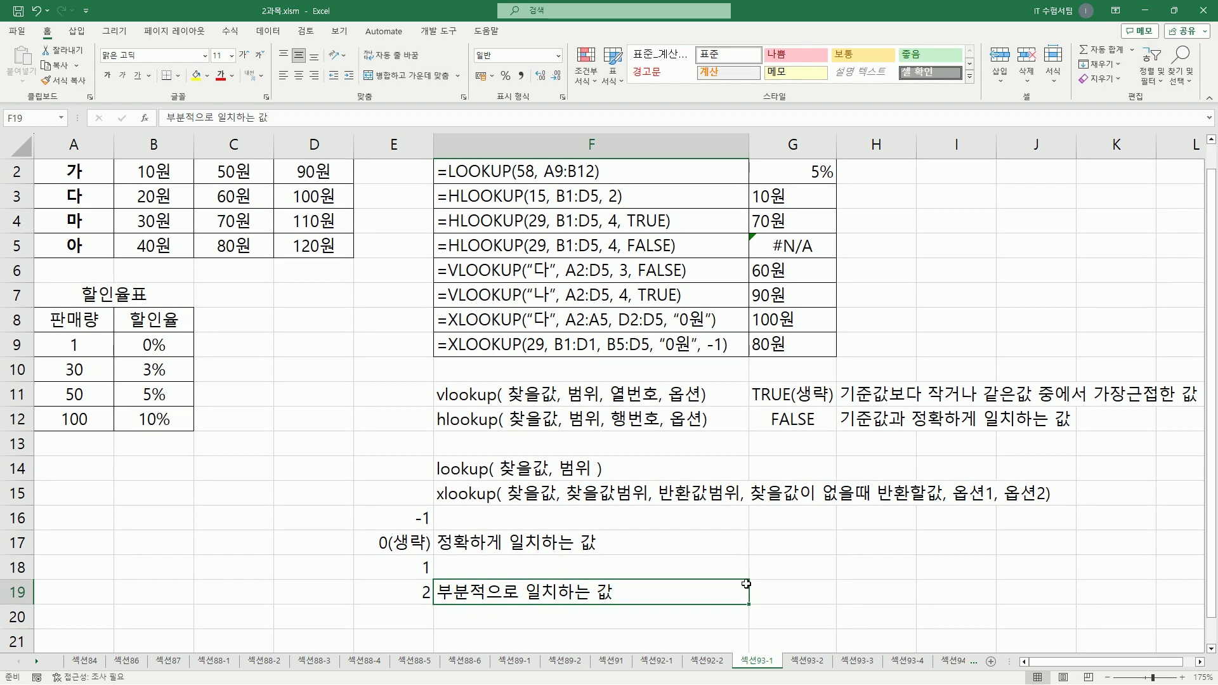
pyautogui.scroll(1, 736, 580)
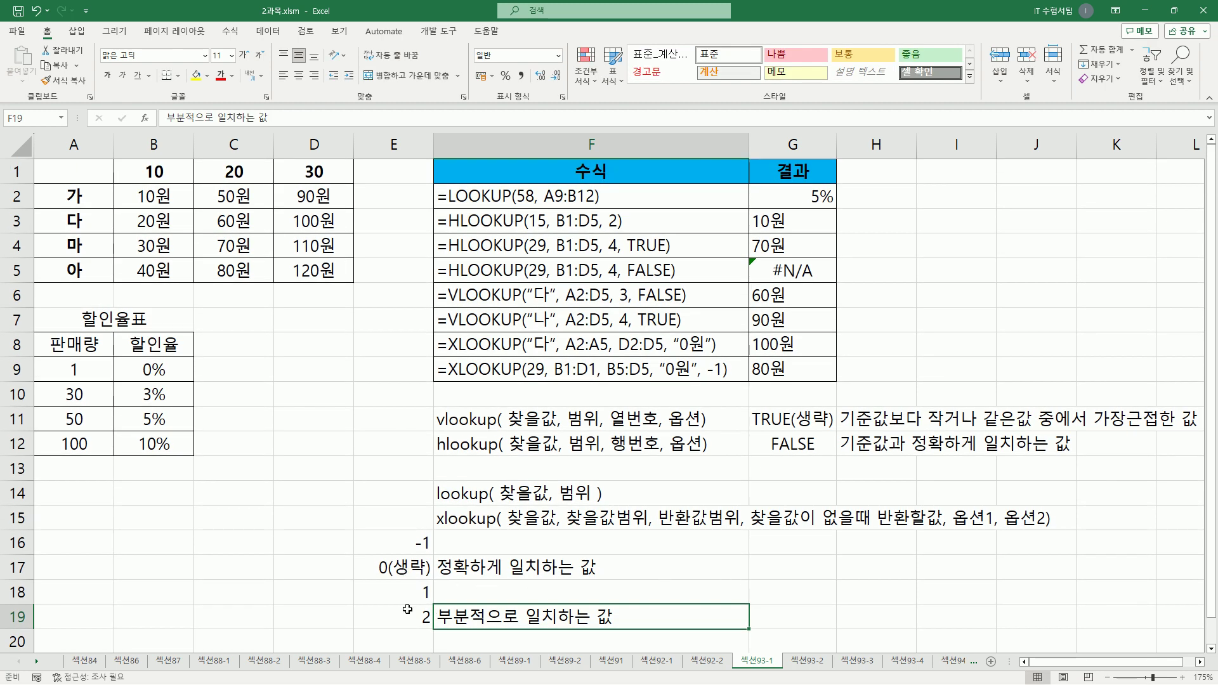
pyautogui.moveTo(437, 578); pyautogui.dragTo(499, 577)
pyautogui.moveTo(437, 623); pyautogui.dragTo(515, 624)
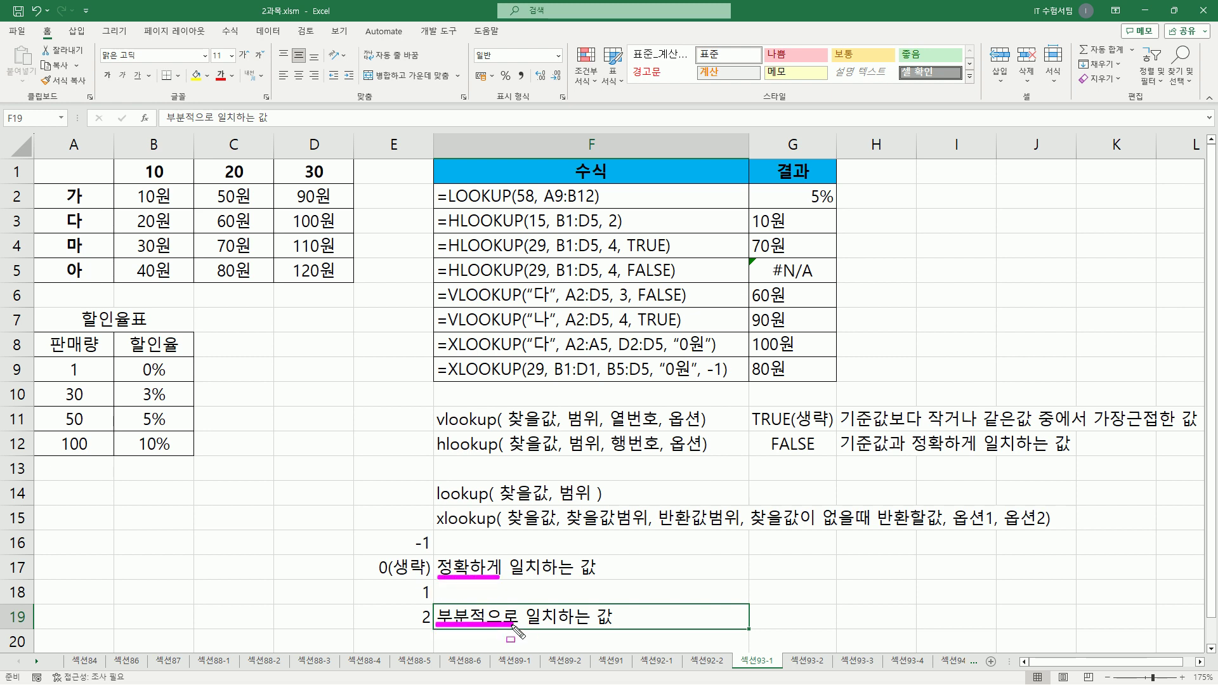
pyautogui.press('Escape')
# Step: Enter the explanation "작거나 같은값중에서 가장 근접한 값" for option -1 in cell F16
pyautogui.click(454, 542)
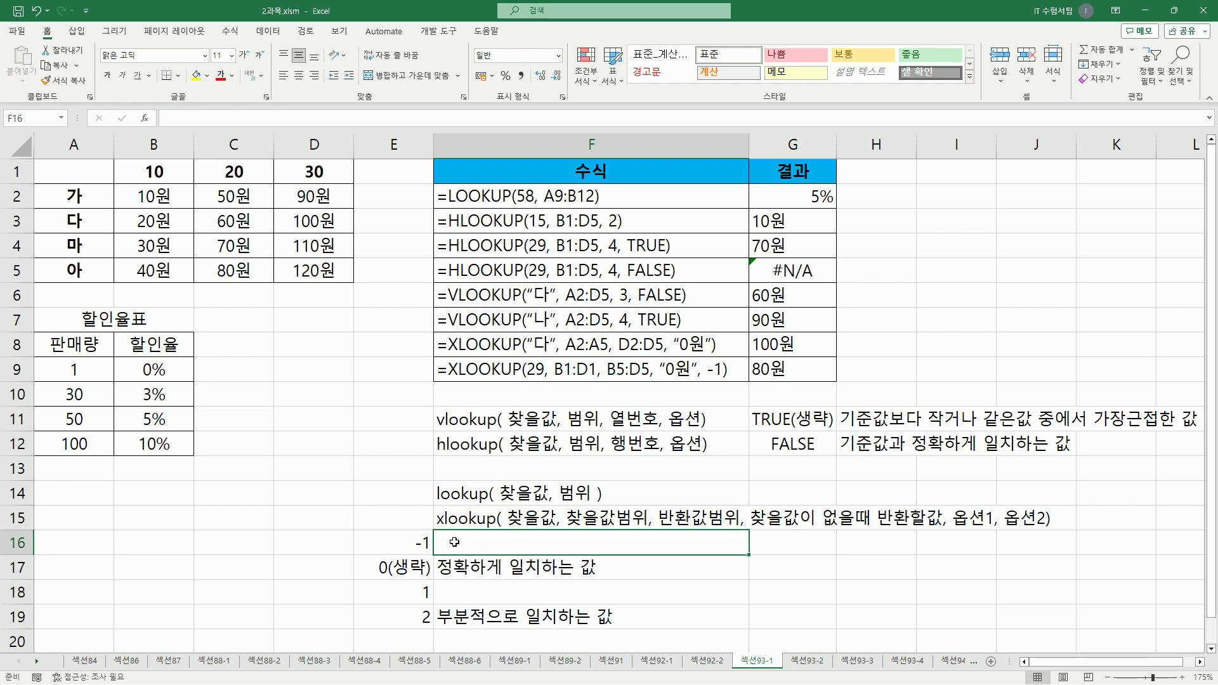
pyautogui.write('작')
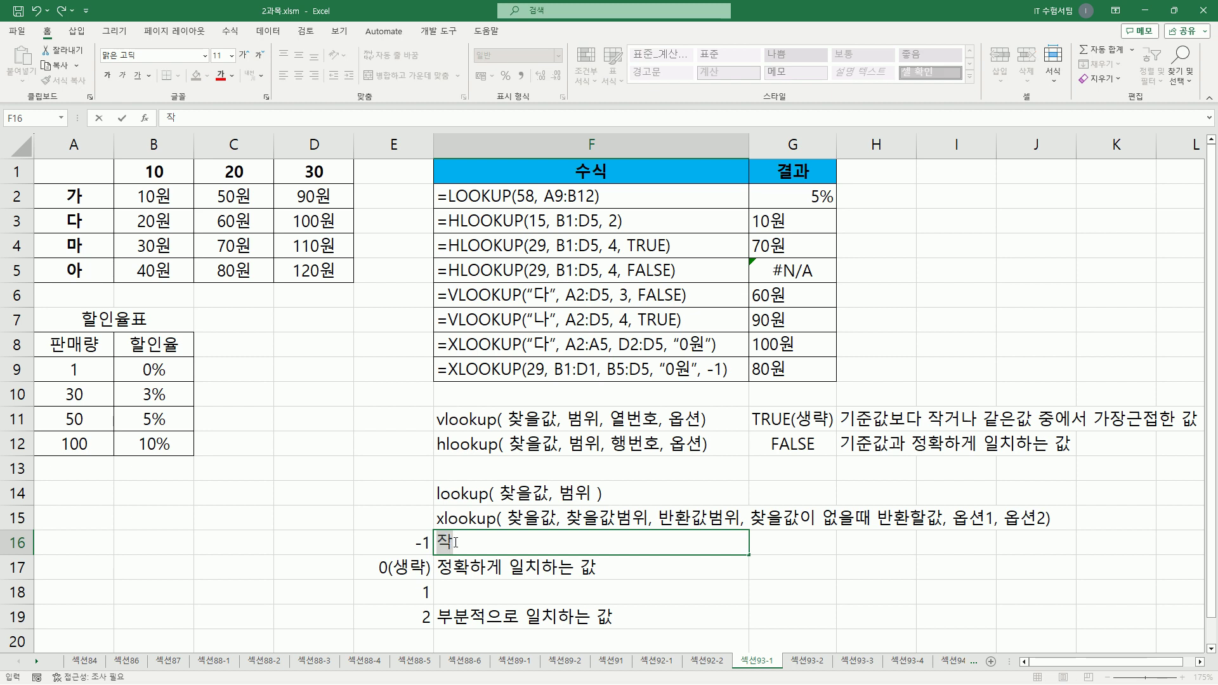
pyautogui.write('거나 ㄱ같은값')
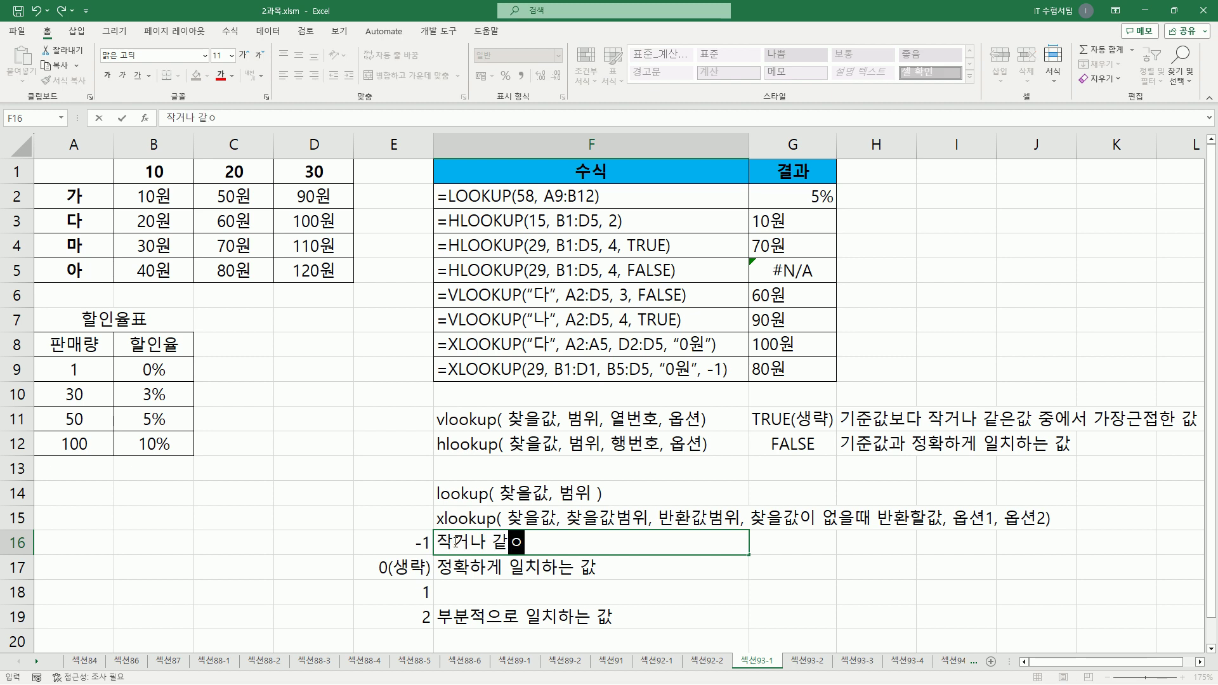
pyautogui.write('중에서 가장 ')
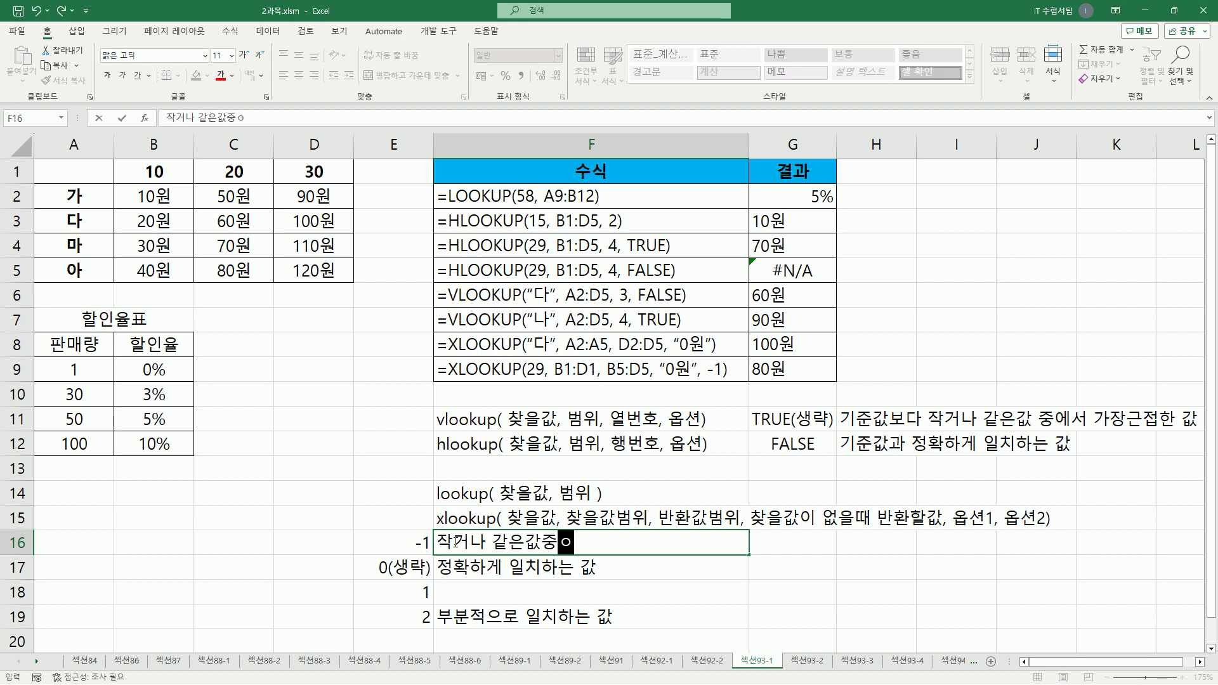
pyautogui.write('근저')
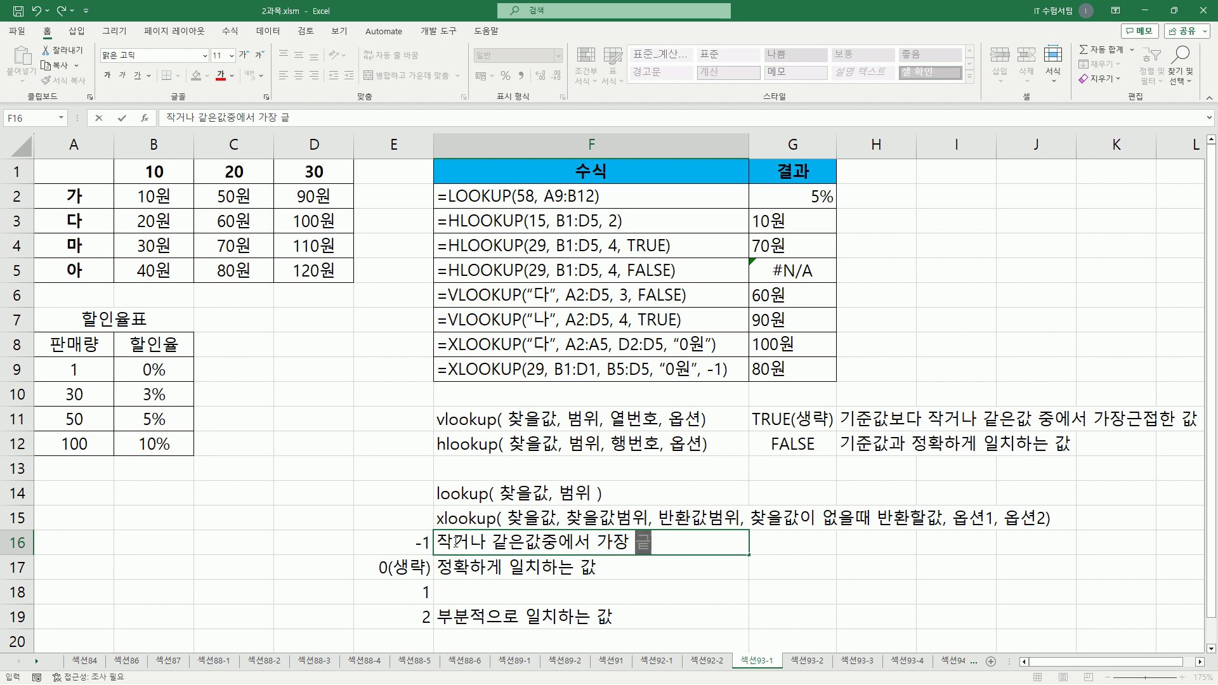
pyautogui.write('접한 값')
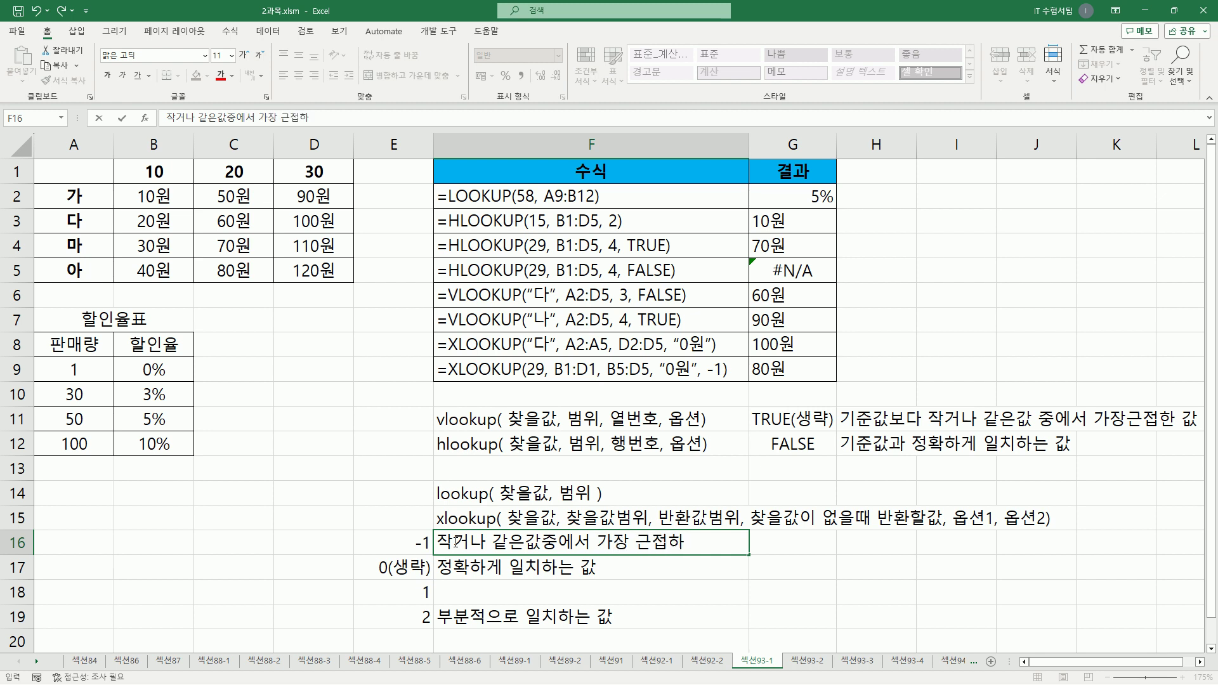
pyautogui.press('Return')
# Step: Copy the option -1 explanation from F16 to F18 and change it to "크거나 같은값중에서 가장 근접한 값" for option 1
pyautogui.click(454, 540)
pyautogui.hotkey('ctrl', 'c')
pyautogui.click(457, 591)
pyautogui.hotkey('ctrl', 'v')
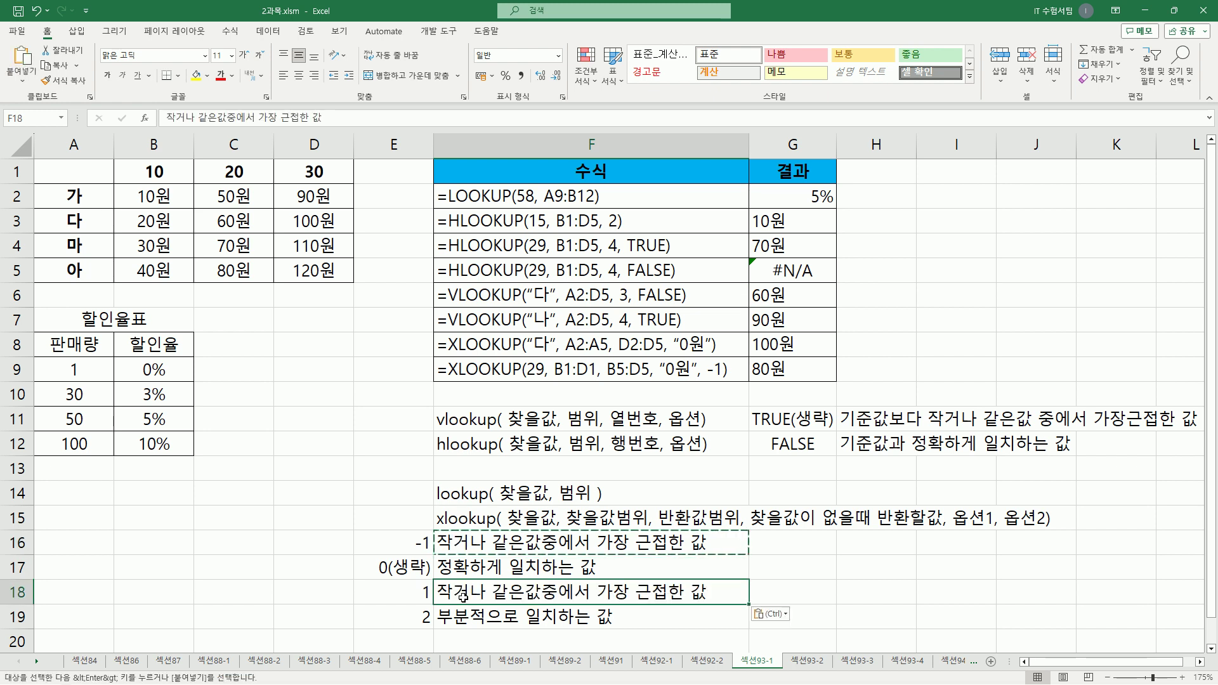
pyautogui.doubleClick(463, 591)
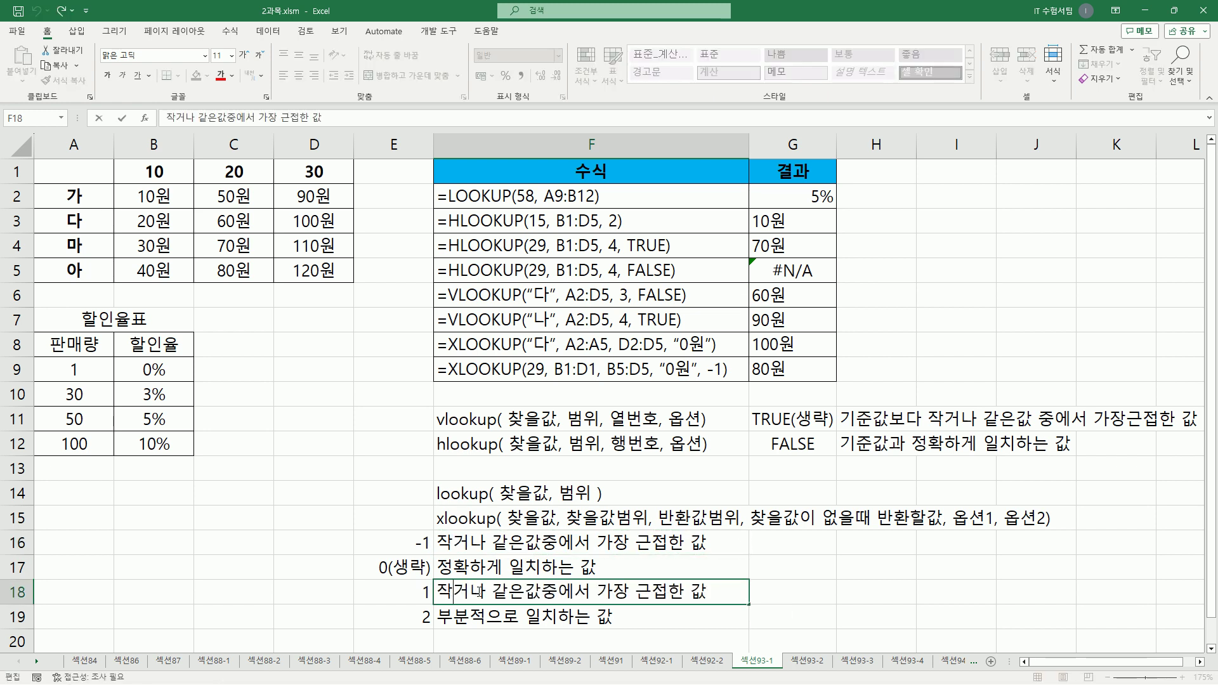
pyautogui.moveTo(485, 593); pyautogui.dragTo(436, 591)
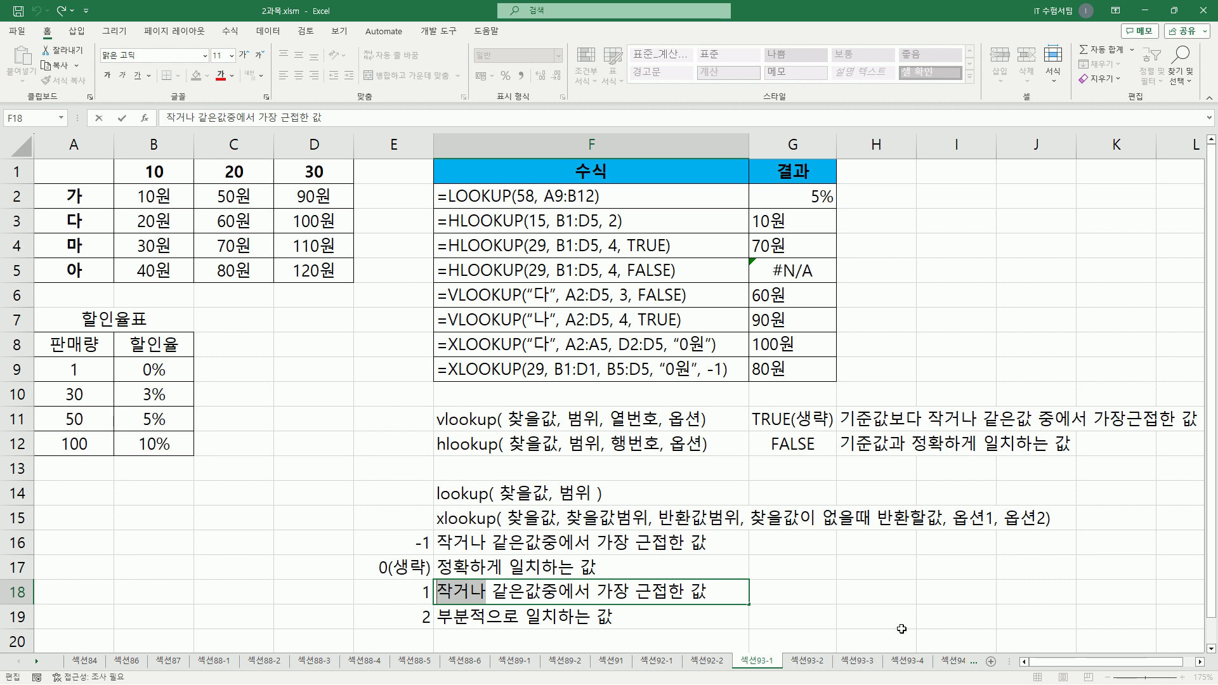
pyautogui.write('크거나')
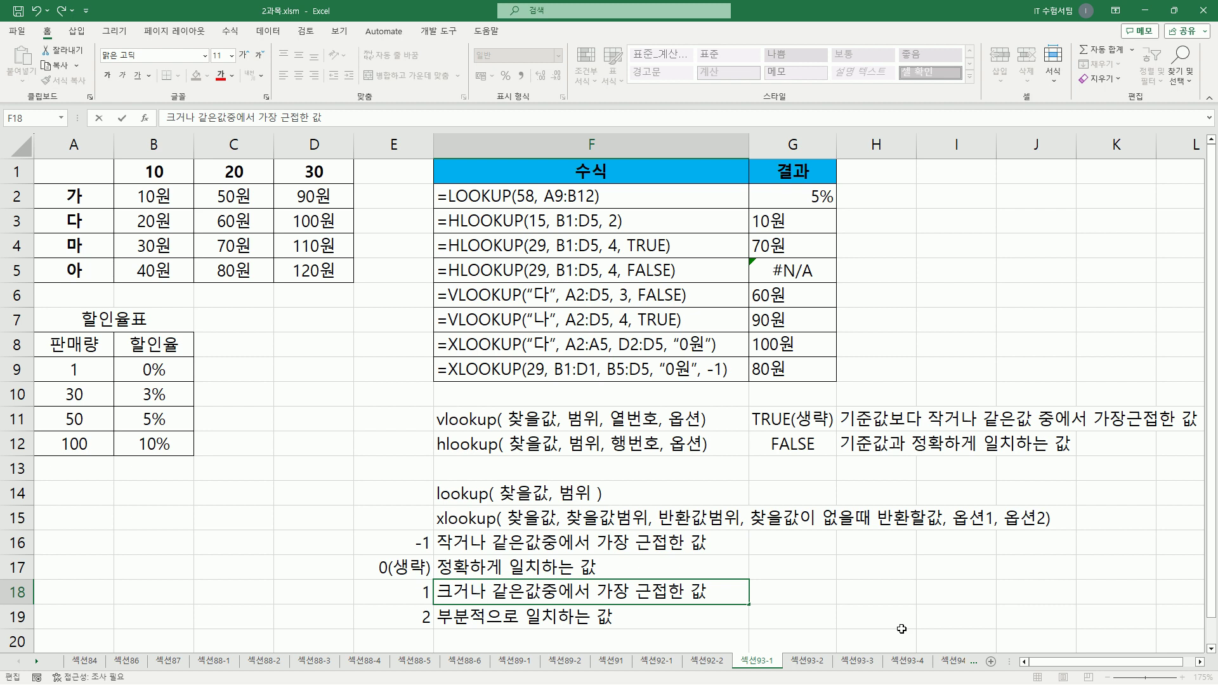
pyautogui.press('Home')
pyautogui.hotkey('ctrl', 'Return')
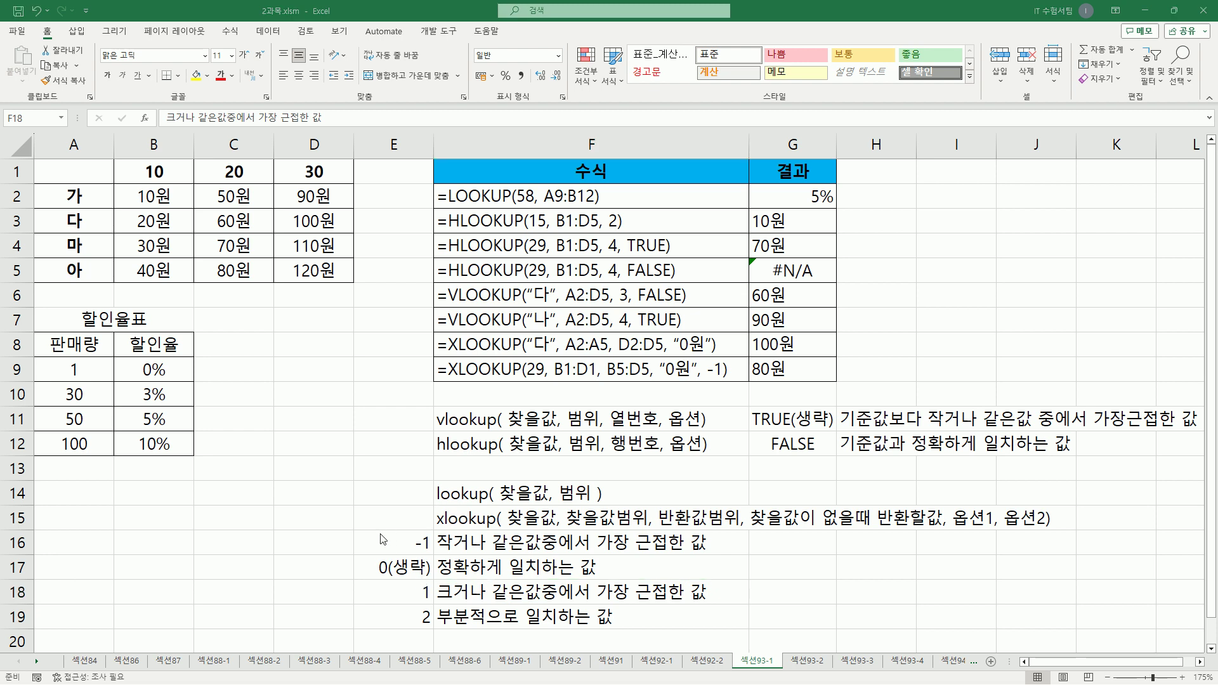
# Step: Relate the option list in E16:F19 to the 옵션1 argument of the xlookup syntax and point out the 옵션2 argument
pyautogui.moveTo(355, 529)
pyautogui.mouseDown()
pyautogui.moveTo(421, 632)
pyautogui.moveTo(744, 633)
pyautogui.mouseUp()
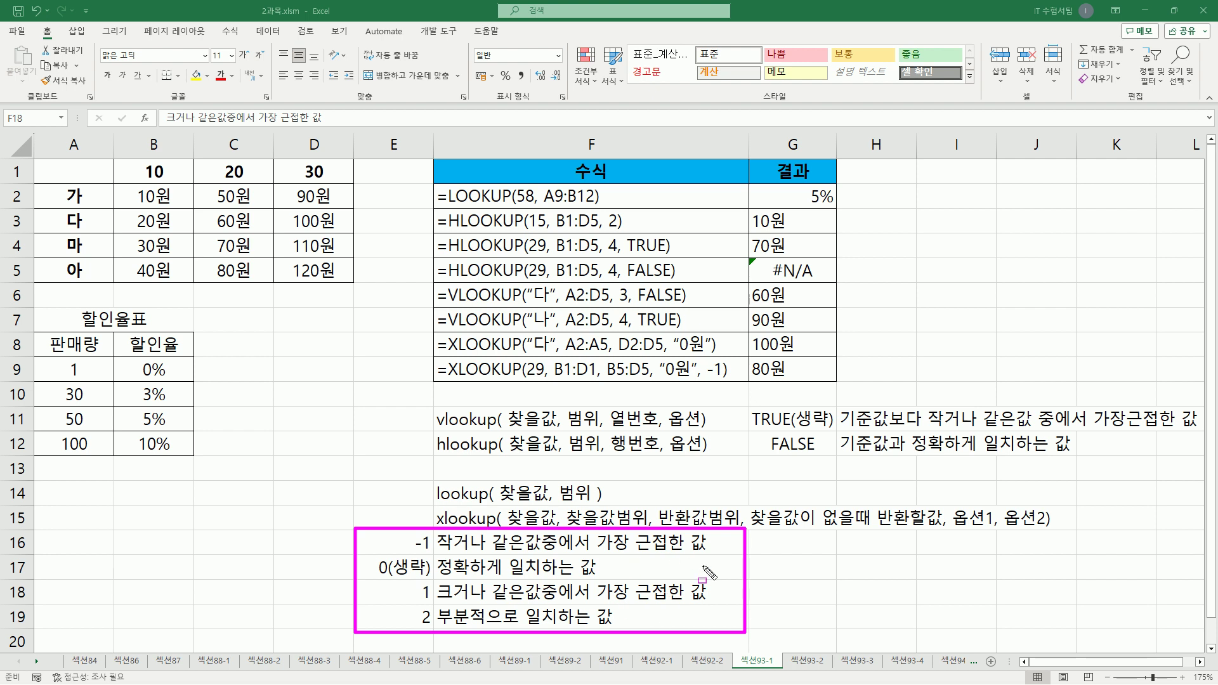
pyautogui.moveTo(951, 503)
pyautogui.mouseDown()
pyautogui.moveTo(967, 528)
pyautogui.moveTo(994, 530)
pyautogui.mouseUp()
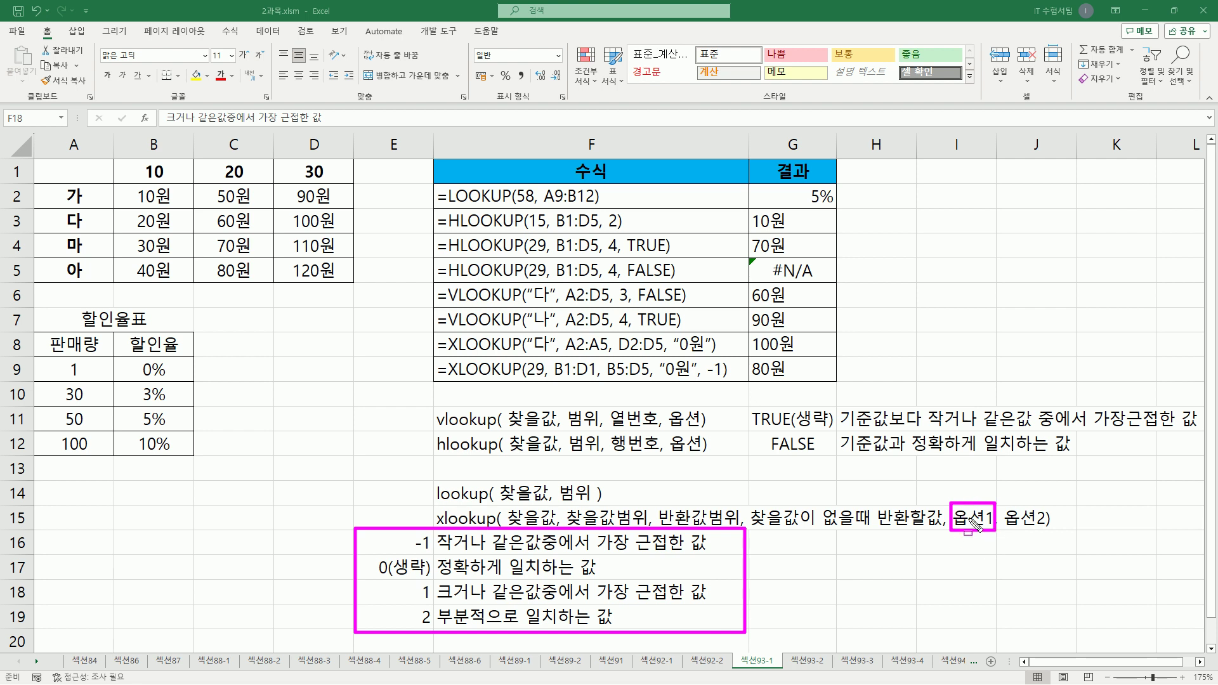
pyautogui.moveTo(1001, 532); pyautogui.dragTo(1051, 533)
pyautogui.press('Escape')
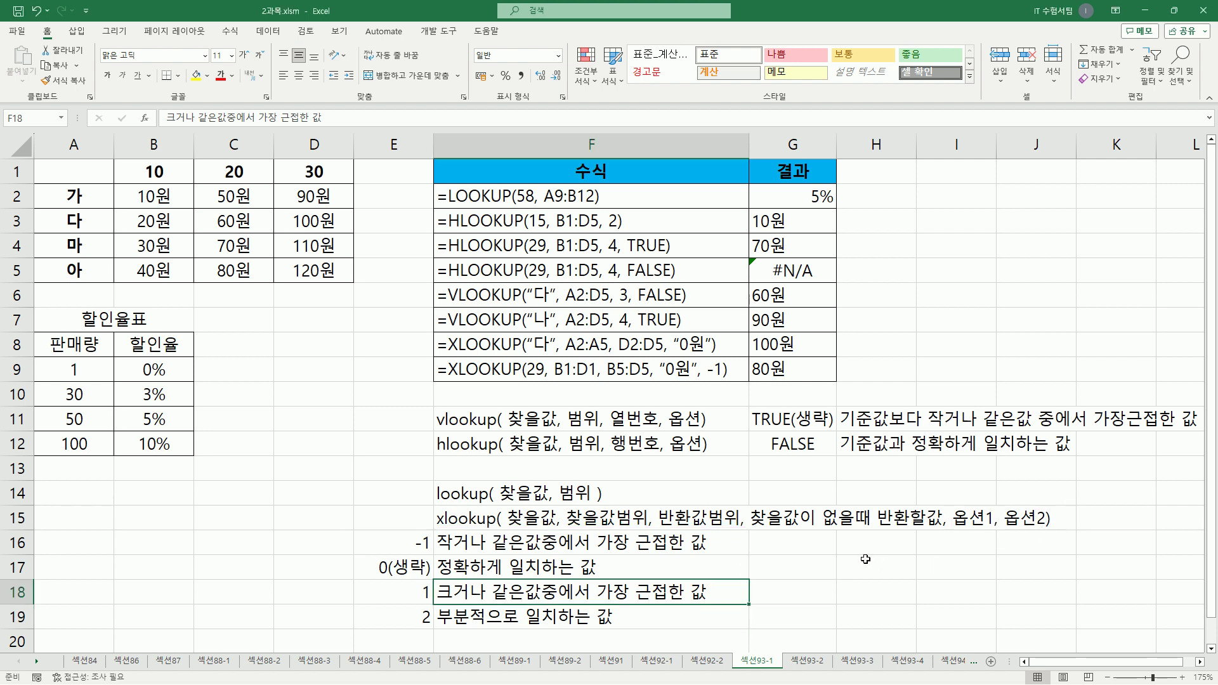
# Step: List the second option's values 1, -1, 2 and -2 in cells G16:G19
pyautogui.click(829, 543)
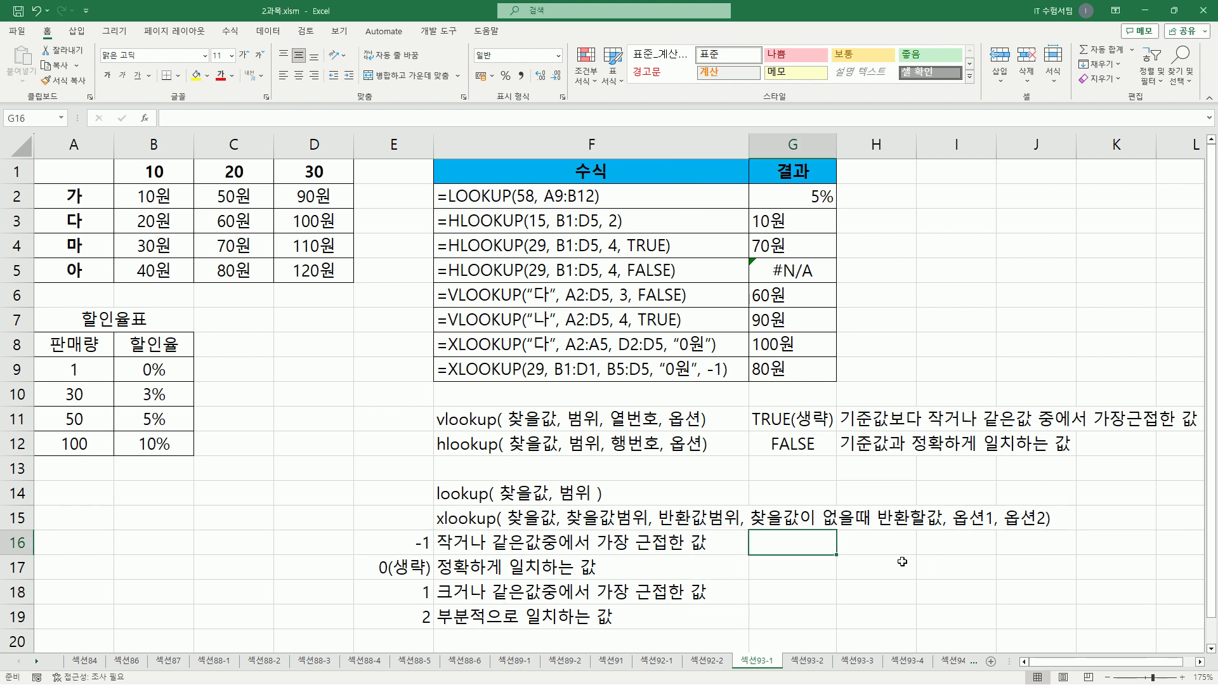
pyautogui.write('1')
pyautogui.press('Return')
pyautogui.write('-1')
pyautogui.press('Return')
pyautogui.write('2')
pyautogui.press('Return')
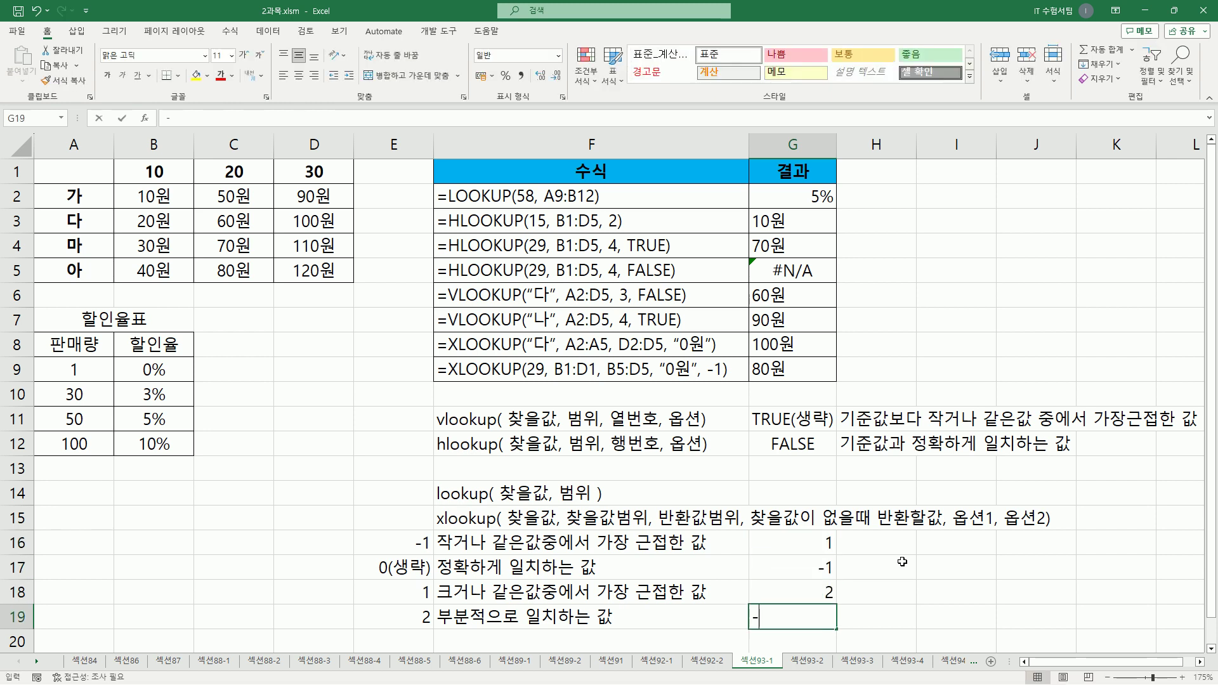
pyautogui.write('-2')
# Step: Extend the entry in cell G16 to "1(생략)" and right-align the option values in G16:G19
pyautogui.press('Up')
pyautogui.press('Right')
pyautogui.press('Left')
pyautogui.press('Up')
pyautogui.press('Up')
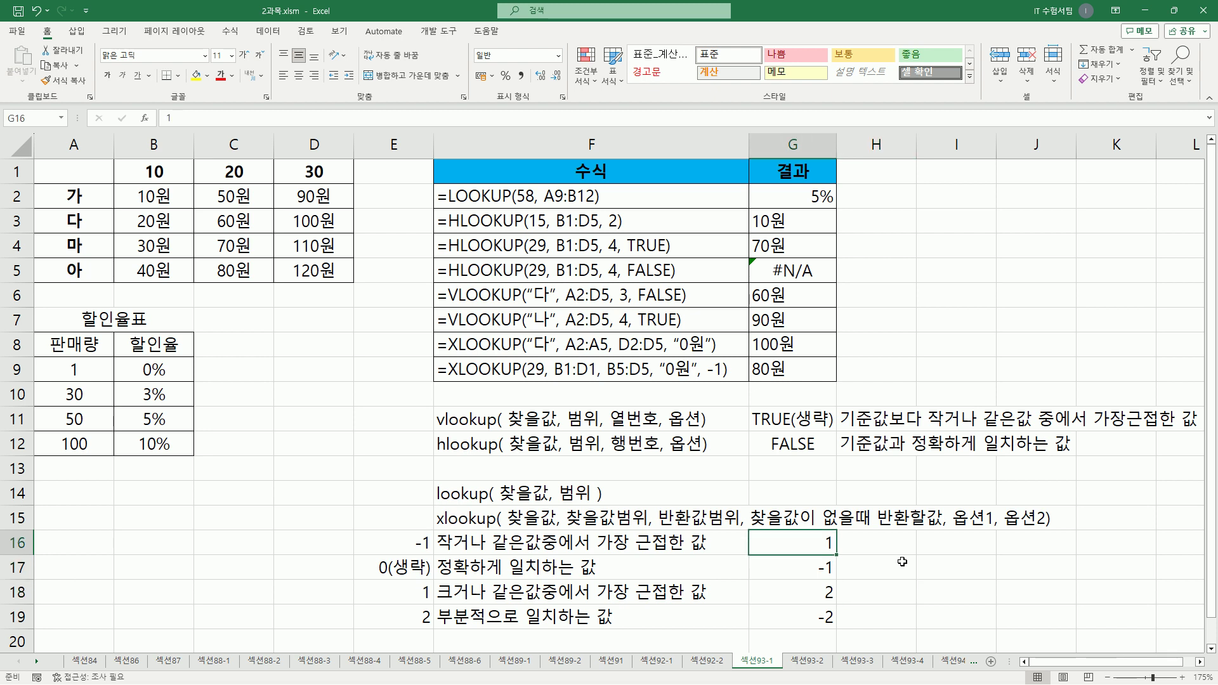
pyautogui.press('F2')
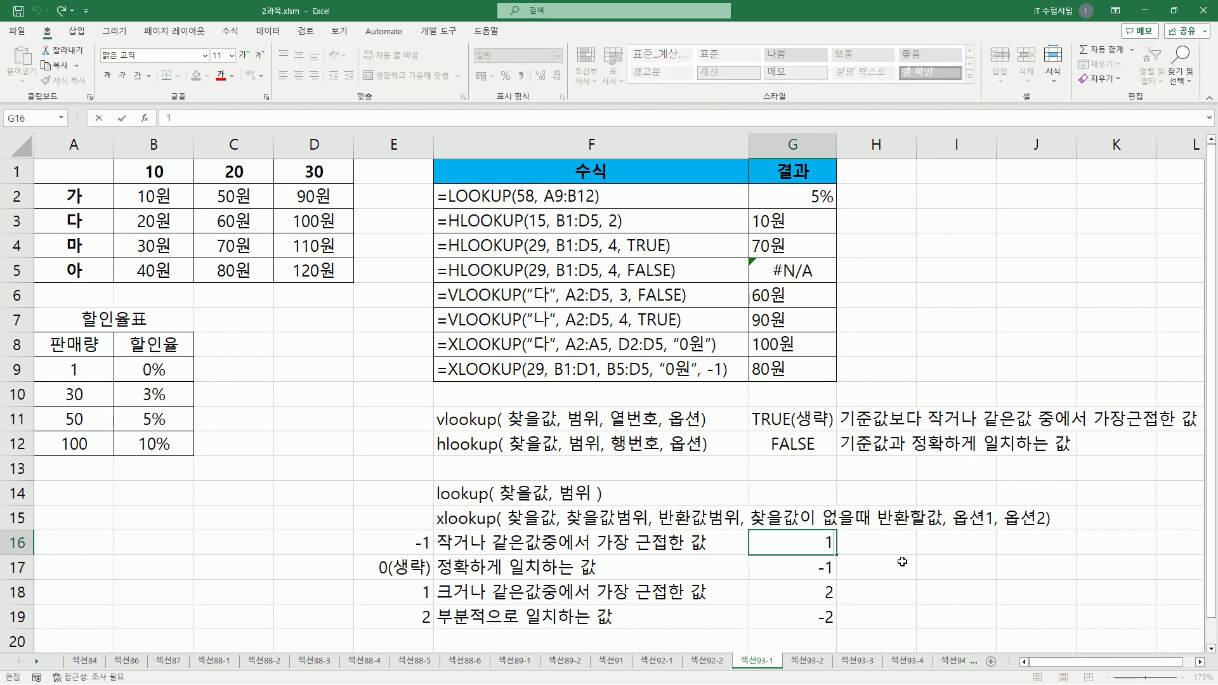
pyautogui.write('(생략)')
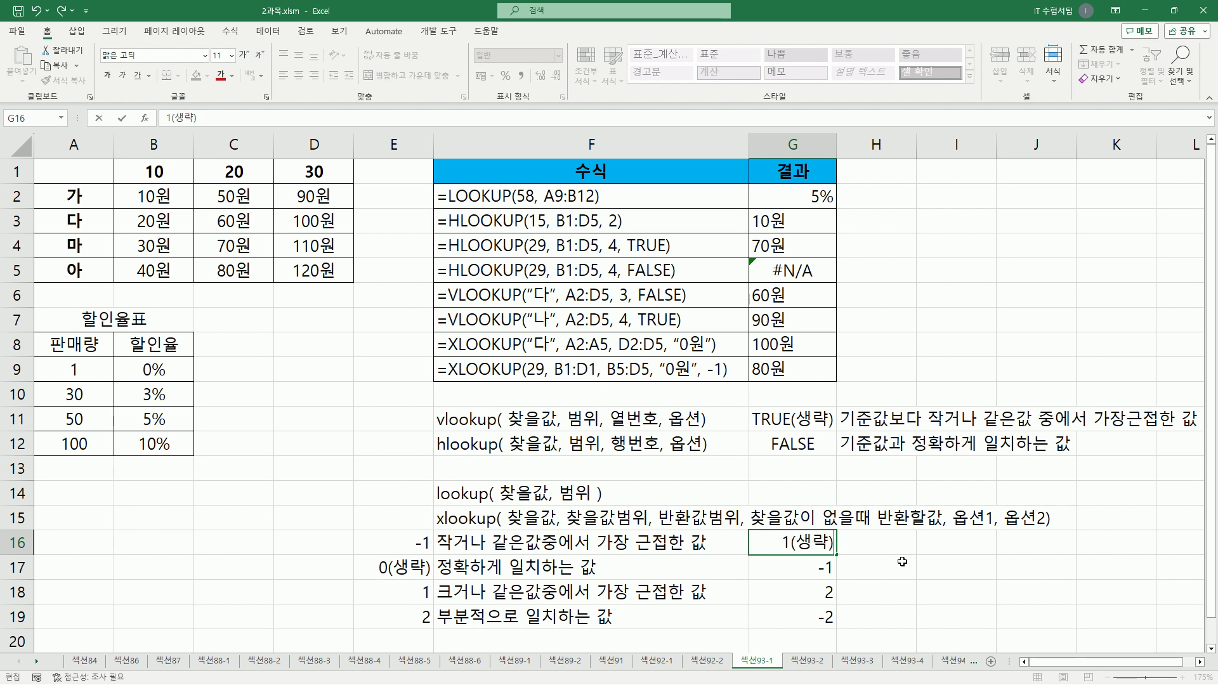
pyautogui.press('Return')
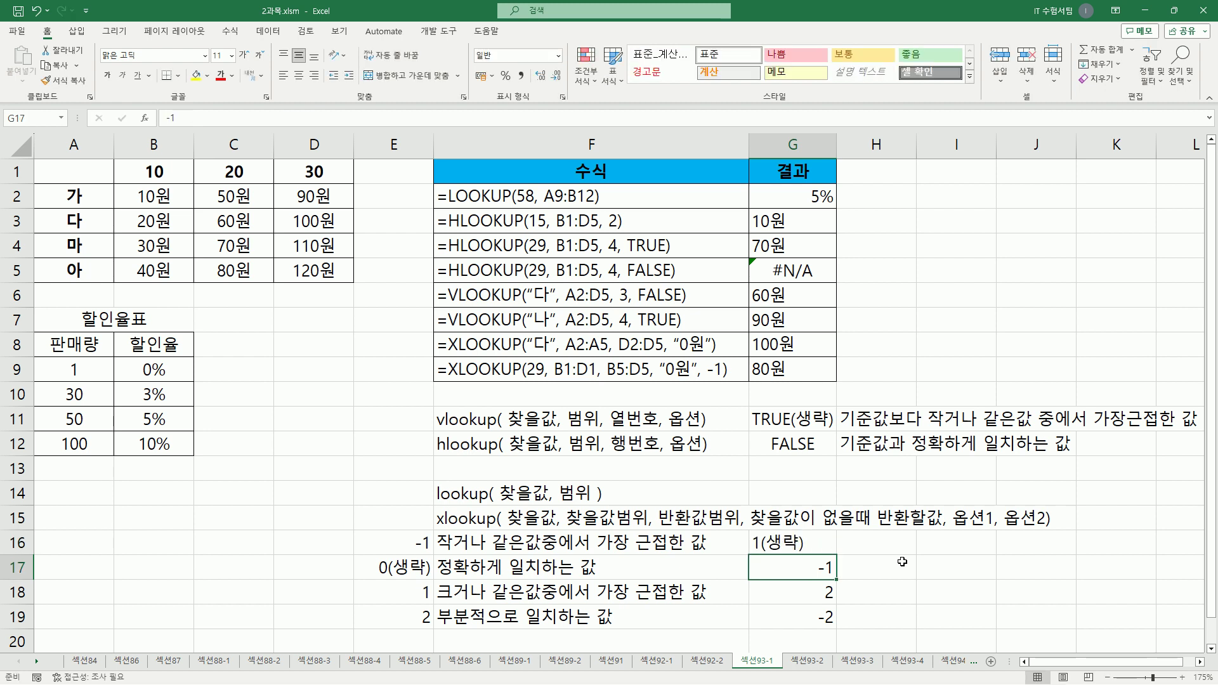
pyautogui.moveTo(816, 542); pyautogui.dragTo(818, 610)
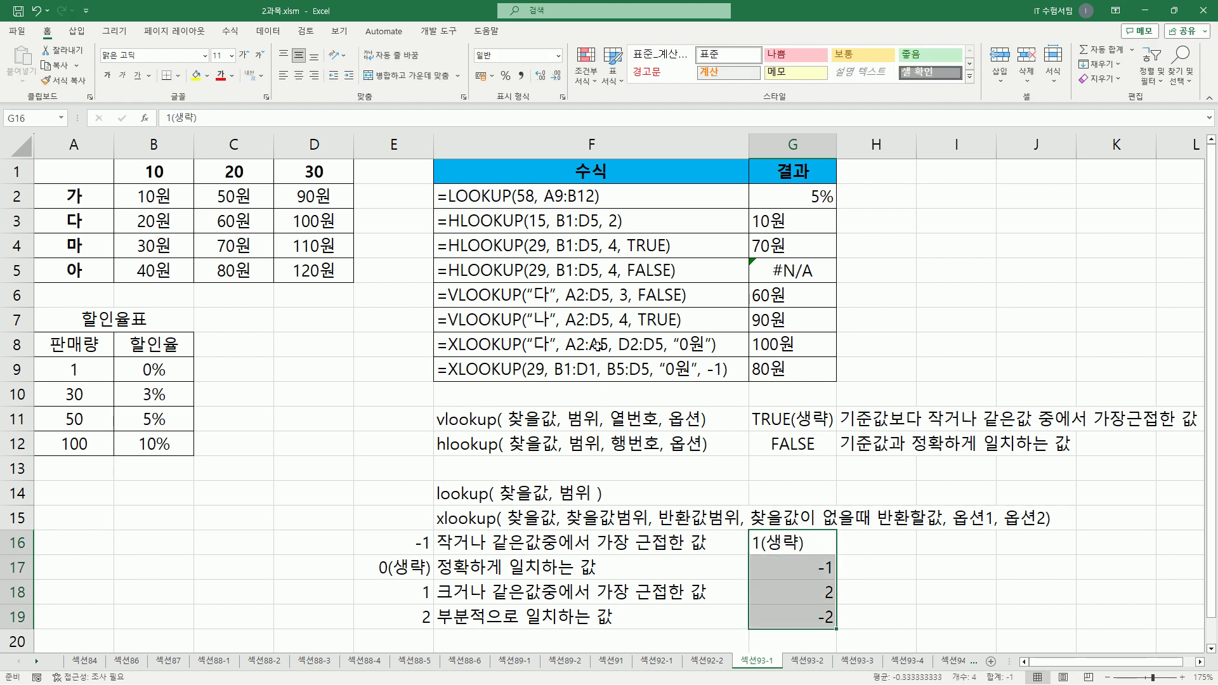
pyautogui.click(315, 78)
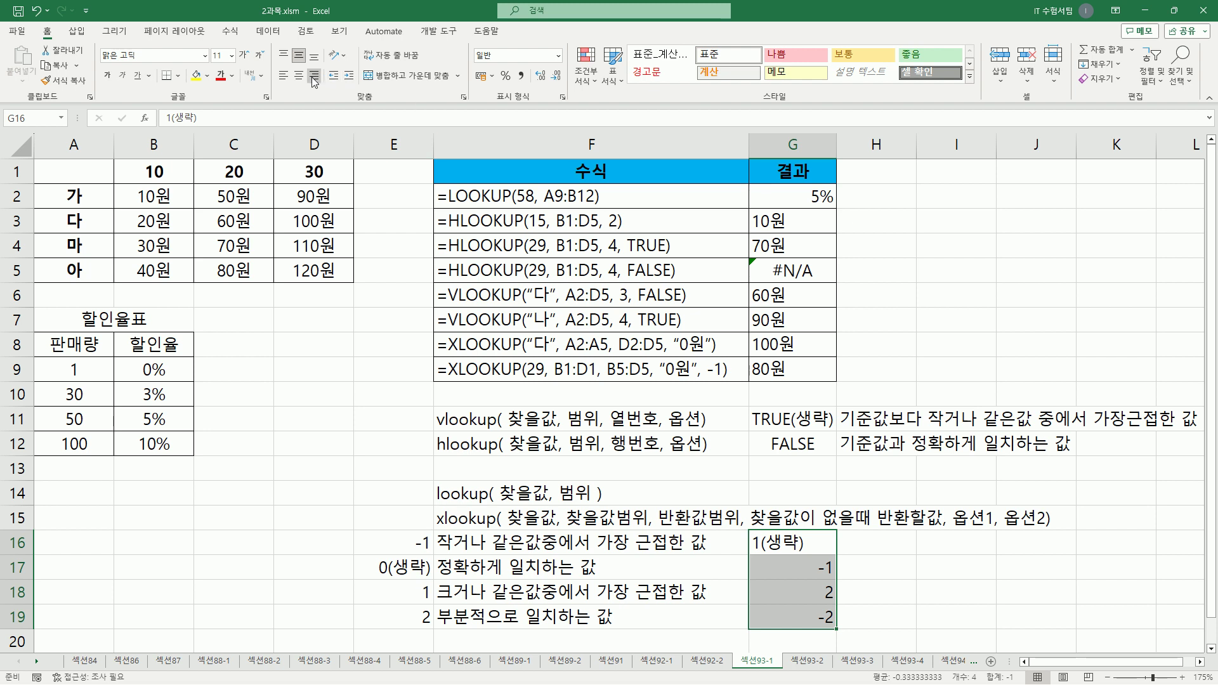
# Step: Enter the explanation "첫번째항목부터 검색" for option 1(생략) in cell H16
pyautogui.click(876, 549)
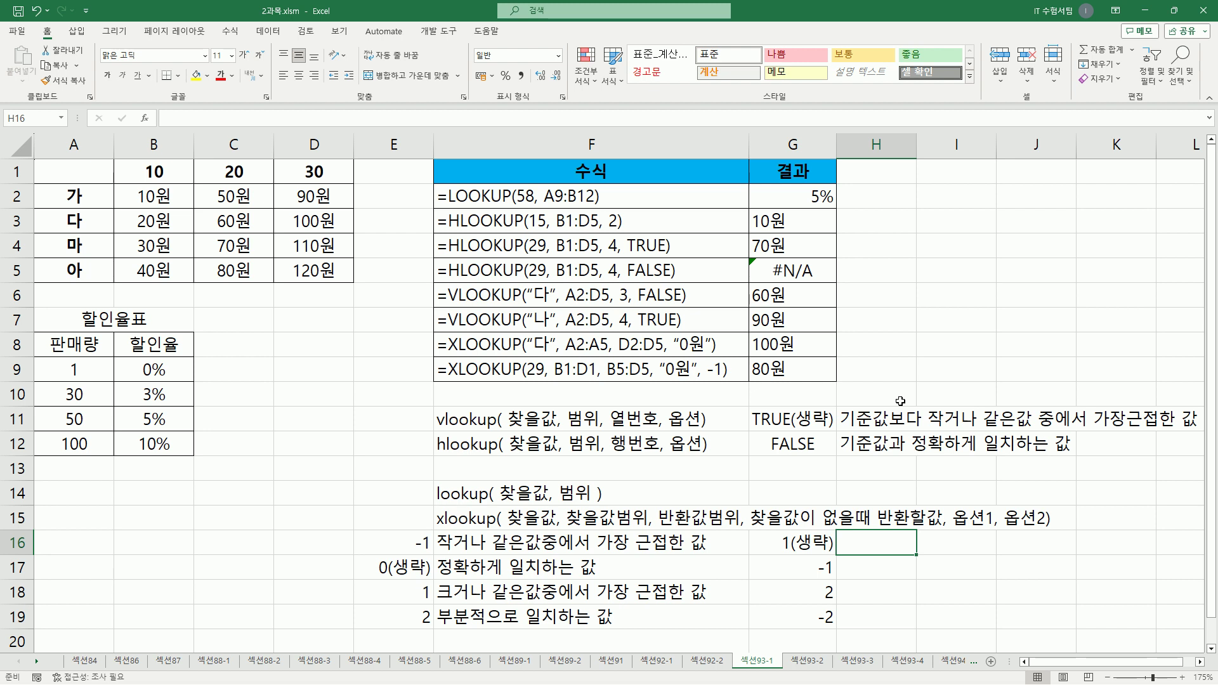
pyautogui.write('첫')
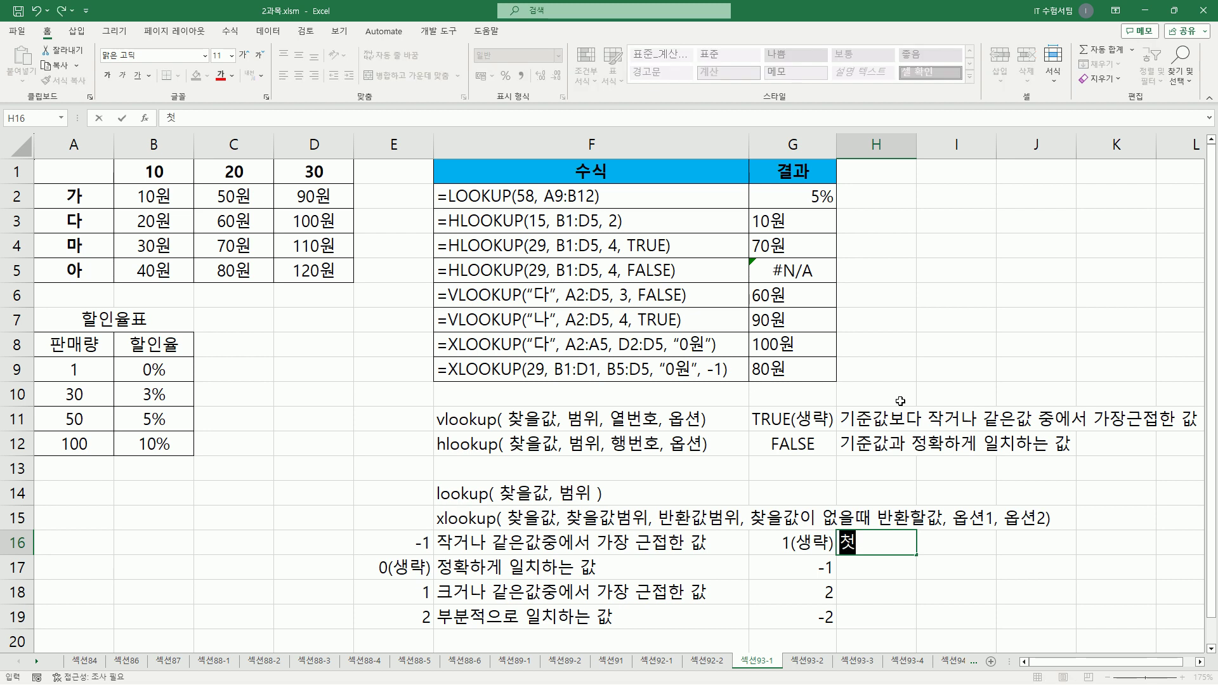
pyautogui.write('번째항보')
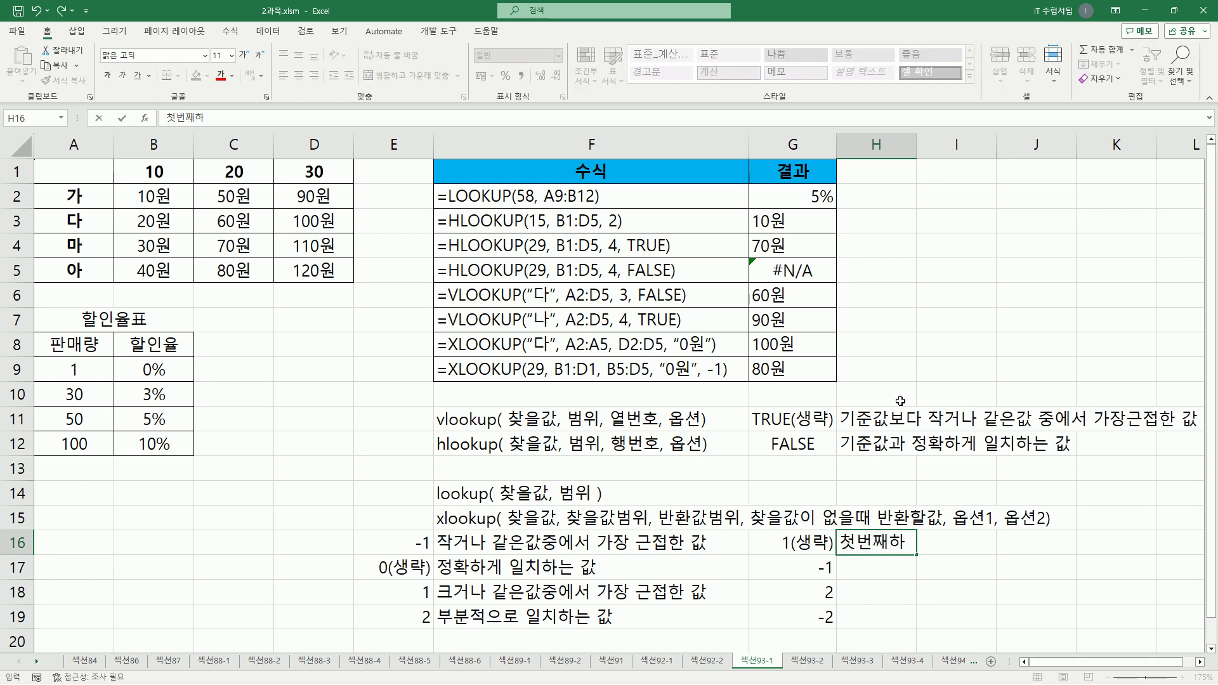
pyautogui.write('목부터 감')
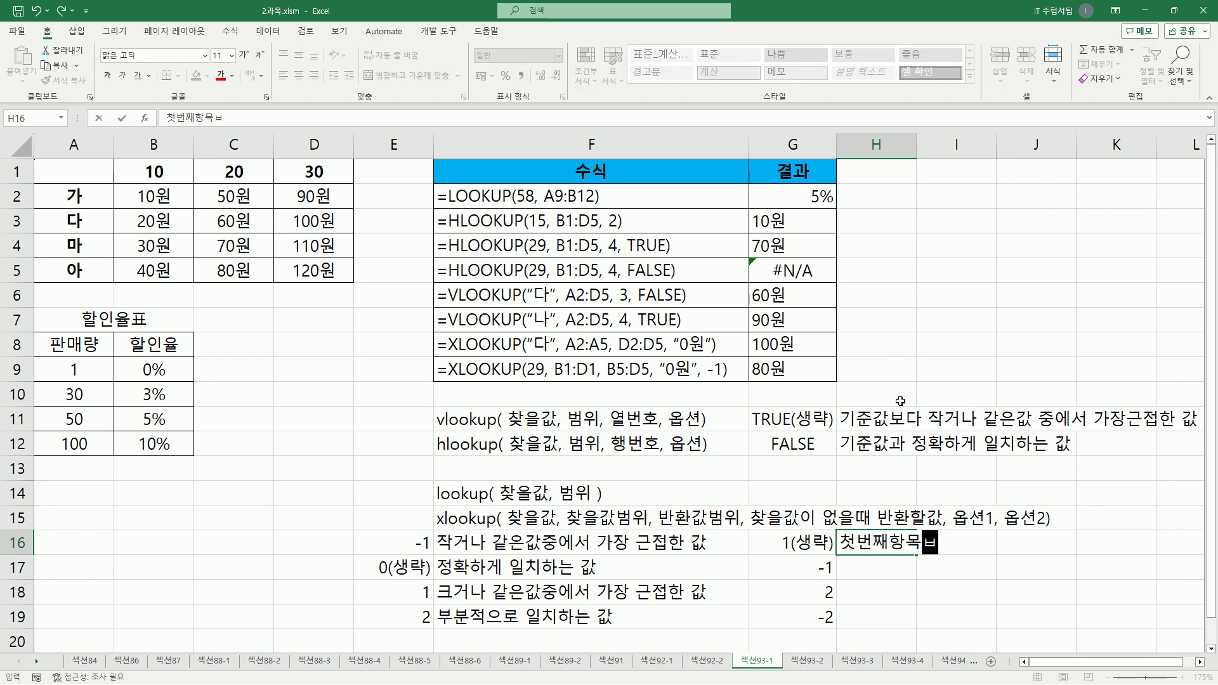
pyautogui.press('BackSpace')
pyautogui.write('검색')
pyautogui.press('Return')
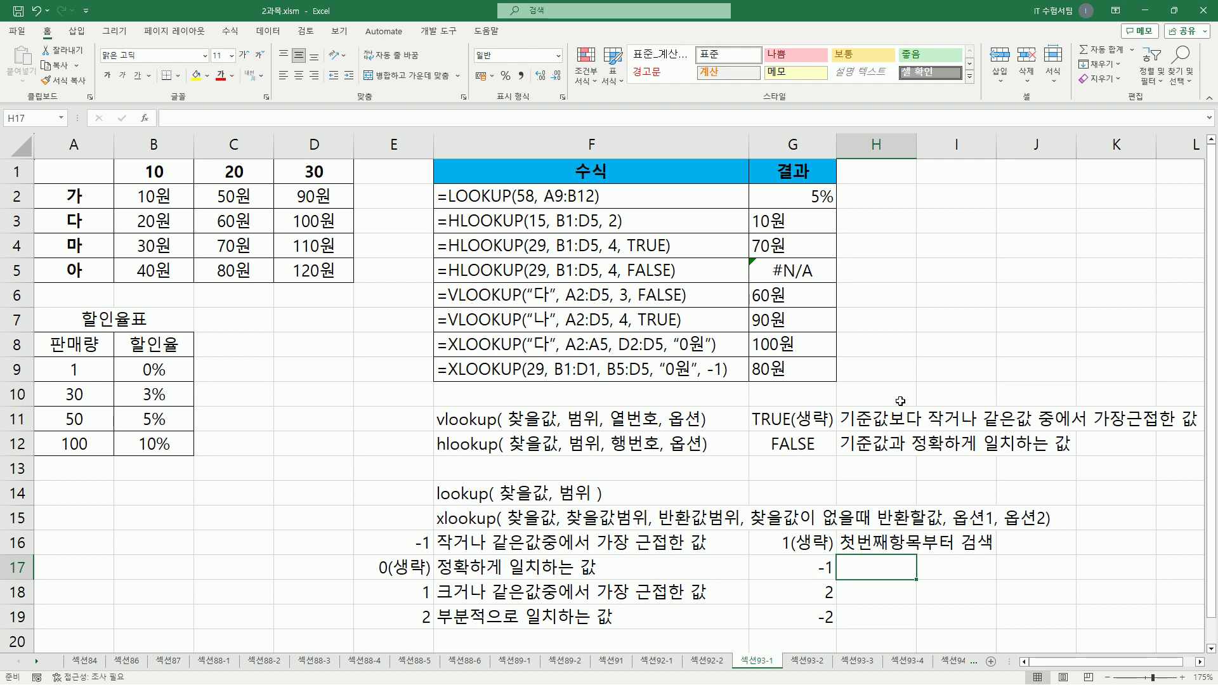
# Step: Enter the explanation "마지막항목부터 검색" for option -1 in cell H17
pyautogui.write('마')
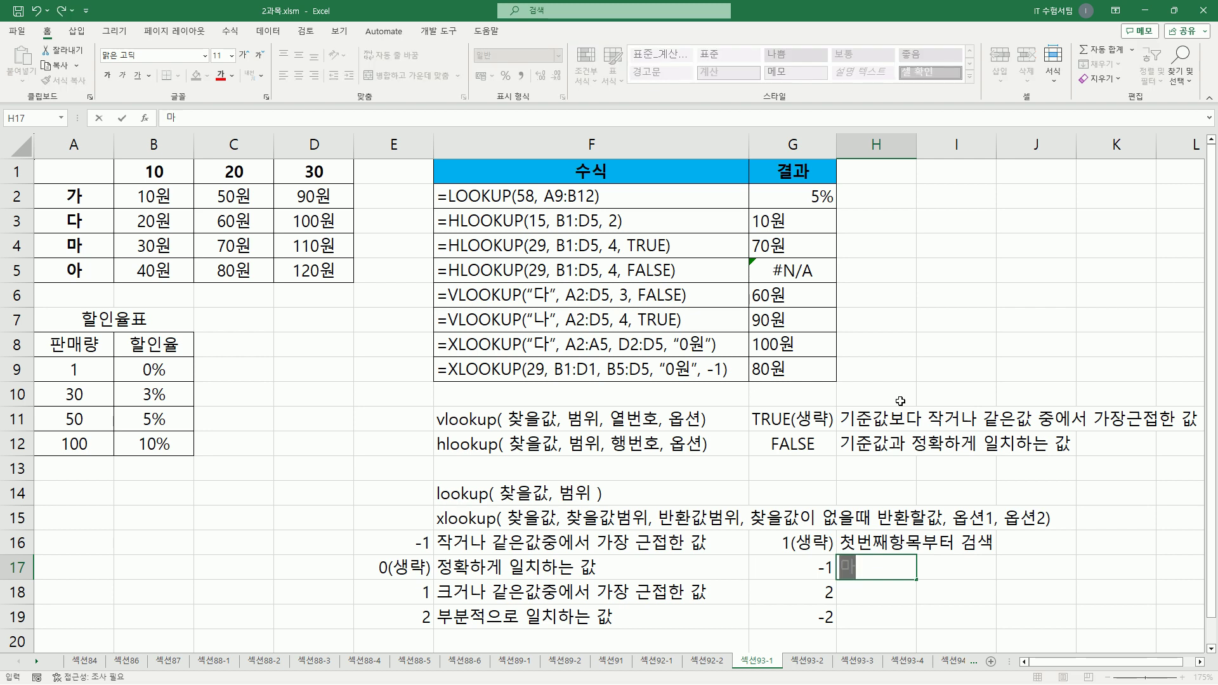
pyautogui.write('지마막항부')
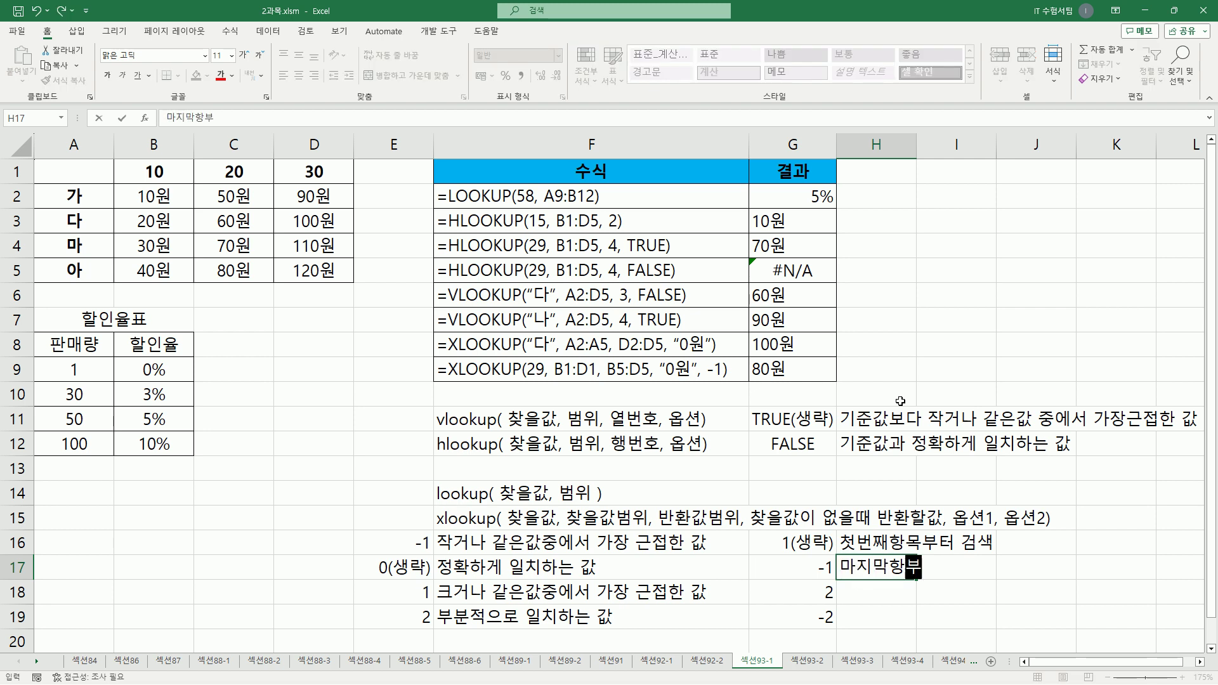
pyautogui.write('목부터 가')
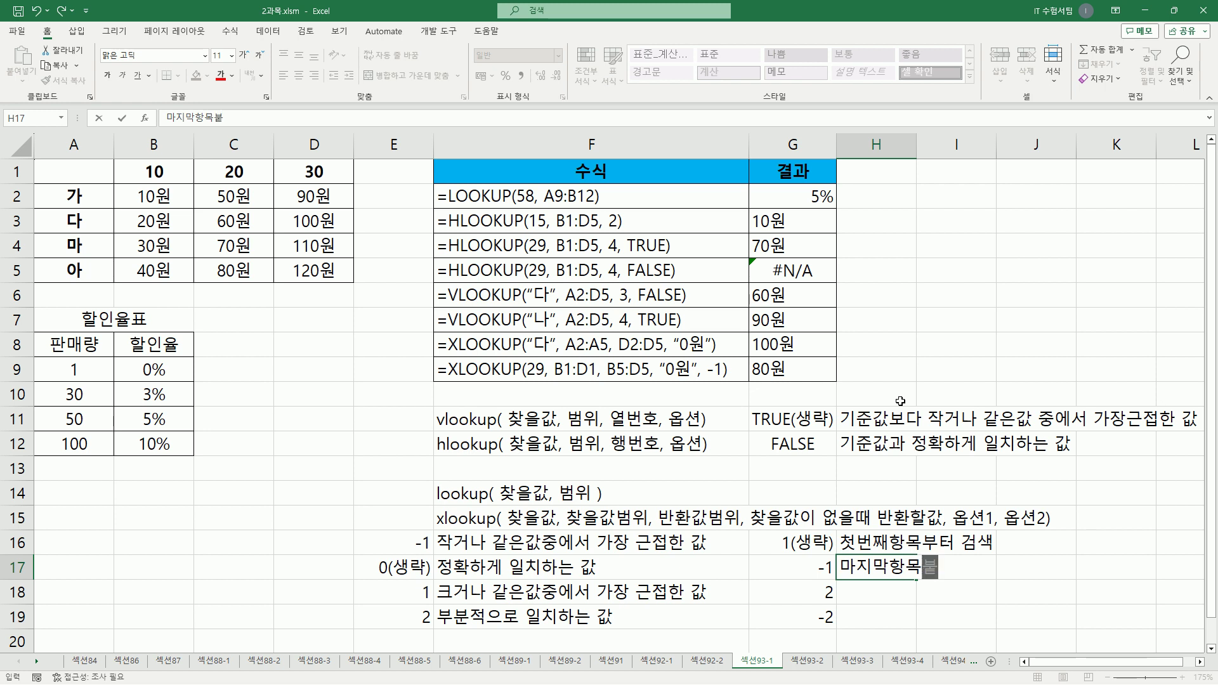
pyautogui.write('색')
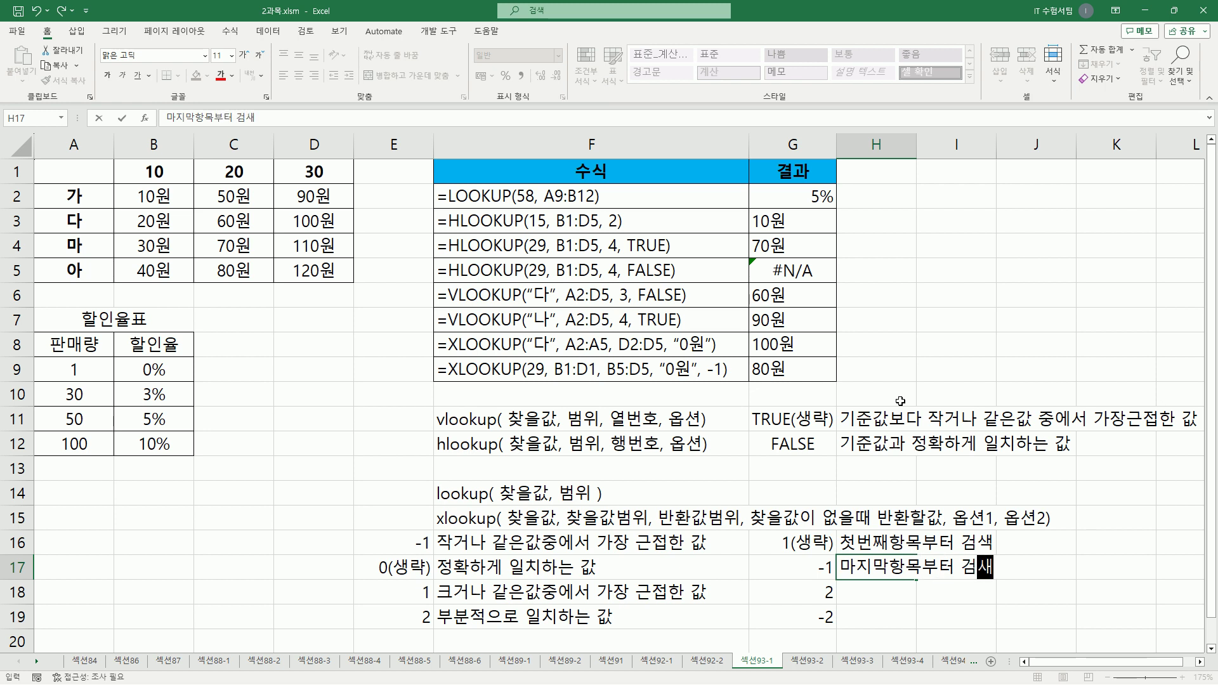
pyautogui.press('Return')
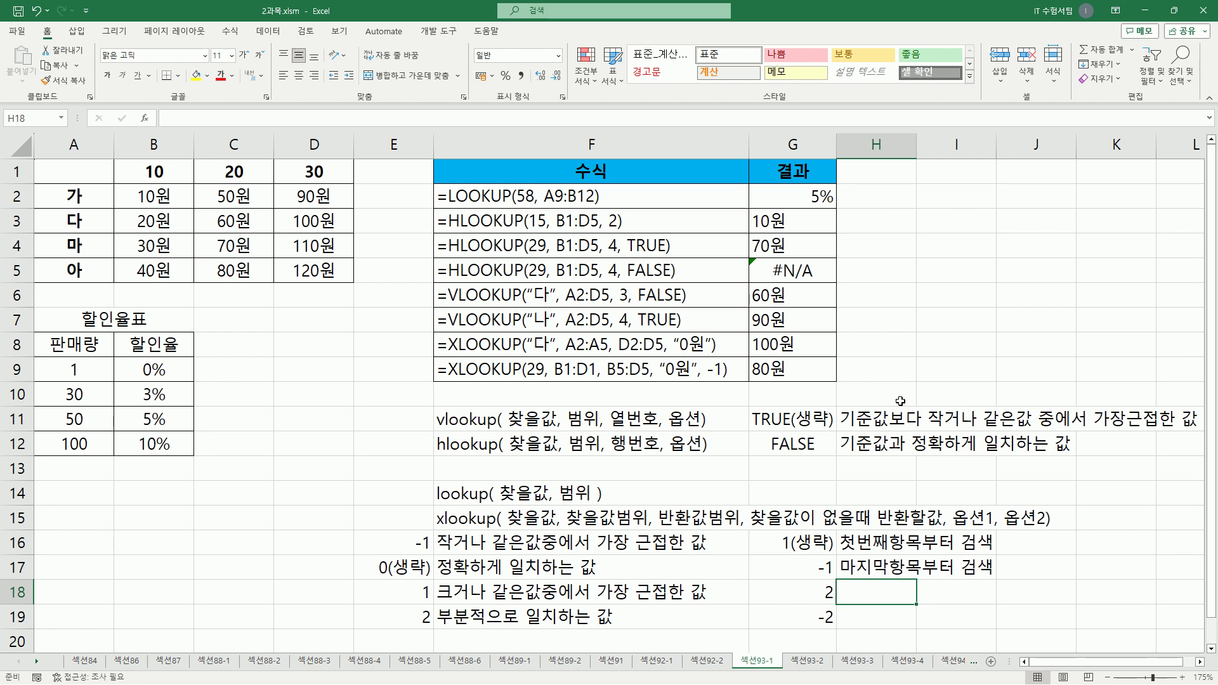
# Step: Enter the explanation "오름차순으로 정렬된 범위에서 검색" for option 2 in cell H18
pyautogui.write('오름')
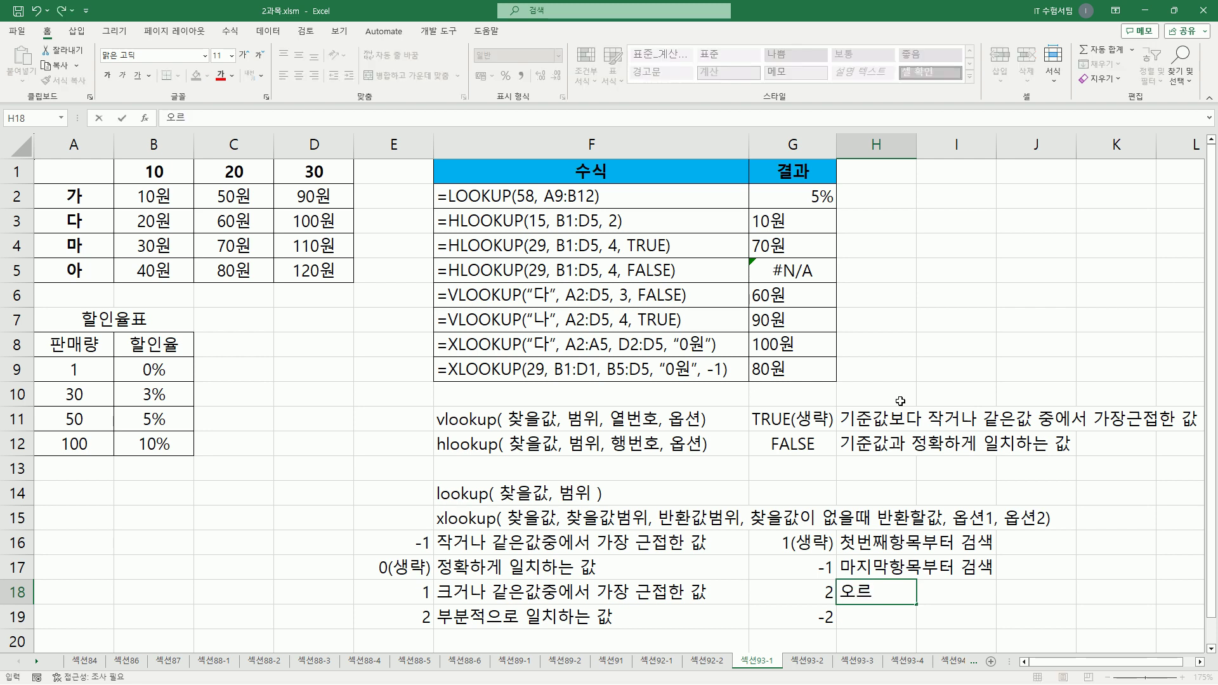
pyautogui.write('차순으로 정')
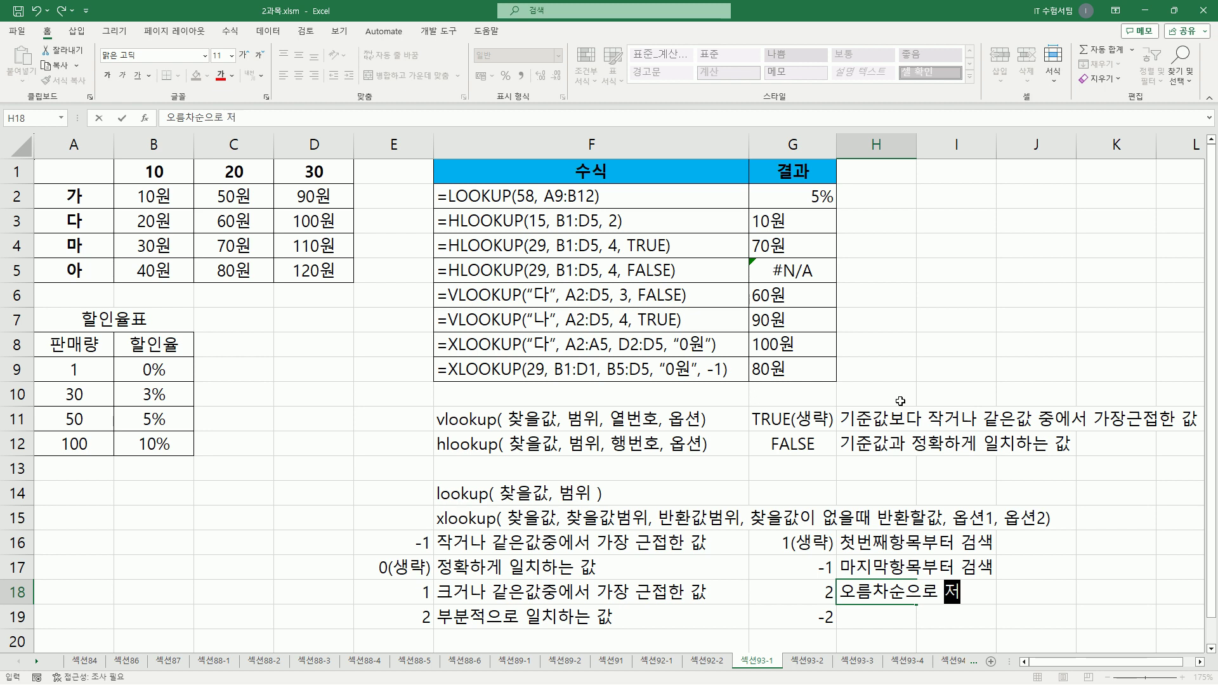
pyautogui.write('렬된 범윙')
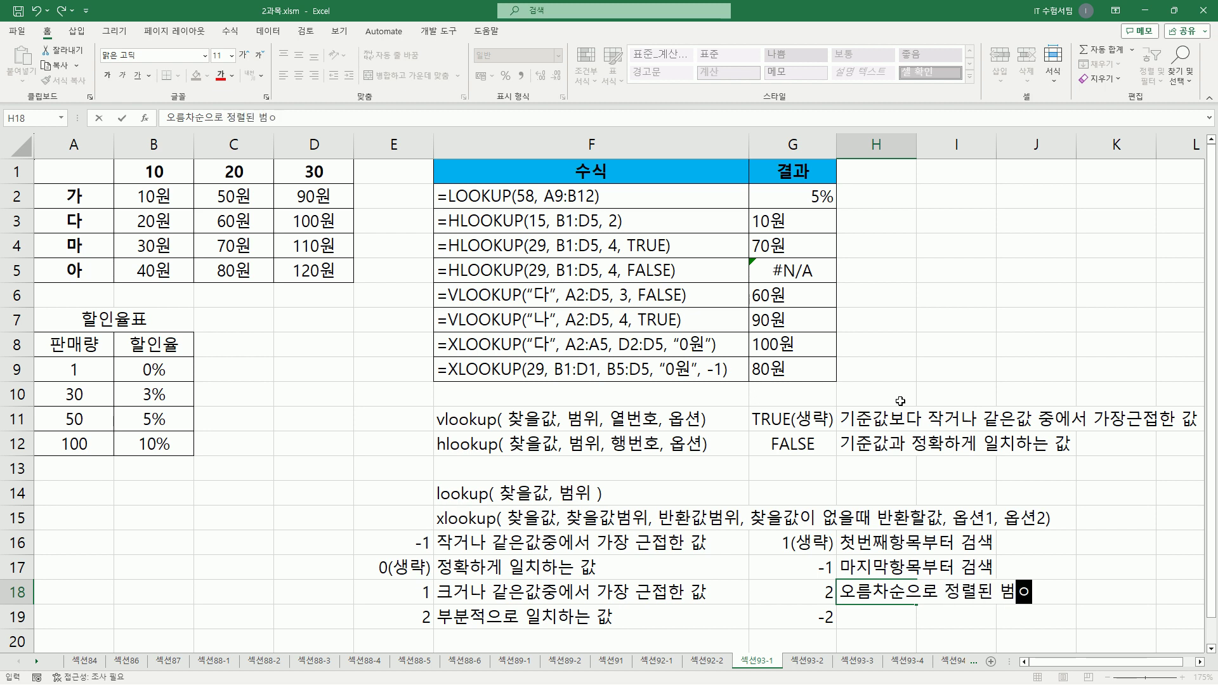
pyautogui.write('애')
pyautogui.press('BackSpace')
pyautogui.write('에서 ㄱ')
pyautogui.write('검색')
pyautogui.press('Return')
# Step: Copy the explanation from H18 to H19 and change it to "내림차순으로 정렬된 범위에서 검색" for option -2
pyautogui.press('Up')
pyautogui.hotkey('ctrl', 'c')
pyautogui.press('Down')
pyautogui.hotkey('ctrl', 'v')
pyautogui.press('Escape')
pyautogui.press('F2')
pyautogui.press('Home')
pyautogui.hotkey('shift', 'Right')
pyautogui.hotkey('shift', 'Right')
pyautogui.write('내림')
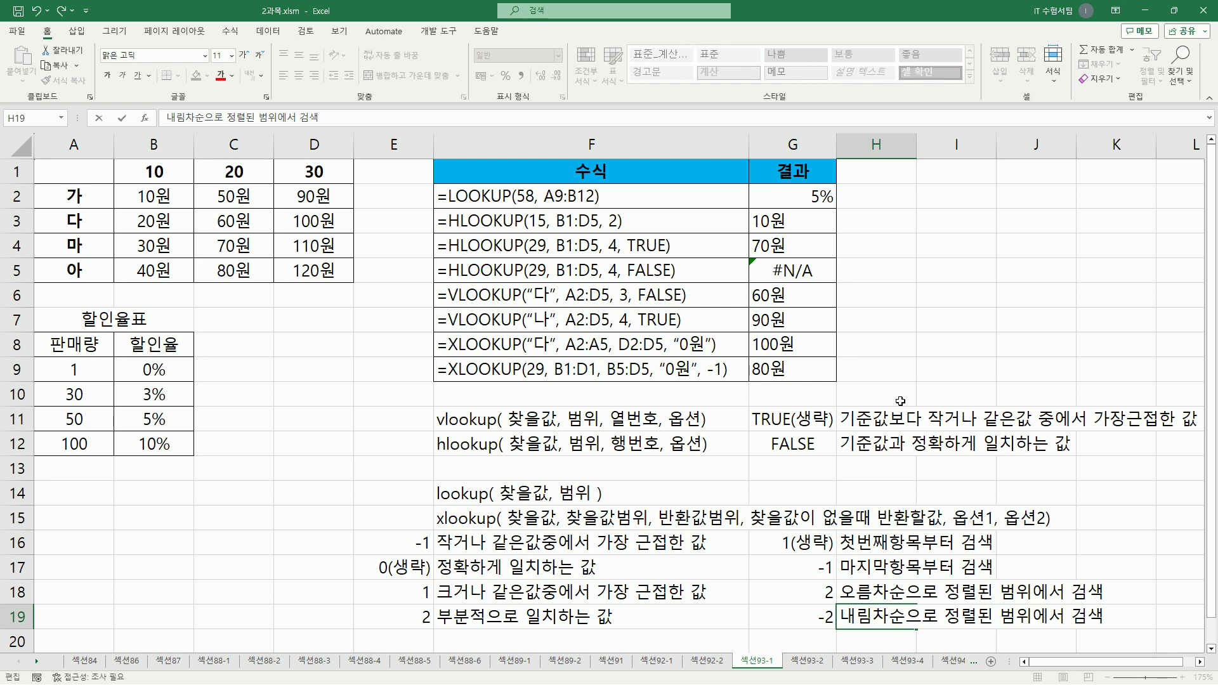
pyautogui.hotkey('ctrl', 'Return')
# Step: Compare the option values in E16:E19 and G16:G19 with the 옵션1 and 옵션2 arguments in the xlookup syntax
pyautogui.scroll(-1, 900, 400)
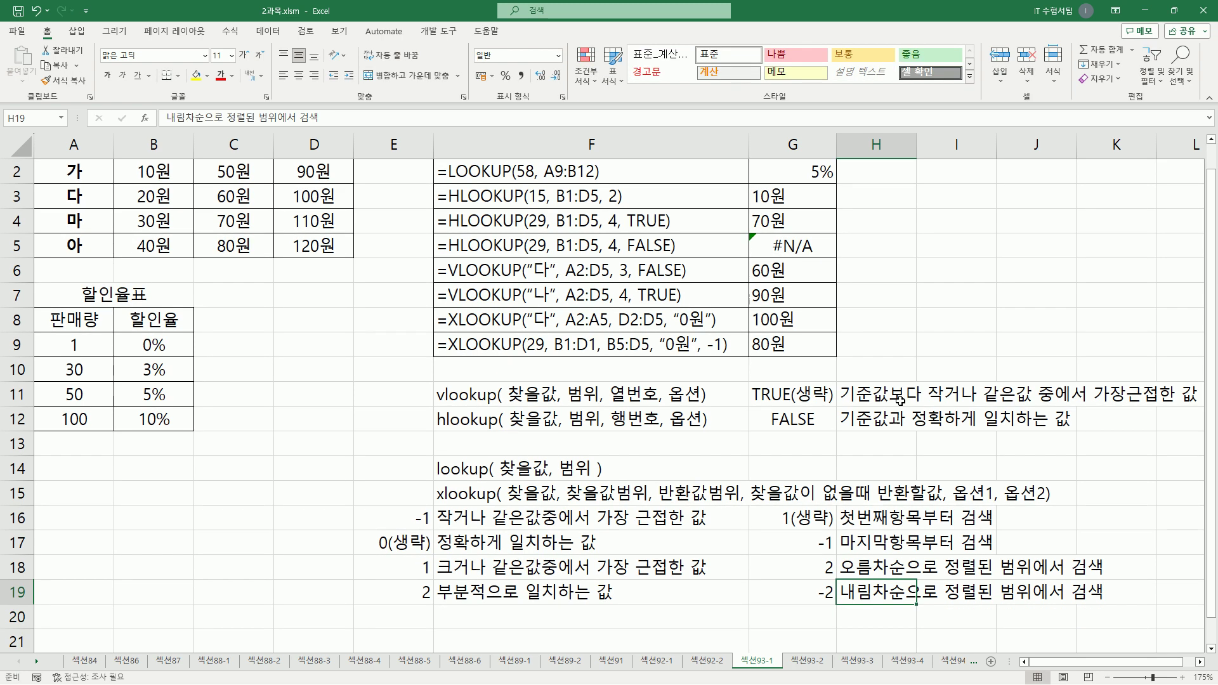
pyautogui.scroll(1, 899, 400)
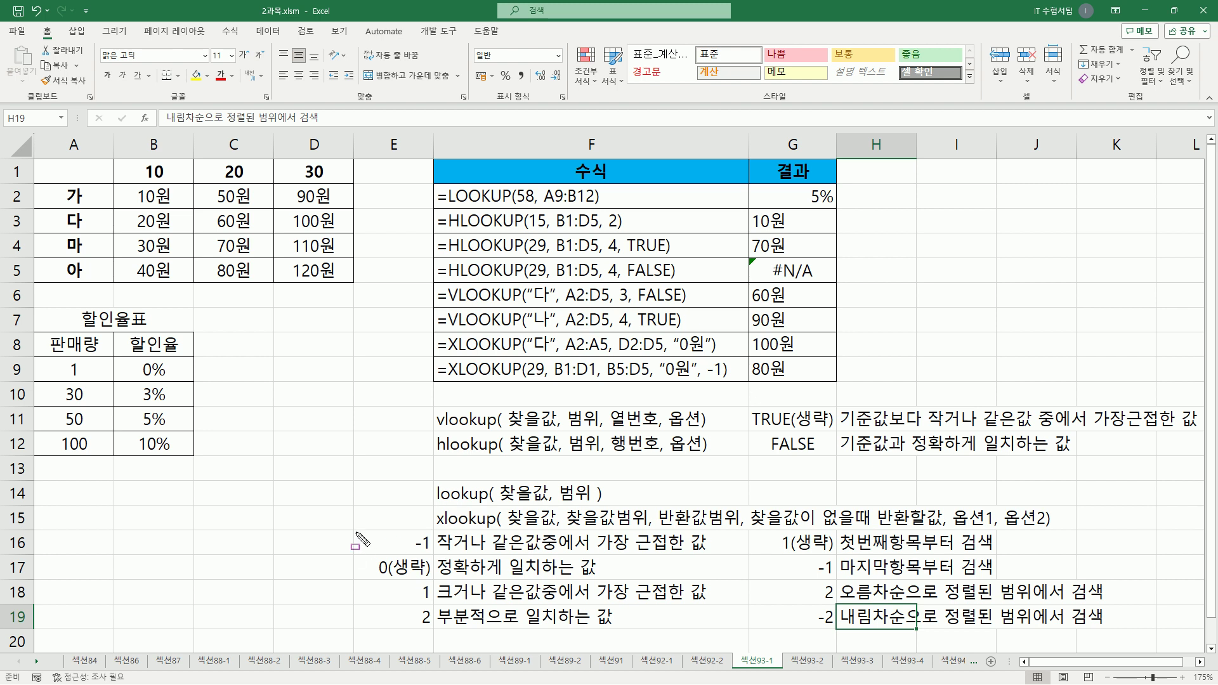
pyautogui.moveTo(354, 531); pyautogui.dragTo(436, 629)
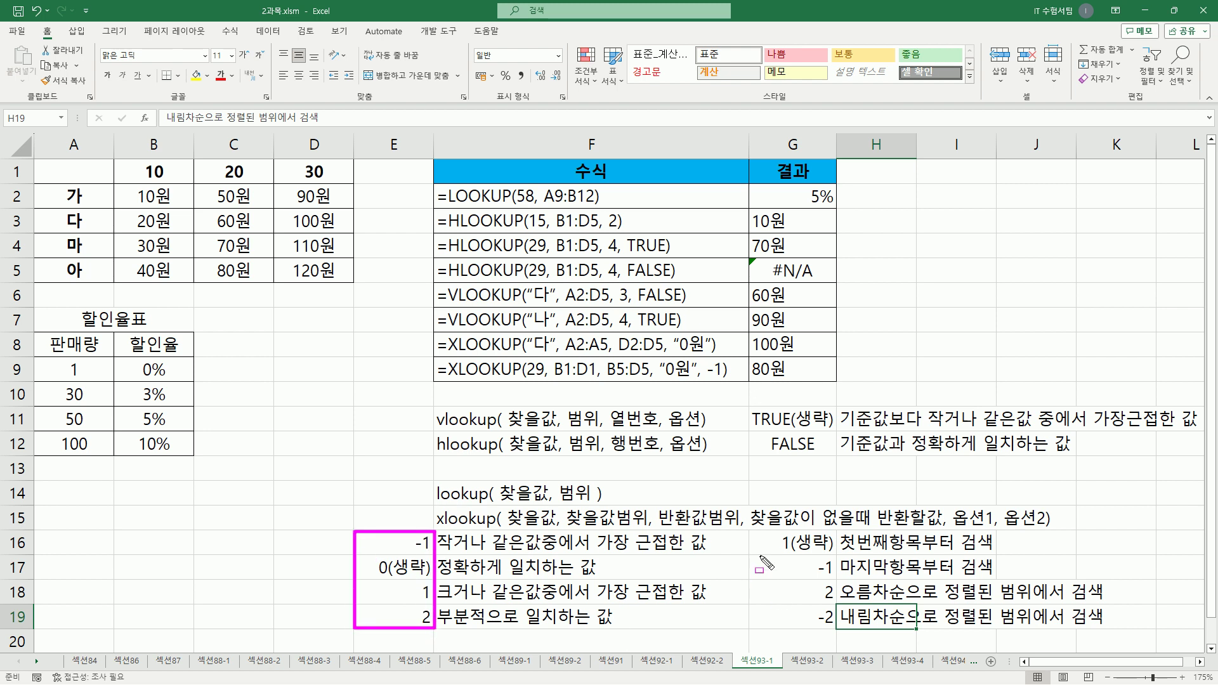
pyautogui.moveTo(764, 530); pyautogui.dragTo(836, 629)
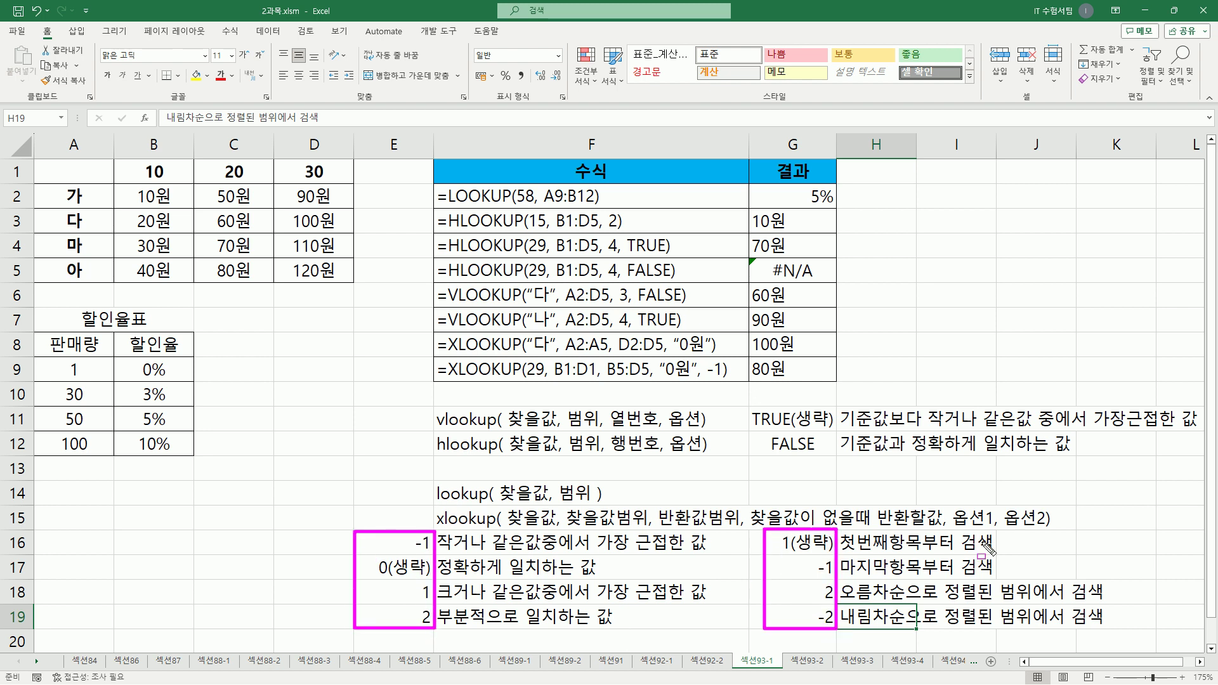
pyautogui.moveTo(955, 529); pyautogui.dragTo(1040, 529)
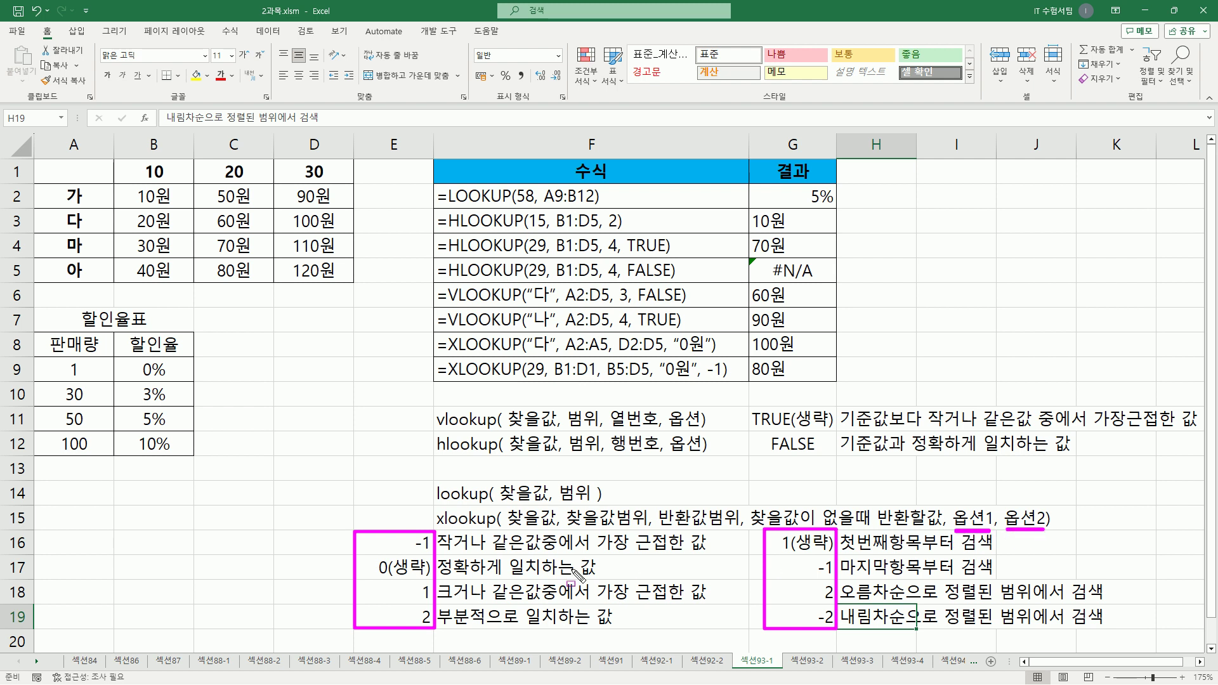
# Step: Trace how =LOOKUP(58, A9:B12) in F2 searches the quantities in A9:A12 and picks its discount rate from column B
pyautogui.press('Escape')
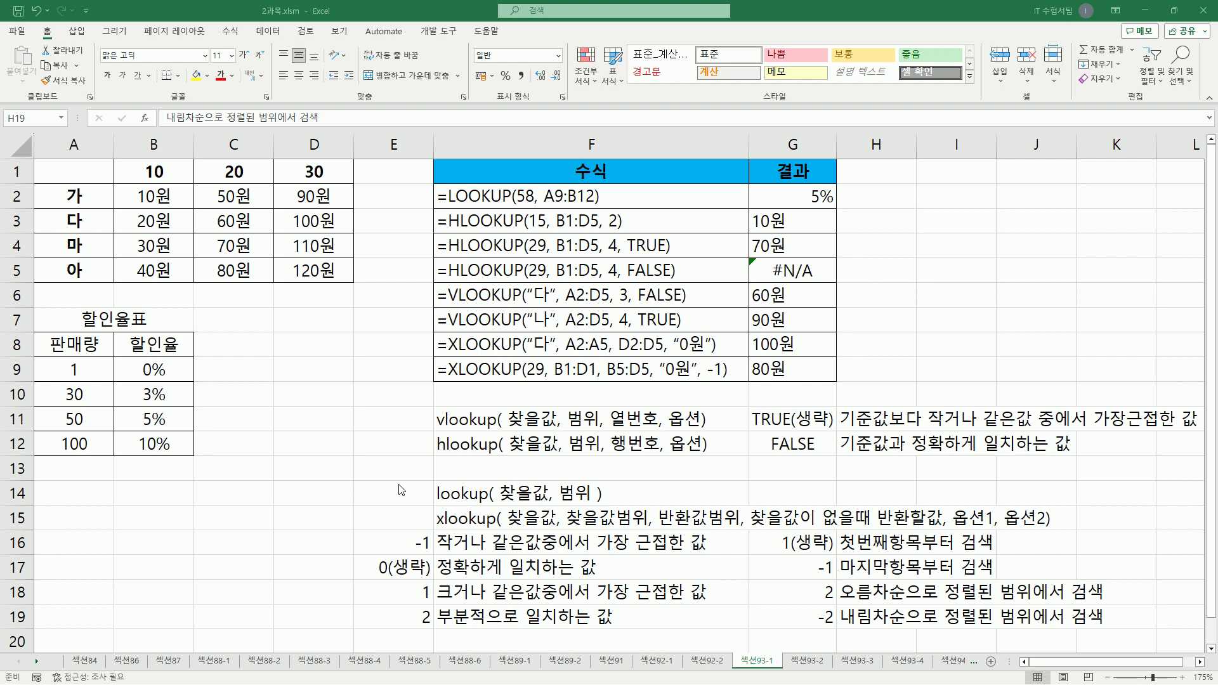
pyautogui.press('Up')
pyautogui.press('Left')
pyautogui.press('Left')
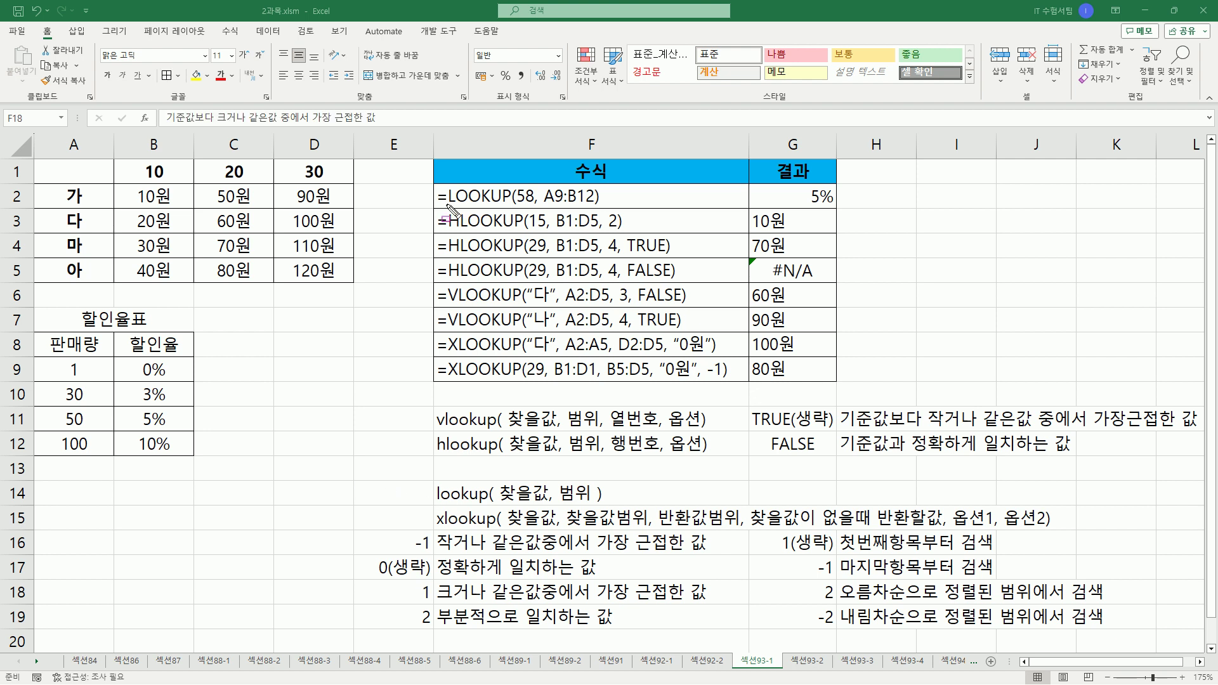
pyautogui.moveTo(447, 205); pyautogui.dragTo(504, 205)
pyautogui.moveTo(515, 183); pyautogui.dragTo(537, 206)
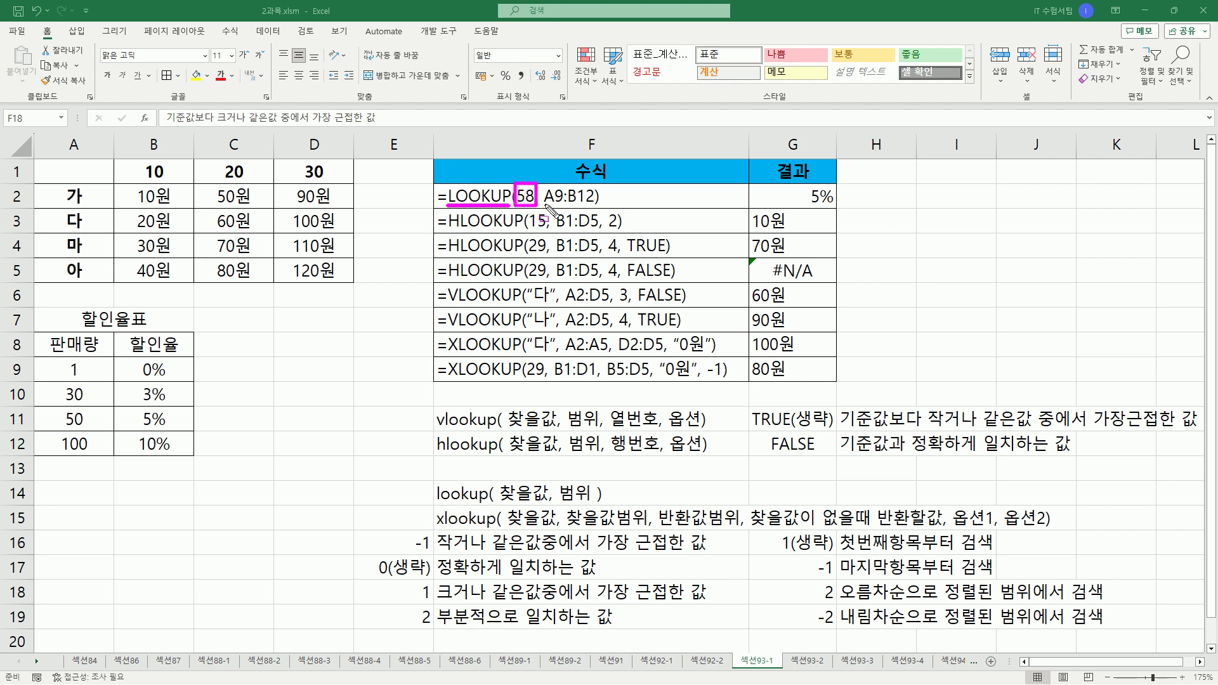
pyautogui.moveTo(544, 205); pyautogui.dragTo(593, 205)
pyautogui.moveTo(37, 359)
pyautogui.mouseDown()
pyautogui.moveTo(71, 457)
pyautogui.moveTo(193, 459)
pyautogui.mouseUp()
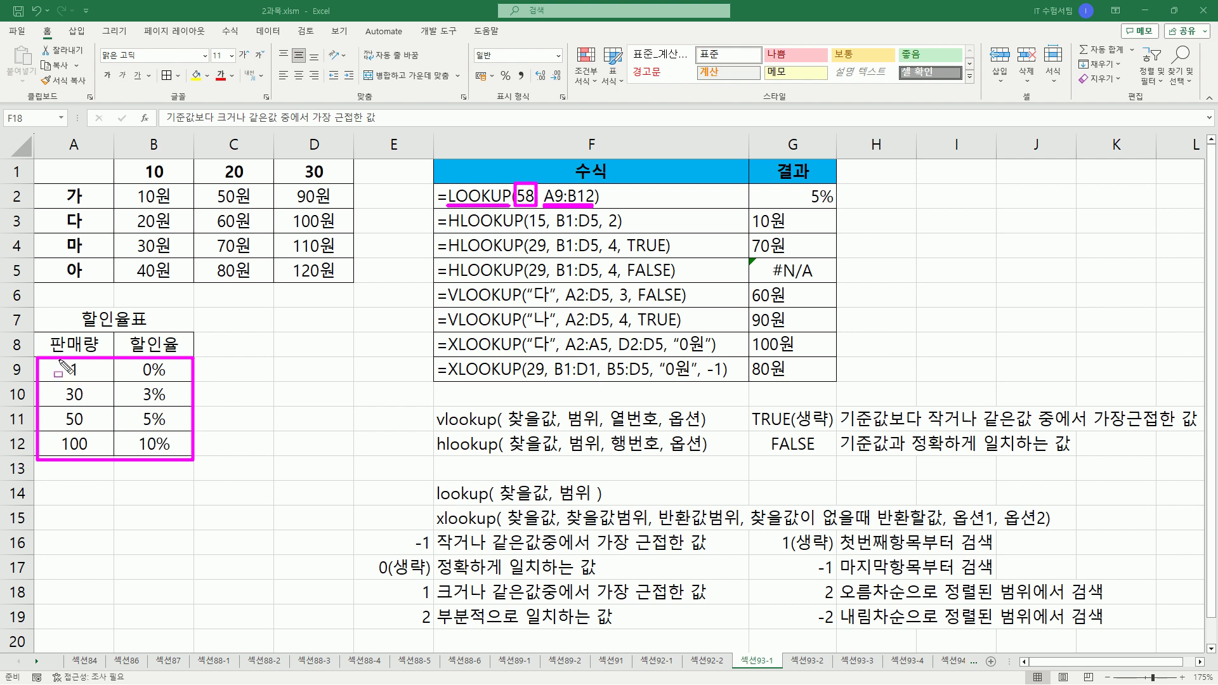
pyautogui.moveTo(59, 360)
pyautogui.mouseDown()
pyautogui.moveTo(79, 462)
pyautogui.moveTo(93, 463)
pyautogui.mouseUp()
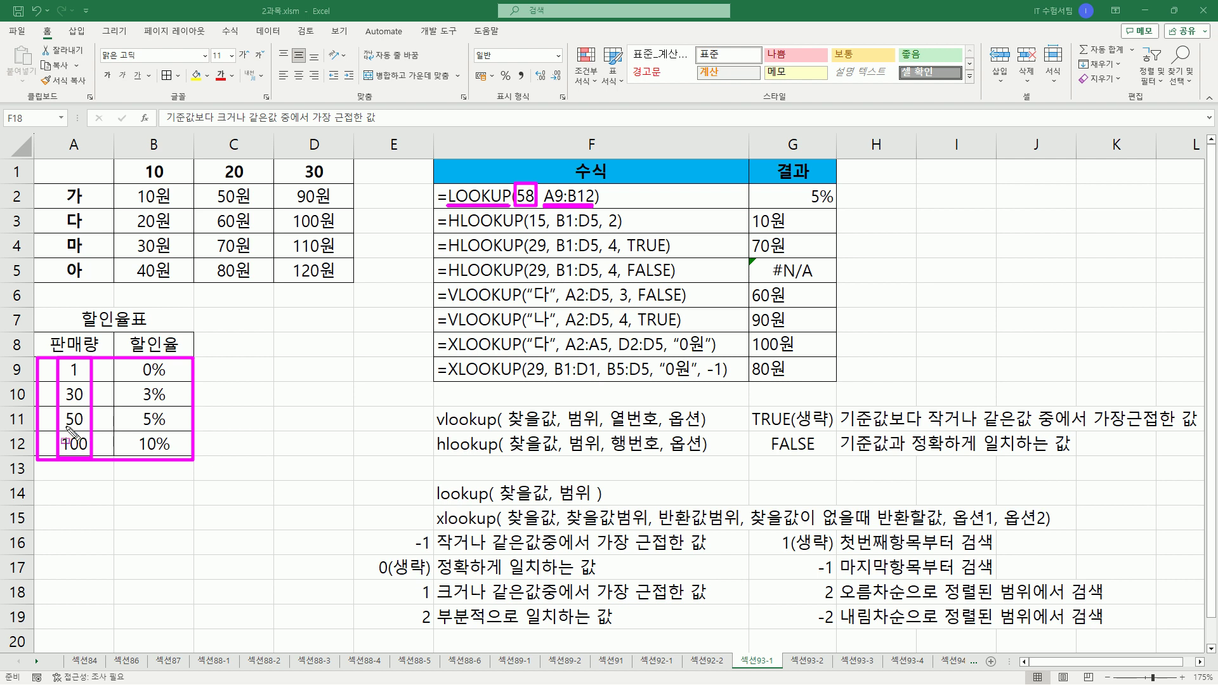
pyautogui.moveTo(74, 428); pyautogui.dragTo(99, 404)
pyautogui.moveTo(145, 430); pyautogui.dragTo(176, 431)
pyautogui.moveTo(808, 205)
pyautogui.mouseDown()
pyautogui.moveTo(838, 201)
pyautogui.moveTo(827, 188)
pyautogui.moveTo(803, 195)
pyautogui.mouseUp()
pyautogui.press('e')
# Step: Match the arguments of =HLOOKUP(15, B1:D5, 2) in F3 to range B1:D5, the hlookup syntax and the TRUE(생략) explanation
pyautogui.press('p')
pyautogui.moveTo(448, 227)
pyautogui.mouseDown()
pyautogui.moveTo(521, 227)
pyautogui.moveTo(526, 212)
pyautogui.moveTo(549, 215)
pyautogui.moveTo(550, 231)
pyautogui.moveTo(597, 232)
pyautogui.mouseUp()
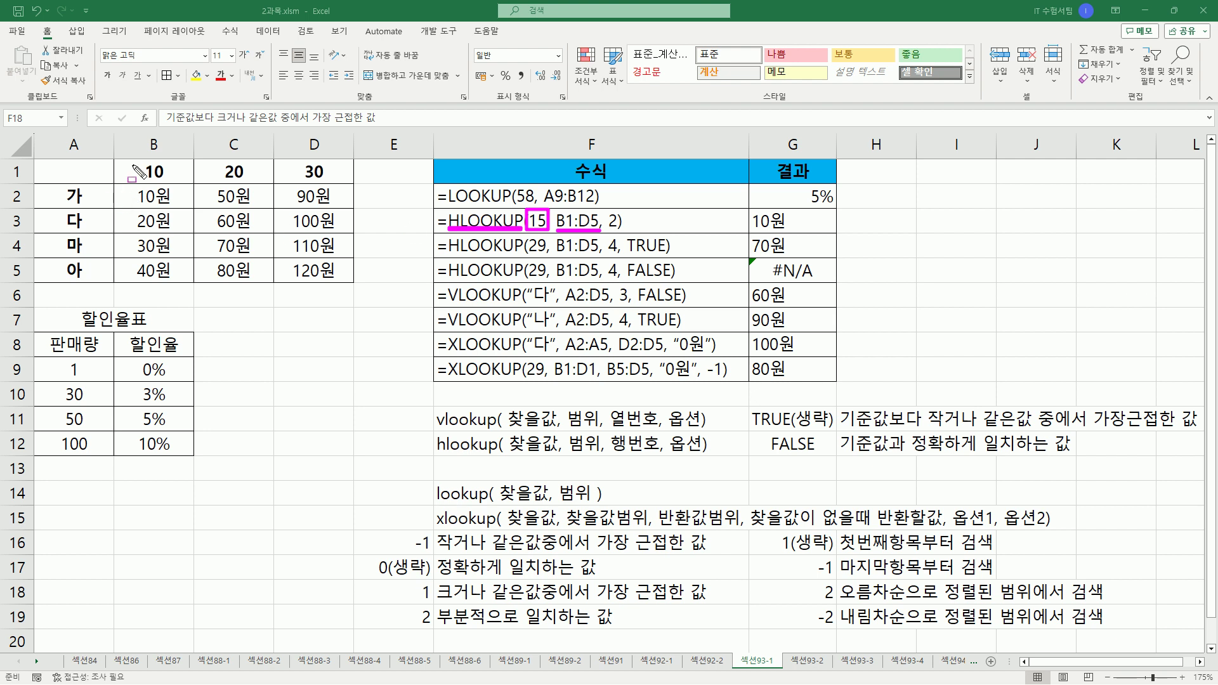
pyautogui.moveTo(116, 159)
pyautogui.mouseDown()
pyautogui.moveTo(149, 215)
pyautogui.moveTo(351, 280)
pyautogui.mouseUp()
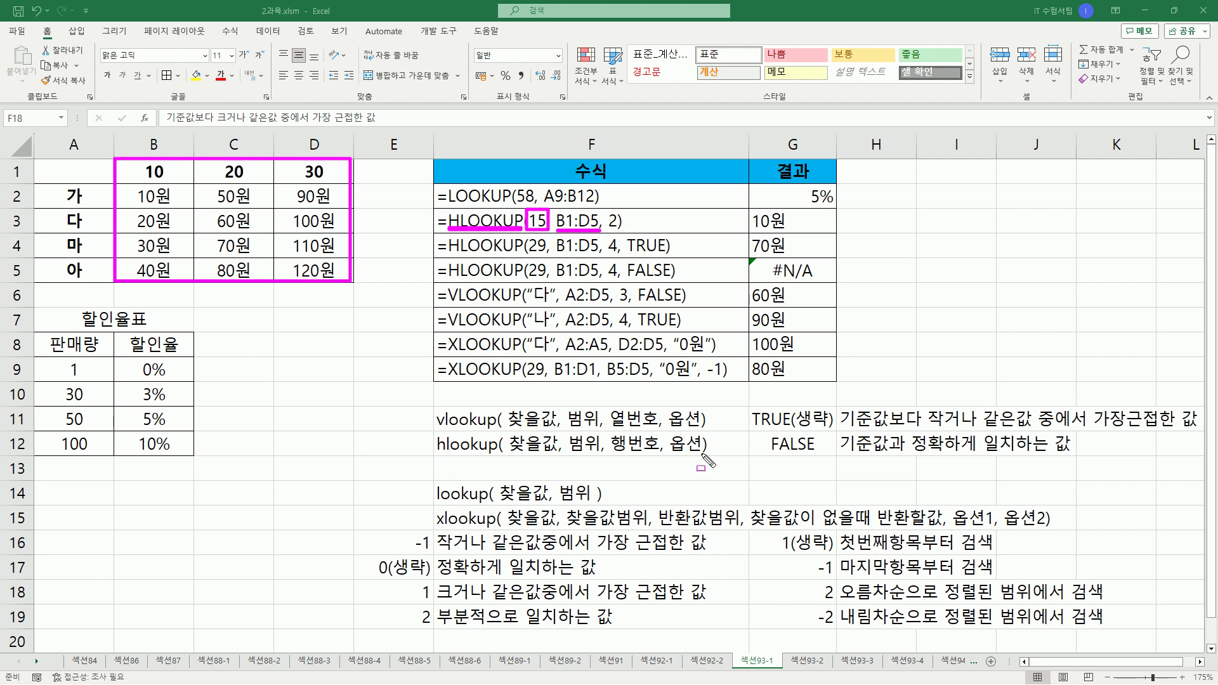
pyautogui.moveTo(512, 451)
pyautogui.mouseDown()
pyautogui.moveTo(665, 452)
pyautogui.moveTo(674, 437)
pyautogui.moveTo(704, 461)
pyautogui.mouseUp()
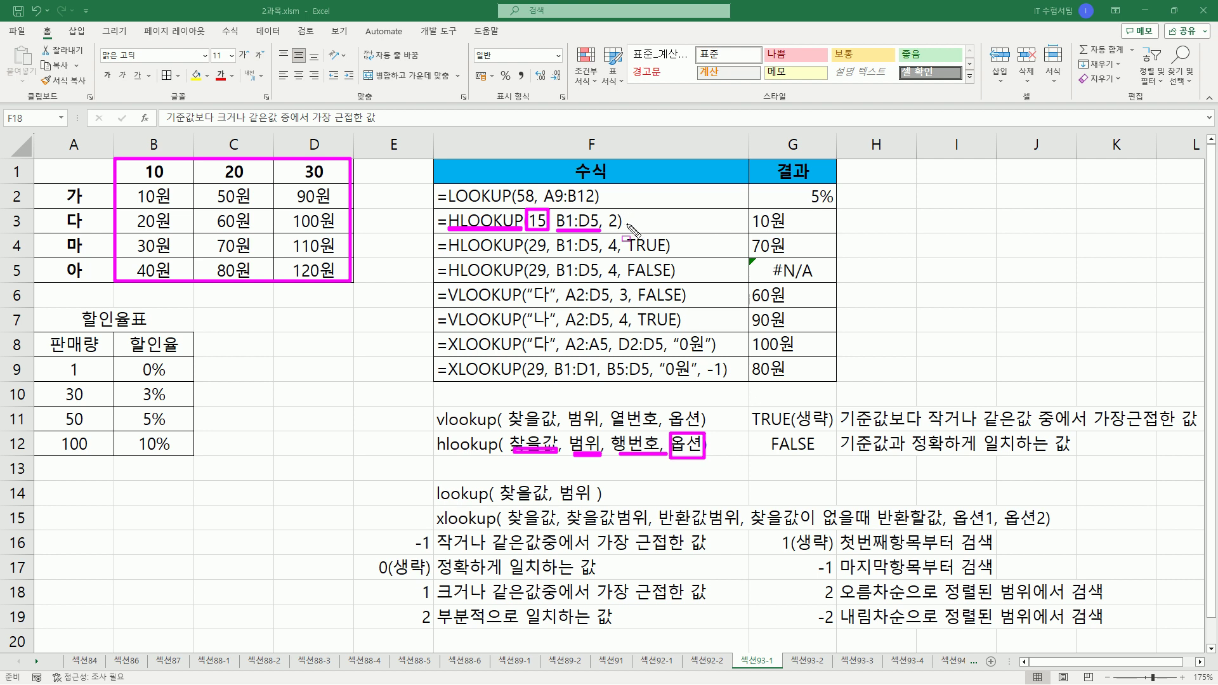
pyautogui.moveTo(752, 411)
pyautogui.mouseDown()
pyautogui.moveTo(753, 430)
pyautogui.moveTo(837, 430)
pyautogui.moveTo(844, 415)
pyautogui.mouseUp()
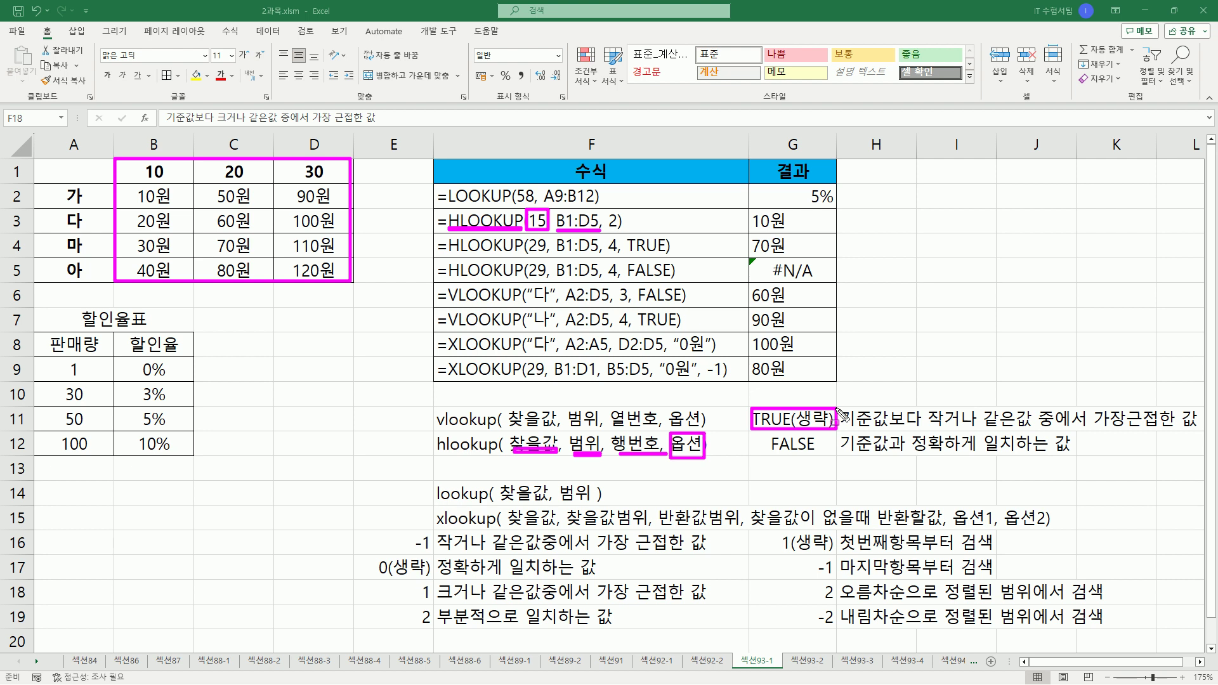
pyautogui.moveTo(921, 430)
pyautogui.mouseDown()
pyautogui.moveTo(1180, 431)
pyautogui.moveTo(1197, 406)
pyautogui.mouseUp()
pyautogui.click(1093, 401)
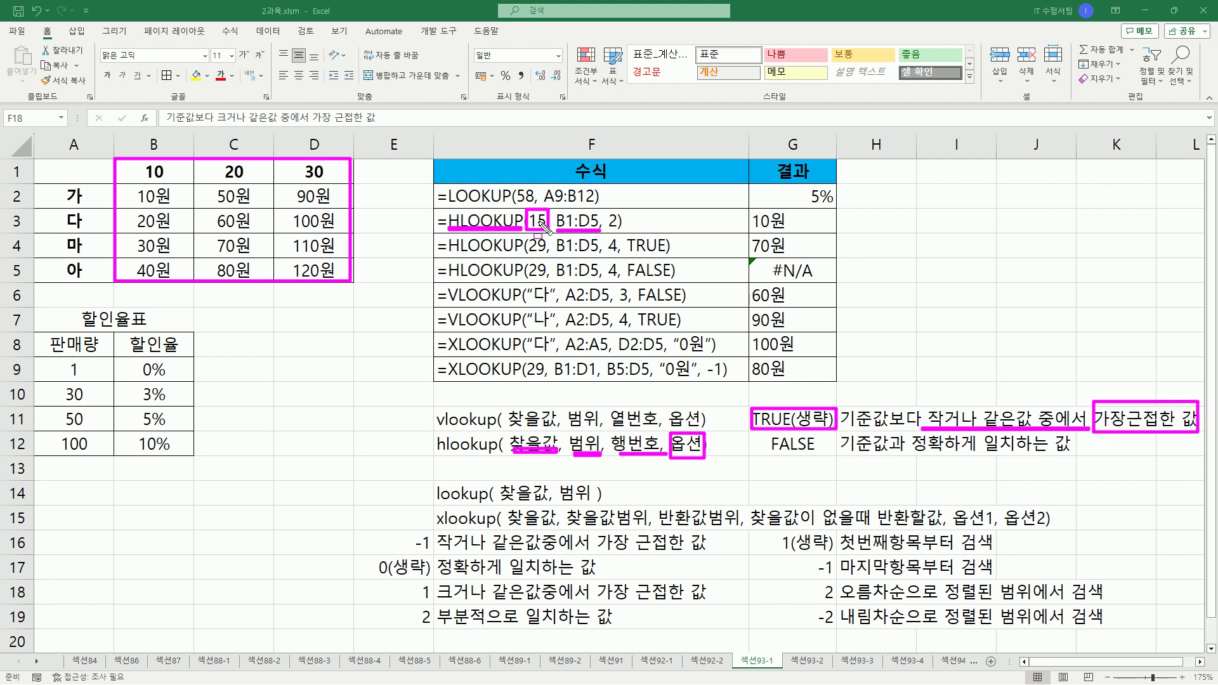
# Step: Trace the approximate match for 15 along B1:D1, number the rows of B1:D5 and locate the value returned from row 2
pyautogui.moveTo(135, 181); pyautogui.dragTo(333, 179)
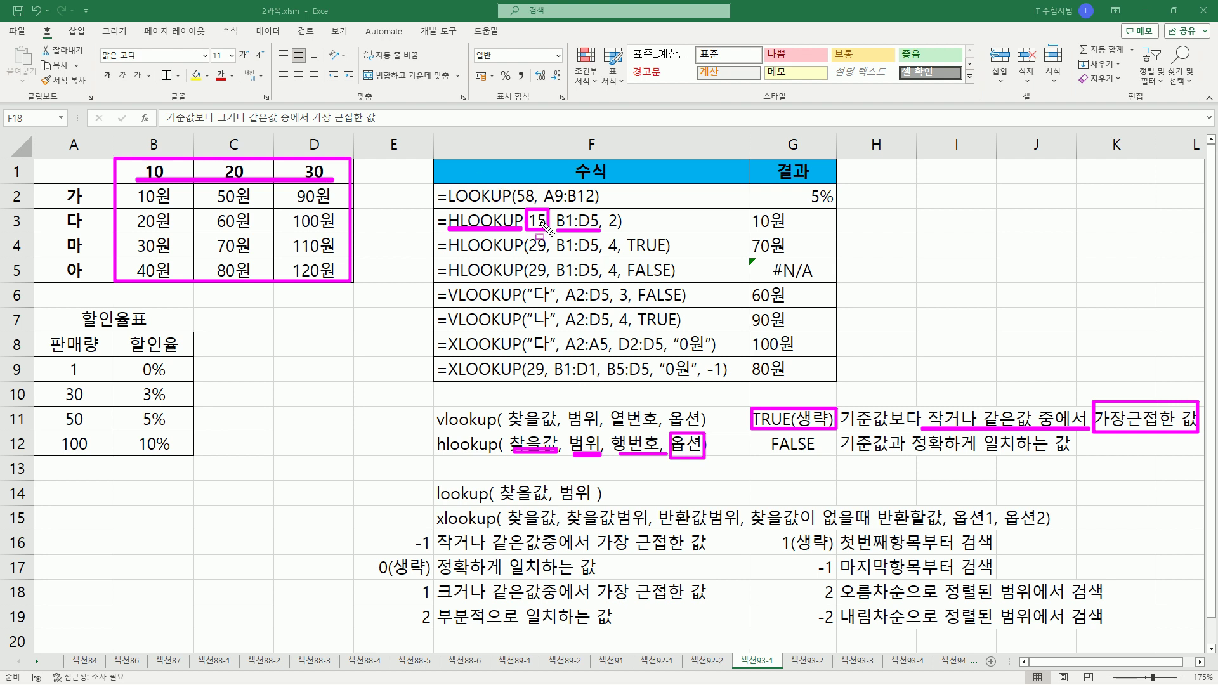
pyautogui.moveTo(141, 162); pyautogui.dragTo(170, 183)
pyautogui.moveTo(608, 211); pyautogui.dragTo(618, 231)
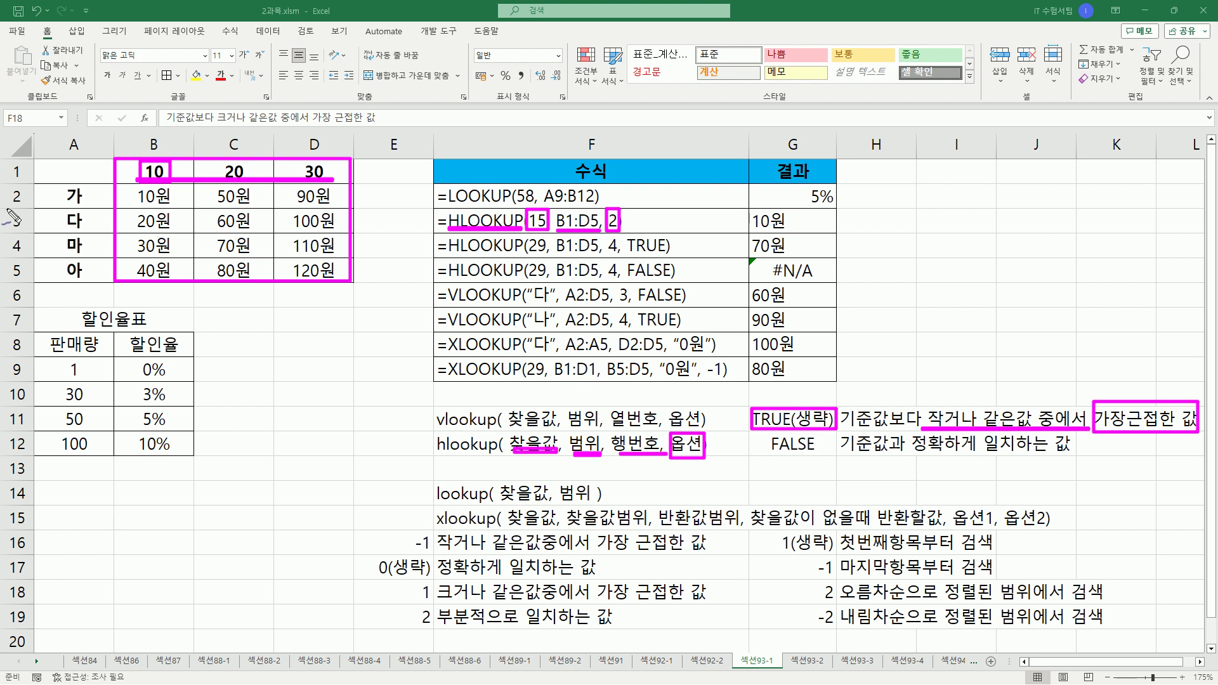
pyautogui.moveTo(95, 170); pyautogui.dragTo(107, 157)
pyautogui.moveTo(89, 189)
pyautogui.mouseDown()
pyautogui.moveTo(102, 196)
pyautogui.moveTo(89, 209)
pyautogui.moveTo(112, 202)
pyautogui.mouseUp()
pyautogui.moveTo(89, 214)
pyautogui.mouseDown()
pyautogui.moveTo(101, 225)
pyautogui.moveTo(85, 227)
pyautogui.moveTo(87, 249)
pyautogui.moveTo(105, 248)
pyautogui.moveTo(86, 284)
pyautogui.moveTo(100, 262)
pyautogui.mouseUp()
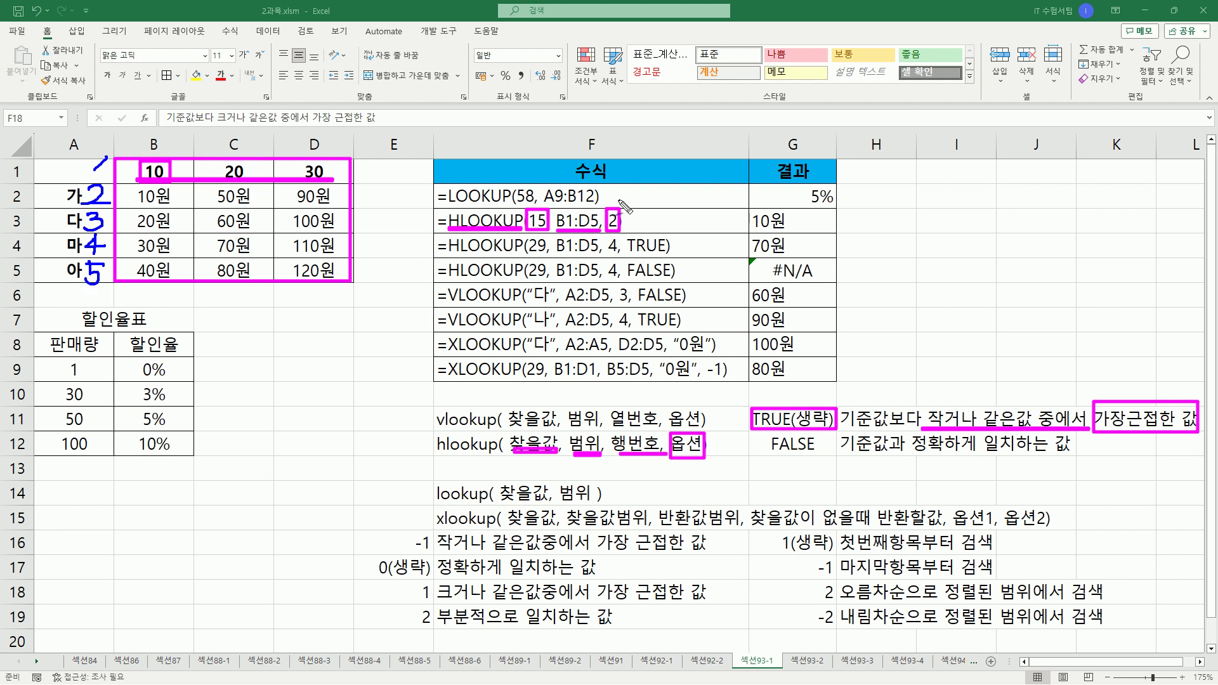
pyautogui.moveTo(609, 204); pyautogui.dragTo(637, 181)
pyautogui.moveTo(135, 213); pyautogui.dragTo(185, 212)
pyautogui.press('e')
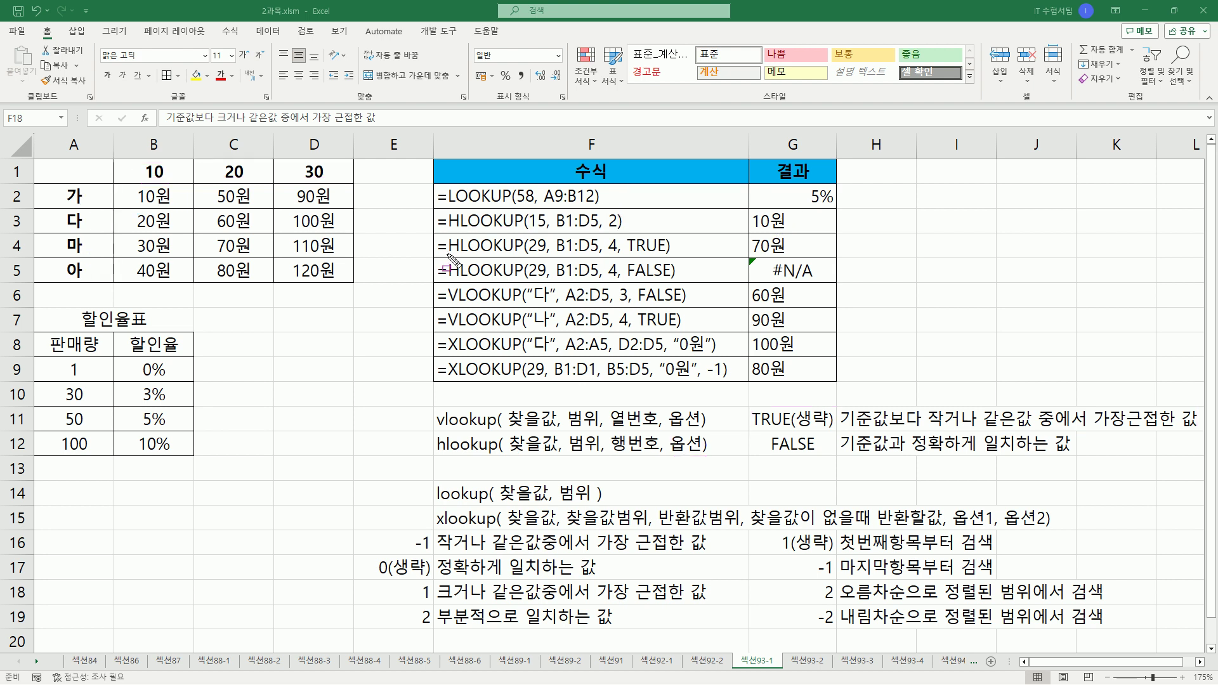
# Step: Match the arguments of =HLOOKUP(29, B1:D5, 4, TRUE) in F4 to the numbered rows of B1:D5 and the TRUE option explanation
pyautogui.moveTo(452, 255)
pyautogui.mouseDown()
pyautogui.moveTo(547, 256)
pyautogui.moveTo(528, 233)
pyautogui.moveTo(602, 254)
pyautogui.mouseUp()
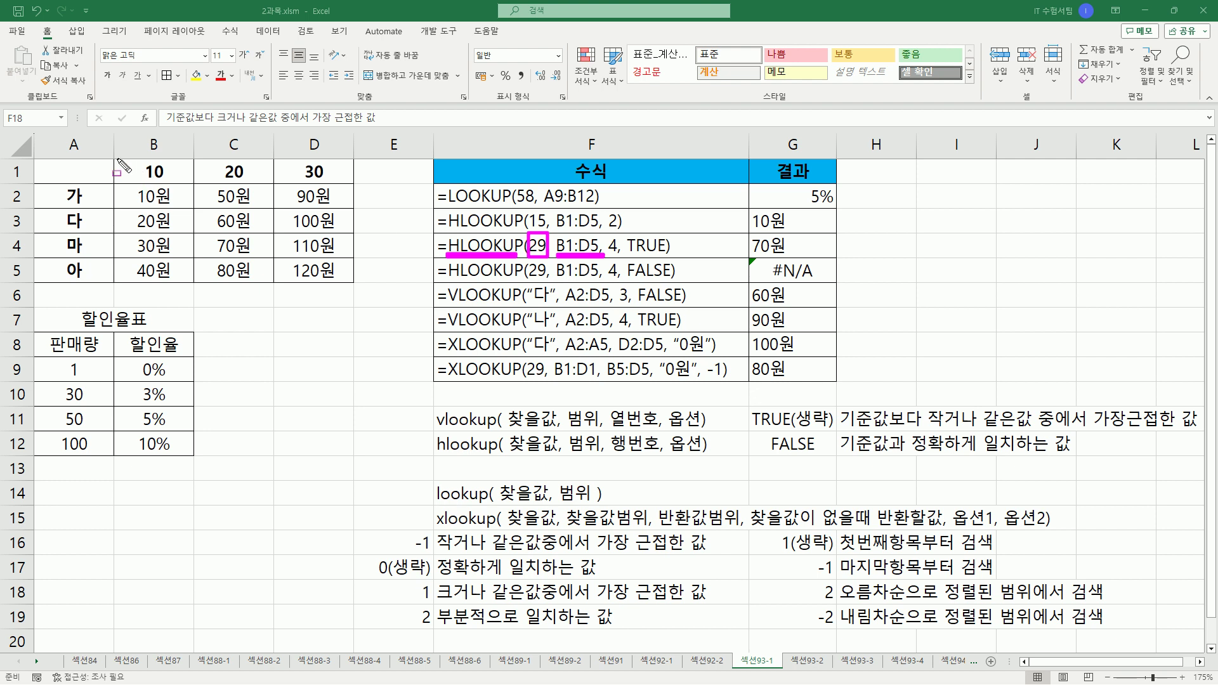
pyautogui.moveTo(116, 159); pyautogui.dragTo(353, 285)
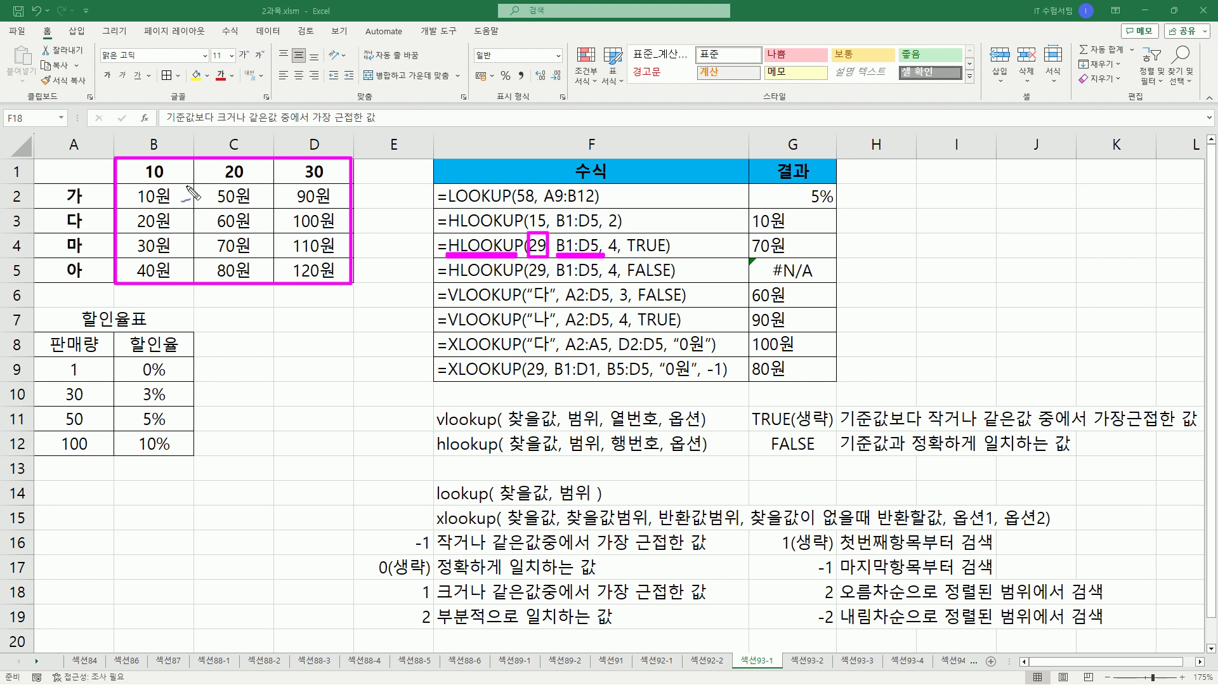
pyautogui.moveTo(100, 160); pyautogui.dragTo(89, 236)
pyautogui.moveTo(88, 243)
pyautogui.mouseDown()
pyautogui.moveTo(109, 253)
pyautogui.moveTo(86, 291)
pyautogui.moveTo(107, 282)
pyautogui.mouseUp()
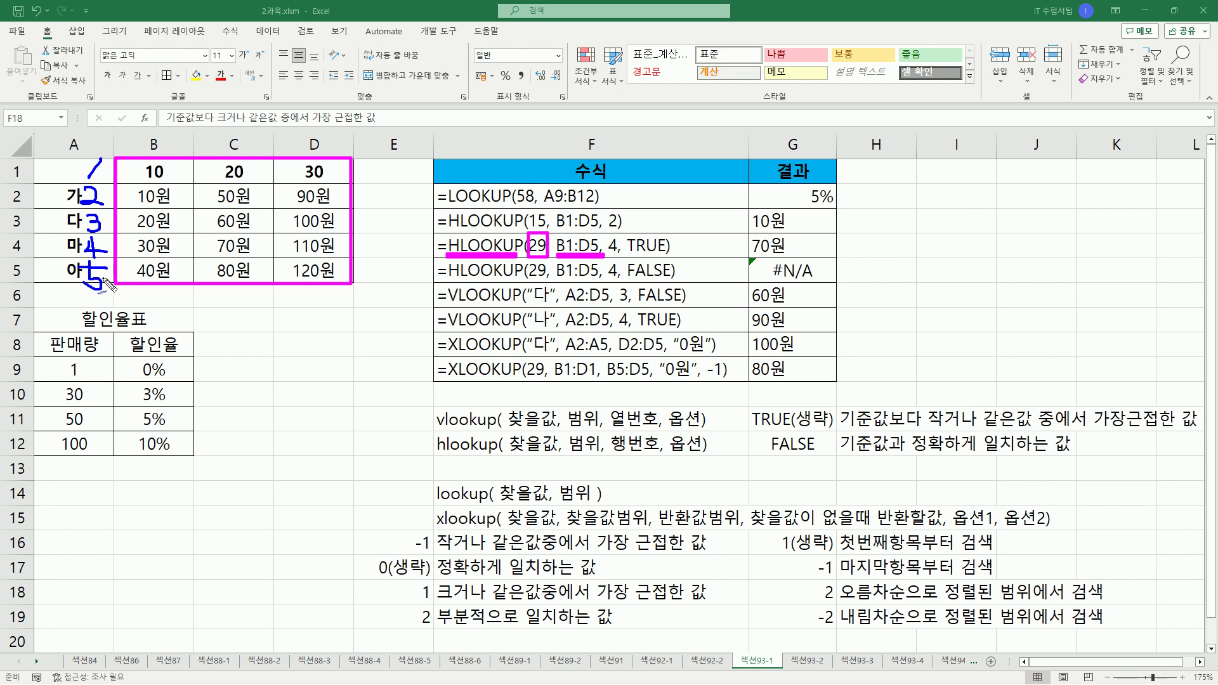
pyautogui.moveTo(532, 228); pyautogui.dragTo(547, 219)
pyautogui.moveTo(629, 255); pyautogui.dragTo(667, 254)
pyautogui.moveTo(927, 412); pyautogui.dragTo(1191, 422)
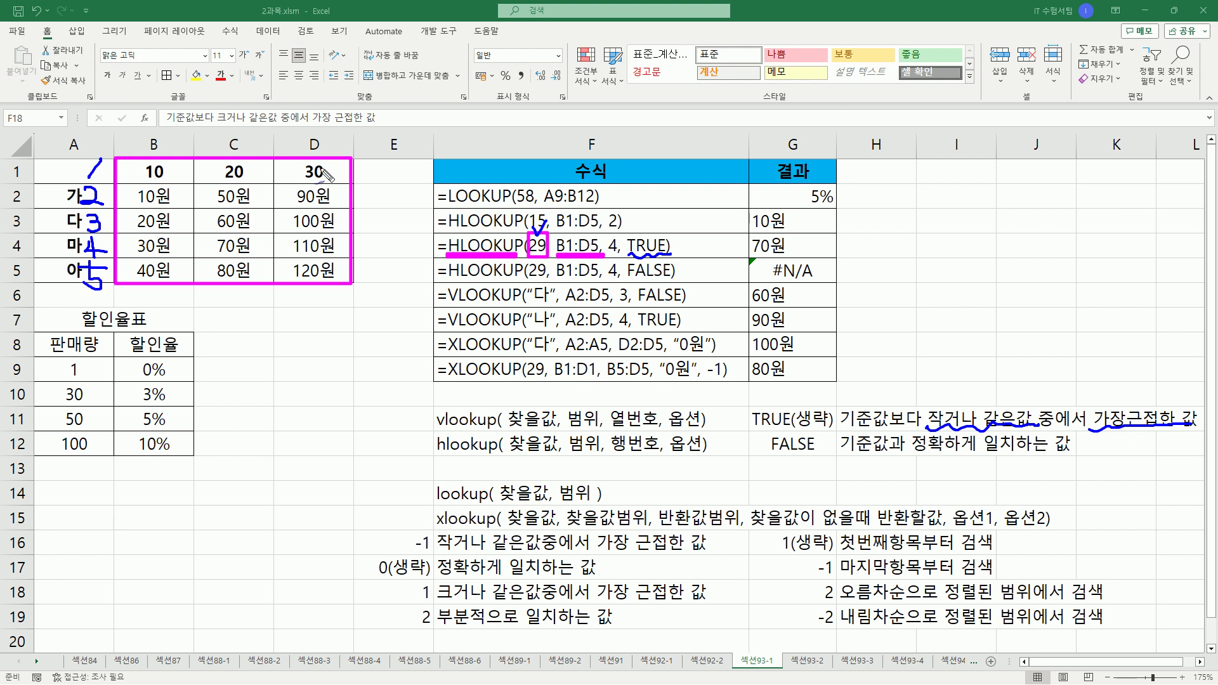
# Step: Trace the approximate match for 29 in the header row and locate the value returned from row 4 of B1:D5
pyautogui.moveTo(315, 167)
pyautogui.mouseDown()
pyautogui.moveTo(332, 181)
pyautogui.moveTo(324, 163)
pyautogui.mouseUp()
pyautogui.moveTo(232, 182); pyautogui.dragTo(248, 172)
pyautogui.moveTo(614, 232)
pyautogui.mouseDown()
pyautogui.moveTo(620, 257)
pyautogui.moveTo(622, 236)
pyautogui.moveTo(607, 257)
pyautogui.moveTo(615, 251)
pyautogui.mouseUp()
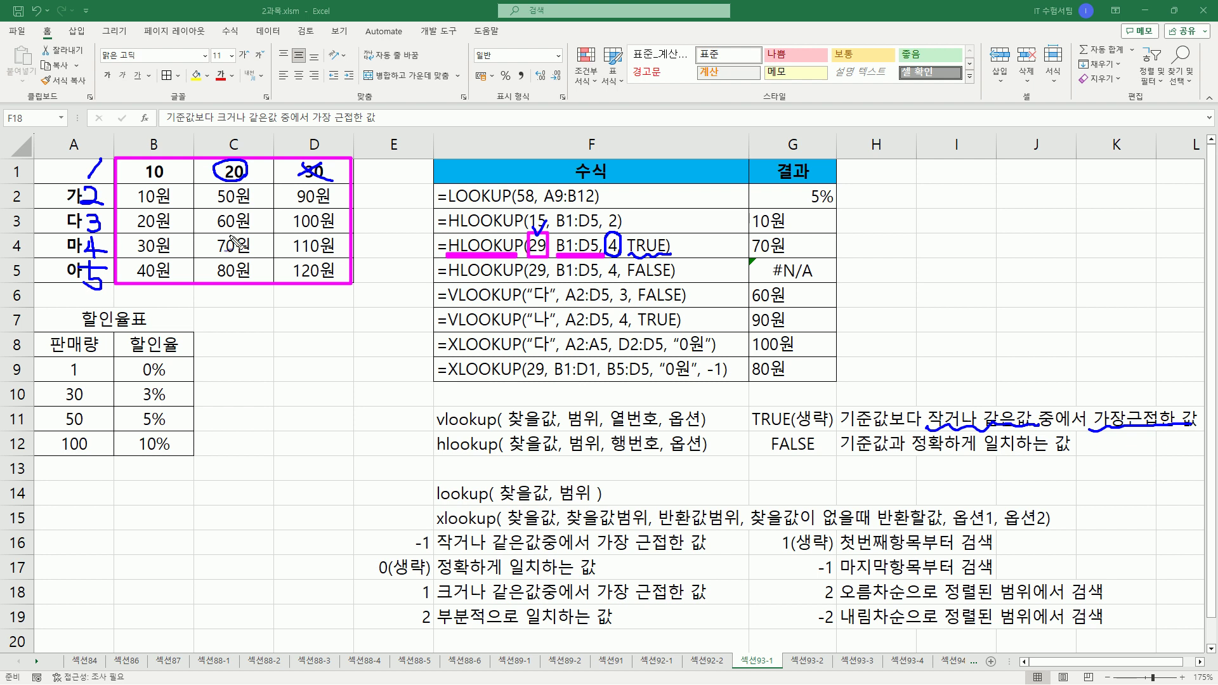
pyautogui.moveTo(96, 267)
pyautogui.mouseDown()
pyautogui.moveTo(78, 244)
pyautogui.moveTo(119, 250)
pyautogui.moveTo(113, 271)
pyautogui.mouseUp()
pyautogui.moveTo(213, 255)
pyautogui.mouseDown()
pyautogui.moveTo(249, 256)
pyautogui.moveTo(259, 240)
pyautogui.moveTo(207, 236)
pyautogui.moveTo(212, 254)
pyautogui.mouseUp()
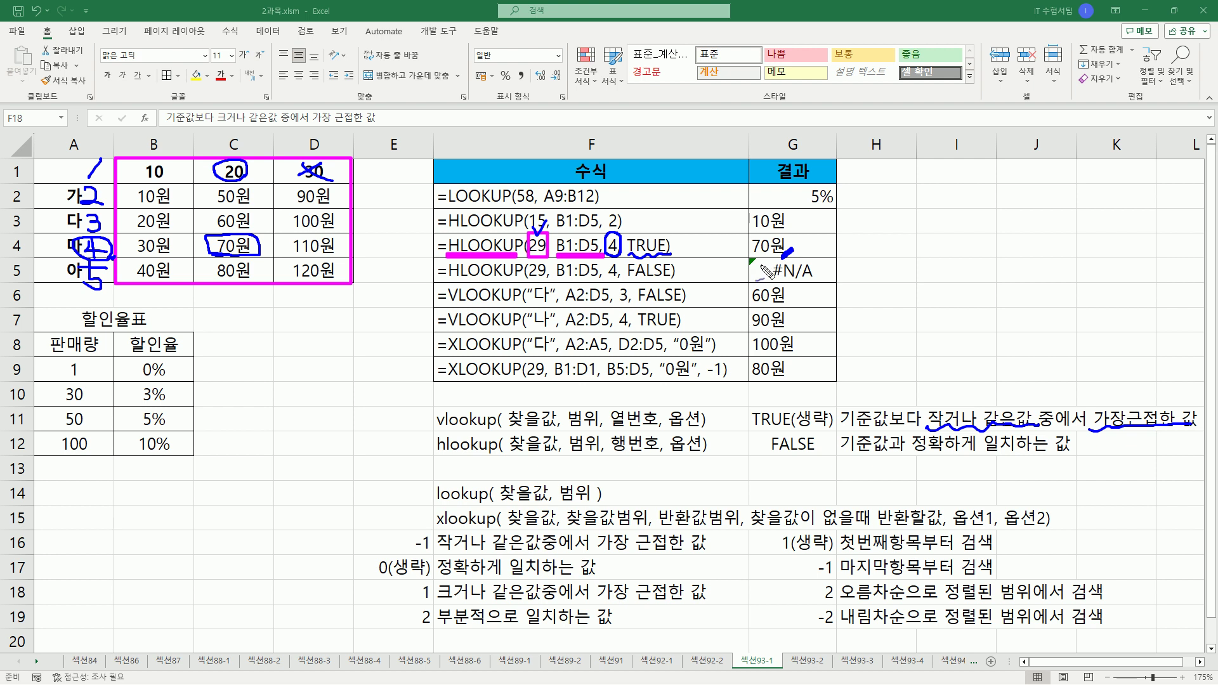
pyautogui.press('e')
# Step: Match the arguments of =HLOOKUP(29, B1:D5, 4, FALSE) in F5 to the numbered rows of B1:D5 and the FALSE option explanation
pyautogui.moveTo(448, 278)
pyautogui.mouseDown()
pyautogui.moveTo(518, 279)
pyautogui.moveTo(547, 267)
pyautogui.moveTo(549, 282)
pyautogui.moveTo(594, 279)
pyautogui.mouseUp()
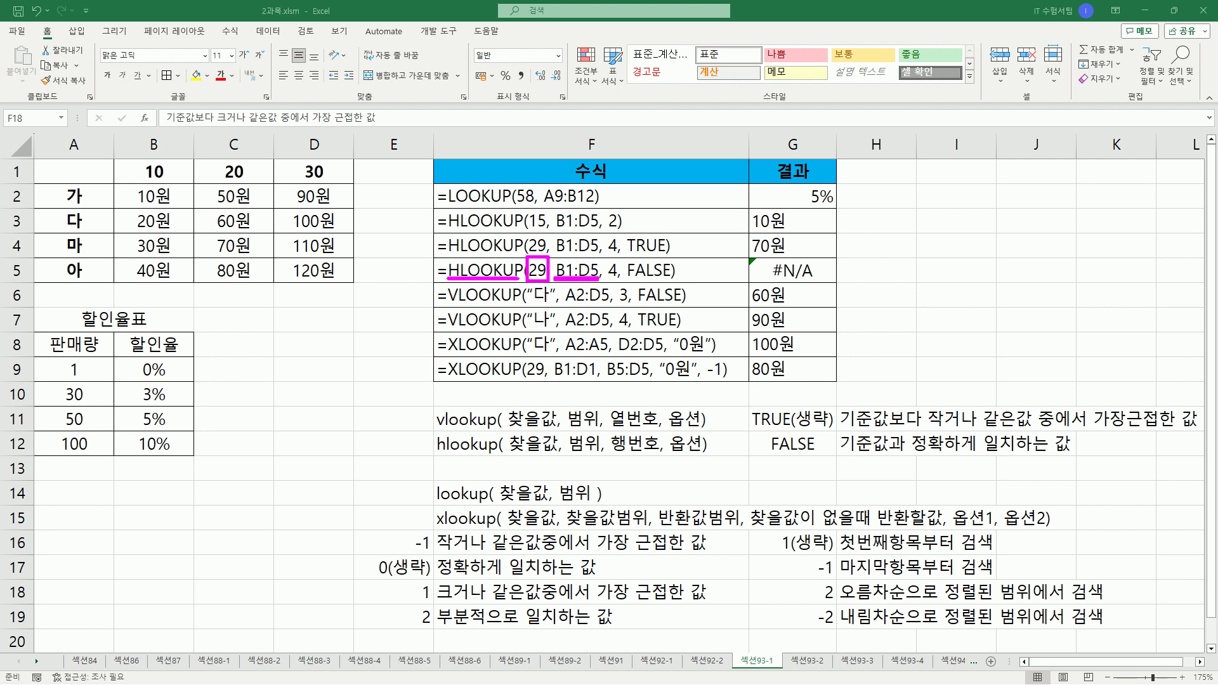
pyautogui.moveTo(112, 160); pyautogui.dragTo(353, 284)
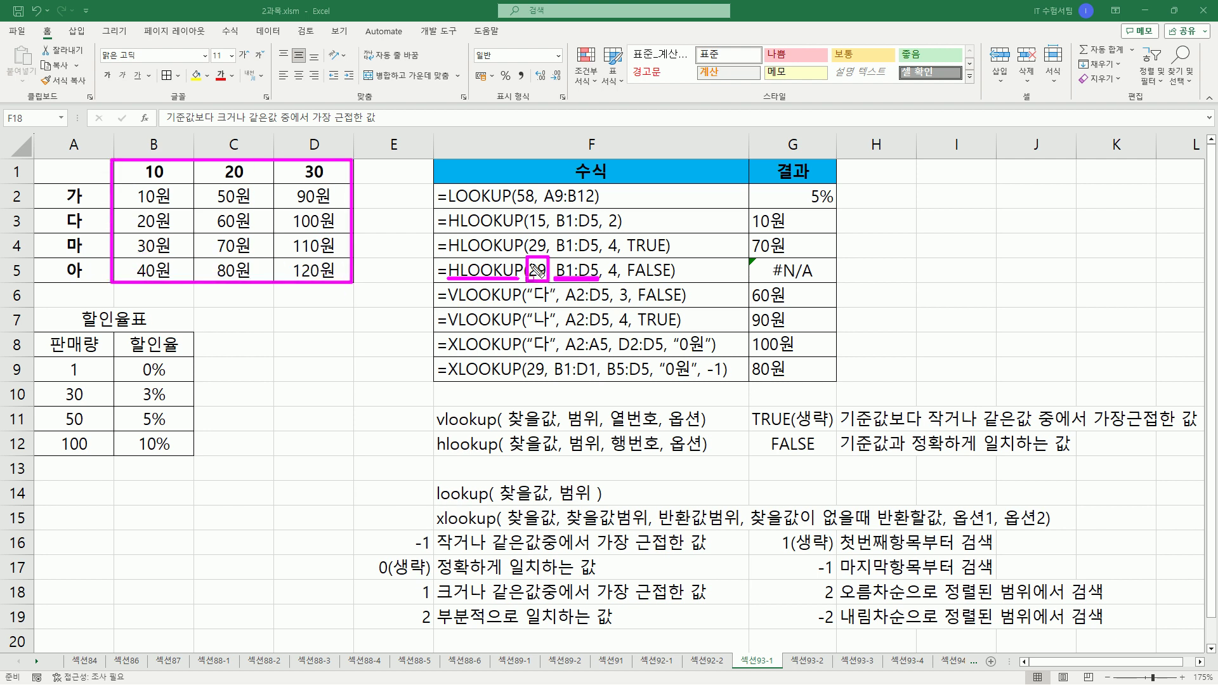
pyautogui.moveTo(627, 279); pyautogui.dragTo(671, 279)
pyautogui.moveTo(762, 453); pyautogui.dragTo(810, 453)
pyautogui.moveTo(903, 454); pyautogui.dragTo(1078, 454)
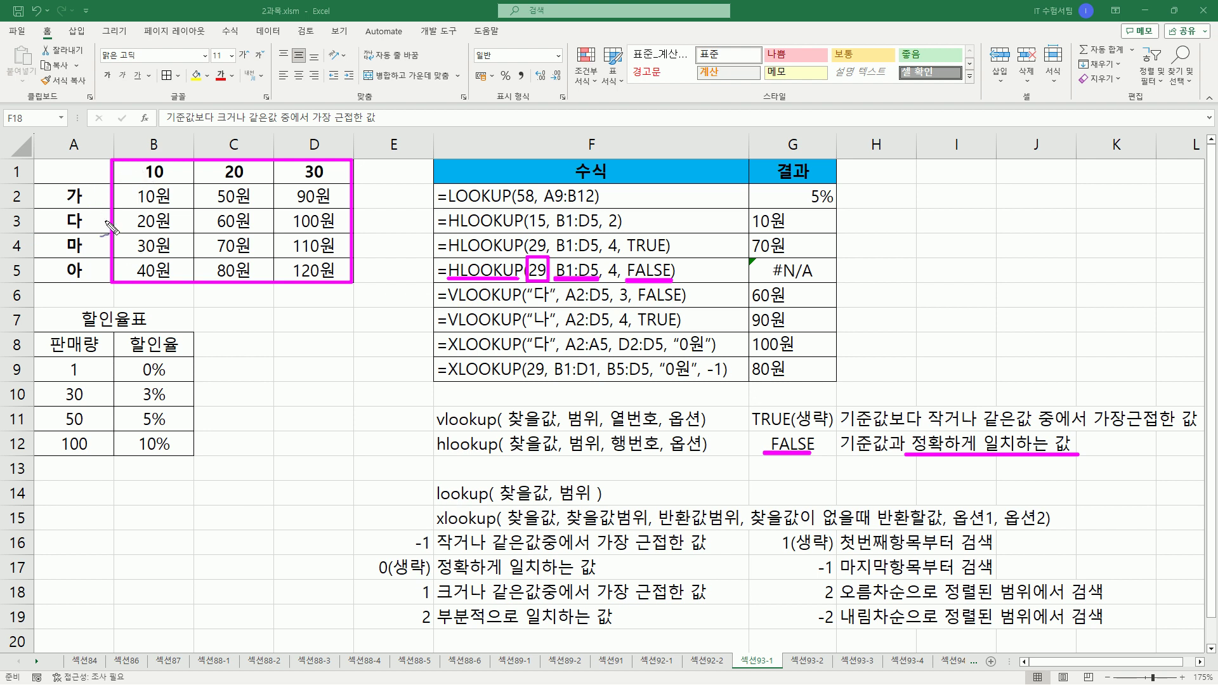
pyautogui.moveTo(99, 162)
pyautogui.mouseDown()
pyautogui.moveTo(106, 205)
pyautogui.moveTo(94, 237)
pyautogui.moveTo(105, 253)
pyautogui.moveTo(89, 289)
pyautogui.moveTo(106, 259)
pyautogui.mouseUp()
pyautogui.moveTo(659, 255); pyautogui.dragTo(683, 244)
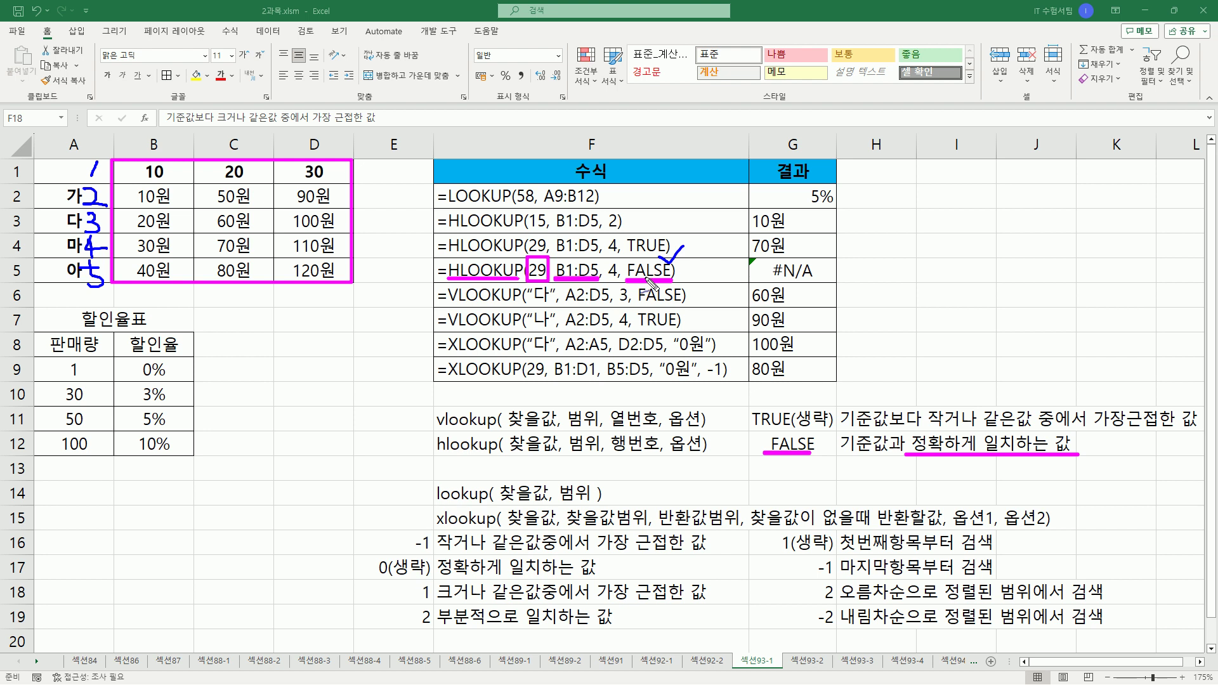
# Step: Check the headers in B1:D1 for an exact match of 29 and compare with the result in G5
pyautogui.press('p')
pyautogui.moveTo(140, 182)
pyautogui.mouseDown()
pyautogui.moveTo(336, 180)
pyautogui.moveTo(327, 161)
pyautogui.moveTo(273, 160)
pyautogui.moveTo(137, 162)
pyautogui.moveTo(140, 180)
pyautogui.mouseUp()
pyautogui.moveTo(216, 172); pyautogui.dragTo(226, 169)
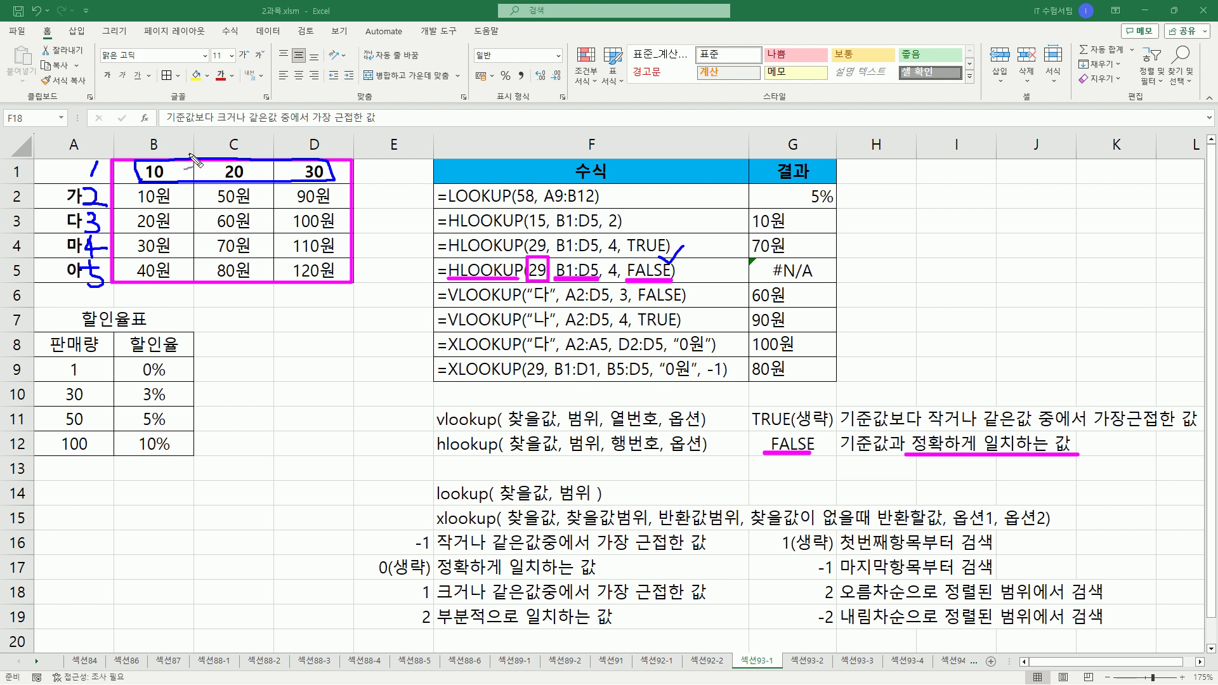
pyautogui.moveTo(761, 288); pyautogui.dragTo(835, 278)
pyautogui.moveTo(733, 345); pyautogui.dragTo(742, 343)
# Step: Trace what the exact-match HLOOKUP in F5 would return from row 4 if the lookup value were 30
pyautogui.moveTo(523, 249)
pyautogui.mouseDown()
pyautogui.moveTo(537, 258)
pyautogui.moveTo(523, 270)
pyautogui.moveTo(545, 252)
pyautogui.mouseUp()
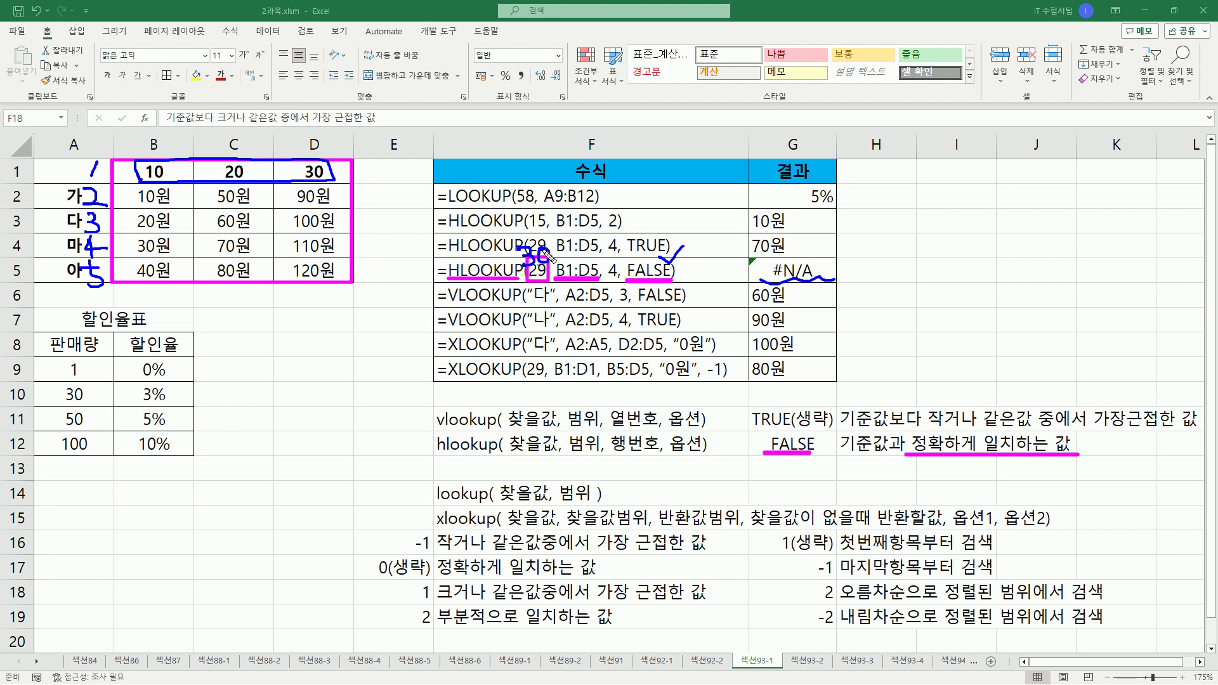
pyautogui.moveTo(327, 166)
pyautogui.mouseDown()
pyautogui.moveTo(293, 170)
pyautogui.moveTo(328, 184)
pyautogui.moveTo(308, 183)
pyautogui.moveTo(336, 169)
pyautogui.mouseUp()
pyautogui.moveTo(609, 256); pyautogui.dragTo(618, 249)
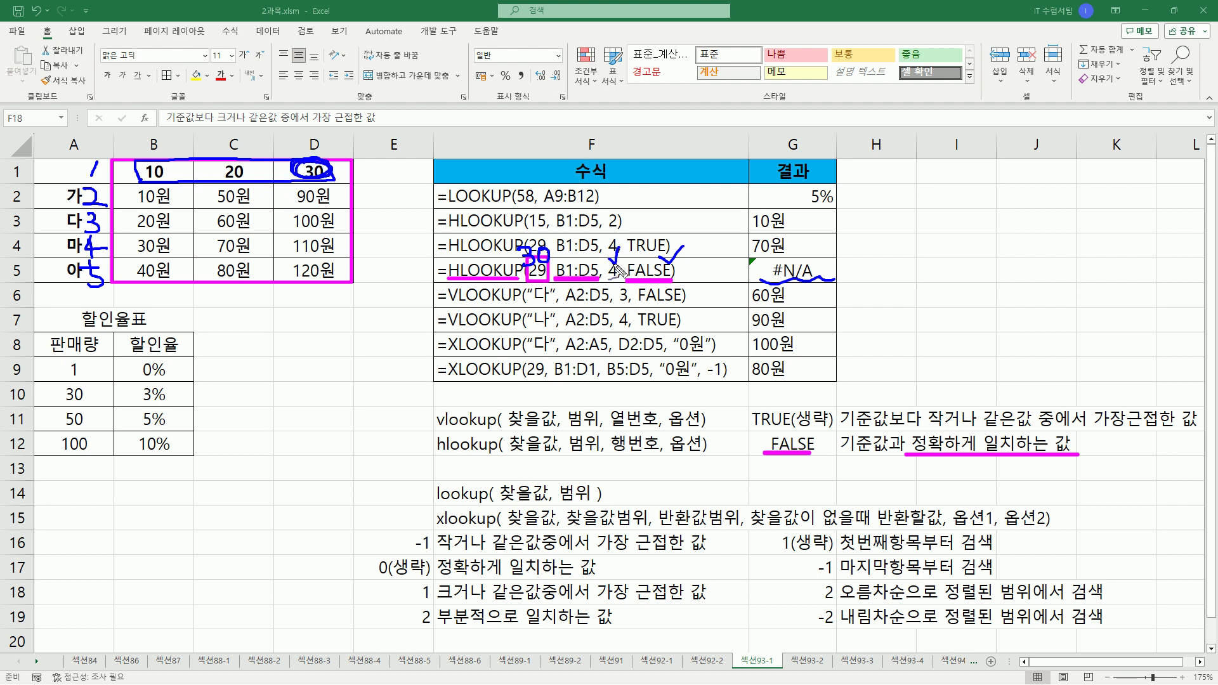
pyautogui.moveTo(253, 191); pyautogui.dragTo(261, 187)
pyautogui.moveTo(39, 244)
pyautogui.mouseDown()
pyautogui.moveTo(71, 244)
pyautogui.moveTo(62, 251)
pyautogui.mouseUp()
pyautogui.moveTo(335, 256)
pyautogui.mouseDown()
pyautogui.moveTo(292, 250)
pyautogui.moveTo(341, 244)
pyautogui.moveTo(338, 257)
pyautogui.mouseUp()
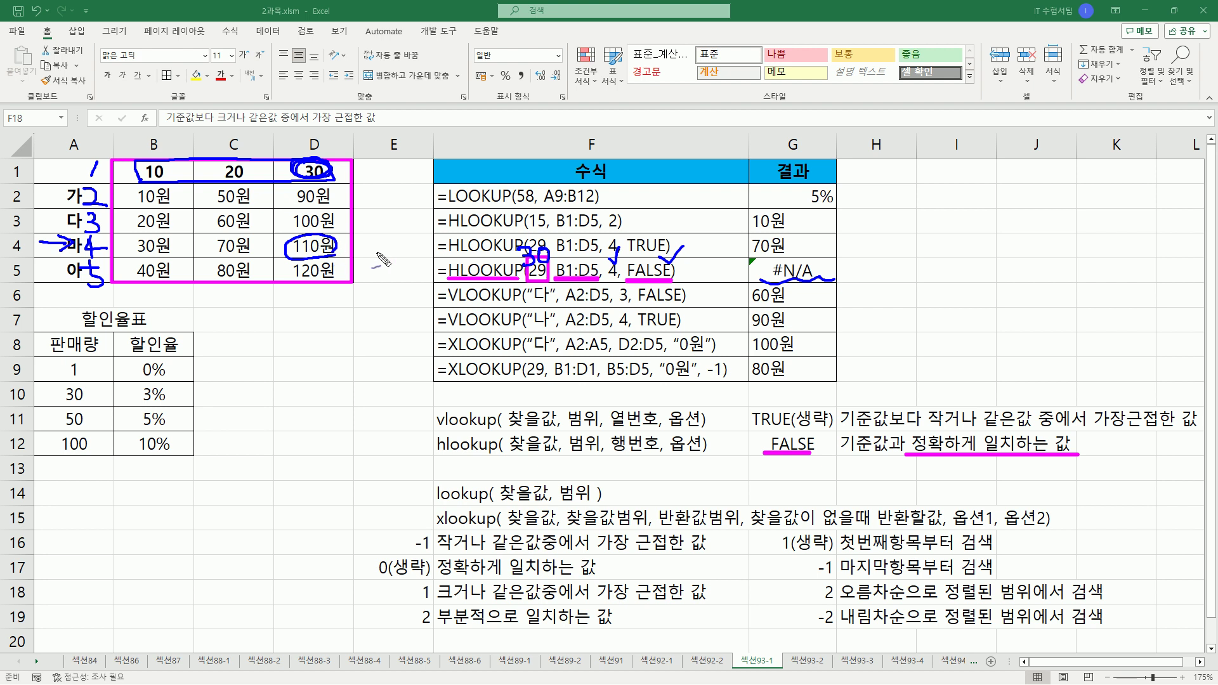
pyautogui.moveTo(818, 288); pyautogui.dragTo(828, 286)
pyautogui.moveTo(552, 291); pyautogui.dragTo(539, 279)
pyautogui.moveTo(684, 294); pyautogui.dragTo(693, 290)
pyautogui.moveTo(816, 303)
pyautogui.mouseDown()
pyautogui.moveTo(835, 276)
pyautogui.moveTo(820, 298)
pyautogui.moveTo(768, 309)
pyautogui.mouseUp()
pyautogui.press('Escape')
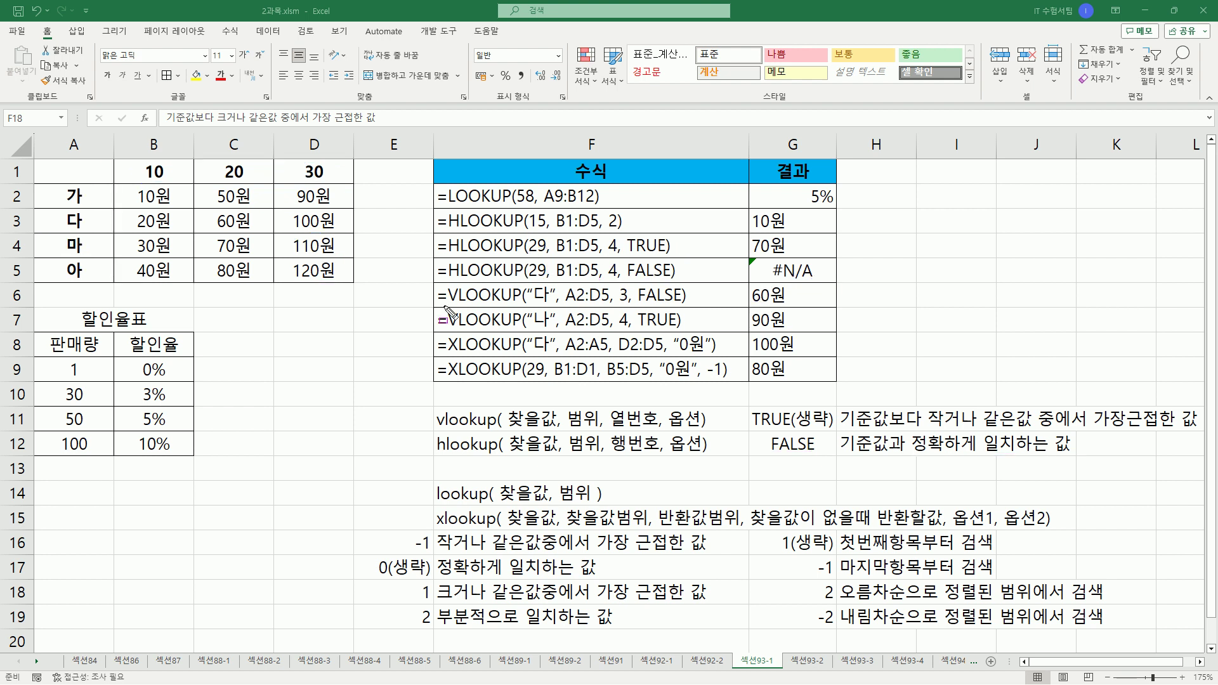
# Step: Match the arguments of =VLOOKUP("다", A2:D5, 3, FALSE) in F6 to range A2:D5 and the FALSE option explanation
pyautogui.moveTo(449, 307); pyautogui.dragTo(523, 306)
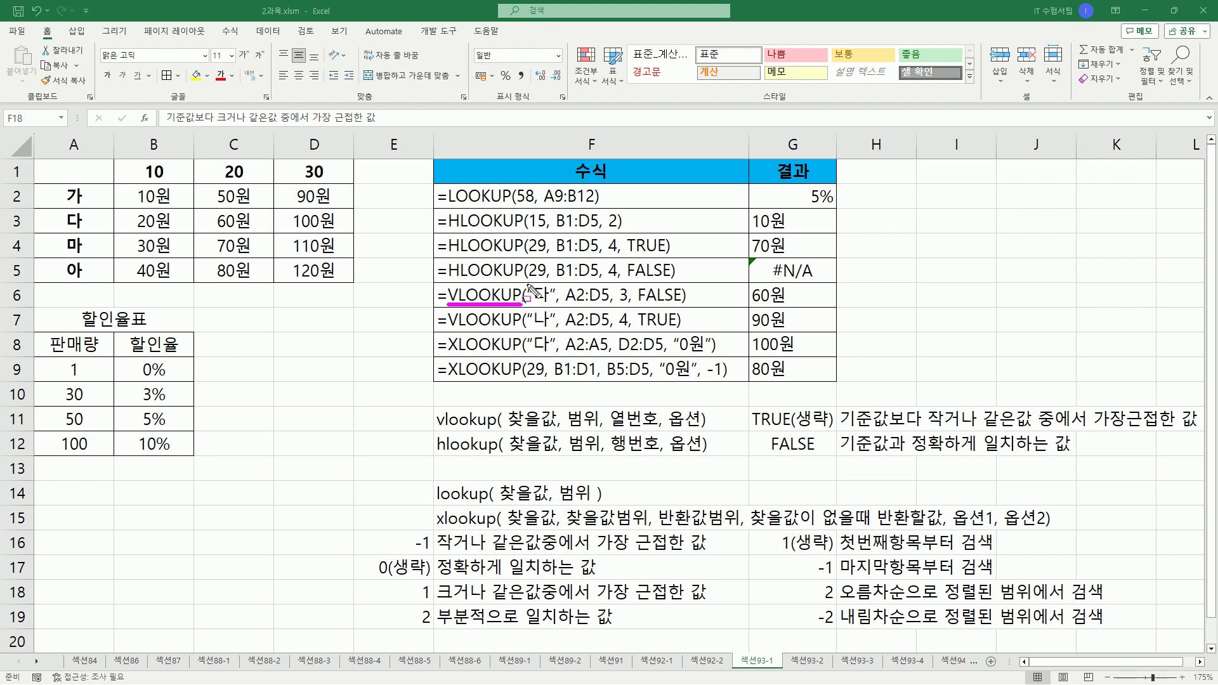
pyautogui.moveTo(526, 282); pyautogui.dragTo(558, 310)
pyautogui.moveTo(635, 306); pyautogui.dragTo(683, 308)
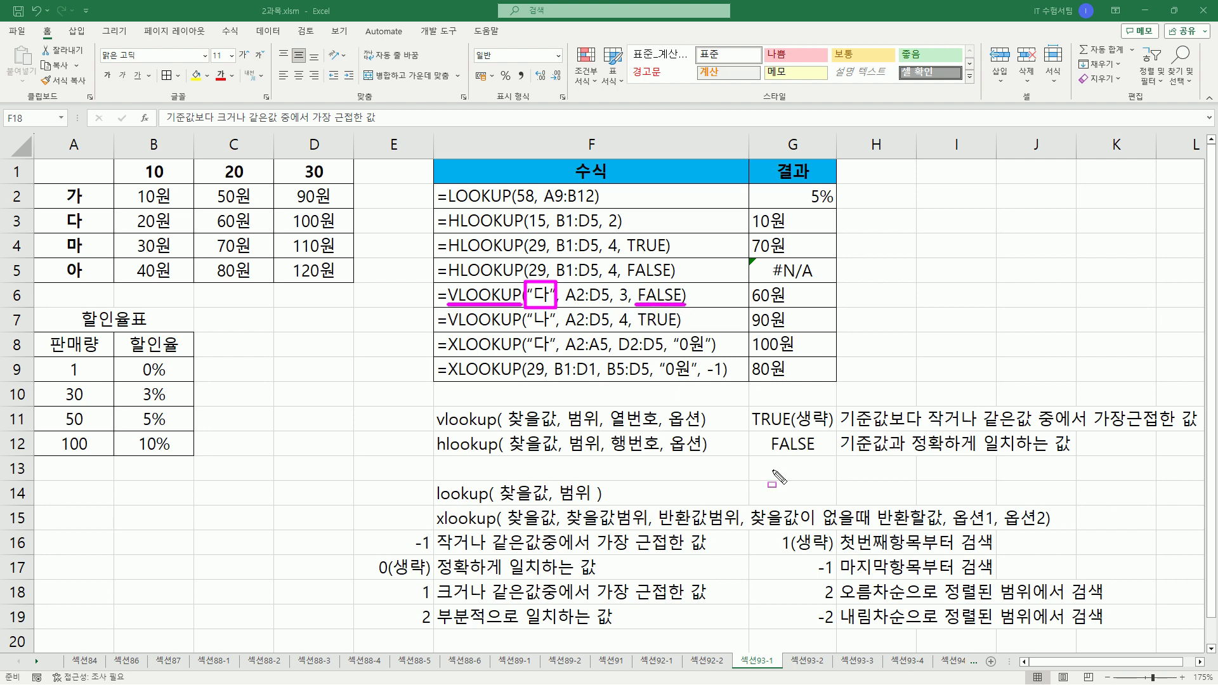
pyautogui.moveTo(761, 458)
pyautogui.mouseDown()
pyautogui.moveTo(1039, 458)
pyautogui.moveTo(1081, 434)
pyautogui.mouseUp()
pyautogui.hotkey('ctrl', 'z')
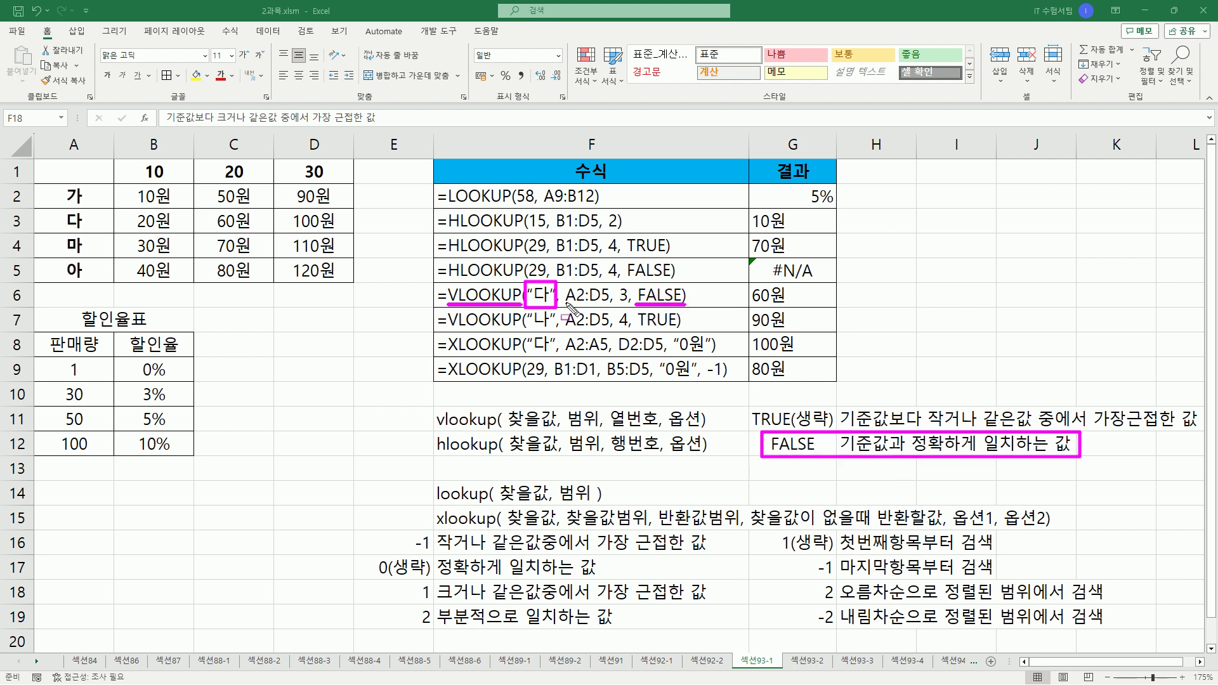
pyautogui.moveTo(562, 307); pyautogui.dragTo(610, 307)
pyautogui.moveTo(36, 185)
pyautogui.mouseDown()
pyautogui.moveTo(143, 272)
pyautogui.moveTo(354, 284)
pyautogui.mouseUp()
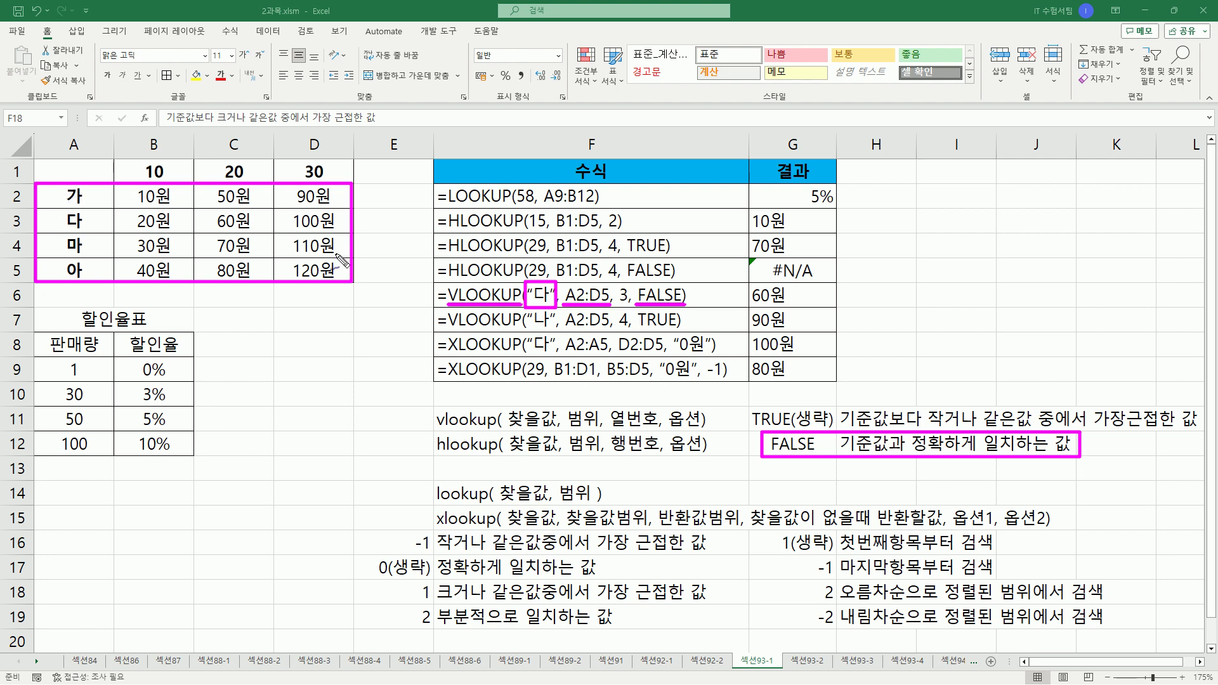
# Step: Number the columns of A2:D5, trace the exact match for "다" to column 3, and compare it with the result in G6
pyautogui.moveTo(87, 150); pyautogui.dragTo(76, 174)
pyautogui.moveTo(143, 154)
pyautogui.mouseDown()
pyautogui.moveTo(142, 170)
pyautogui.moveTo(230, 162)
pyautogui.moveTo(222, 180)
pyautogui.mouseUp()
pyautogui.moveTo(313, 151)
pyautogui.mouseDown()
pyautogui.moveTo(318, 185)
pyautogui.moveTo(338, 186)
pyautogui.mouseUp()
pyautogui.moveTo(532, 271)
pyautogui.mouseDown()
pyautogui.moveTo(539, 283)
pyautogui.moveTo(554, 264)
pyautogui.mouseUp()
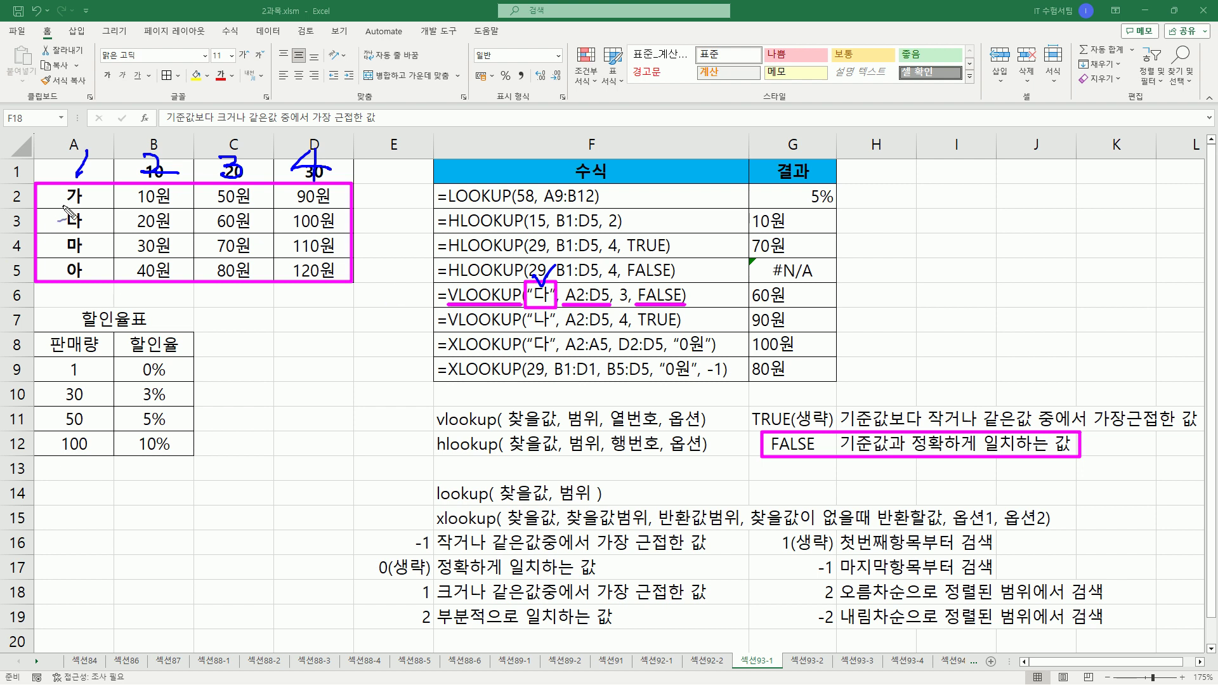
pyautogui.moveTo(60, 199)
pyautogui.mouseDown()
pyautogui.moveTo(91, 201)
pyautogui.moveTo(79, 231)
pyautogui.mouseUp()
pyautogui.moveTo(621, 283); pyautogui.dragTo(642, 266)
pyautogui.moveTo(230, 101)
pyautogui.mouseDown()
pyautogui.moveTo(231, 149)
pyautogui.moveTo(250, 121)
pyautogui.mouseUp()
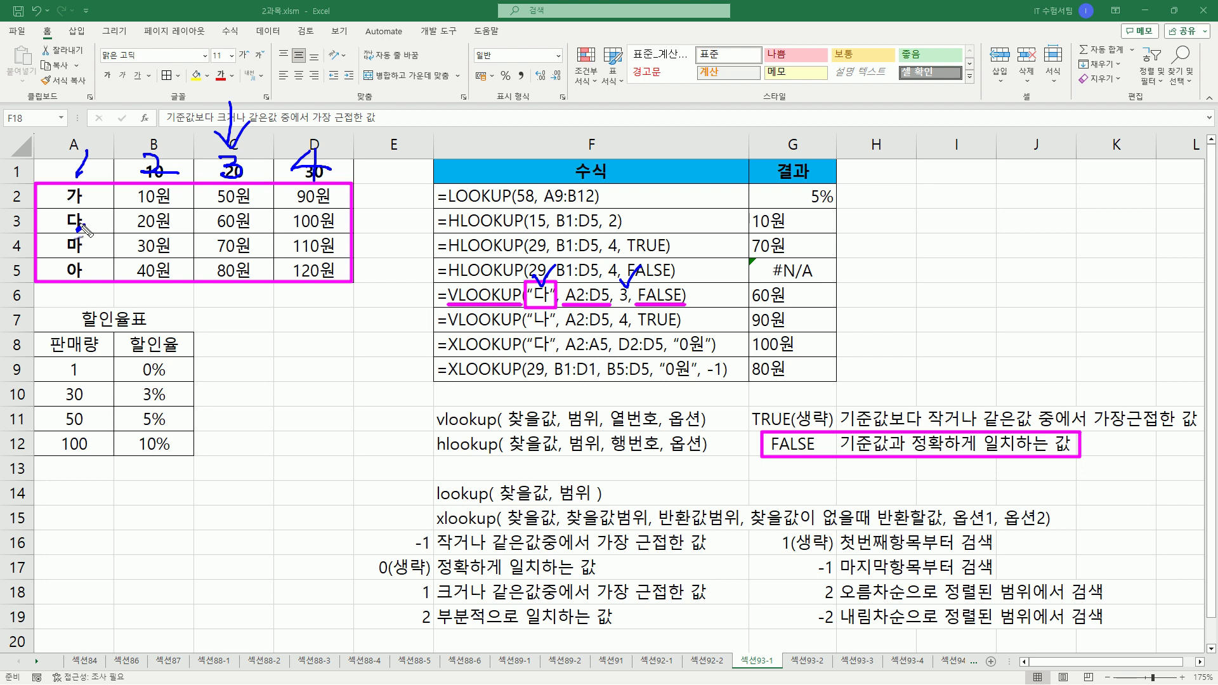
pyautogui.moveTo(250, 230)
pyautogui.mouseDown()
pyautogui.moveTo(207, 222)
pyautogui.moveTo(257, 214)
pyautogui.moveTo(252, 227)
pyautogui.mouseUp()
pyautogui.moveTo(792, 305); pyautogui.dragTo(796, 302)
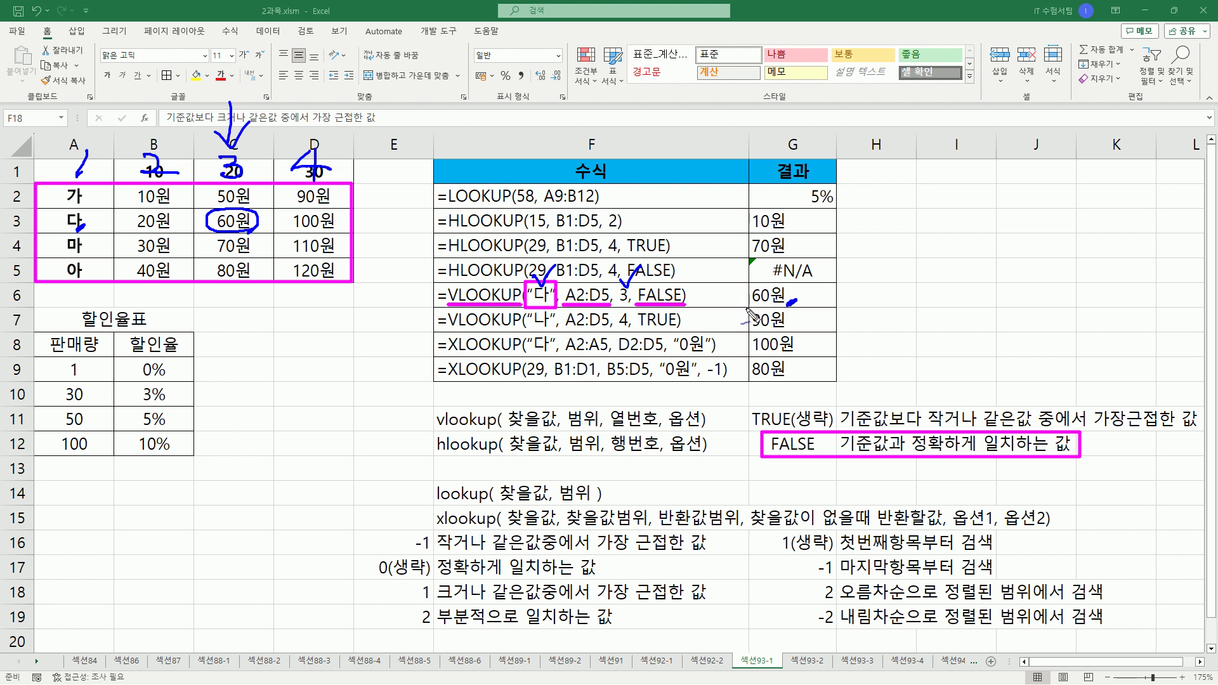
# Step: Match the arguments of =VLOOKUP("나", A2:D5, 4, TRUE) in F7 to range A2:D5 and the TRUE option explanation
pyautogui.press('e')
pyautogui.press('p')
pyautogui.moveTo(446, 330)
pyautogui.mouseDown()
pyautogui.moveTo(518, 330)
pyautogui.moveTo(557, 308)
pyautogui.moveTo(557, 330)
pyautogui.mouseUp()
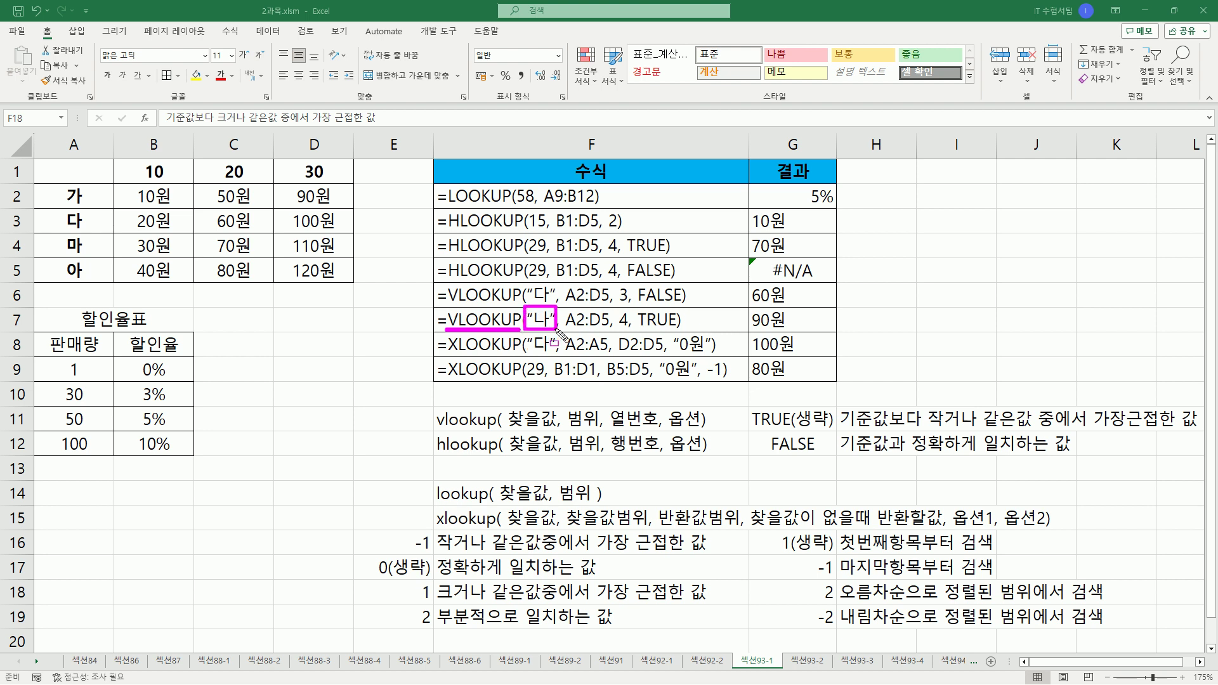
pyautogui.moveTo(565, 329); pyautogui.dragTo(612, 328)
pyautogui.moveTo(35, 183)
pyautogui.mouseDown()
pyautogui.moveTo(45, 243)
pyautogui.moveTo(301, 265)
pyautogui.moveTo(353, 283)
pyautogui.mouseUp()
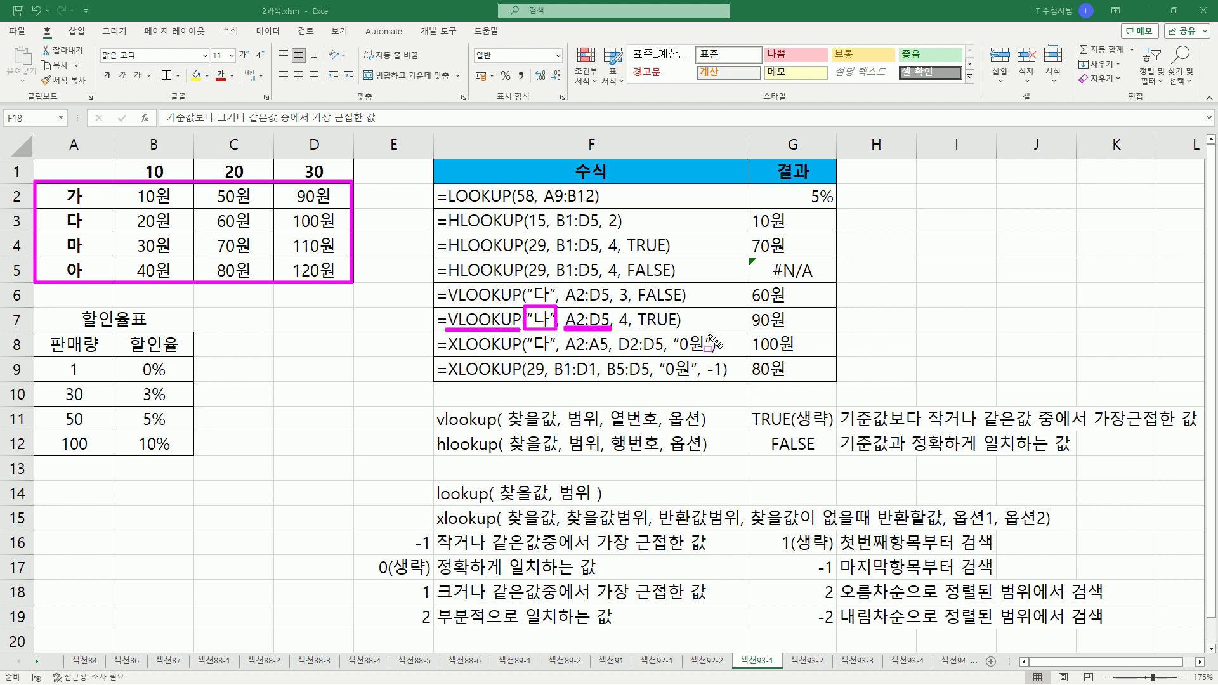
pyautogui.moveTo(638, 329); pyautogui.dragTo(680, 328)
pyautogui.moveTo(925, 427)
pyautogui.mouseDown()
pyautogui.moveTo(1091, 429)
pyautogui.moveTo(1135, 404)
pyautogui.moveTo(1200, 419)
pyautogui.moveTo(1205, 438)
pyautogui.mouseUp()
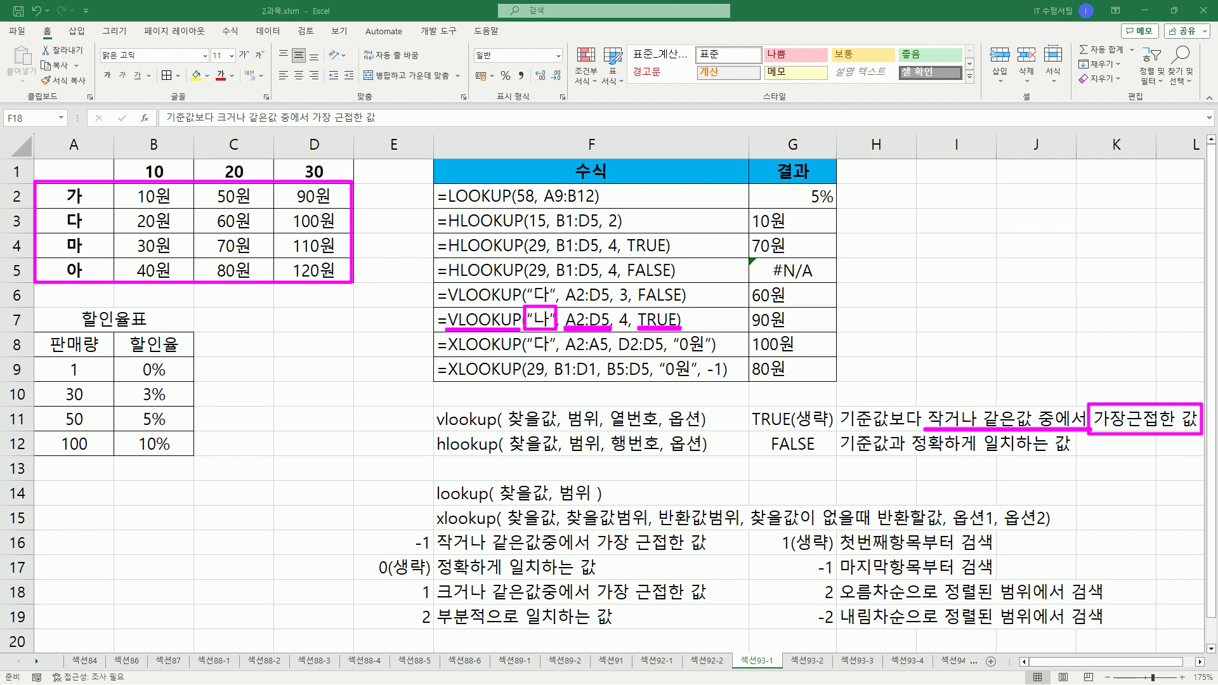
# Step: Number the columns of A2:D5 from 1 to 4 for the VLOOKUP in F7
pyautogui.moveTo(83, 151); pyautogui.dragTo(75, 171)
pyautogui.moveTo(145, 152)
pyautogui.mouseDown()
pyautogui.moveTo(164, 159)
pyautogui.moveTo(155, 175)
pyautogui.moveTo(173, 172)
pyautogui.mouseUp()
pyautogui.moveTo(226, 150)
pyautogui.mouseDown()
pyautogui.moveTo(244, 158)
pyautogui.moveTo(224, 175)
pyautogui.mouseUp()
pyautogui.moveTo(321, 148)
pyautogui.mouseDown()
pyautogui.moveTo(303, 168)
pyautogui.moveTo(334, 166)
pyautogui.mouseUp()
pyautogui.moveTo(320, 148); pyautogui.dragTo(317, 180)
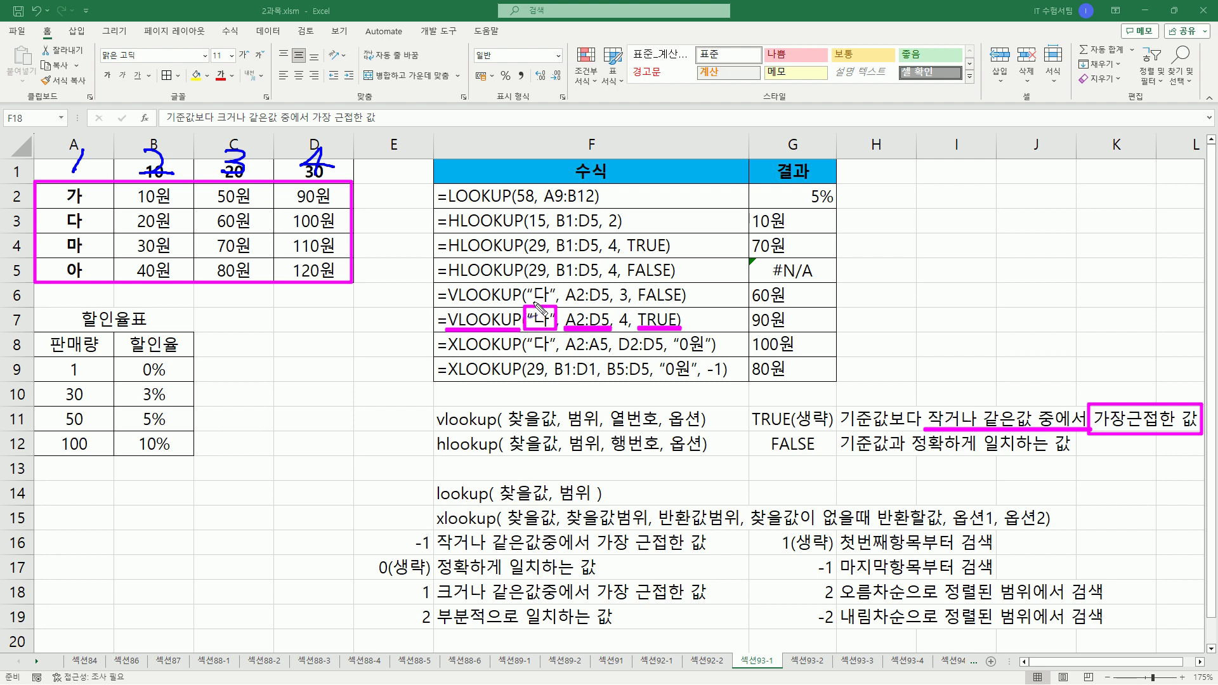
# Step: Rule out the keys in A2:A5 that are greater than "나" under the TRUE option
pyautogui.moveTo(102, 214); pyautogui.dragTo(90, 217)
pyautogui.moveTo(531, 305)
pyautogui.mouseDown()
pyautogui.moveTo(537, 313)
pyautogui.moveTo(549, 287)
pyautogui.mouseUp()
pyautogui.moveTo(657, 298); pyautogui.dragTo(679, 292)
pyautogui.moveTo(954, 393); pyautogui.dragTo(992, 369)
pyautogui.moveTo(909, 434); pyautogui.dragTo(914, 431)
pyautogui.moveTo(84, 217)
pyautogui.mouseDown()
pyautogui.moveTo(62, 237)
pyautogui.moveTo(84, 227)
pyautogui.moveTo(84, 253)
pyautogui.mouseUp()
pyautogui.moveTo(62, 252)
pyautogui.mouseDown()
pyautogui.moveTo(93, 239)
pyautogui.moveTo(84, 278)
pyautogui.moveTo(91, 260)
pyautogui.mouseUp()
pyautogui.moveTo(182, 269); pyautogui.dragTo(190, 266)
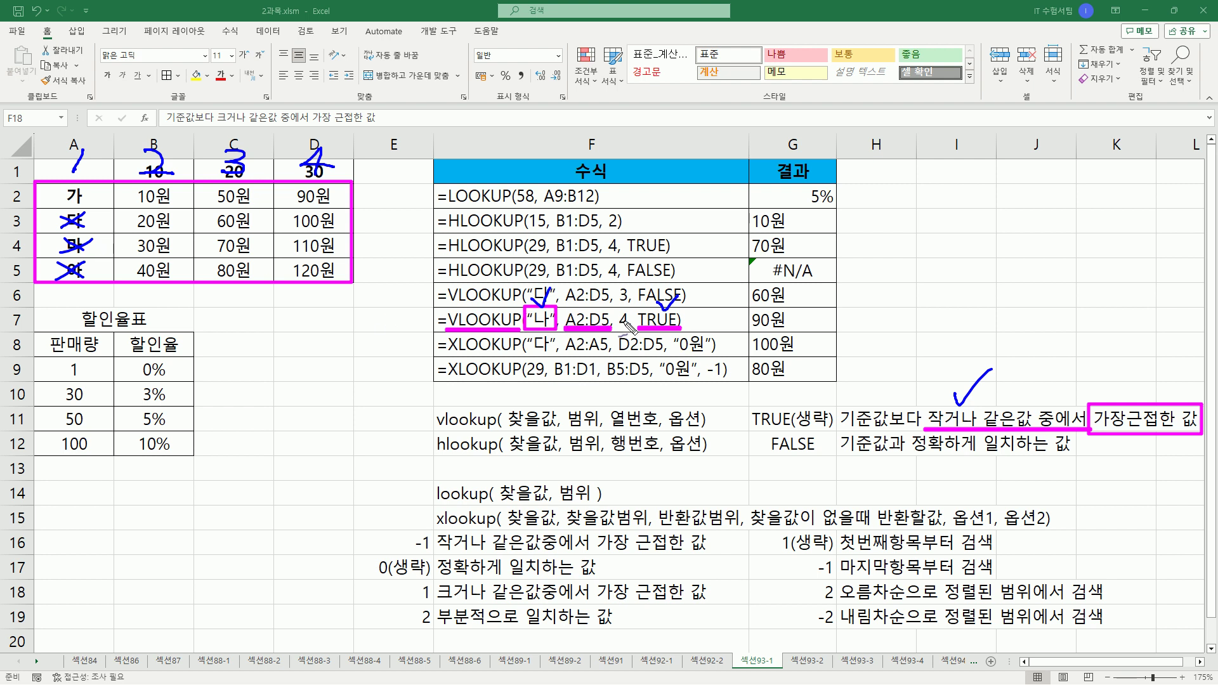
# Step: Trace the closest smaller key to column 4 of A2:D5, compare it with G7, and clear the annotations
pyautogui.moveTo(93, 203)
pyautogui.mouseDown()
pyautogui.moveTo(58, 213)
pyautogui.moveTo(79, 189)
pyautogui.moveTo(95, 194)
pyautogui.mouseUp()
pyautogui.moveTo(628, 308)
pyautogui.mouseDown()
pyautogui.moveTo(623, 336)
pyautogui.moveTo(632, 315)
pyautogui.mouseUp()
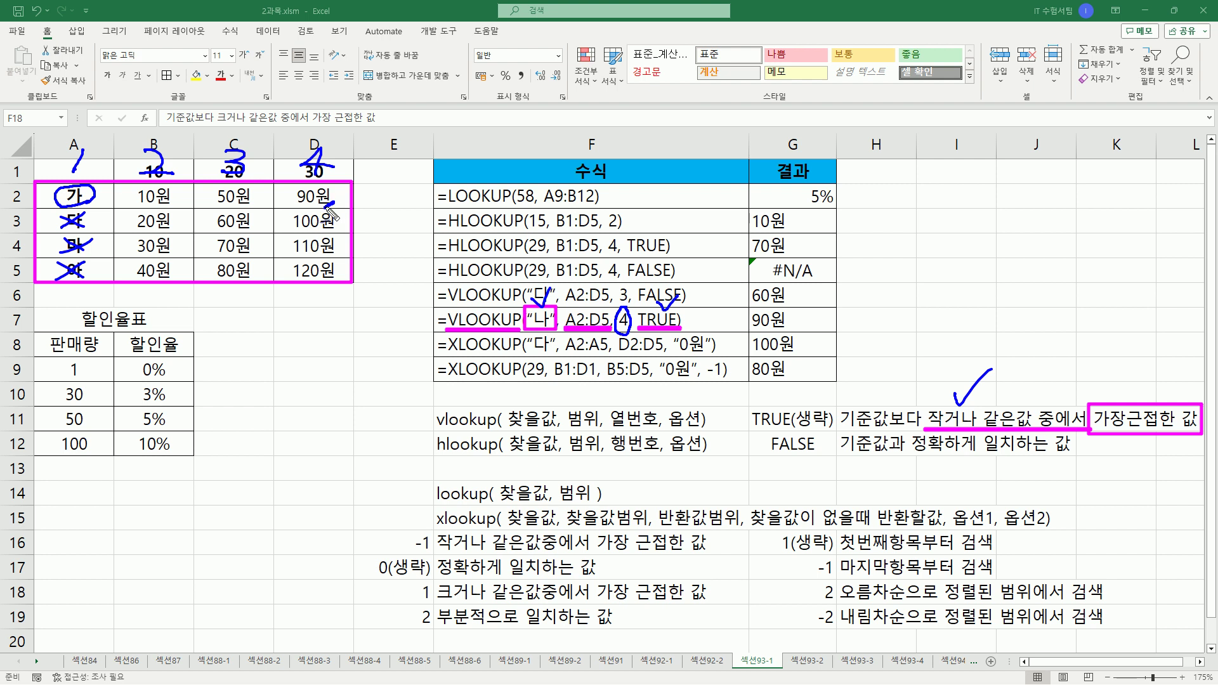
pyautogui.moveTo(329, 208); pyautogui.dragTo(336, 201)
pyautogui.moveTo(796, 324); pyautogui.dragTo(792, 332)
pyautogui.press('Escape')
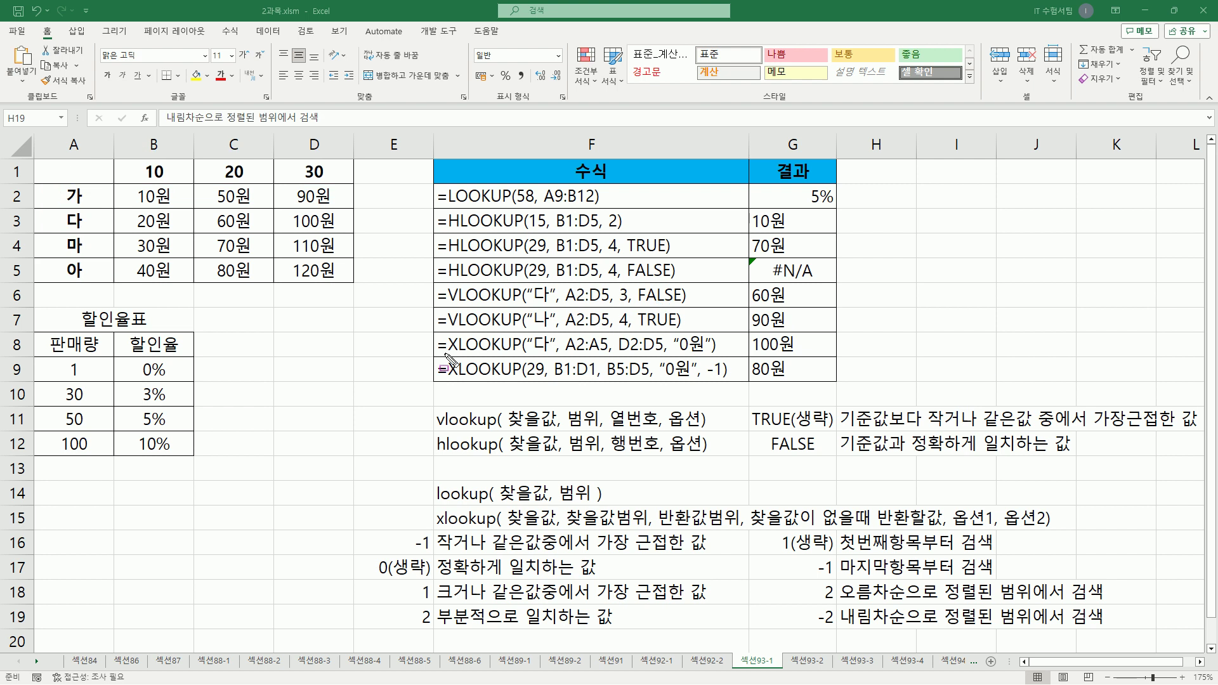
# Step: Match "다" and A2:A5 in the F8 XLOOKUP to the lookup value and lookup range arguments in row 15
pyautogui.moveTo(444, 352); pyautogui.dragTo(543, 350)
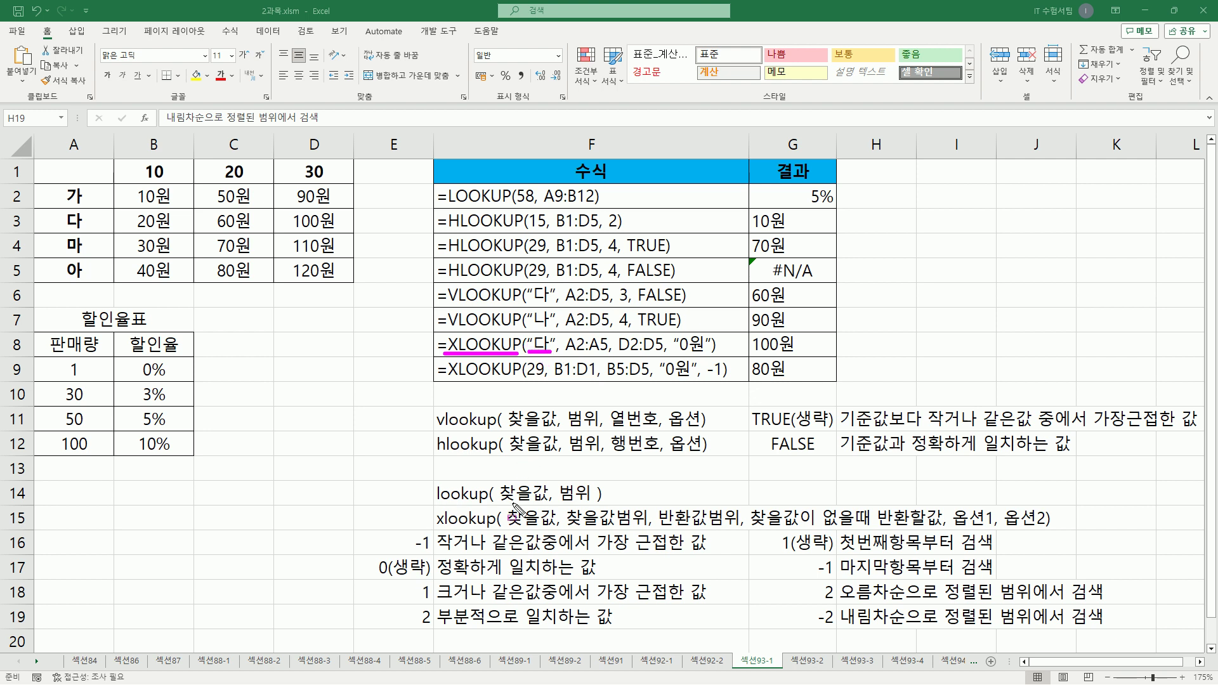
pyautogui.moveTo(507, 506); pyautogui.dragTo(518, 515)
pyautogui.moveTo(551, 525); pyautogui.dragTo(555, 526)
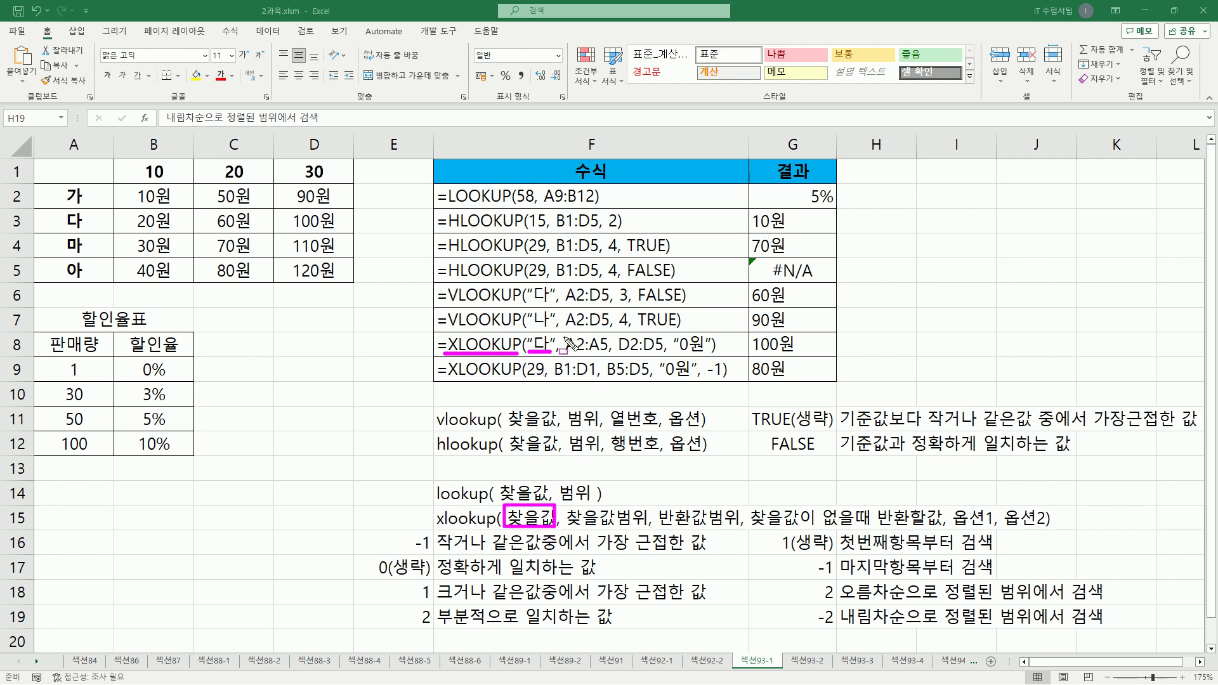
pyautogui.moveTo(563, 338); pyautogui.dragTo(610, 353)
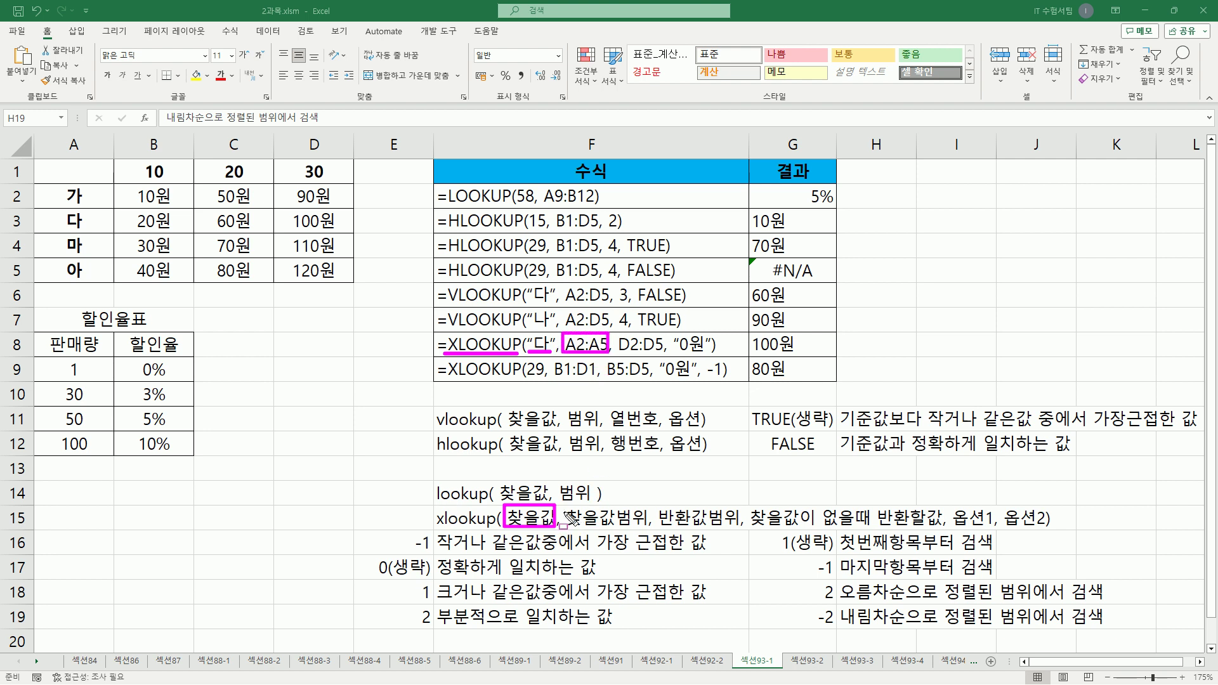
pyautogui.moveTo(566, 525); pyautogui.dragTo(645, 526)
pyautogui.moveTo(38, 189)
pyautogui.mouseDown()
pyautogui.moveTo(116, 293)
pyautogui.moveTo(107, 279)
pyautogui.mouseUp()
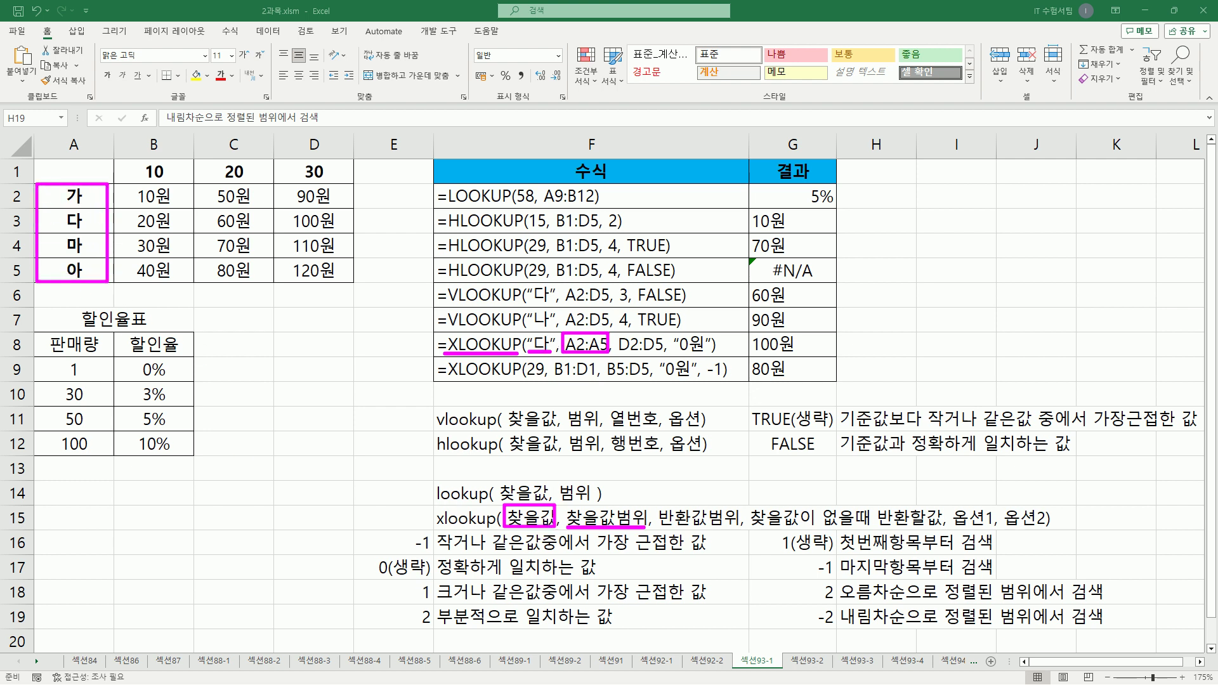
# Step: Match D2:D5 and "0원" in the F8 XLOOKUP to the return range and value-if-not-found arguments
pyautogui.moveTo(532, 330); pyautogui.dragTo(542, 326)
pyautogui.moveTo(614, 368); pyautogui.dragTo(663, 351)
pyautogui.moveTo(657, 526); pyautogui.dragTo(736, 526)
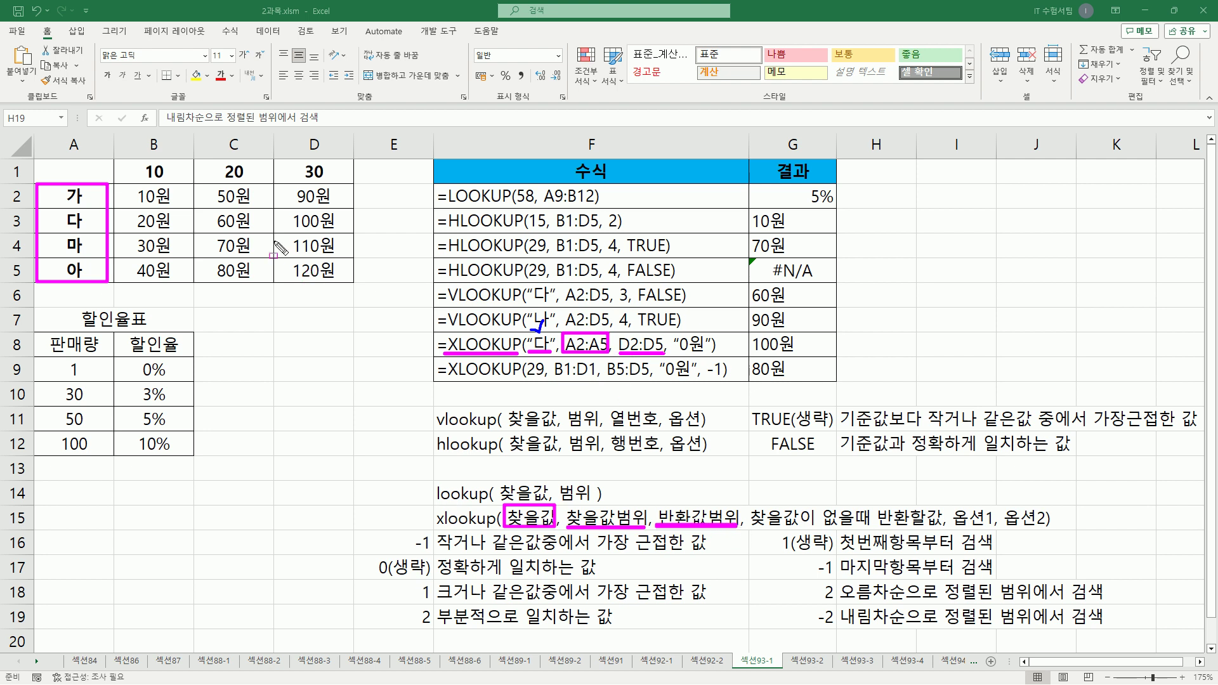
pyautogui.moveTo(283, 183)
pyautogui.mouseDown()
pyautogui.moveTo(311, 280)
pyautogui.moveTo(344, 282)
pyautogui.mouseUp()
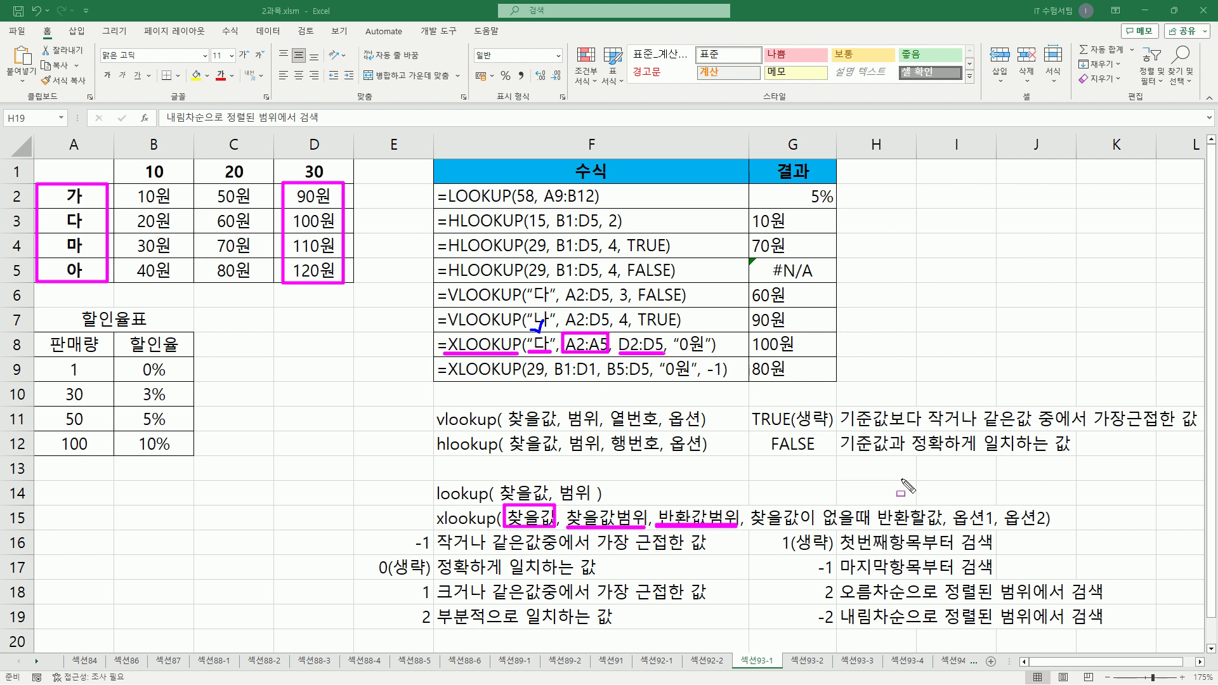
pyautogui.moveTo(756, 527); pyautogui.dragTo(943, 527)
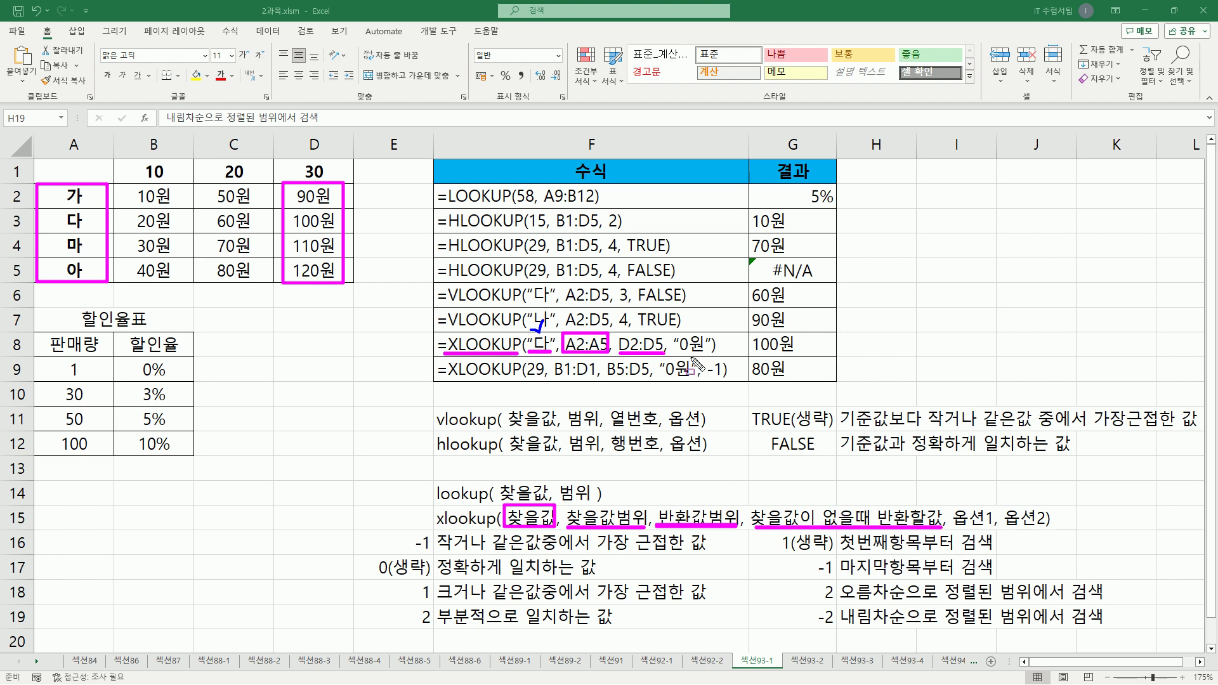
pyautogui.moveTo(676, 335); pyautogui.dragTo(713, 355)
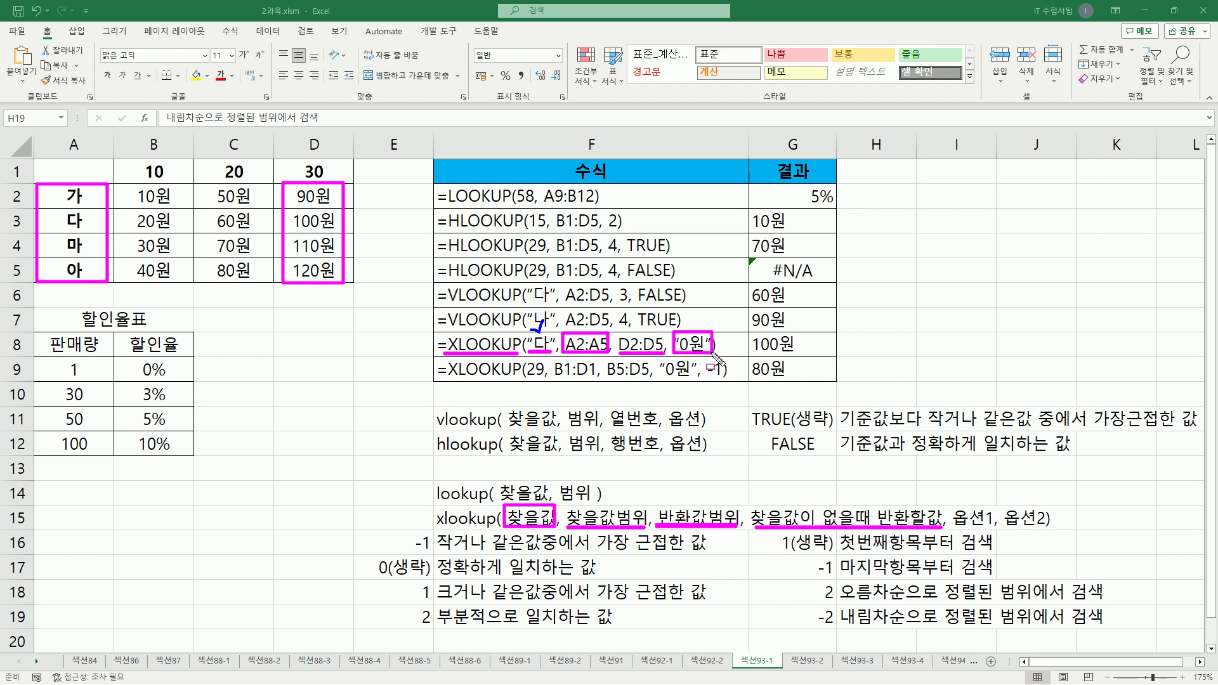
# Step: Examine the two options omitted in F8, matching their defaults 0 and 1 to the explanations and search range A2:A5
pyautogui.moveTo(944, 502)
pyautogui.mouseDown()
pyautogui.moveTo(969, 529)
pyautogui.moveTo(1052, 529)
pyautogui.mouseUp()
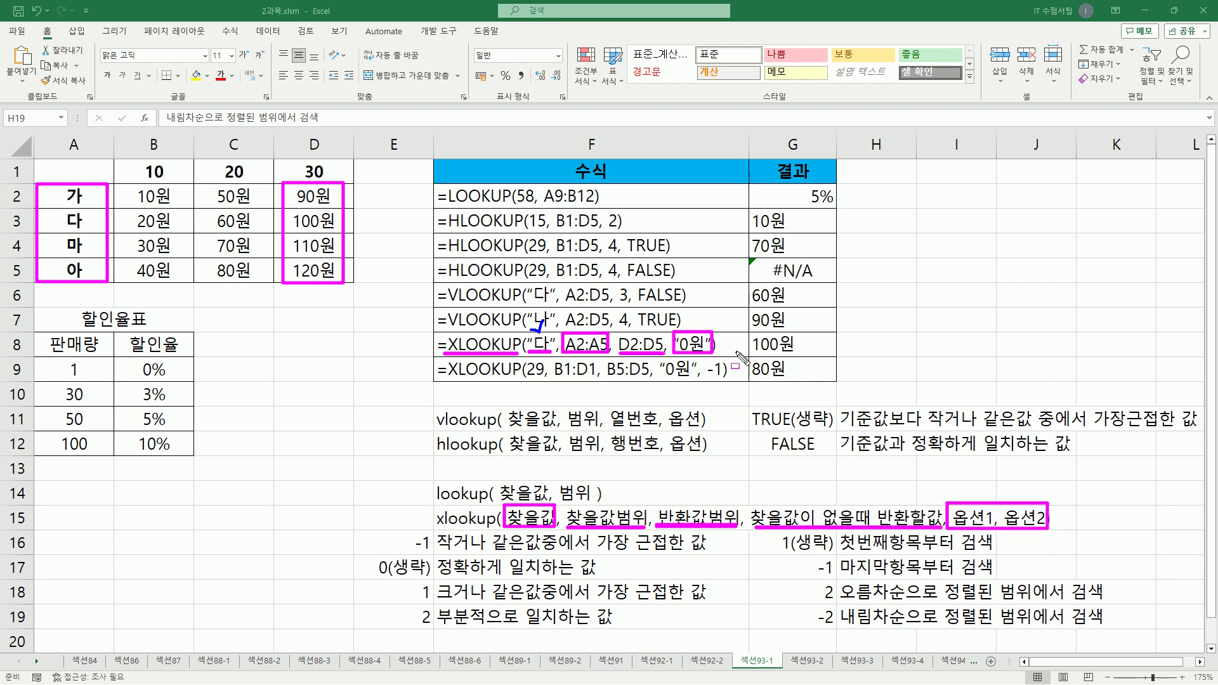
pyautogui.moveTo(625, 366); pyautogui.dragTo(630, 366)
pyautogui.moveTo(368, 556)
pyautogui.mouseDown()
pyautogui.moveTo(388, 578)
pyautogui.moveTo(429, 579)
pyautogui.mouseUp()
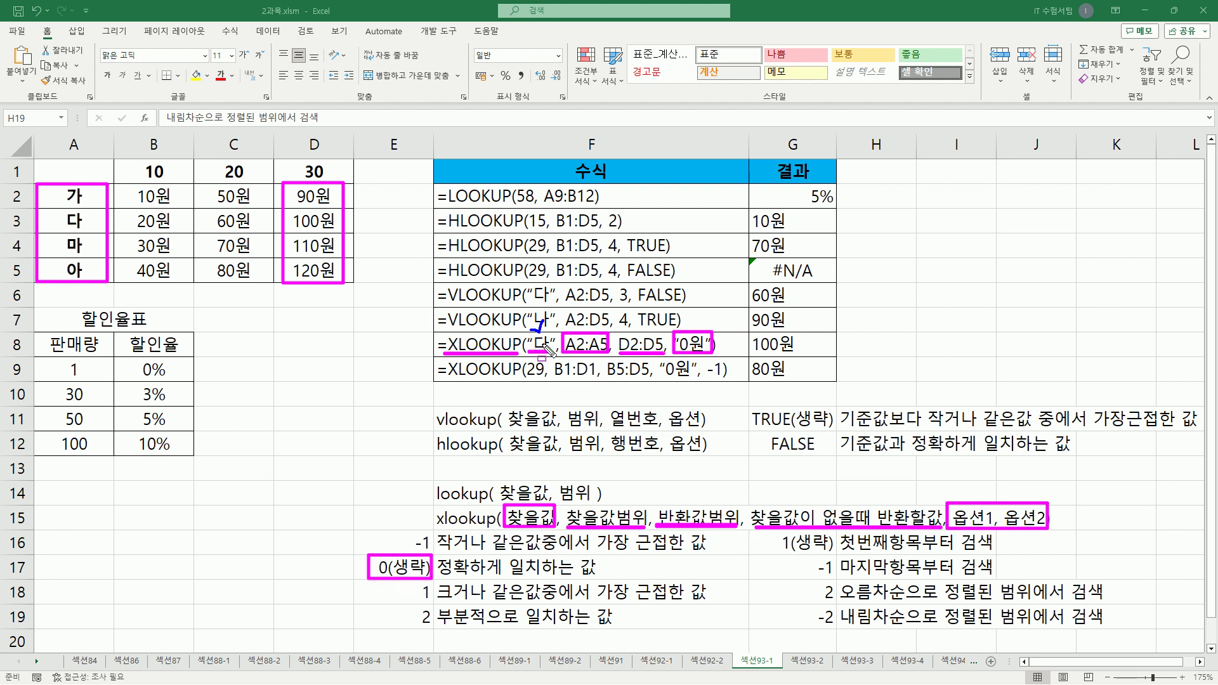
pyautogui.moveTo(438, 578); pyautogui.dragTo(596, 578)
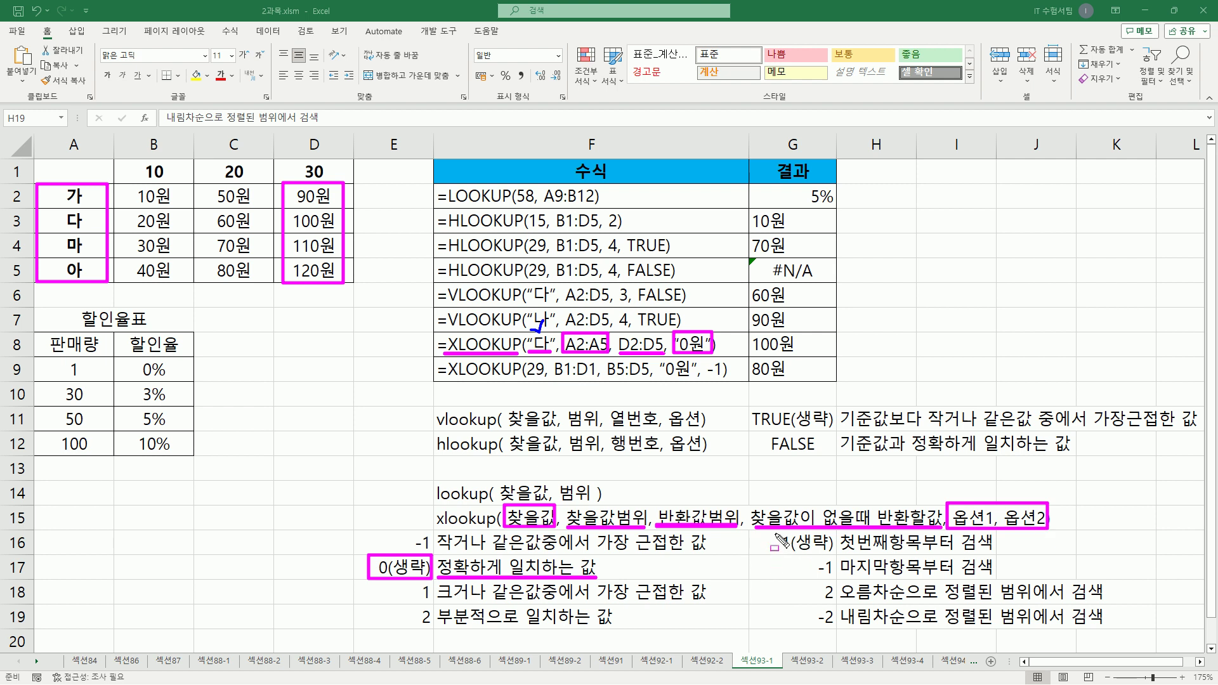
pyautogui.moveTo(777, 533); pyautogui.dragTo(836, 553)
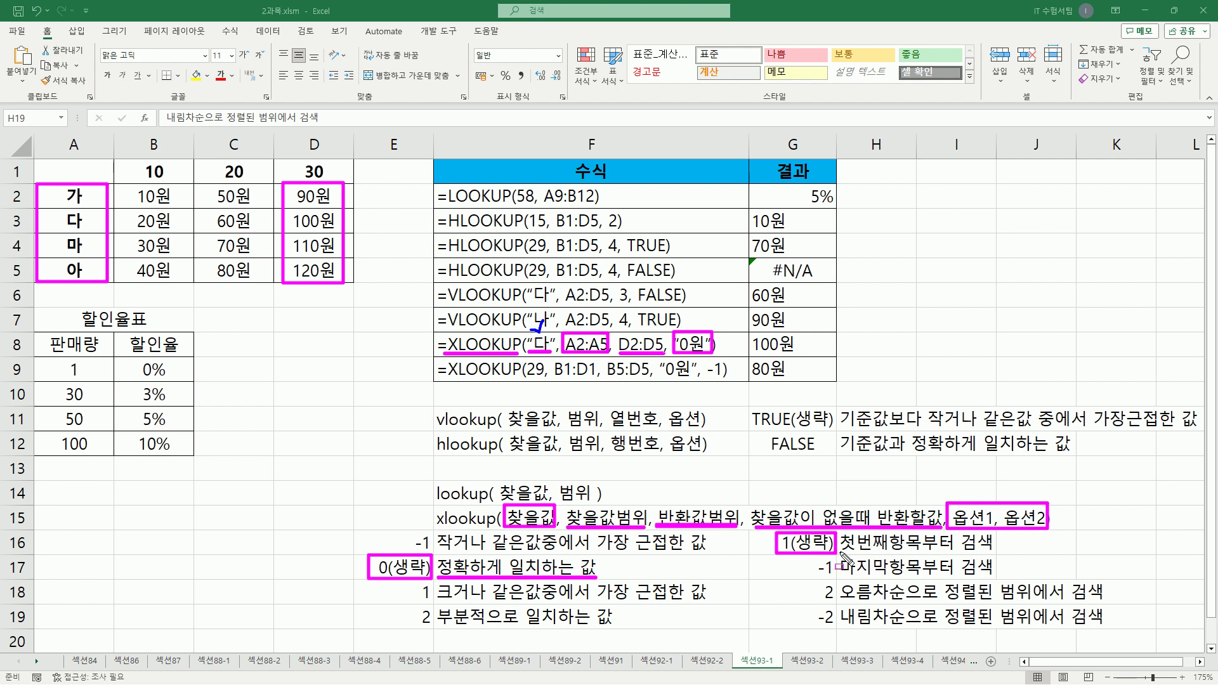
pyautogui.moveTo(847, 557); pyautogui.dragTo(992, 558)
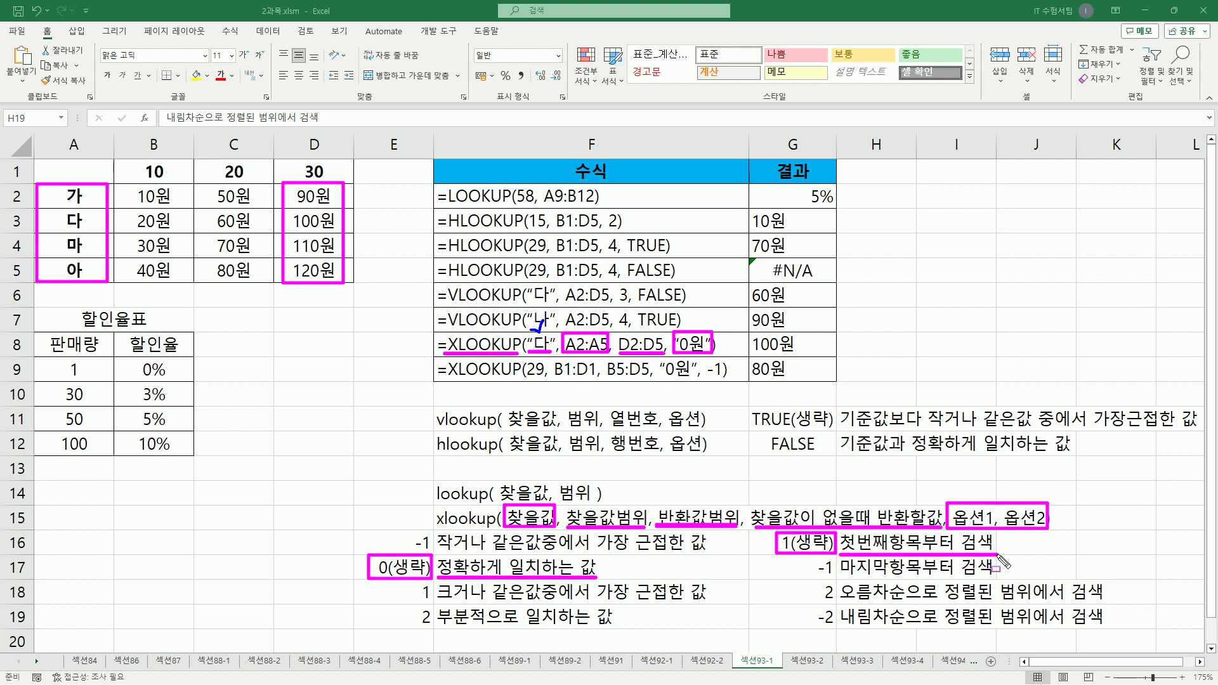
pyautogui.moveTo(59, 184); pyautogui.dragTo(95, 280)
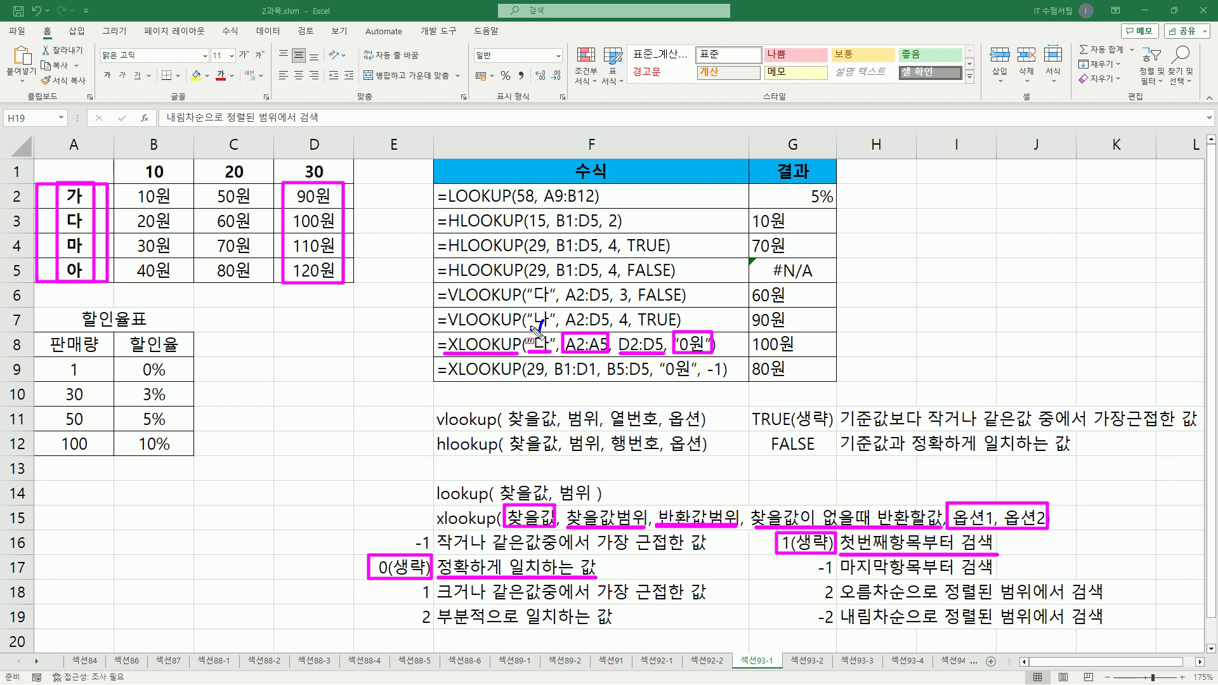
# Step: Trace the exact match for "다" from A2:A5 to D2:D5 and compare it with the result in G8
pyautogui.moveTo(859, 530); pyautogui.dragTo(891, 496)
pyautogui.moveTo(457, 558); pyautogui.dragTo(482, 544)
pyautogui.moveTo(70, 234)
pyautogui.mouseDown()
pyautogui.moveTo(89, 239)
pyautogui.moveTo(62, 226)
pyautogui.moveTo(64, 213)
pyautogui.moveTo(87, 232)
pyautogui.mouseUp()
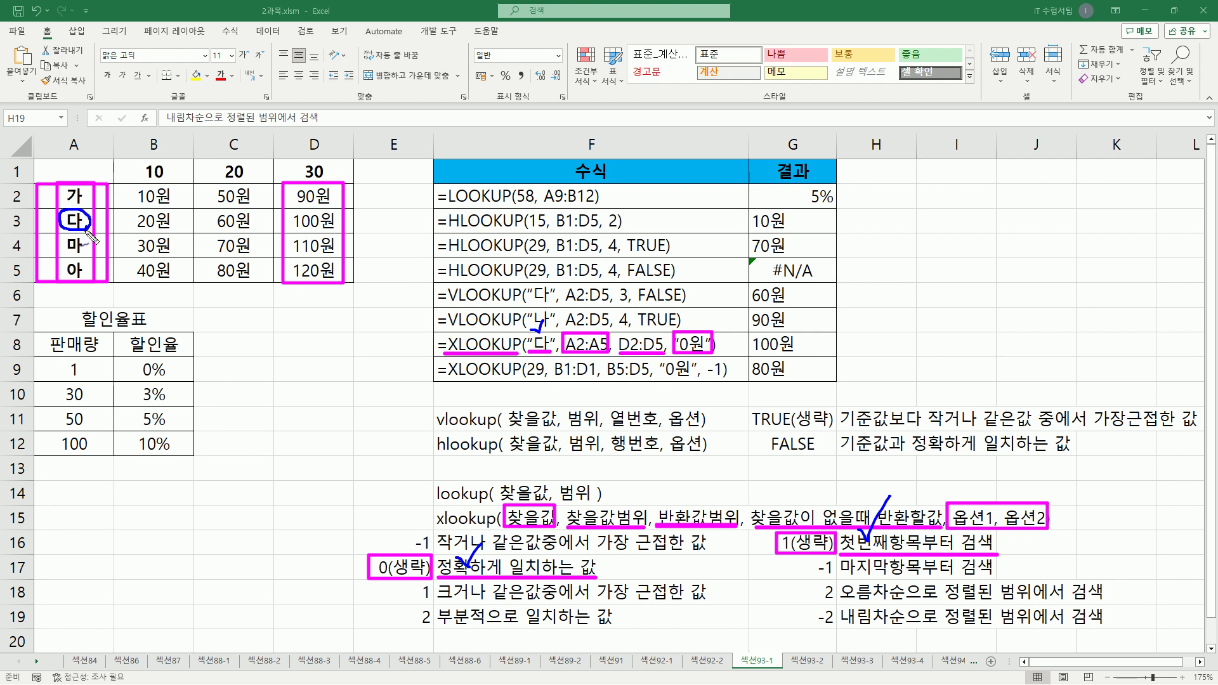
pyautogui.hotkey('ctrl', 'z')
pyautogui.moveTo(79, 236); pyautogui.dragTo(90, 229)
pyautogui.moveTo(280, 215); pyautogui.dragTo(295, 211)
pyautogui.moveTo(751, 350); pyautogui.dragTo(790, 351)
# Step: Trace what the XLOOKUP in F8 would return if the lookup value were "라"
pyautogui.moveTo(77, 274); pyautogui.dragTo(84, 272)
pyautogui.moveTo(539, 362); pyautogui.dragTo(615, 375)
pyautogui.moveTo(697, 331); pyautogui.dragTo(702, 315)
pyautogui.moveTo(527, 382)
pyautogui.mouseDown()
pyautogui.moveTo(550, 400)
pyautogui.moveTo(546, 388)
pyautogui.moveTo(553, 412)
pyautogui.mouseUp()
pyautogui.moveTo(551, 394); pyautogui.dragTo(562, 393)
pyautogui.moveTo(45, 239); pyautogui.dragTo(53, 236)
pyautogui.moveTo(705, 371)
pyautogui.mouseDown()
pyautogui.moveTo(704, 330)
pyautogui.moveTo(722, 352)
pyautogui.moveTo(690, 360)
pyautogui.mouseUp()
pyautogui.hotkey('ctrl', 'z')
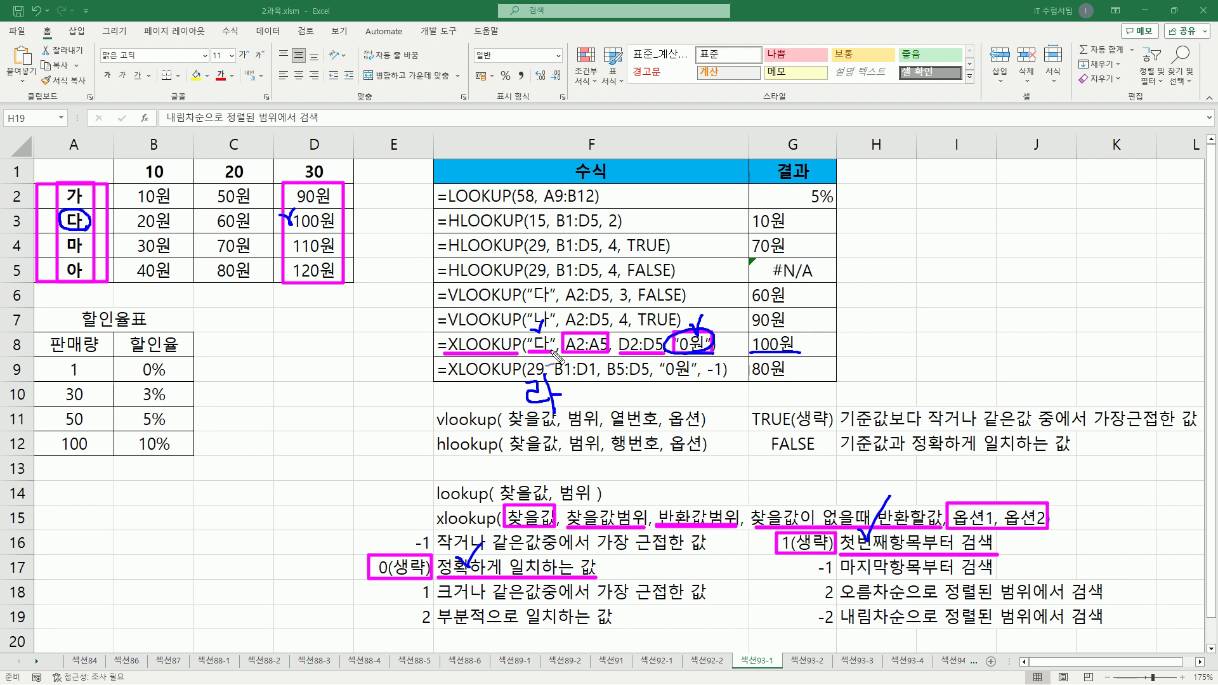
# Step: Recheck the lookup value "다" in F8 against G8 and the omitted 옵션1 and 옵션2 arguments
pyautogui.moveTo(549, 346); pyautogui.dragTo(545, 355)
pyautogui.moveTo(801, 353); pyautogui.dragTo(810, 349)
pyautogui.moveTo(970, 505)
pyautogui.mouseDown()
pyautogui.moveTo(997, 498)
pyautogui.moveTo(1026, 513)
pyautogui.moveTo(1039, 493)
pyautogui.mouseUp()
pyautogui.moveTo(1001, 540); pyautogui.dragTo(1009, 536)
# Step: Clear the annotations and match the arguments of =XLOOKUP(29, B1:D1, B5:D5, "0원", -1) in F9 to ranges B1:D1 and B5:D5
pyautogui.press('e')
pyautogui.moveTo(449, 380)
pyautogui.mouseDown()
pyautogui.moveTo(513, 380)
pyautogui.moveTo(522, 355)
pyautogui.moveTo(524, 381)
pyautogui.moveTo(547, 385)
pyautogui.mouseUp()
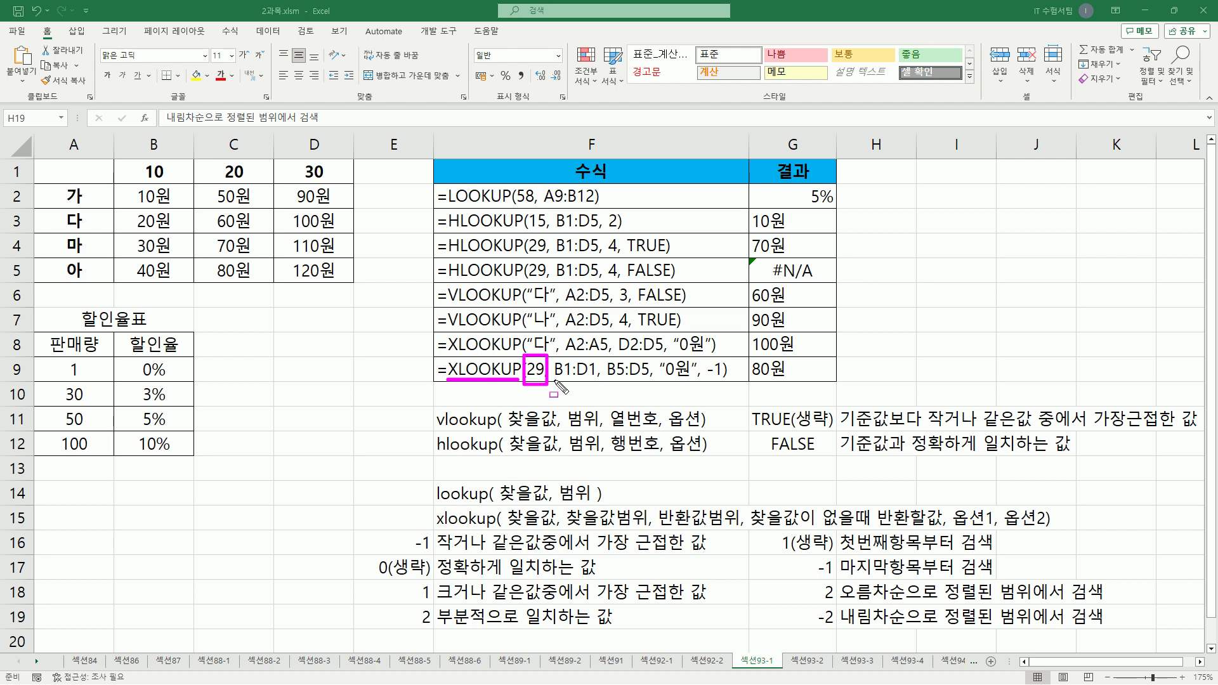
pyautogui.moveTo(556, 380); pyautogui.dragTo(594, 381)
pyautogui.moveTo(118, 158)
pyautogui.mouseDown()
pyautogui.moveTo(146, 185)
pyautogui.moveTo(357, 187)
pyautogui.mouseUp()
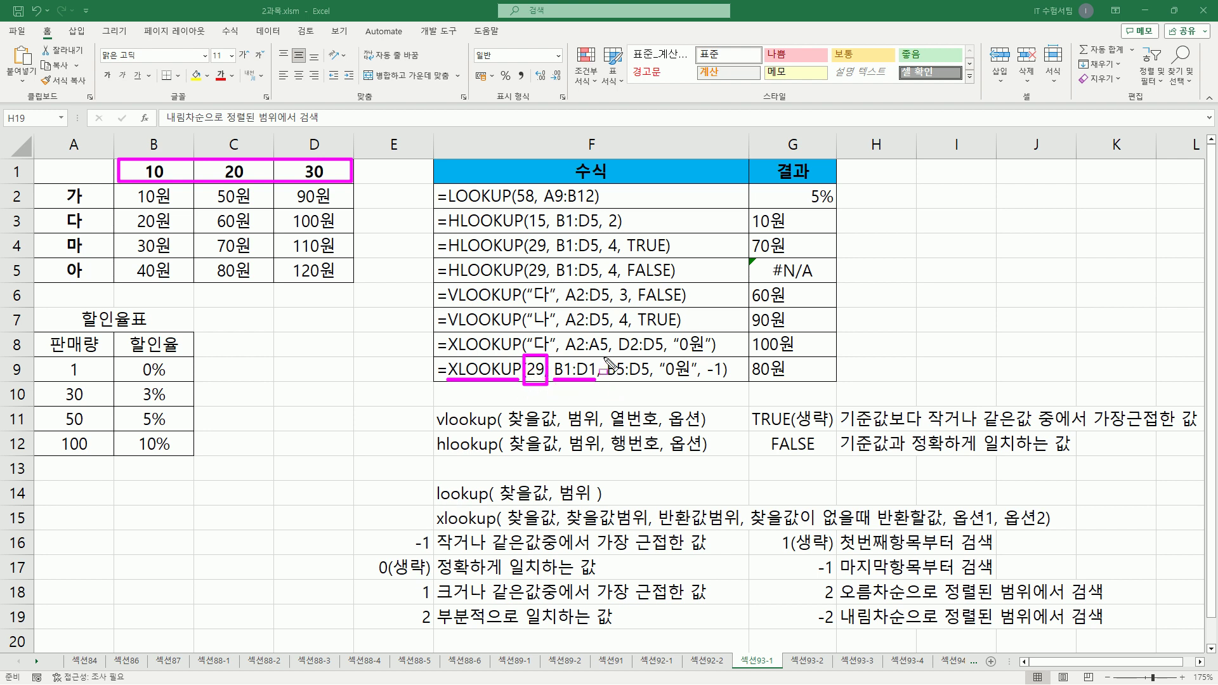
pyautogui.moveTo(605, 358); pyautogui.dragTo(652, 384)
pyautogui.moveTo(127, 261)
pyautogui.mouseDown()
pyautogui.moveTo(166, 286)
pyautogui.moveTo(346, 285)
pyautogui.mouseUp()
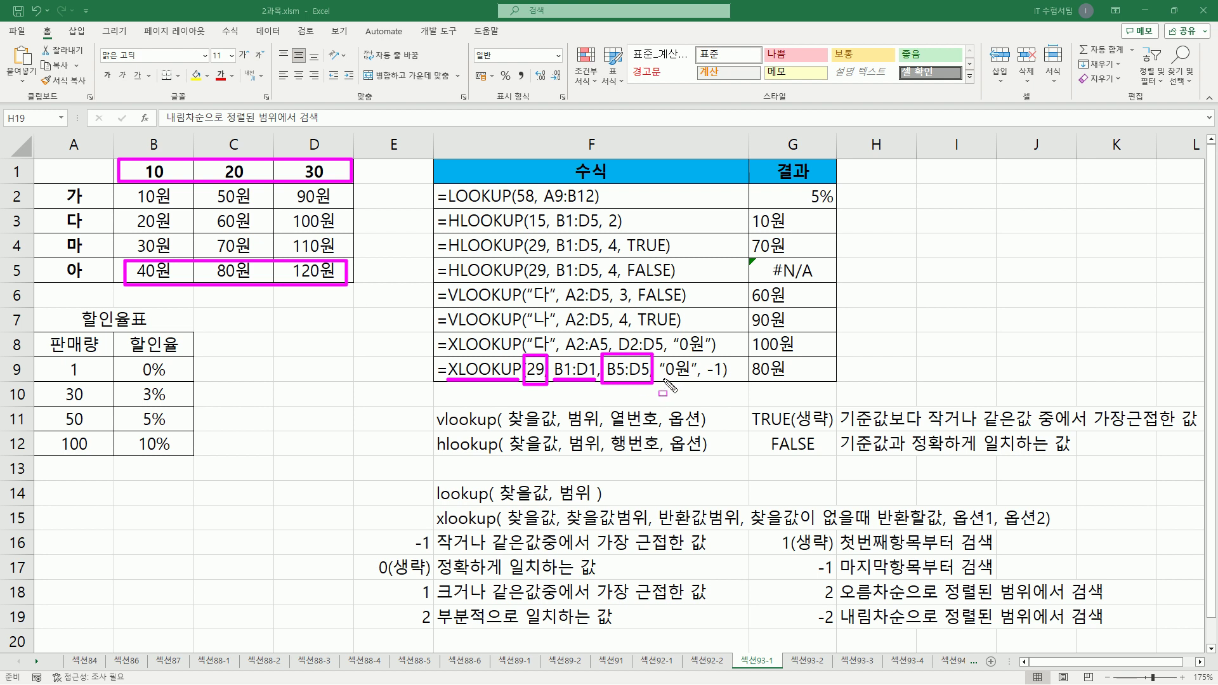
pyautogui.moveTo(669, 379); pyautogui.dragTo(683, 379)
pyautogui.moveTo(701, 383)
pyautogui.mouseDown()
pyautogui.moveTo(701, 356)
pyautogui.moveTo(724, 355)
pyautogui.moveTo(725, 384)
pyautogui.mouseUp()
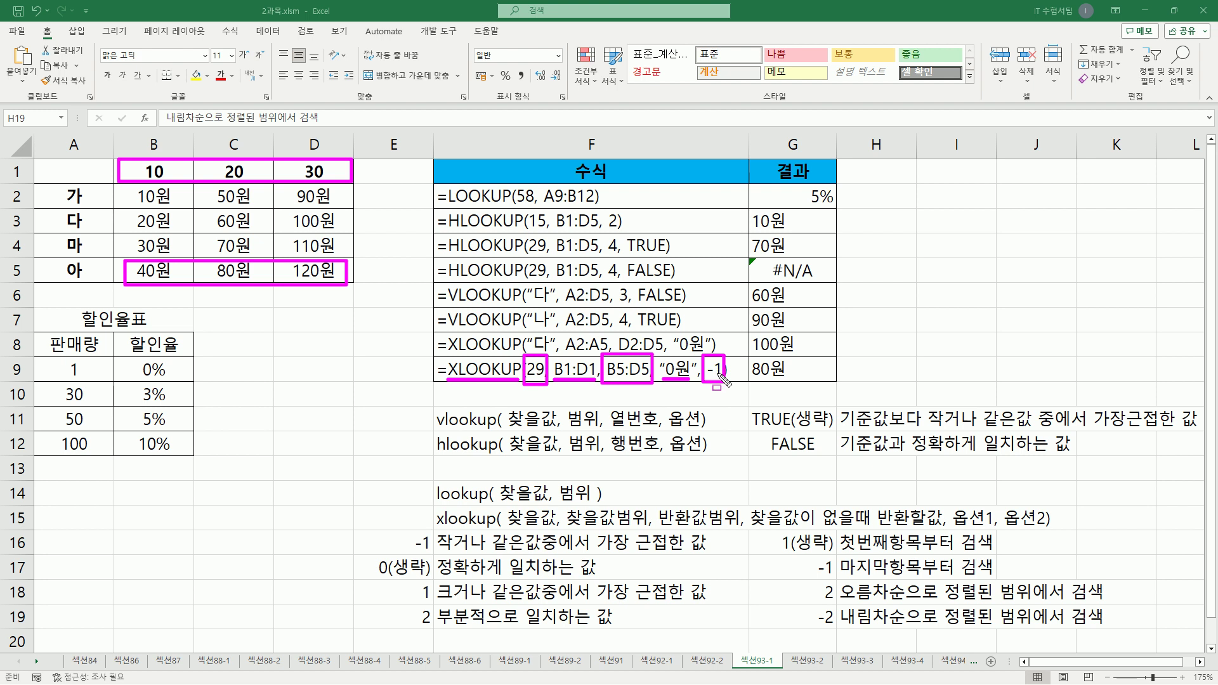
# Step: Match the -1 in F9 to the 옵션1 explanation and the omitted 옵션2 to its default 1 explanation
pyautogui.moveTo(949, 502)
pyautogui.mouseDown()
pyautogui.moveTo(1007, 545)
pyautogui.moveTo(998, 530)
pyautogui.mouseUp()
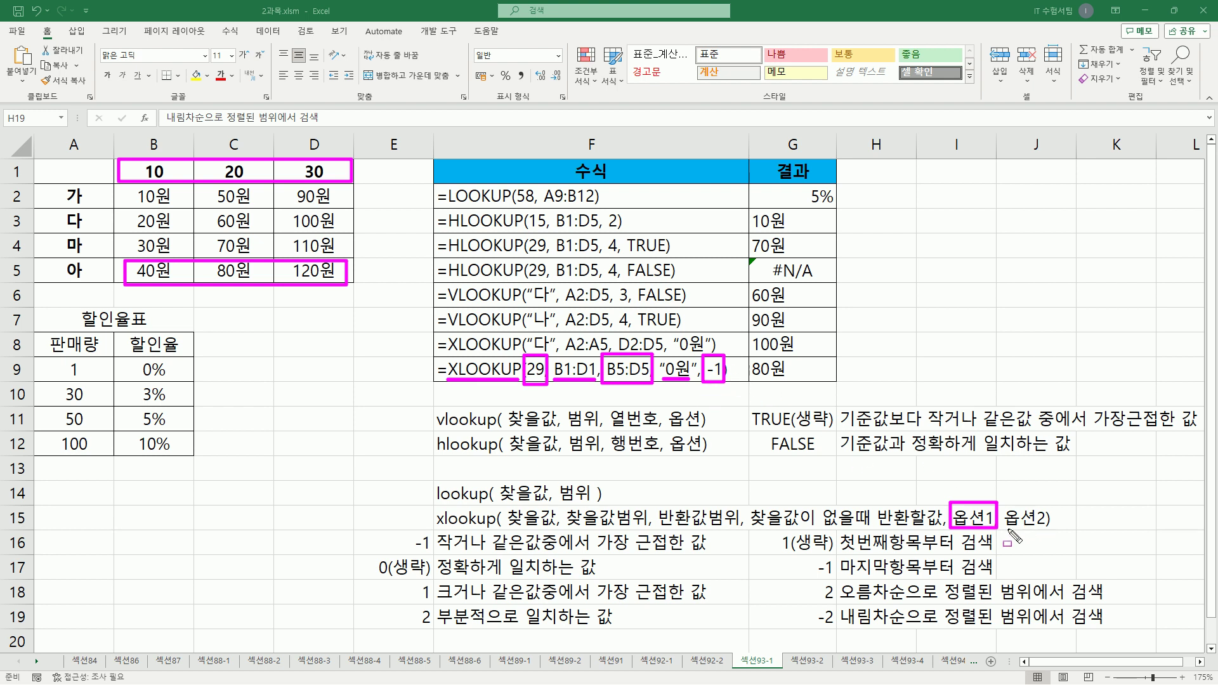
pyautogui.moveTo(1004, 528); pyautogui.dragTo(1056, 528)
pyautogui.moveTo(711, 355); pyautogui.dragTo(722, 340)
pyautogui.moveTo(404, 530)
pyautogui.mouseDown()
pyautogui.moveTo(433, 554)
pyautogui.moveTo(710, 556)
pyautogui.mouseUp()
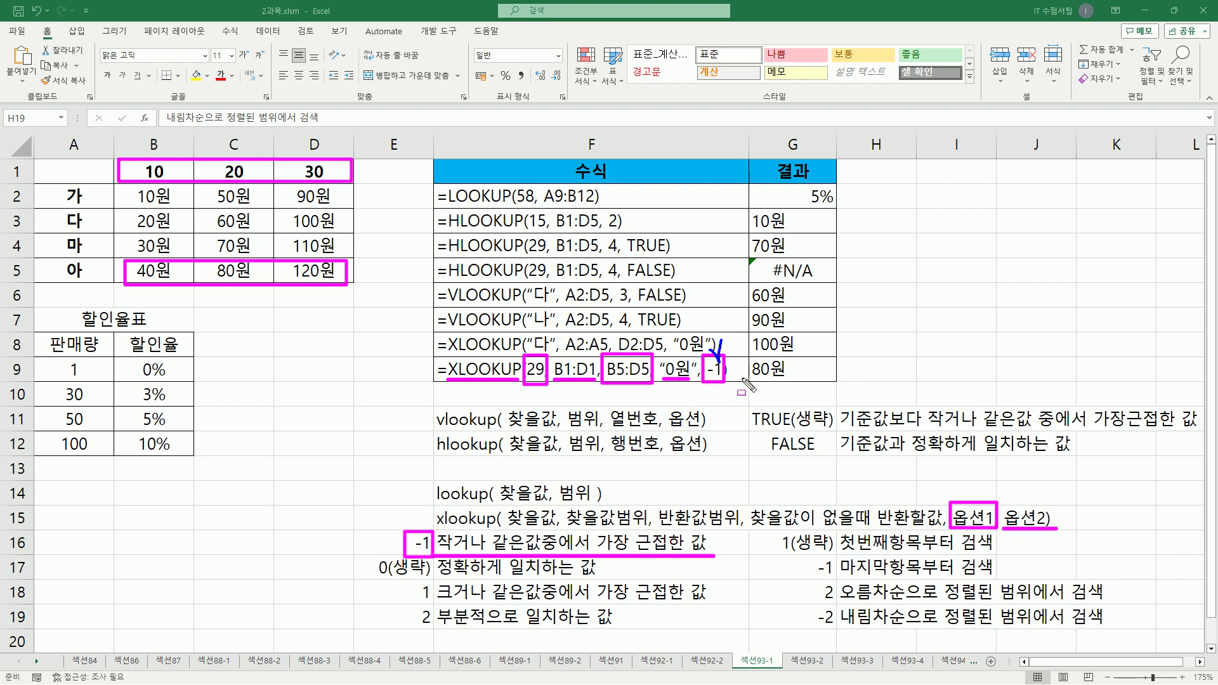
pyautogui.moveTo(775, 529)
pyautogui.mouseDown()
pyautogui.moveTo(801, 558)
pyautogui.moveTo(837, 566)
pyautogui.moveTo(833, 553)
pyautogui.mouseUp()
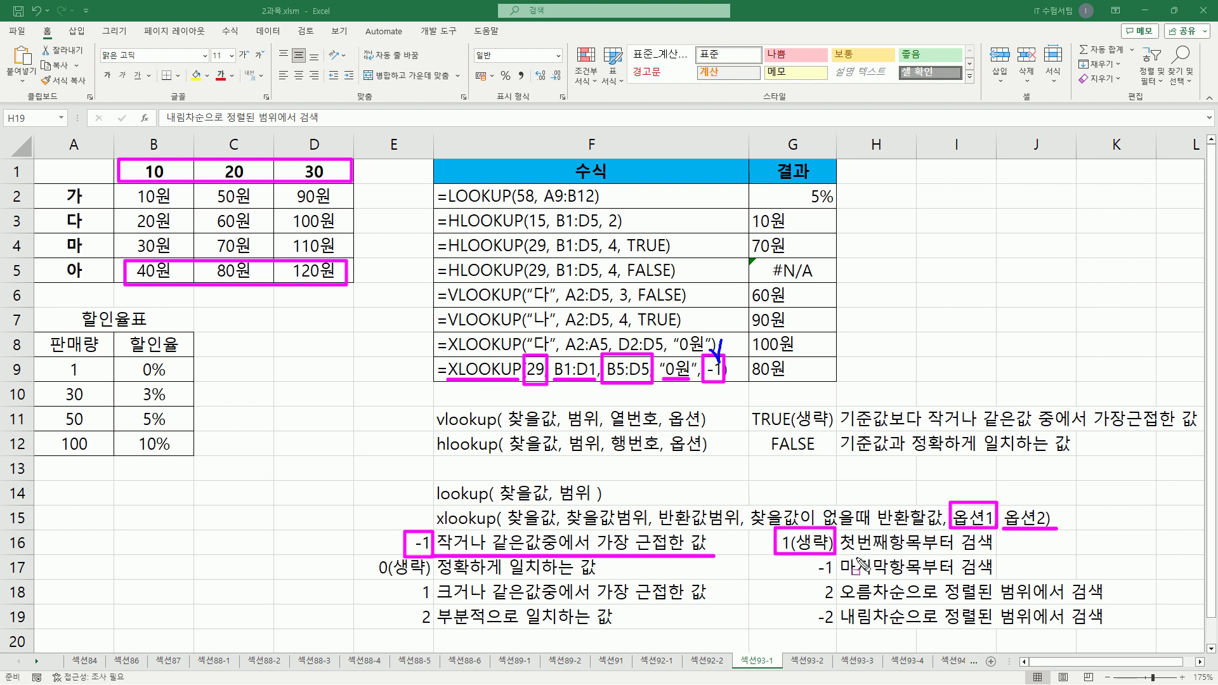
pyautogui.moveTo(839, 553); pyautogui.dragTo(1002, 553)
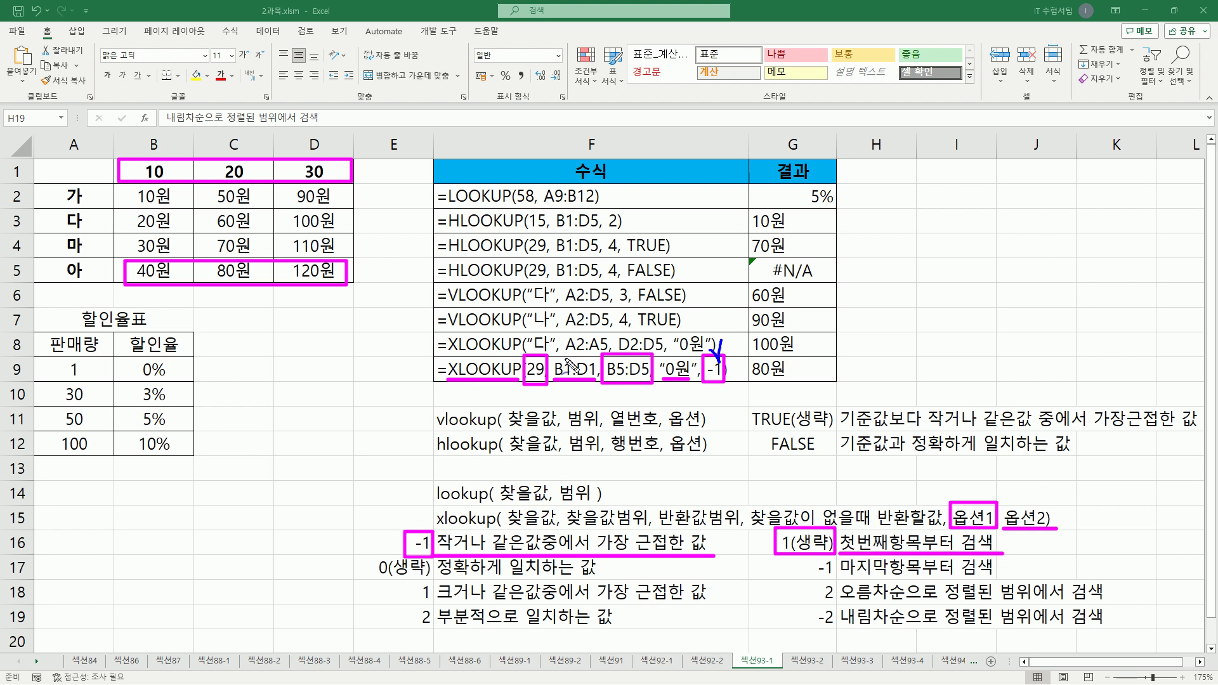
# Step: Search B1:D1 from the first item for the closest value less than or equal to 29
pyautogui.moveTo(569, 347); pyautogui.dragTo(590, 338)
pyautogui.moveTo(105, 161)
pyautogui.mouseDown()
pyautogui.moveTo(113, 168)
pyautogui.moveTo(127, 144)
pyautogui.mouseUp()
pyautogui.moveTo(136, 171); pyautogui.dragTo(144, 169)
pyautogui.moveTo(247, 178); pyautogui.dragTo(246, 179)
pyautogui.click(163, 177)
pyautogui.moveTo(226, 189); pyautogui.dragTo(234, 184)
pyautogui.moveTo(251, 178)
pyautogui.mouseDown()
pyautogui.moveTo(219, 182)
pyautogui.moveTo(250, 162)
pyautogui.moveTo(253, 176)
pyautogui.mouseUp()
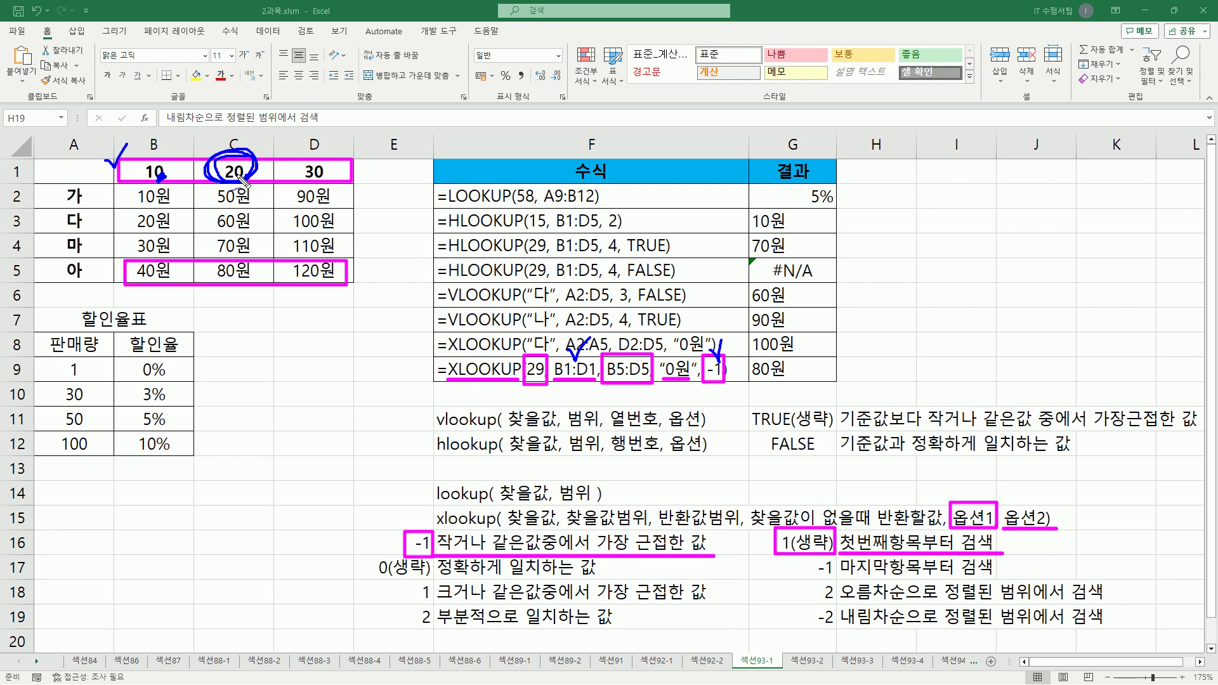
pyautogui.moveTo(419, 311); pyautogui.dragTo(428, 309)
pyautogui.moveTo(835, 569); pyautogui.dragTo(1007, 552)
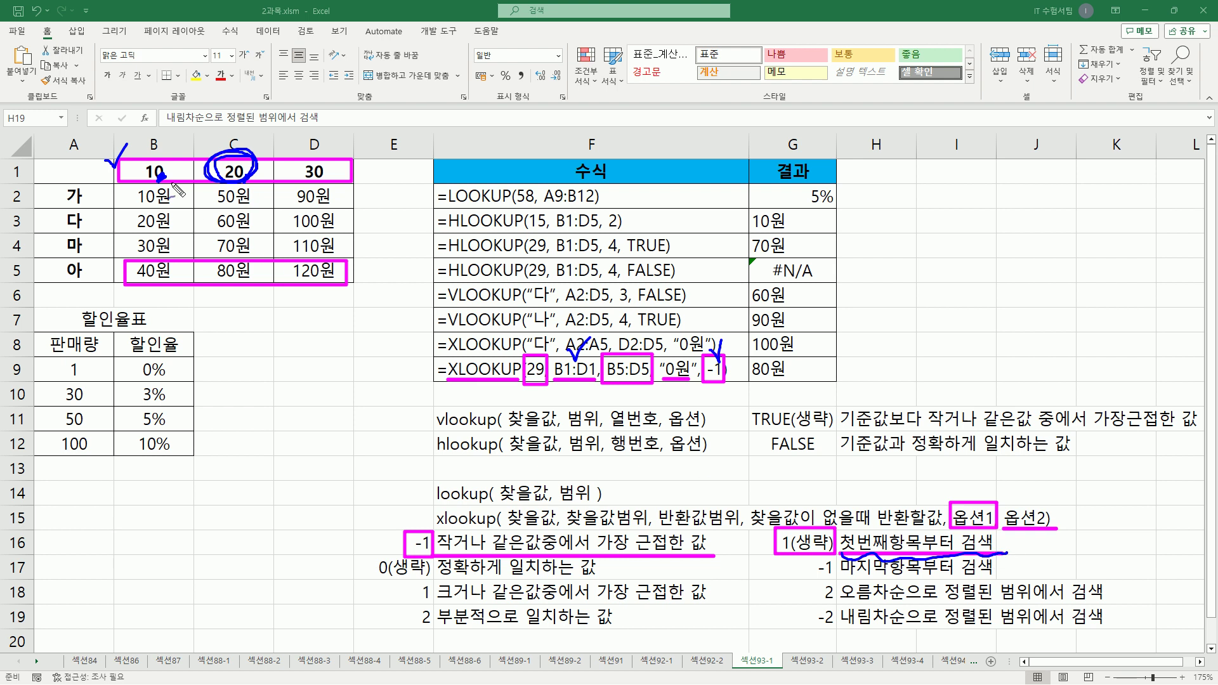
pyautogui.moveTo(156, 182); pyautogui.dragTo(162, 178)
# Step: Trace the matched header to its value in B5:D5 and compare it with the result in G9
pyautogui.moveTo(103, 265); pyautogui.dragTo(121, 257)
pyautogui.moveTo(243, 280)
pyautogui.mouseDown()
pyautogui.moveTo(254, 276)
pyautogui.moveTo(240, 254)
pyautogui.moveTo(210, 269)
pyautogui.moveTo(236, 289)
pyautogui.moveTo(260, 271)
pyautogui.mouseUp()
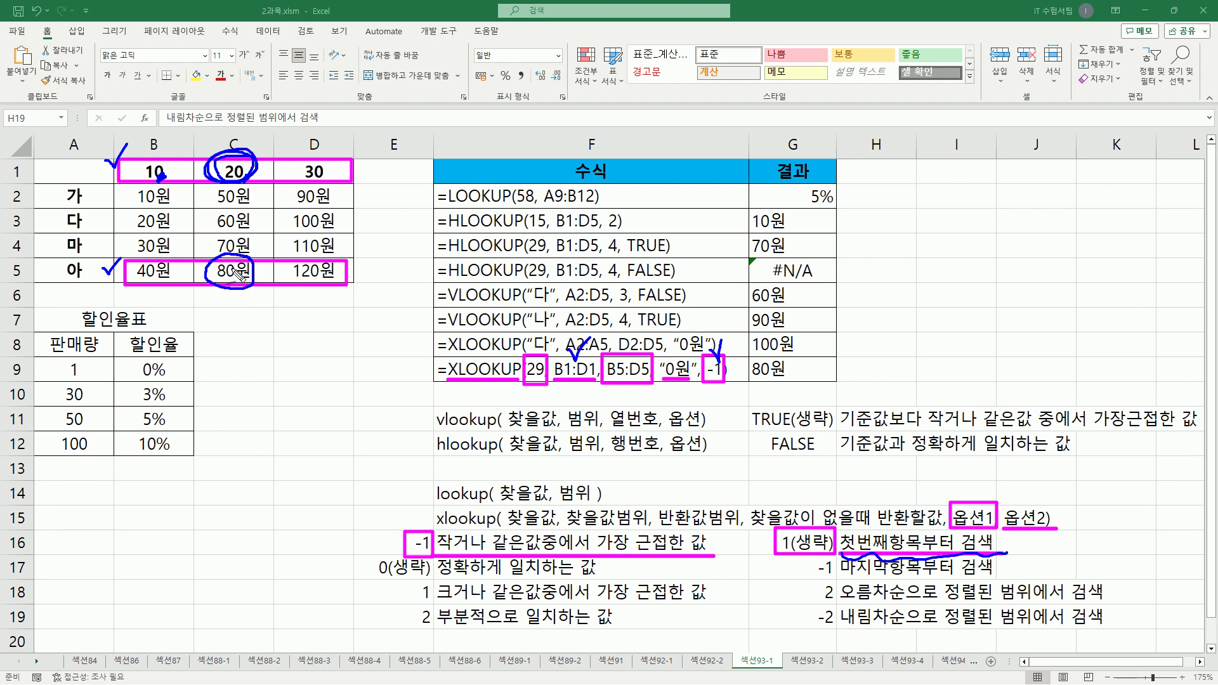
pyautogui.moveTo(795, 375); pyautogui.dragTo(779, 383)
# Step: Trace what the XLOOKUP in F9 would return with option -1 if the lookup value were 9
pyautogui.moveTo(532, 394); pyautogui.dragTo(541, 391)
pyautogui.moveTo(523, 402)
pyautogui.mouseDown()
pyautogui.moveTo(530, 394)
pyautogui.moveTo(539, 410)
pyautogui.mouseUp()
pyautogui.moveTo(671, 392)
pyautogui.mouseDown()
pyautogui.moveTo(663, 403)
pyautogui.moveTo(704, 398)
pyautogui.moveTo(714, 429)
pyautogui.mouseUp()
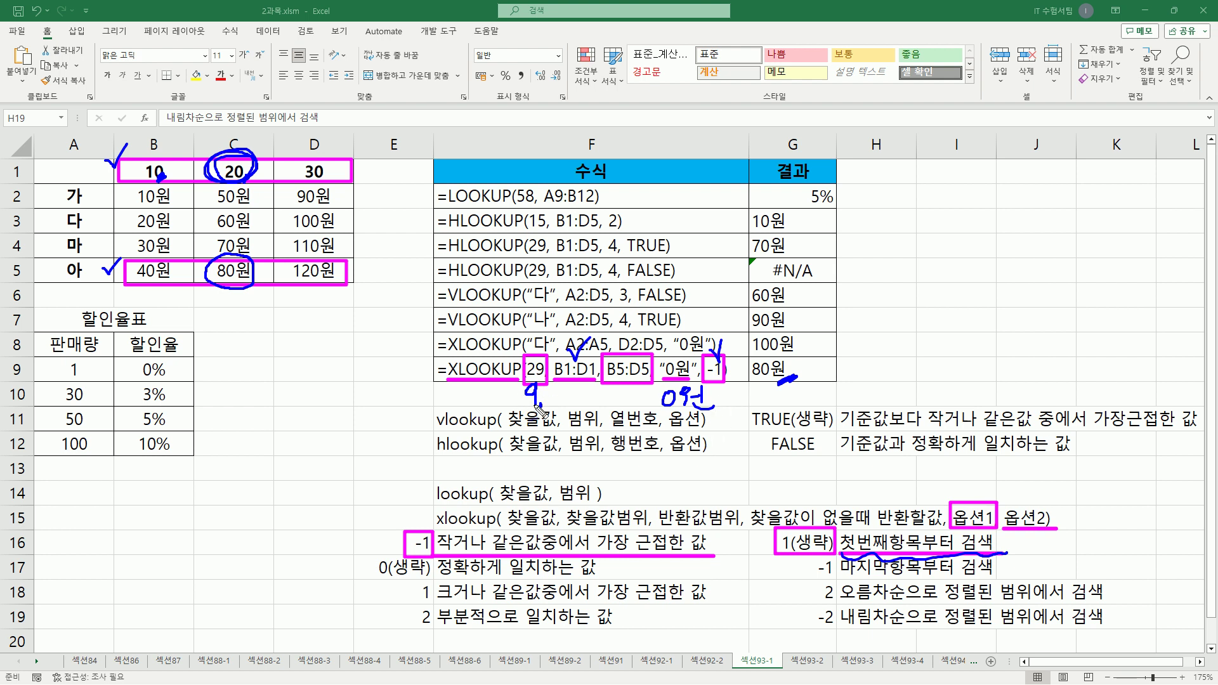
pyautogui.hotkey('ctrl', 'z')
pyautogui.hotkey('ctrl', 'z')
pyautogui.hotkey('ctrl', 'z')
pyautogui.hotkey('ctrl', 'z')
pyautogui.moveTo(442, 556); pyautogui.dragTo(589, 558)
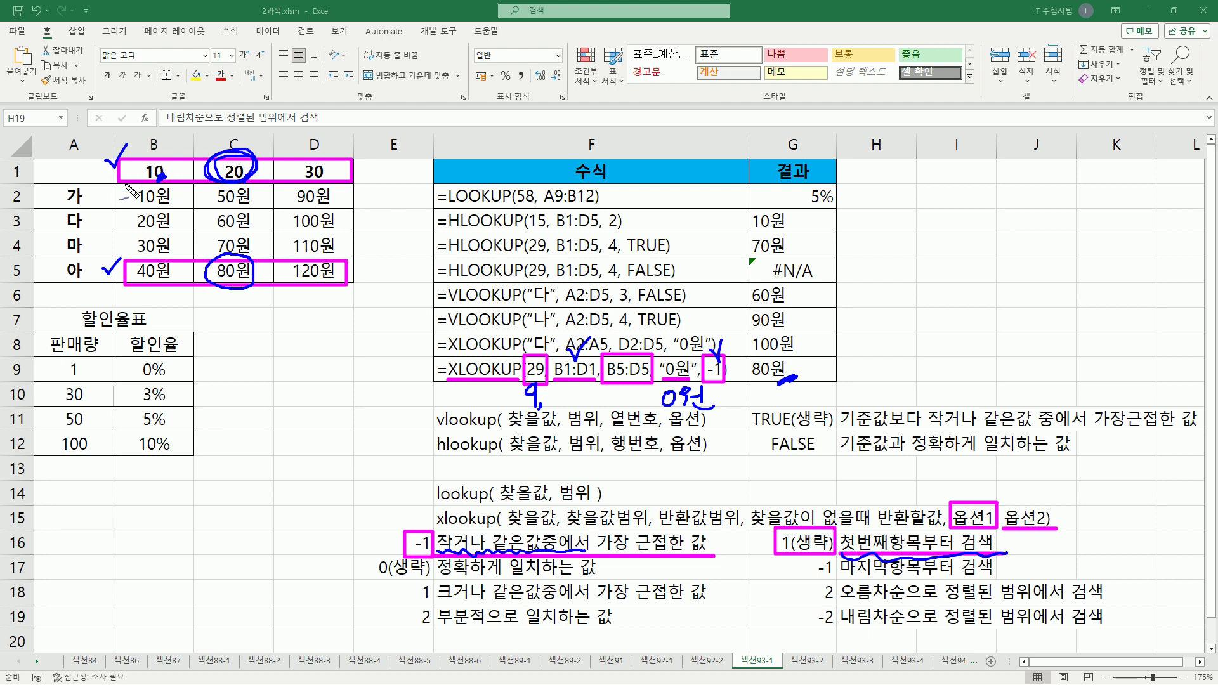
pyautogui.moveTo(329, 192); pyautogui.dragTo(338, 188)
# Step: Consider option 1 in place of -1 in the F9 XLOOKUP and locate its explanation in row 18
pyautogui.moveTo(718, 416); pyautogui.dragTo(727, 403)
pyautogui.moveTo(720, 314); pyautogui.dragTo(724, 327)
pyautogui.moveTo(425, 595); pyautogui.dragTo(430, 582)
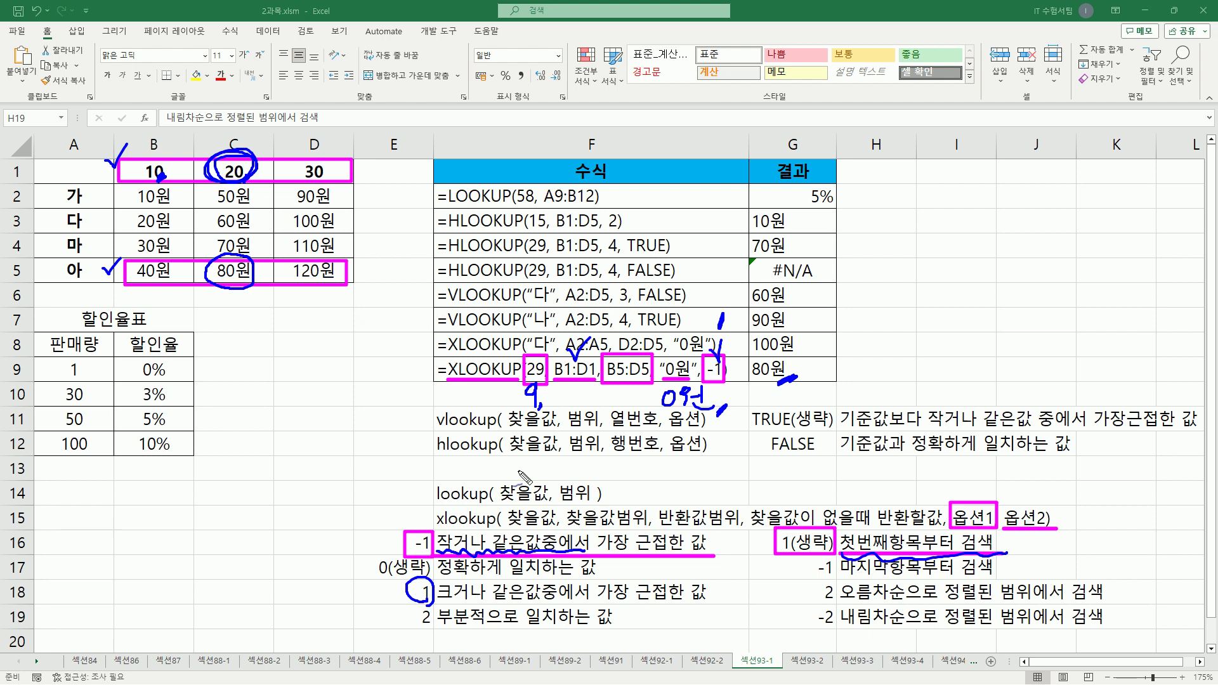
pyautogui.moveTo(541, 397); pyautogui.dragTo(539, 406)
pyautogui.moveTo(475, 632); pyautogui.dragTo(490, 631)
pyautogui.moveTo(492, 582); pyautogui.dragTo(501, 579)
pyautogui.moveTo(447, 621)
pyautogui.mouseDown()
pyautogui.moveTo(488, 602)
pyautogui.moveTo(548, 602)
pyautogui.mouseUp()
pyautogui.moveTo(603, 612); pyautogui.dragTo(717, 599)
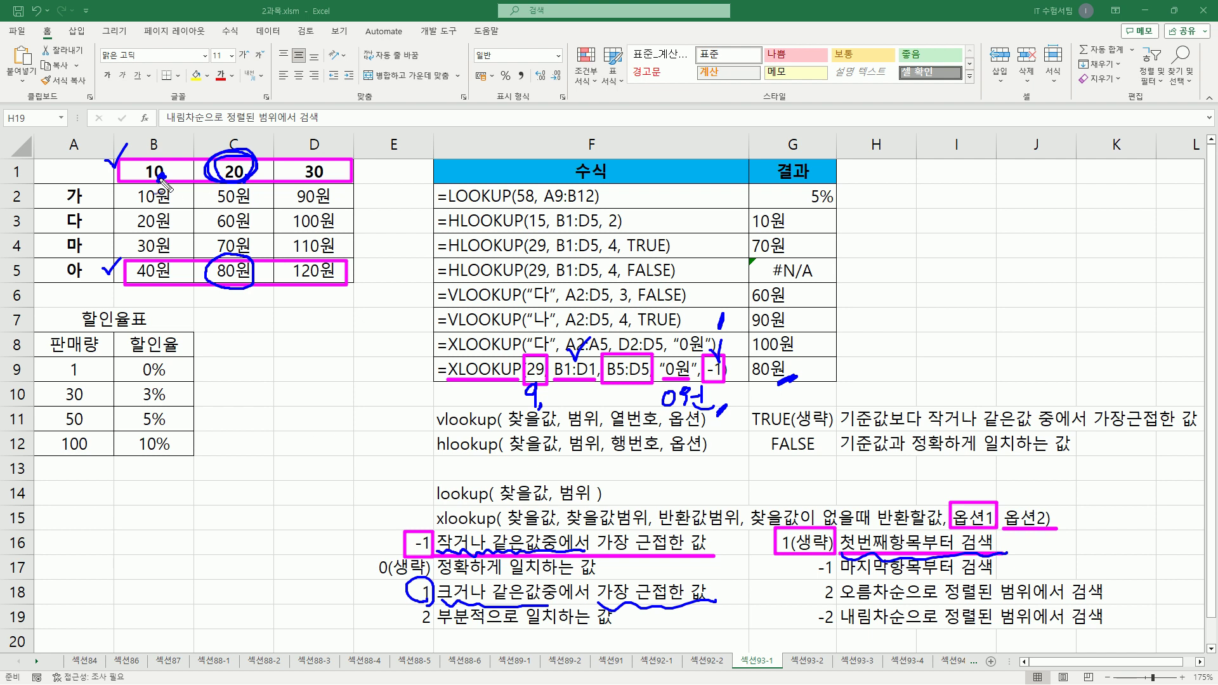
pyautogui.moveTo(162, 190)
pyautogui.mouseDown()
pyautogui.moveTo(145, 166)
pyautogui.moveTo(168, 166)
pyautogui.mouseUp()
pyautogui.moveTo(169, 217); pyautogui.dragTo(177, 213)
pyautogui.moveTo(172, 288)
pyautogui.mouseDown()
pyautogui.moveTo(158, 293)
pyautogui.moveTo(134, 266)
pyautogui.moveTo(166, 290)
pyautogui.moveTo(181, 268)
pyautogui.mouseUp()
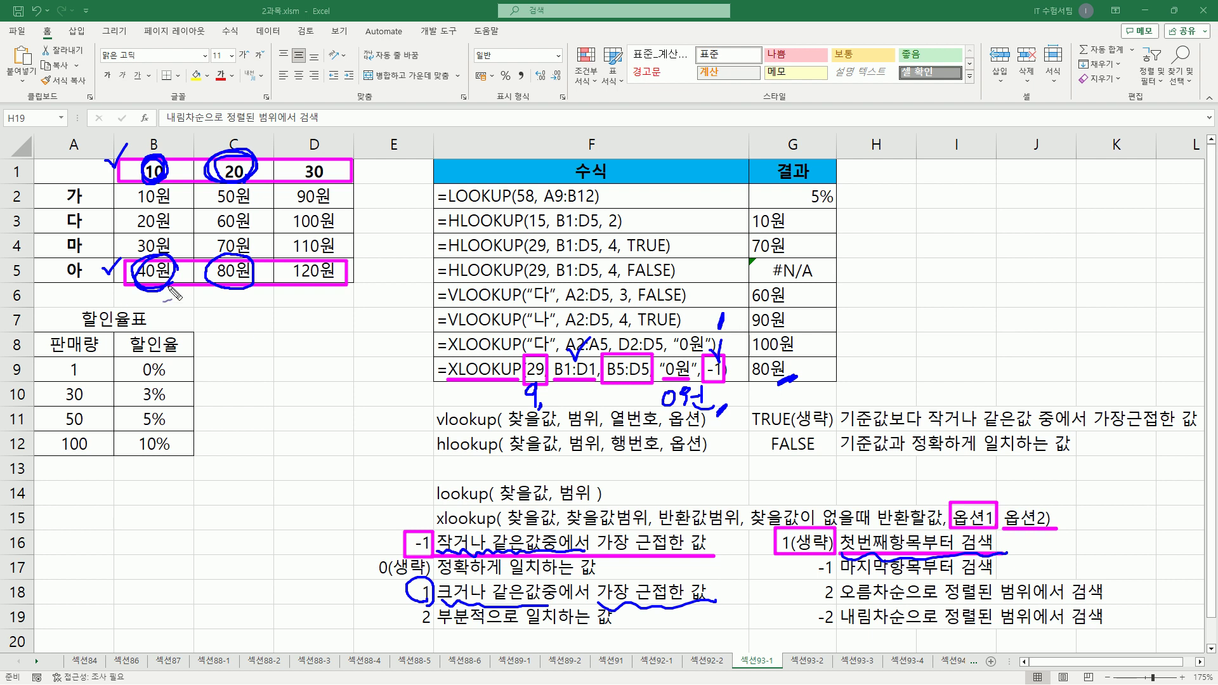
pyautogui.moveTo(161, 301); pyautogui.dragTo(175, 288)
pyautogui.moveTo(158, 328); pyautogui.dragTo(166, 324)
pyautogui.hotkey('ctrl', 'z')
pyautogui.press('Escape')
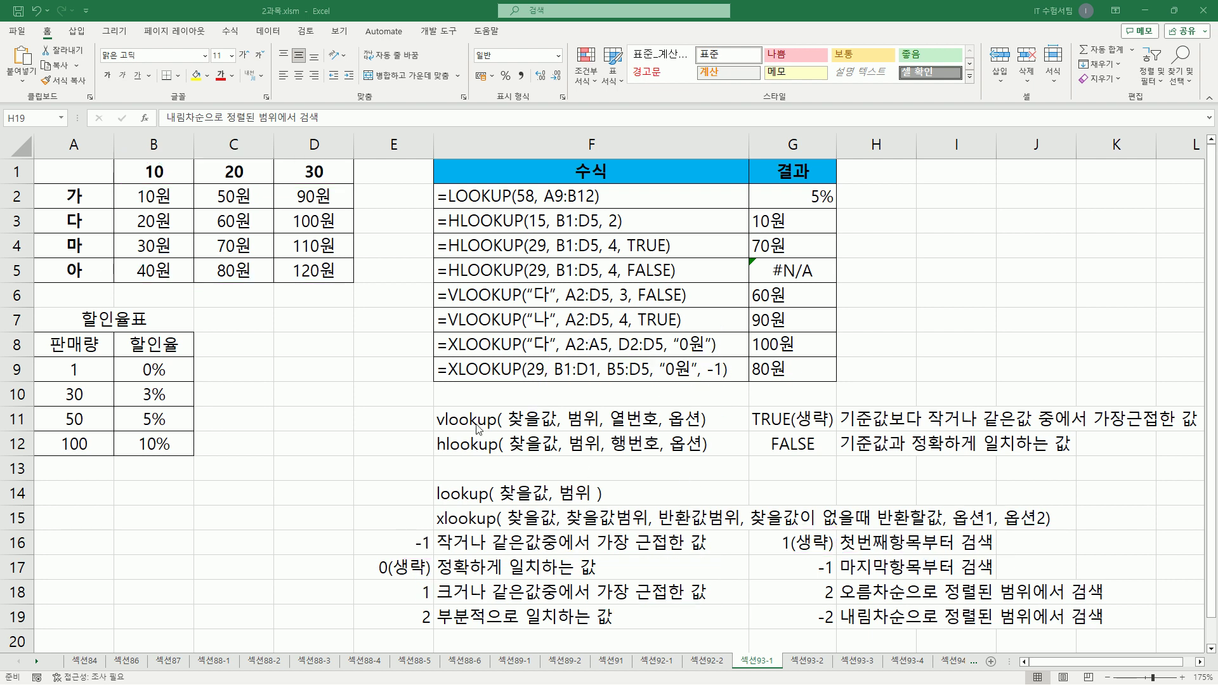
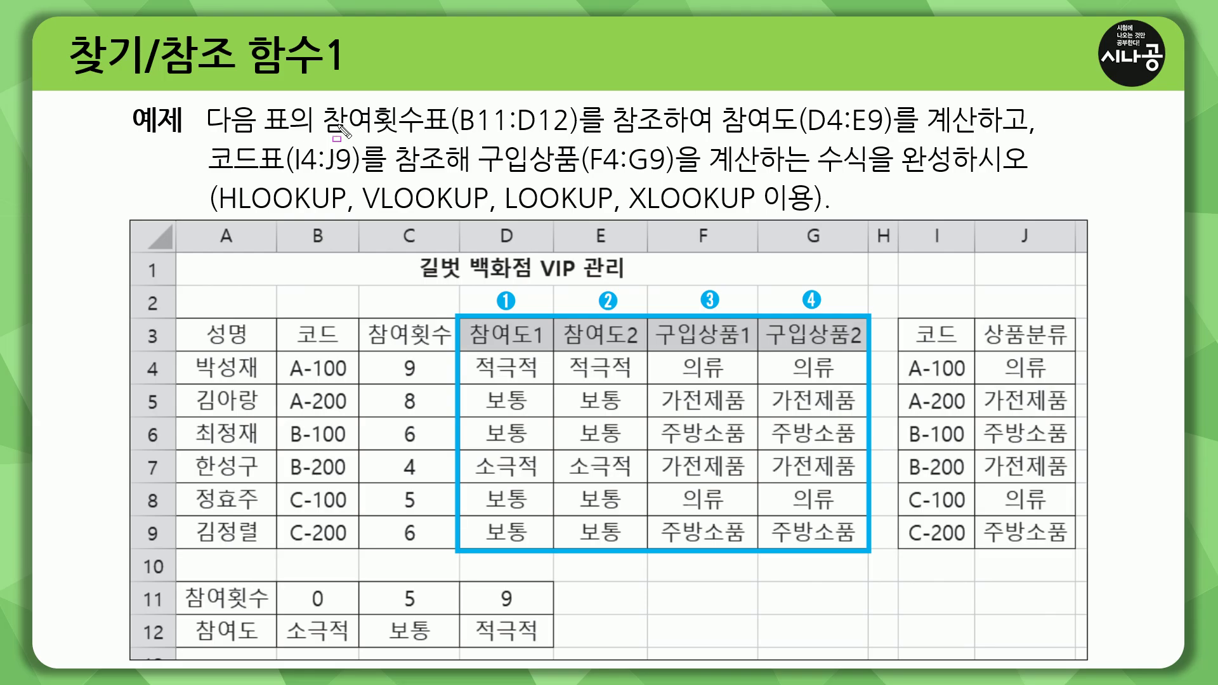
pyautogui.moveTo(324, 137); pyautogui.dragTo(584, 138)
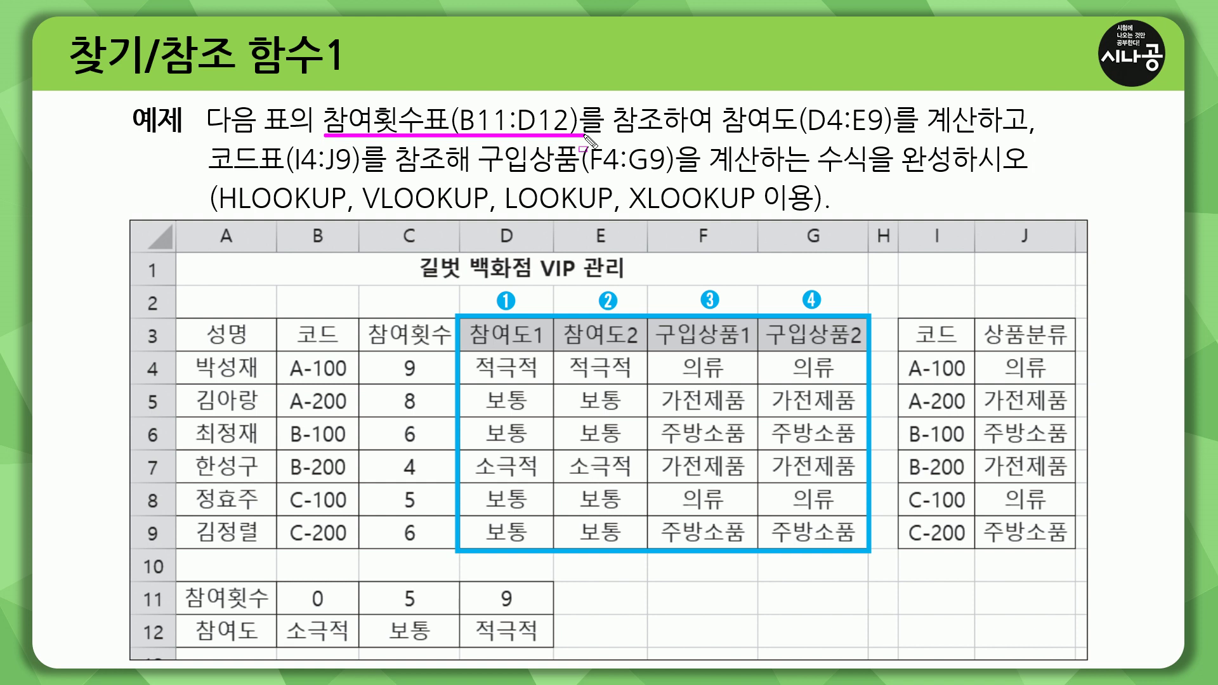
pyautogui.moveTo(721, 136); pyautogui.dragTo(892, 136)
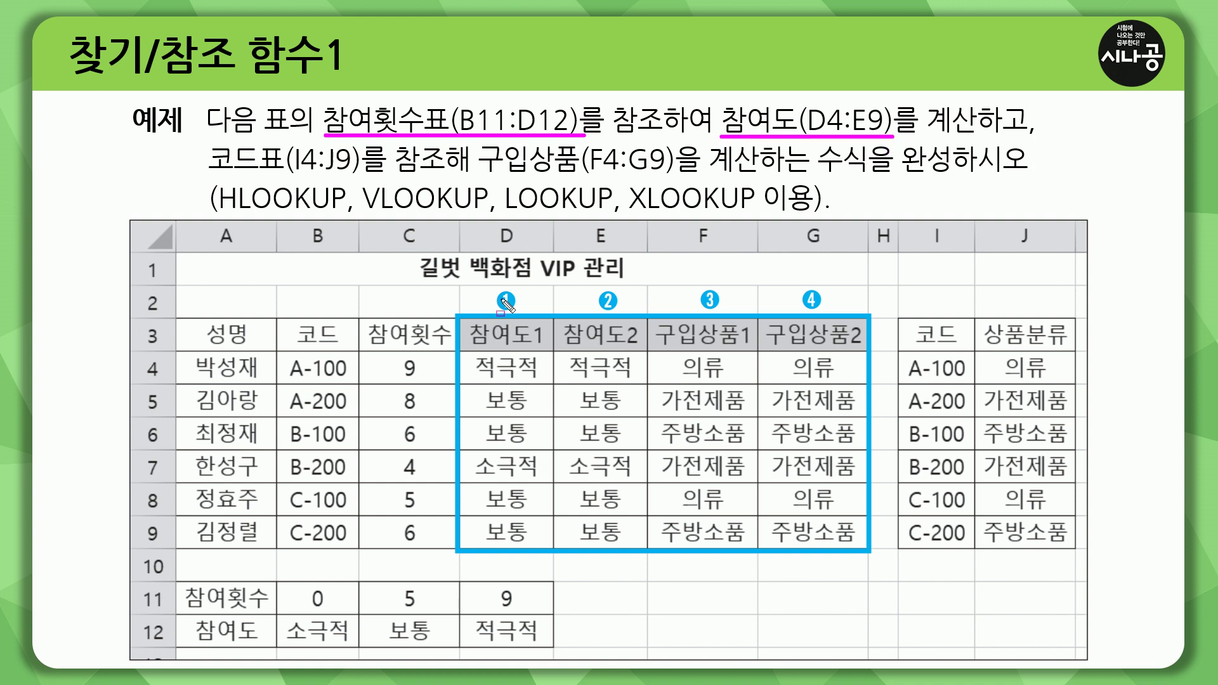
pyautogui.moveTo(467, 319); pyautogui.dragTo(644, 546)
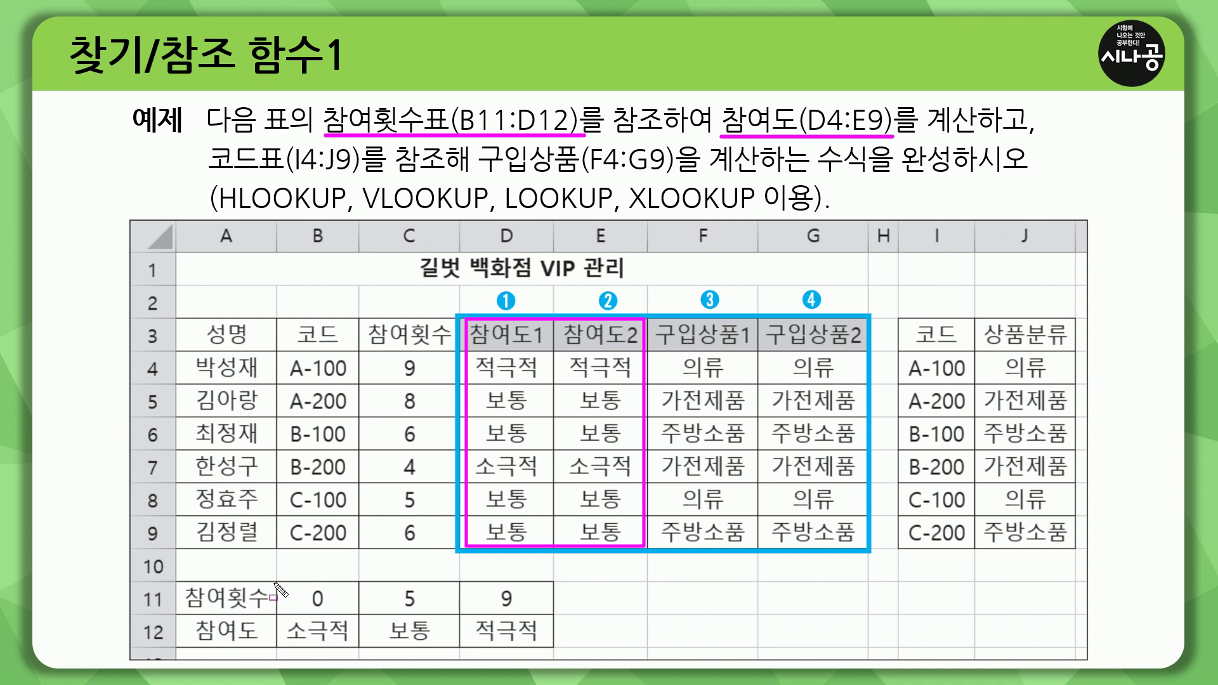
pyautogui.moveTo(279, 583)
pyautogui.mouseDown()
pyautogui.moveTo(432, 645)
pyautogui.moveTo(551, 649)
pyautogui.mouseUp()
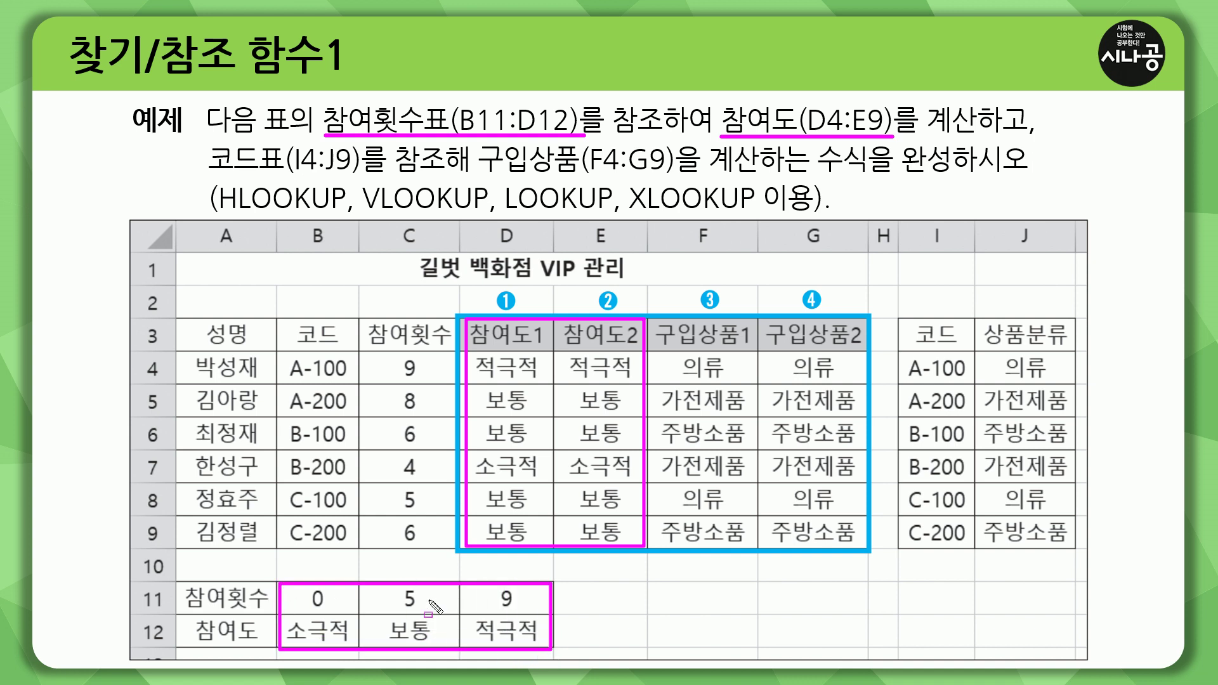
pyautogui.moveTo(400, 356); pyautogui.dragTo(425, 540)
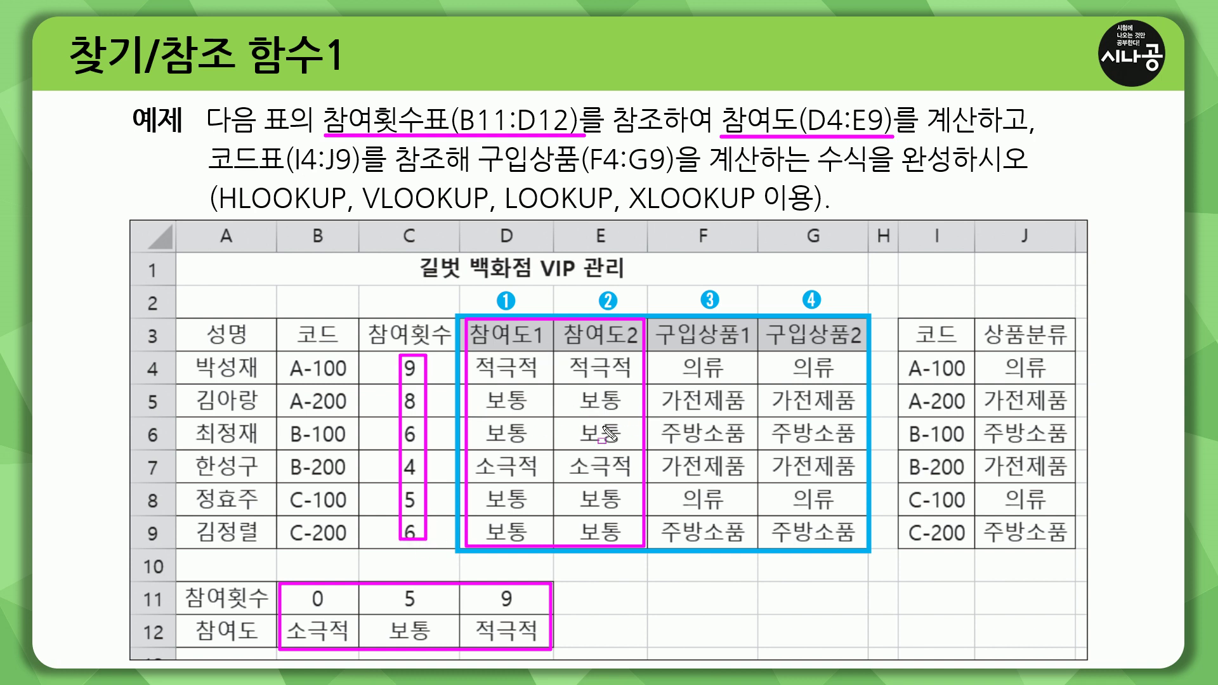
pyautogui.moveTo(211, 173); pyautogui.dragTo(361, 174)
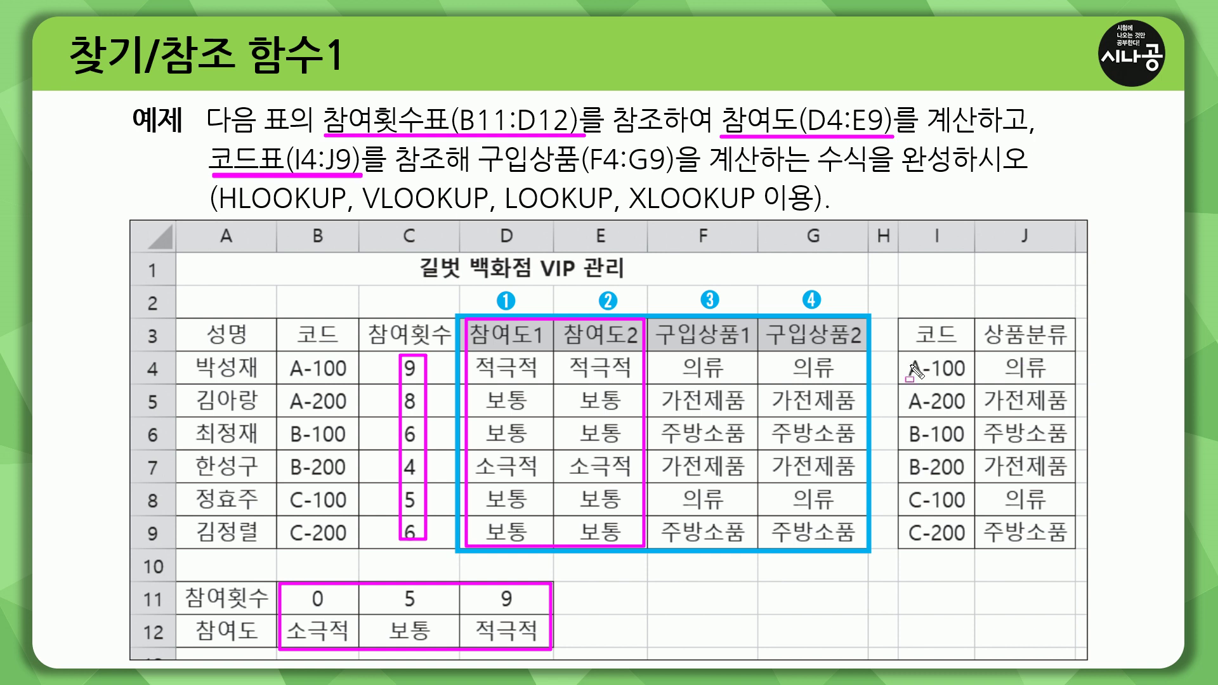
pyautogui.moveTo(901, 354)
pyautogui.mouseDown()
pyautogui.moveTo(1024, 546)
pyautogui.moveTo(1064, 549)
pyautogui.mouseUp()
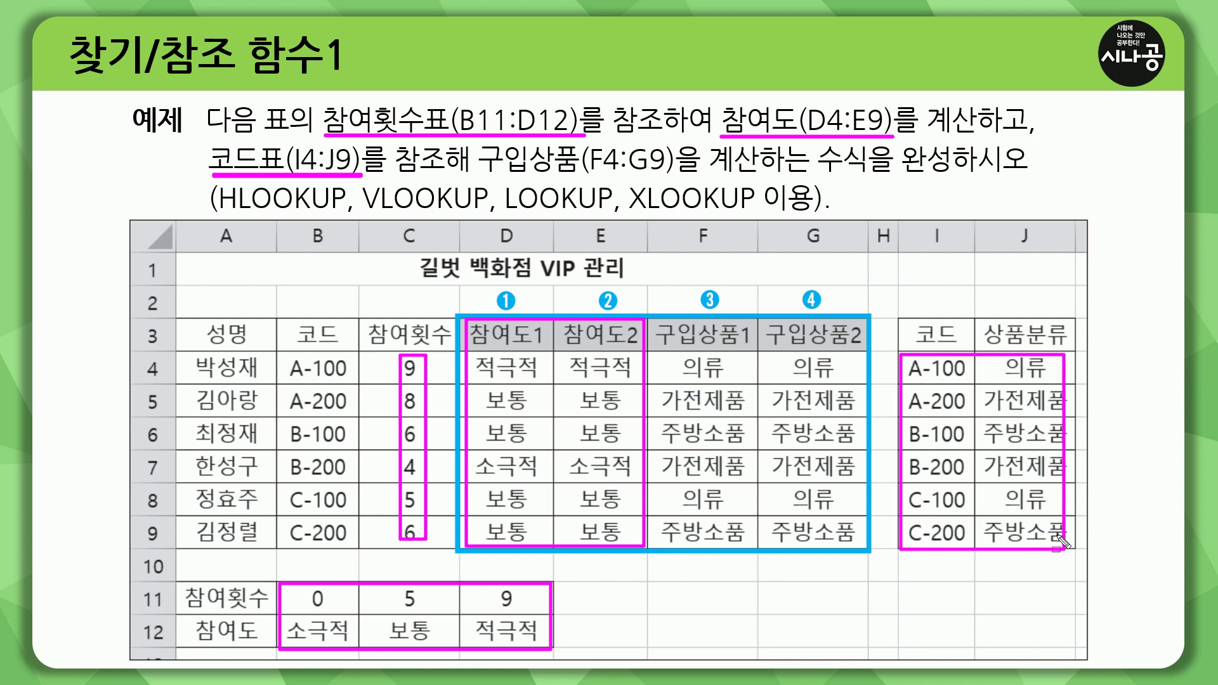
pyautogui.moveTo(487, 179); pyautogui.dragTo(671, 180)
pyautogui.moveTo(657, 321)
pyautogui.mouseDown()
pyautogui.moveTo(677, 340)
pyautogui.moveTo(844, 368)
pyautogui.moveTo(866, 472)
pyautogui.mouseUp()
pyautogui.moveTo(883, 526); pyautogui.dragTo(865, 550)
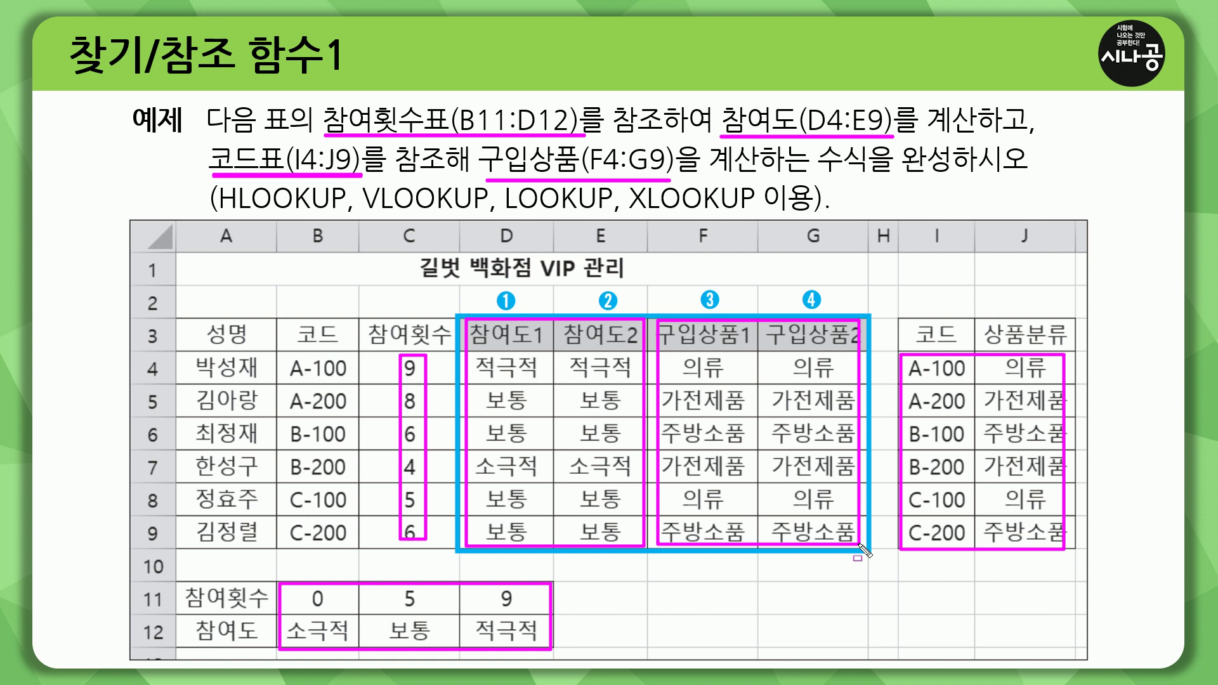
pyautogui.moveTo(214, 215); pyautogui.dragTo(771, 216)
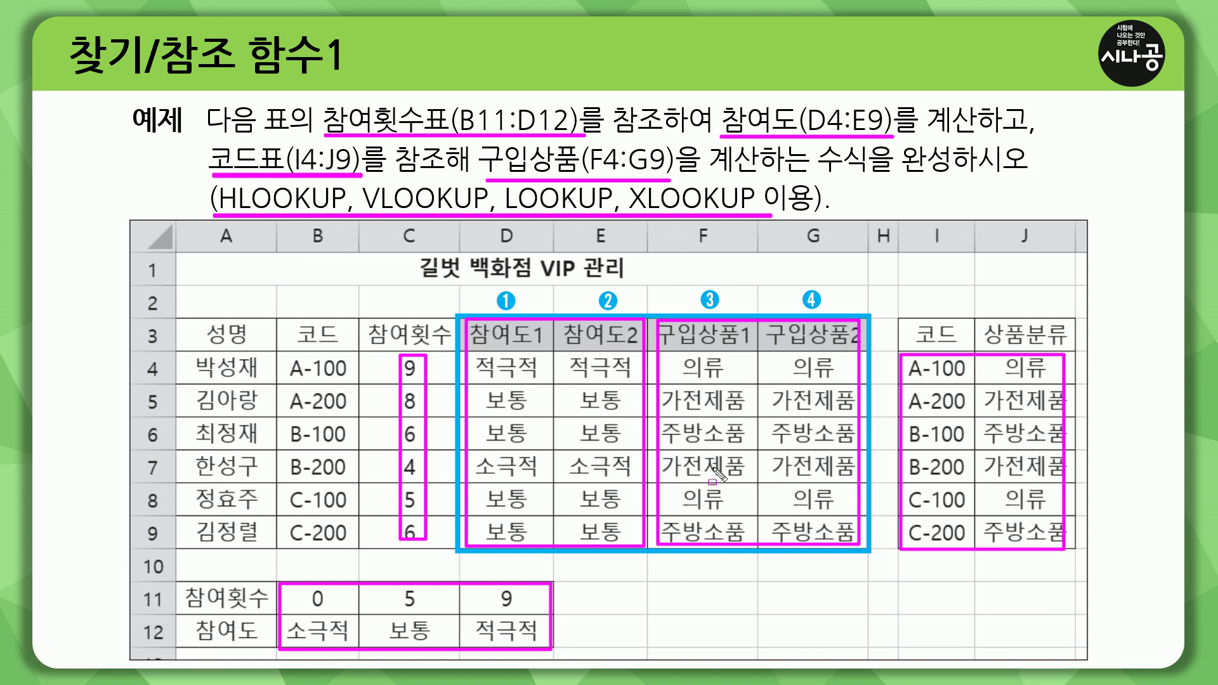
pyautogui.press('e')
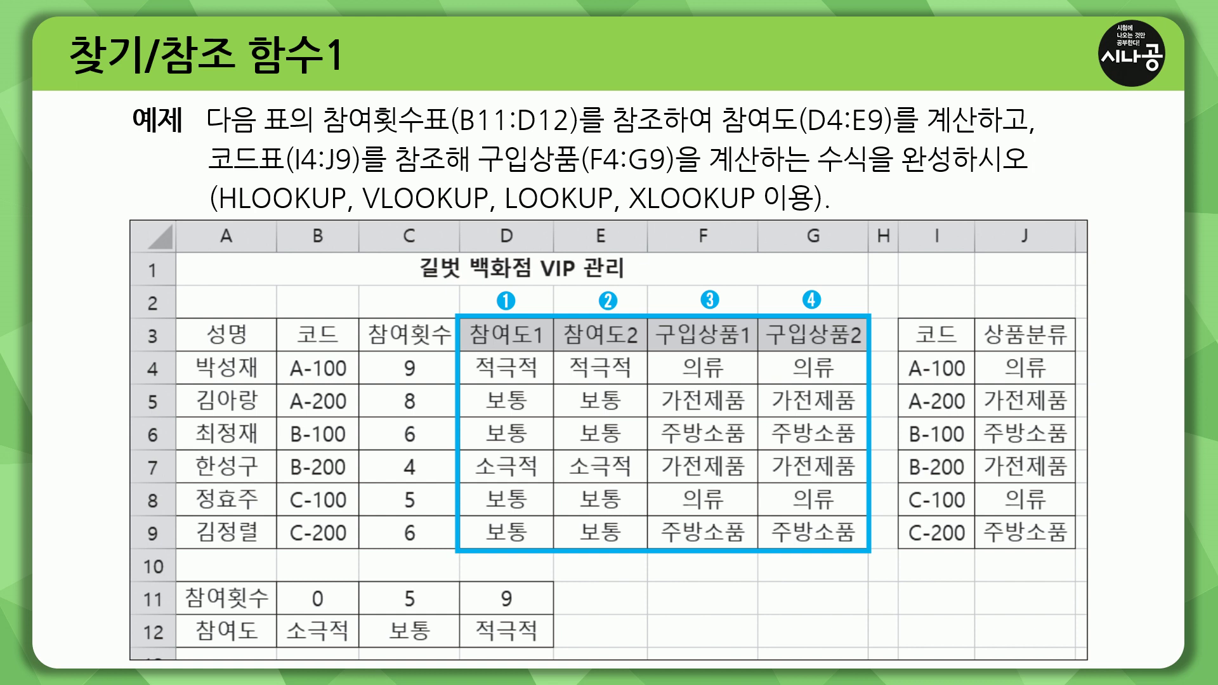
# Step: Switch to the Excel workbook and enter the syntax note "vlookup( 찾을값, 범위, 열번호, 옵션 )" in cell L3
pyautogui.hotkey('alt', 'Tab')
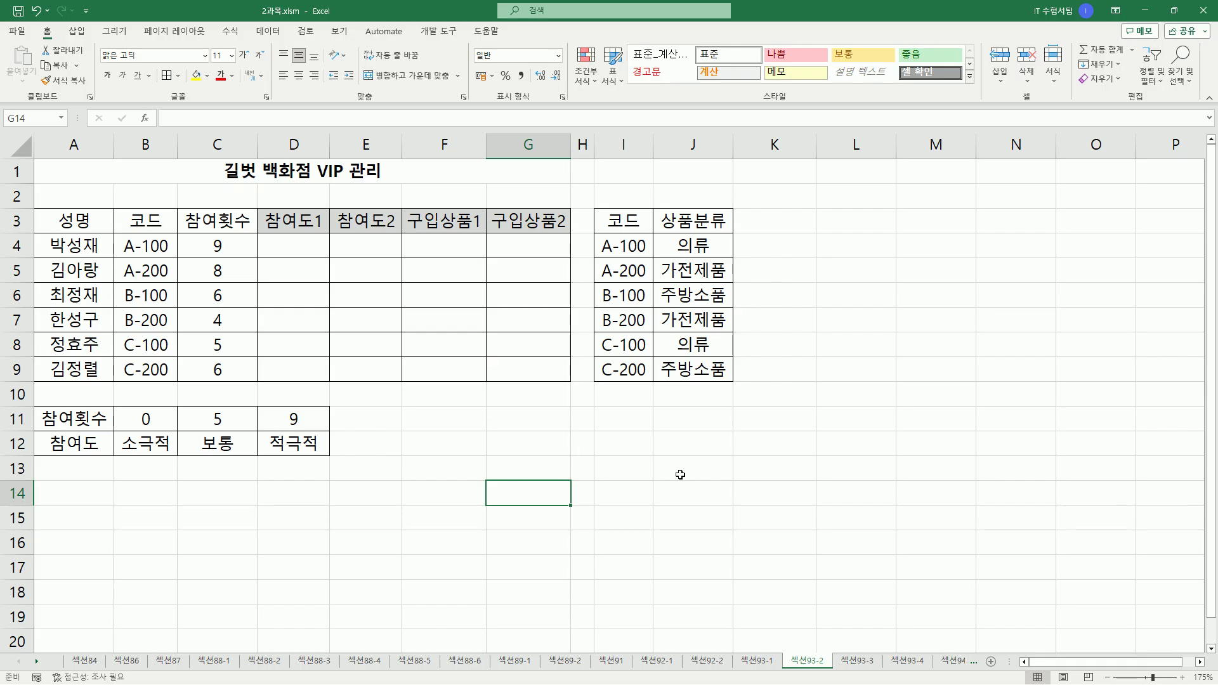
pyautogui.click(849, 220)
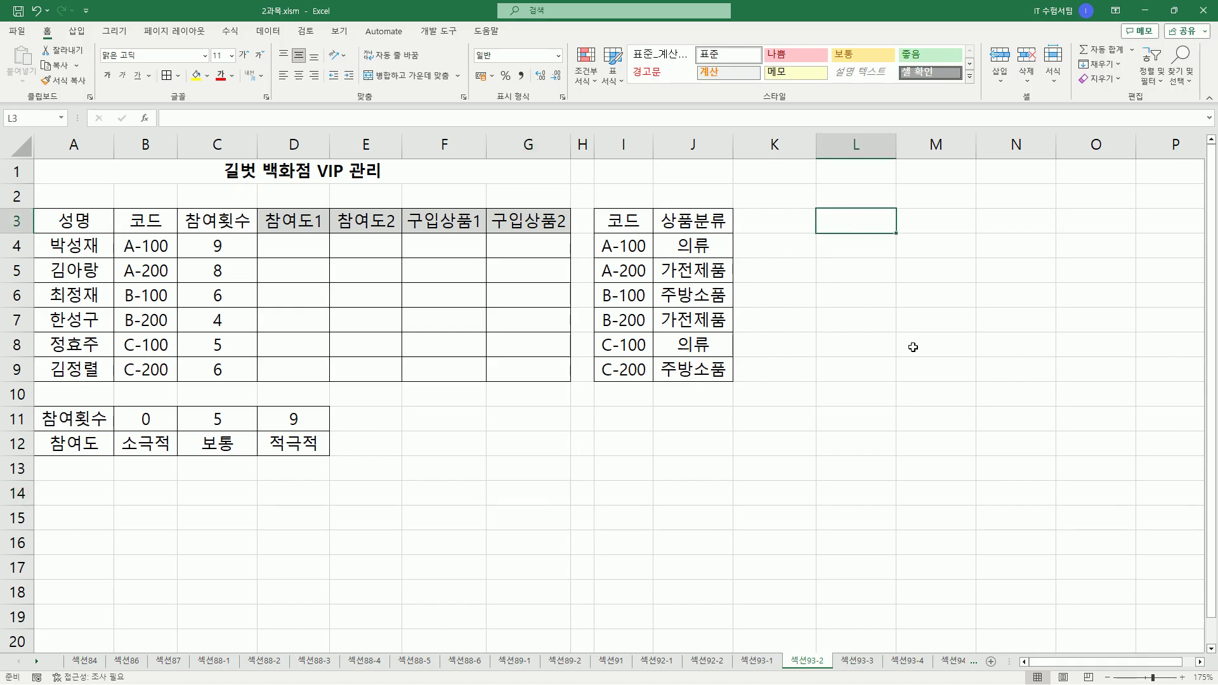
pyautogui.press('F2')
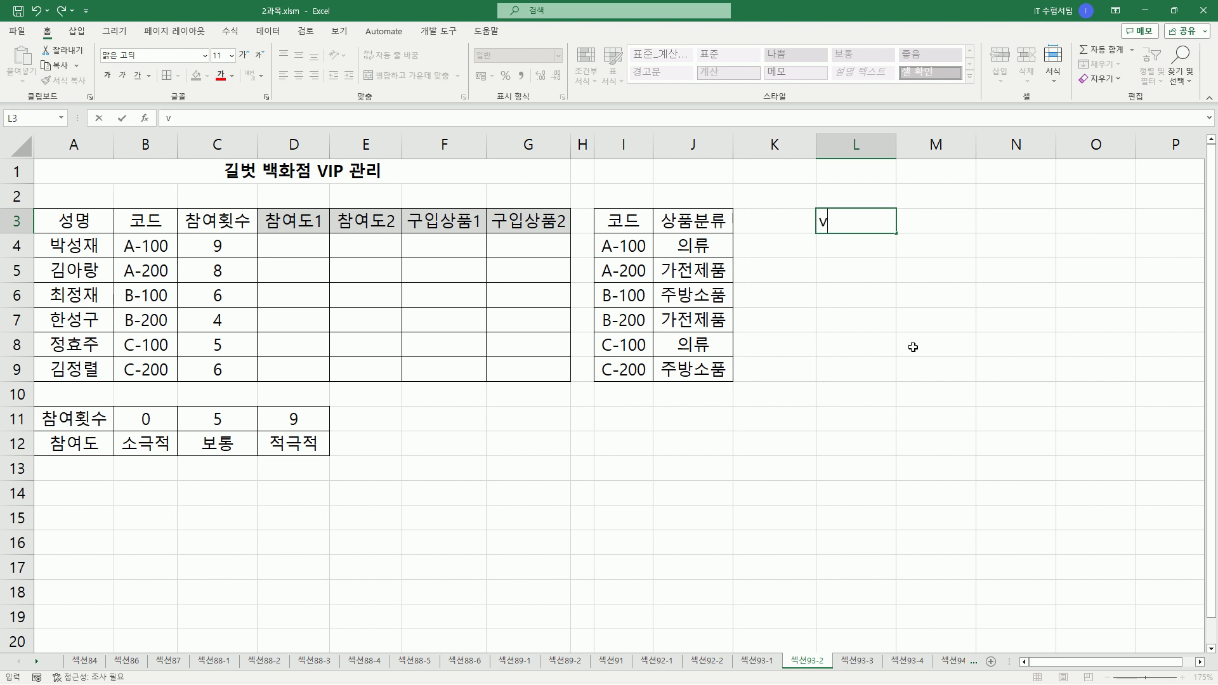
pyautogui.write('vlookup( 찾을')
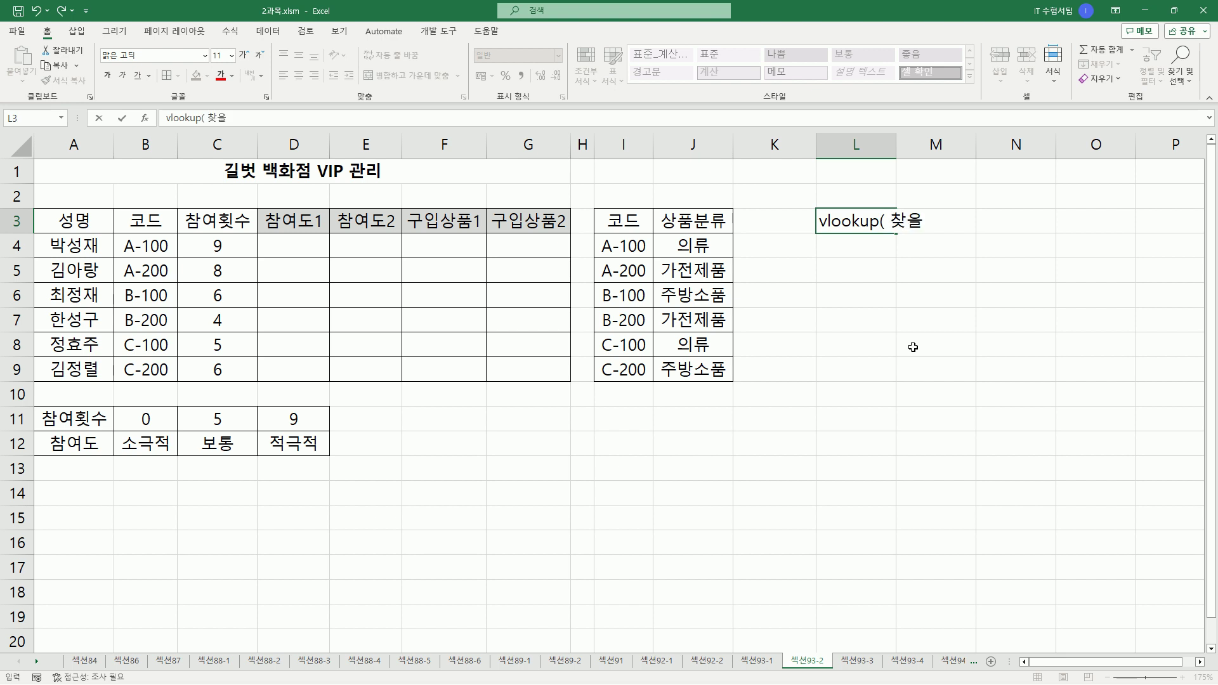
pyautogui.write('값, 범위,')
pyautogui.write('열')
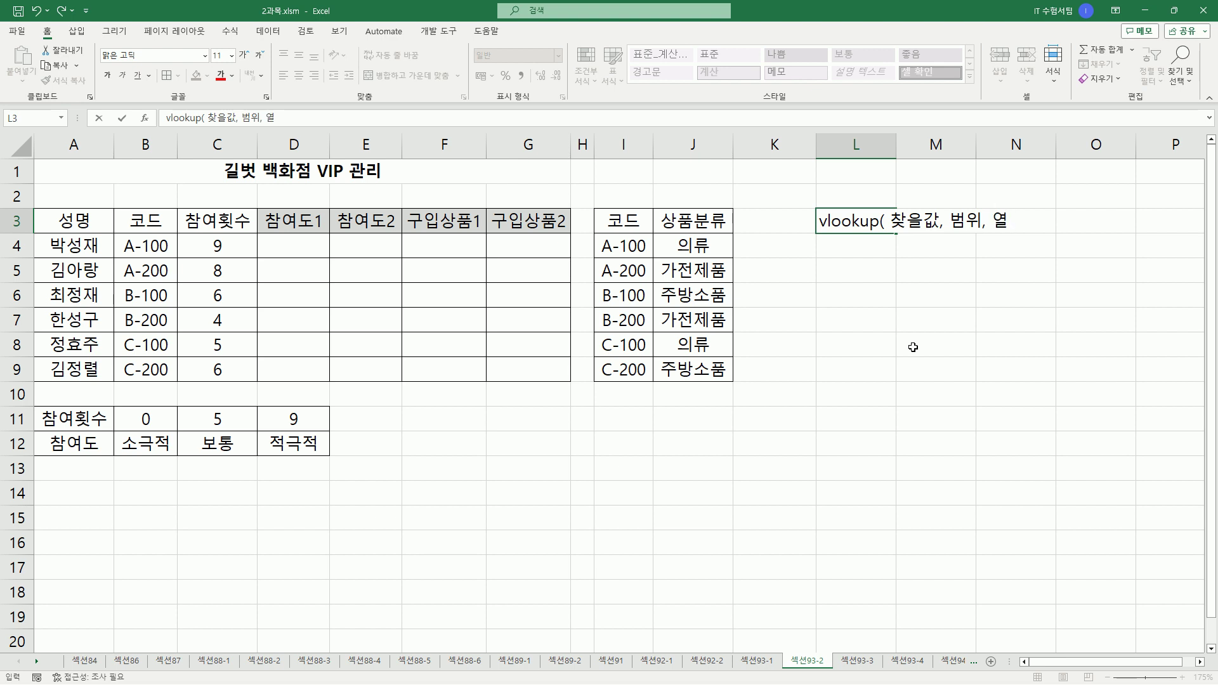
pyautogui.write('번호, 옵션 )')
pyautogui.press('Return')
pyautogui.press('Up')
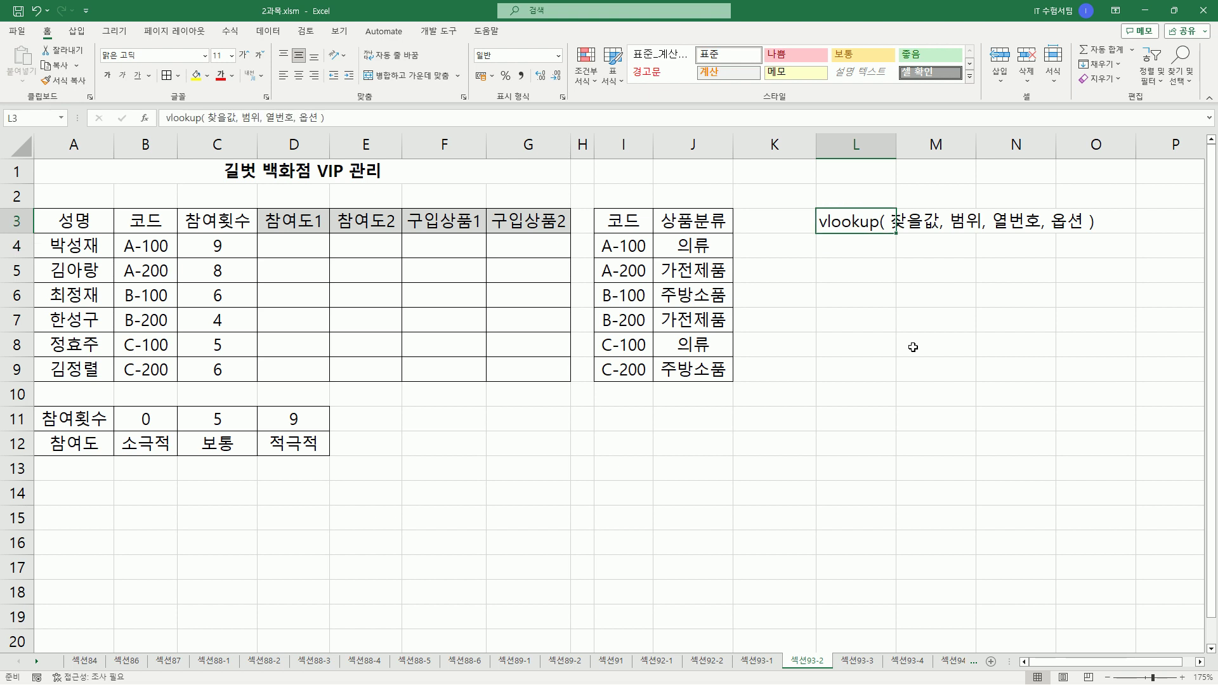
# Step: Copy the vlookup note into L4 and edit the copy to read "hlookup( 찾을값, 범위, 행번호, 옵션 )"
pyautogui.hotkey('ctrl', 'c')
pyautogui.press('Down')
pyautogui.hotkey('ctrl', 'v')
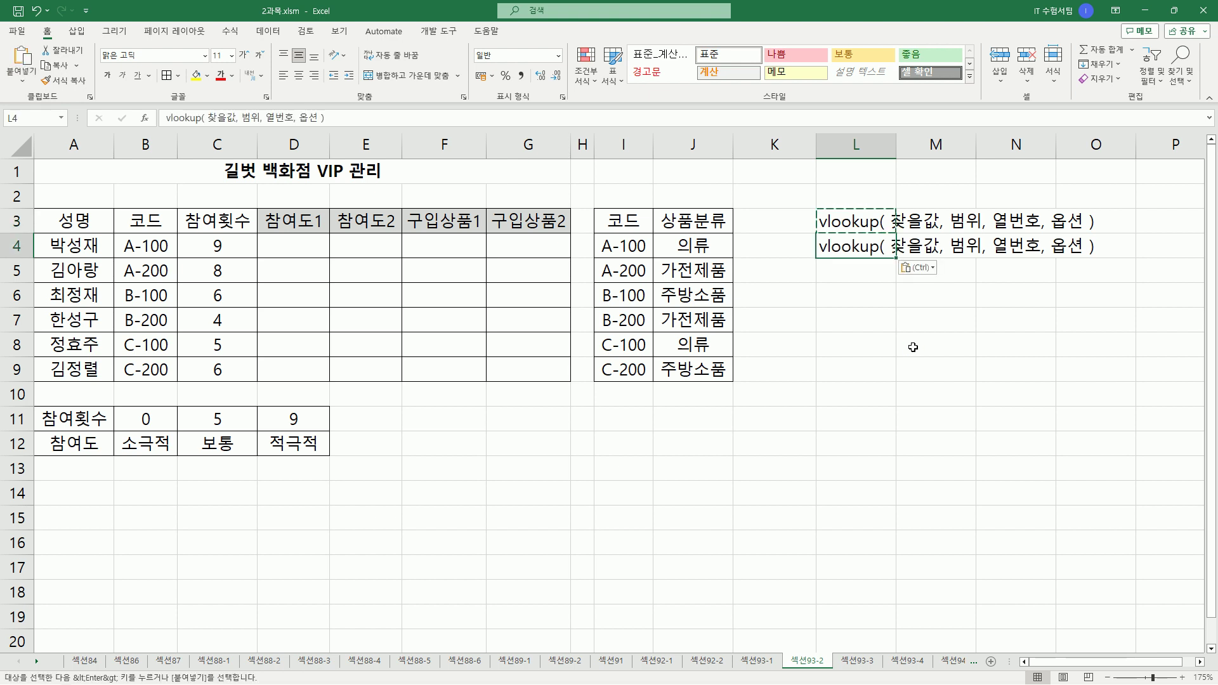
pyautogui.press('F2')
pyautogui.press('Home')
pyautogui.press('Delete')
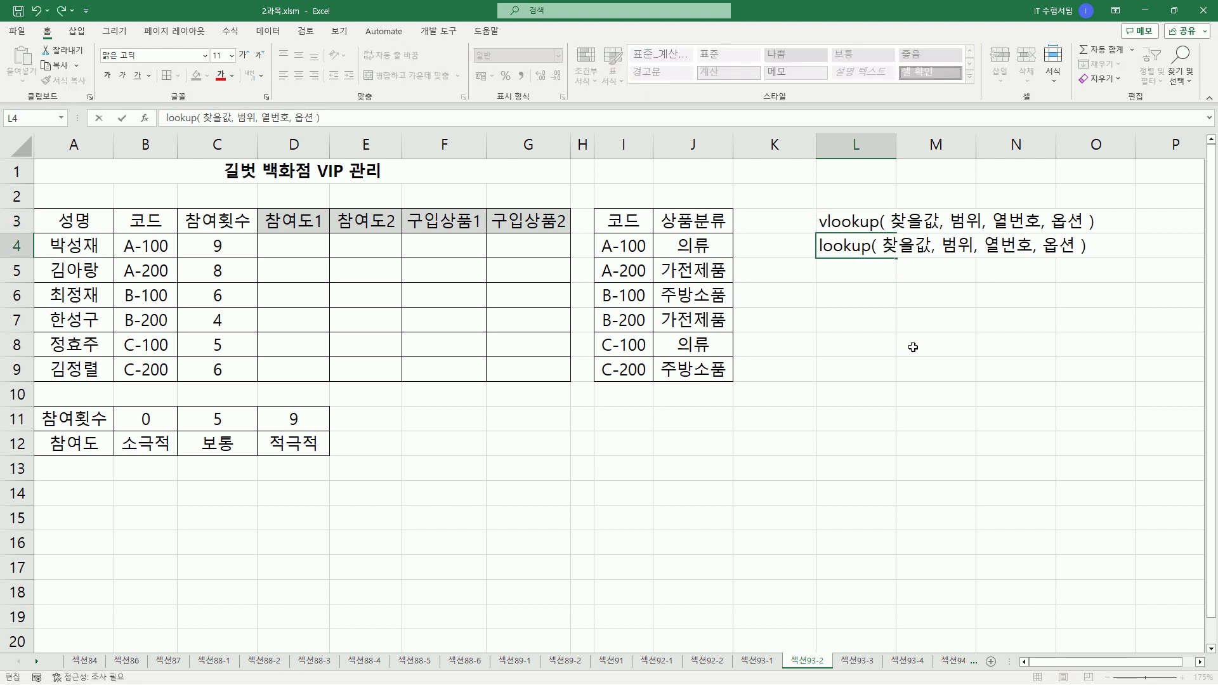
pyautogui.write('h')
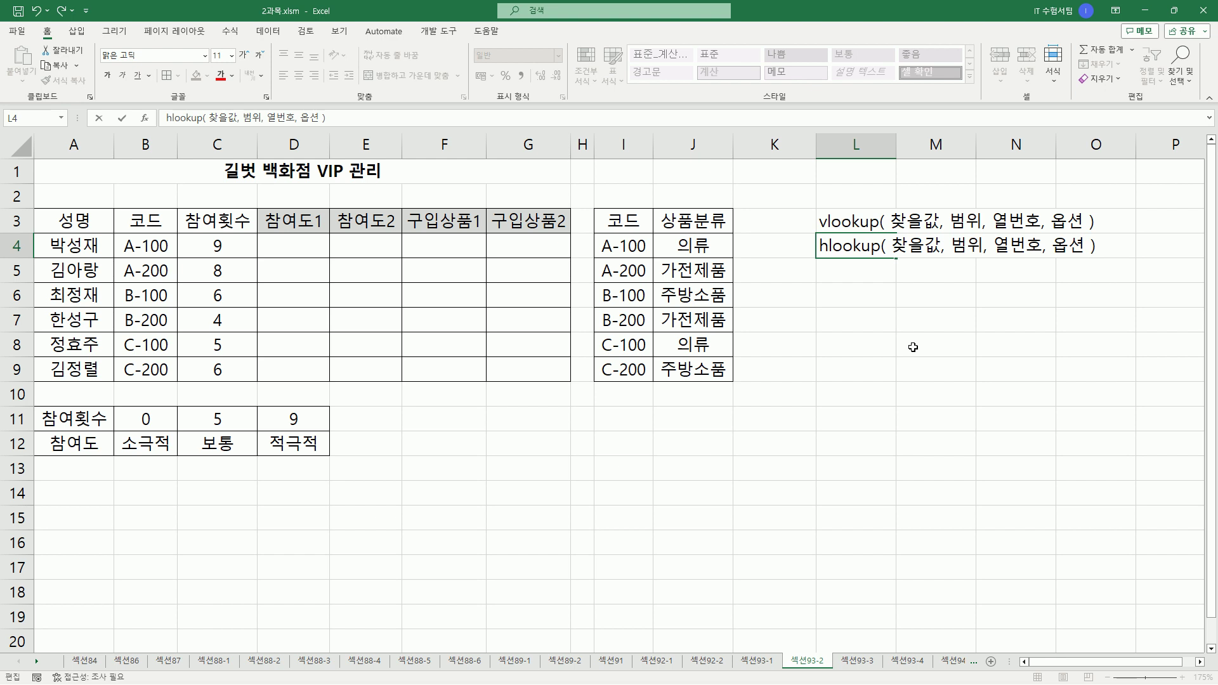
pyautogui.press('BackSpace')
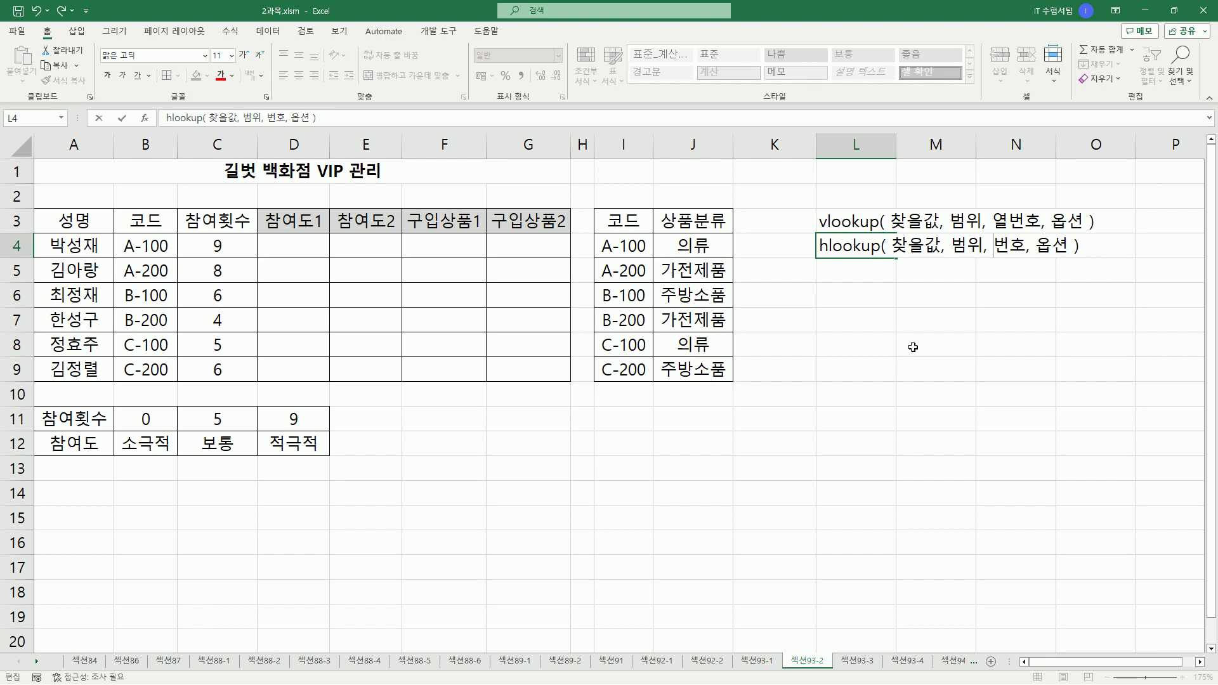
pyautogui.write('행')
pyautogui.press('Return')
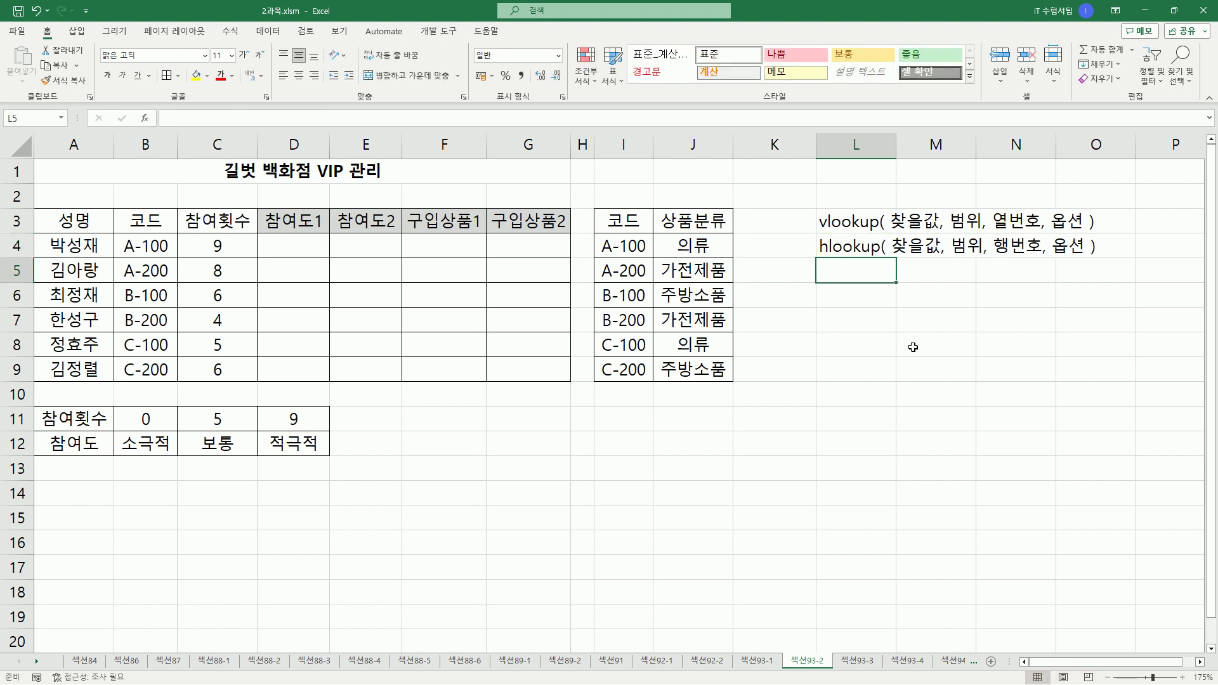
pyautogui.moveTo(993, 205); pyautogui.dragTo(1010, 264)
pyautogui.moveTo(814, 204); pyautogui.dragTo(880, 263)
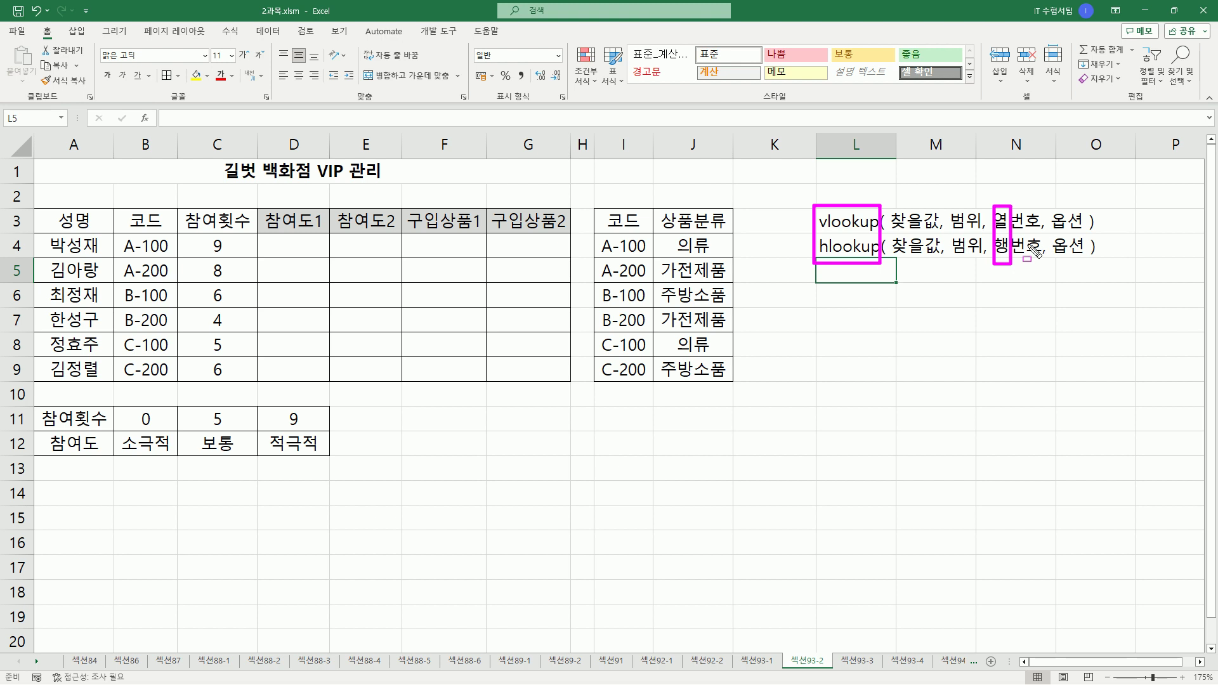
pyautogui.press('e')
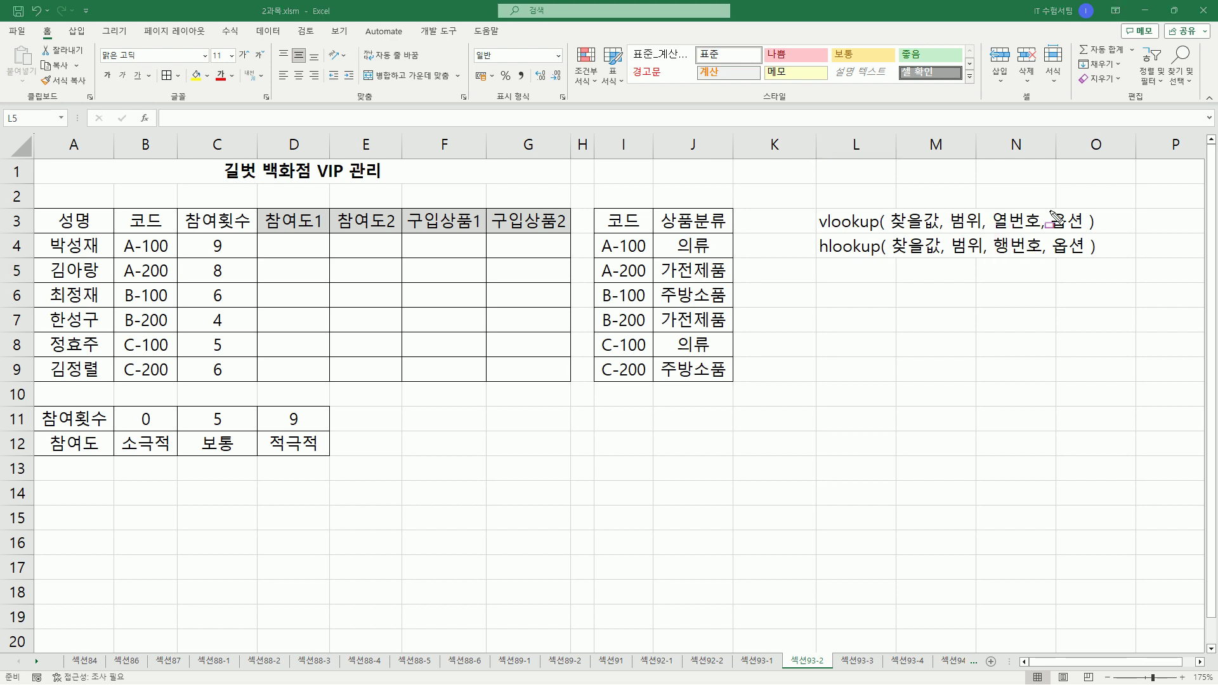
pyautogui.moveTo(1045, 203); pyautogui.dragTo(1100, 275)
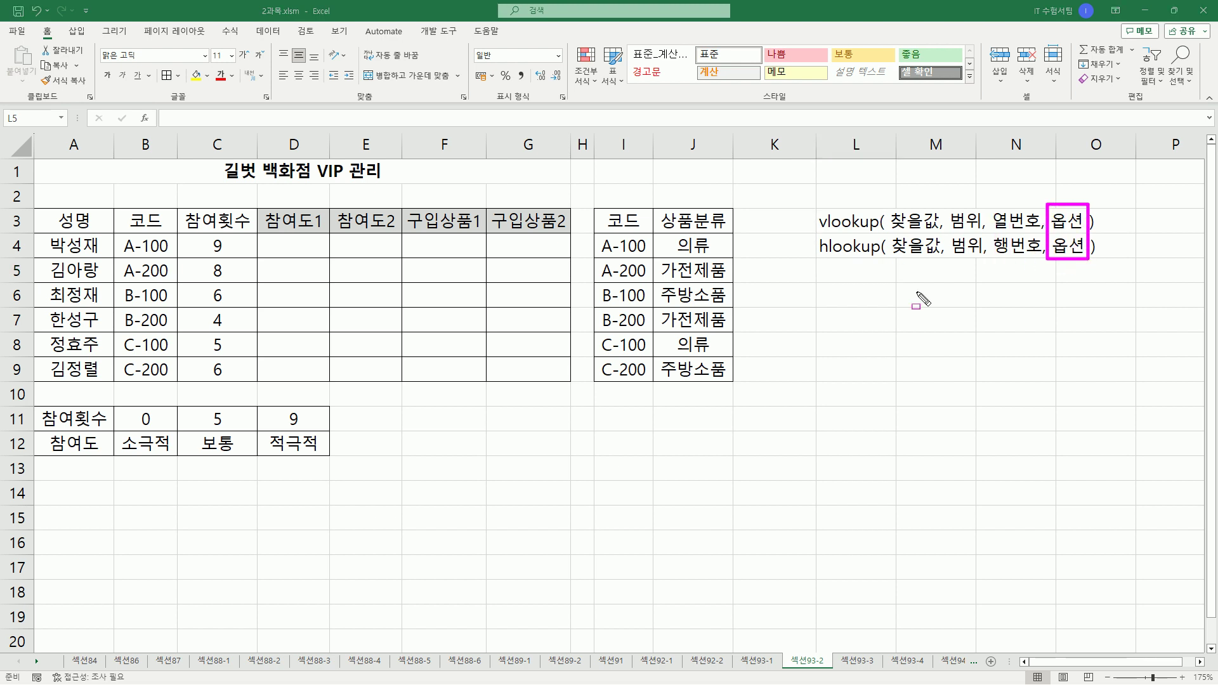
pyautogui.press('Escape')
# Step: Enter the option labels "TRUE(생략)" in L6 and "FALSE" in L7, and widen column L slightly to fit them
pyautogui.click(878, 295)
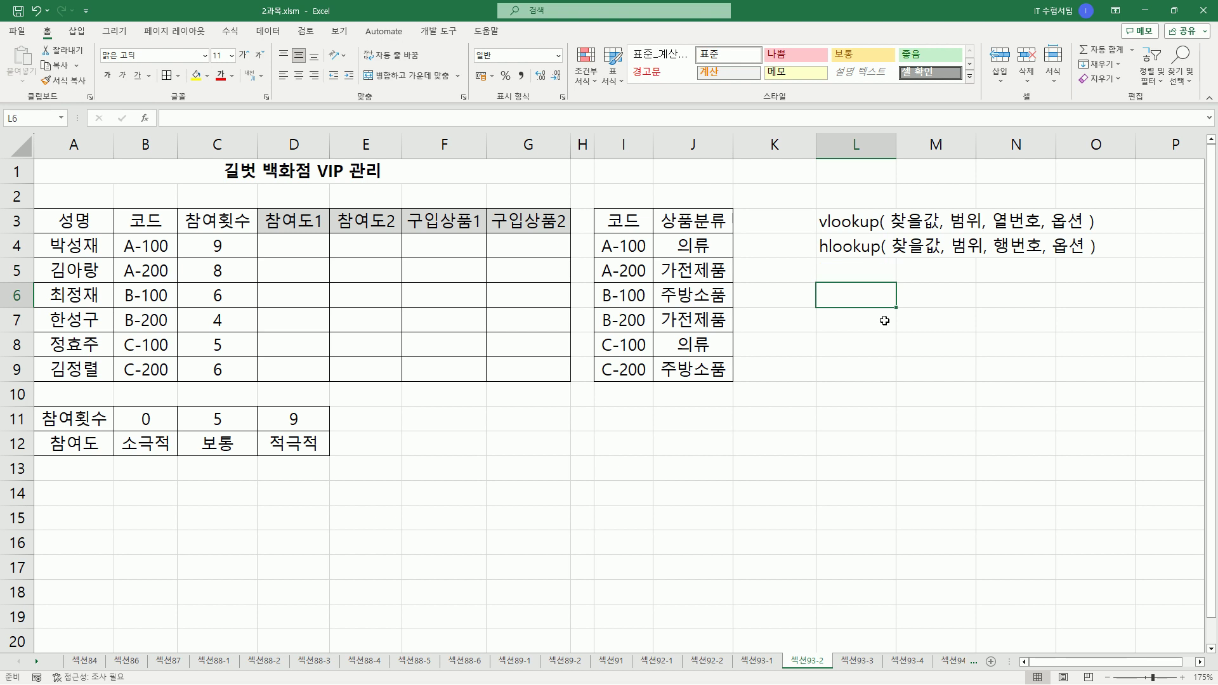
pyautogui.write('true')
pyautogui.press('Return')
pyautogui.write('false')
pyautogui.press('Up')
pyautogui.press('F2')
pyautogui.write('(생략')
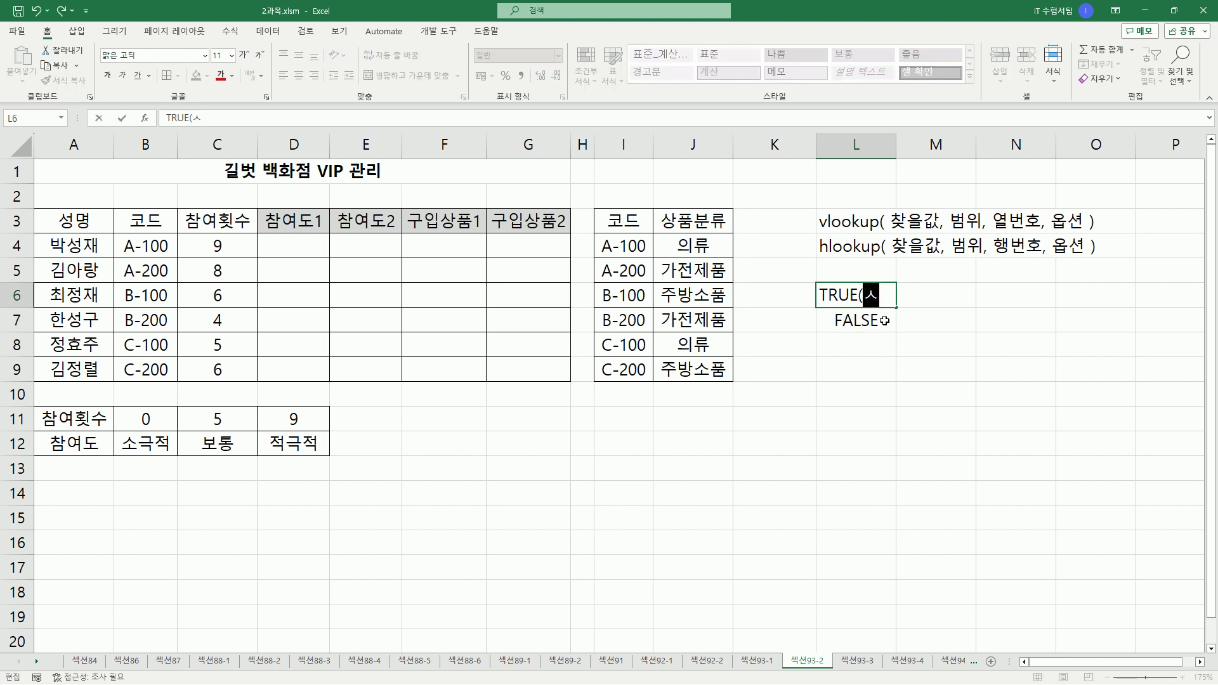
pyautogui.write(')')
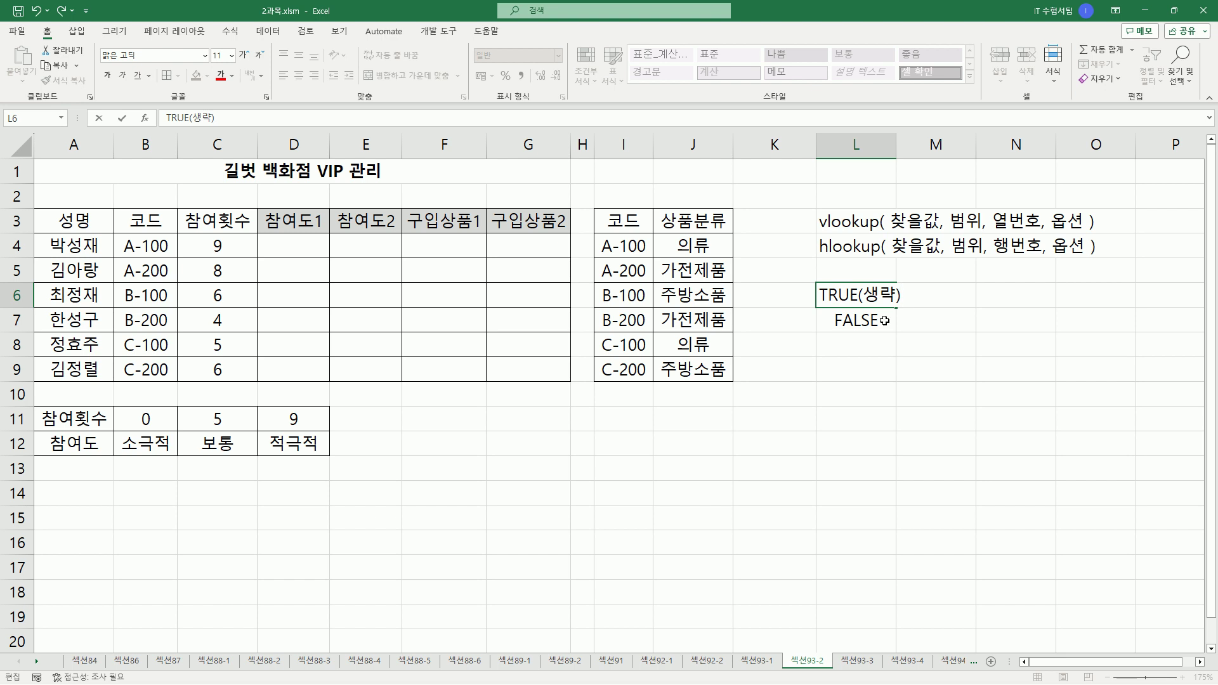
pyautogui.press('Return')
pyautogui.moveTo(896, 149); pyautogui.dragTo(905, 149)
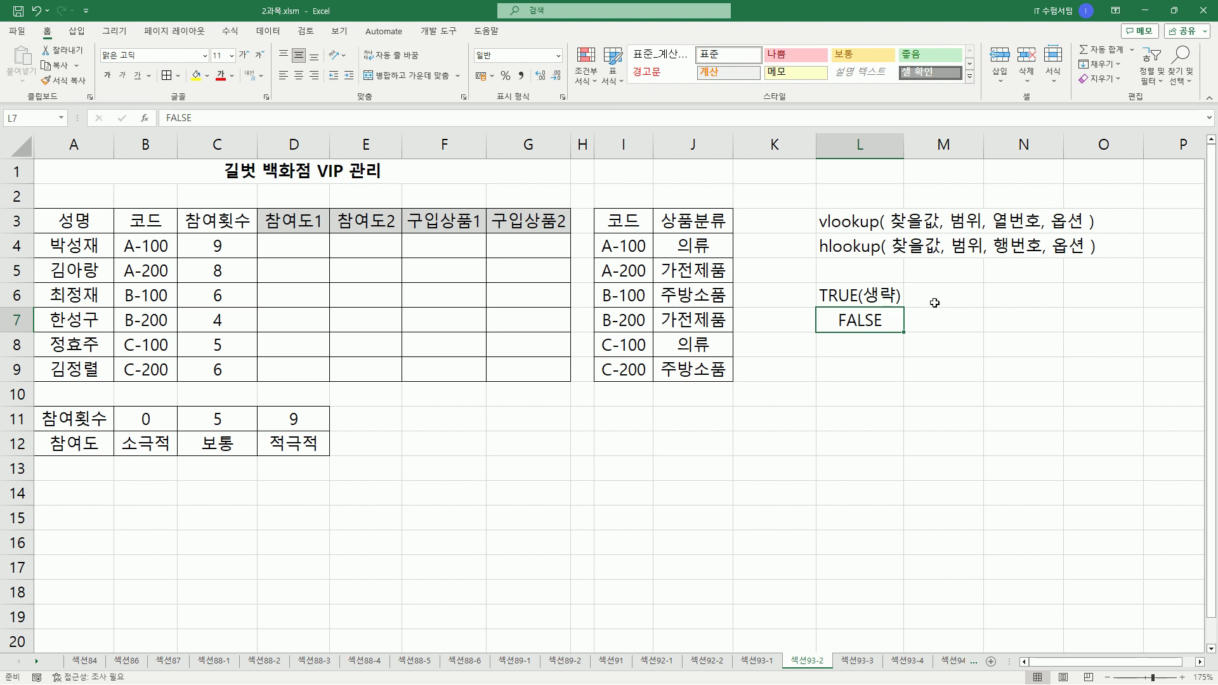
# Step: Enter the description "작거나 같은값 중에서 가장근접한값" in M6 beside the TRUE option
pyautogui.press('Up')
pyautogui.press('Right')
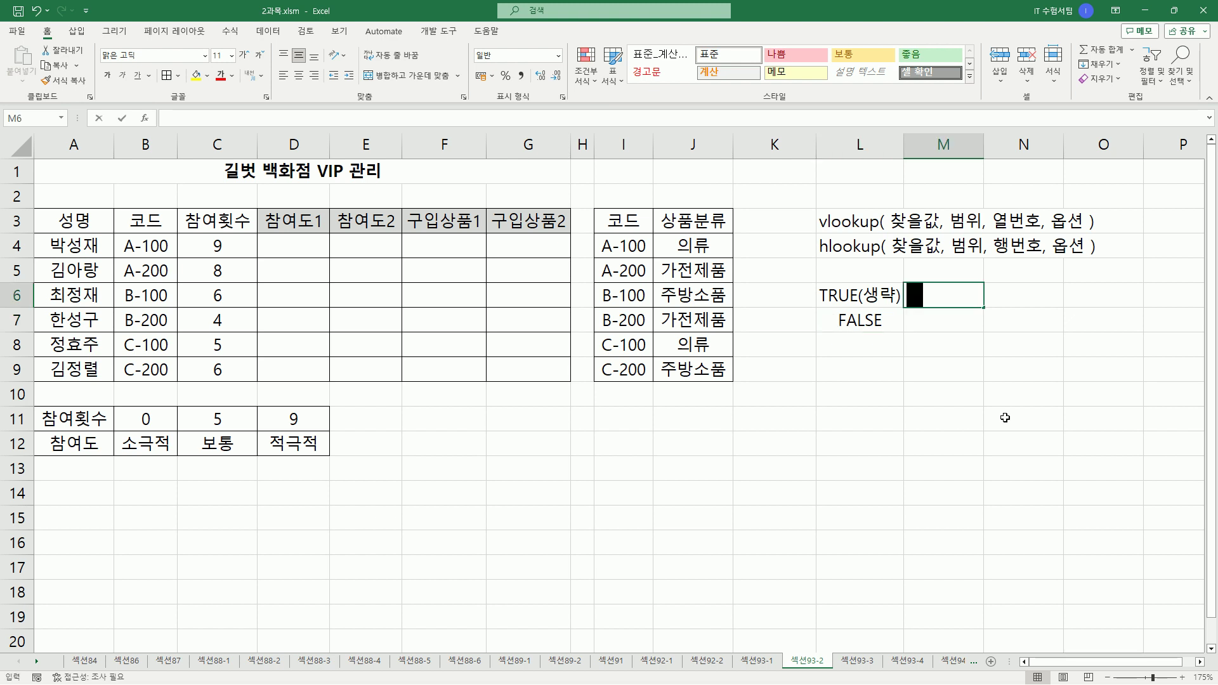
pyautogui.write('작거나 가')
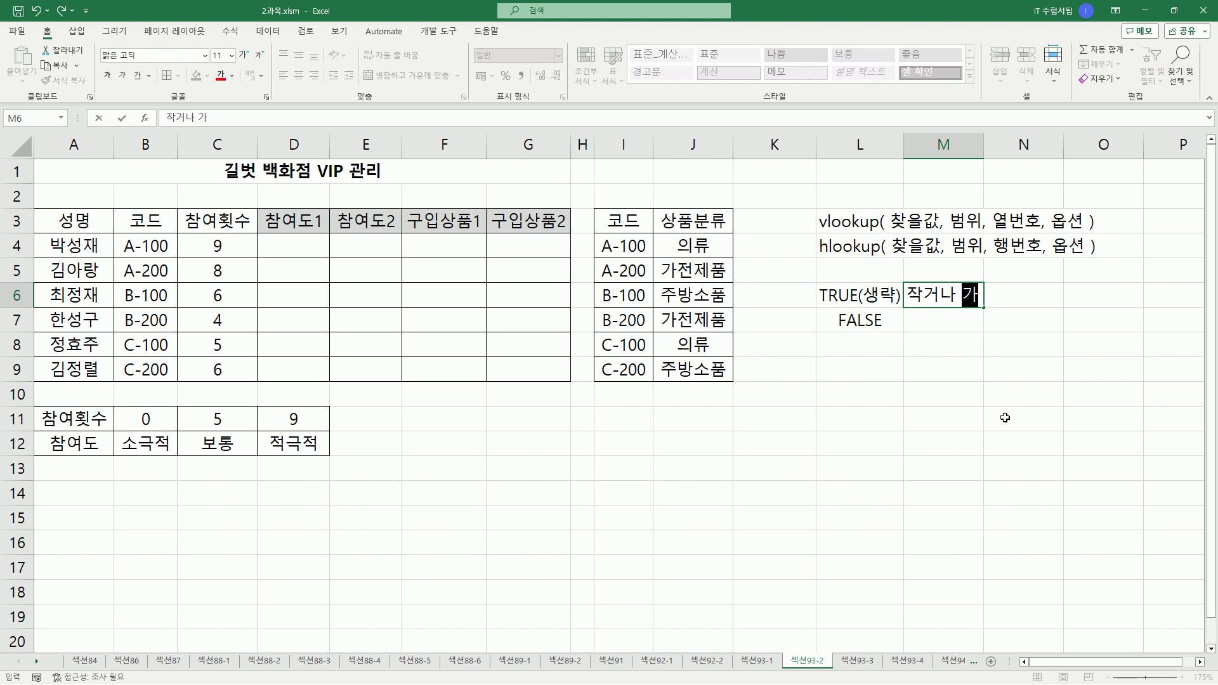
pyautogui.write('같은값ㅈ')
pyautogui.write('중에서 가장')
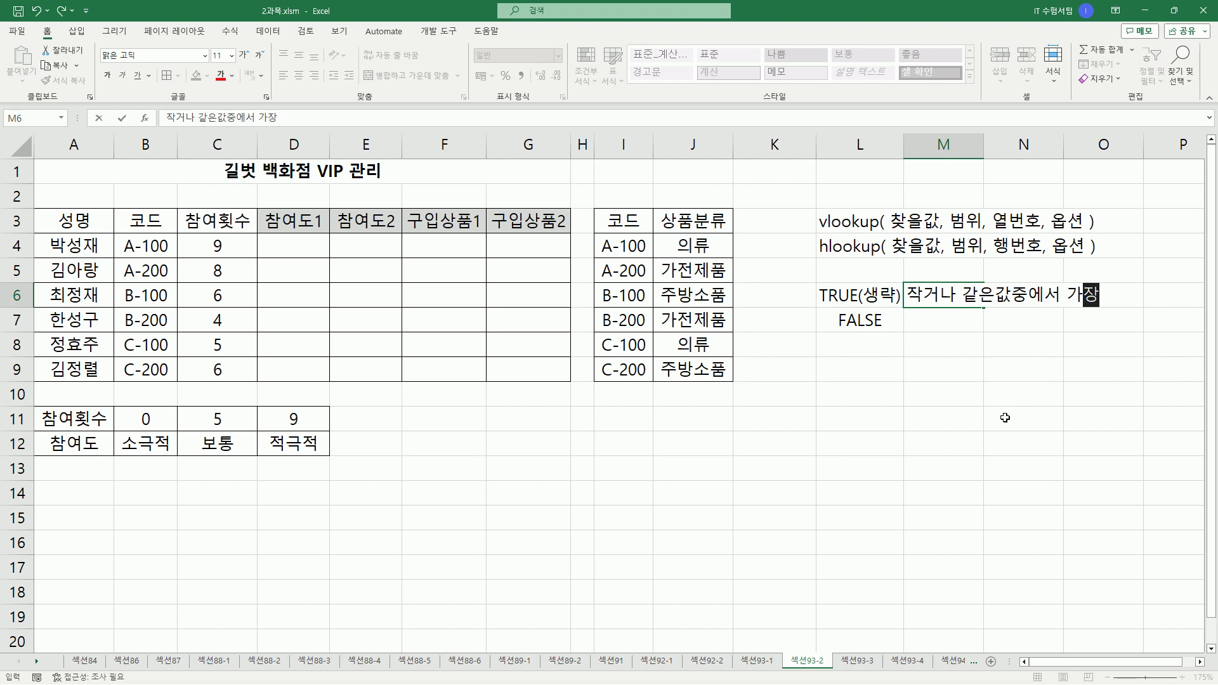
pyautogui.write('근접한값')
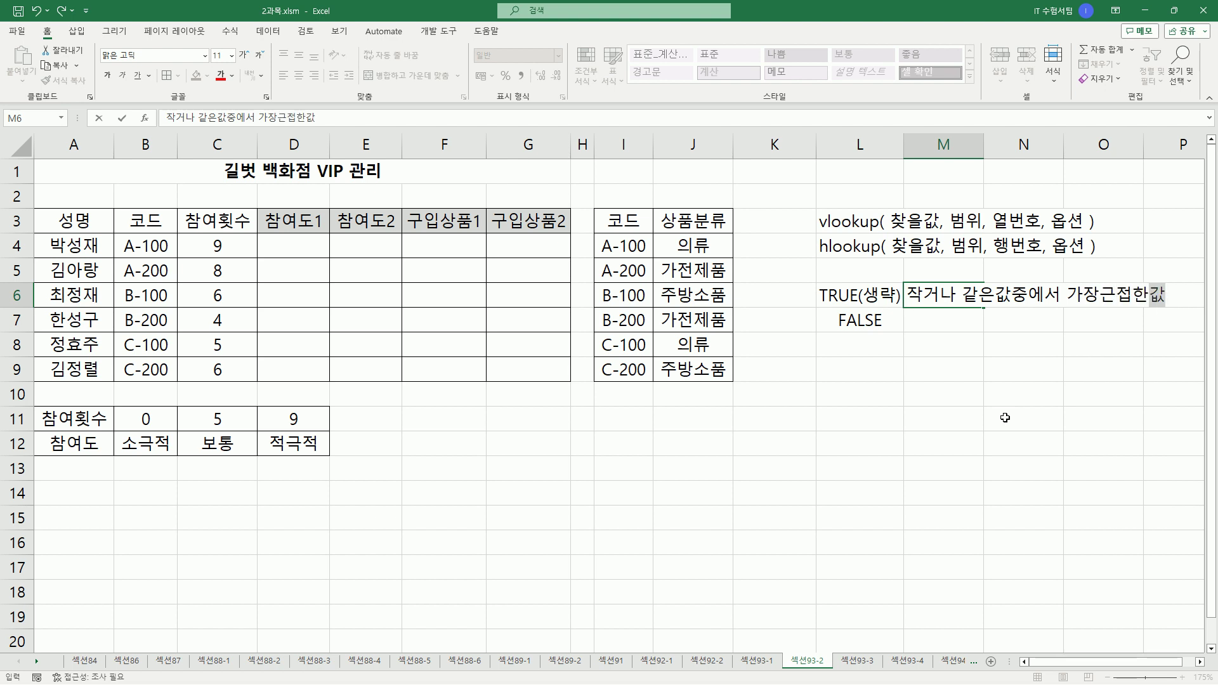
pyautogui.press('Return')
pyautogui.press('Up')
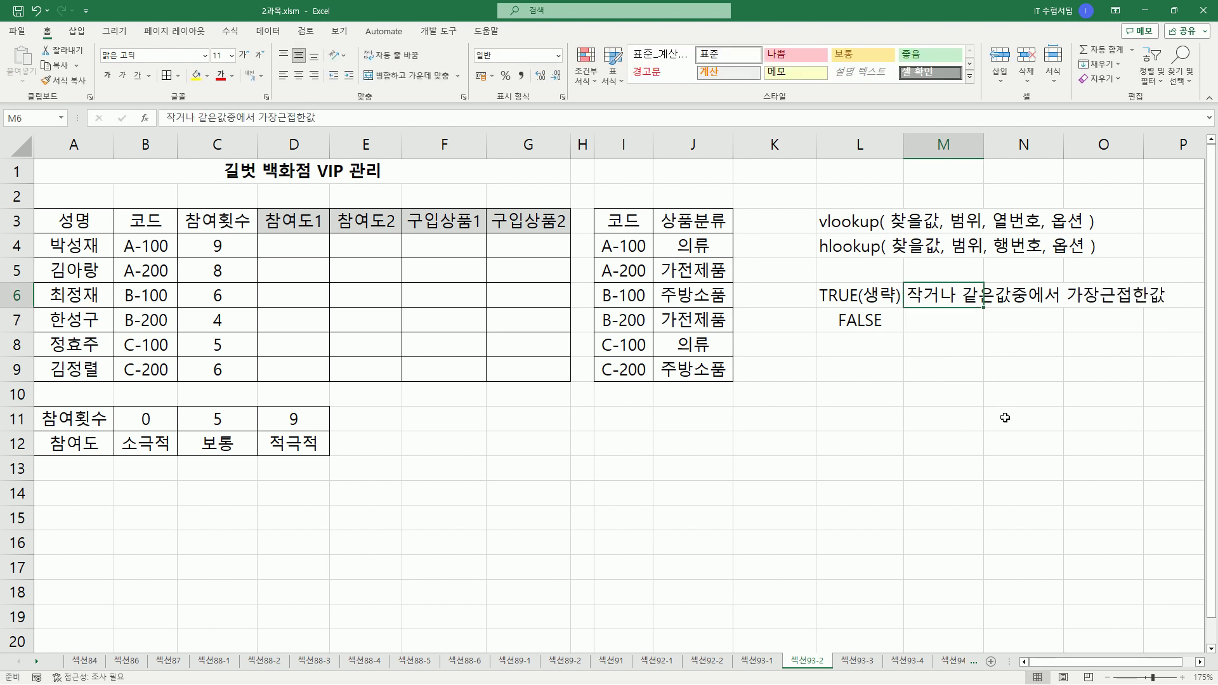
pyautogui.press('F2')
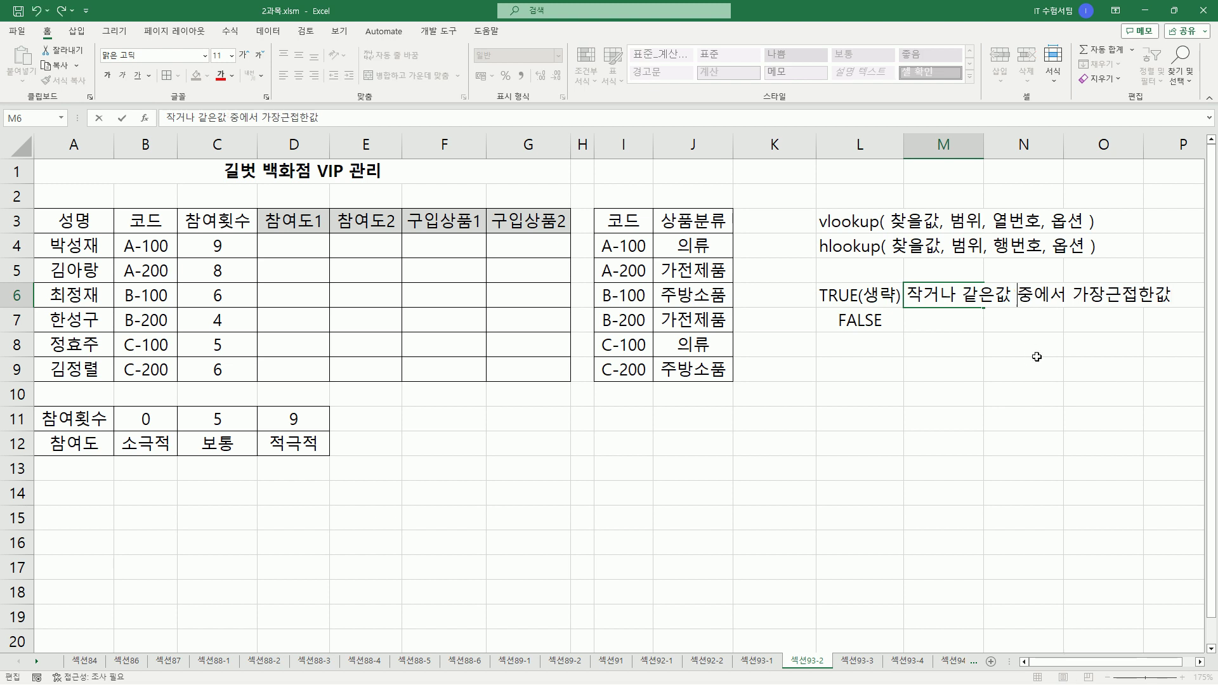
pyautogui.press('Return')
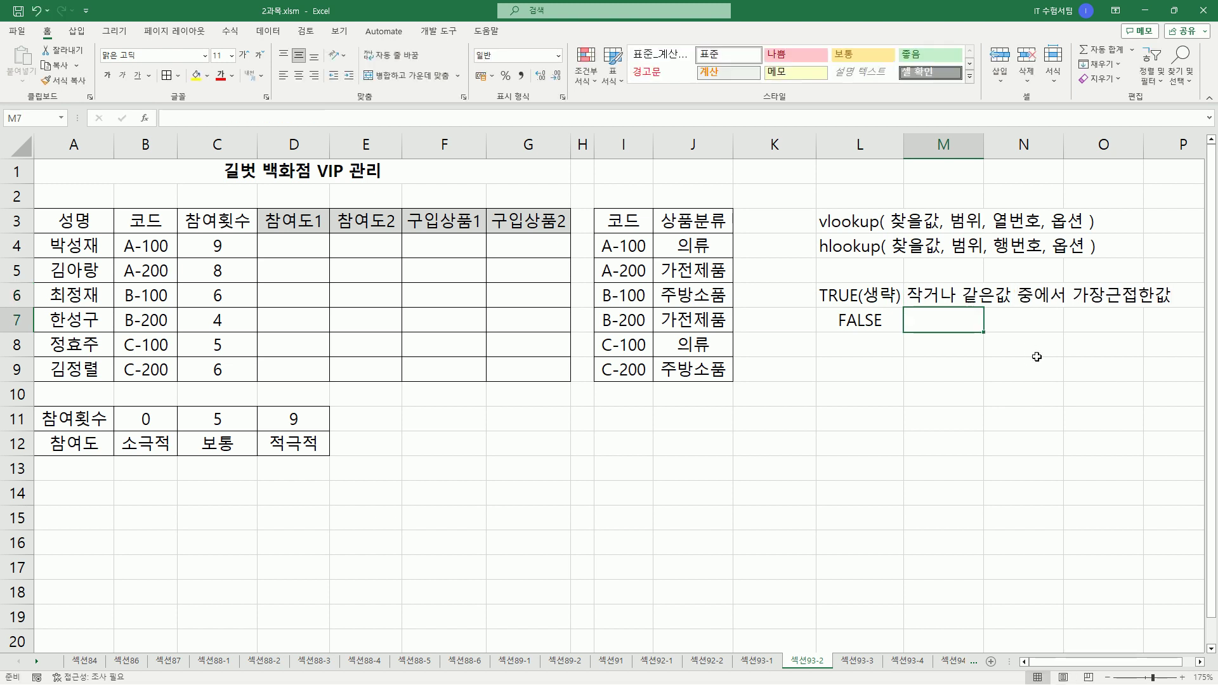
# Step: Enter the description "정확하게 일치하는 값" in M7 beside the FALSE option
pyautogui.write('정확')
pyautogui.write('하게 ㅇ')
pyautogui.write('일치하는 값')
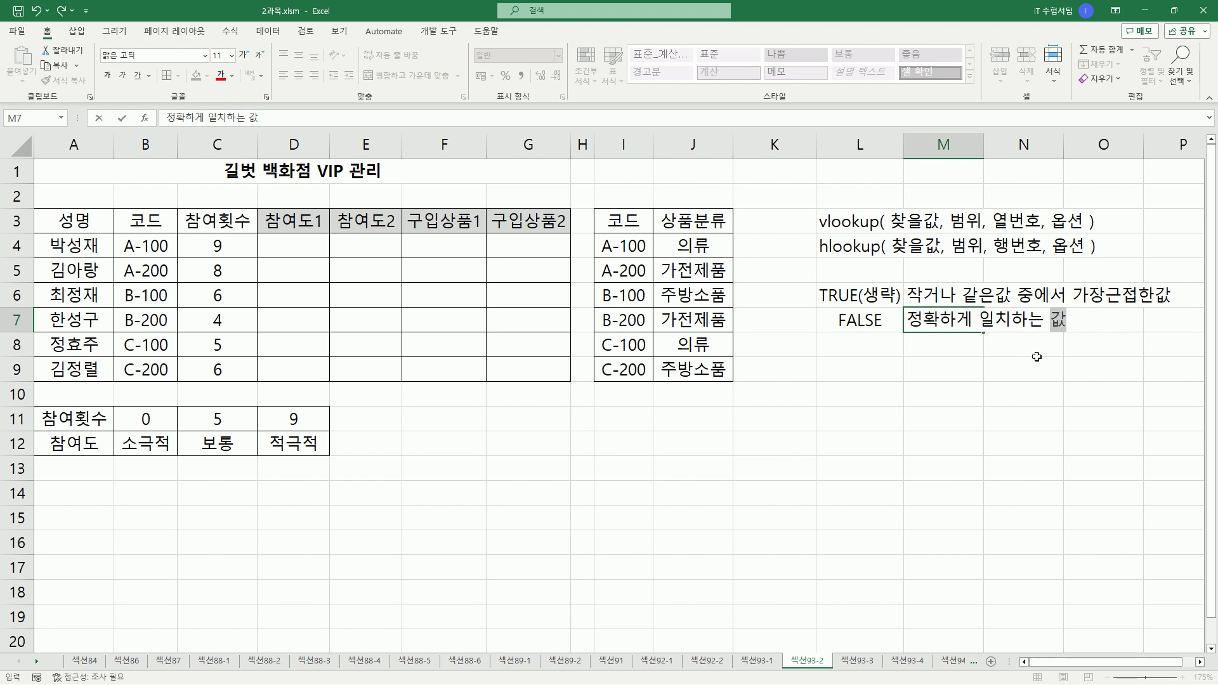
pyautogui.press('Return')
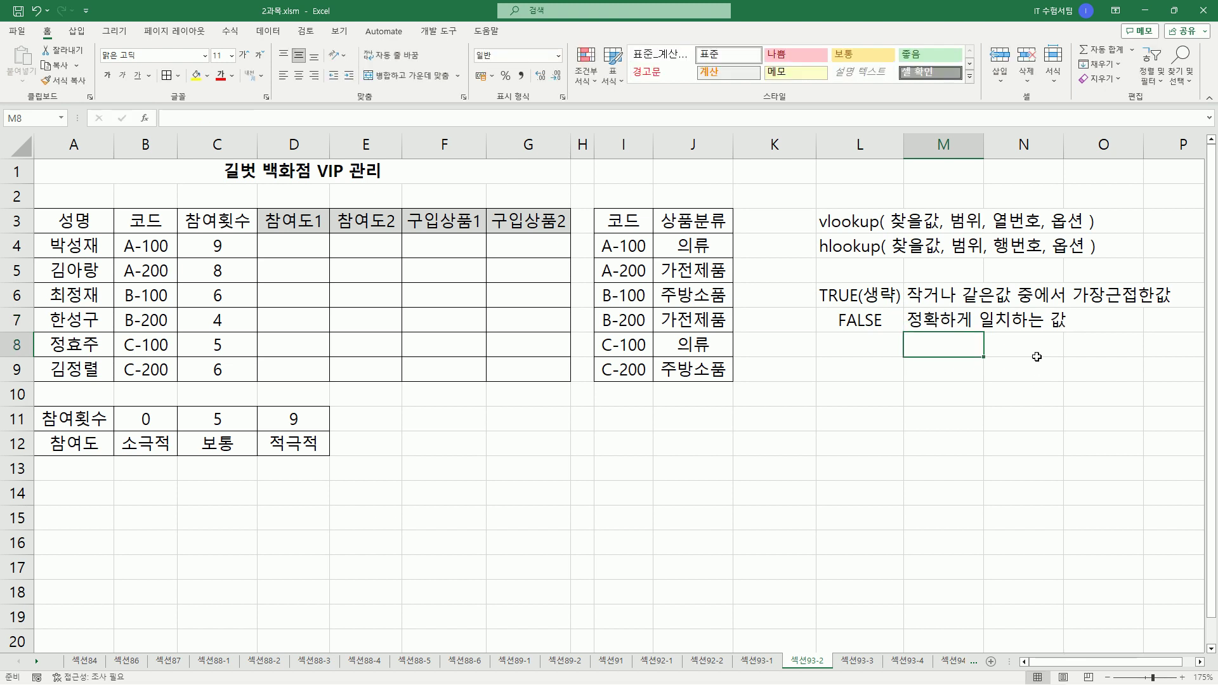
# Step: Enter the syntax note "lookup( 찾을값, 범위 )" in cell I11 and left-align it
pyautogui.click(623, 418)
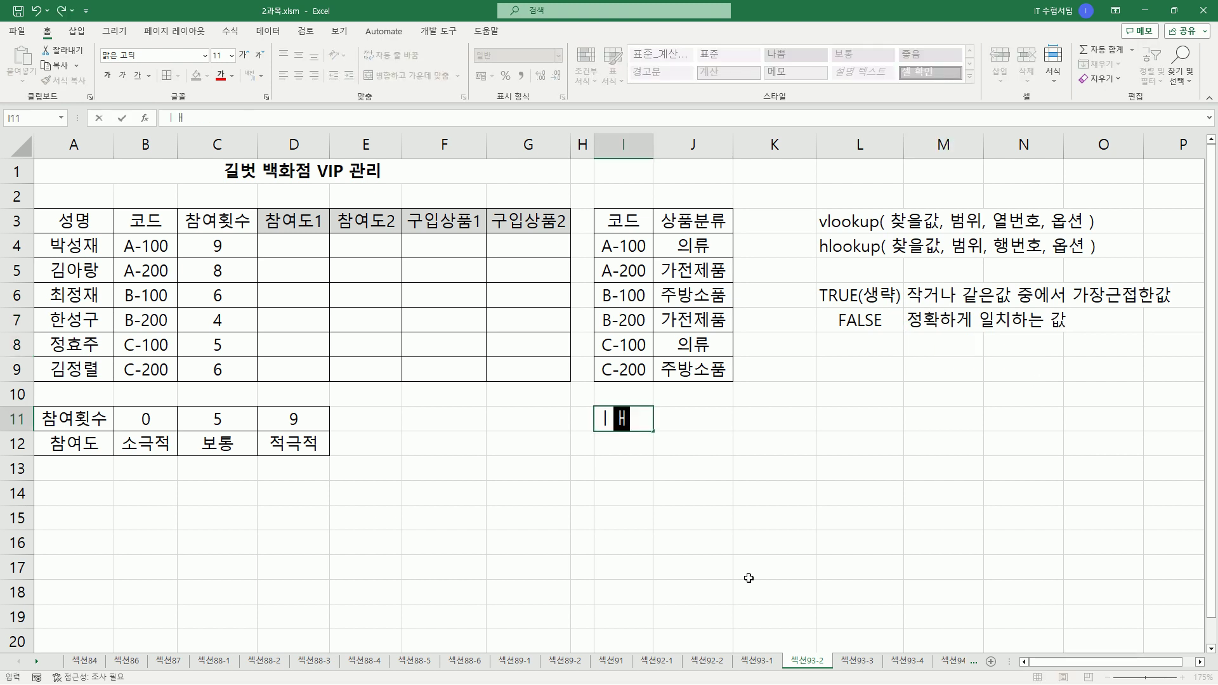
pyautogui.write('ookup(')
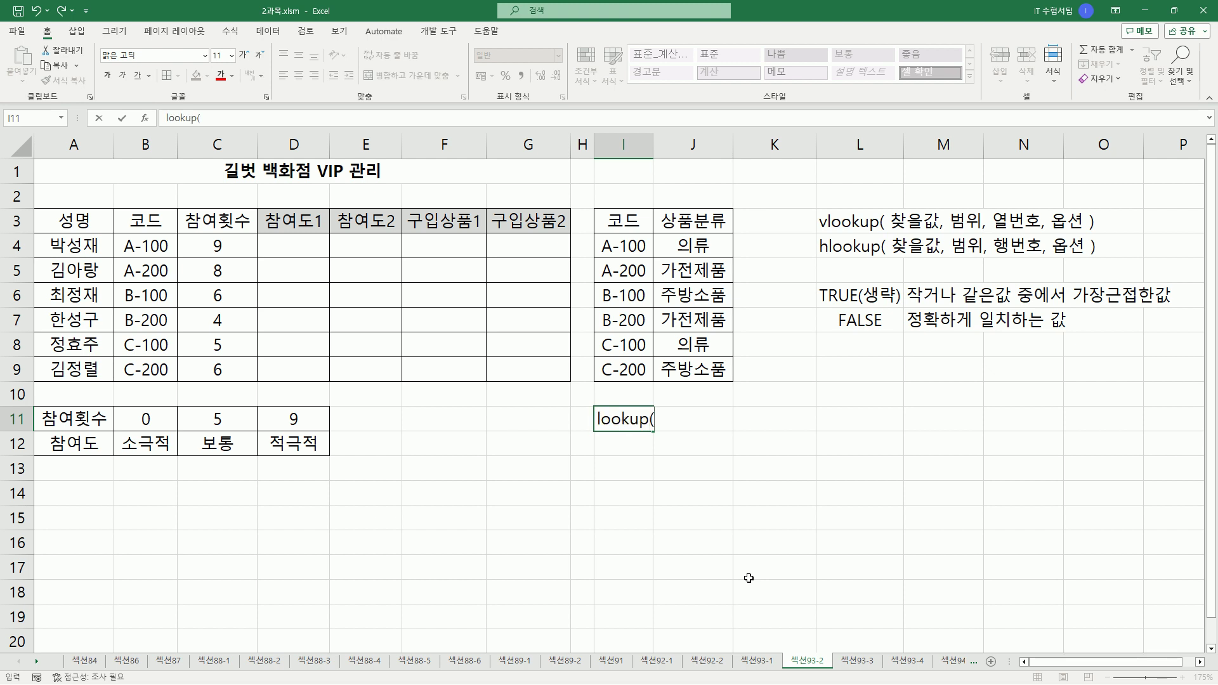
pyautogui.write('찾을값, 범위 )')
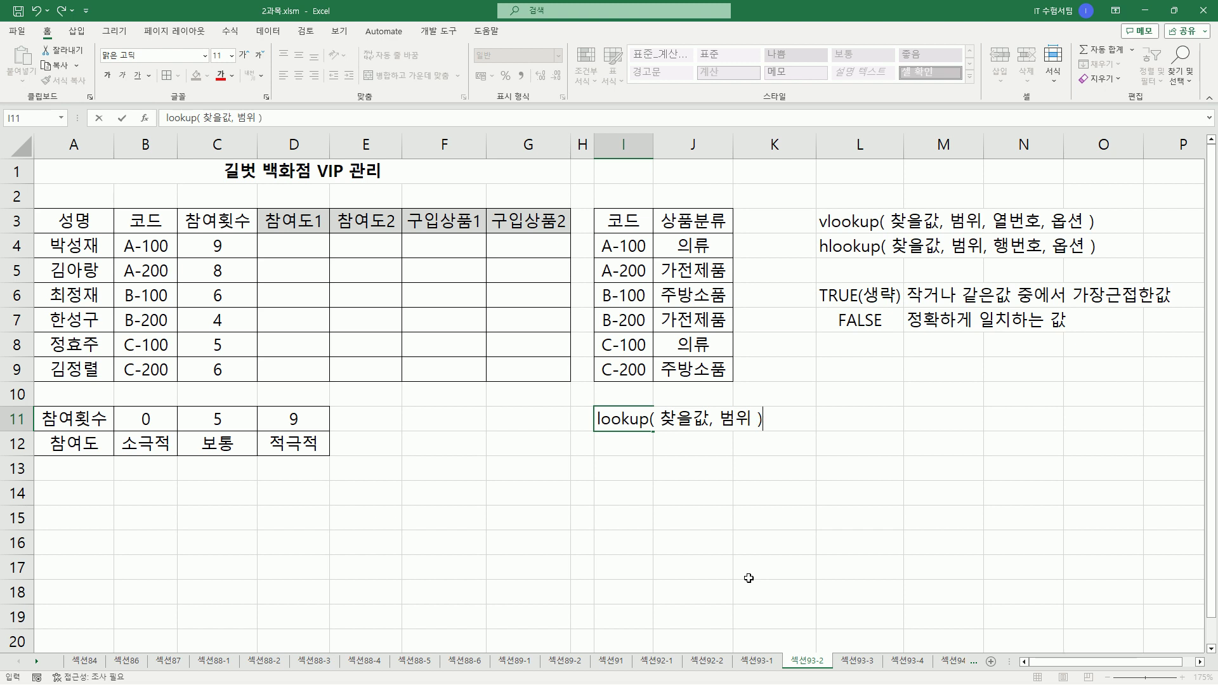
pyautogui.press('Return')
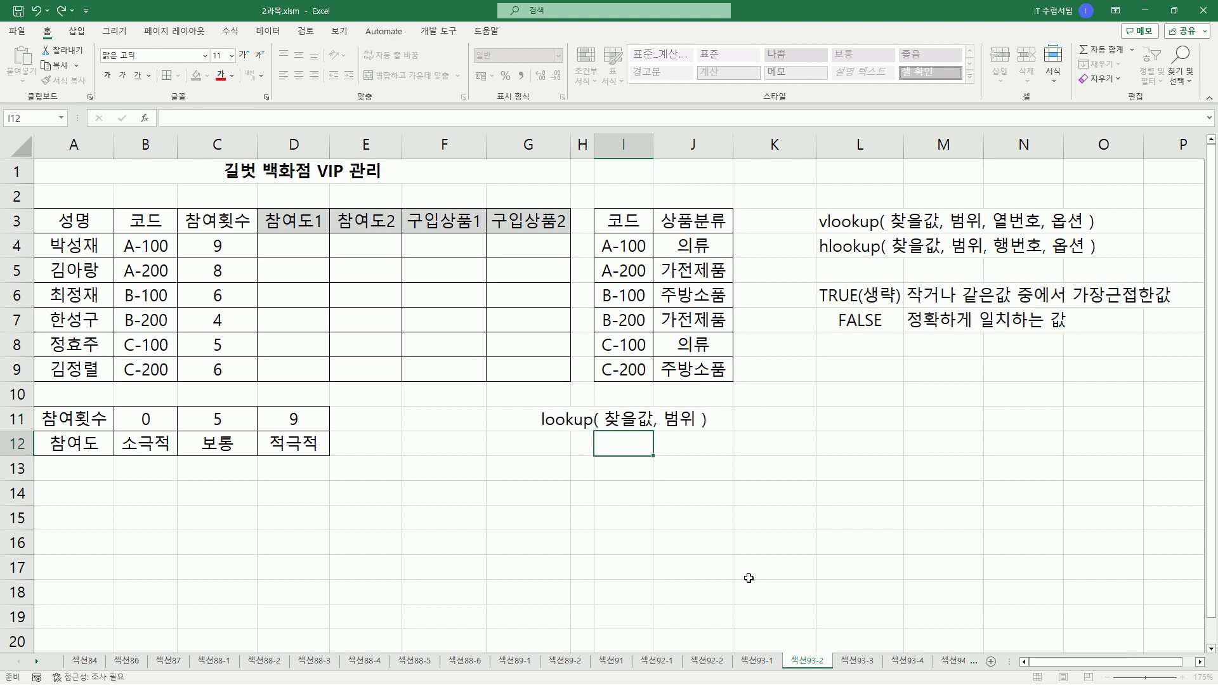
pyautogui.press('Up')
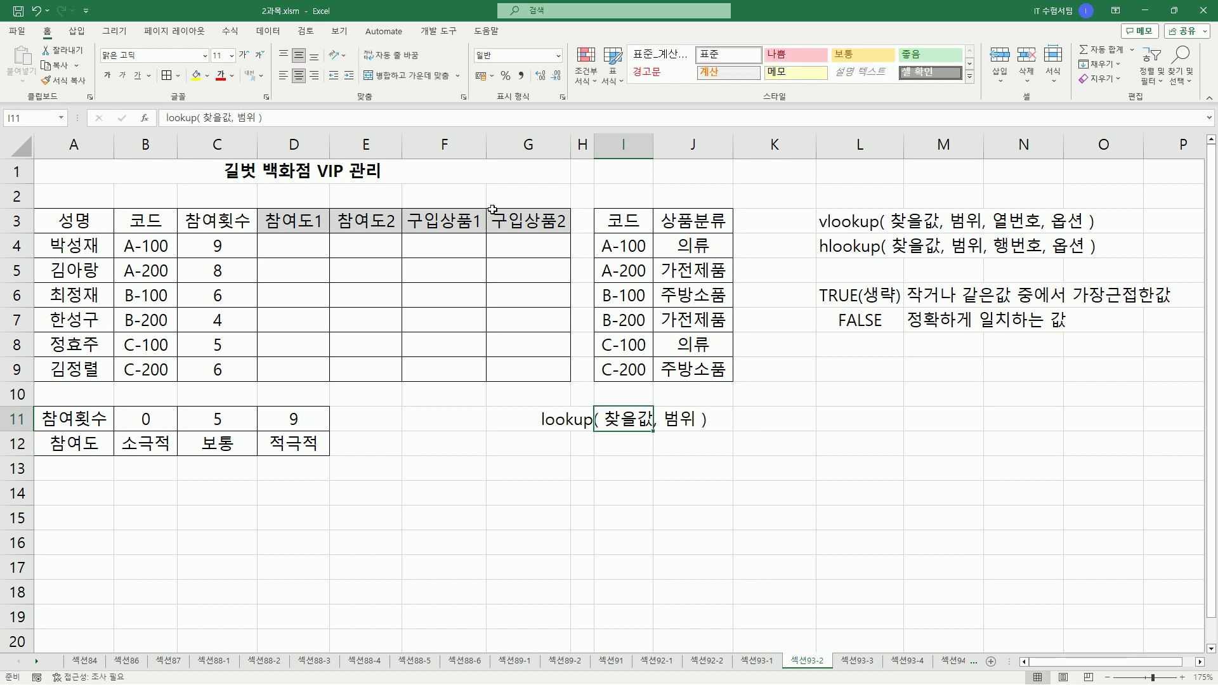
pyautogui.click(284, 75)
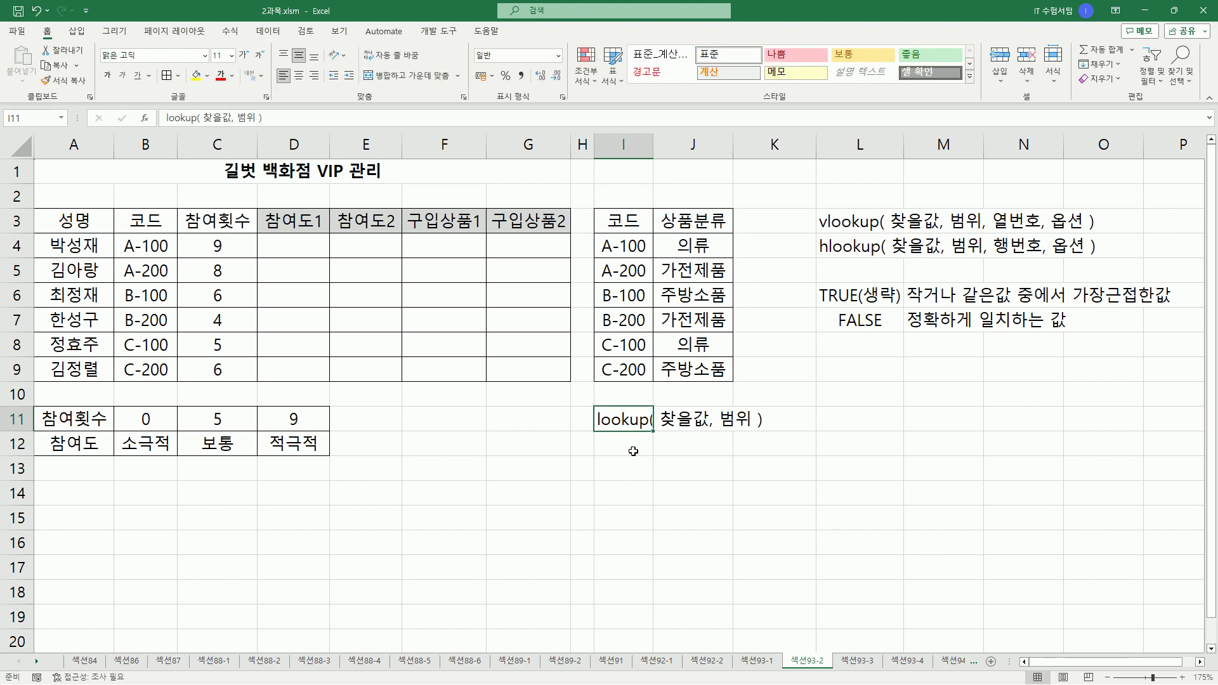
# Step: Enter the syntax note "xlookup(찾을값, 찾을값범위, 반환값범위, 찾을값이없을때 반환할값, 옵션1, 옵션2)" in cell I13
pyautogui.click(633, 470)
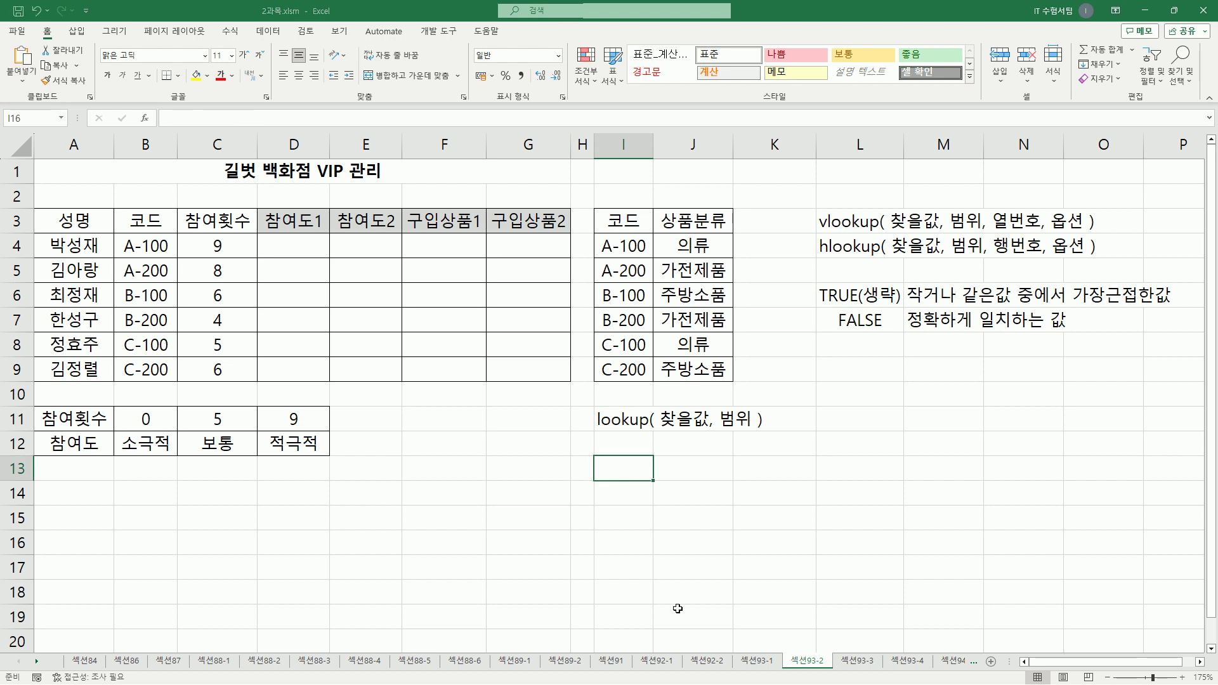
pyautogui.write('ㅣ')
pyautogui.press('BackSpace')
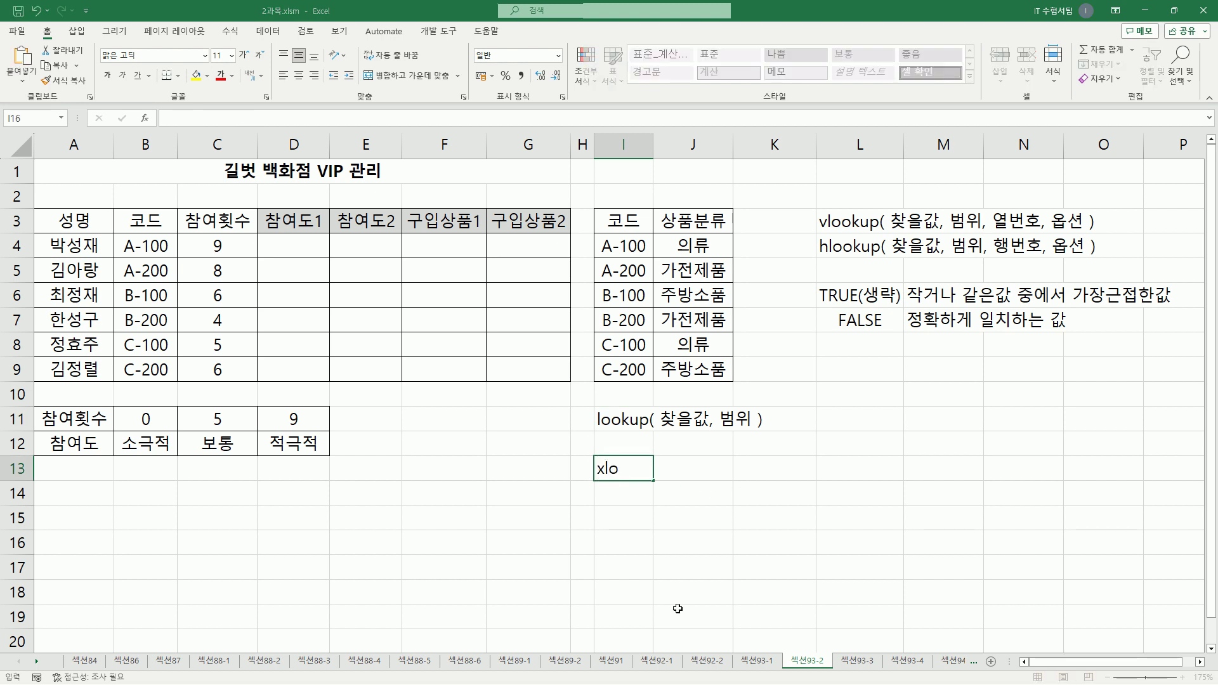
pyautogui.write('xlookup(찾읇ㅅ')
pyautogui.press('BackSpace')
pyautogui.press('BackSpace')
pyautogui.write('을값,')
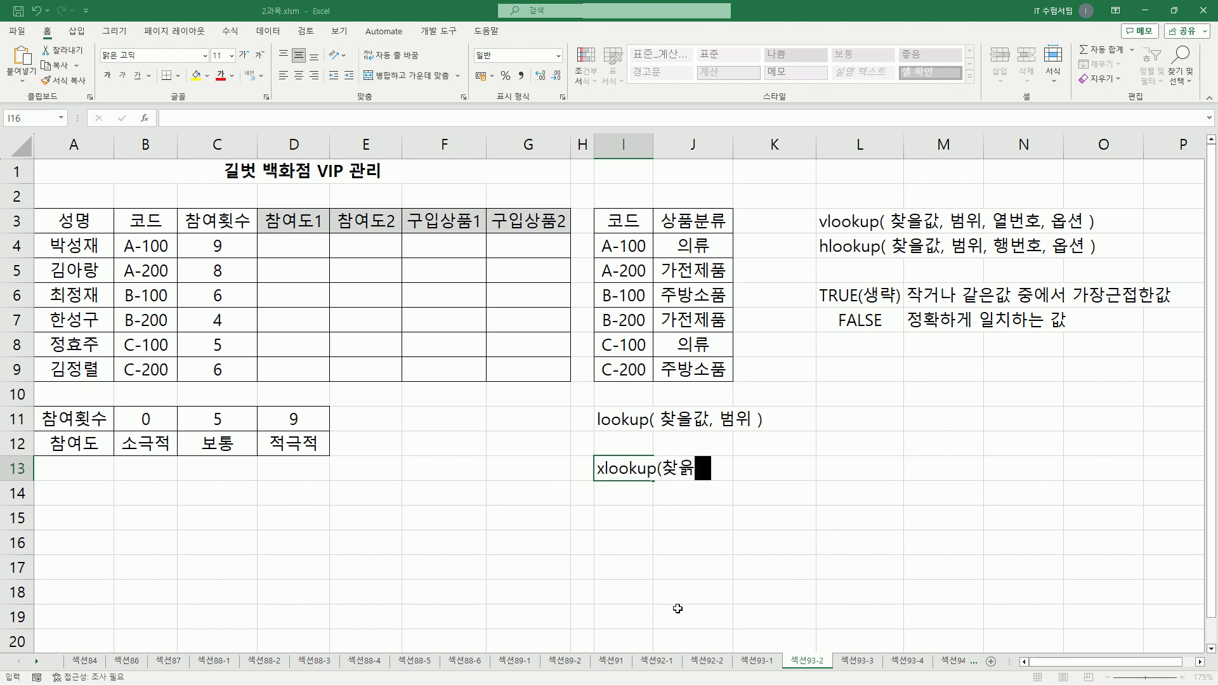
pyautogui.write(' 찾읅값범위,')
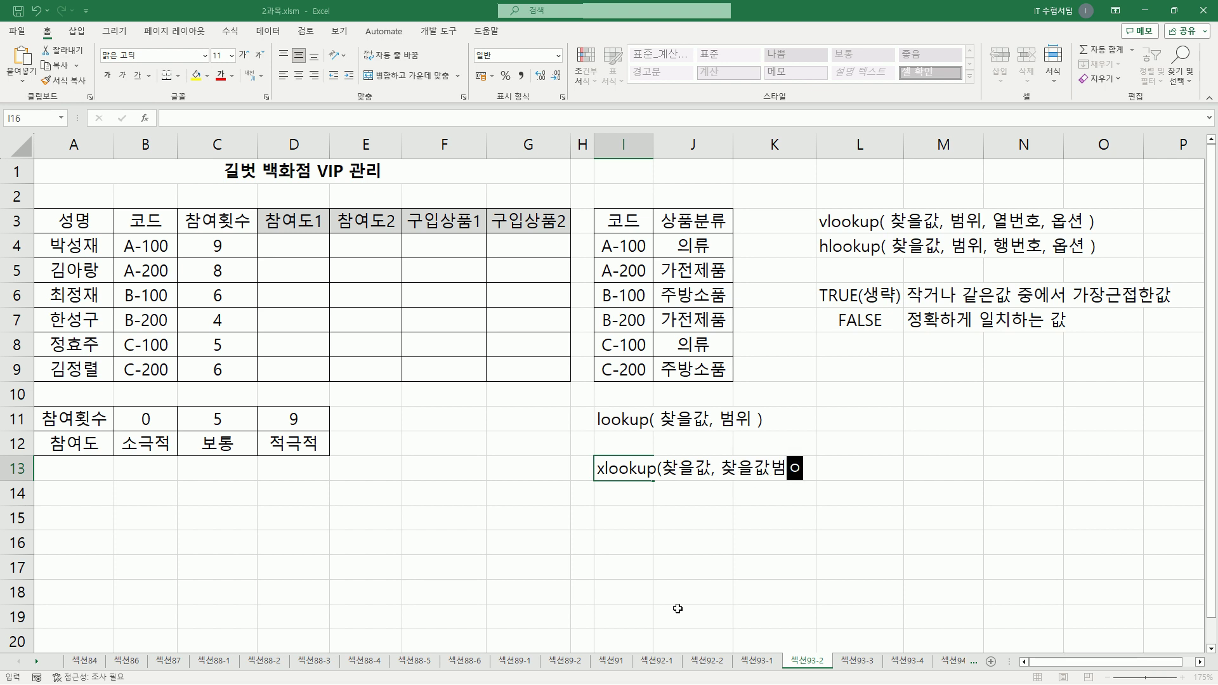
pyautogui.write(' 호')
pyautogui.press('BackSpace')
pyautogui.press('BackSpace')
pyautogui.press('BackSpace')
pyautogui.write('반환값')
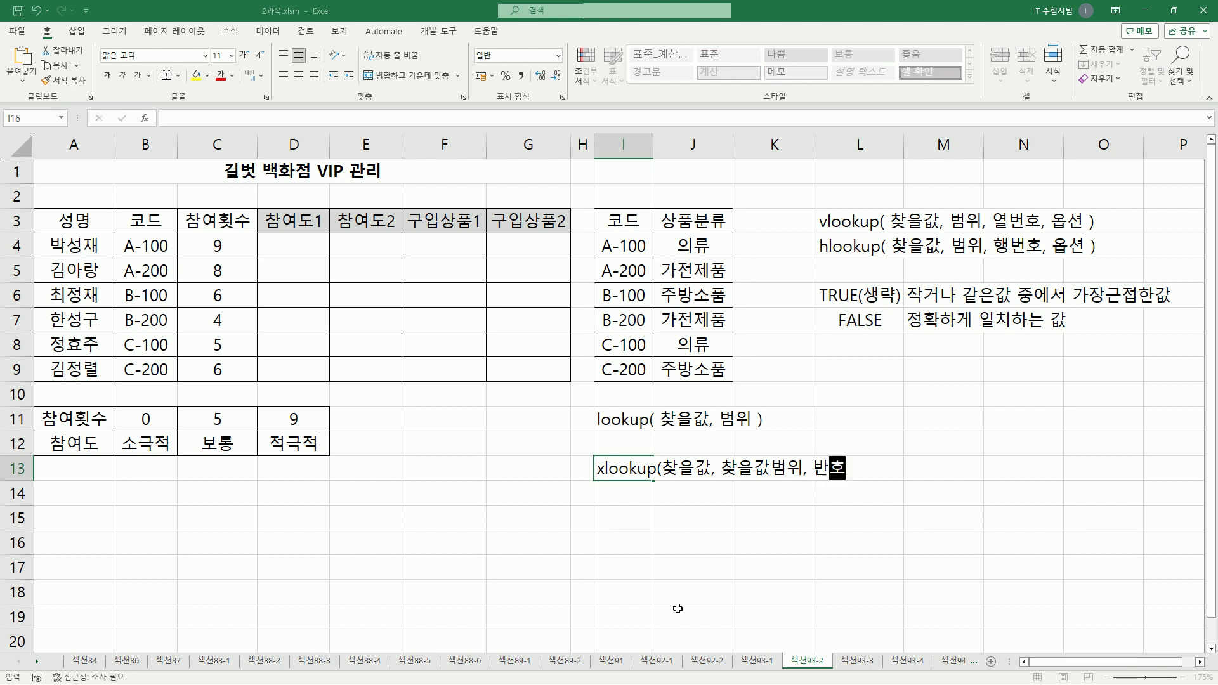
pyautogui.write('범위')
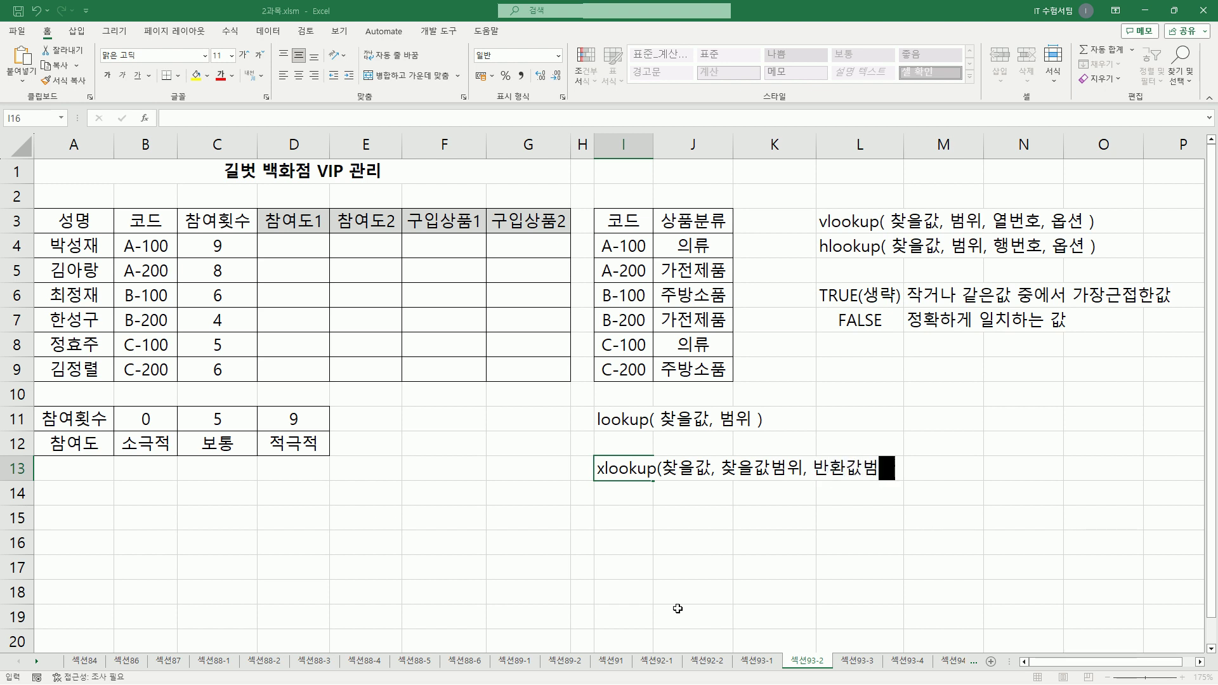
pyautogui.write(', 찾으을값')
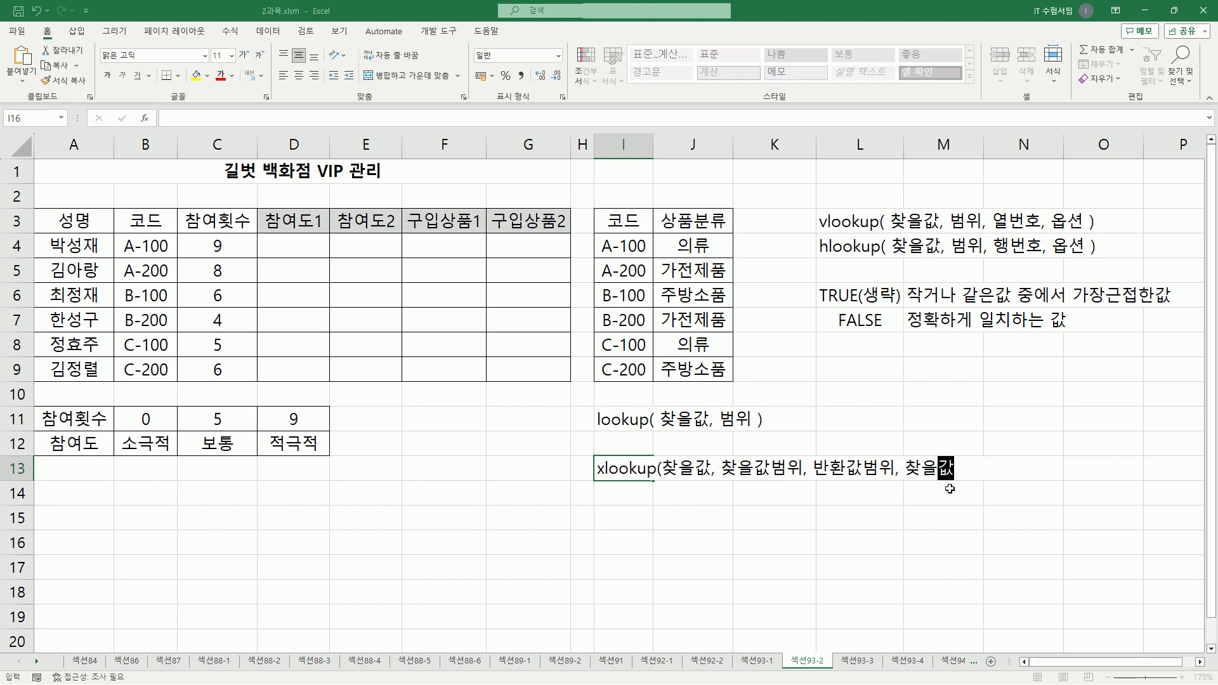
pyautogui.write('이없을')
pyautogui.write('때 반화')
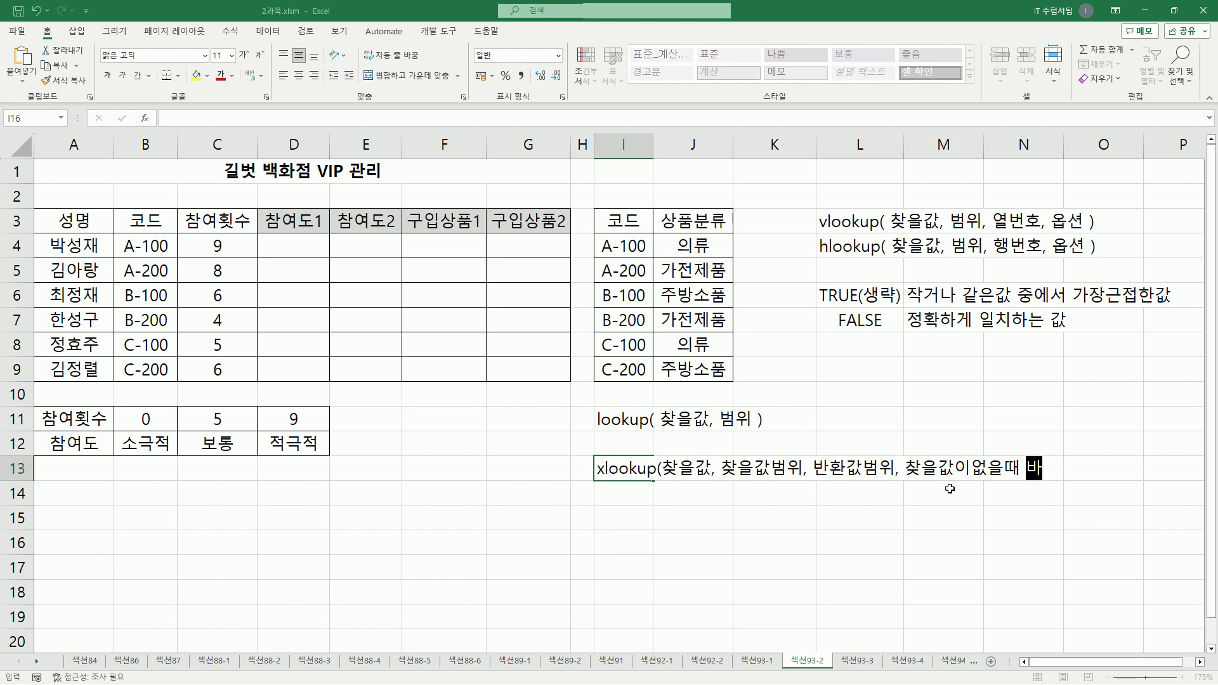
pyautogui.write('환할')
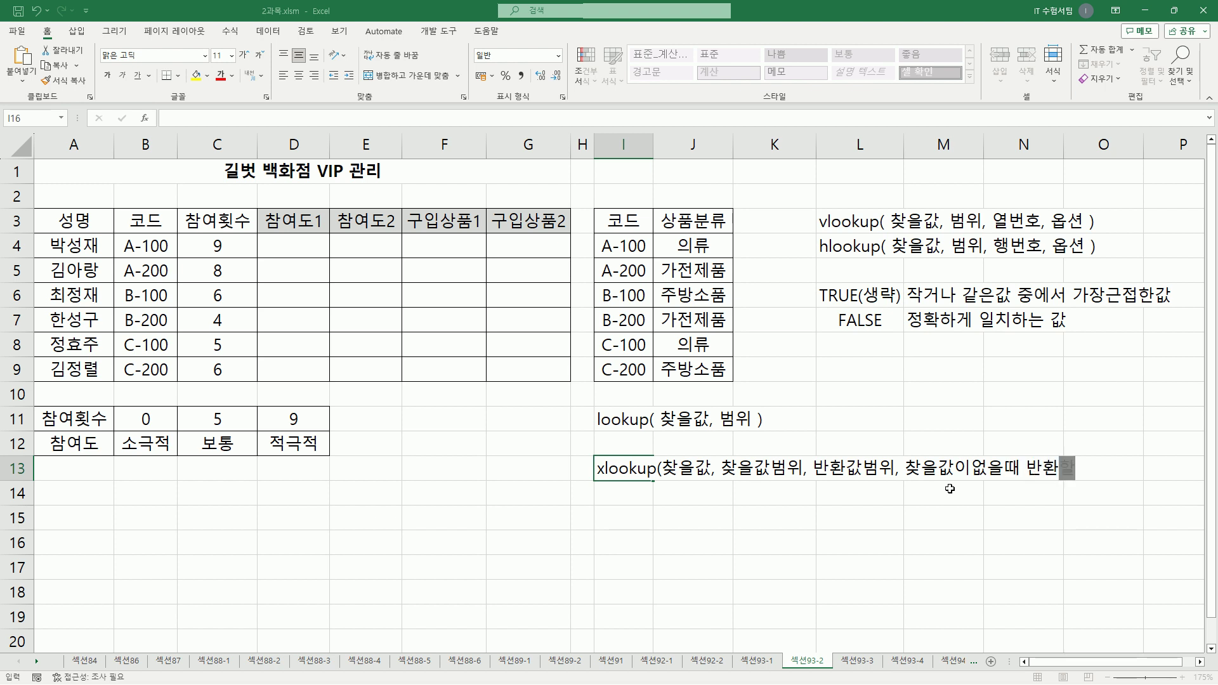
pyautogui.write('값, 오')
pyautogui.write('옵션1')
pyautogui.write(', ')
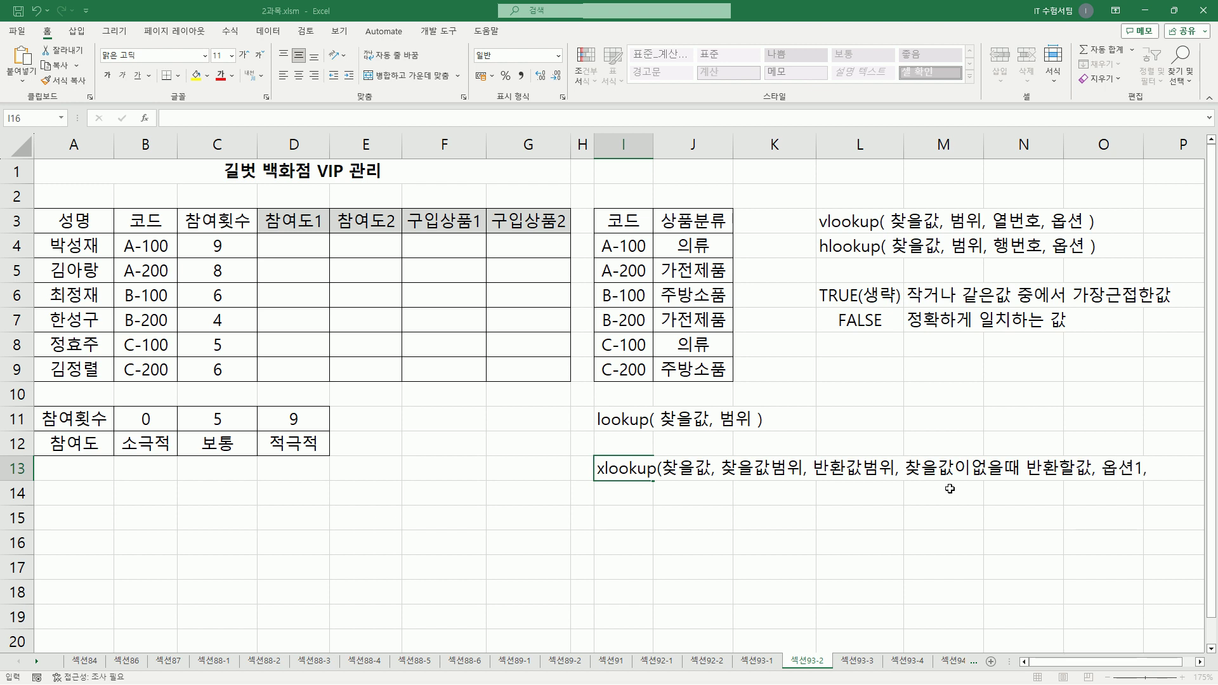
pyautogui.write('옵션2)')
pyautogui.press('Return')
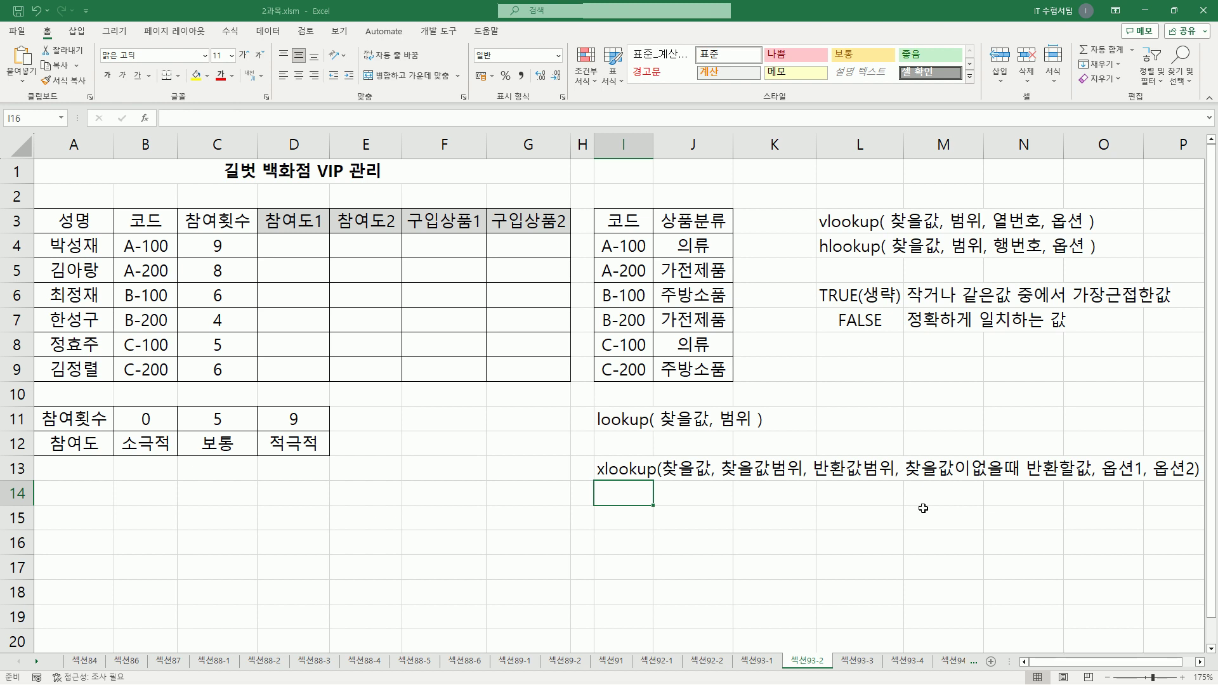
pyautogui.moveTo(1104, 478); pyautogui.dragTo(1197, 480)
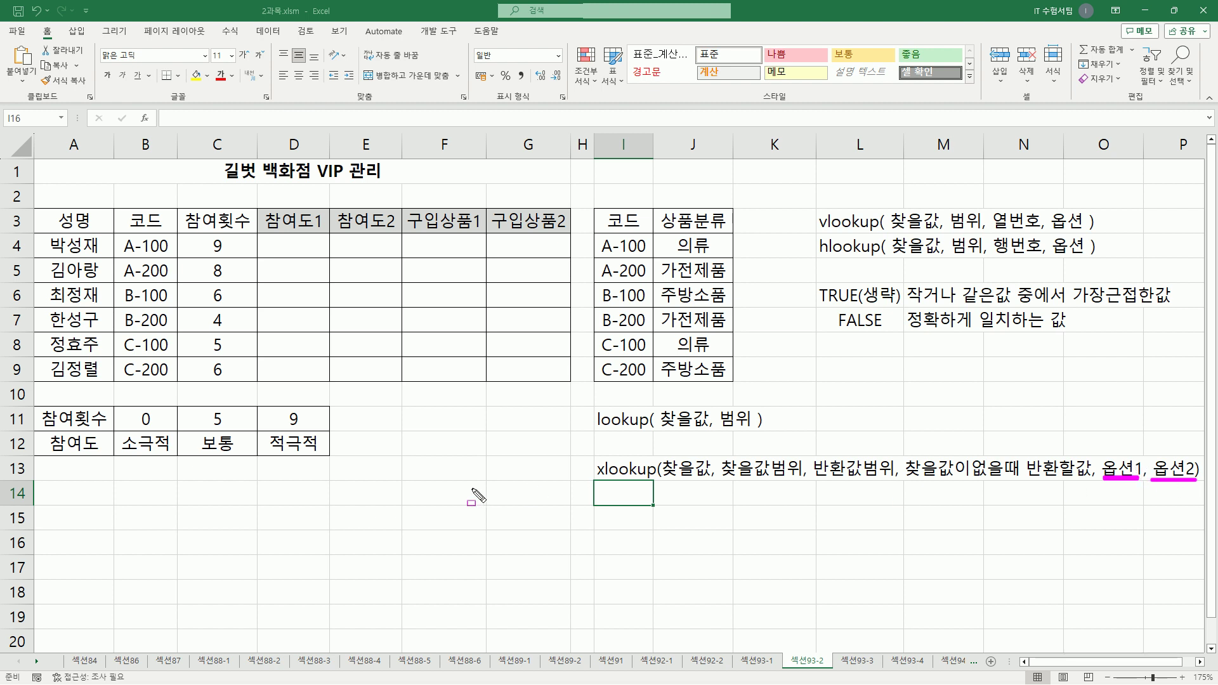
pyautogui.press('Escape')
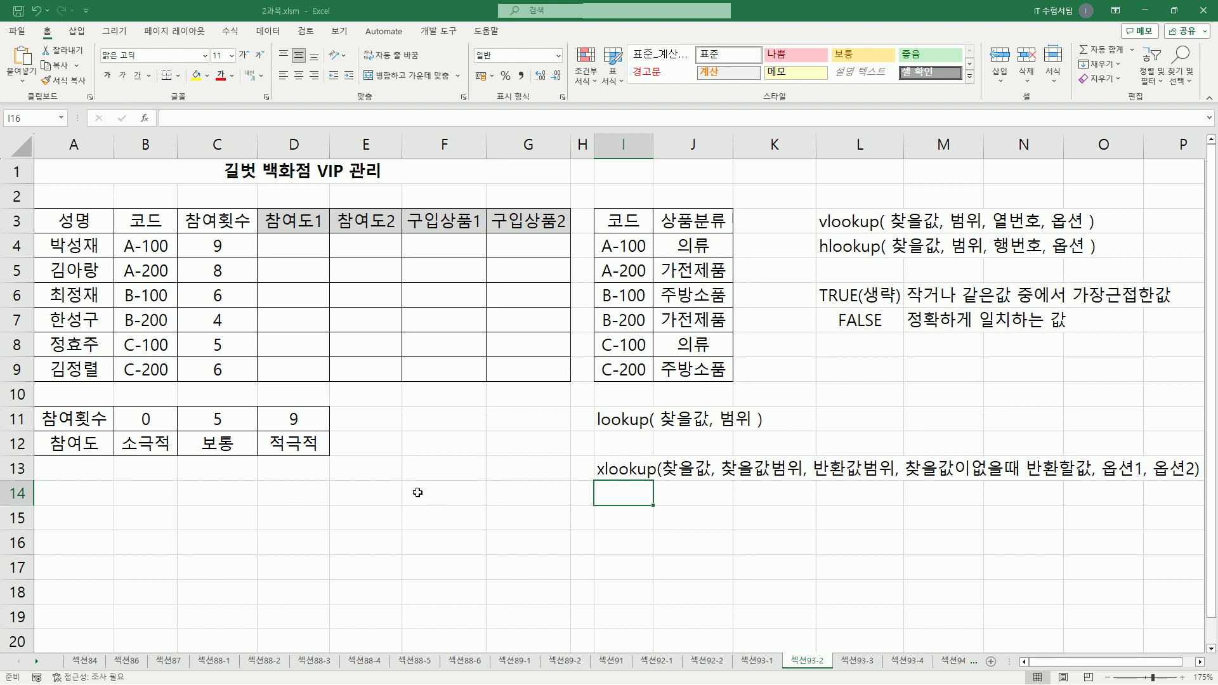
# Step: List the XLOOKUP option values -1, 0, 1 and 2 down cells F15 to F18
pyautogui.click(417, 492)
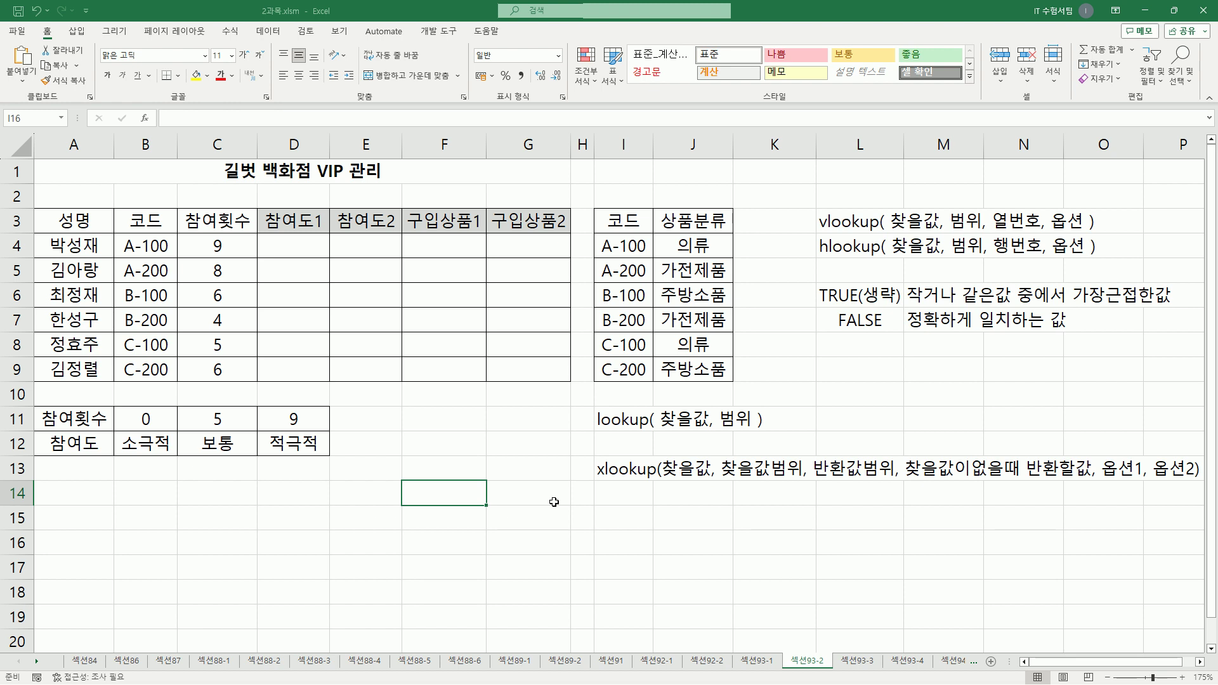
pyautogui.press('Down')
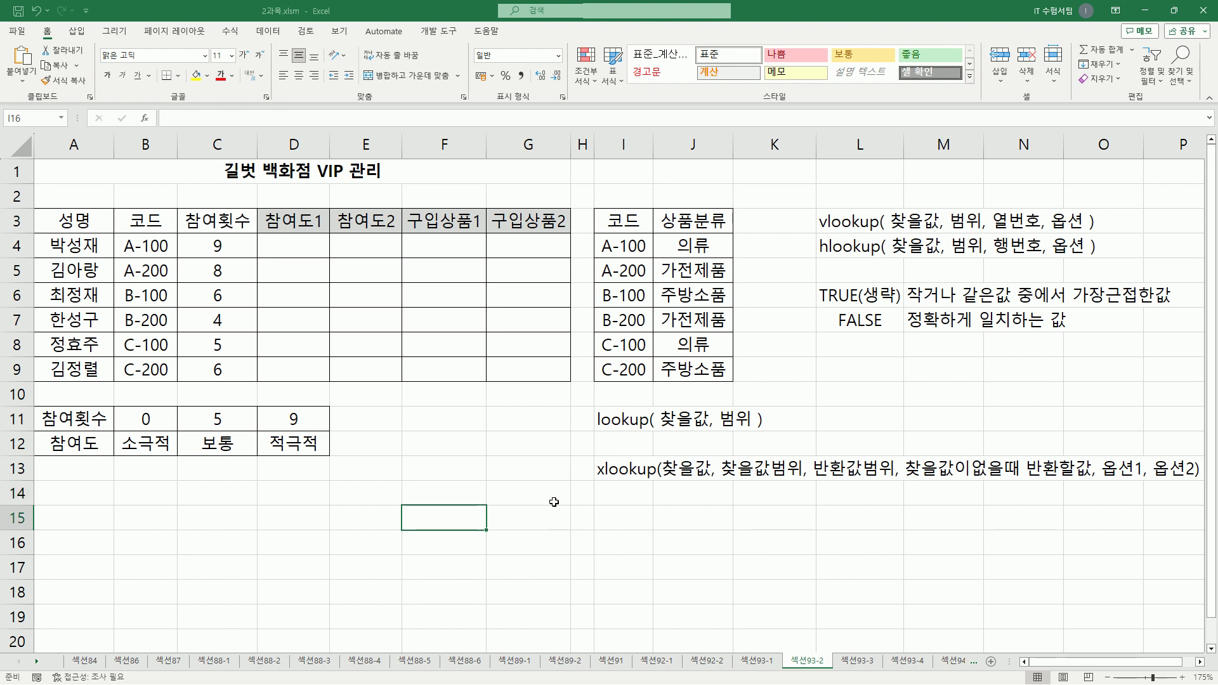
pyautogui.write('-1')
pyautogui.press('Return')
pyautogui.write('0')
pyautogui.press('Return')
pyautogui.write('1')
pyautogui.press('Return')
pyautogui.write('2')
pyautogui.press('Return')
# Step: Mark the 0 option in F16 as the default by changing the cell to "0(생략)"
pyautogui.press('Up')
pyautogui.press('Up')
pyautogui.press('Up')
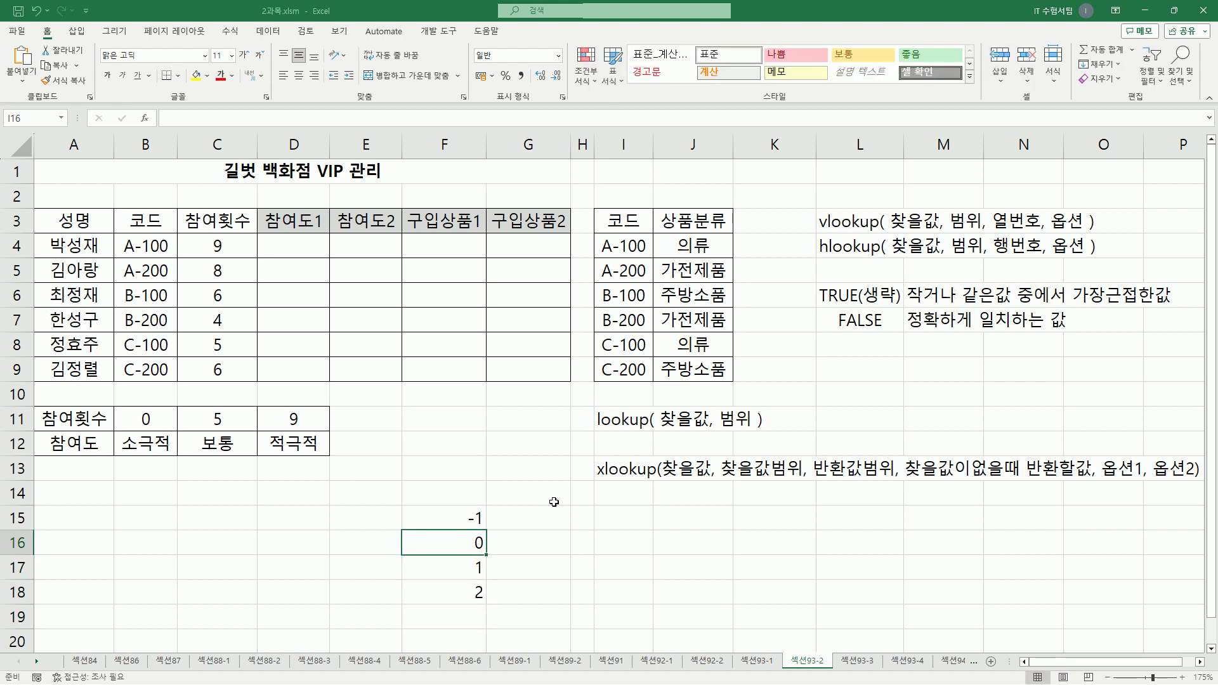
pyautogui.press('Up')
pyautogui.press('Down')
pyautogui.press('Down')
pyautogui.press('Down')
pyautogui.press('Up')
pyautogui.press('Up')
pyautogui.press('F2')
pyautogui.write('(')
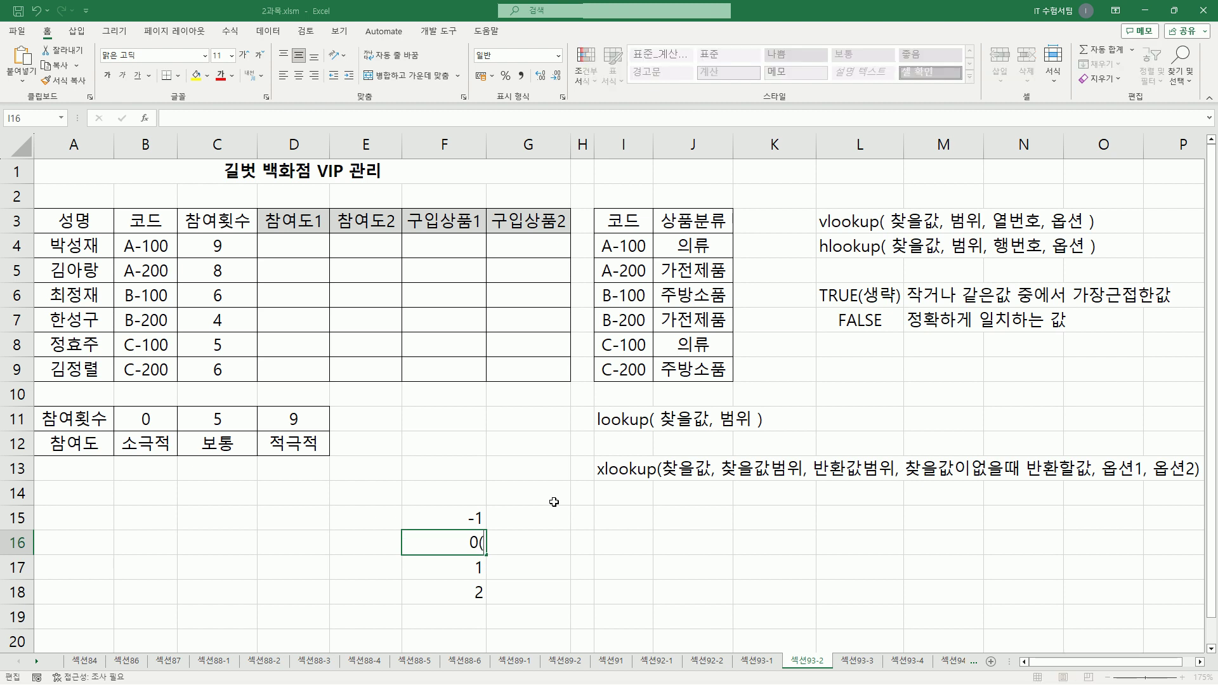
pyautogui.write('생ㄹ')
pyautogui.write('략)')
pyautogui.press('Return')
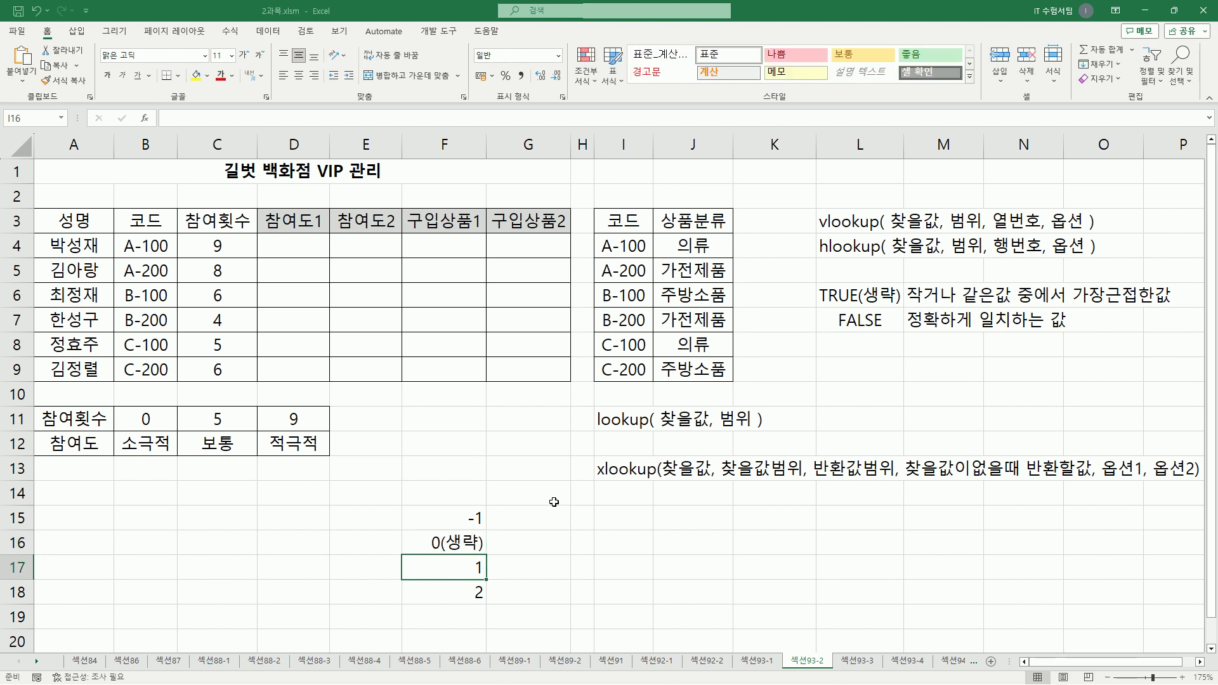
# Step: Describe the 0(생략) option by entering "정확하게 일치하는 값" in cell G16
pyautogui.click(527, 517)
pyautogui.press('Down')
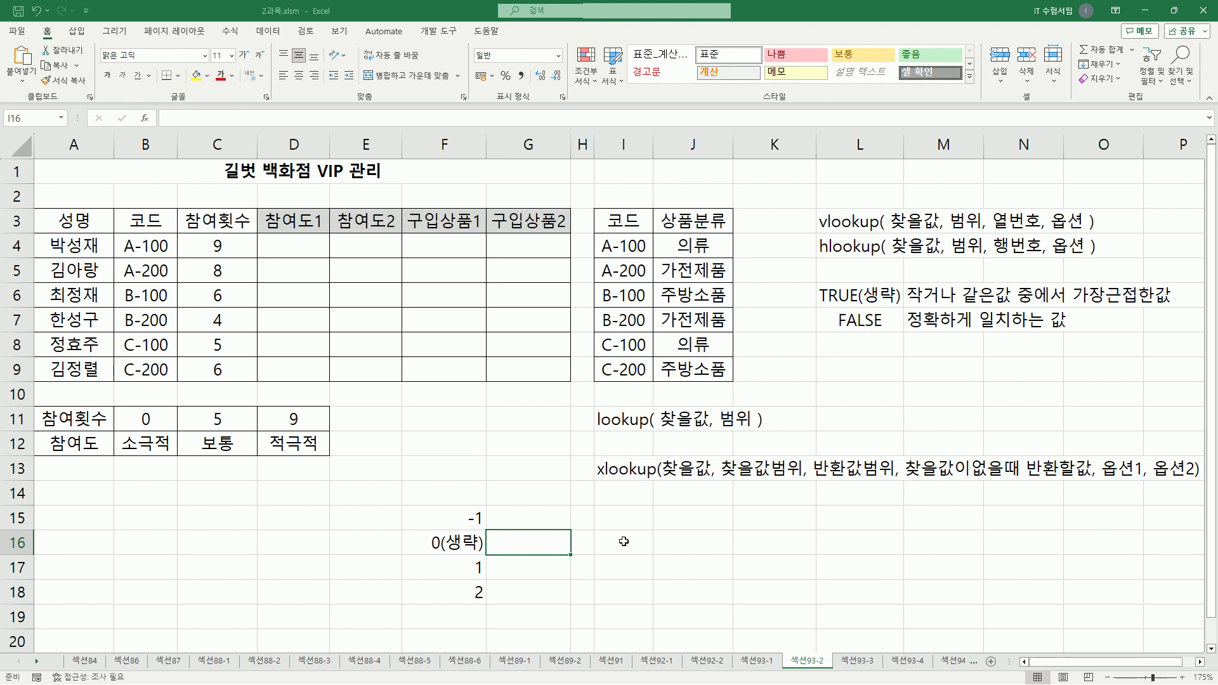
pyautogui.write('정확')
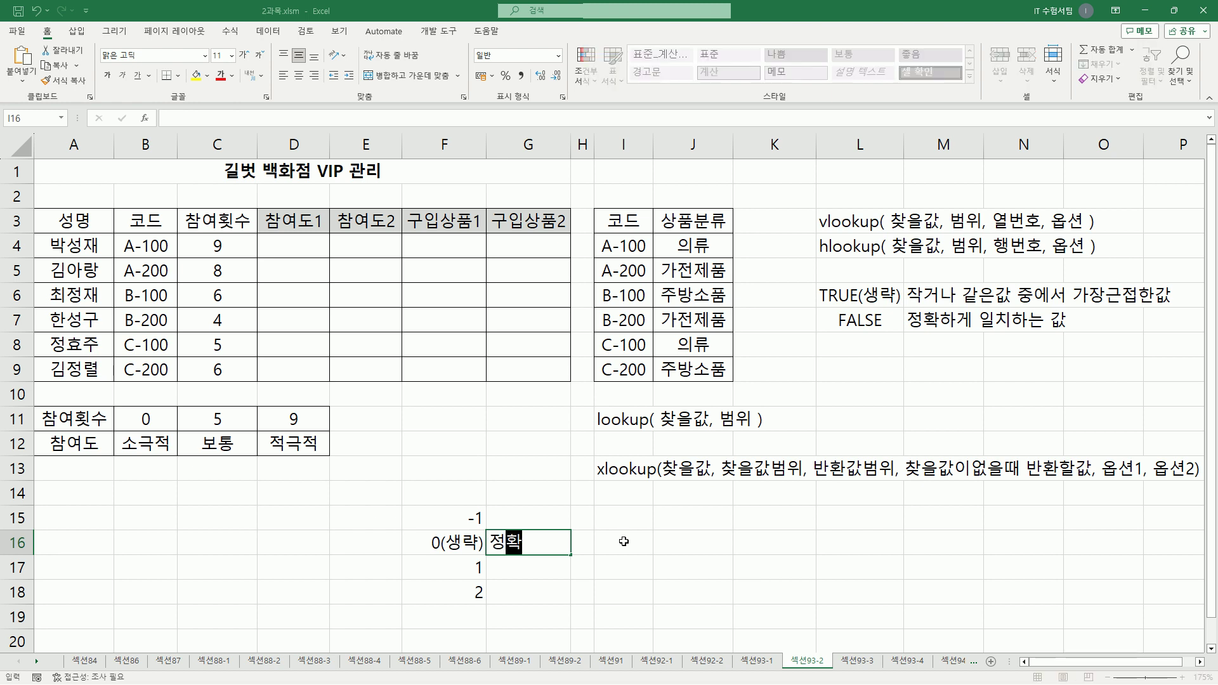
pyautogui.write('하게 ㅇ일')
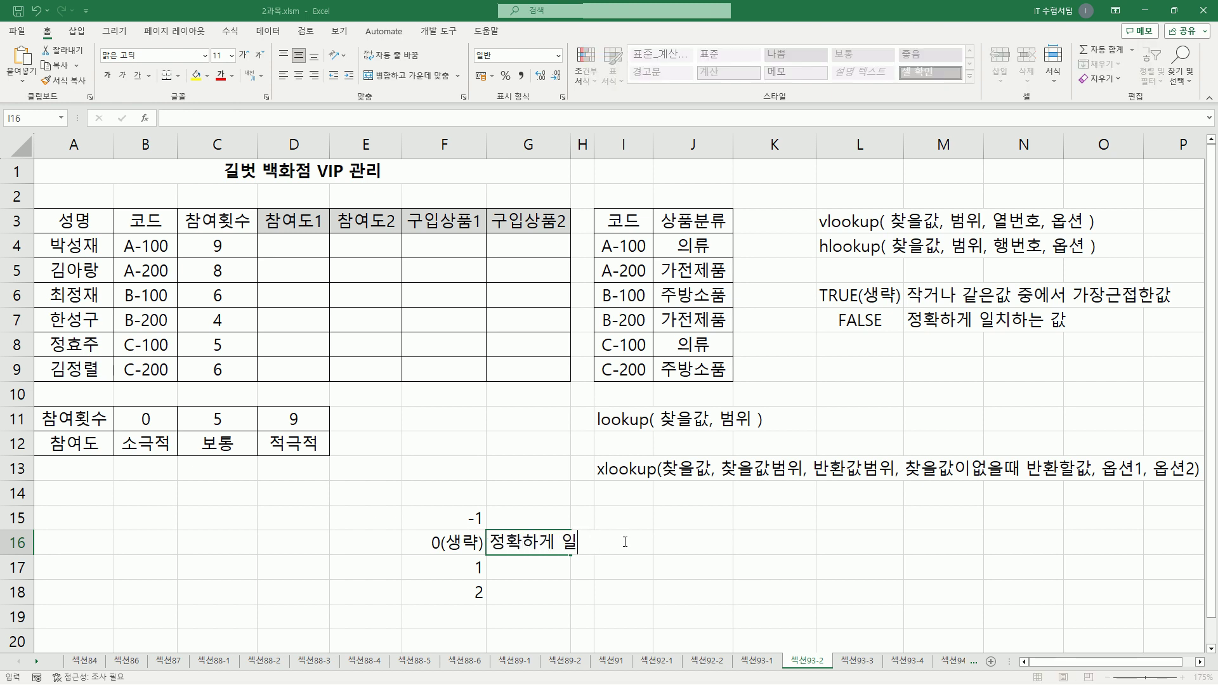
pyautogui.write('치한는 값')
pyautogui.press('Return')
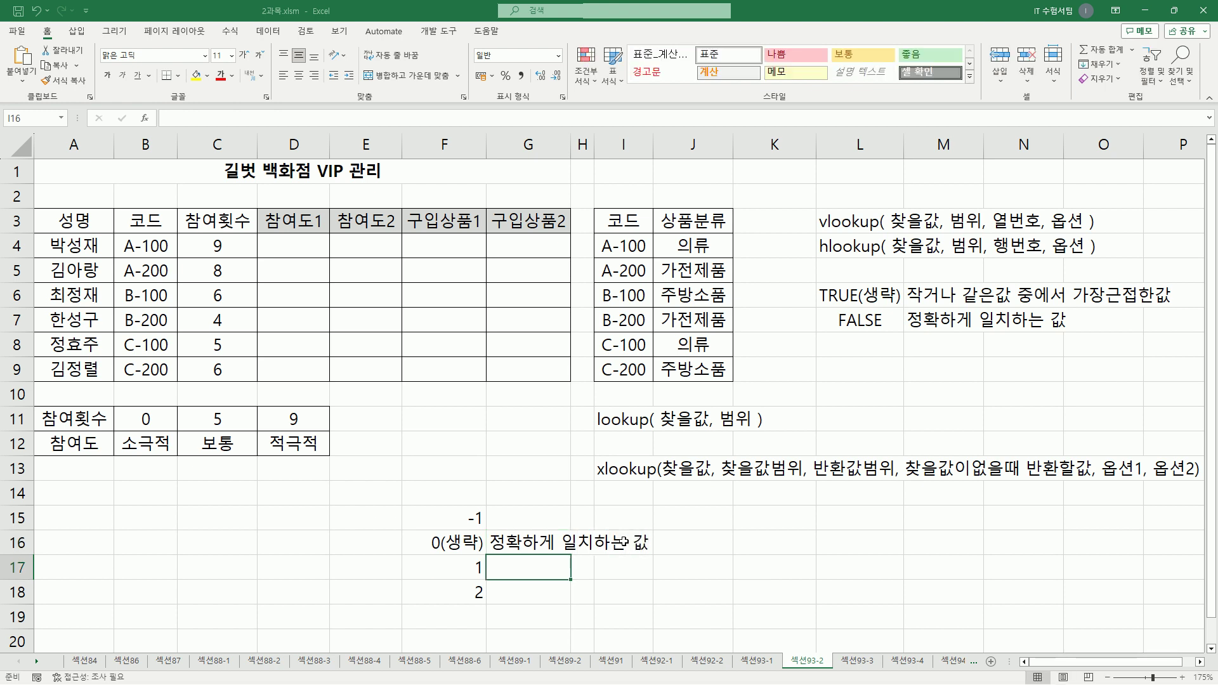
# Step: Describe option 2 by entering "부분적으로 일치하는 값" in cell G18
pyautogui.press('Return')
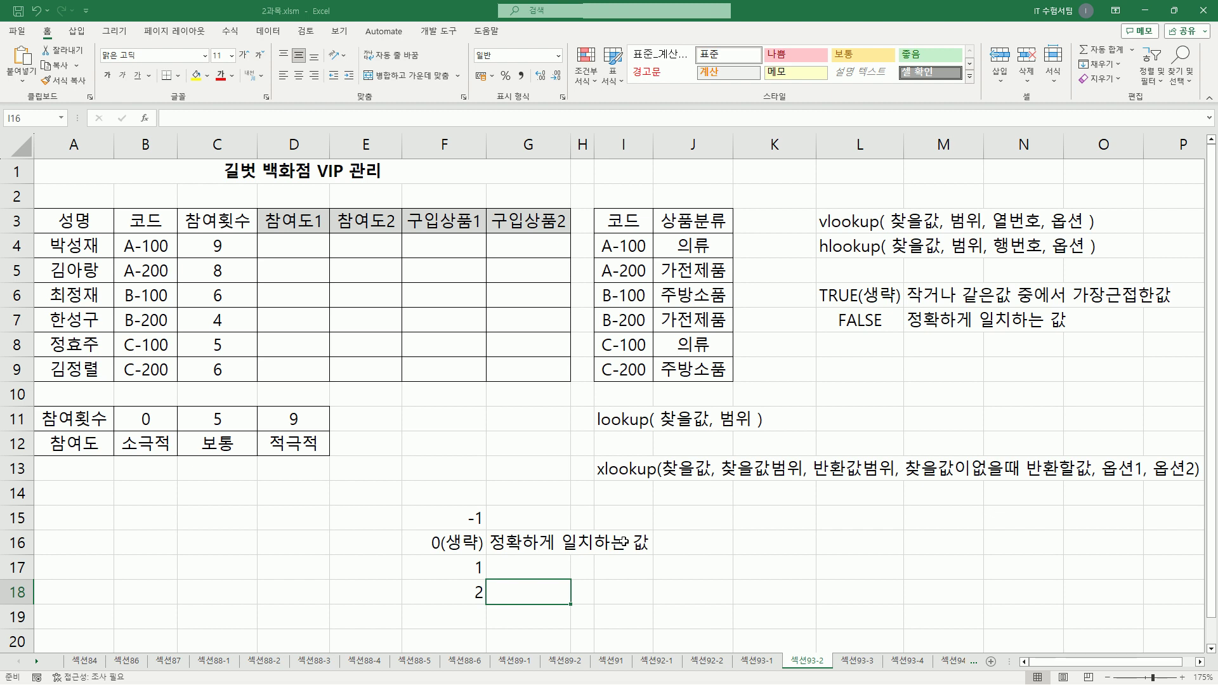
pyautogui.write('부분')
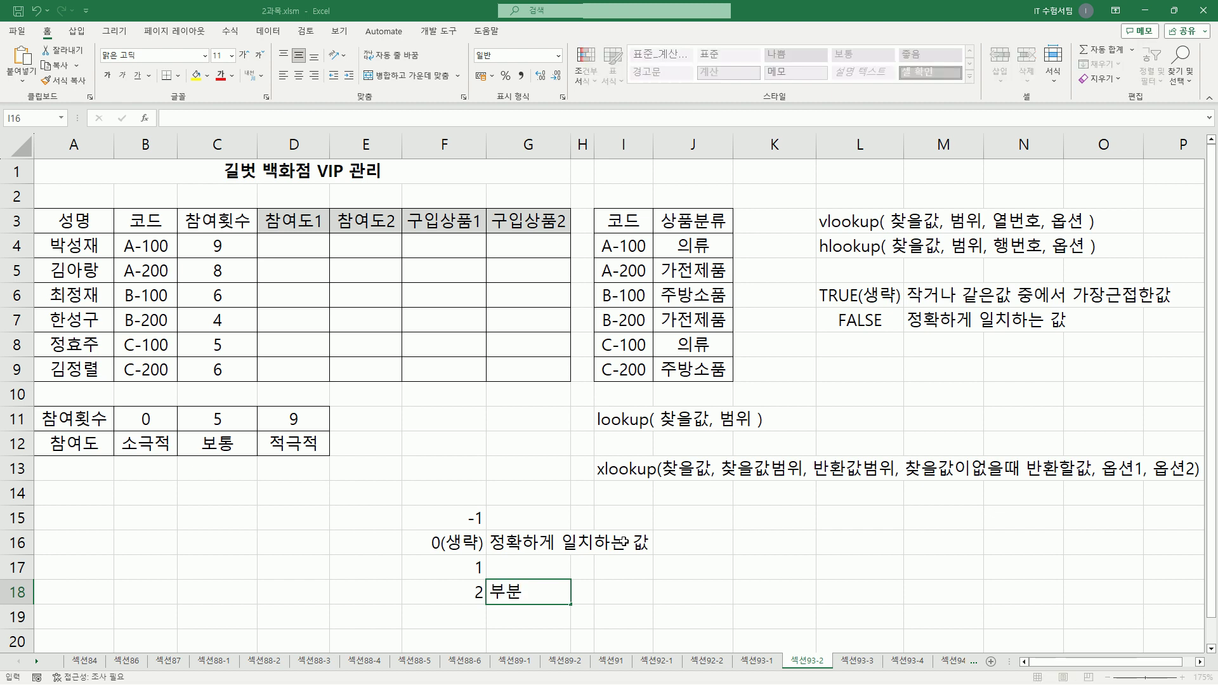
pyautogui.write('적을로 일')
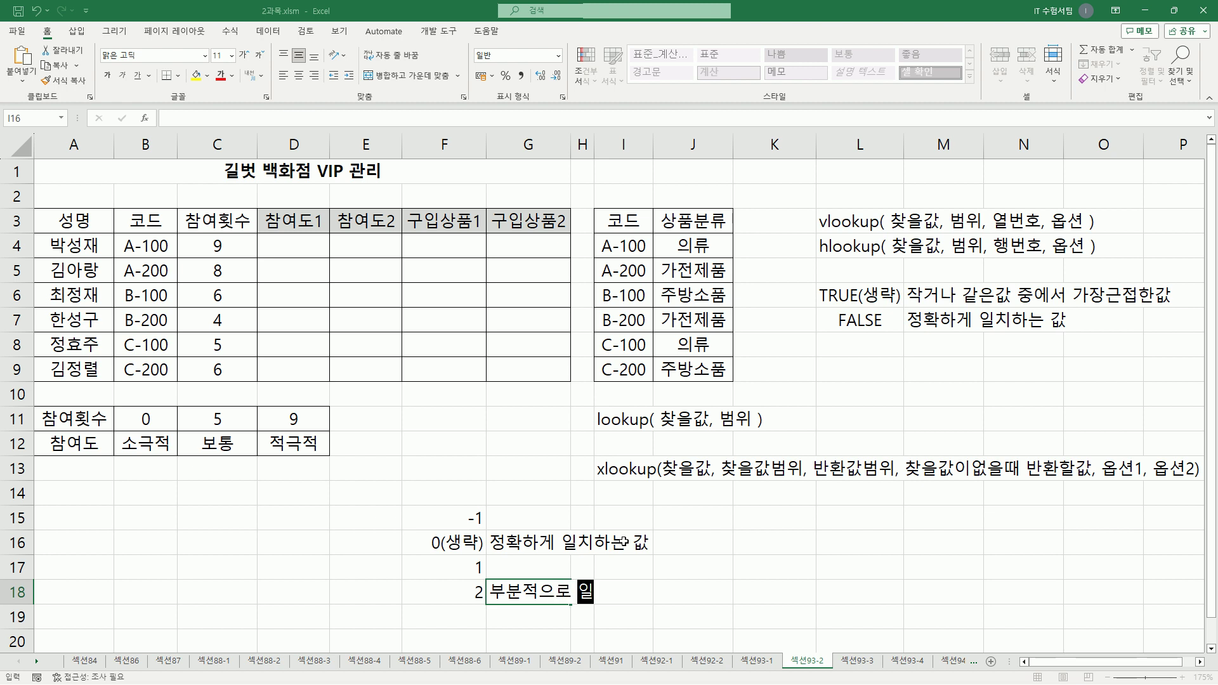
pyautogui.write('치한는 값')
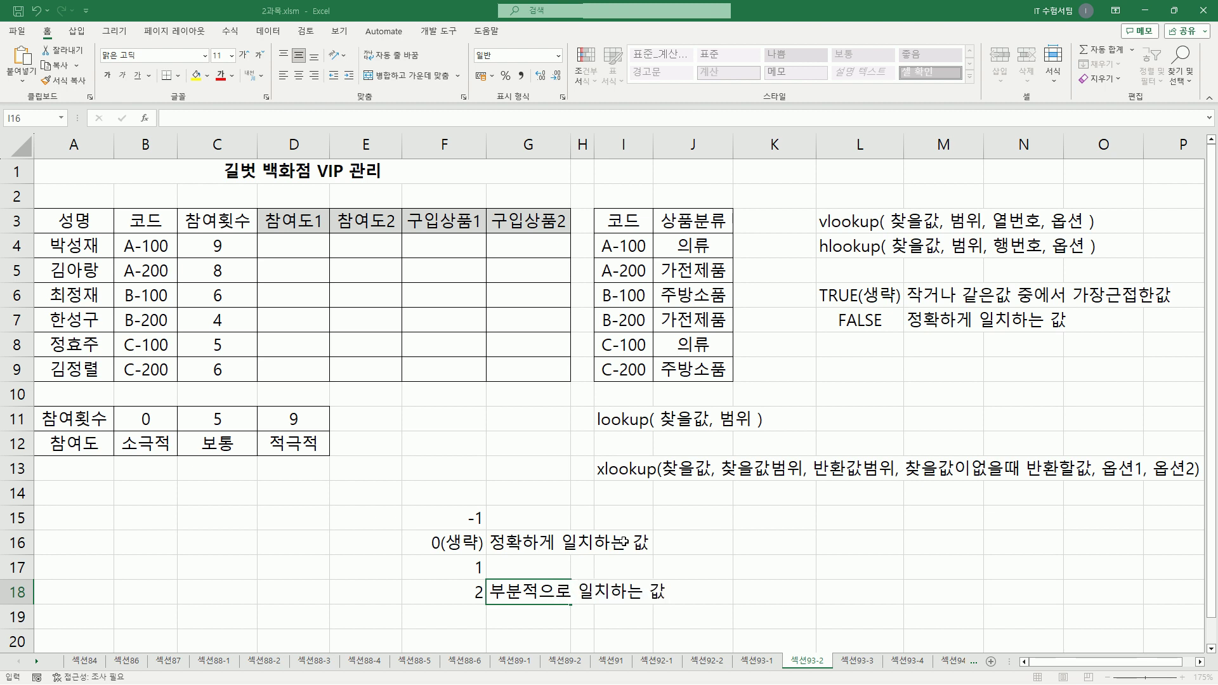
pyautogui.press('Return')
# Step: Describe option -1 by entering "작거나 같은값중 가장근접한값" in cell G15
pyautogui.press('Up')
pyautogui.press('Up')
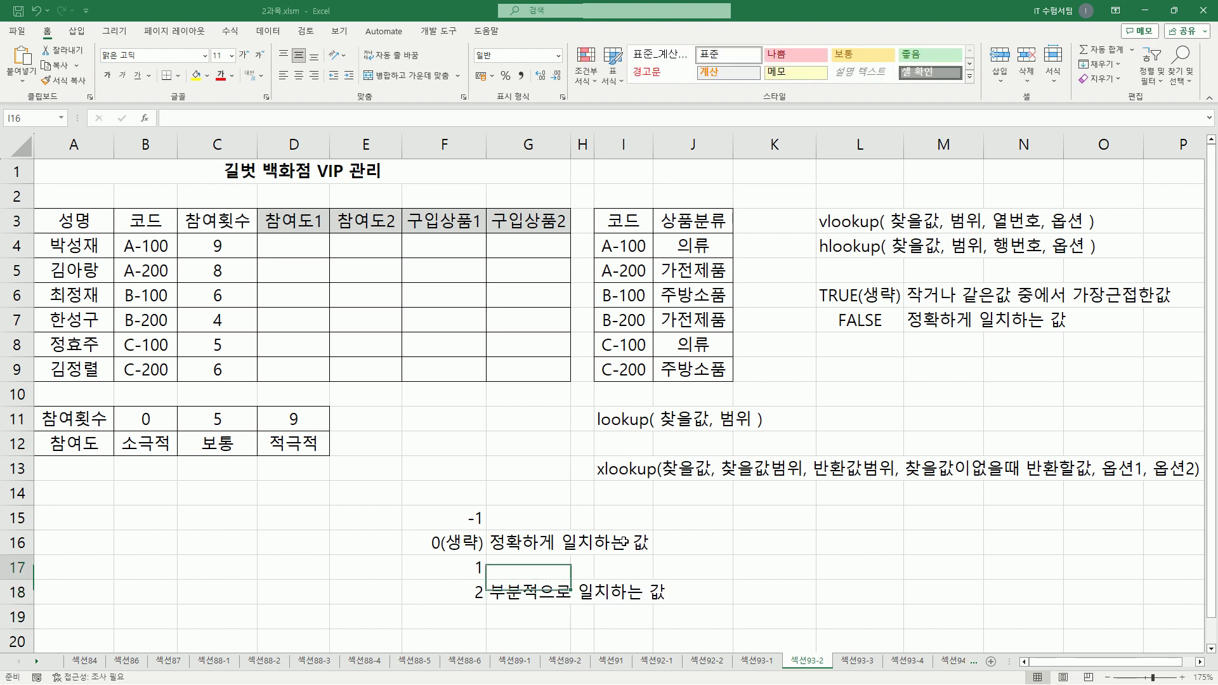
pyautogui.press('Up')
pyautogui.press('Up')
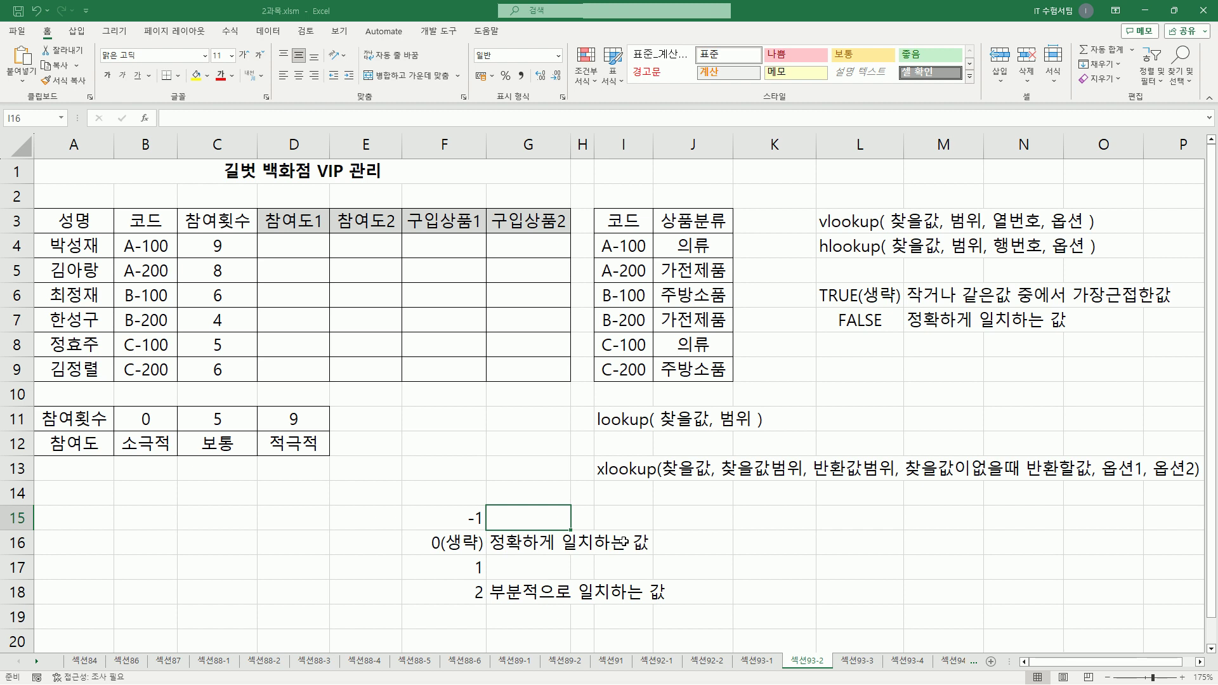
pyautogui.write('작')
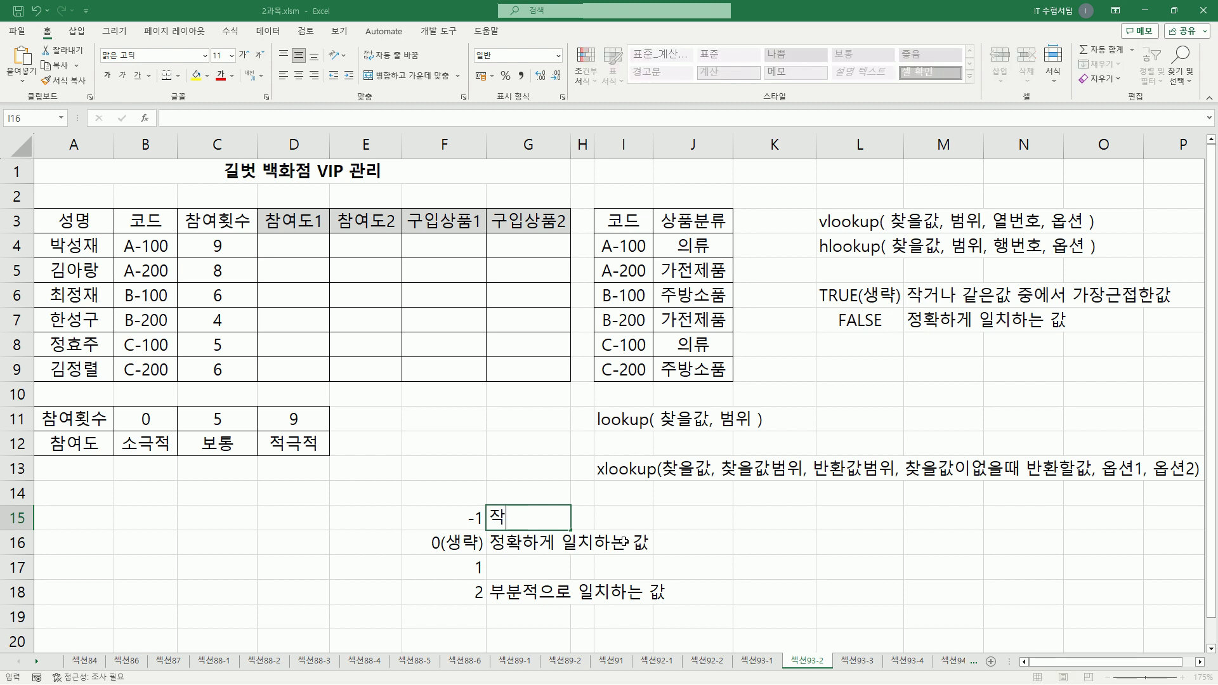
pyautogui.write('ㅇ')
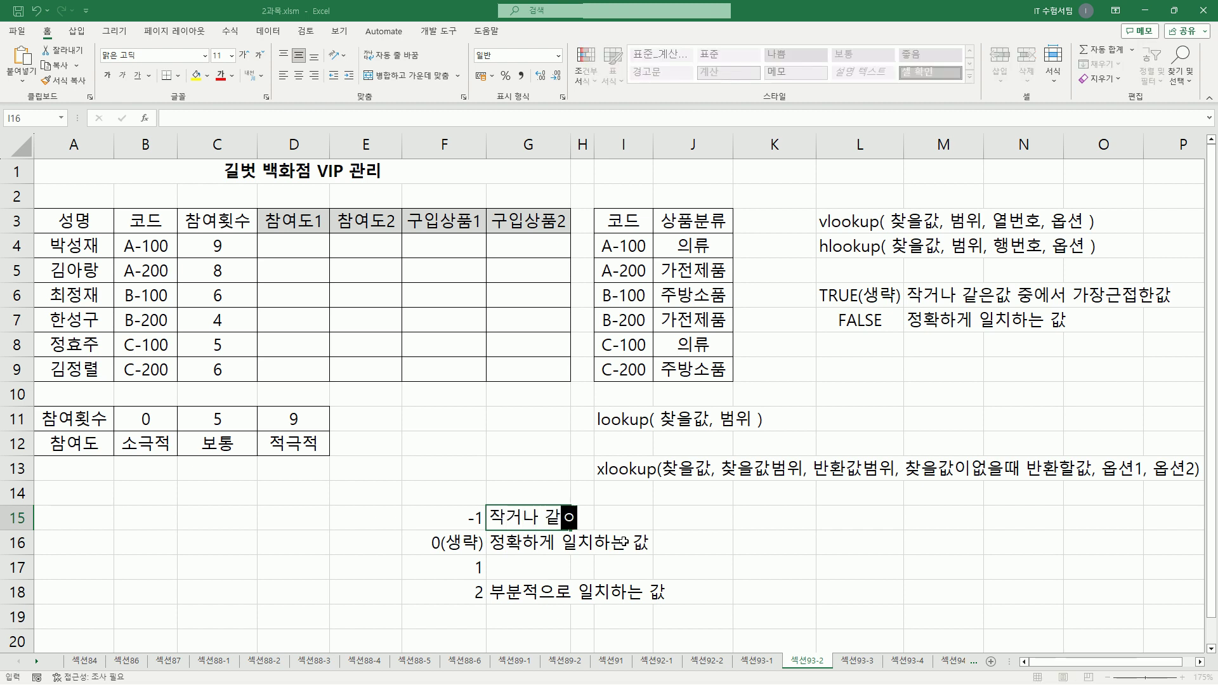
pyautogui.write('나 같은ㄱ값중 ')
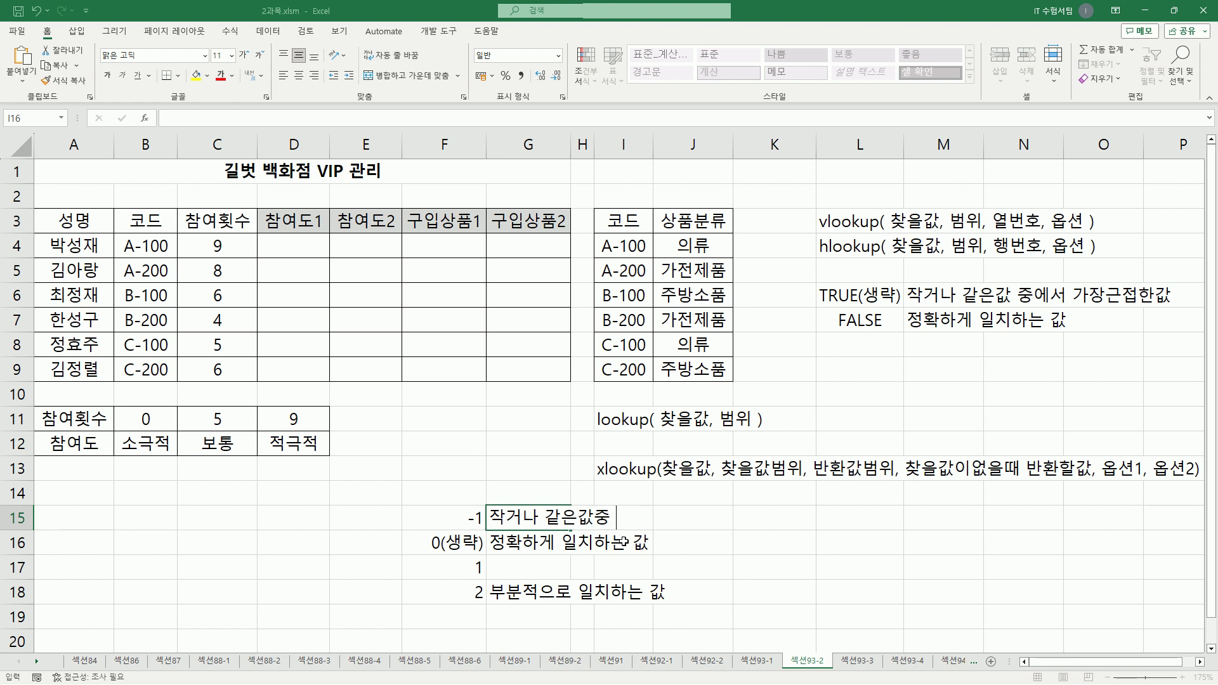
pyautogui.write('가장긎접한값')
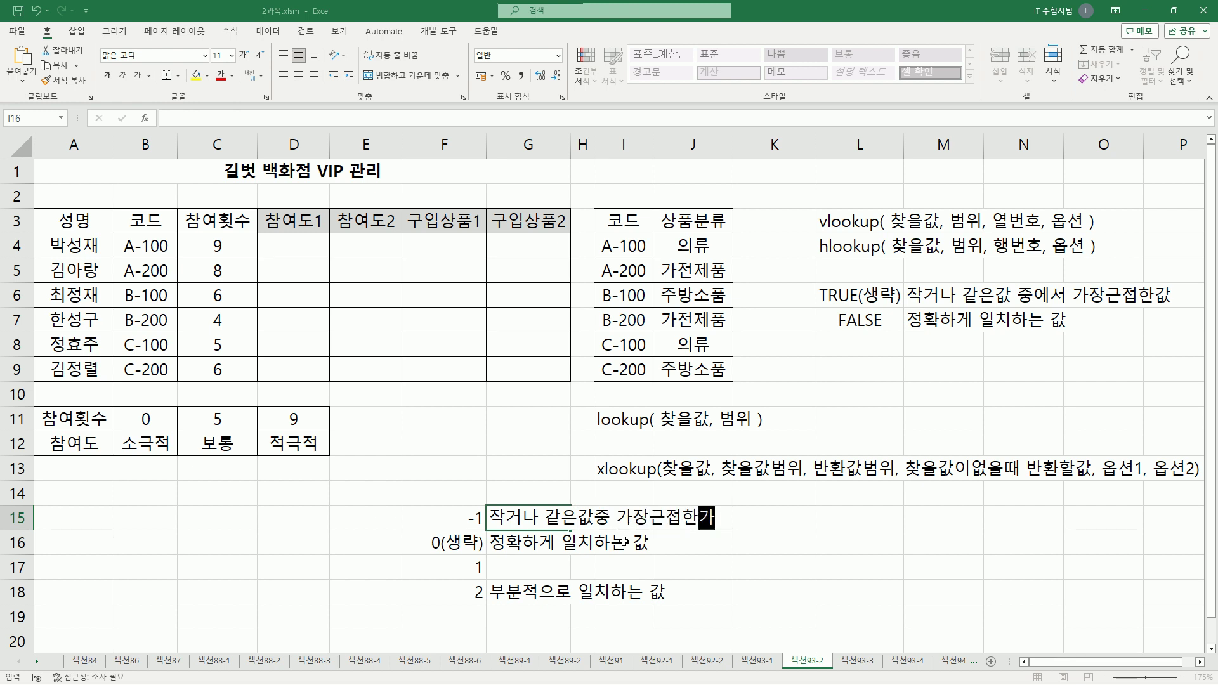
pyautogui.hotkey('ctrl', 'Return')
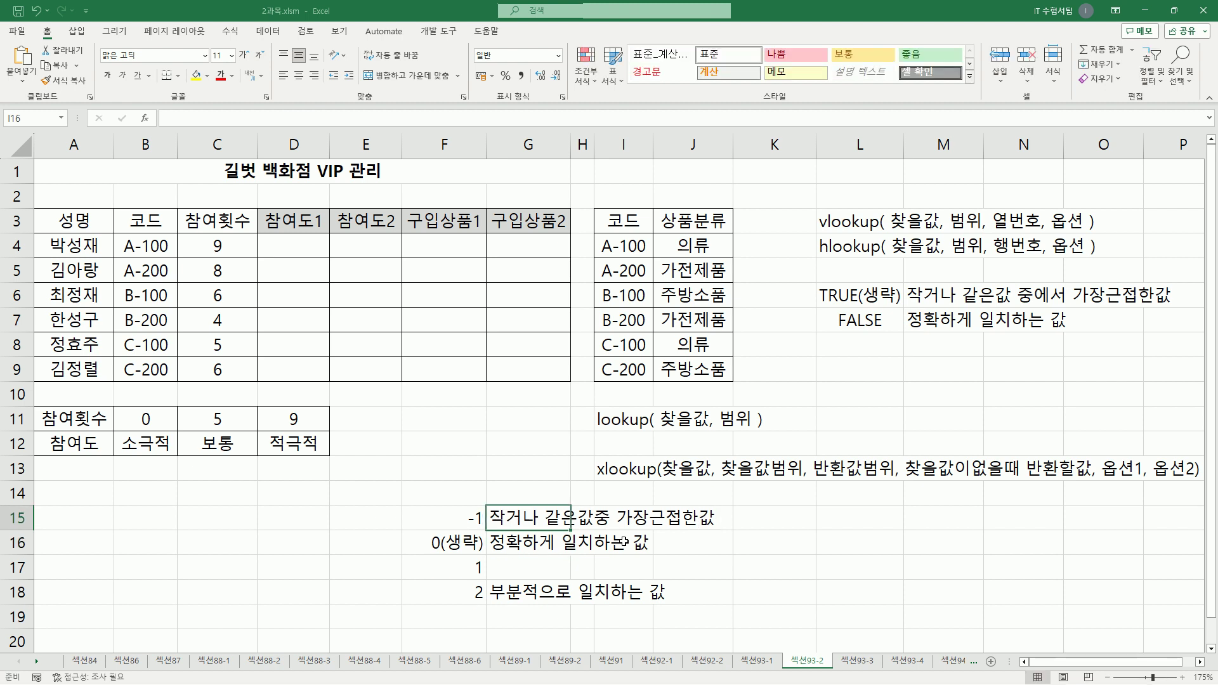
# Step: Copy the G15 description to G17 and change its wording to "크거나 같은값중 가장근접한값" for option 1
pyautogui.hotkey('ctrl', 'c')
pyautogui.press('Down')
pyautogui.press('Down')
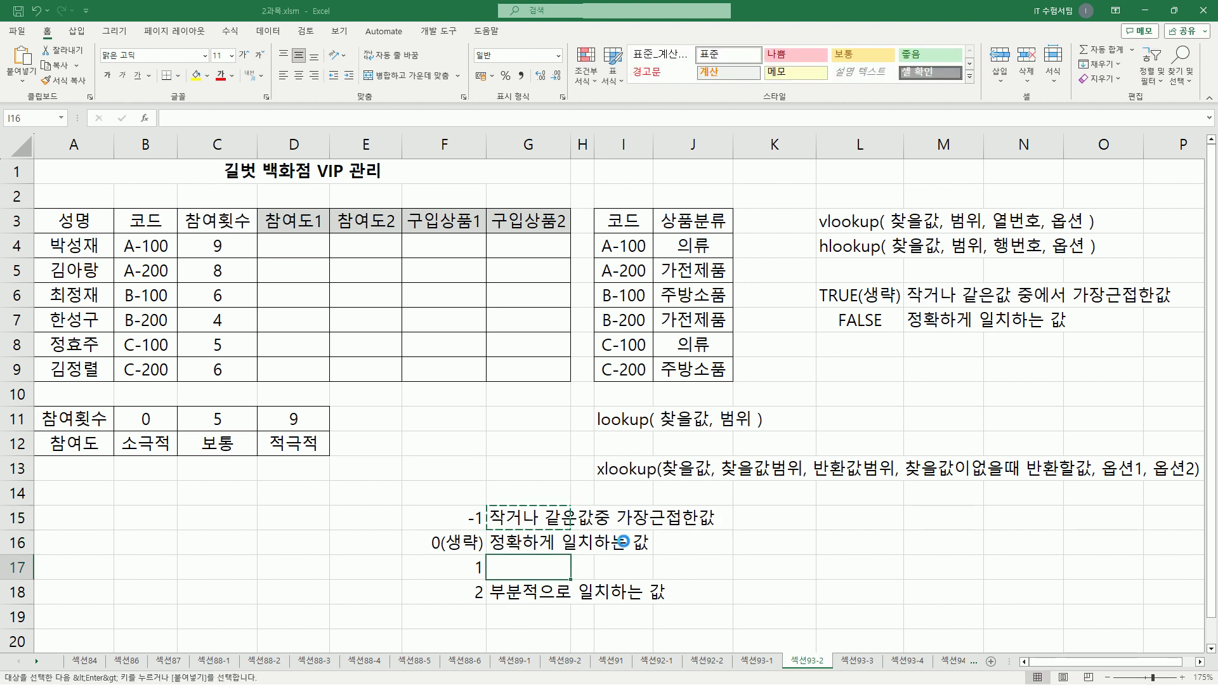
pyautogui.hotkey('ctrl', 'v')
pyautogui.press('F2')
pyautogui.press('Home')
pyautogui.press('Delete')
pyautogui.press('Delete')
pyautogui.write('크')
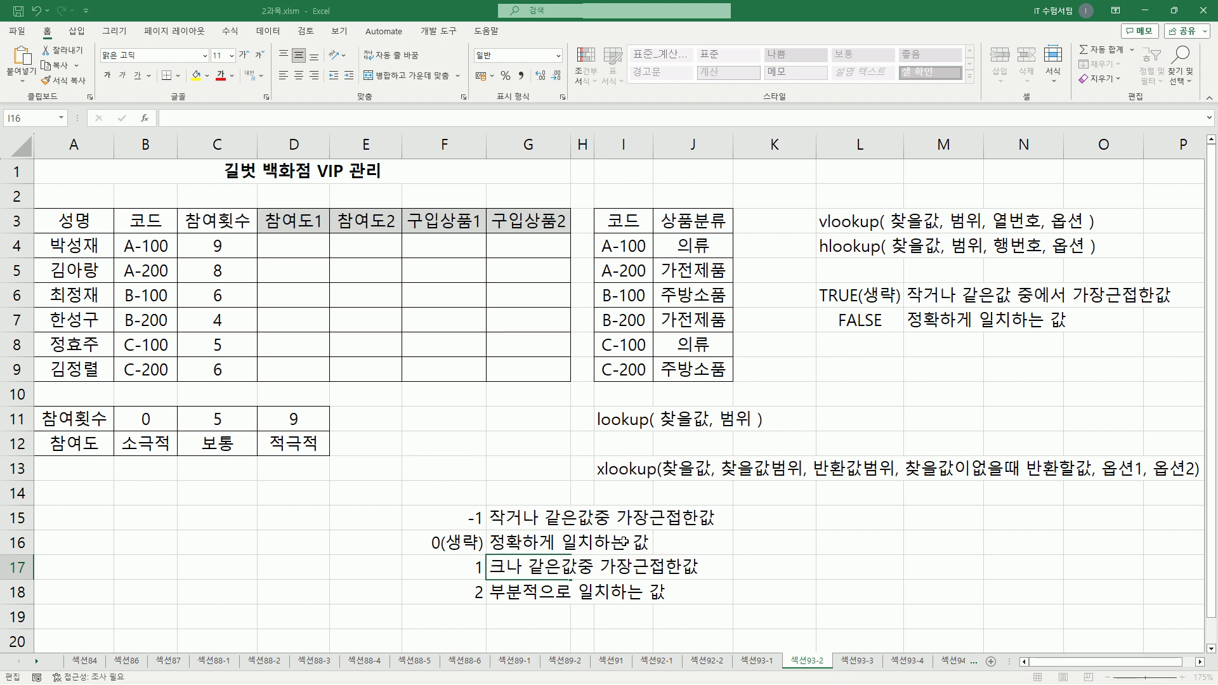
pyautogui.write('거')
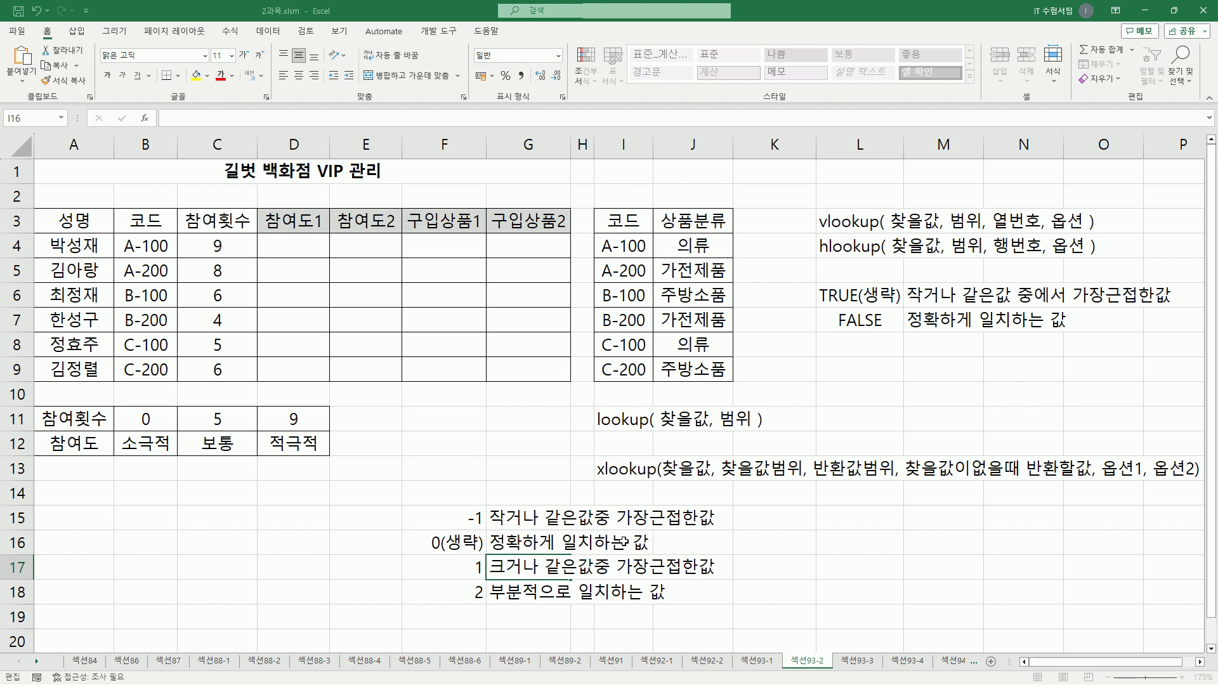
pyautogui.press('Return')
pyautogui.press('Up')
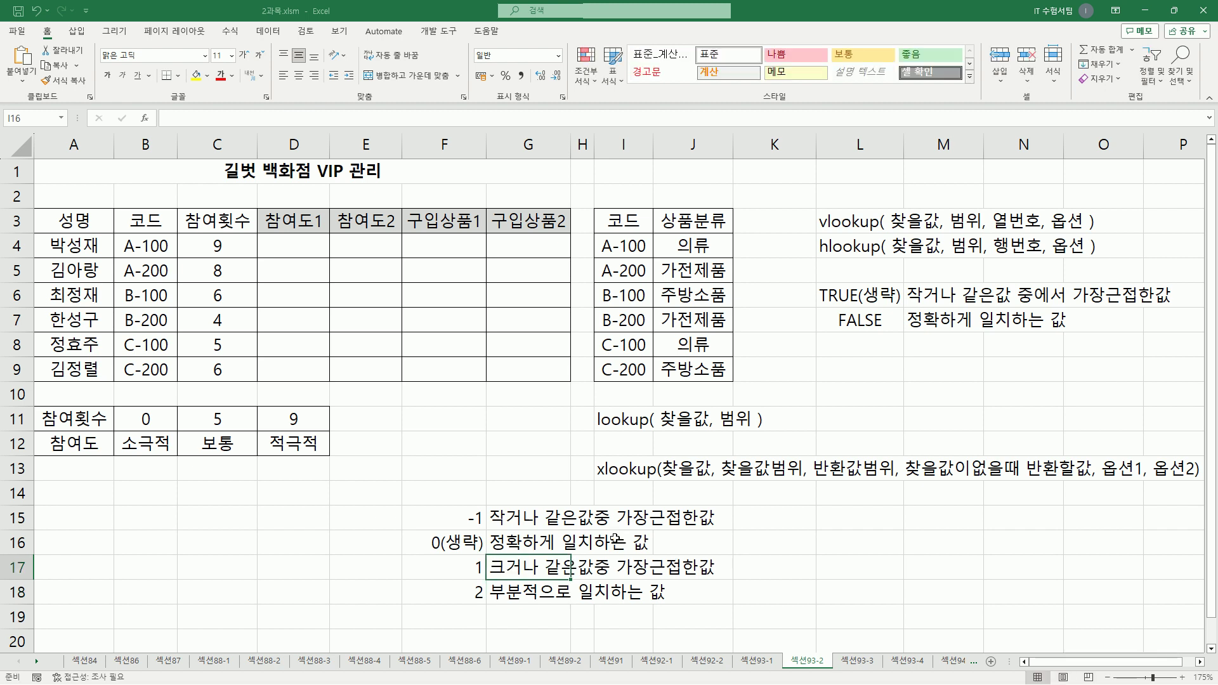
pyautogui.moveTo(460, 520); pyautogui.dragTo(566, 595)
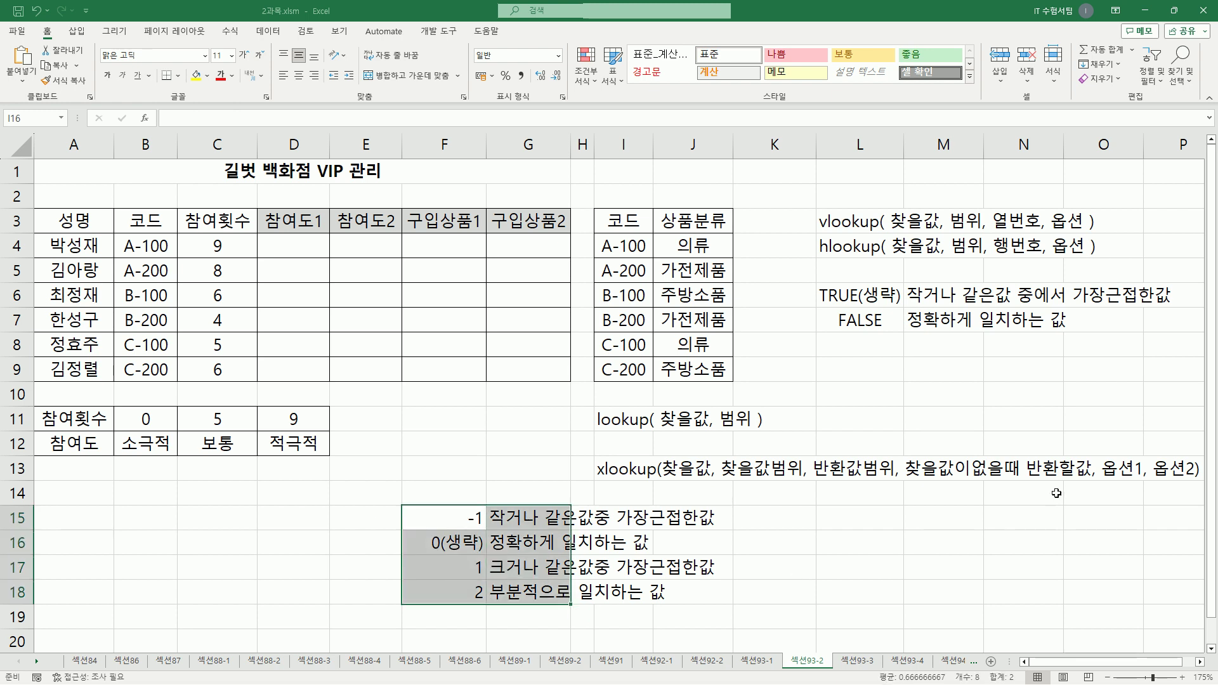
pyautogui.moveTo(1099, 454); pyautogui.dragTo(1145, 485)
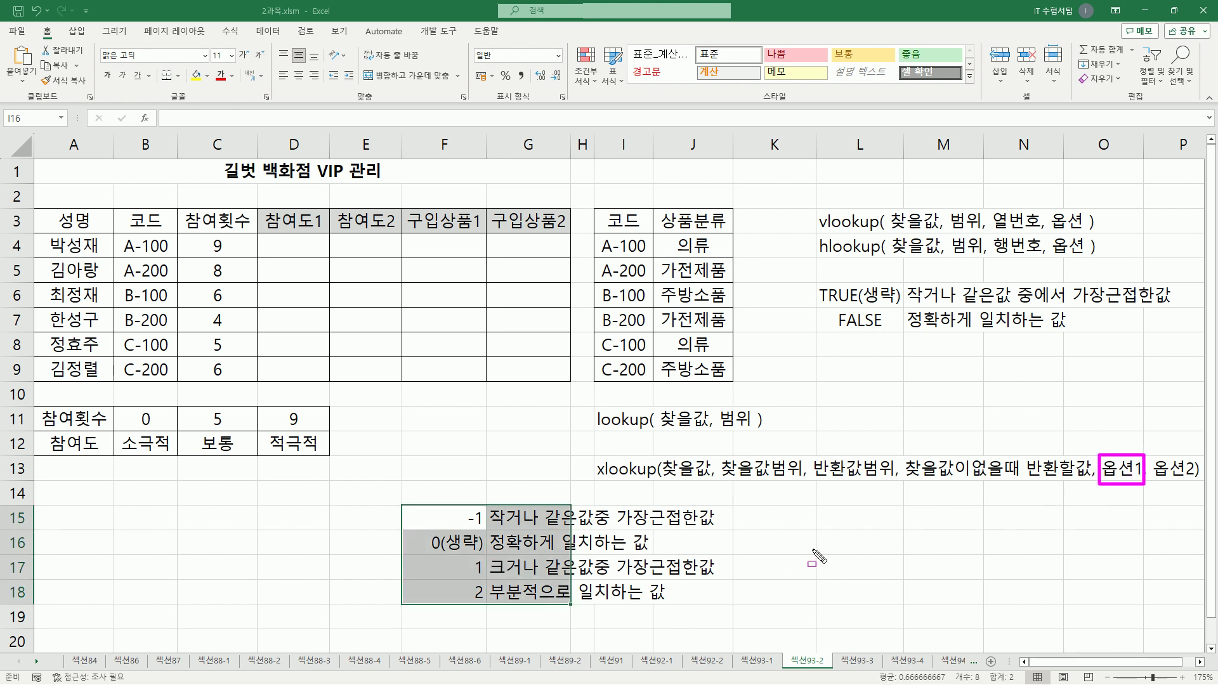
pyautogui.press('Escape')
# Step: List the second XLOOKUP option's values 1, -1, 2 and -2 down cells K15 to K18
pyautogui.click(773, 515)
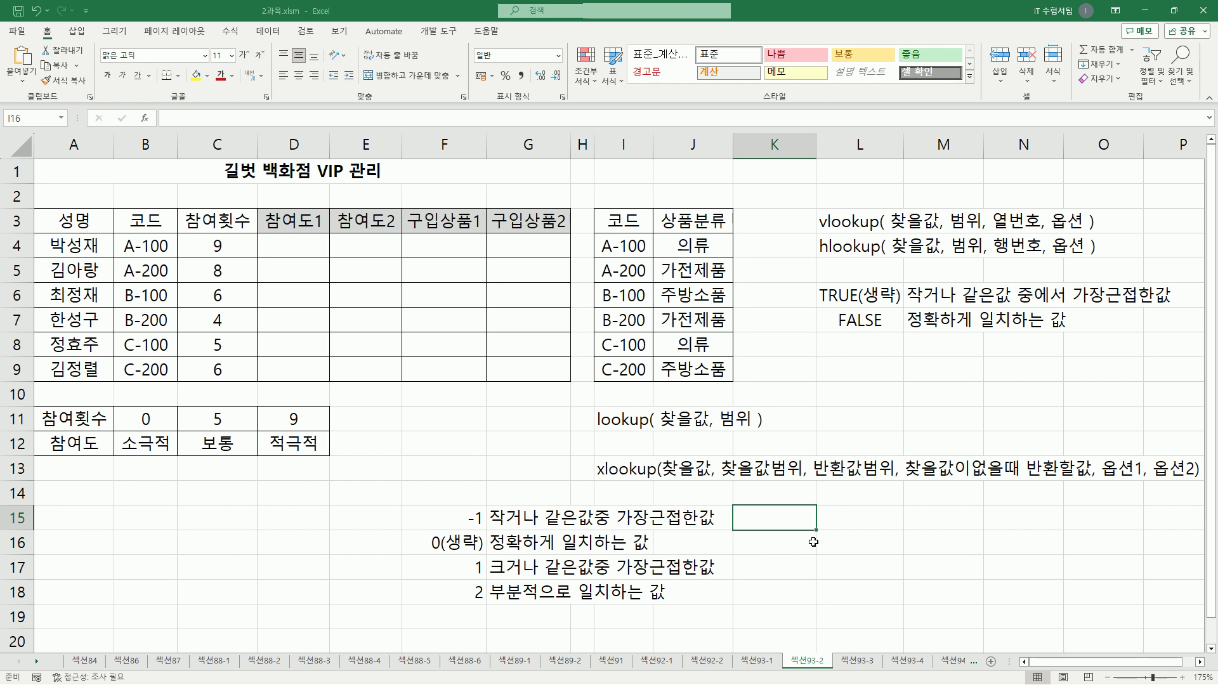
pyautogui.write('1')
pyautogui.press('Return')
pyautogui.write('-1')
pyautogui.press('Return')
pyautogui.write('2')
pyautogui.press('Return')
pyautogui.write('-2')
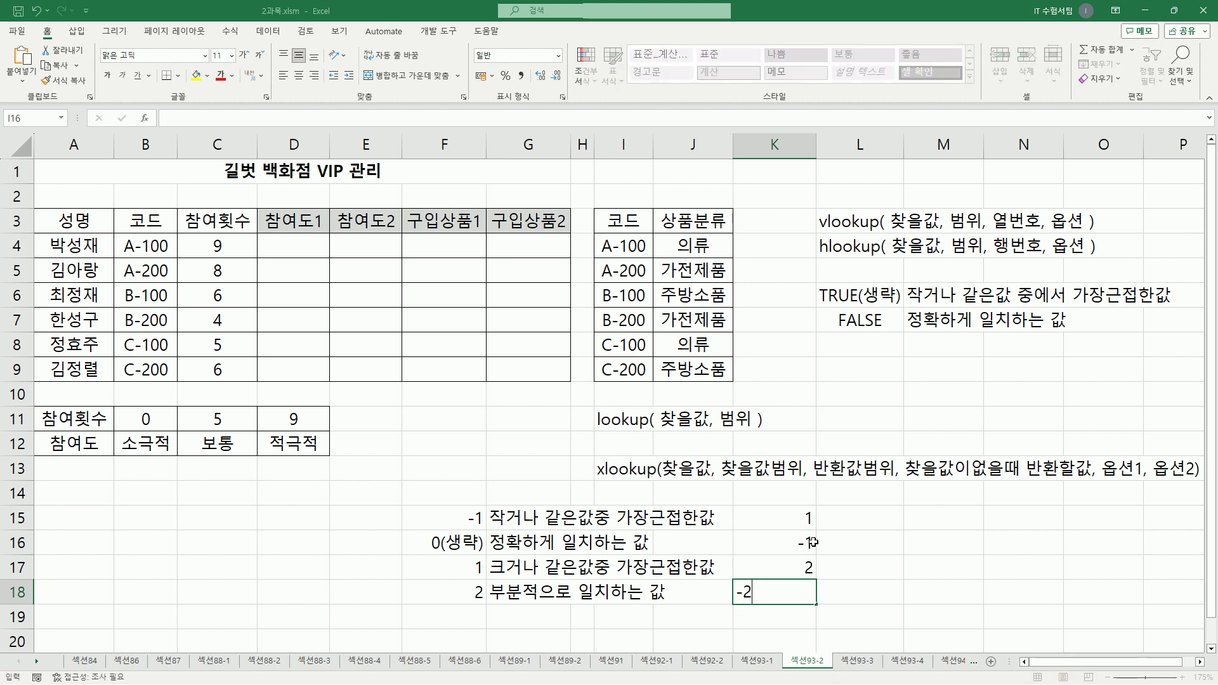
pyautogui.click(812, 543)
# Step: Mark option 1 in K15 as the default by changing it to "1(생략)" and right-align the cell
pyautogui.press('Up')
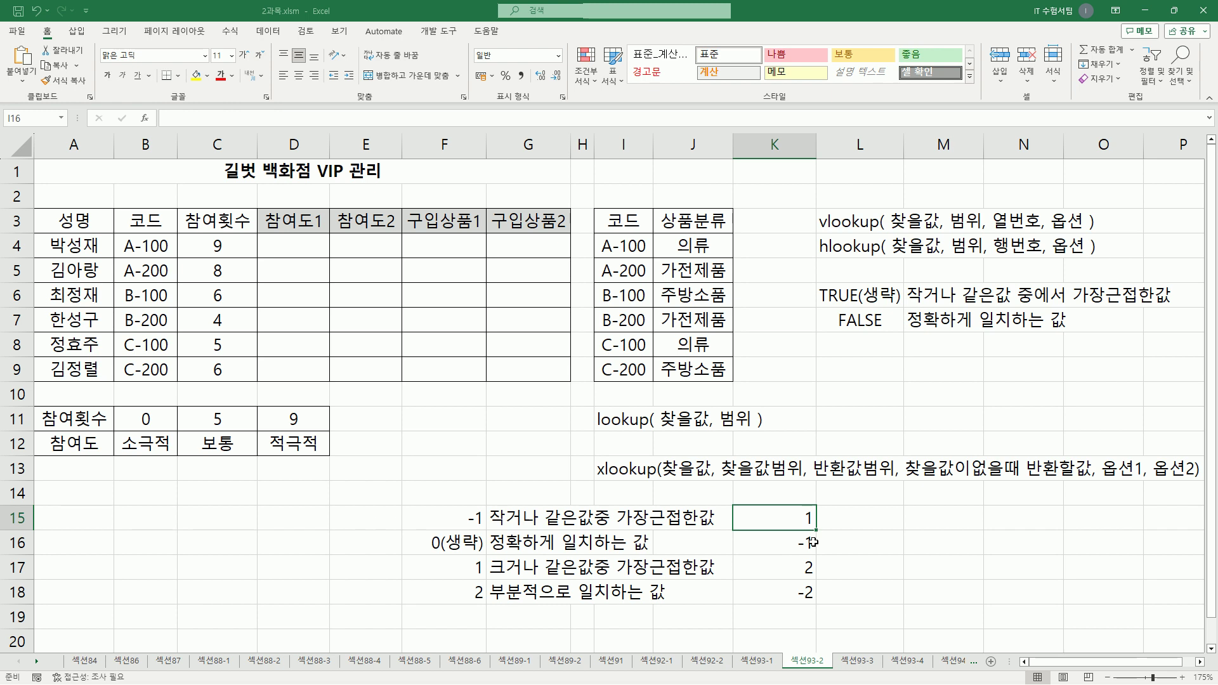
pyautogui.press('F2')
pyautogui.write('(')
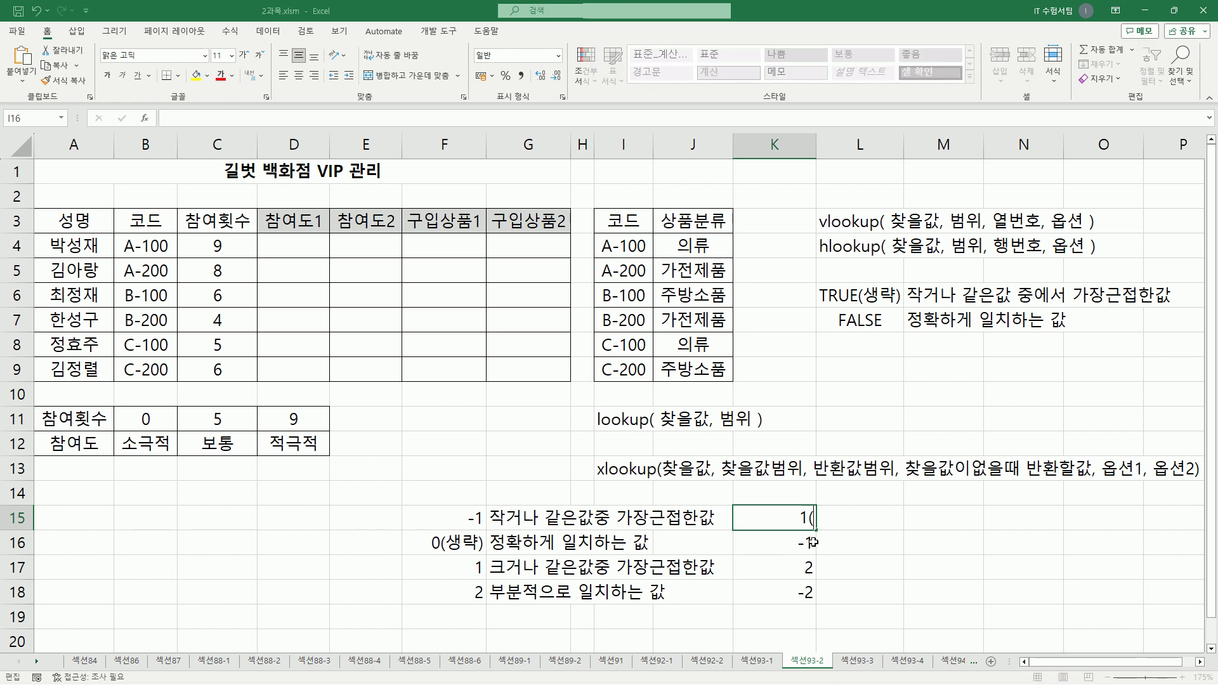
pyautogui.write('생략)')
pyautogui.press('Return')
pyautogui.press('Up')
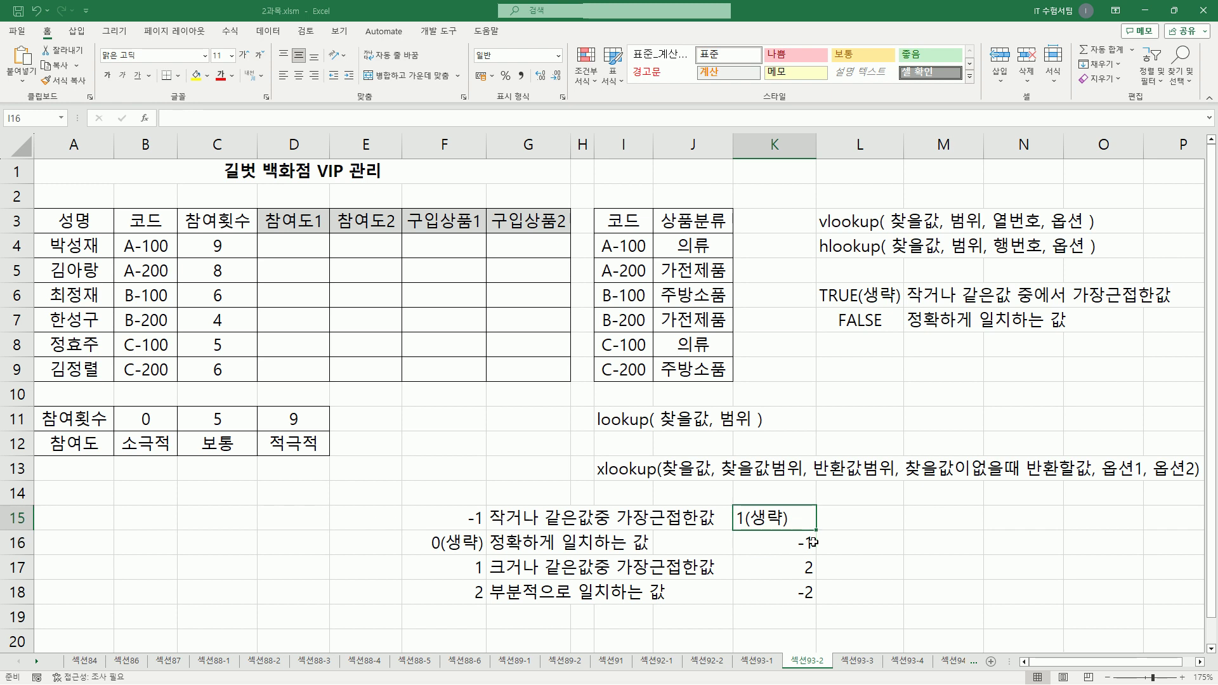
pyautogui.hotkey('alt', 'h')
pyautogui.press('a')
pyautogui.press('r')
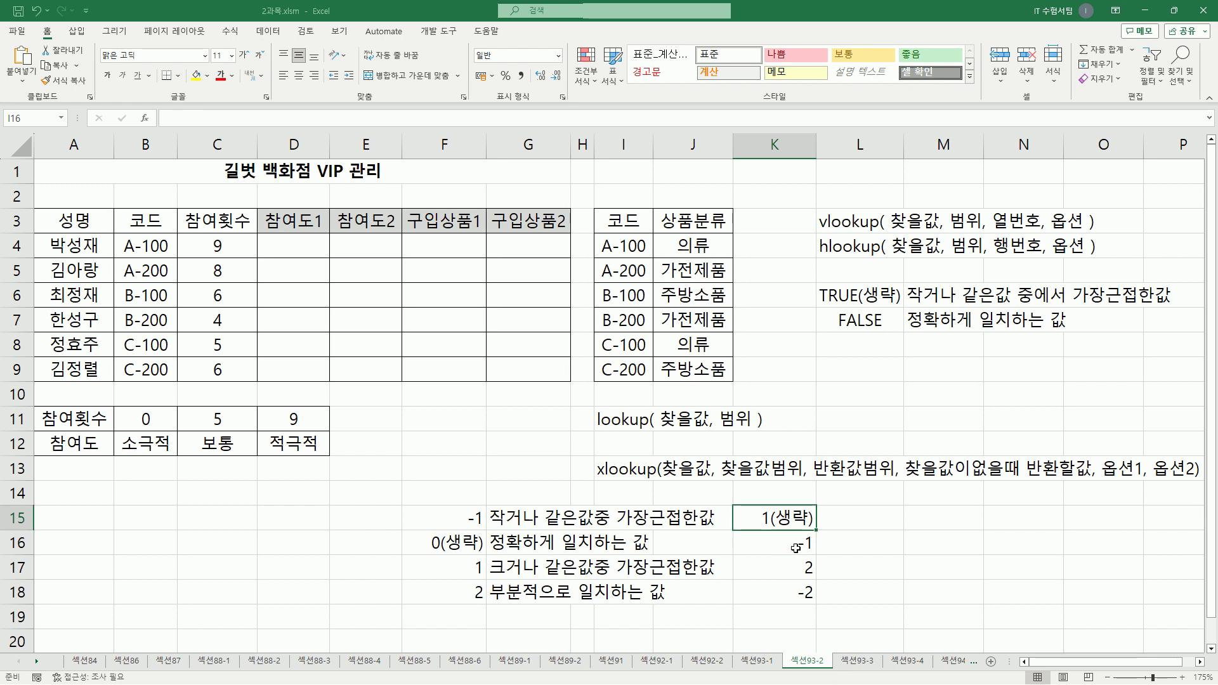
# Step: Enter the description "첫번째항목부터 검색" in cell L15 and left-align cells L15 to L18
pyautogui.moveTo(780, 524); pyautogui.dragTo(782, 597)
pyautogui.click(851, 525)
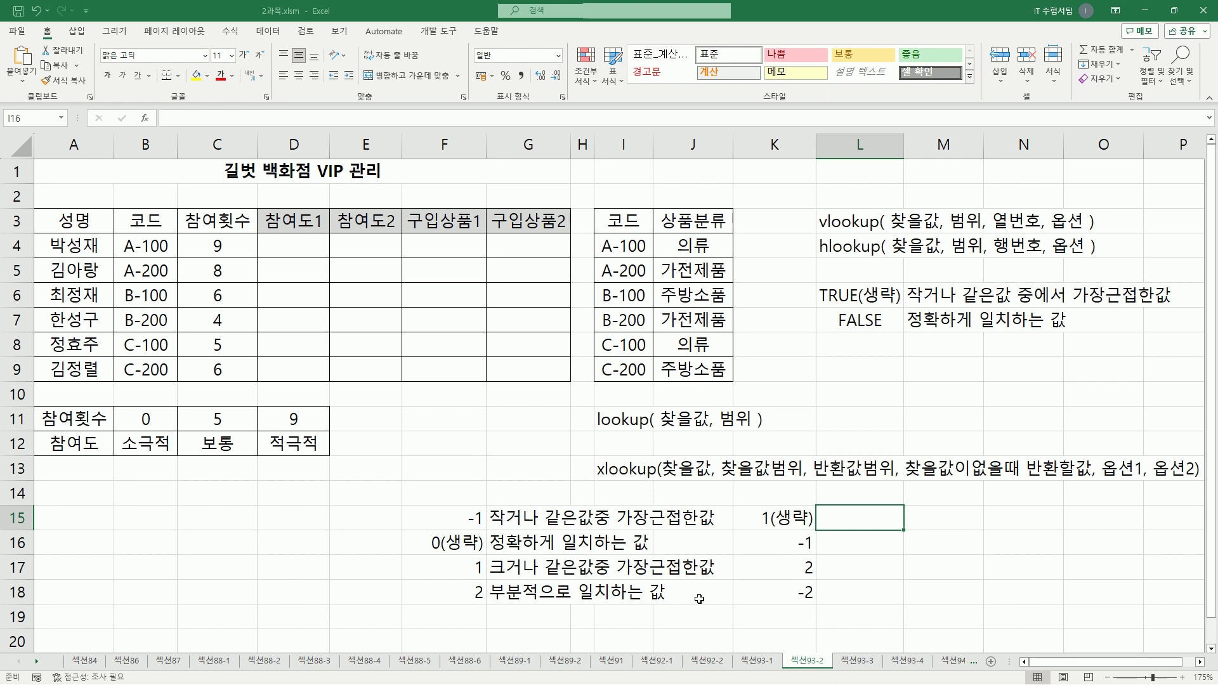
pyautogui.write('첫번째')
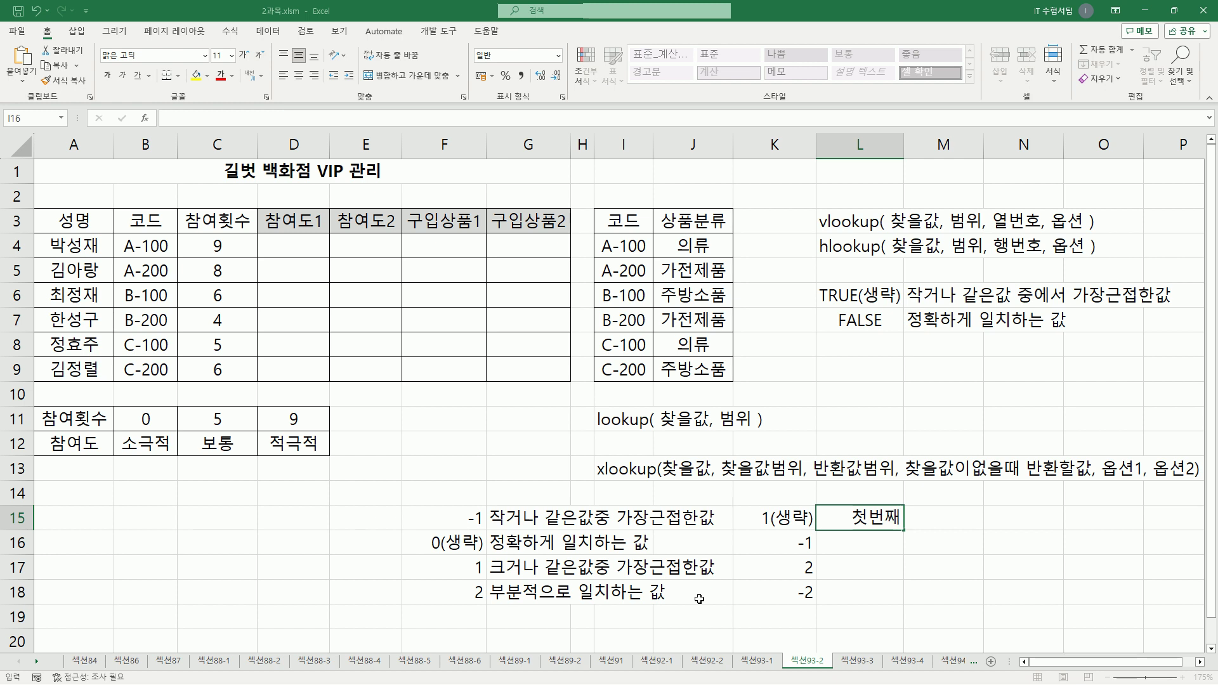
pyautogui.write('항목부')
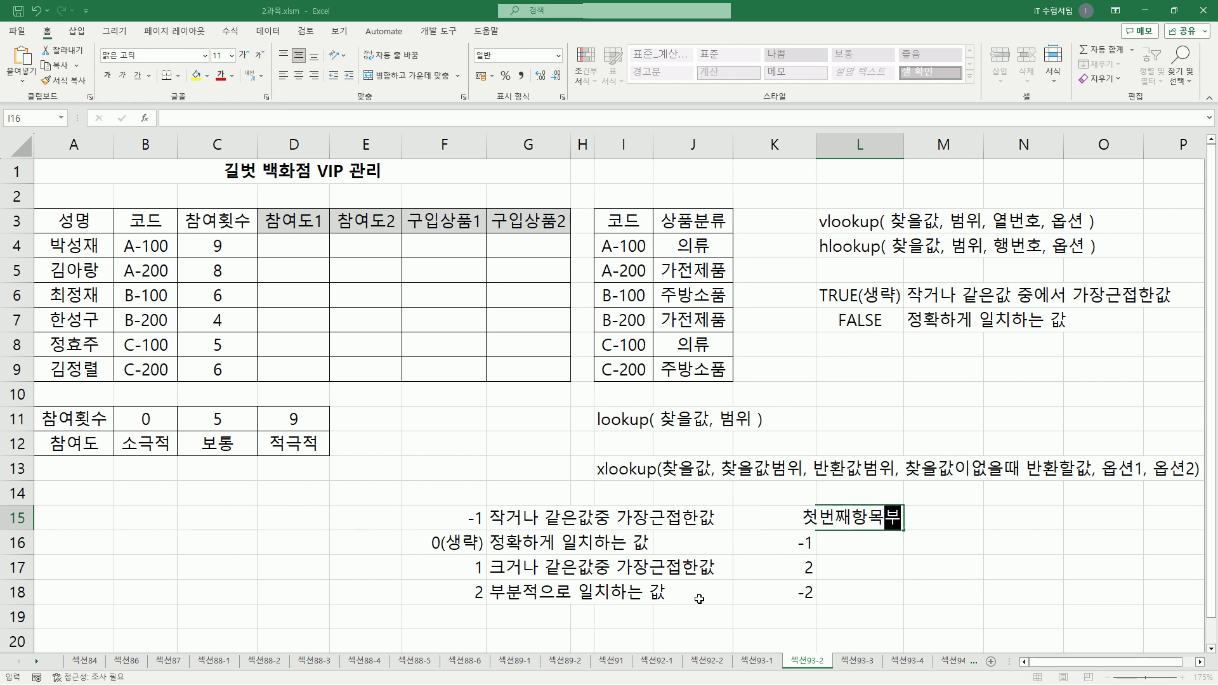
pyautogui.write('터 ㄱ검색')
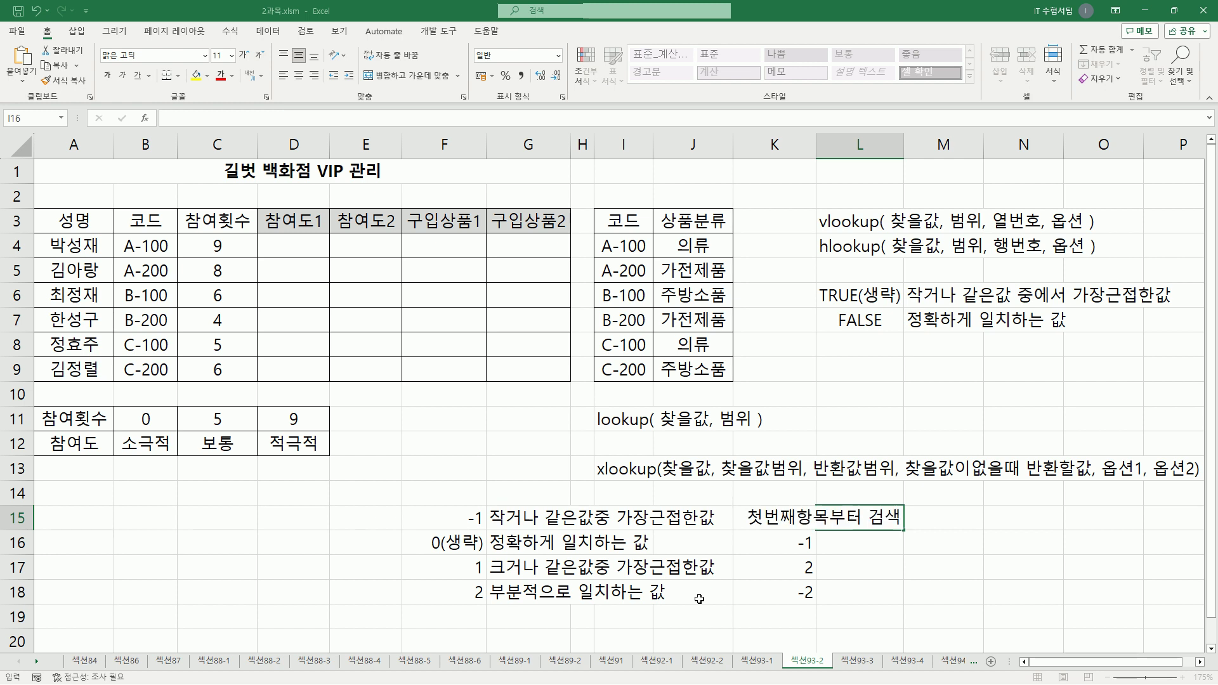
pyautogui.press('Return')
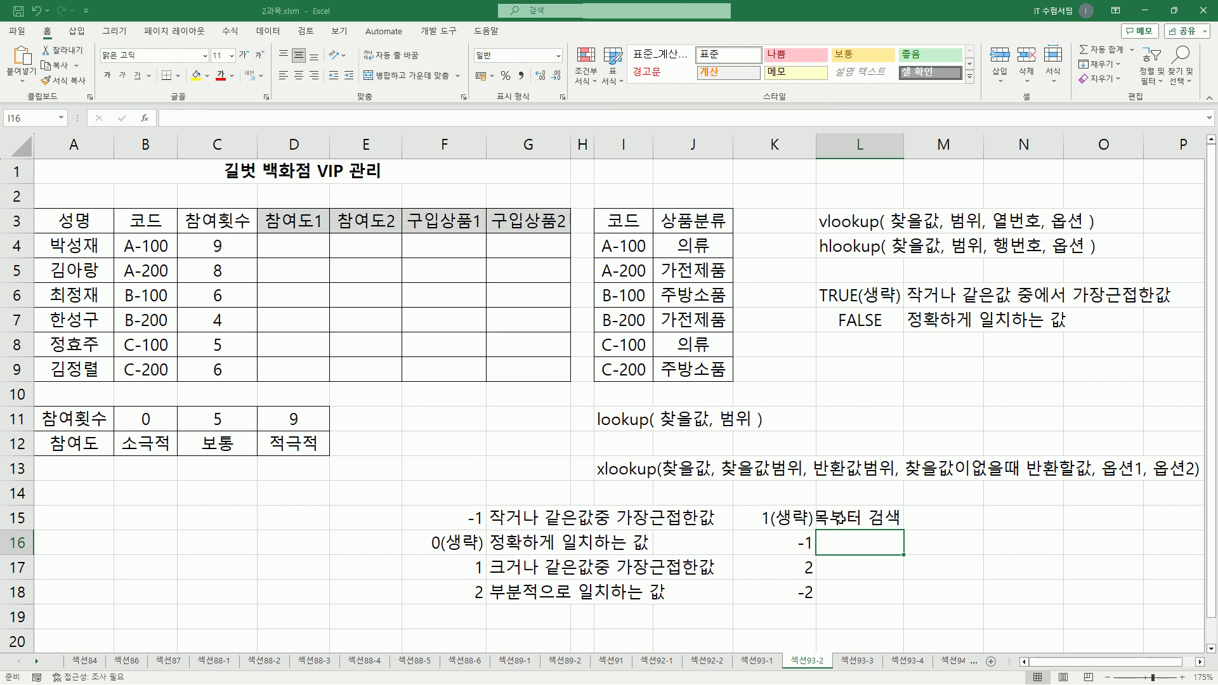
pyautogui.moveTo(839, 519); pyautogui.dragTo(858, 593)
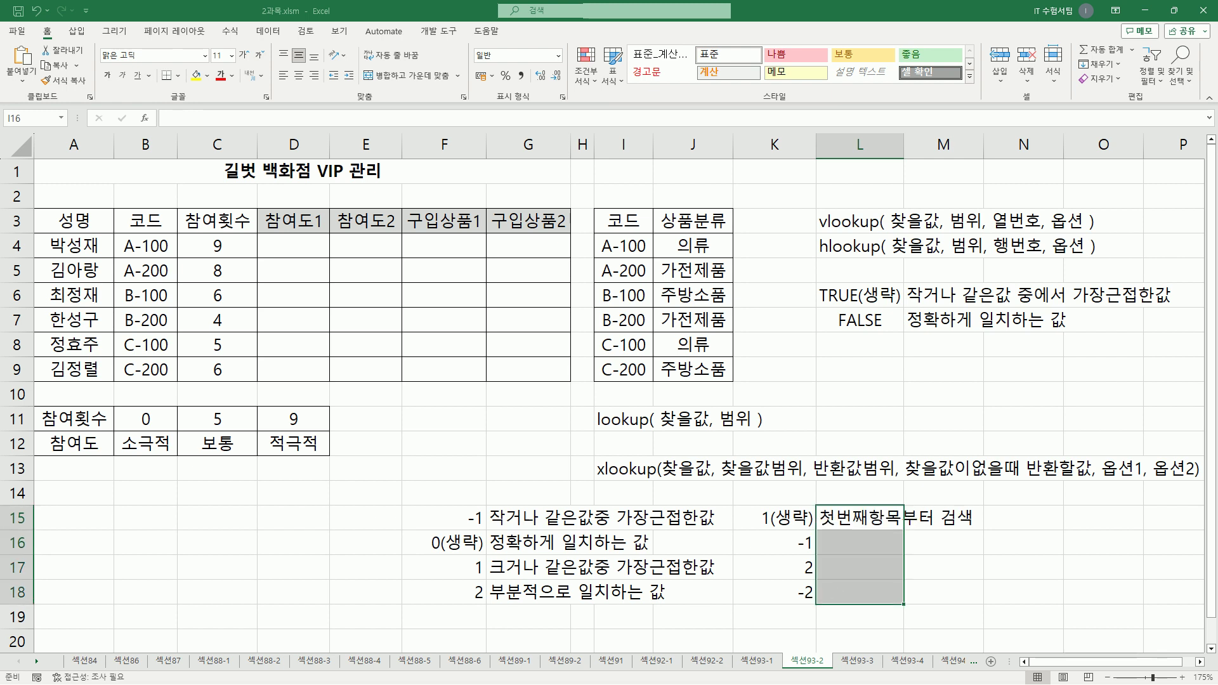
# Step: Copy the L15 description to L16 and change its wording to "마지막항목부터 검색" for option -1
pyautogui.click(843, 522)
pyautogui.hotkey('ctrl', 'c')
pyautogui.click(847, 539)
pyautogui.hotkey('ctrl', 'v')
pyautogui.doubleClick(836, 543)
pyautogui.moveTo(833, 543); pyautogui.dragTo(810, 543)
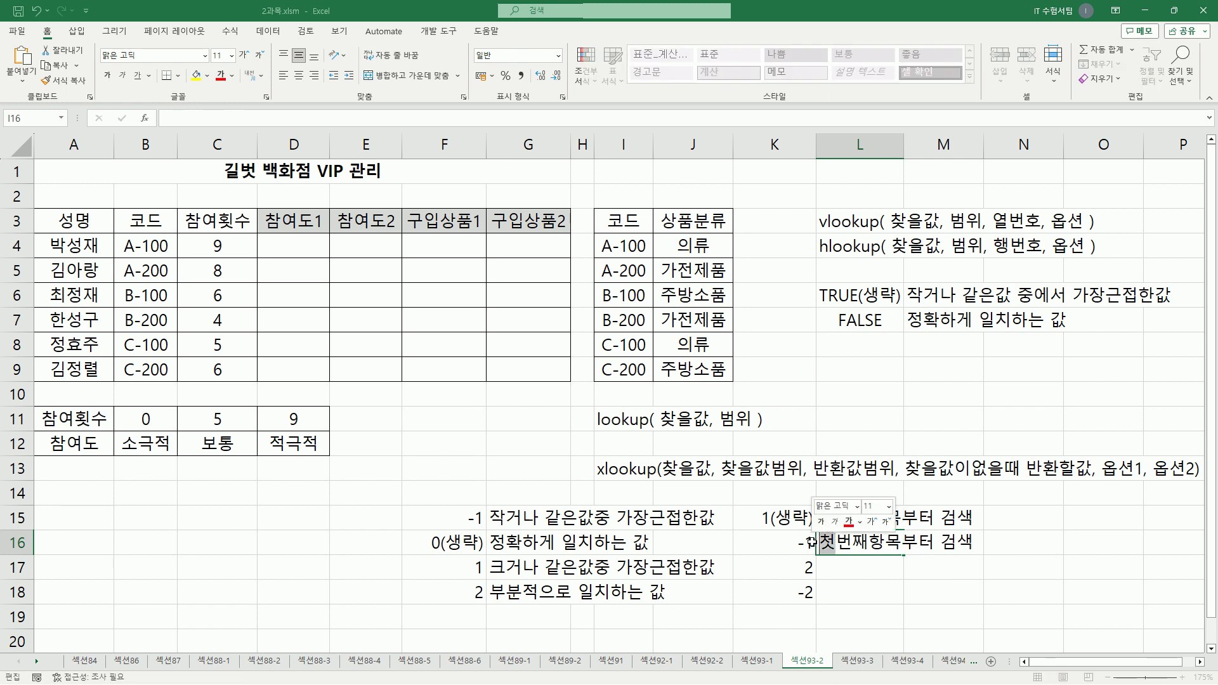
pyautogui.write('마지막')
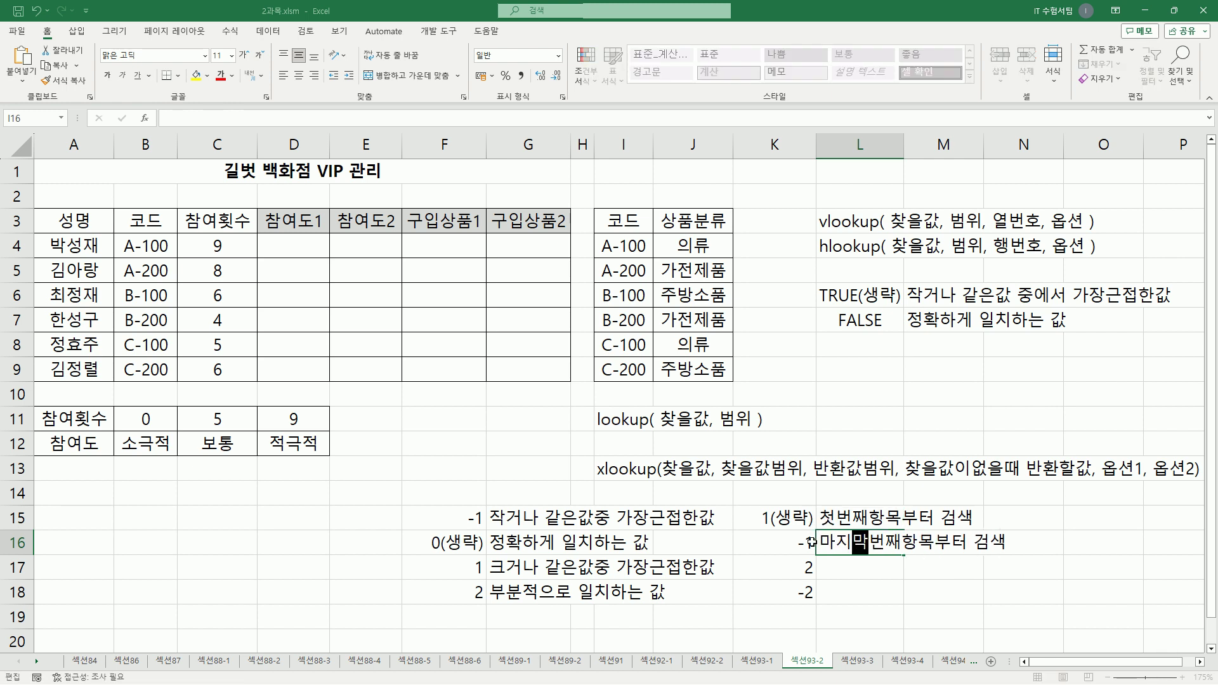
pyautogui.press('Delete')
pyautogui.press('Delete')
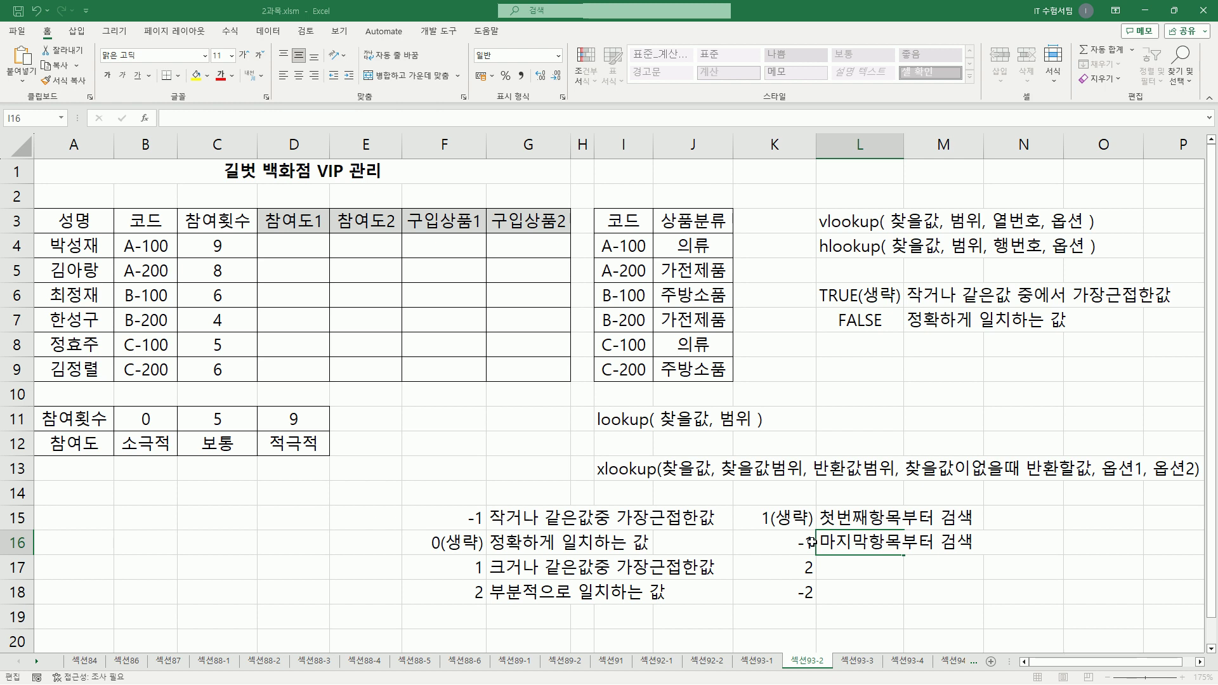
pyautogui.press('Return')
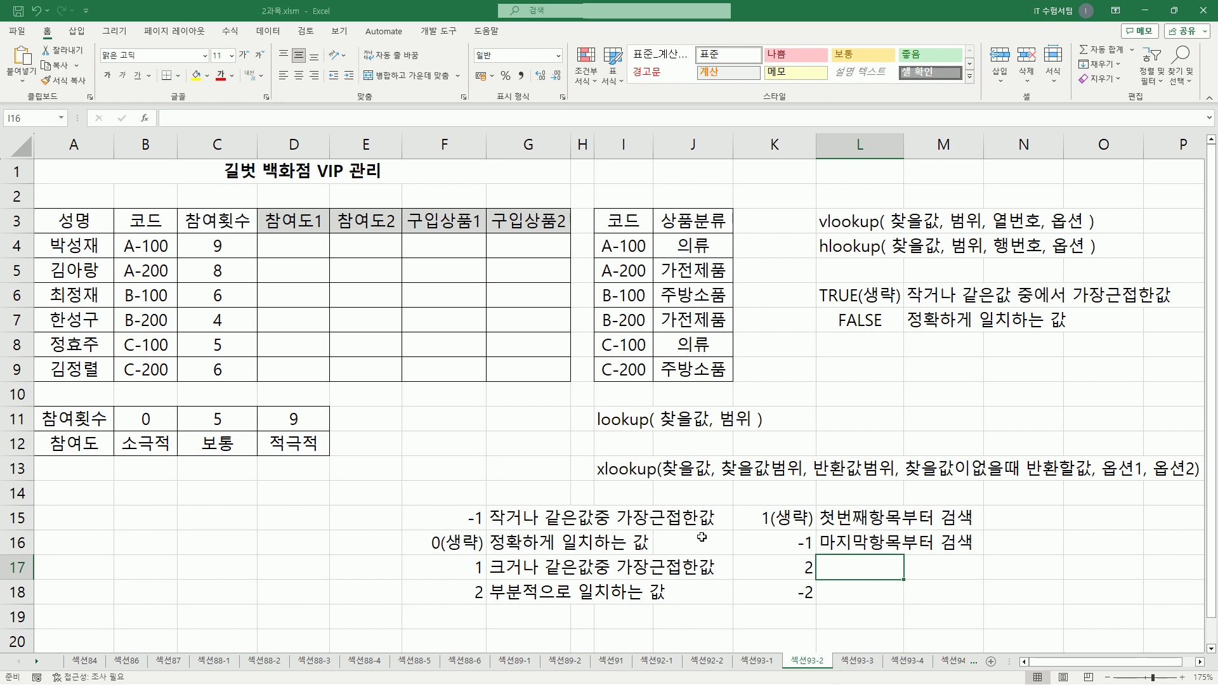
# Step: Enter the description "오름차순정렬된 범위에서 검색" in cell L17 for option 2
pyautogui.write('름')
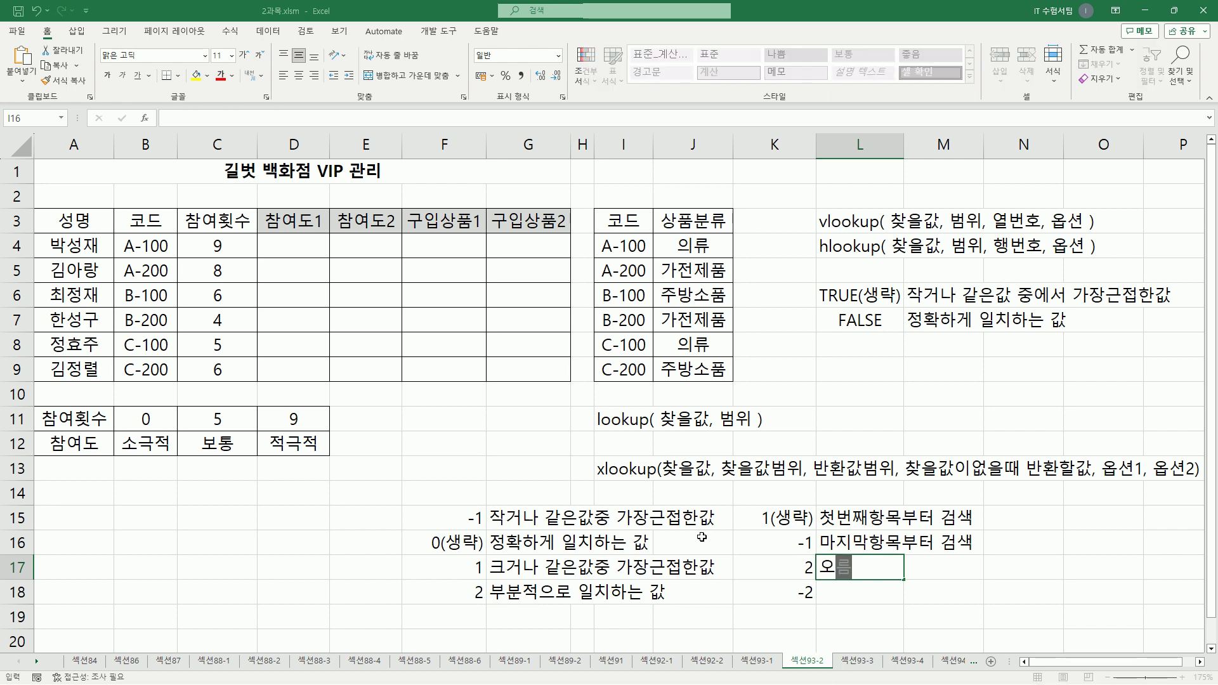
pyautogui.write('차수ㄴ정려ㄹ된 범우')
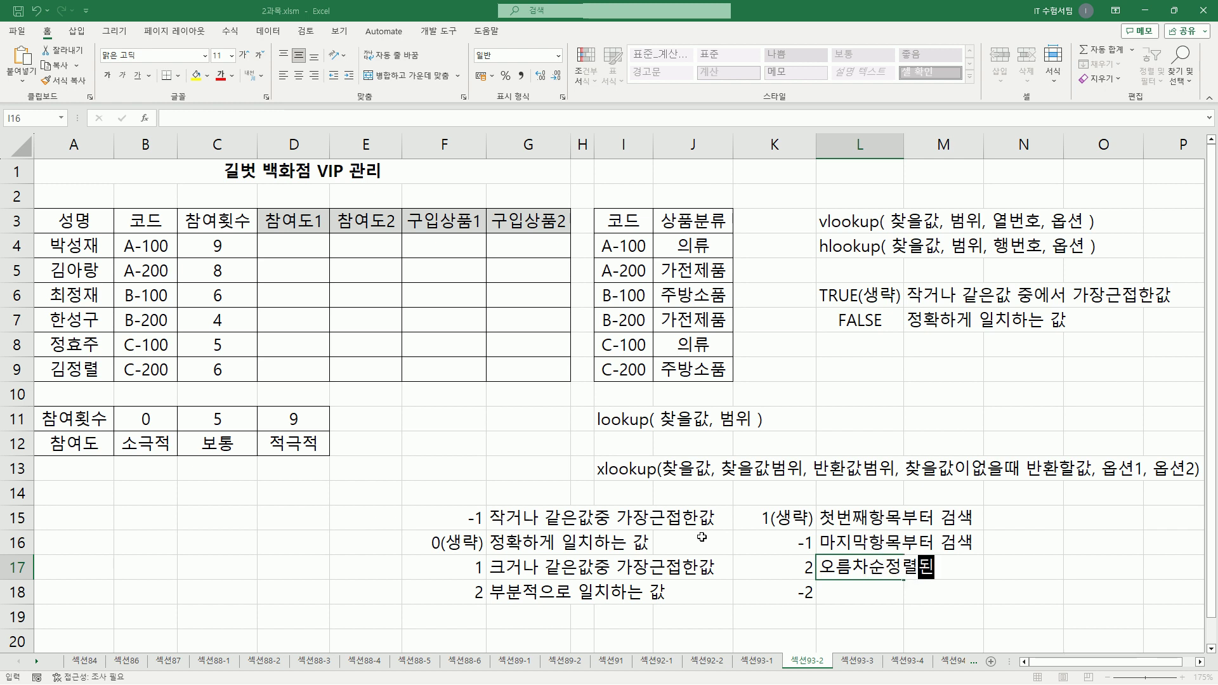
pyautogui.write('ㅣ에서 거')
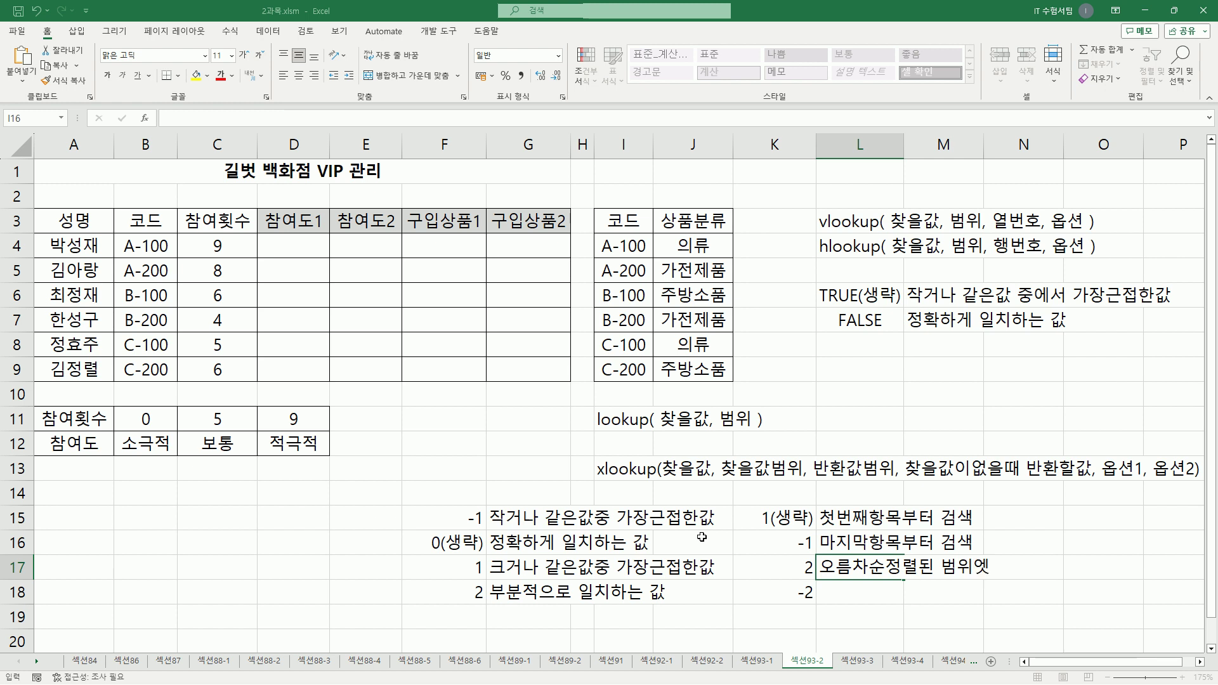
pyautogui.write('ㅁ색')
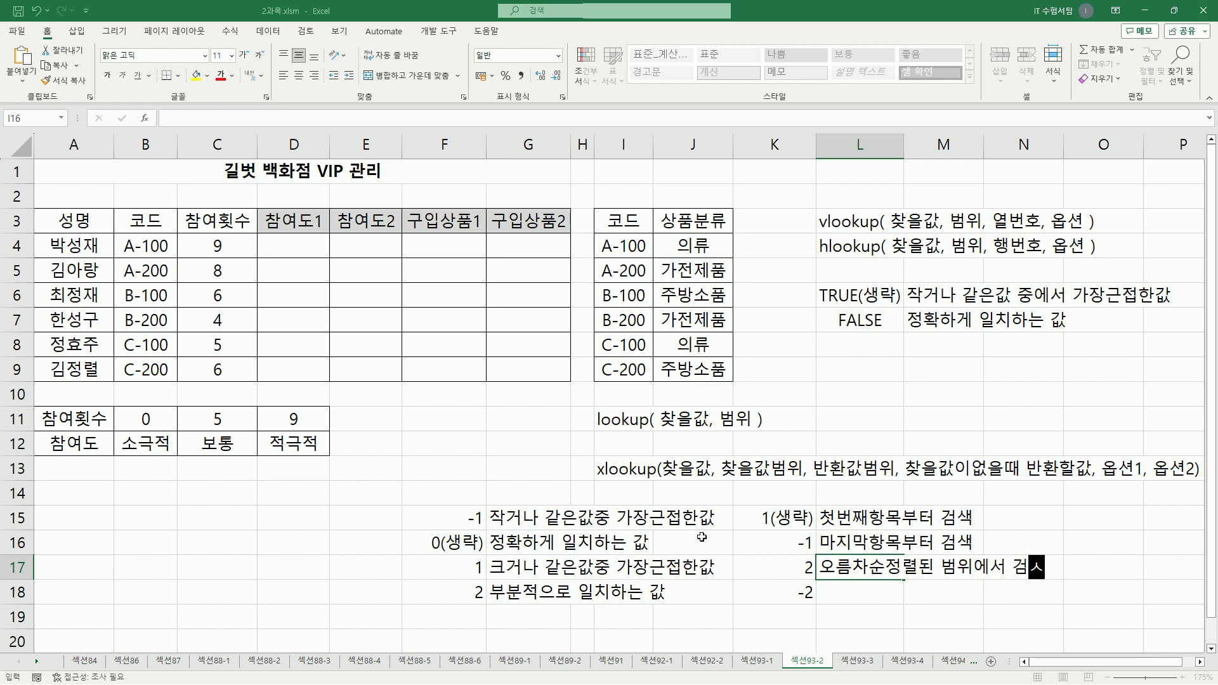
pyautogui.press('Return')
# Step: Copy the L17 description to L18 and change its wording to "내림차순정렬된 범위에서 검색" for option -2
pyautogui.press('Up')
pyautogui.hotkey('ctrl', 'c')
pyautogui.press('Down')
pyautogui.hotkey('ctrl', 'v')
pyautogui.press('F2')
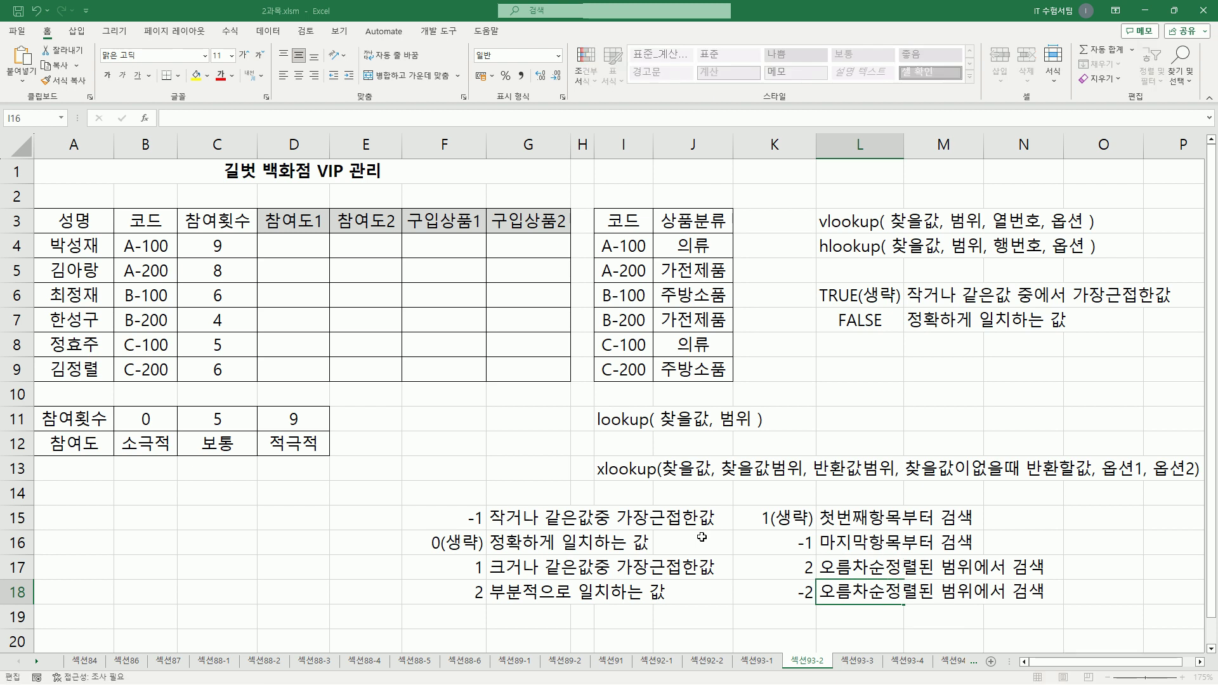
pyautogui.press('Return')
pyautogui.press('Up')
pyautogui.press('F2')
pyautogui.write('내림')
pyautogui.press('Delete')
pyautogui.press('Delete')
pyautogui.press('Return')
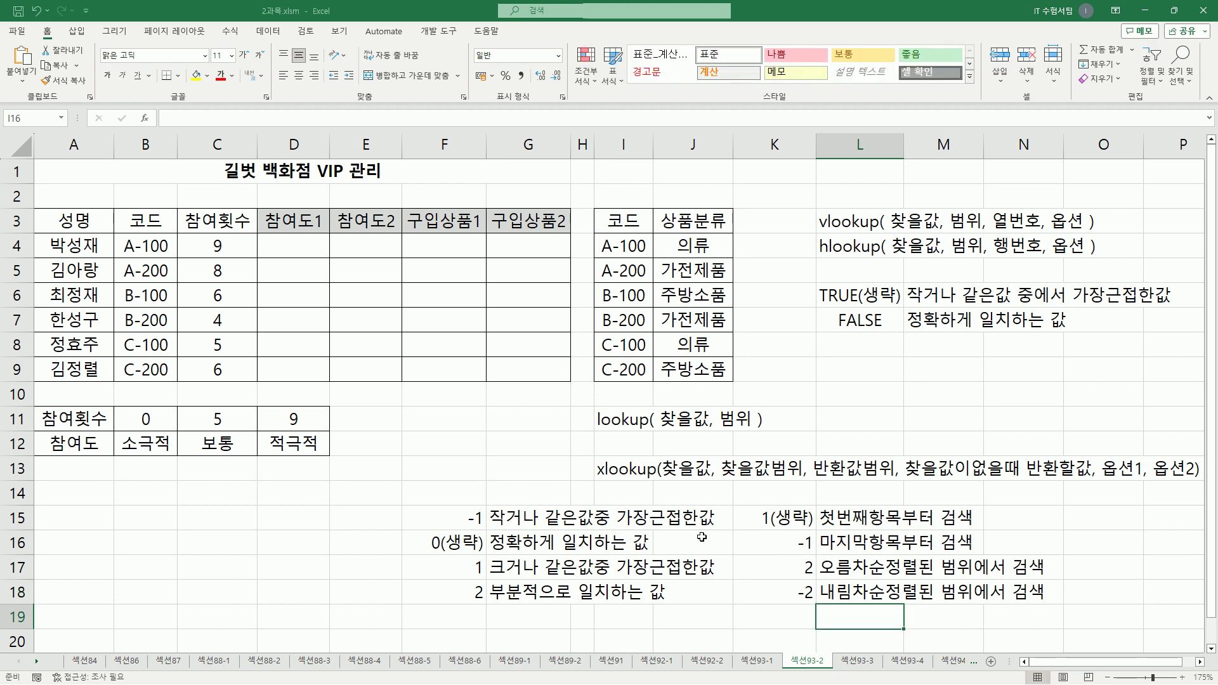
pyautogui.press('Up')
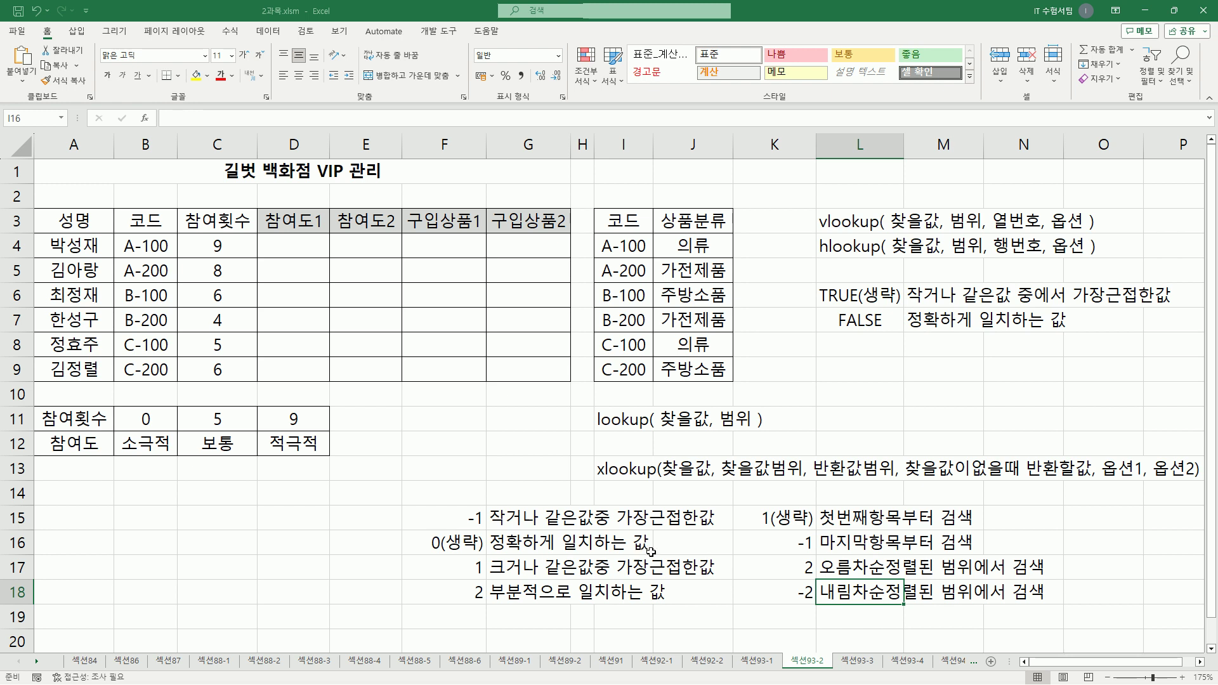
# Step: Review the XLOOKUP arguments in row 13 against the option 1 and option 2 value lists in rows 15 to 18
pyautogui.moveTo(1101, 480); pyautogui.dragTo(1192, 482)
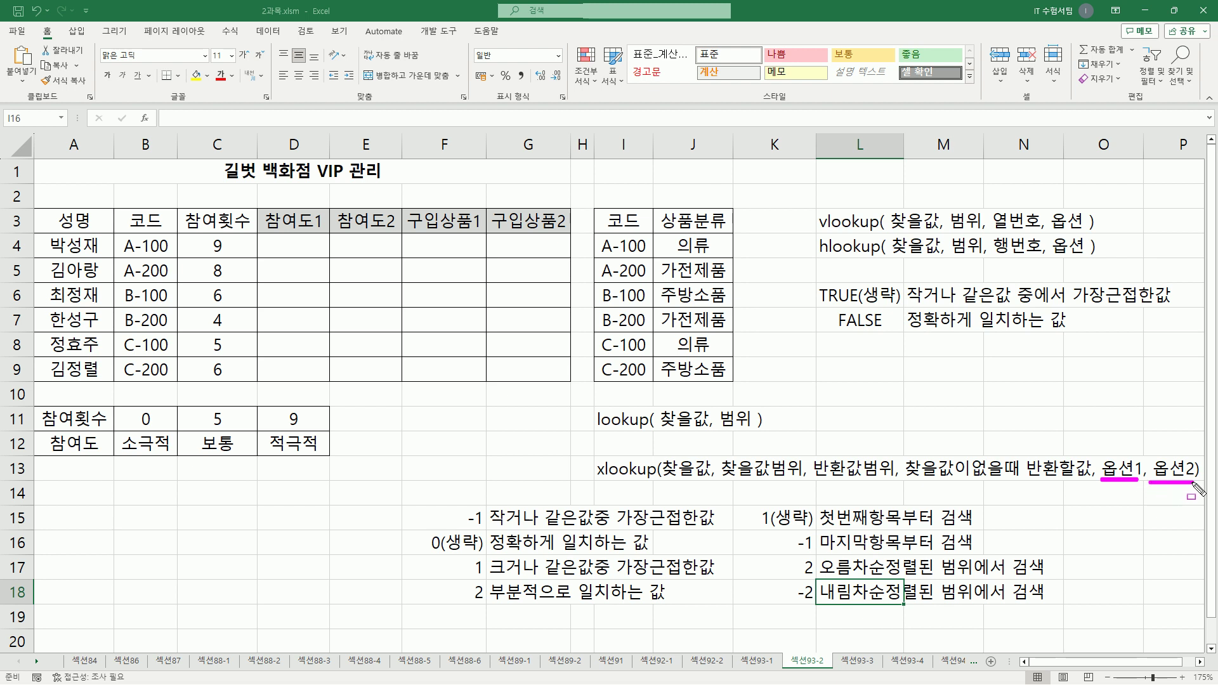
pyautogui.moveTo(411, 501)
pyautogui.mouseDown()
pyautogui.moveTo(529, 579)
pyautogui.moveTo(691, 619)
pyautogui.moveTo(728, 610)
pyautogui.mouseUp()
pyautogui.moveTo(749, 504)
pyautogui.mouseDown()
pyautogui.moveTo(996, 592)
pyautogui.moveTo(1100, 507)
pyautogui.mouseUp()
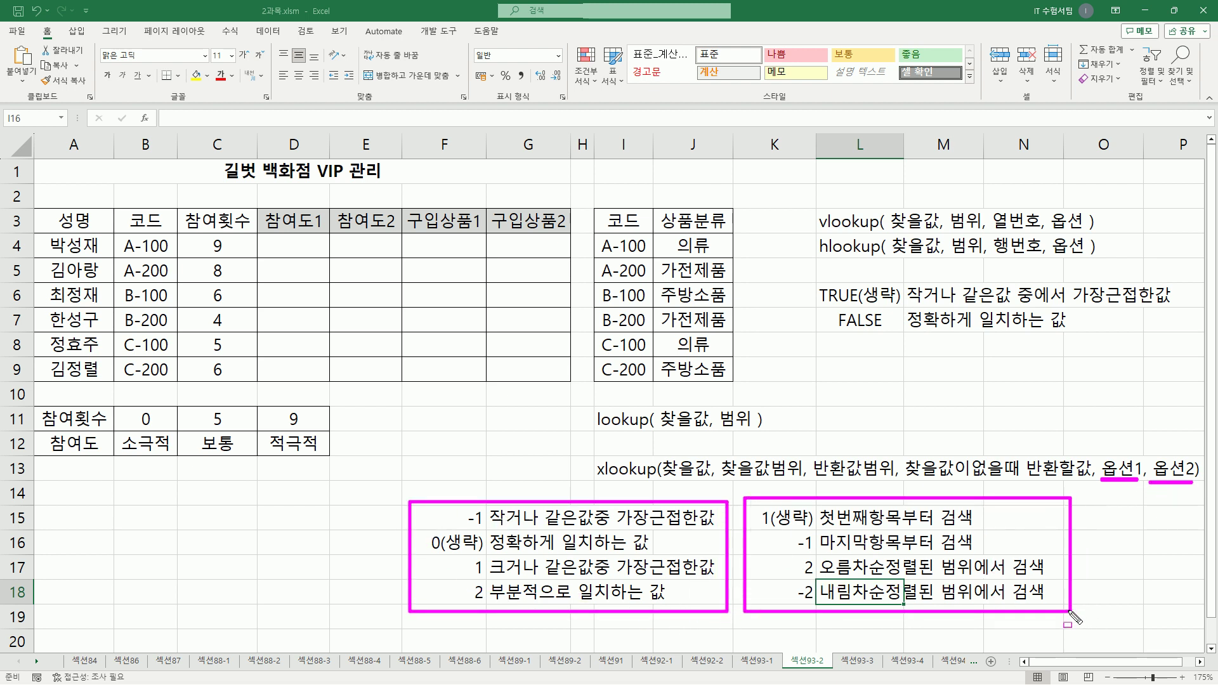
pyautogui.press('e')
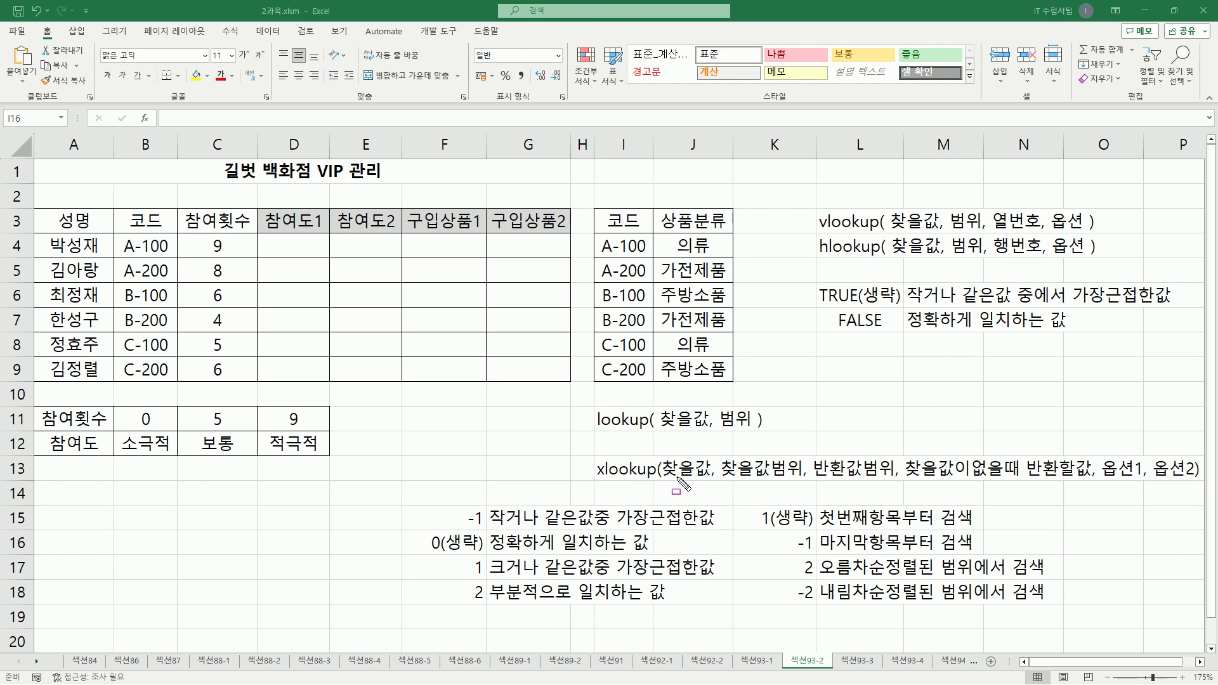
pyautogui.moveTo(1100, 470); pyautogui.dragTo(1199, 469)
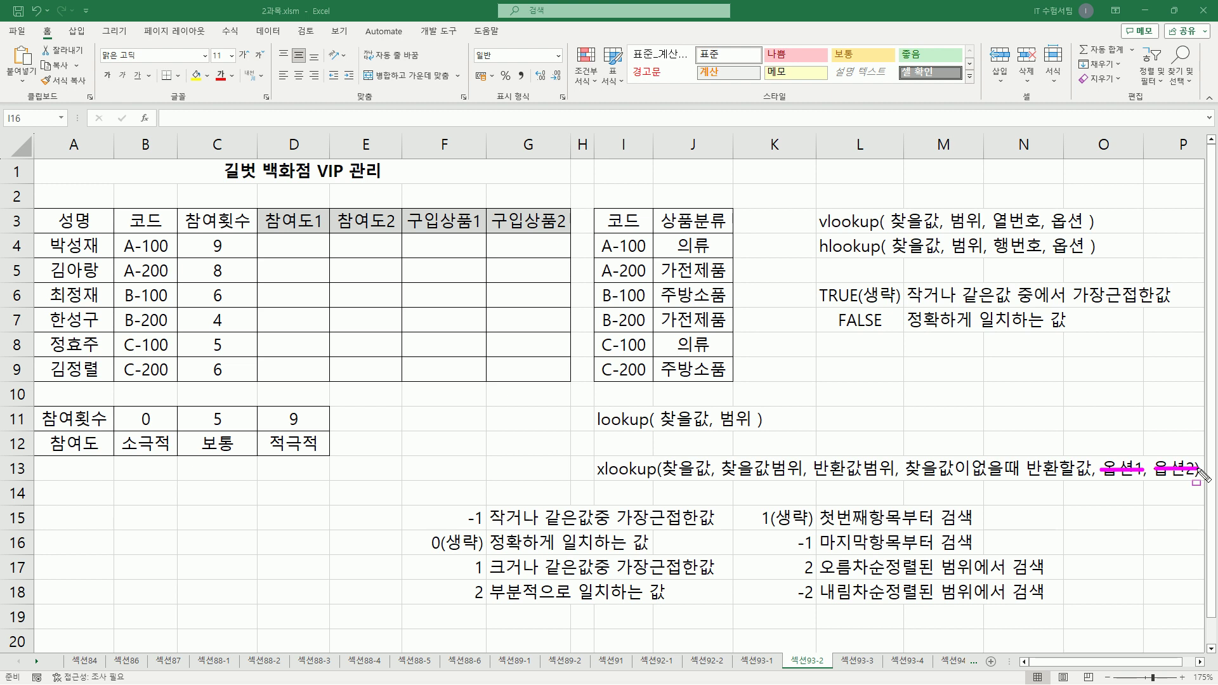
pyautogui.moveTo(757, 525); pyautogui.dragTo(978, 526)
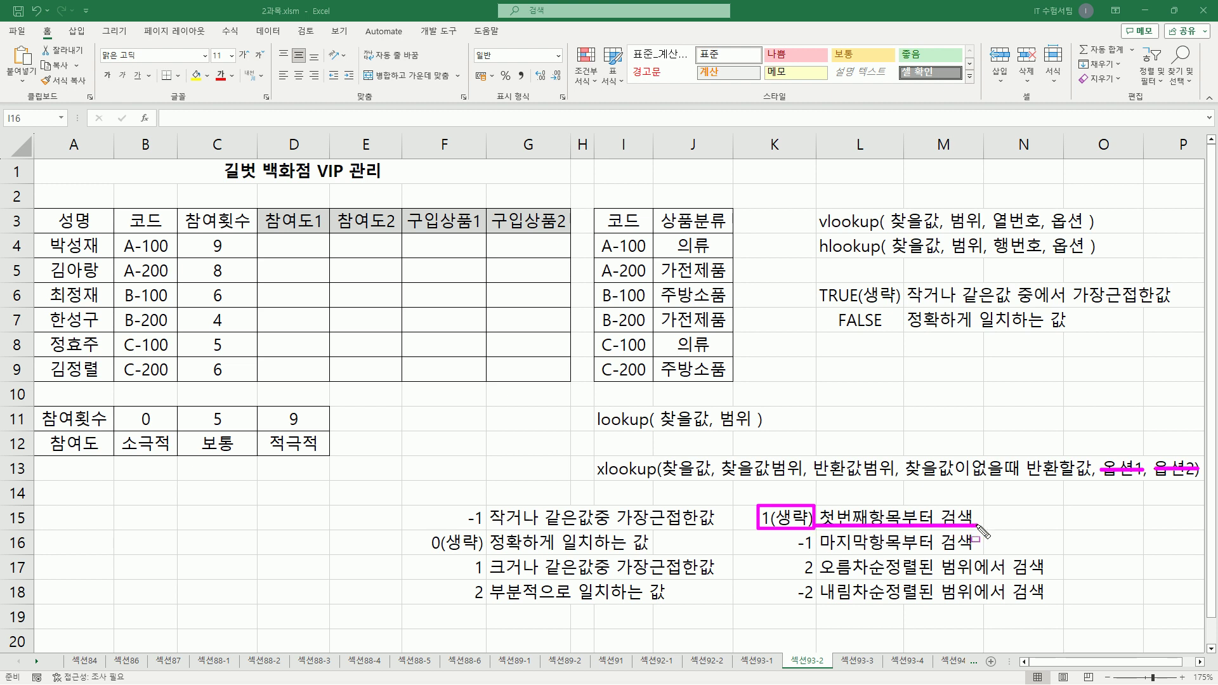
pyautogui.moveTo(426, 532); pyautogui.dragTo(649, 554)
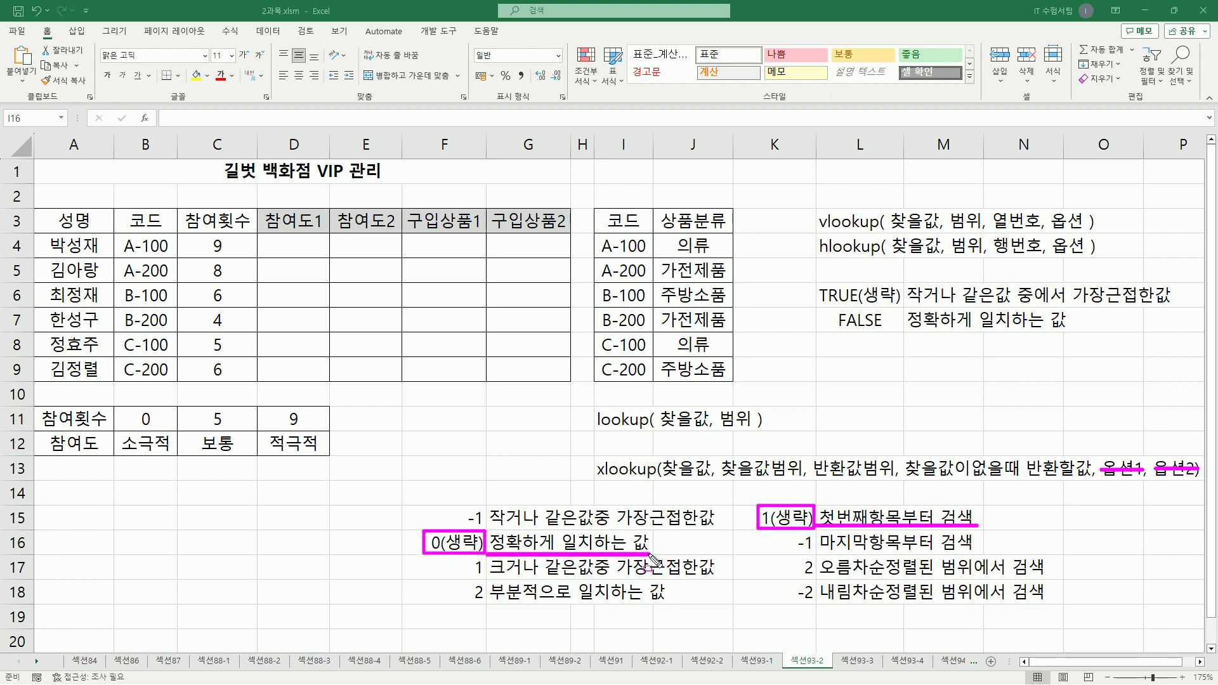
pyautogui.moveTo(663, 478); pyautogui.dragTo(800, 481)
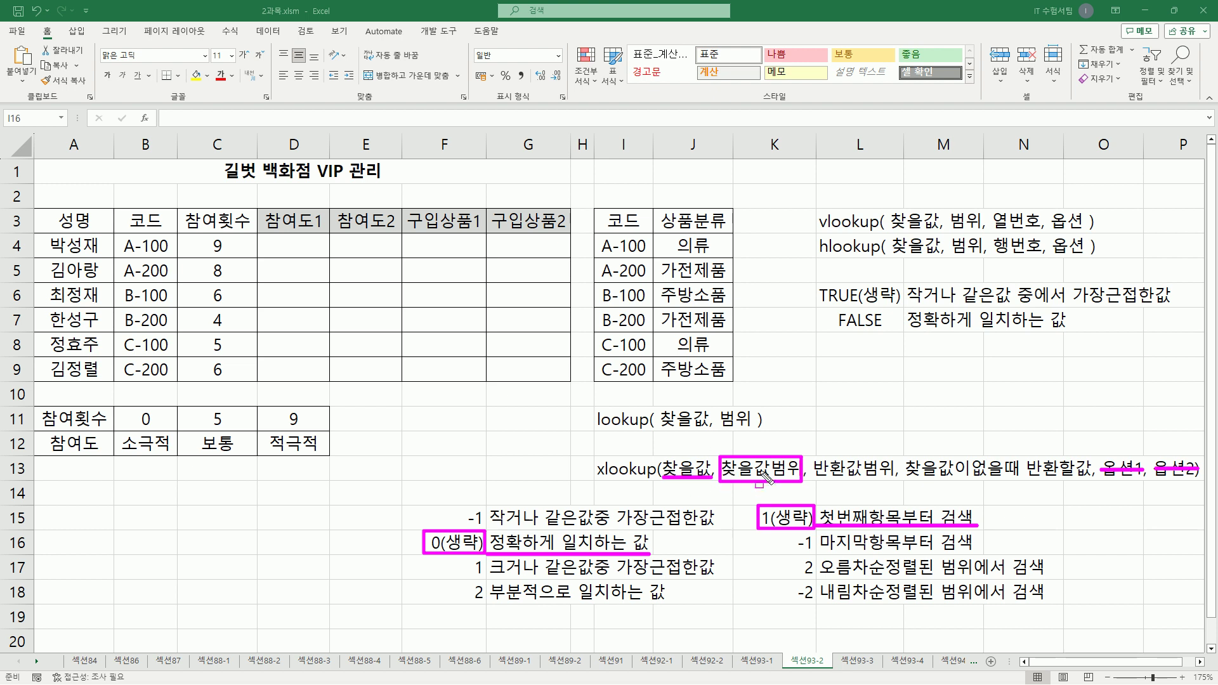
pyautogui.moveTo(811, 471)
pyautogui.mouseDown()
pyautogui.moveTo(818, 454)
pyautogui.moveTo(893, 466)
pyautogui.moveTo(894, 482)
pyautogui.mouseUp()
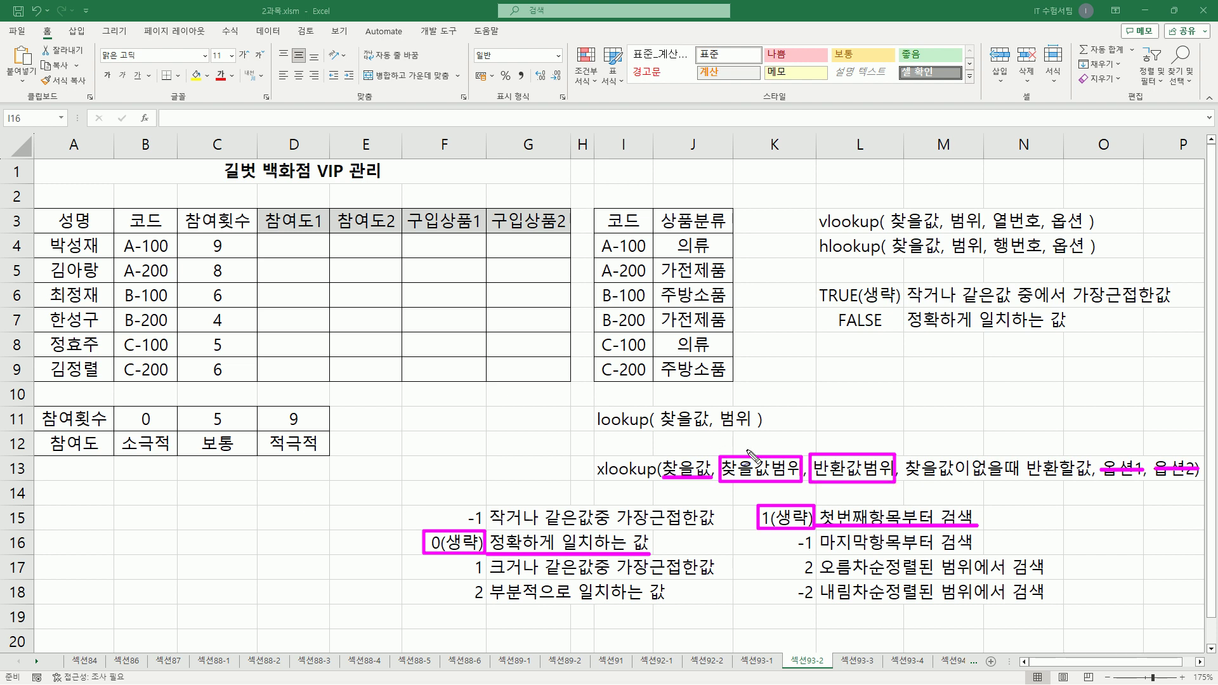
pyautogui.moveTo(680, 449)
pyautogui.mouseDown()
pyautogui.moveTo(769, 459)
pyautogui.moveTo(785, 439)
pyautogui.mouseUp()
pyautogui.moveTo(908, 480); pyautogui.dragTo(1096, 479)
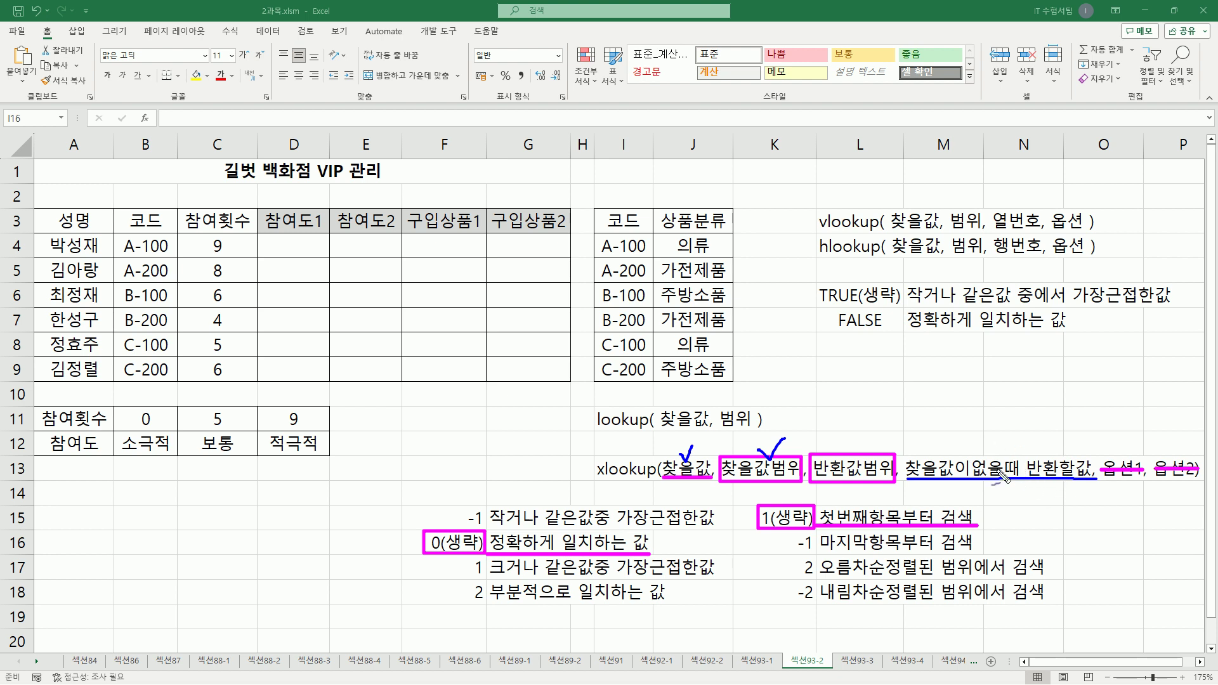
pyautogui.press('Escape')
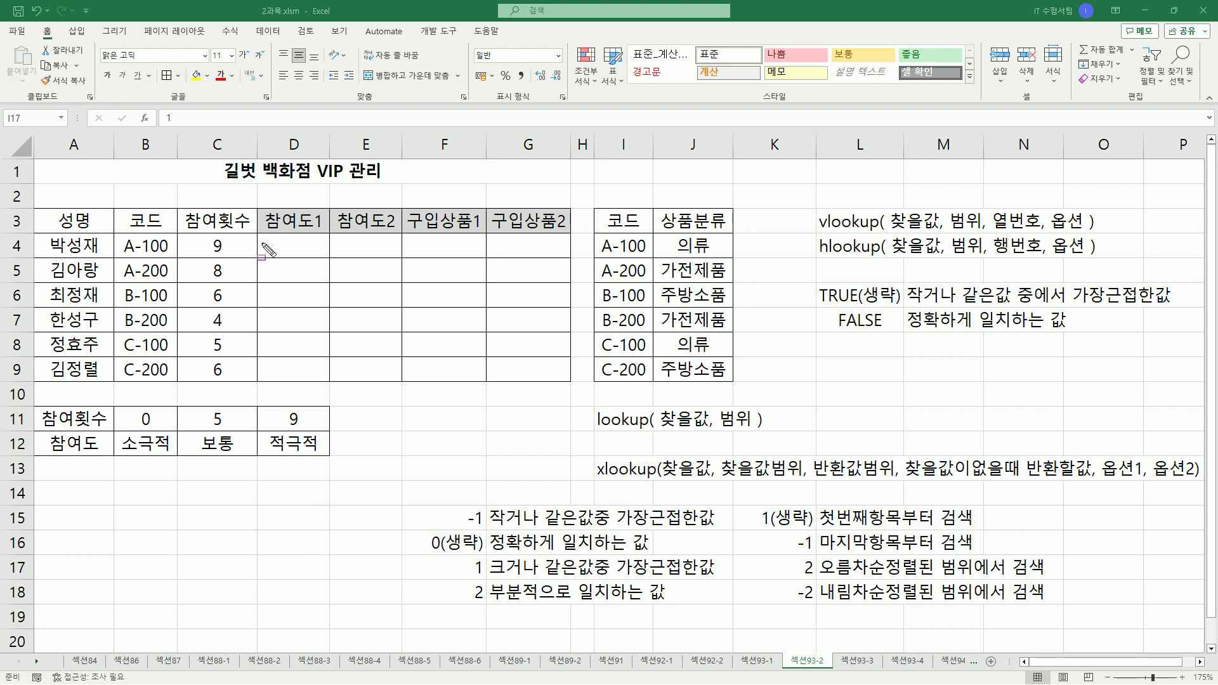
# Step: Examine the empty 참여도1 cells D4:D9 and the row-wise layout of the 참여횟수/참여도 lookup table in B11:D12
pyautogui.moveTo(267, 236)
pyautogui.mouseDown()
pyautogui.moveTo(279, 312)
pyautogui.moveTo(318, 376)
pyautogui.mouseUp()
pyautogui.moveTo(114, 404); pyautogui.dragTo(333, 457)
pyautogui.moveTo(110, 462); pyautogui.dragTo(326, 463)
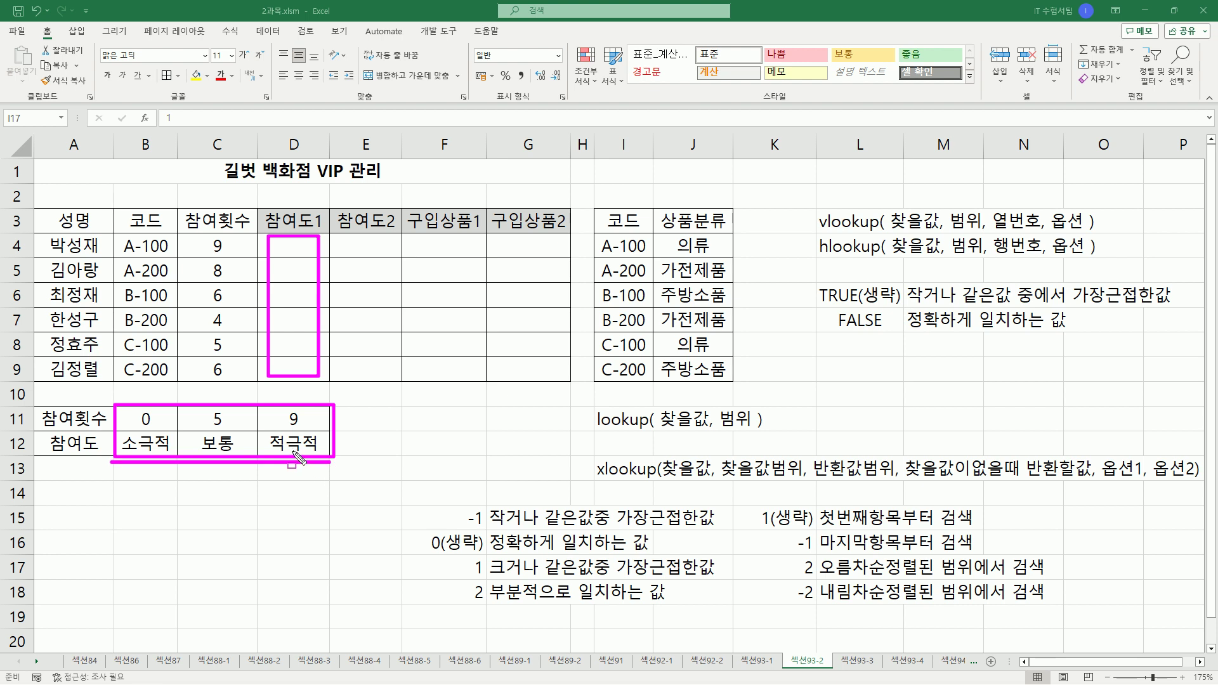
pyautogui.moveTo(284, 241); pyautogui.dragTo(306, 376)
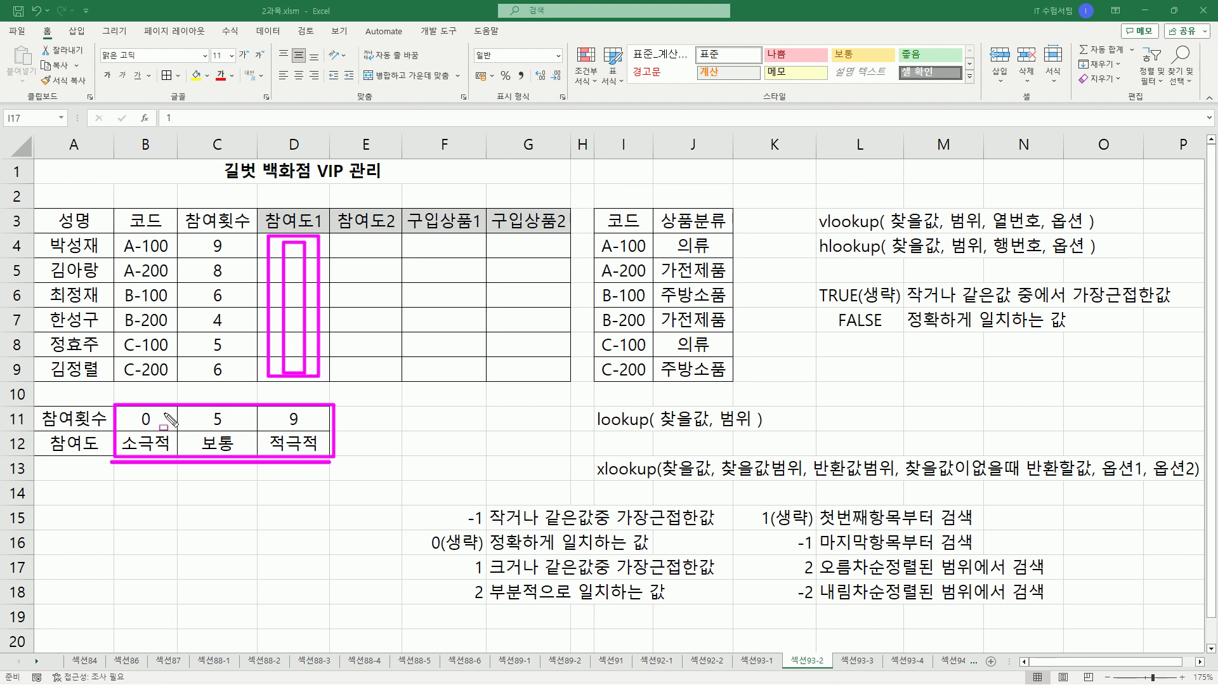
pyautogui.moveTo(42, 428)
pyautogui.mouseDown()
pyautogui.moveTo(277, 411)
pyautogui.moveTo(313, 432)
pyautogui.mouseUp()
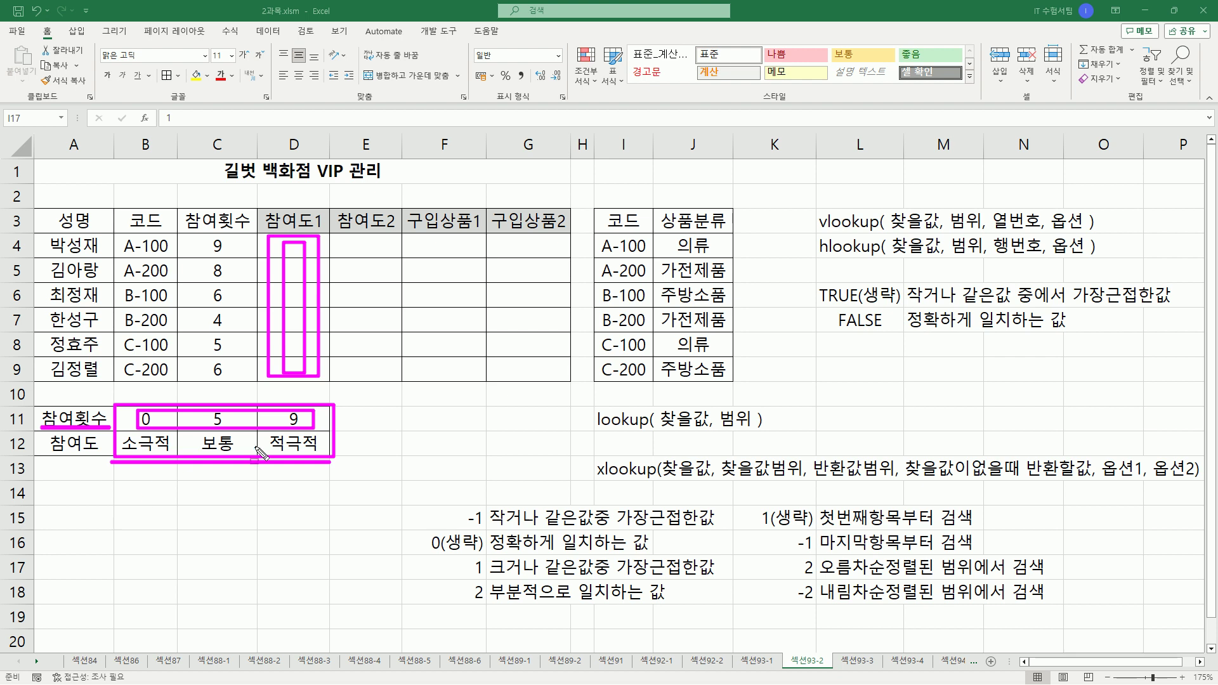
pyautogui.press('Escape')
pyautogui.moveTo(113, 404); pyautogui.dragTo(331, 455)
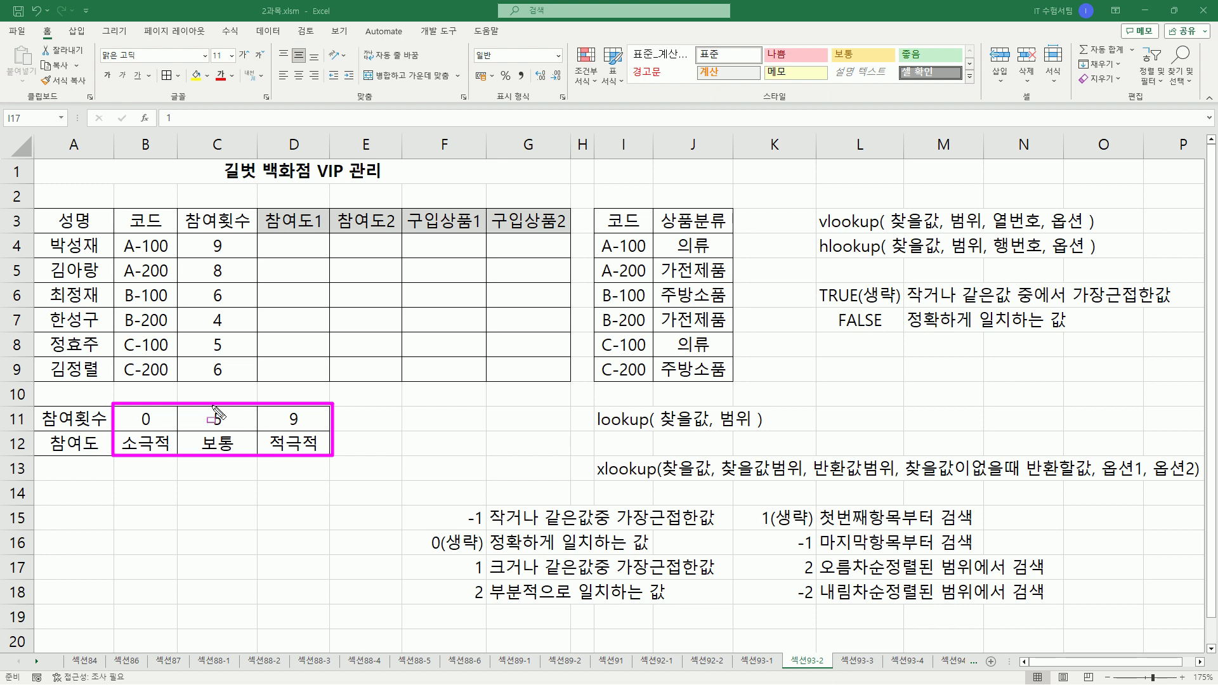
pyautogui.moveTo(83, 418); pyautogui.dragTo(350, 419)
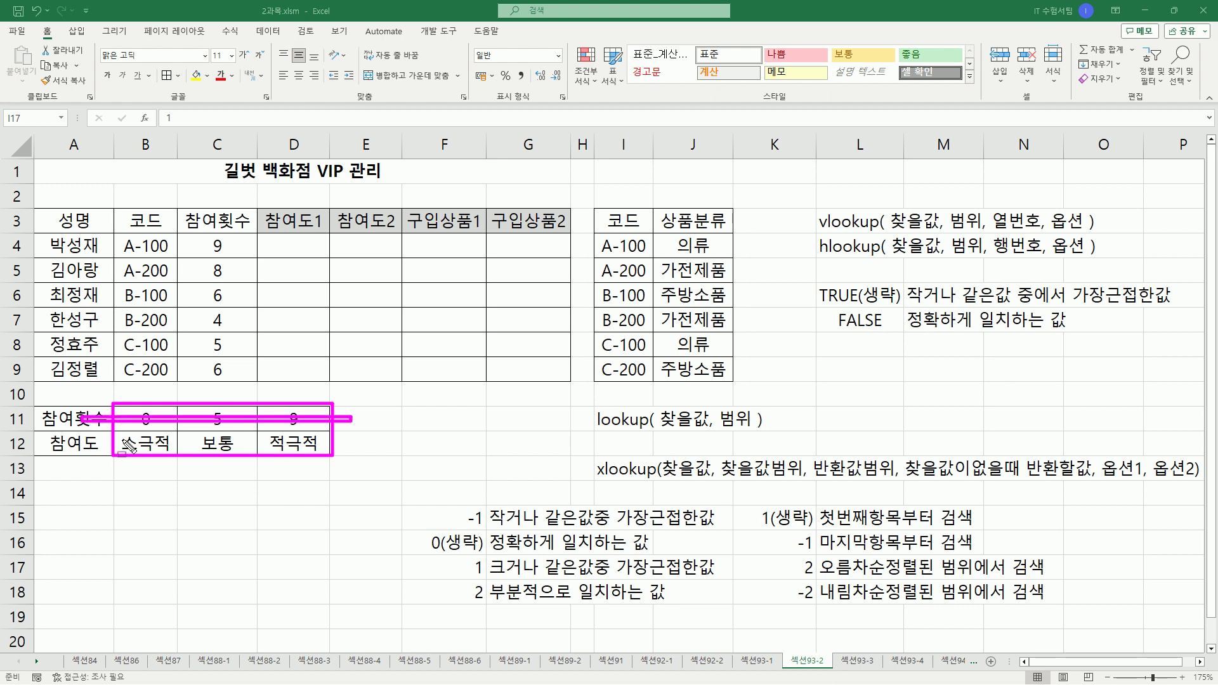
pyautogui.moveTo(96, 444); pyautogui.dragTo(369, 445)
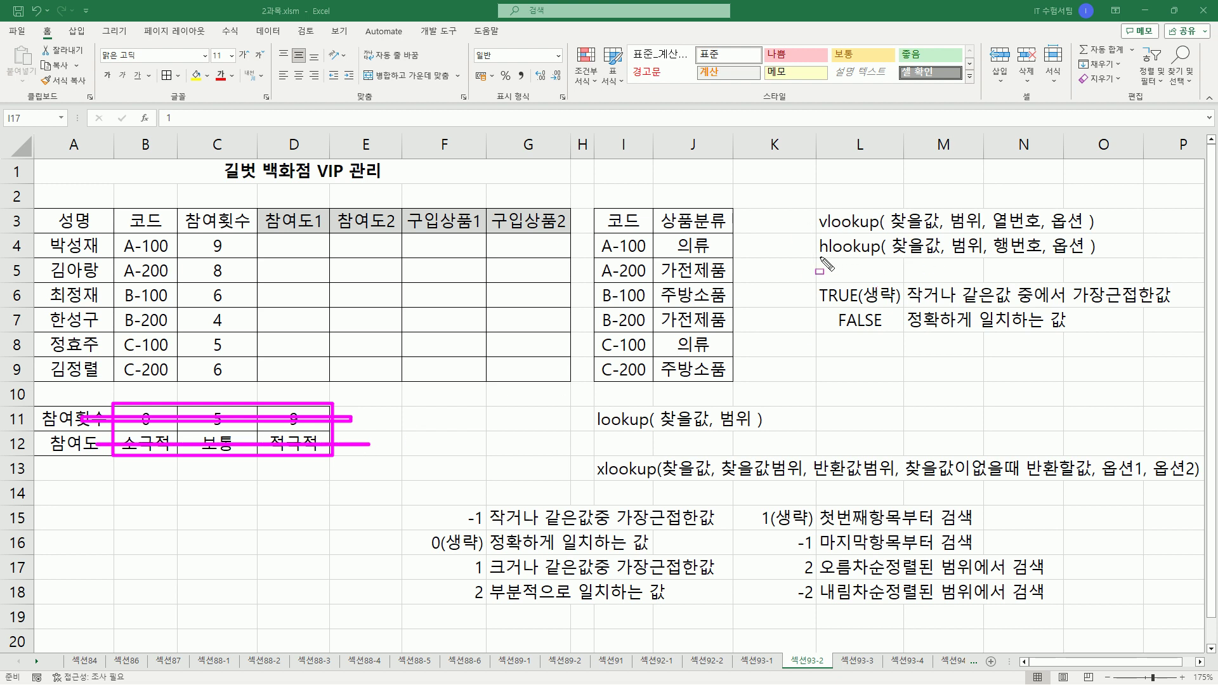
# Step: Work out the HLOOKUP arguments for D4: lookup value C4, range B11:D12, row number 2 and the TRUE or FALSE option
pyautogui.moveTo(820, 258); pyautogui.dragTo(1100, 256)
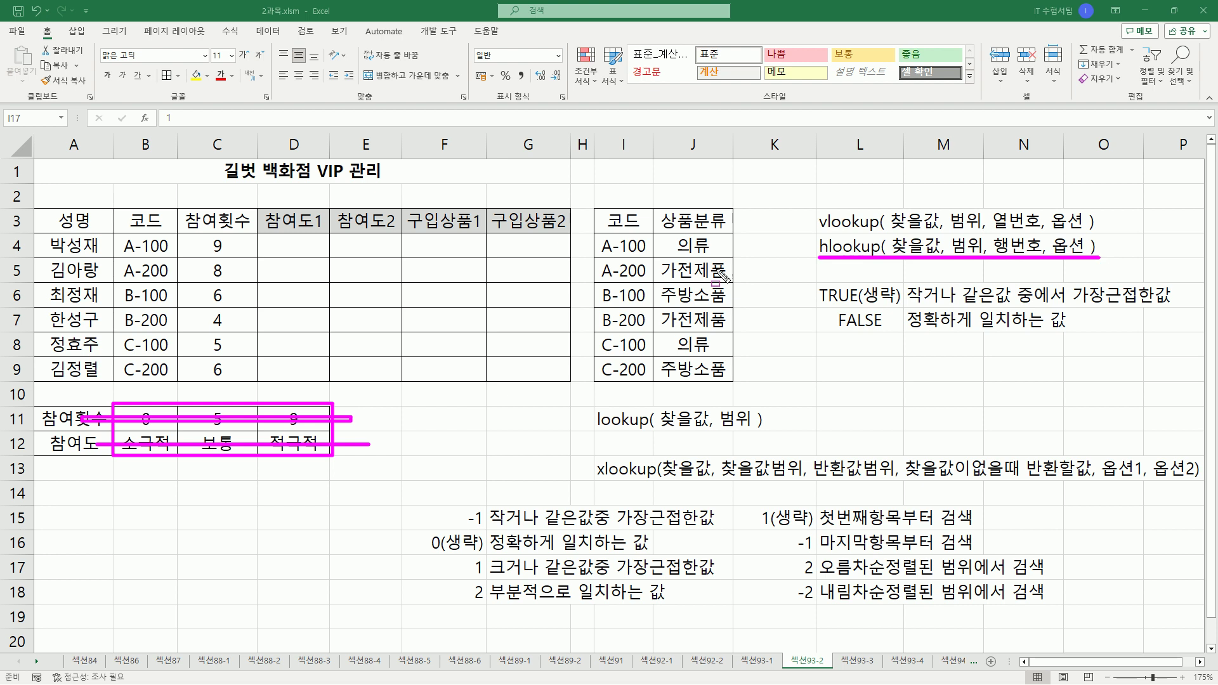
pyautogui.moveTo(277, 237); pyautogui.dragTo(314, 378)
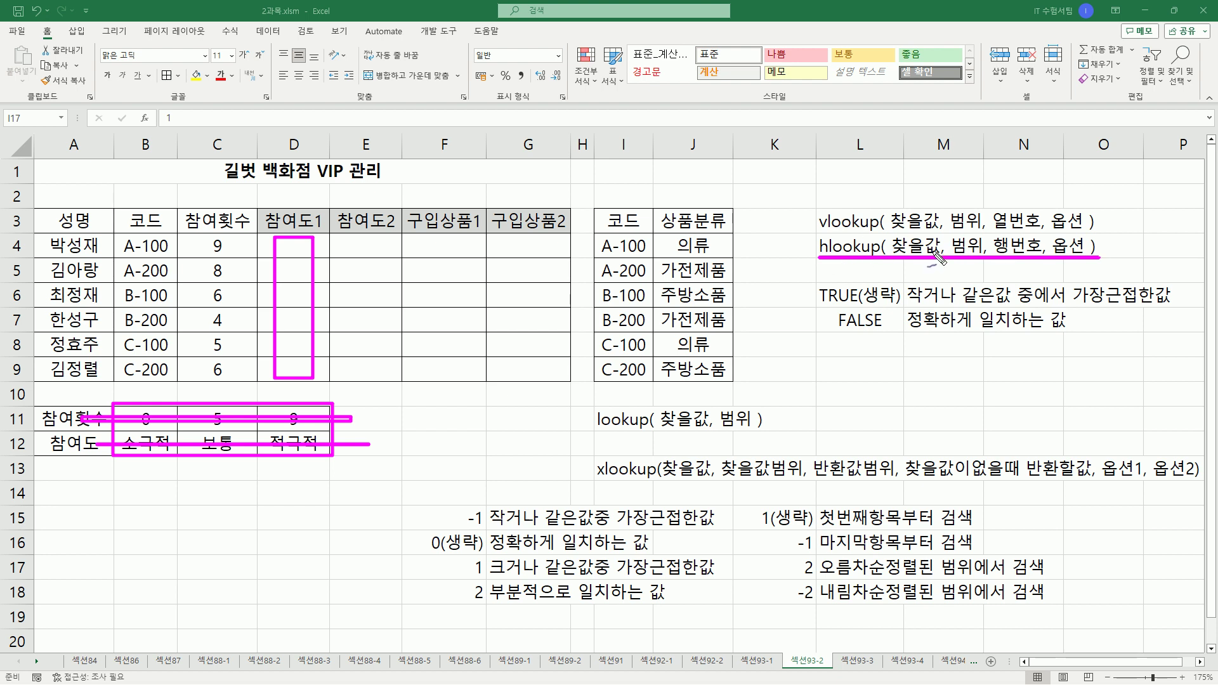
pyautogui.moveTo(891, 261); pyautogui.dragTo(941, 255)
pyautogui.moveTo(306, 252)
pyautogui.mouseDown()
pyautogui.moveTo(277, 248)
pyautogui.moveTo(317, 255)
pyautogui.moveTo(303, 241)
pyautogui.mouseUp()
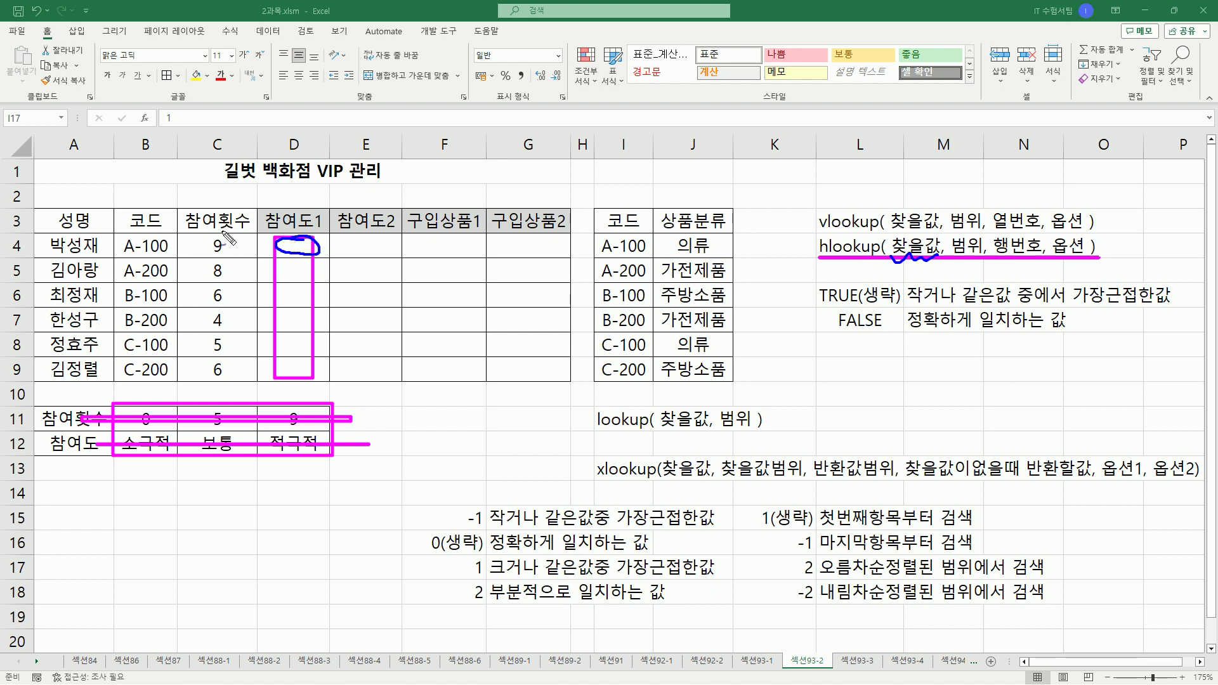
pyautogui.moveTo(225, 257)
pyautogui.mouseDown()
pyautogui.moveTo(200, 241)
pyautogui.moveTo(229, 253)
pyautogui.mouseUp()
pyautogui.moveTo(953, 257); pyautogui.dragTo(982, 258)
pyautogui.moveTo(126, 406)
pyautogui.mouseDown()
pyautogui.moveTo(116, 419)
pyautogui.moveTo(132, 456)
pyautogui.moveTo(330, 452)
pyautogui.moveTo(314, 403)
pyautogui.moveTo(122, 414)
pyautogui.mouseUp()
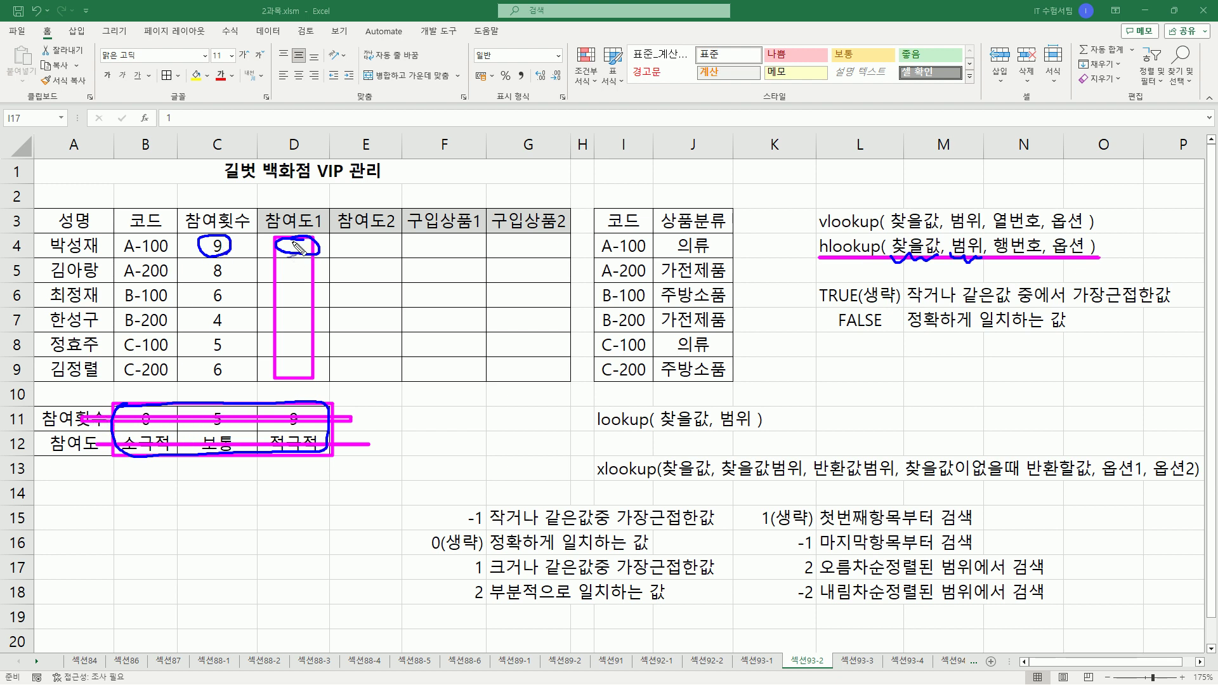
pyautogui.moveTo(46, 454); pyautogui.dragTo(96, 453)
pyautogui.moveTo(121, 396)
pyautogui.mouseDown()
pyautogui.moveTo(120, 415)
pyautogui.moveTo(122, 398)
pyautogui.mouseUp()
pyautogui.moveTo(330, 447)
pyautogui.mouseDown()
pyautogui.moveTo(315, 463)
pyautogui.moveTo(329, 460)
pyautogui.mouseUp()
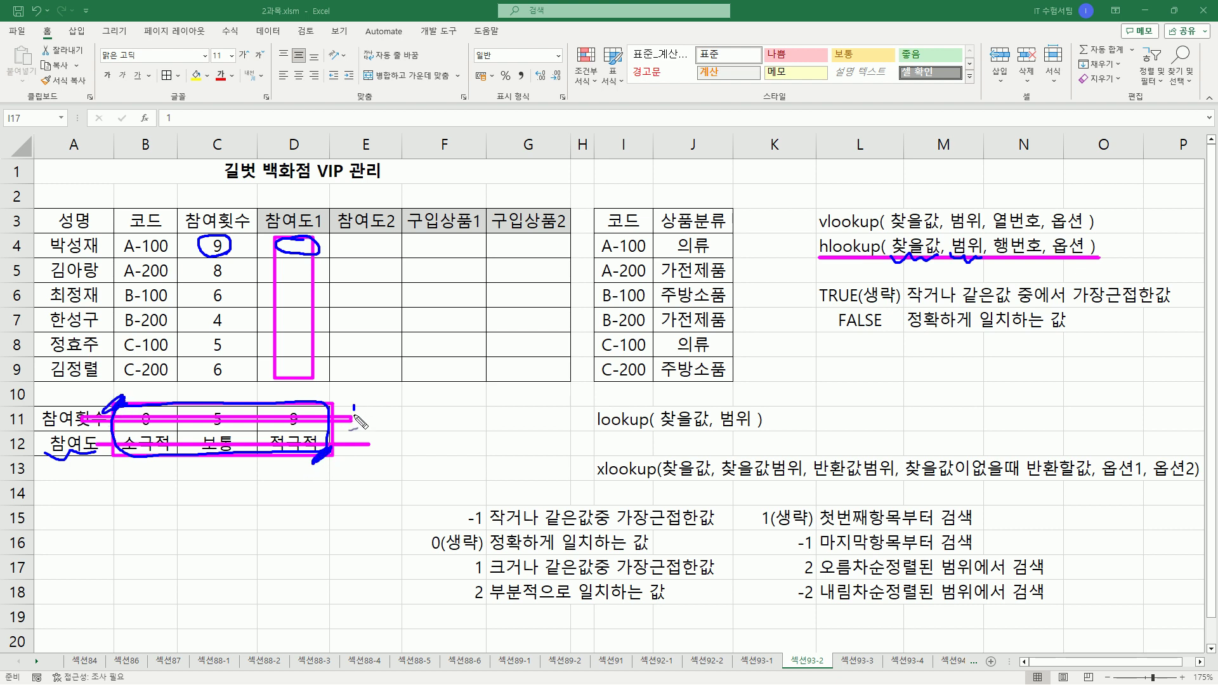
pyautogui.moveTo(354, 404)
pyautogui.mouseDown()
pyautogui.moveTo(364, 442)
pyautogui.moveTo(346, 452)
pyautogui.moveTo(373, 451)
pyautogui.mouseUp()
pyautogui.moveTo(1007, 259); pyautogui.dragTo(1016, 256)
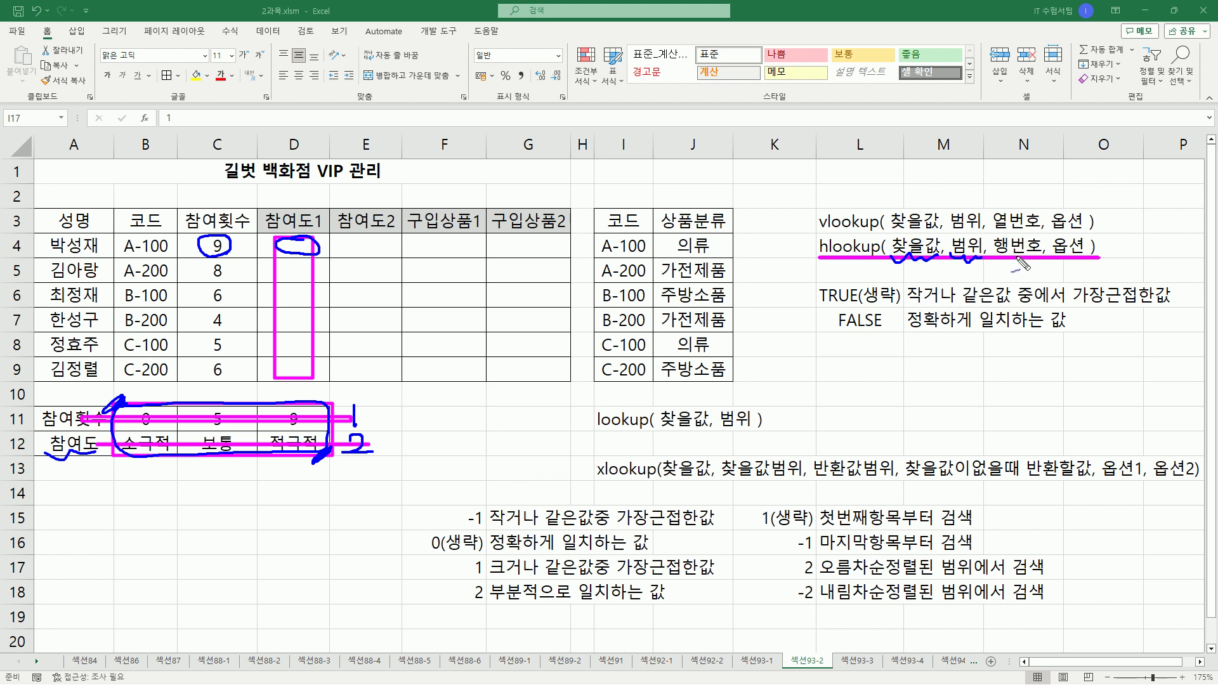
pyautogui.moveTo(1014, 255)
pyautogui.mouseDown()
pyautogui.moveTo(1026, 257)
pyautogui.moveTo(1011, 267)
pyautogui.moveTo(1035, 269)
pyautogui.mouseUp()
pyautogui.moveTo(813, 296)
pyautogui.mouseDown()
pyautogui.moveTo(799, 309)
pyautogui.moveTo(825, 323)
pyautogui.mouseUp()
pyautogui.moveTo(1045, 257); pyautogui.dragTo(1099, 256)
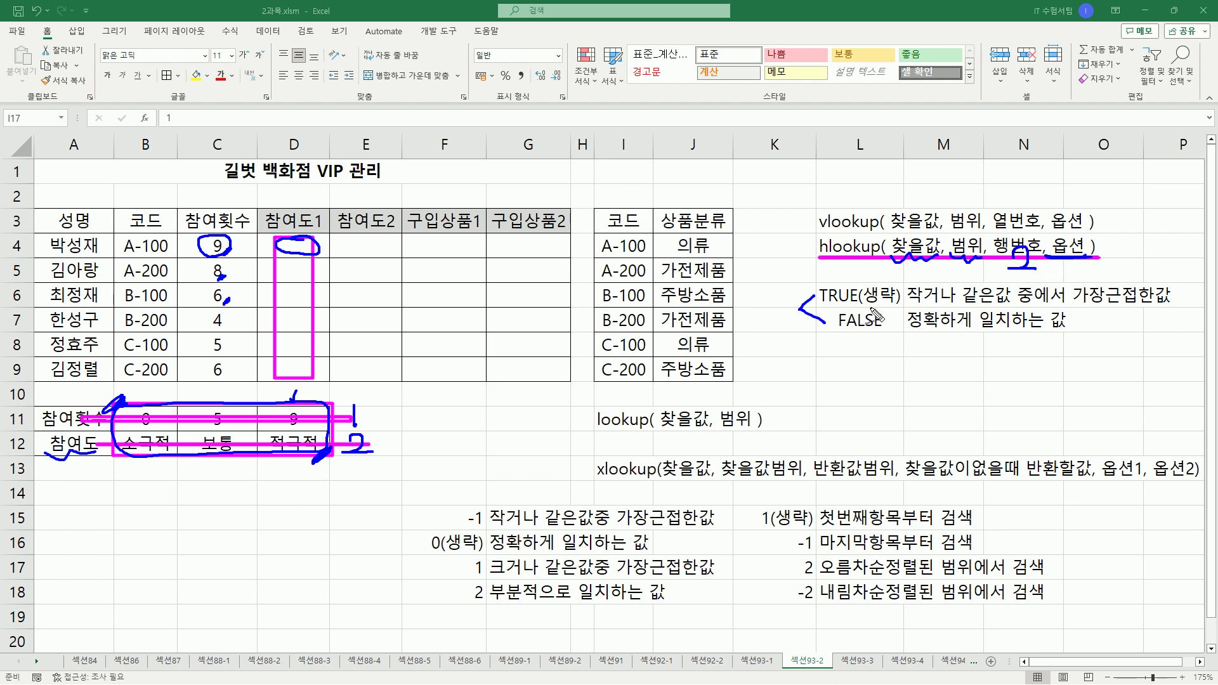
pyautogui.moveTo(899, 299)
pyautogui.mouseDown()
pyautogui.moveTo(821, 304)
pyautogui.moveTo(872, 279)
pyautogui.moveTo(913, 298)
pyautogui.moveTo(908, 307)
pyautogui.mouseUp()
pyautogui.hotkey('ctrl', 'z')
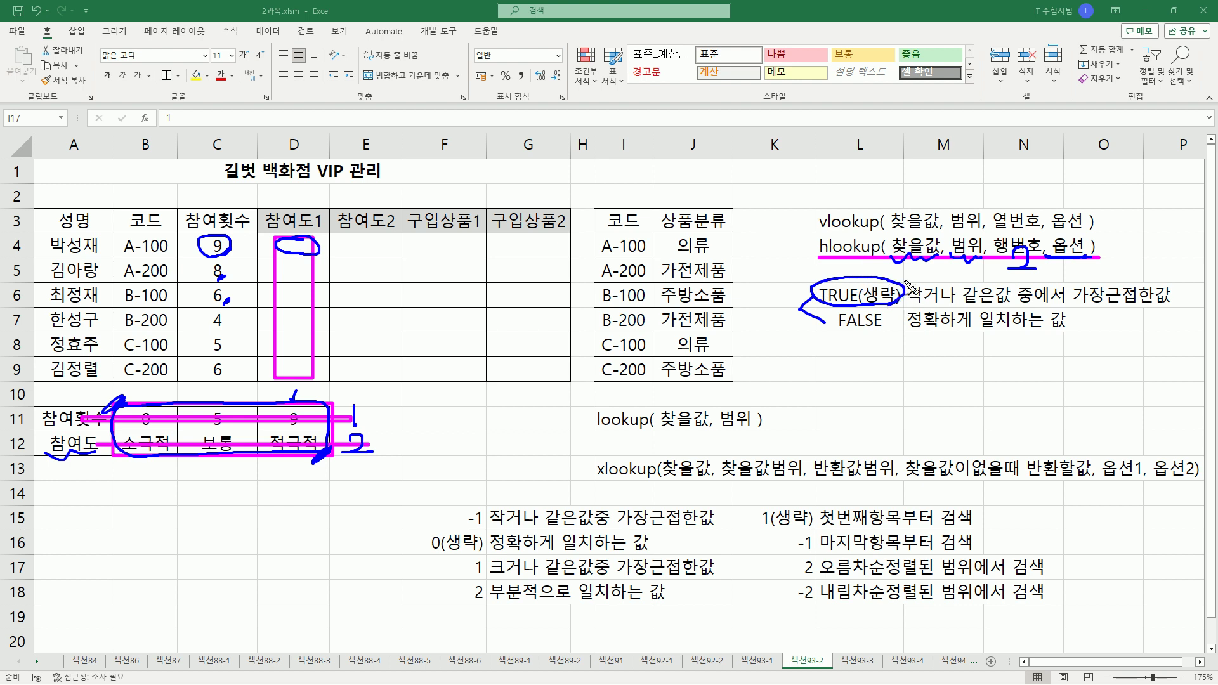
# Step: Start an HLOOKUP formula in D4 with lookup value C4, range B11:D12 and row number 2
pyautogui.press('Escape')
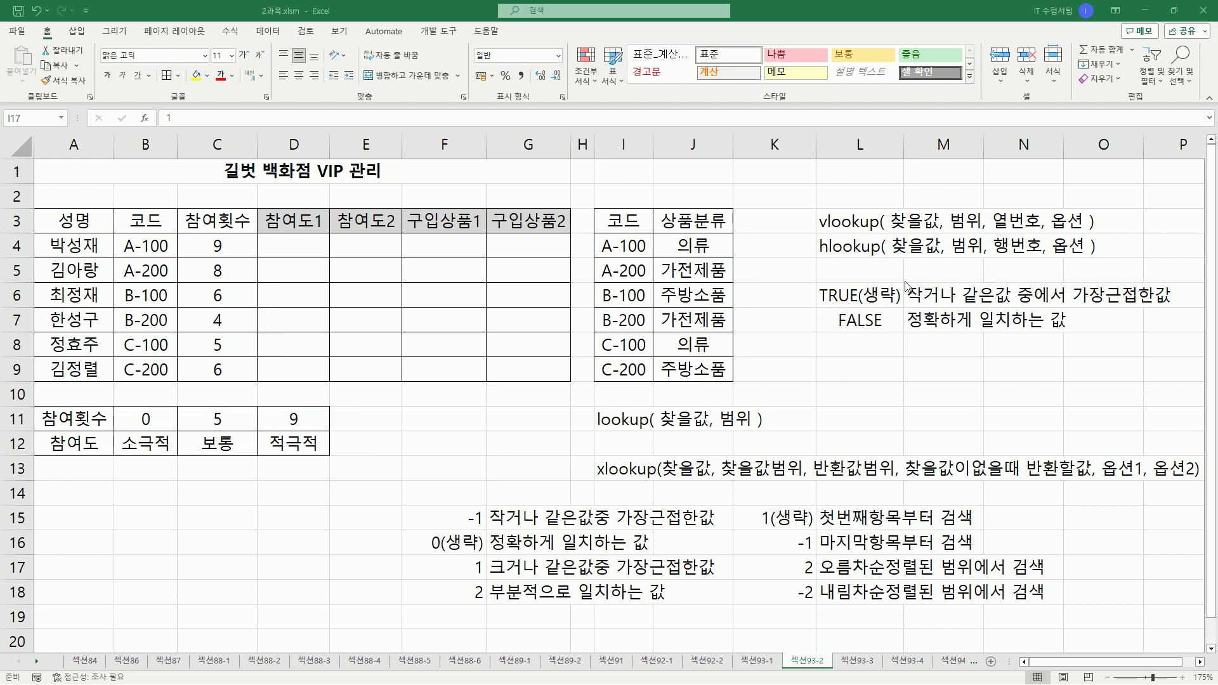
pyautogui.click(300, 253)
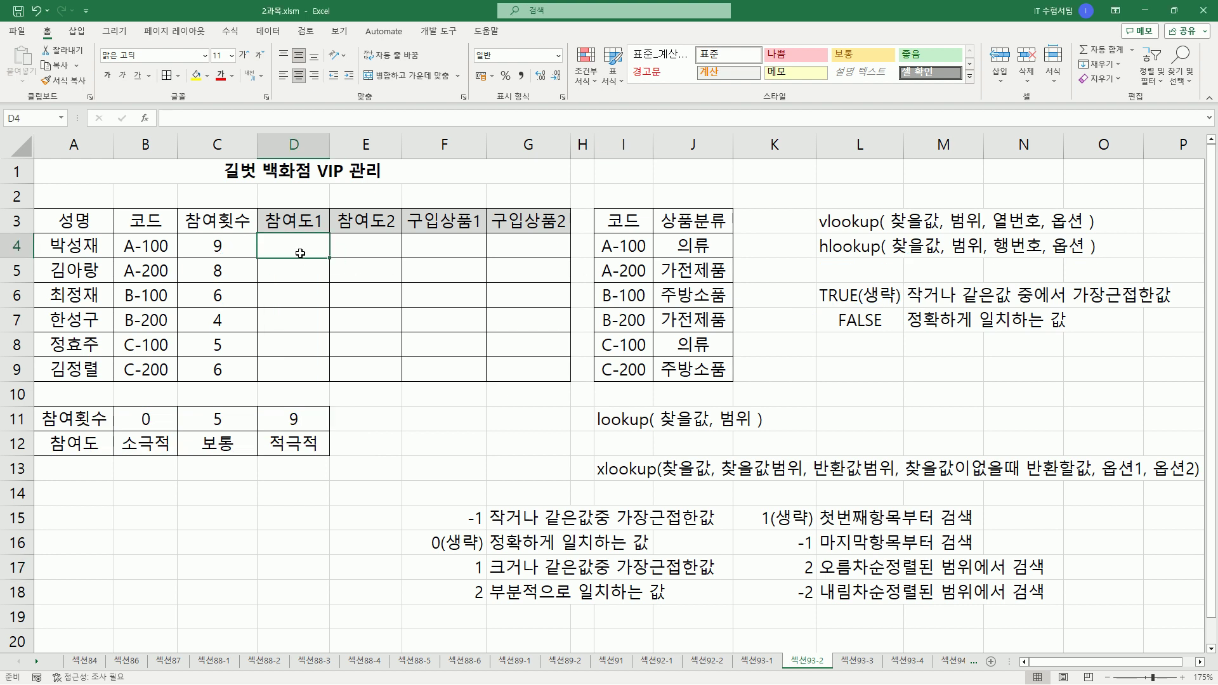
pyautogui.write('=hlo')
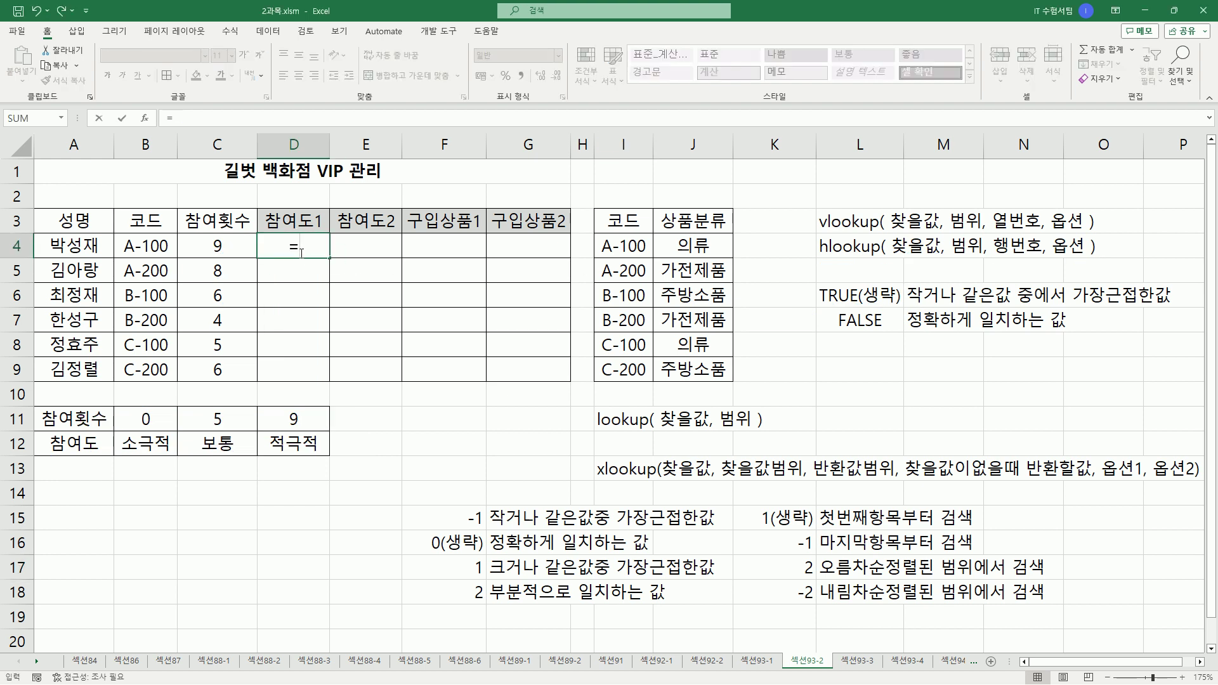
pyautogui.press('Tab')
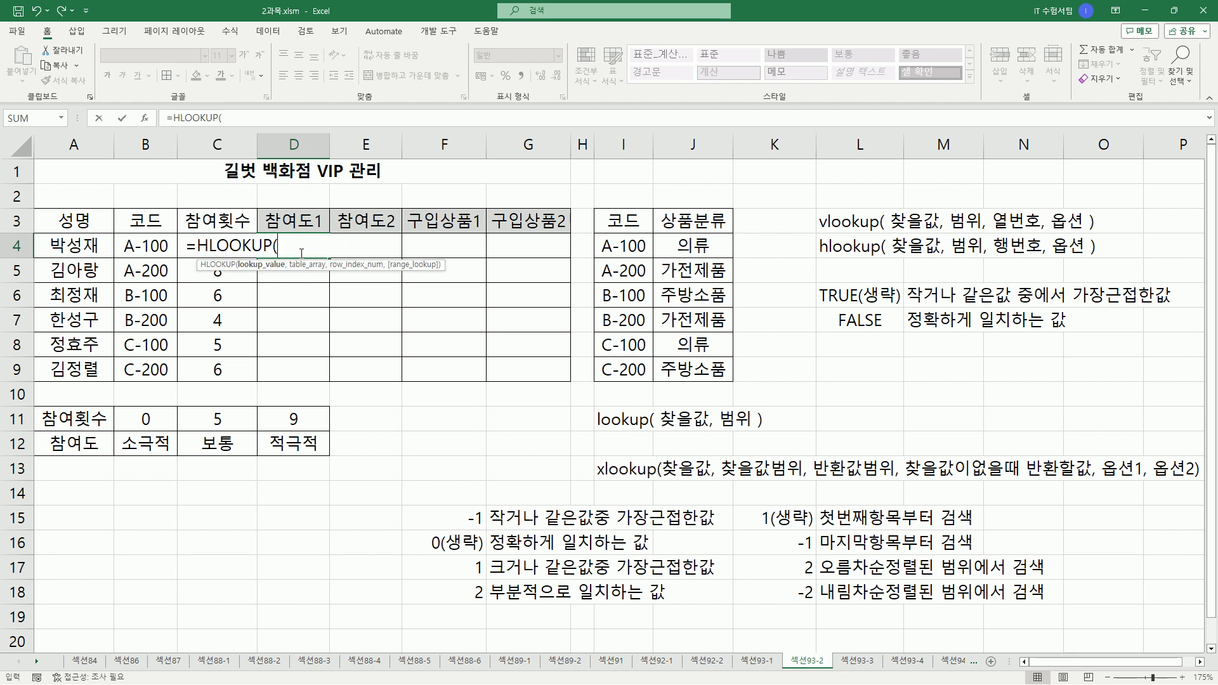
pyautogui.press('Left')
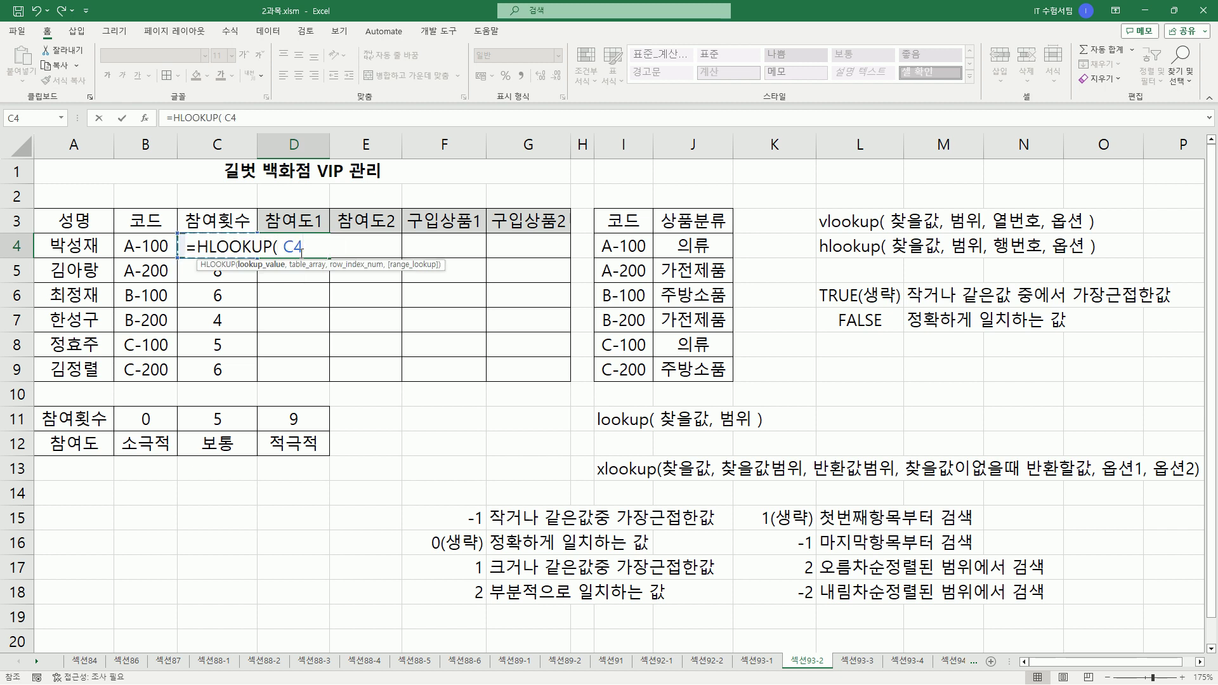
pyautogui.write(',')
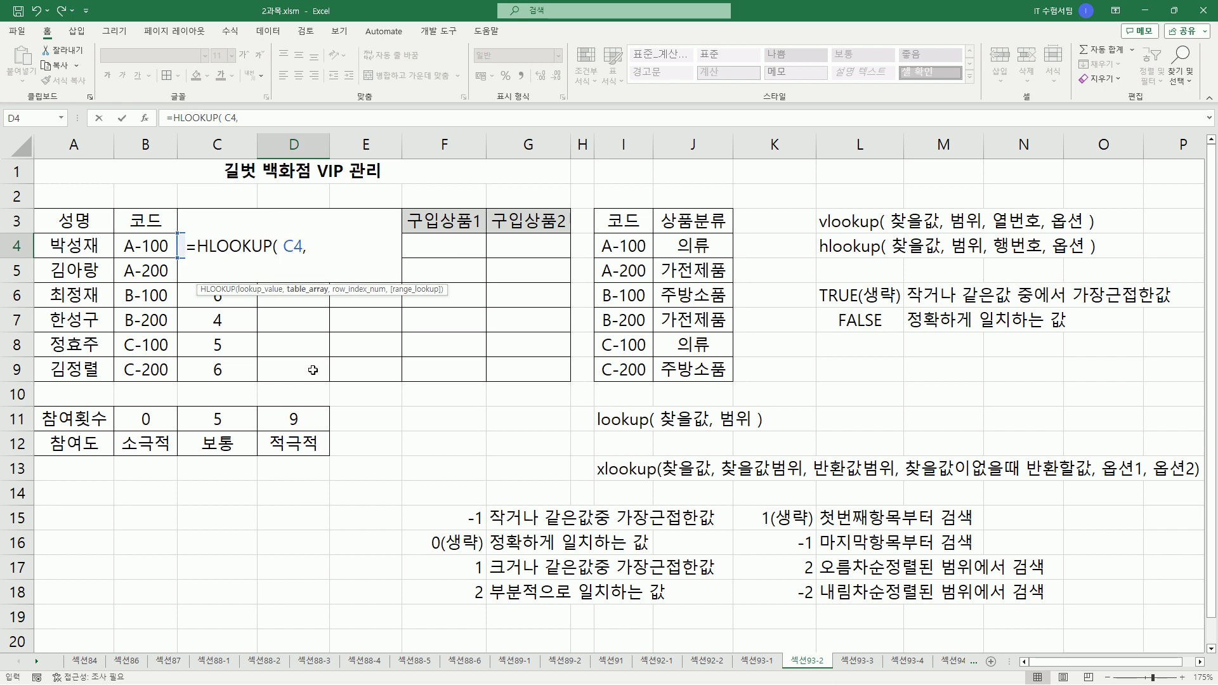
pyautogui.moveTo(140, 419); pyautogui.dragTo(265, 429)
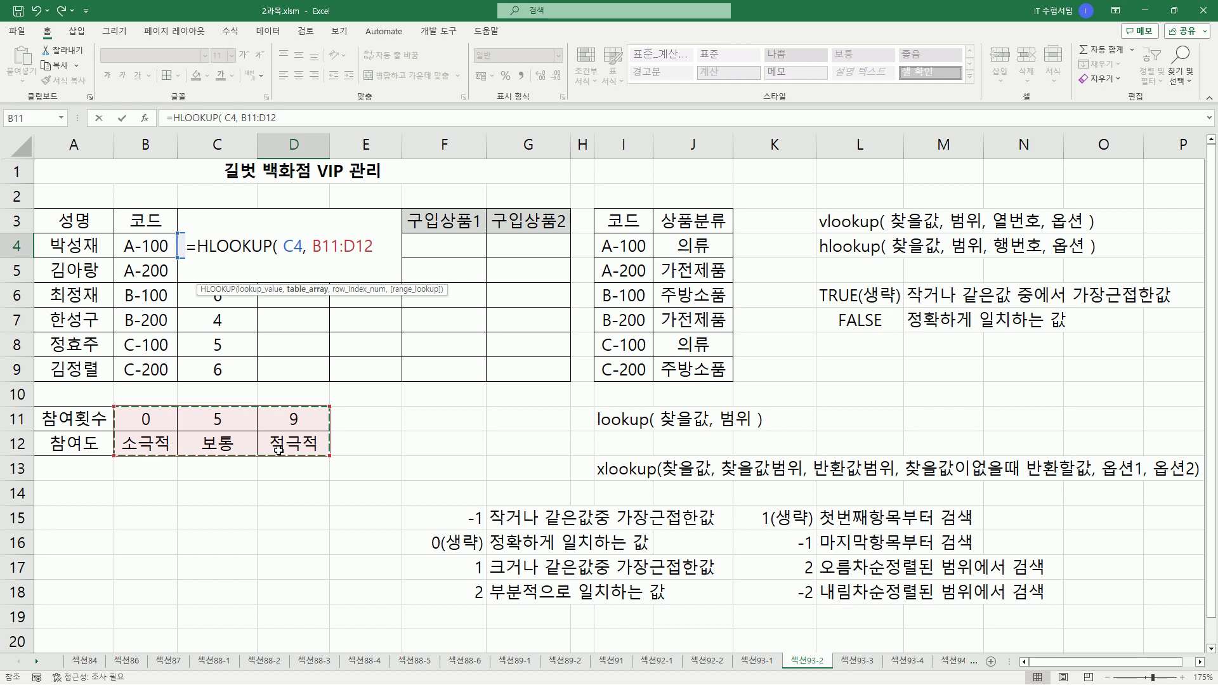
pyautogui.write(', 2')
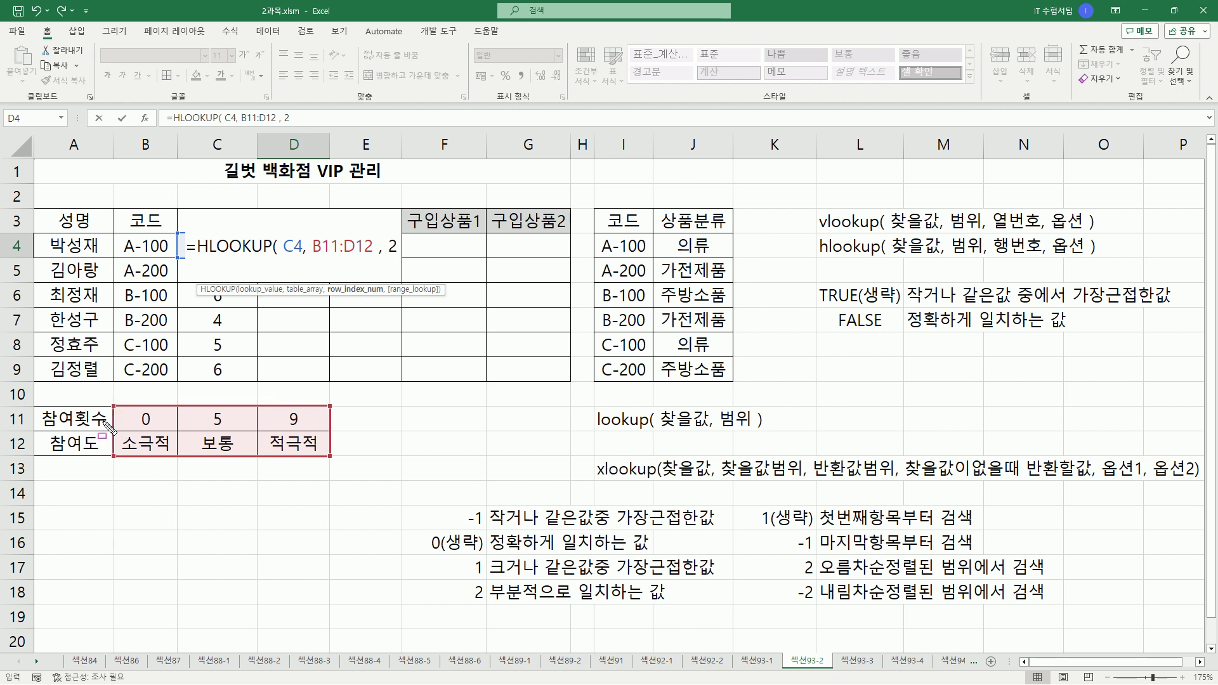
# Step: Complete the D4 HLOOKUP formula after row number 2, omitting the option argument to use the default TRUE
pyautogui.moveTo(100, 418)
pyautogui.mouseDown()
pyautogui.moveTo(189, 462)
pyautogui.moveTo(329, 461)
pyautogui.mouseUp()
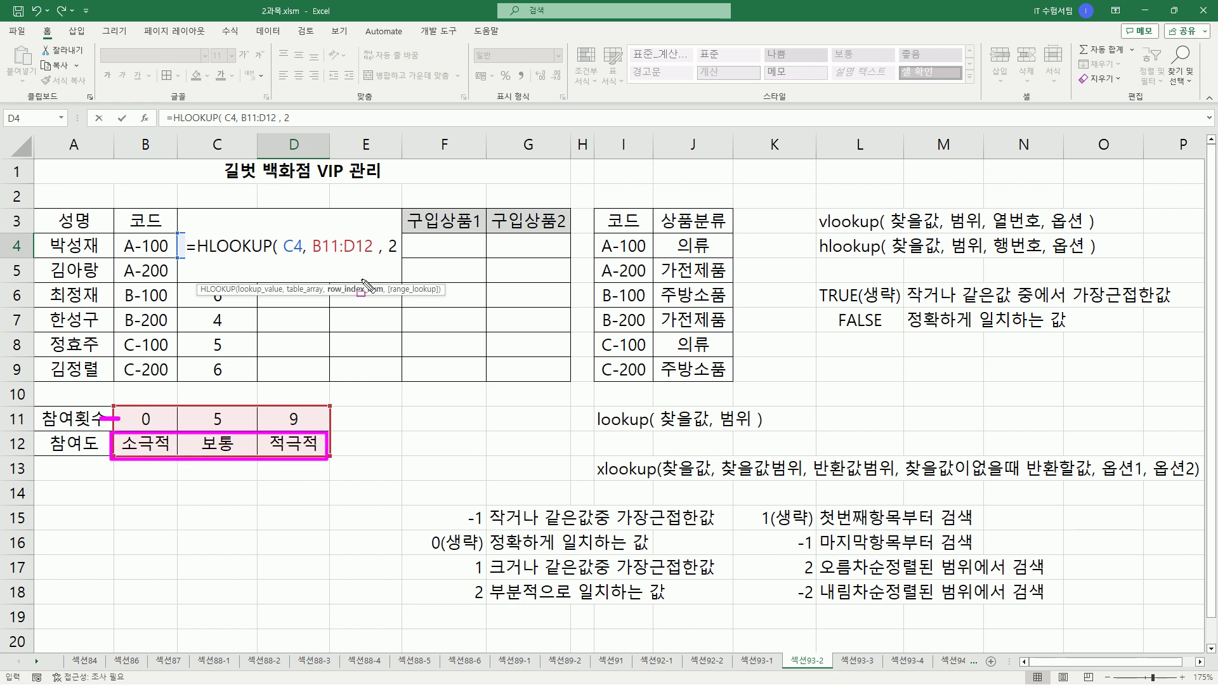
pyautogui.moveTo(385, 249); pyautogui.dragTo(398, 272)
pyautogui.press('Escape')
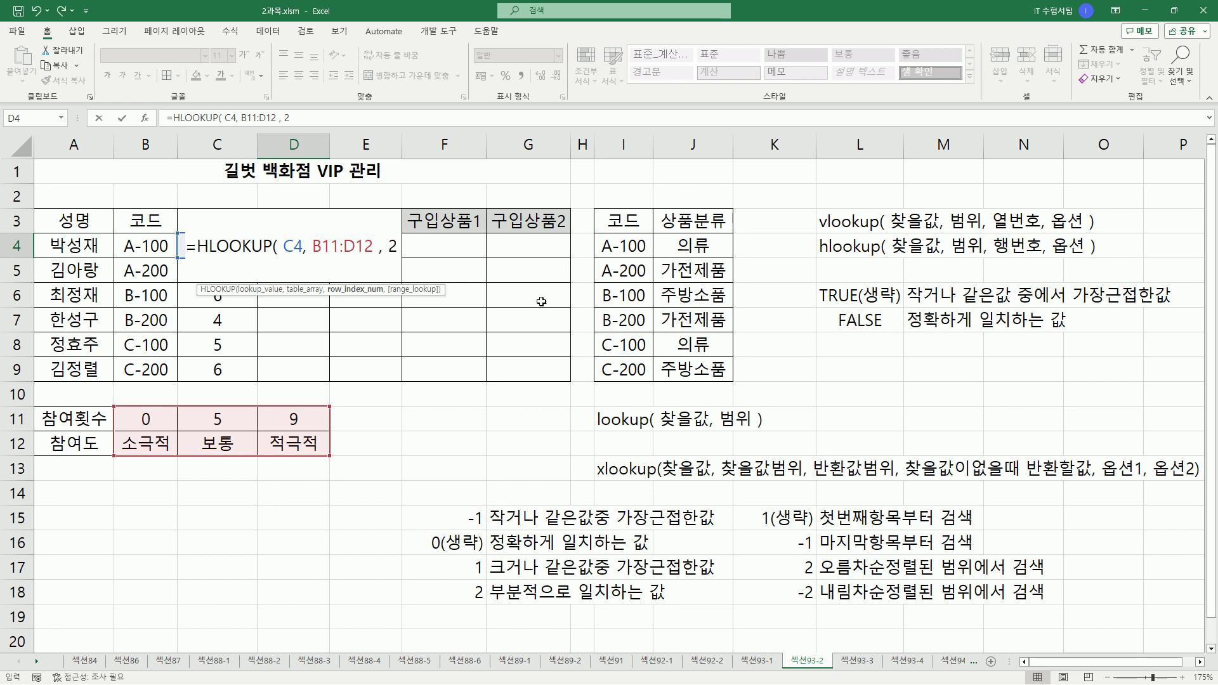
pyautogui.moveTo(820, 309); pyautogui.dragTo(904, 309)
pyautogui.press('Escape')
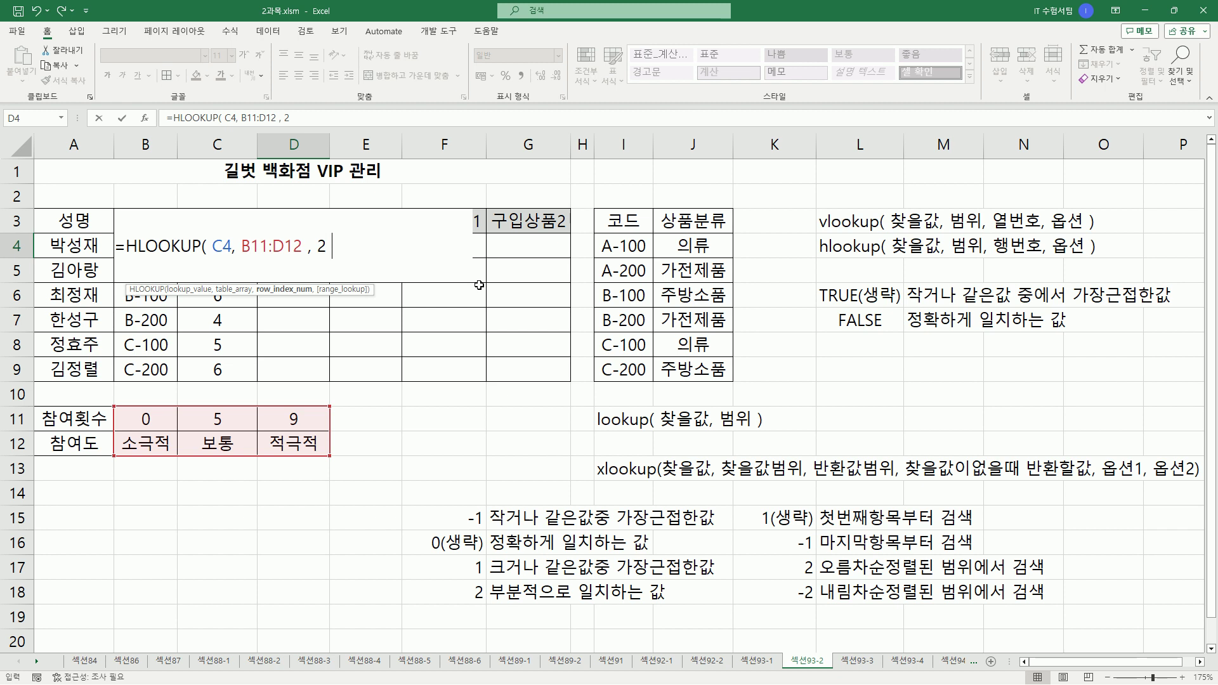
pyautogui.write(')')
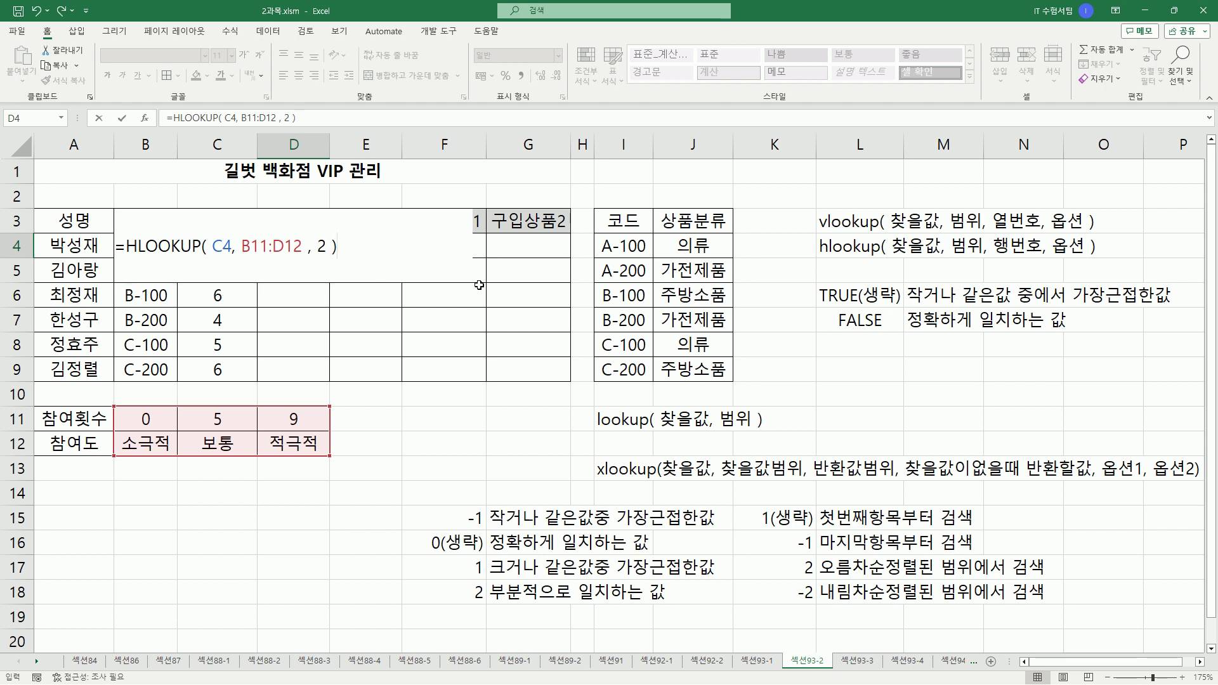
pyautogui.press('Return')
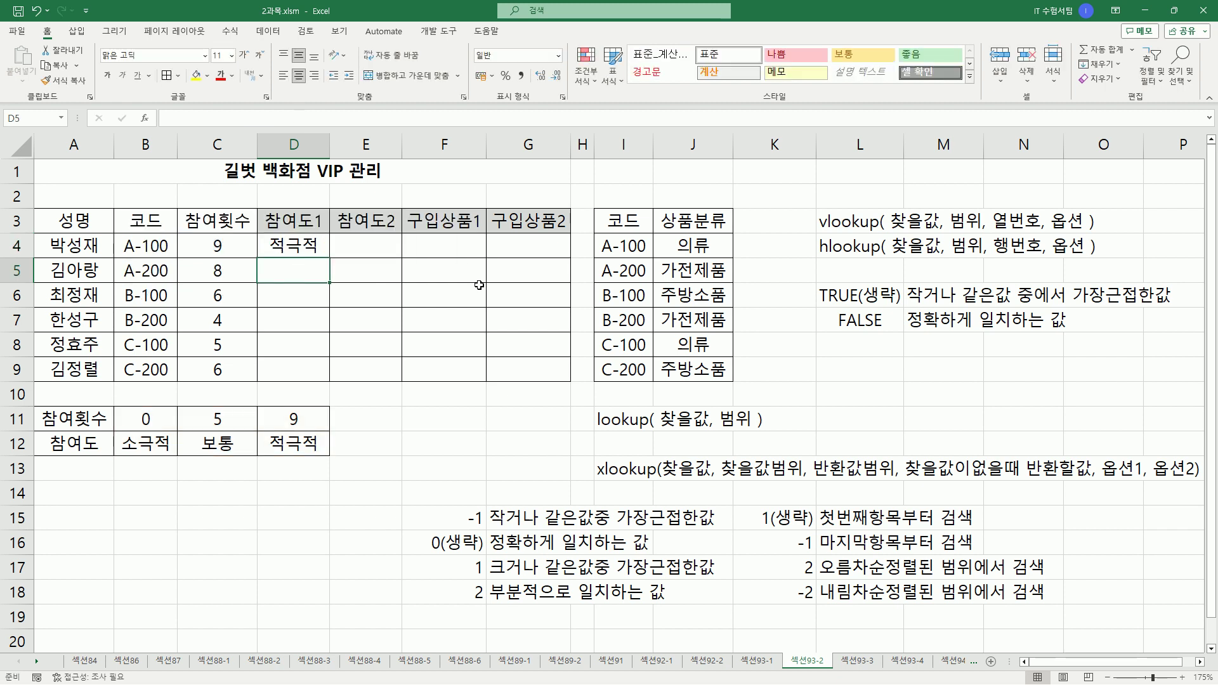
# Step: Compare the D4 result with the participation count in C4 and the lookup table entry in D11:D12
pyautogui.moveTo(202, 233); pyautogui.dragTo(229, 257)
pyautogui.moveTo(265, 409); pyautogui.dragTo(324, 454)
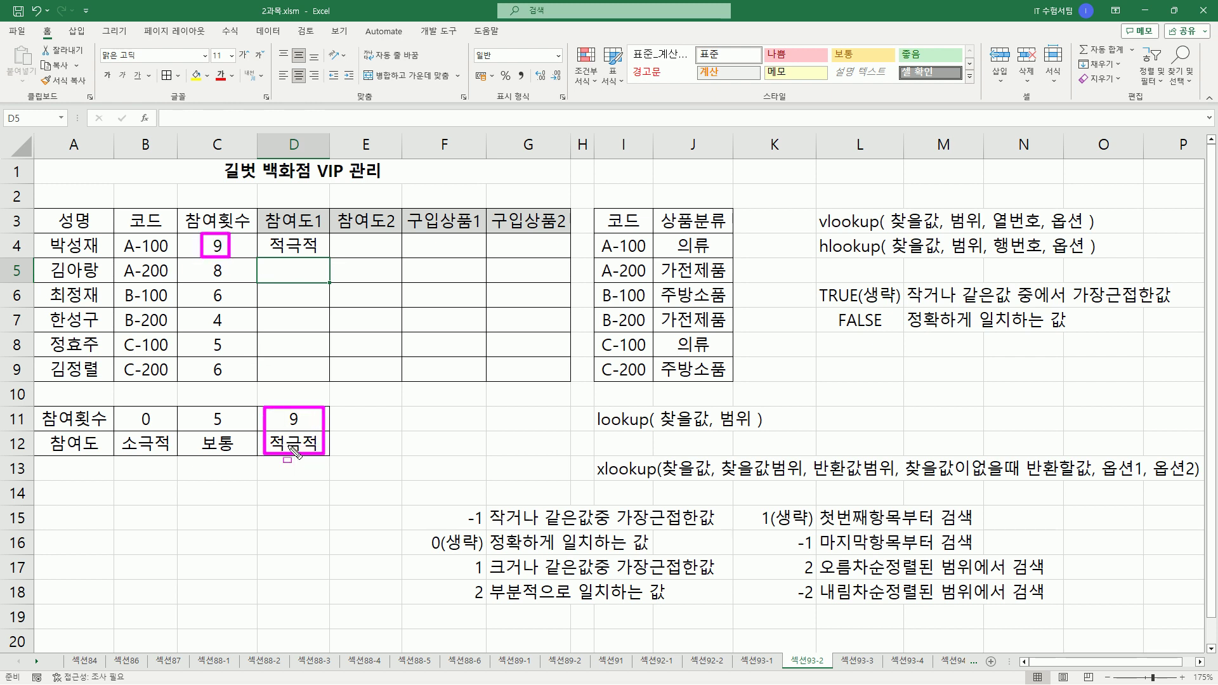
pyautogui.moveTo(267, 253); pyautogui.dragTo(327, 253)
pyautogui.press('Escape')
# Step: Try to copy the D4 formula with its relative table range down to D9, and undo the fill
pyautogui.click(311, 255)
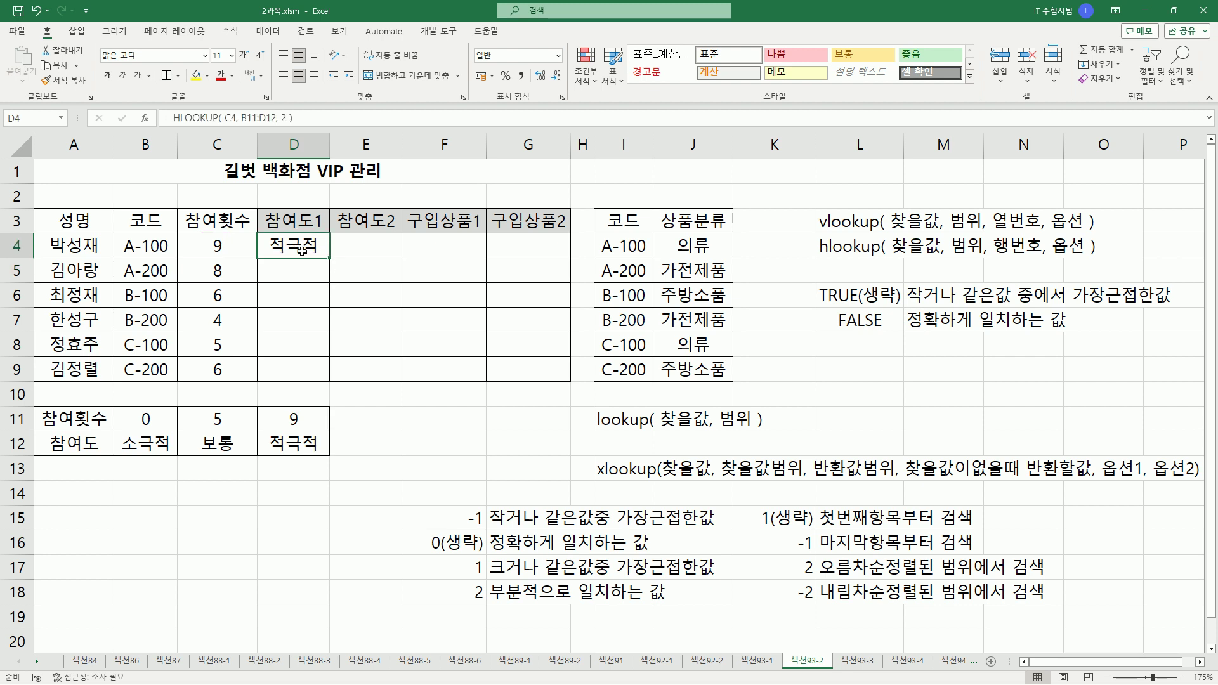
pyautogui.moveTo(323, 252)
pyautogui.mouseDown()
pyautogui.moveTo(335, 263)
pyautogui.moveTo(314, 326)
pyautogui.moveTo(314, 380)
pyautogui.mouseUp()
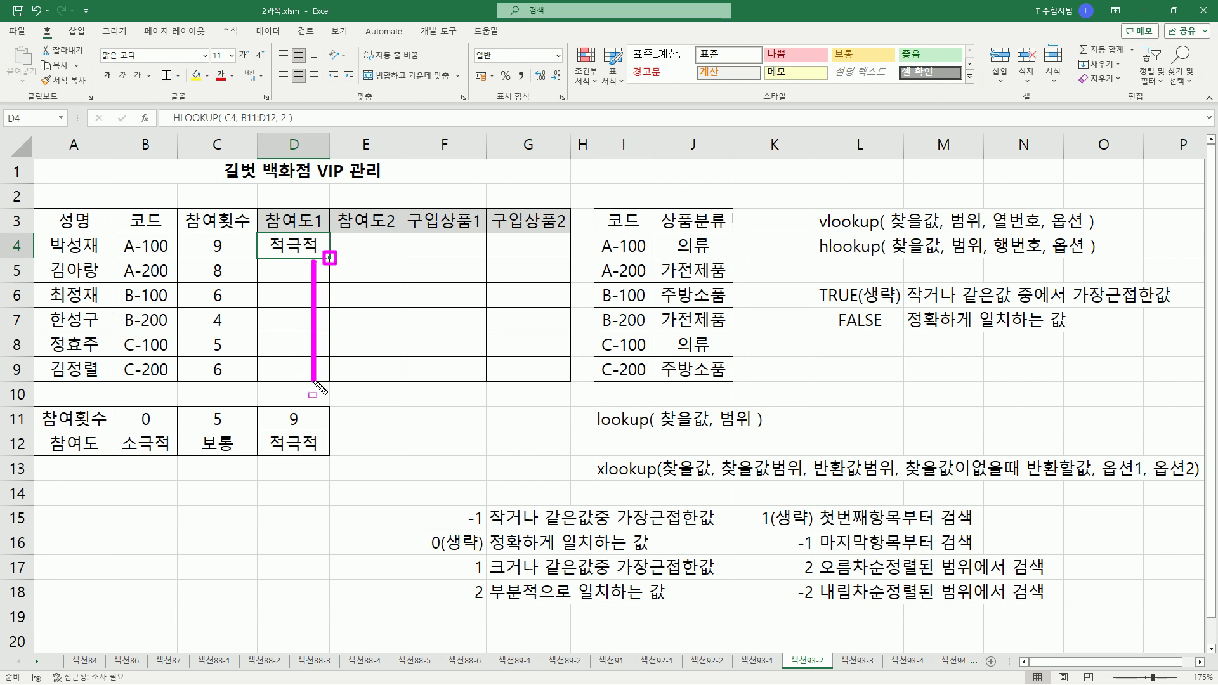
pyautogui.press('Escape')
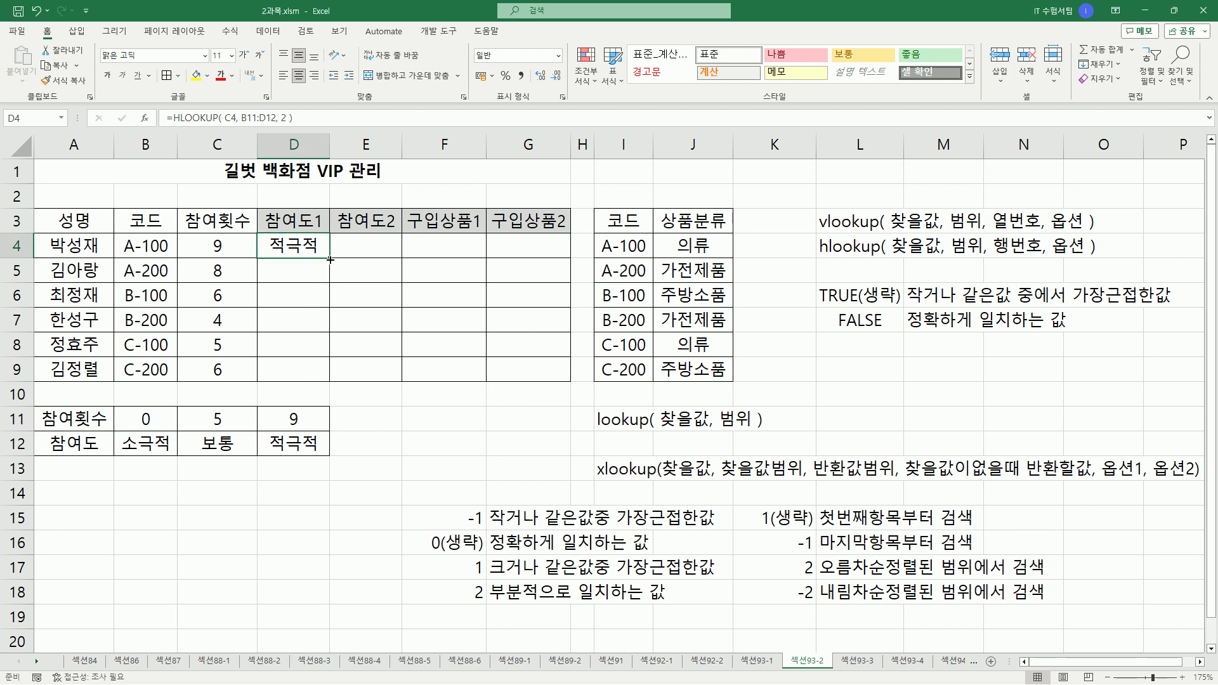
pyautogui.moveTo(330, 260); pyautogui.dragTo(328, 373)
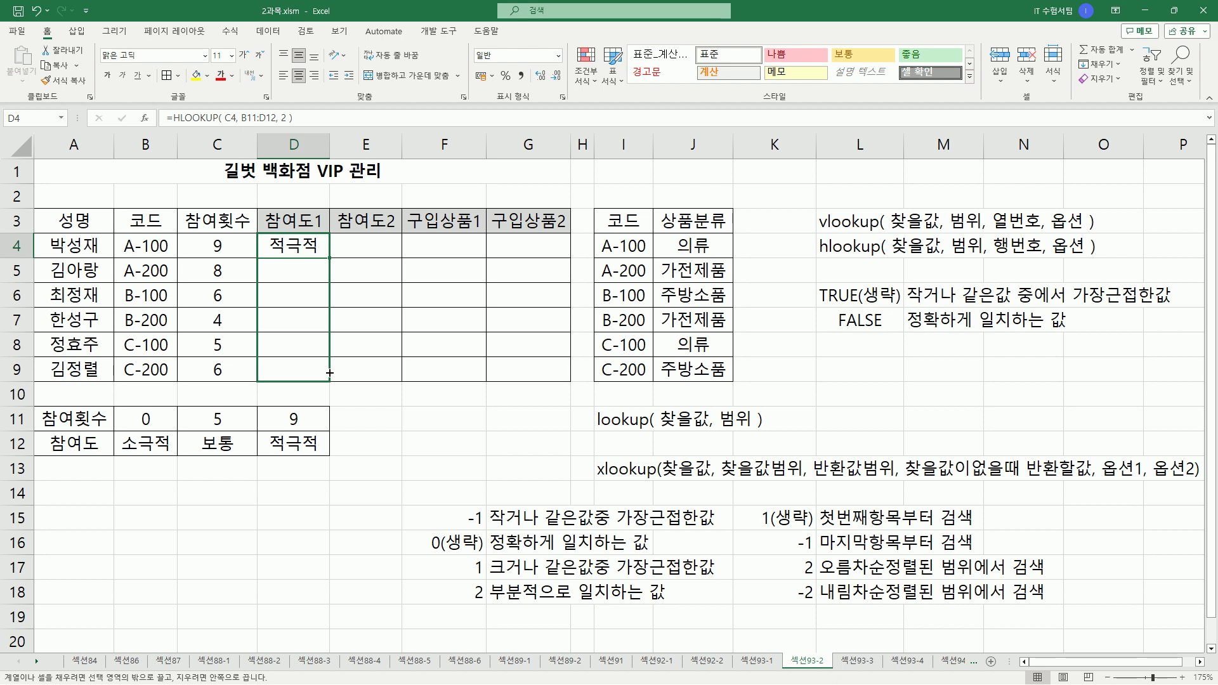
pyautogui.moveTo(330, 373); pyautogui.dragTo(330, 374)
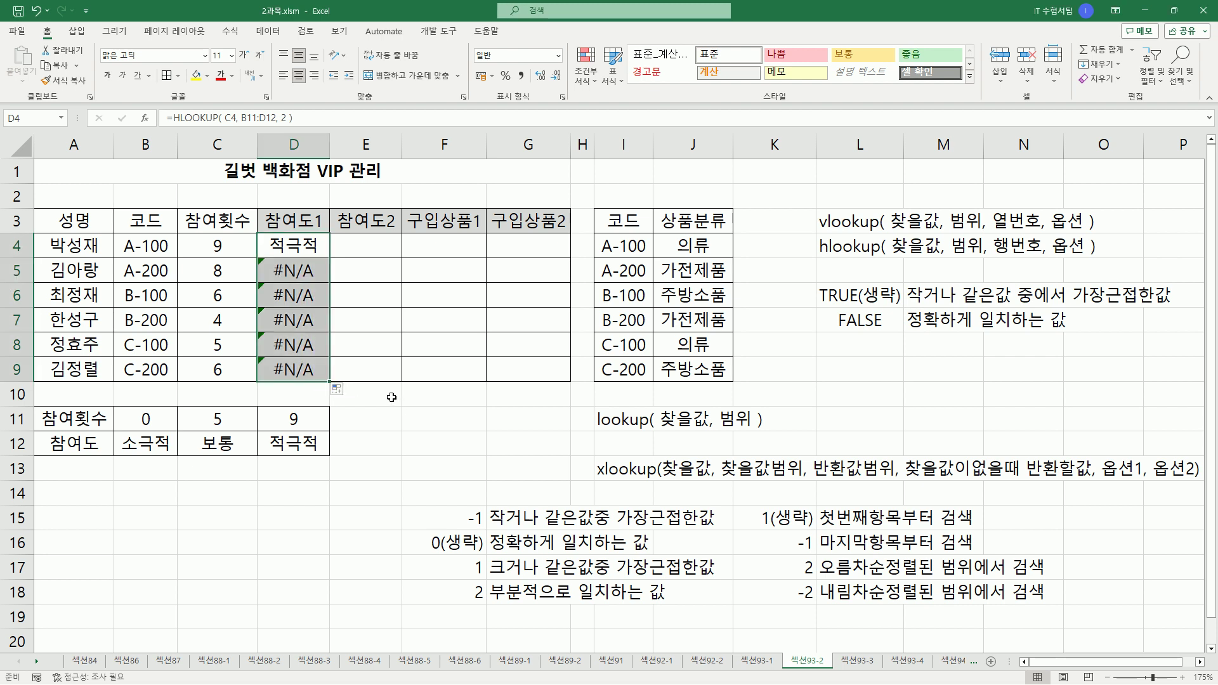
pyautogui.hotkey('ctrl', 'z')
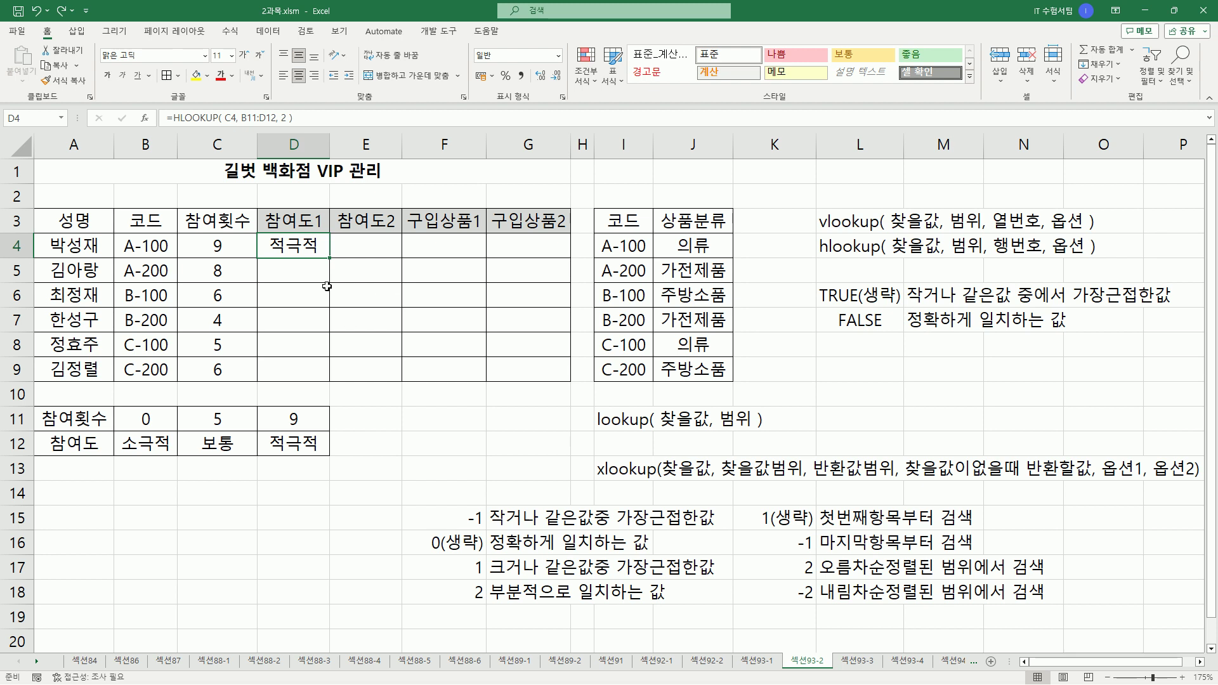
# Step: Examine how the lookup value has to move from C4 to C9 for each 참여도1 cell in D4:D9
pyautogui.moveTo(266, 234); pyautogui.dragTo(324, 257)
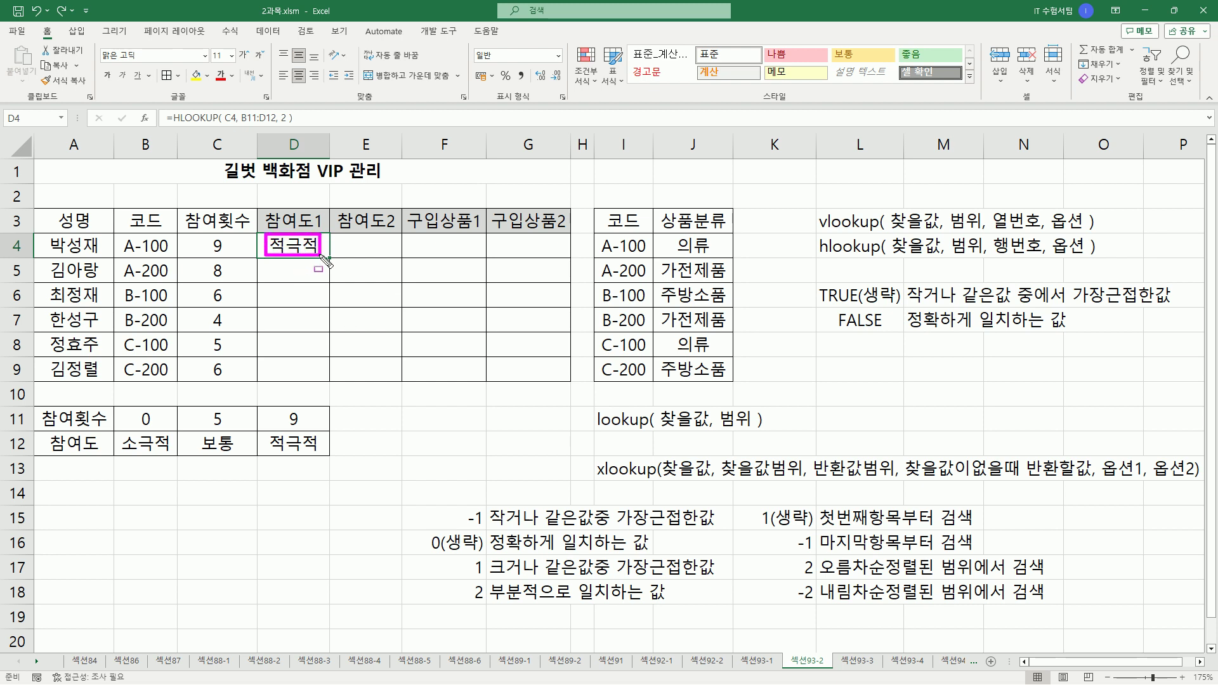
pyautogui.moveTo(892, 254); pyautogui.dragTo(937, 252)
pyautogui.moveTo(204, 234)
pyautogui.mouseDown()
pyautogui.moveTo(227, 256)
pyautogui.moveTo(313, 279)
pyautogui.mouseUp()
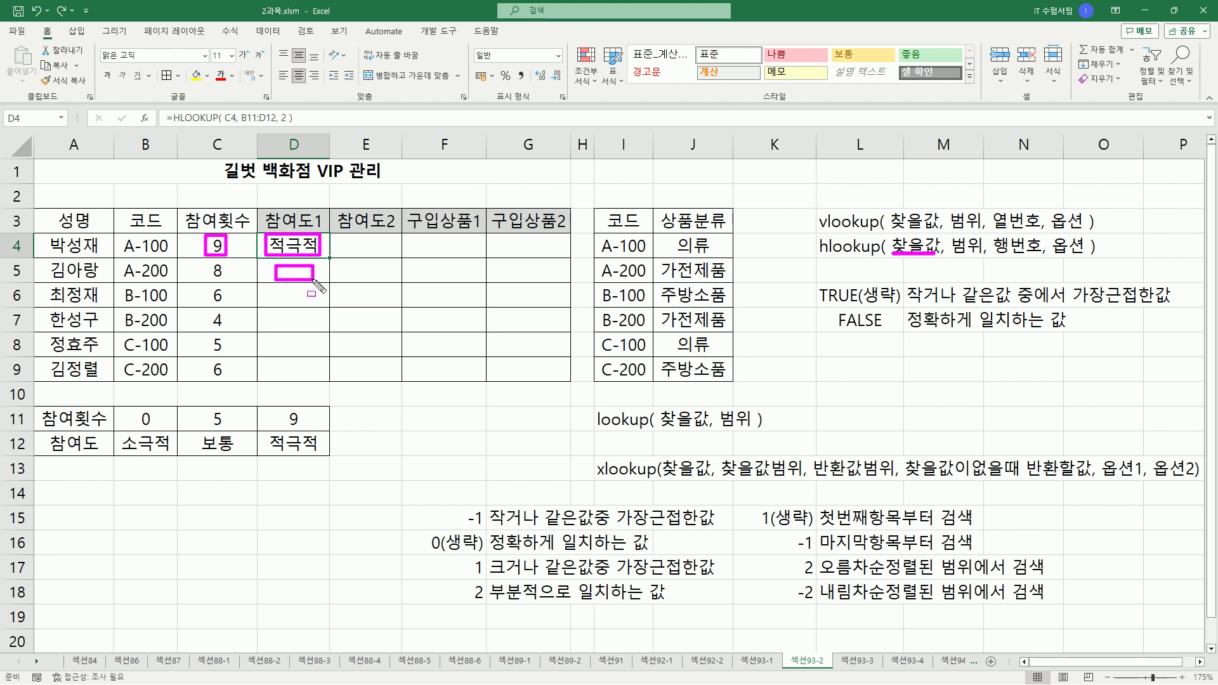
pyautogui.moveTo(206, 260)
pyautogui.mouseDown()
pyautogui.moveTo(228, 282)
pyautogui.moveTo(316, 303)
pyautogui.mouseUp()
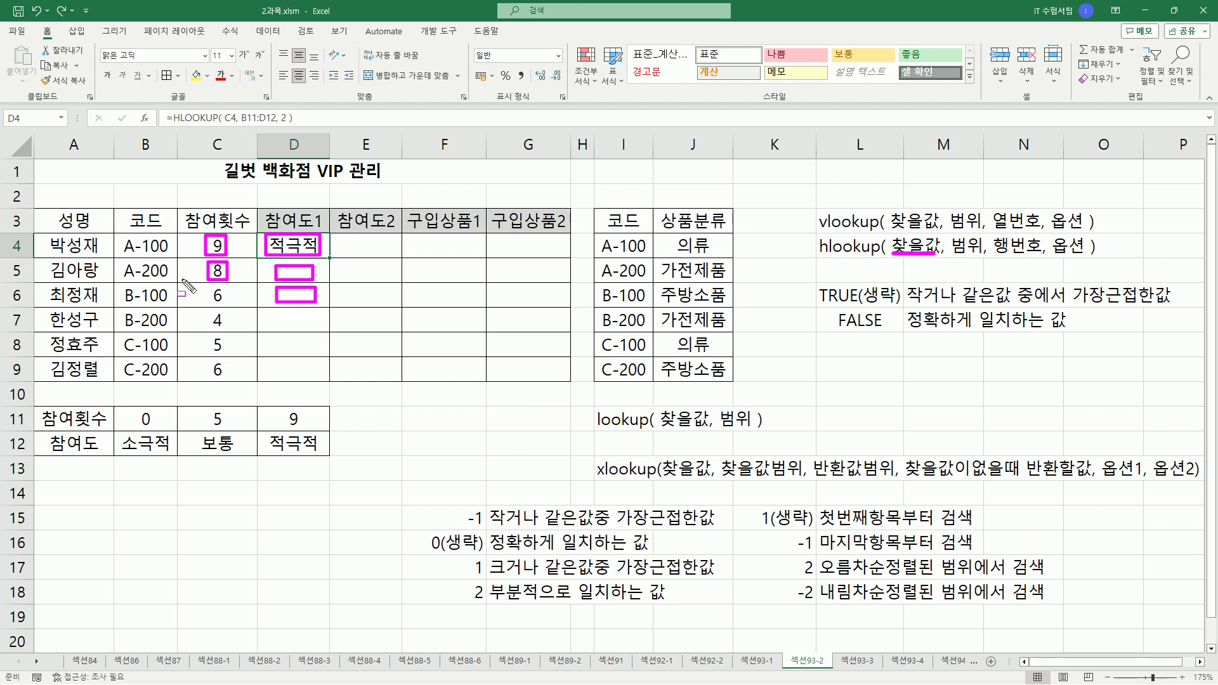
pyautogui.moveTo(205, 286)
pyautogui.mouseDown()
pyautogui.moveTo(229, 305)
pyautogui.moveTo(318, 327)
pyautogui.mouseUp()
pyautogui.moveTo(209, 309)
pyautogui.mouseDown()
pyautogui.moveTo(224, 330)
pyautogui.moveTo(318, 353)
pyautogui.mouseUp()
pyautogui.moveTo(208, 337); pyautogui.dragTo(304, 373)
pyautogui.moveTo(209, 360); pyautogui.dragTo(225, 380)
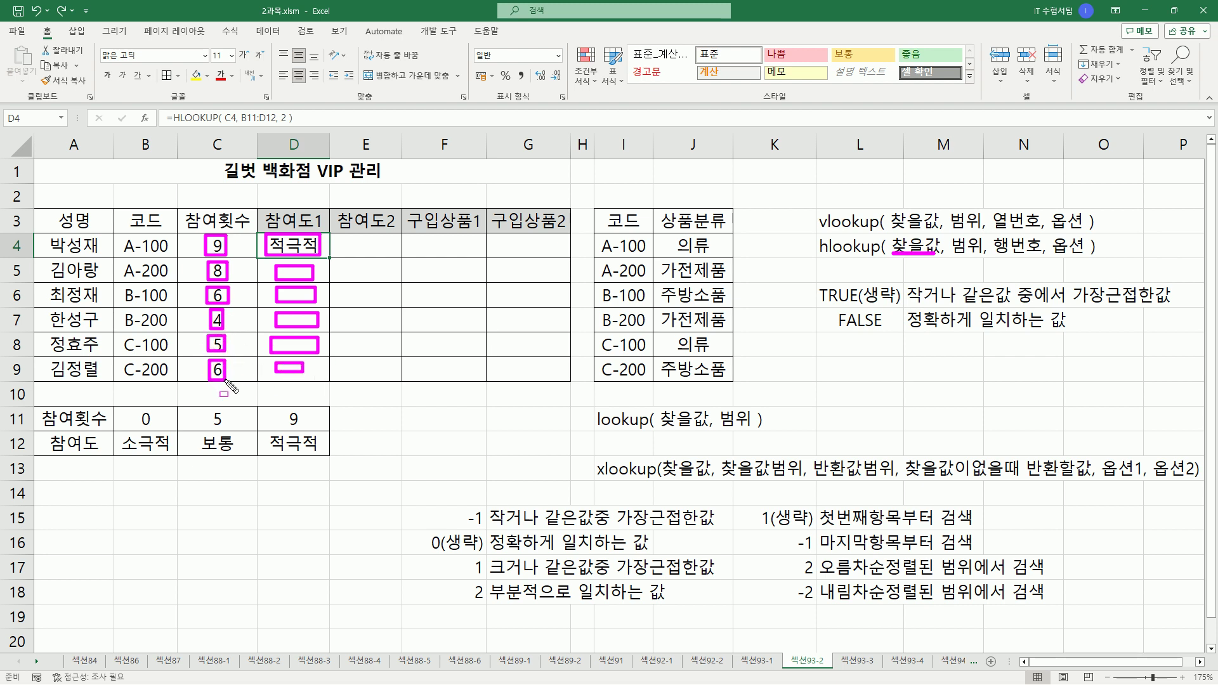
pyautogui.moveTo(919, 229)
pyautogui.mouseDown()
pyautogui.moveTo(891, 244)
pyautogui.moveTo(938, 268)
pyautogui.moveTo(934, 229)
pyautogui.mouseUp()
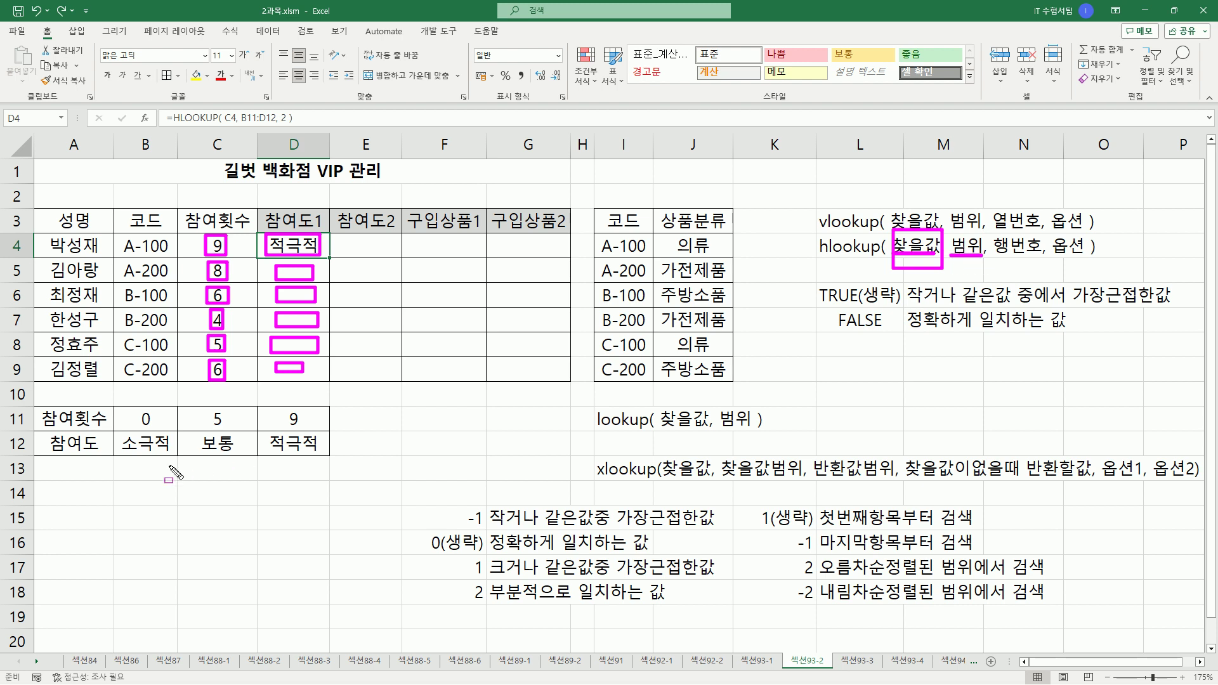
pyautogui.press('Escape')
# Step: Examine how every 참여도1 cell in D4:D9 has to use the same lookup range B11:D12
pyautogui.moveTo(115, 405)
pyautogui.mouseDown()
pyautogui.moveTo(282, 460)
pyautogui.moveTo(325, 456)
pyautogui.mouseUp()
pyautogui.moveTo(265, 236); pyautogui.dragTo(324, 252)
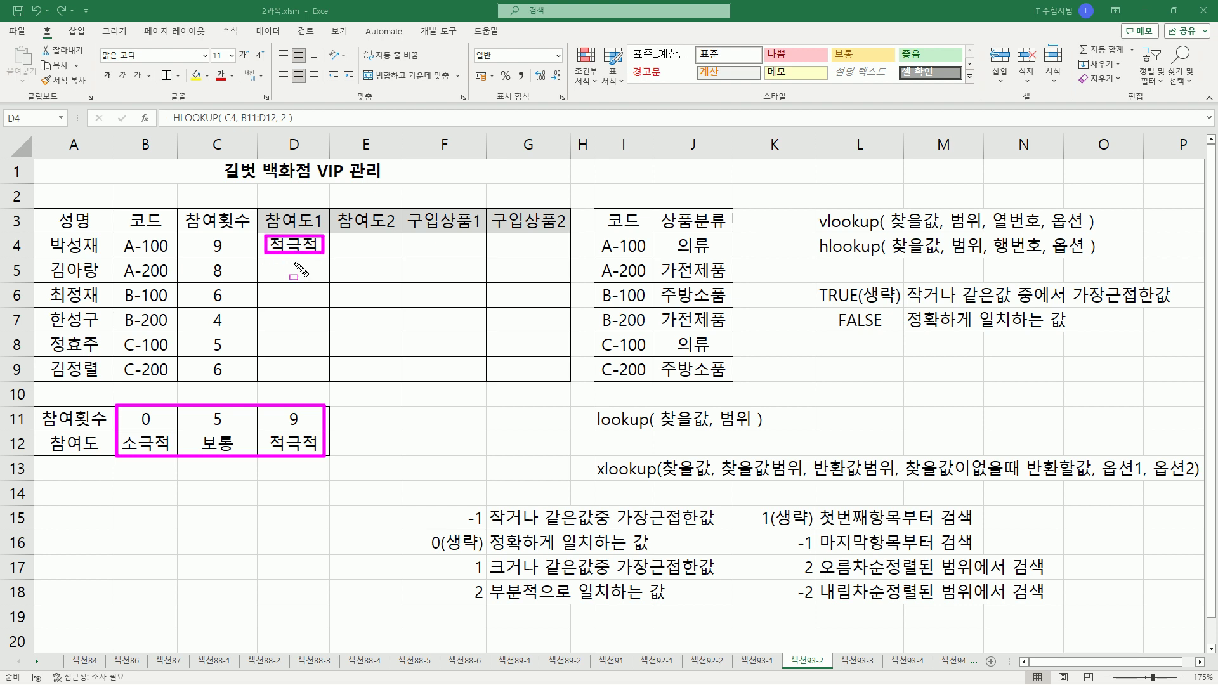
pyautogui.moveTo(119, 409)
pyautogui.mouseDown()
pyautogui.moveTo(317, 454)
pyautogui.moveTo(321, 438)
pyautogui.mouseUp()
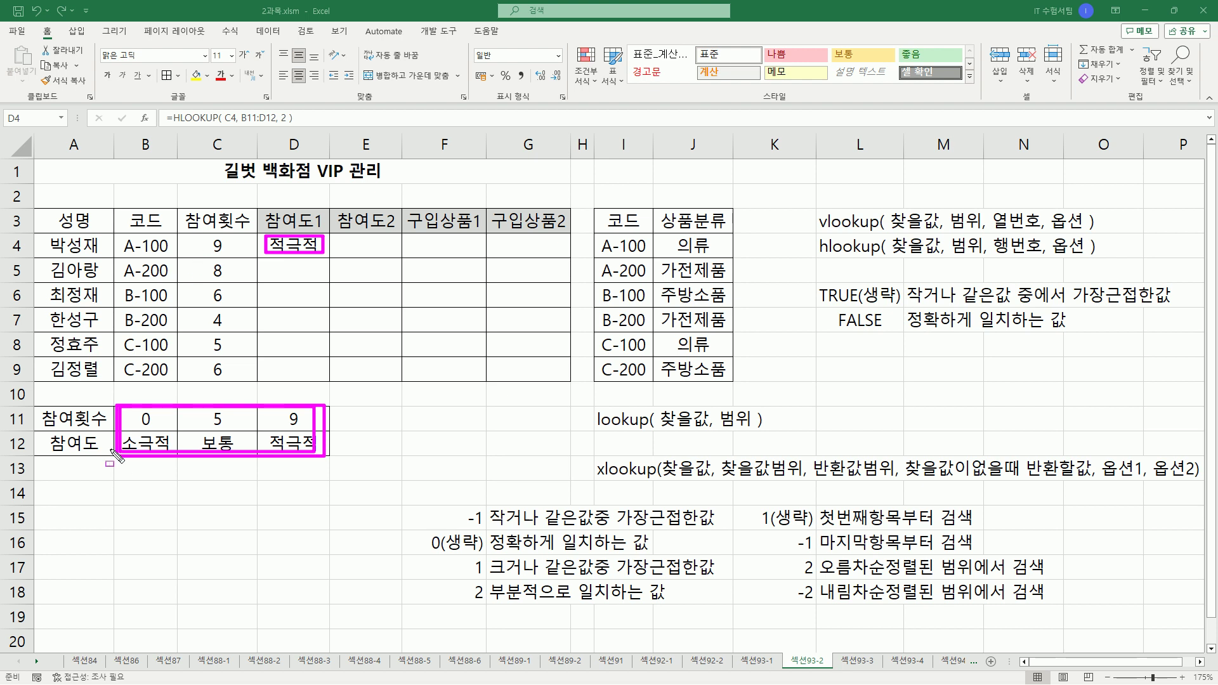
pyautogui.moveTo(270, 262)
pyautogui.mouseDown()
pyautogui.moveTo(272, 277)
pyautogui.moveTo(316, 277)
pyautogui.mouseUp()
pyautogui.moveTo(119, 411); pyautogui.dragTo(315, 454)
pyautogui.moveTo(269, 289)
pyautogui.mouseDown()
pyautogui.moveTo(297, 298)
pyautogui.moveTo(271, 289)
pyautogui.moveTo(301, 328)
pyautogui.moveTo(261, 343)
pyautogui.moveTo(279, 347)
pyautogui.mouseUp()
pyautogui.moveTo(266, 361)
pyautogui.mouseDown()
pyautogui.moveTo(279, 375)
pyautogui.moveTo(303, 363)
pyautogui.mouseUp()
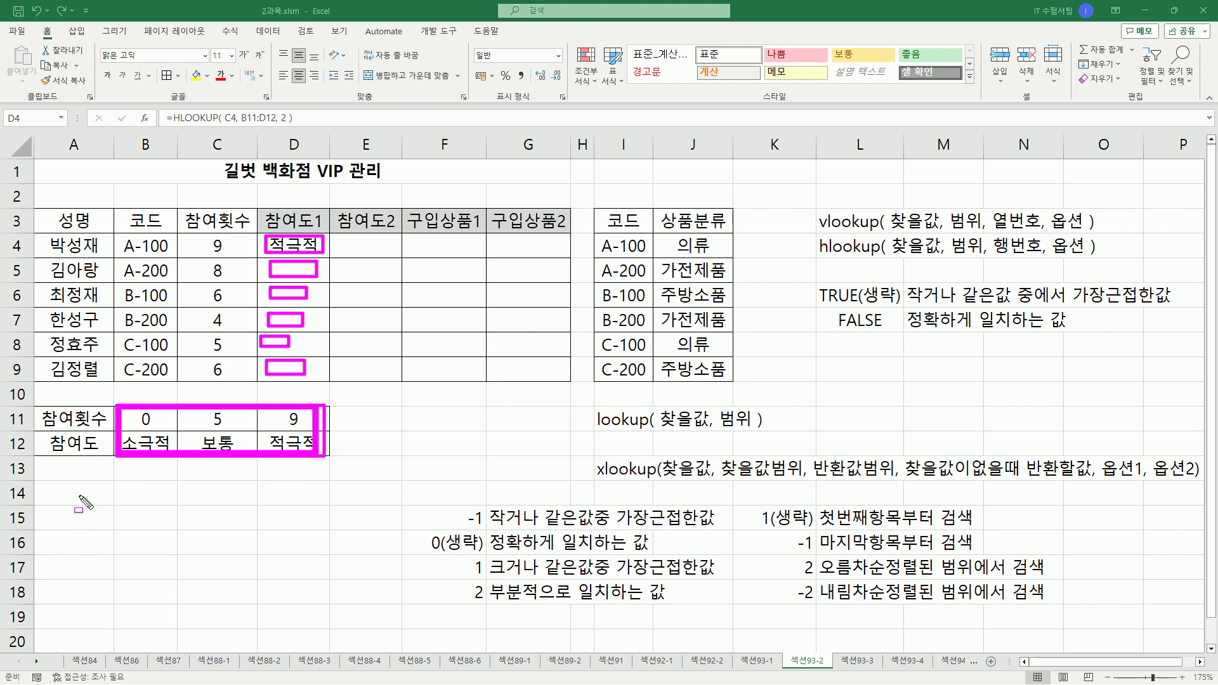
pyautogui.moveTo(953, 230)
pyautogui.mouseDown()
pyautogui.moveTo(953, 256)
pyautogui.moveTo(964, 228)
pyautogui.mouseUp()
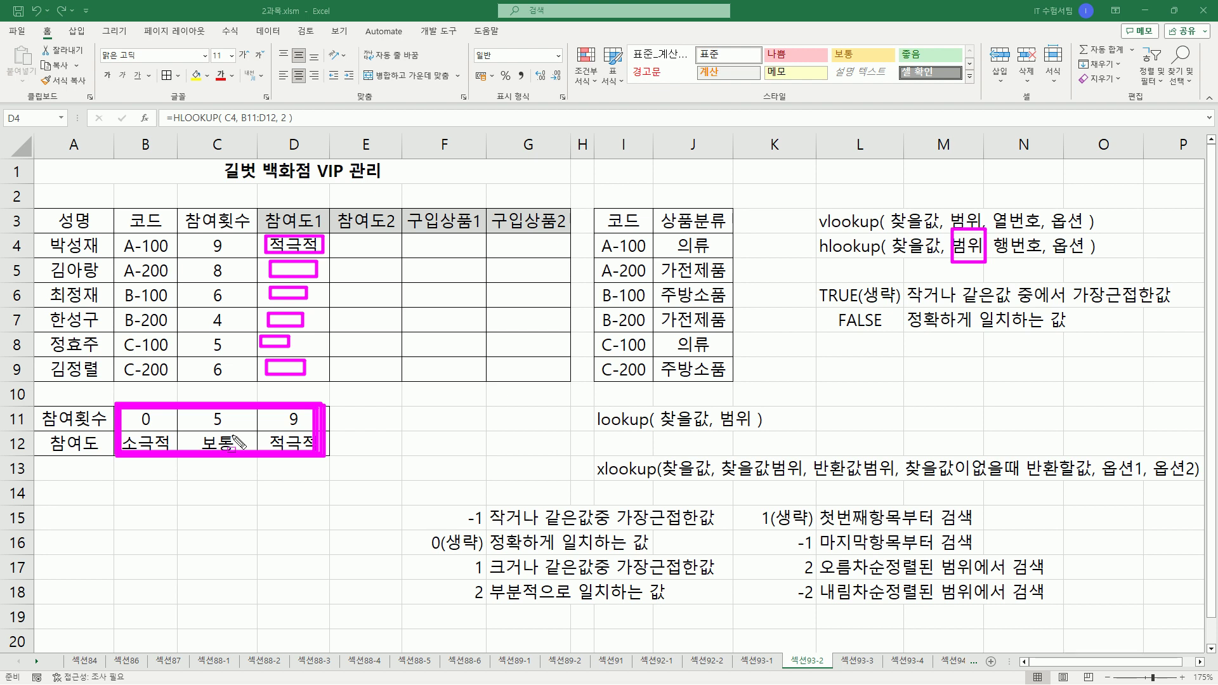
pyautogui.press('Escape')
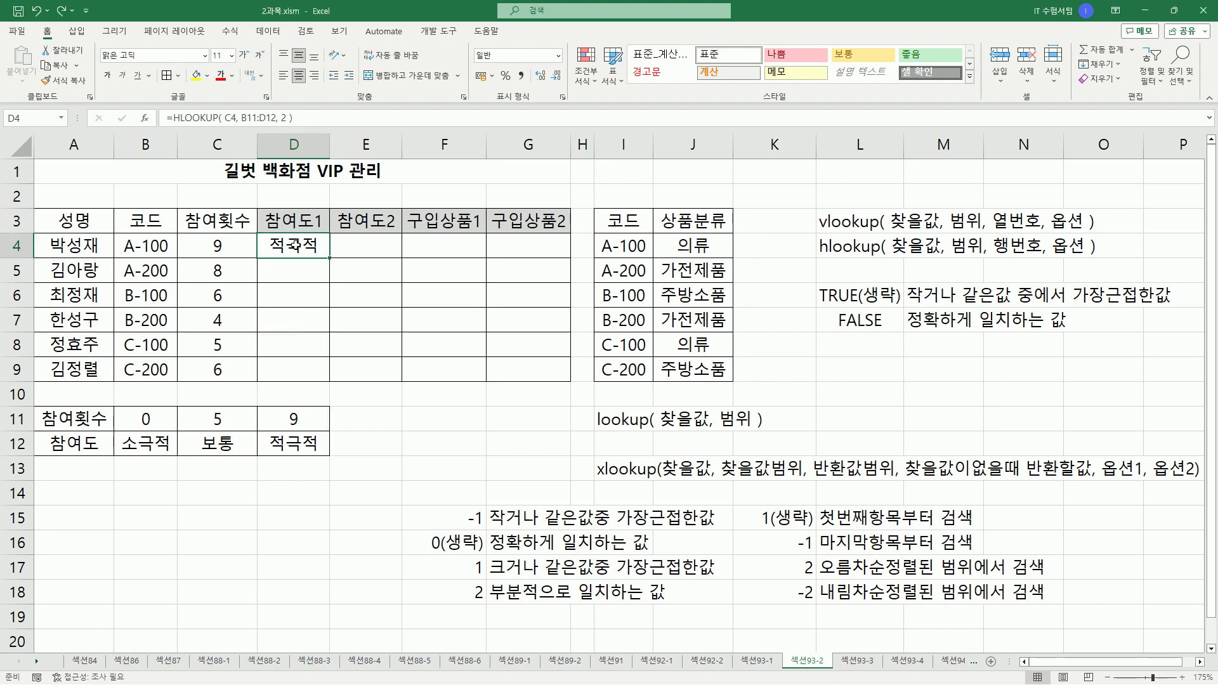
# Step: Make the table range in the D4 formula absolute as $B$11:$D$12 and fill the formula down to D9
pyautogui.doubleClick(294, 245)
pyautogui.moveTo(305, 246); pyautogui.dragTo(366, 247)
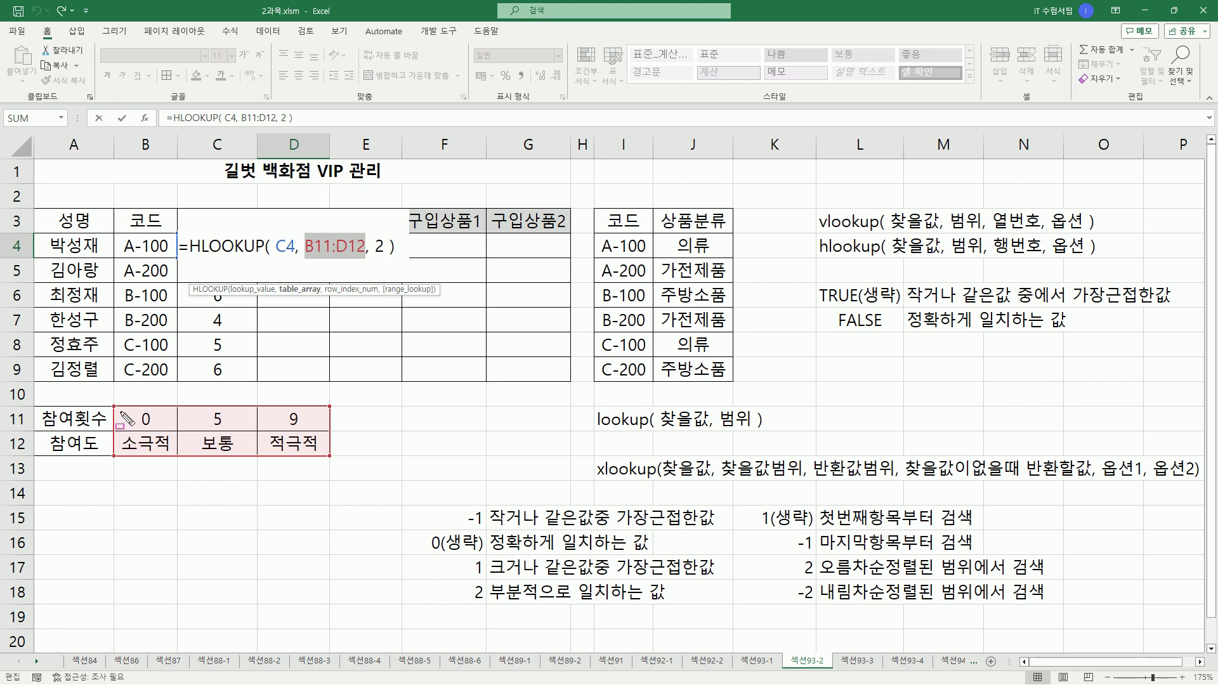
pyautogui.moveTo(118, 407)
pyautogui.mouseDown()
pyautogui.moveTo(241, 451)
pyautogui.moveTo(327, 457)
pyautogui.mouseUp()
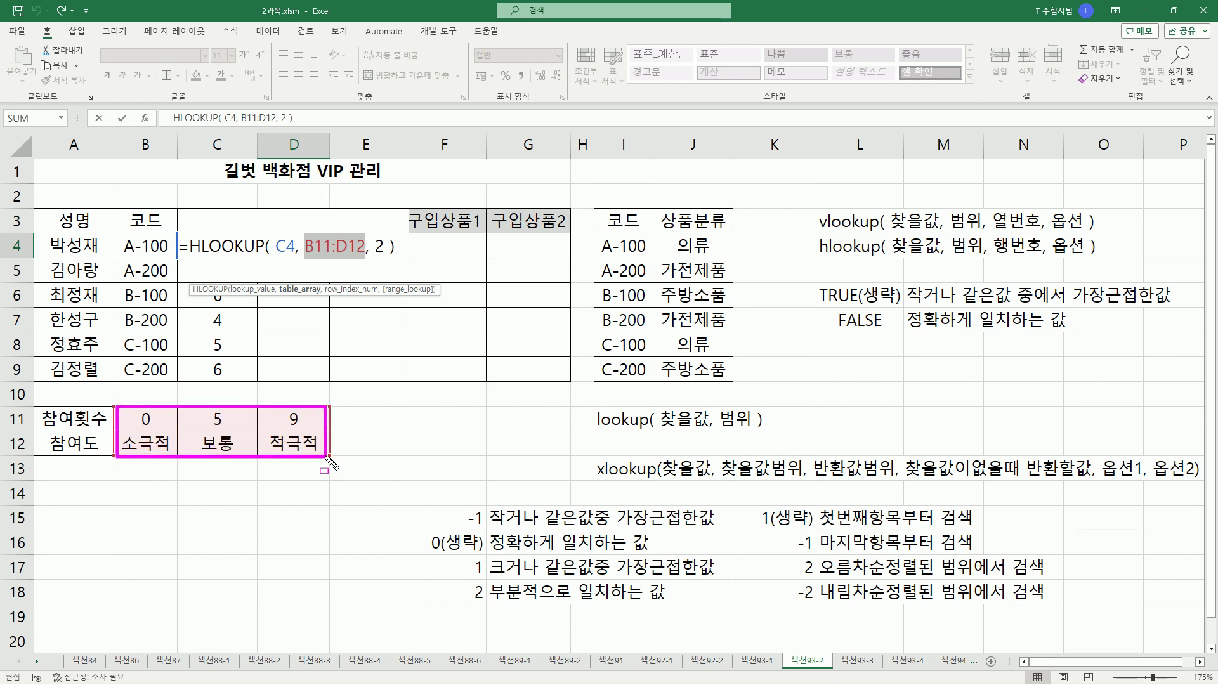
pyautogui.press('Escape')
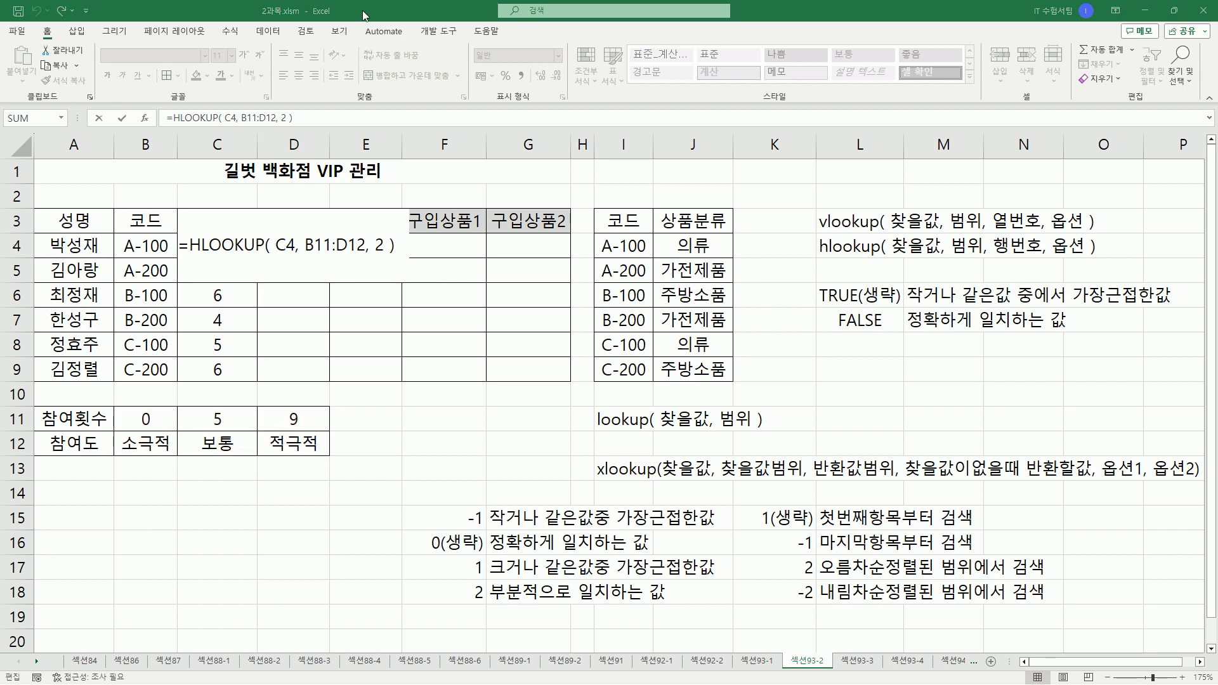
pyautogui.press('F4')
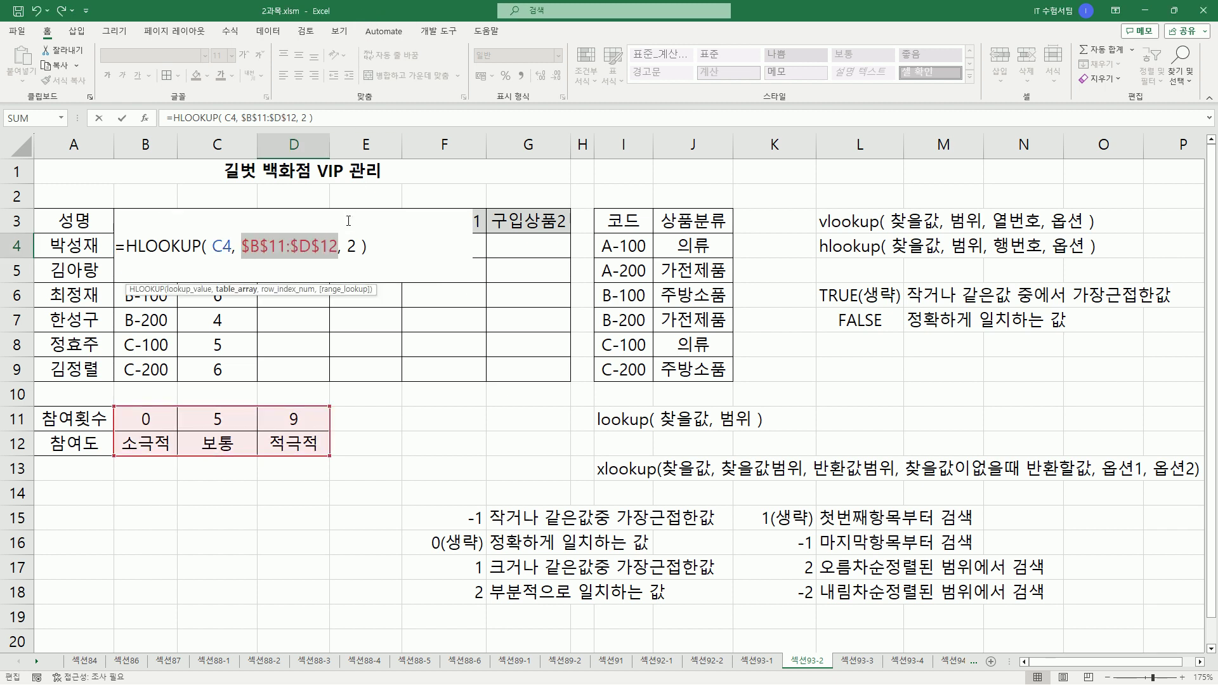
pyautogui.press('Return')
pyautogui.click(305, 248)
pyautogui.moveTo(329, 260); pyautogui.dragTo(319, 383)
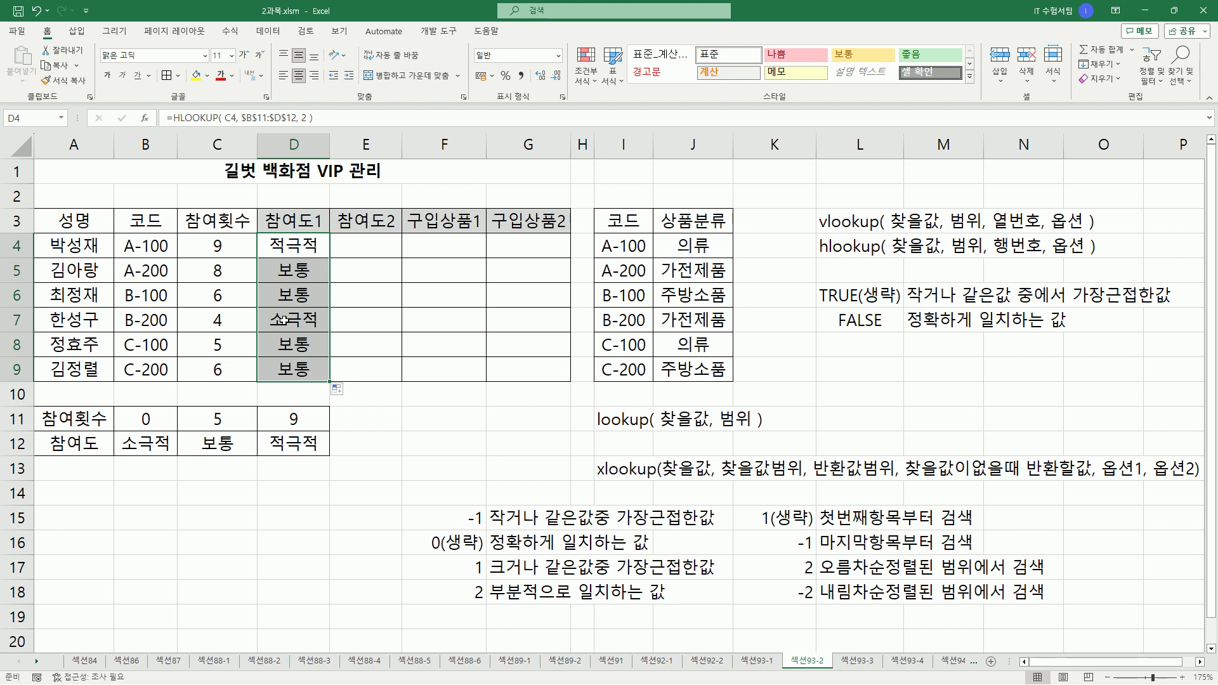
# Step: Start a LOOKUP formula in E4 with C4 as the lookup value and B11:D12 as the array
pyautogui.click(352, 252)
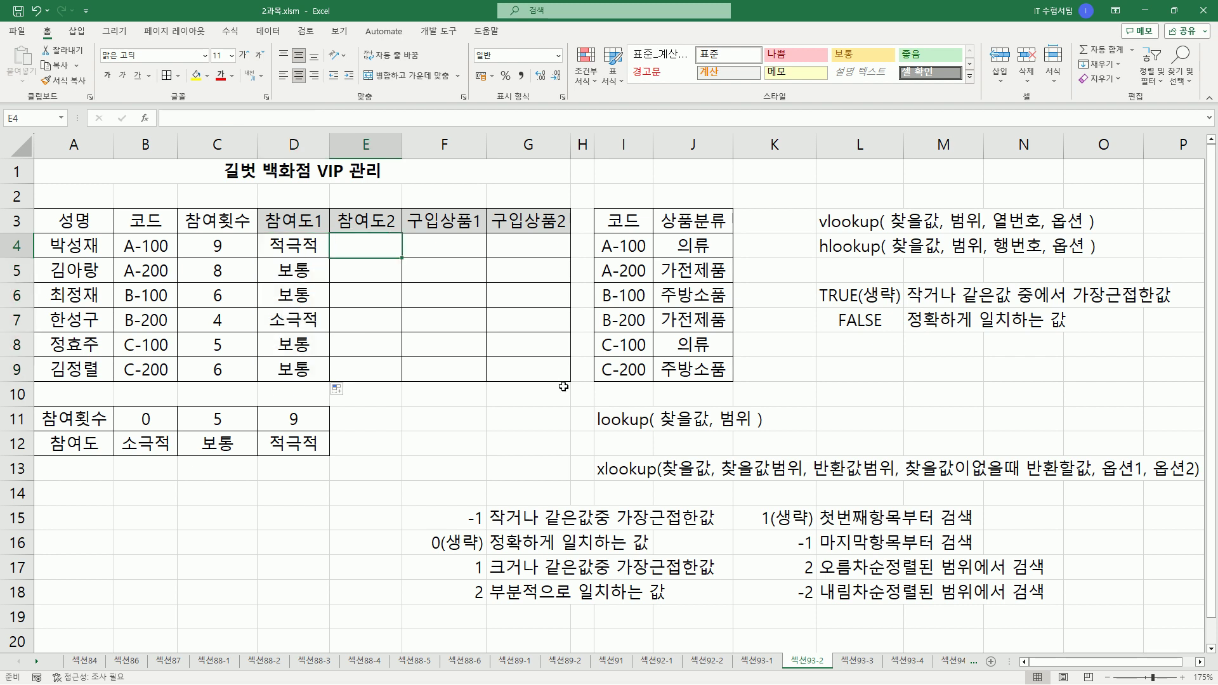
pyautogui.moveTo(589, 406); pyautogui.dragTo(776, 435)
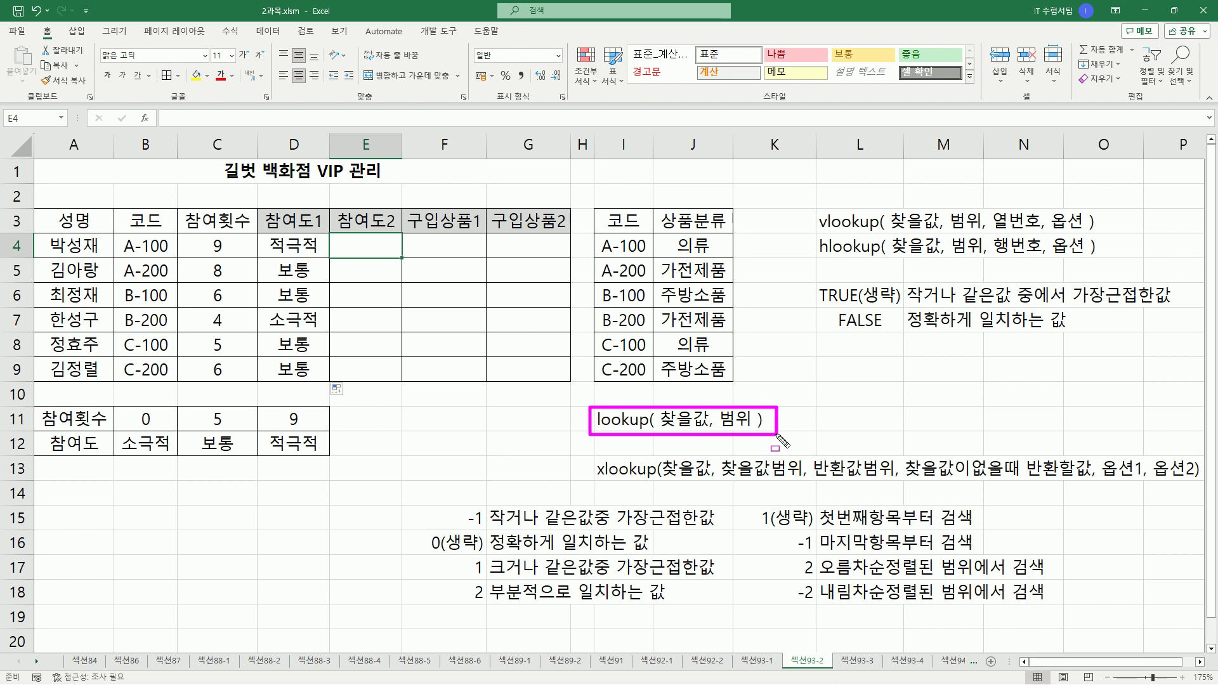
pyautogui.press('Escape')
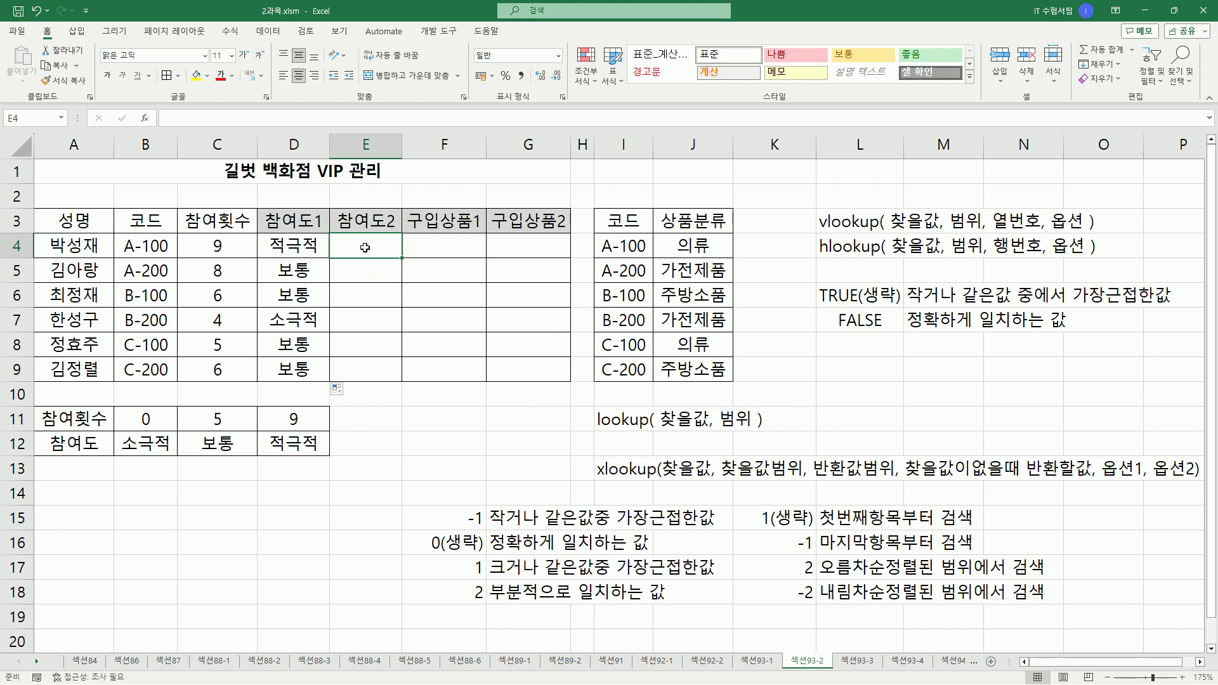
pyautogui.write('=loo')
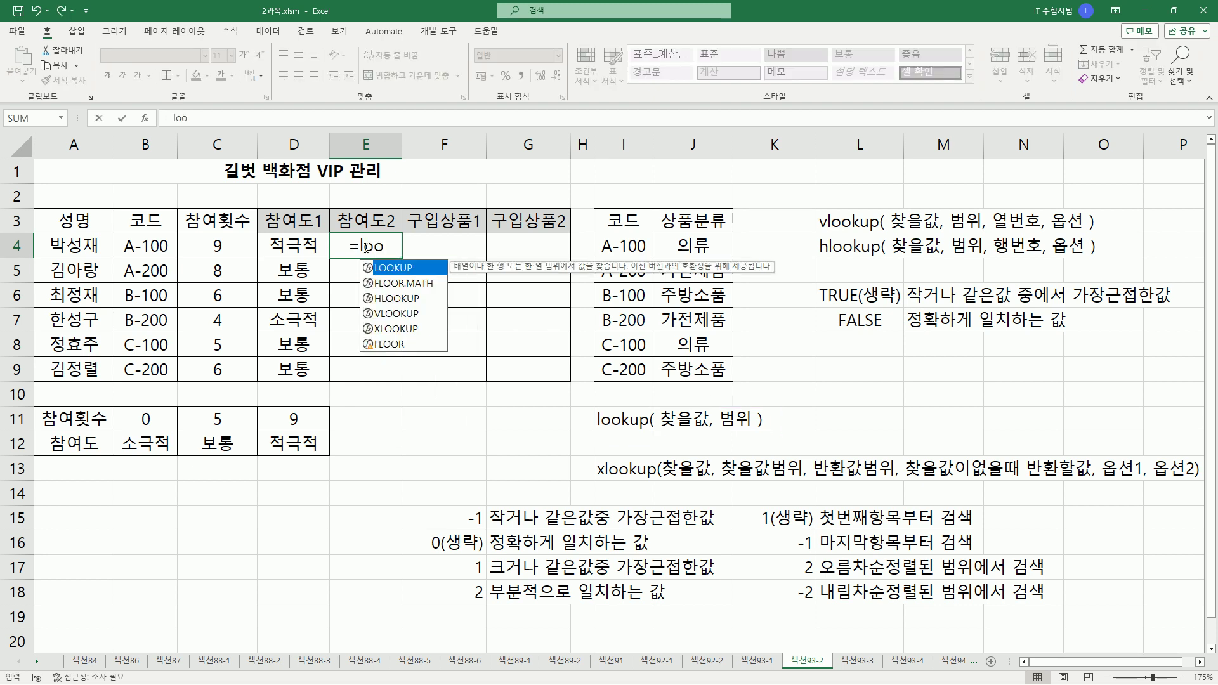
pyautogui.press('Tab')
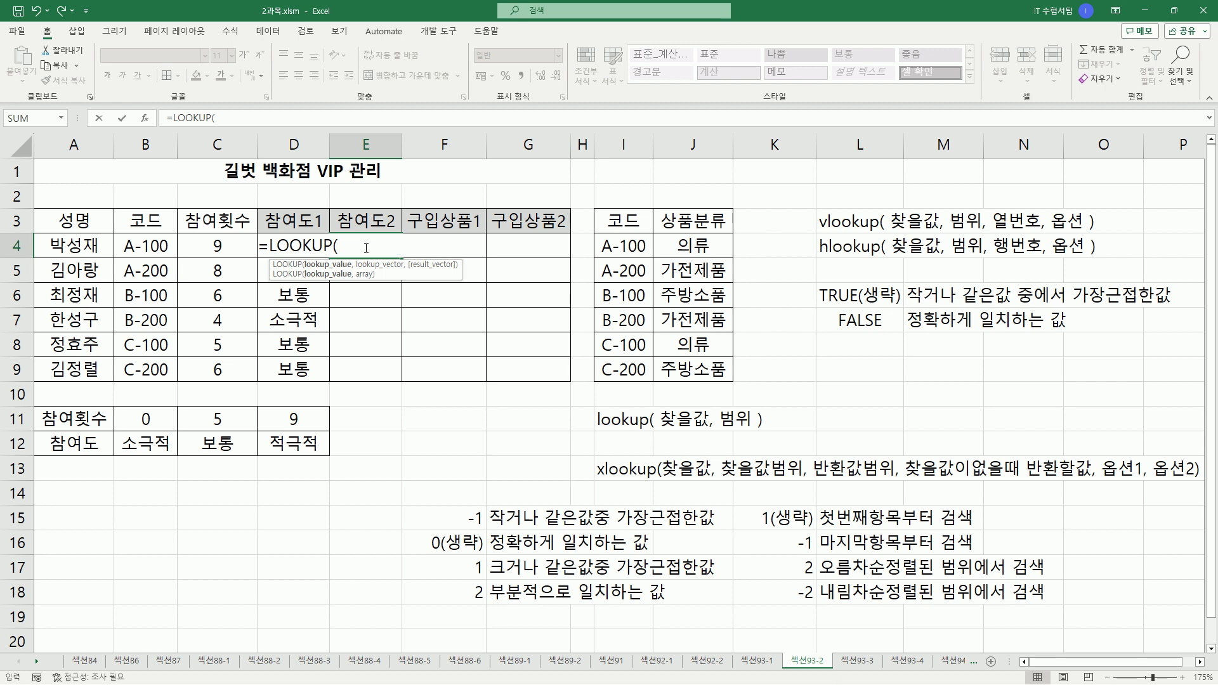
pyautogui.click(217, 248)
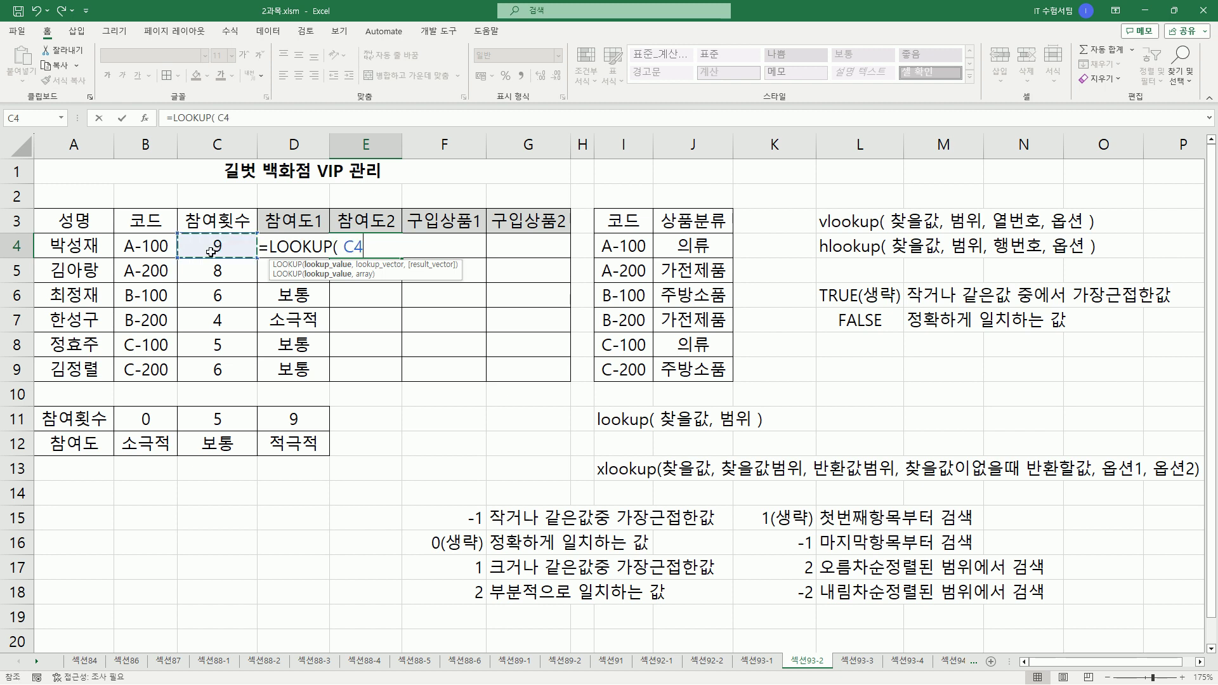
pyautogui.write(',')
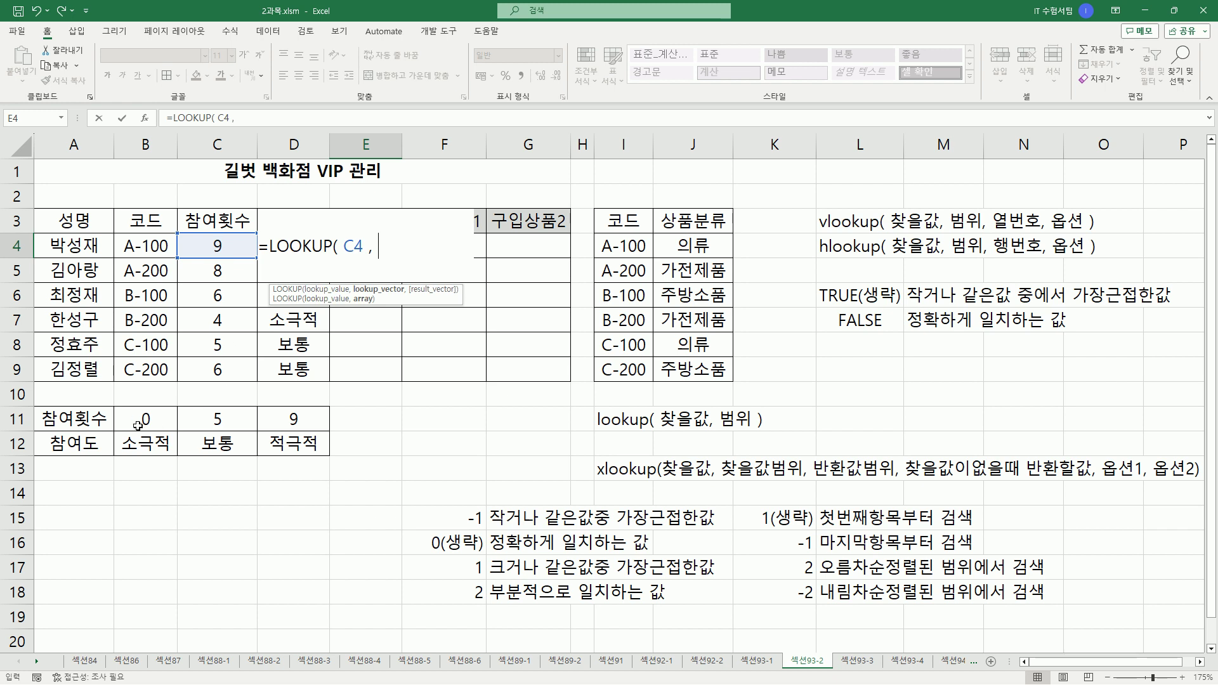
pyautogui.moveTo(138, 425); pyautogui.dragTo(311, 451)
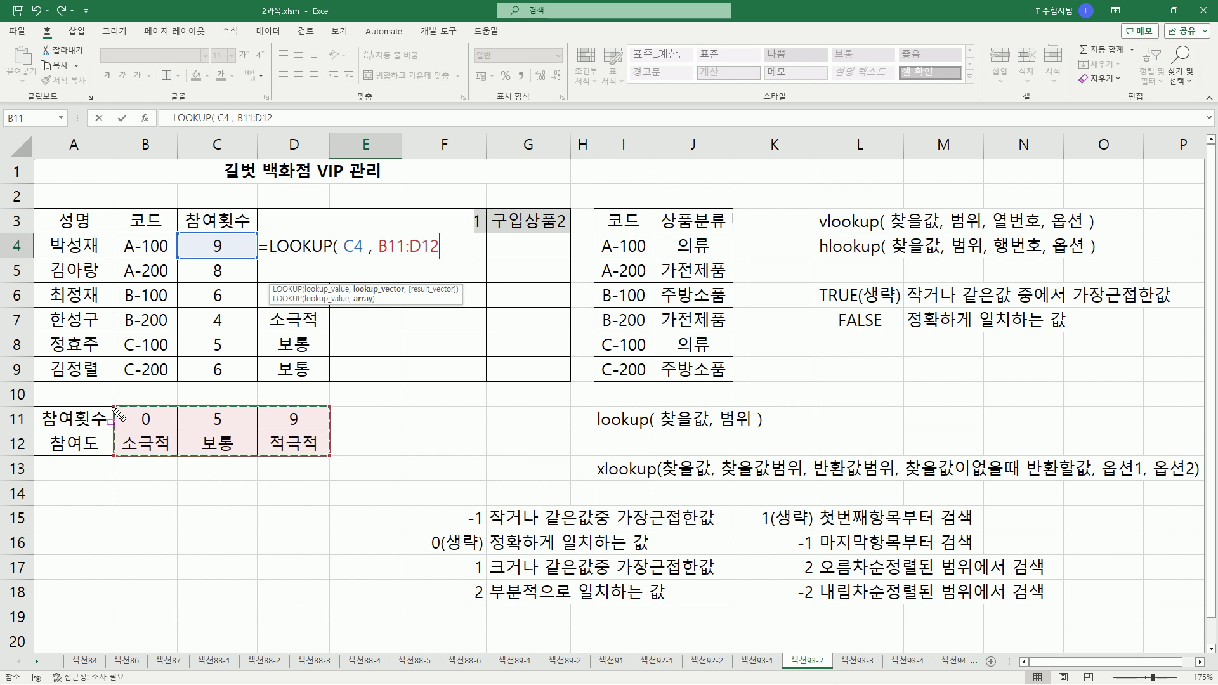
# Step: Examine how LOOKUP uses the C4 value with the 참여횟수 row and the 참여도 row of B11:D12
pyautogui.moveTo(126, 455); pyautogui.dragTo(330, 457)
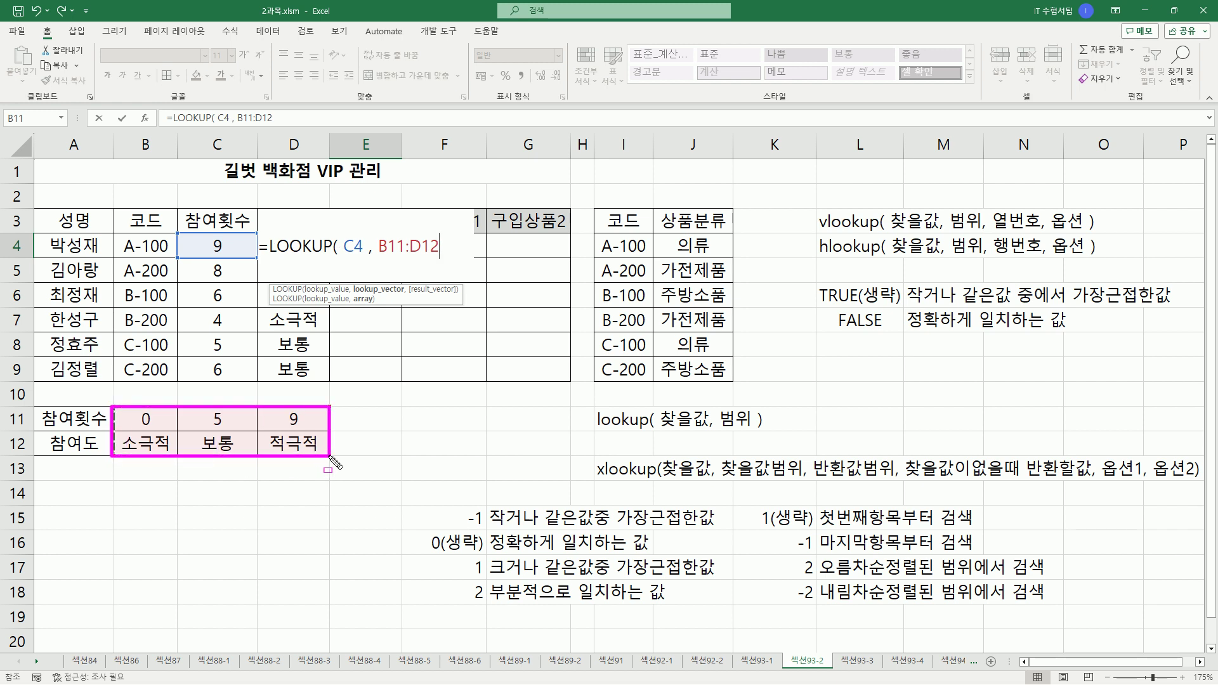
pyautogui.moveTo(208, 233); pyautogui.dragTo(226, 257)
pyautogui.moveTo(79, 419); pyautogui.dragTo(112, 419)
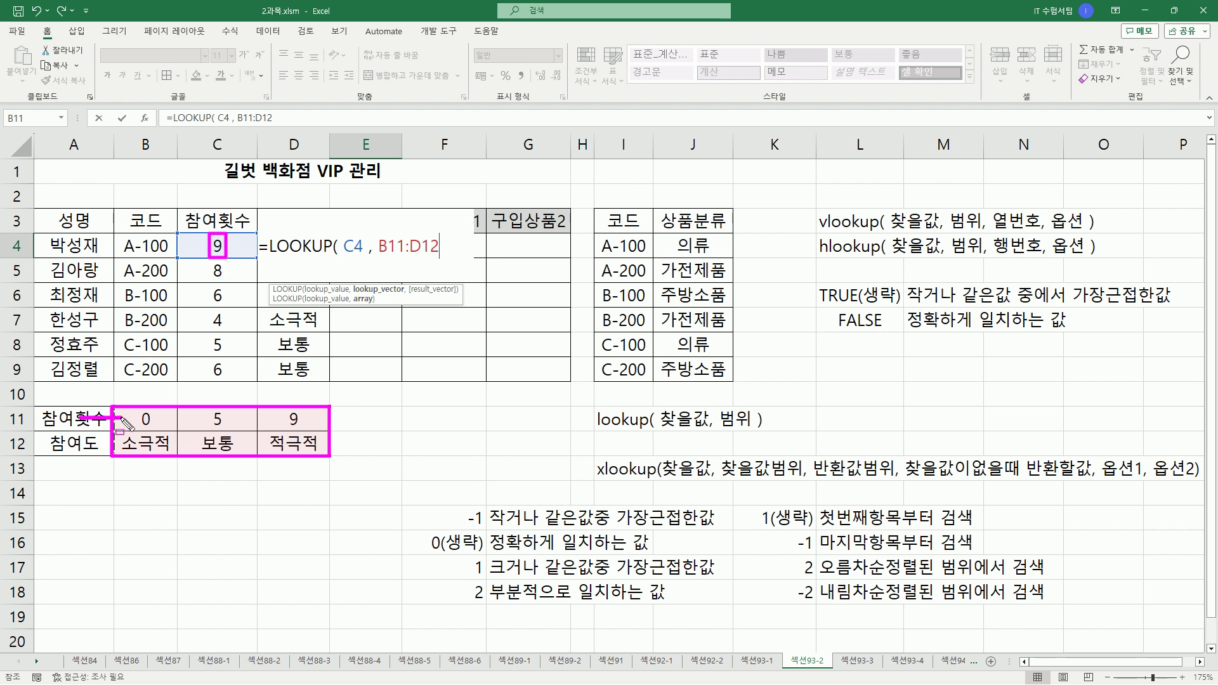
pyautogui.moveTo(115, 409)
pyautogui.mouseDown()
pyautogui.moveTo(222, 455)
pyautogui.moveTo(331, 461)
pyautogui.mouseUp()
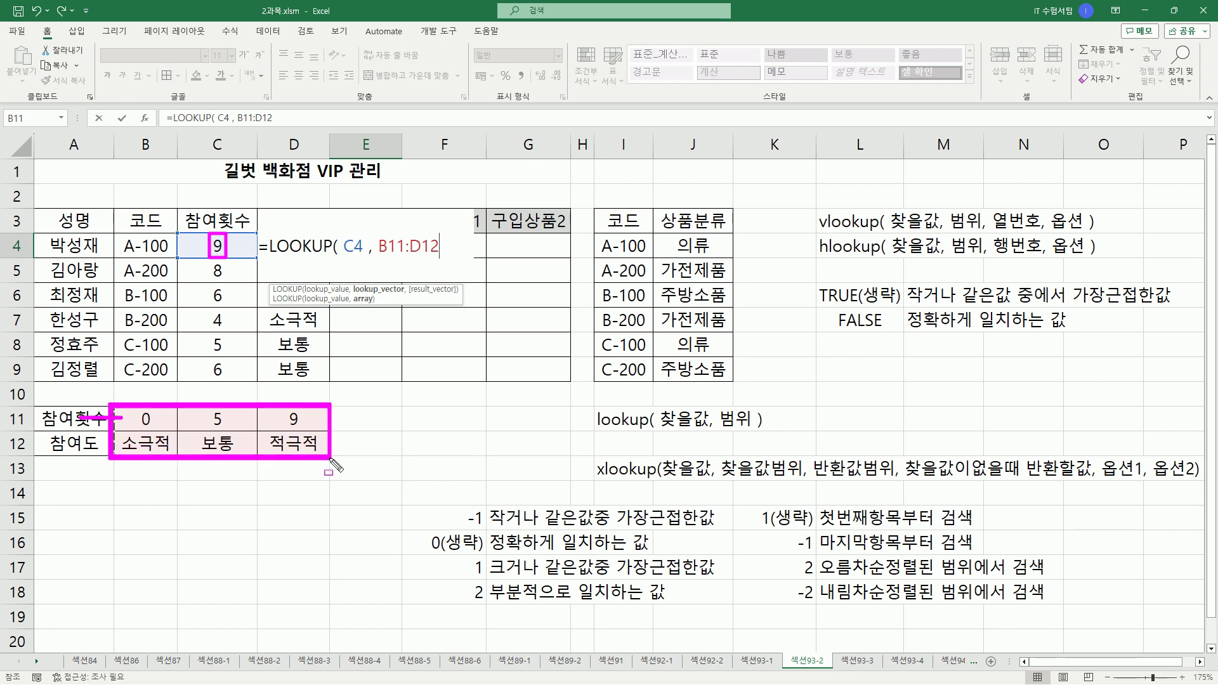
pyautogui.moveTo(75, 444); pyautogui.dragTo(115, 444)
pyautogui.moveTo(121, 436)
pyautogui.mouseDown()
pyautogui.moveTo(184, 452)
pyautogui.moveTo(327, 454)
pyautogui.mouseUp()
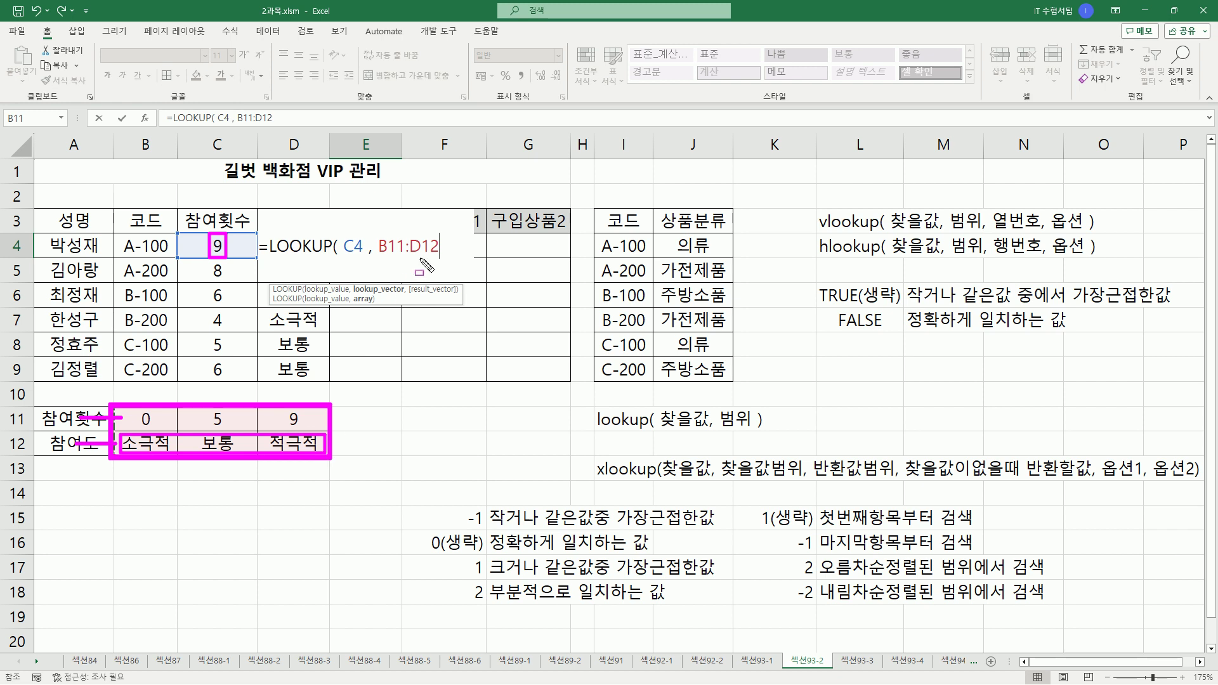
pyautogui.press('Escape')
# Step: Complete the E4 formula as =LOOKUP( C4, B11:D12 ) and reselect the cell
pyautogui.click(449, 246)
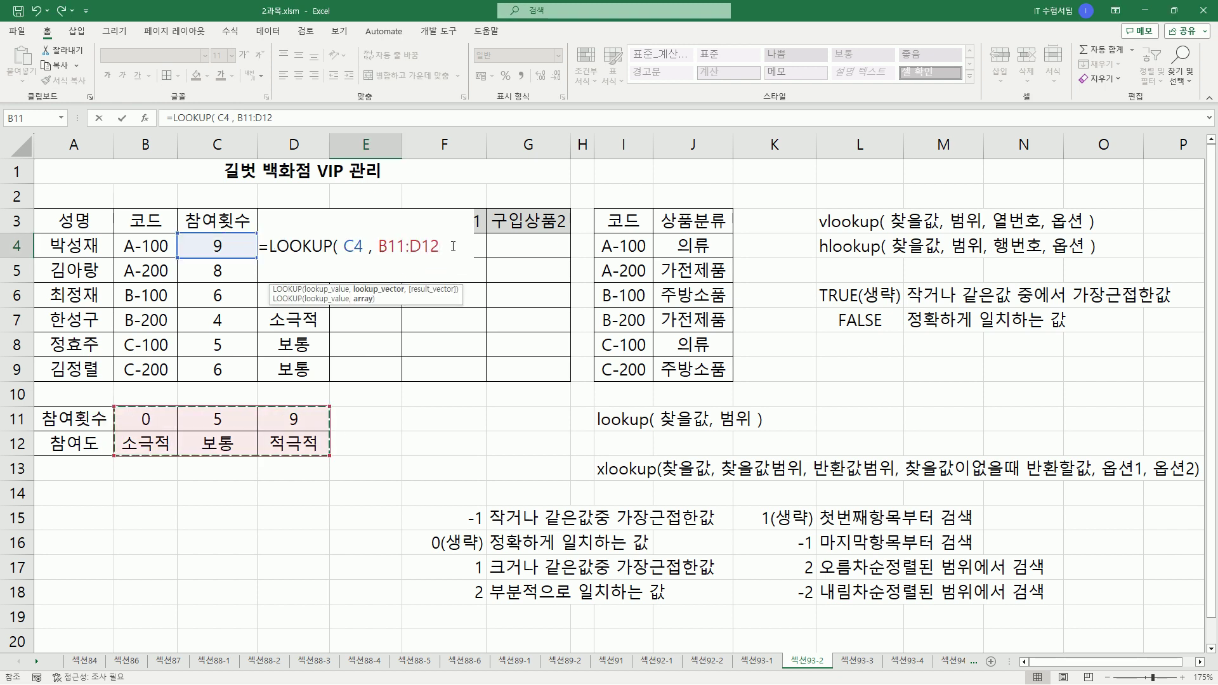
pyautogui.write(')')
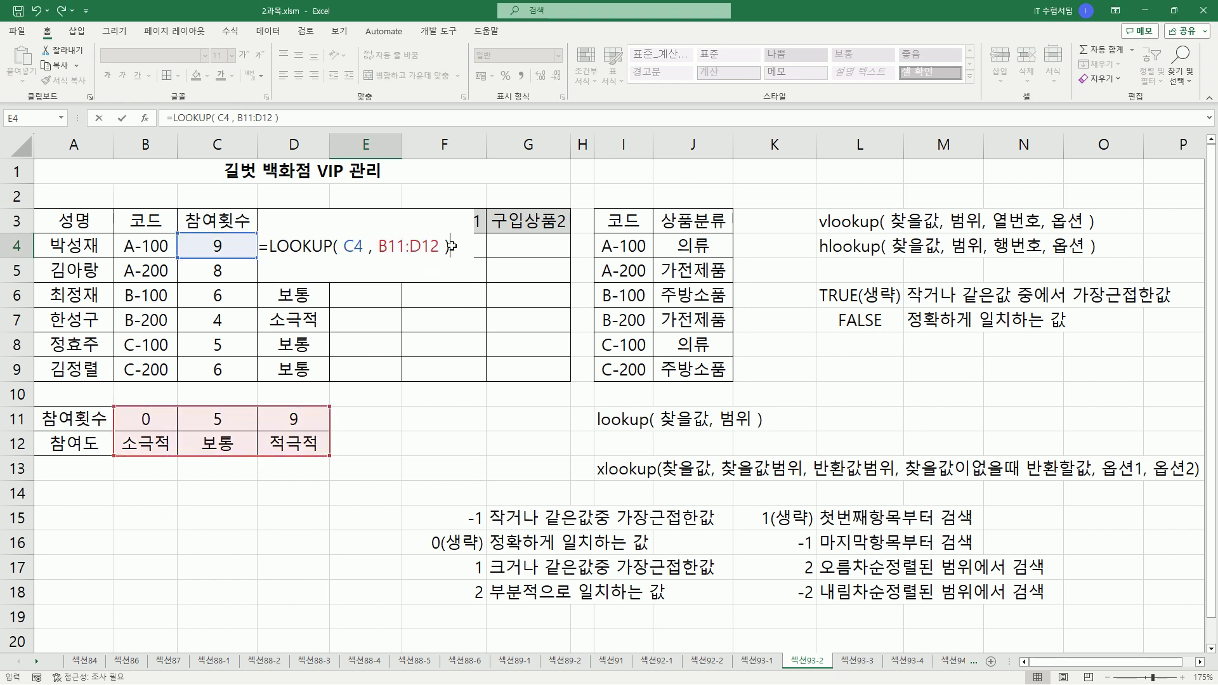
pyautogui.press('Return')
pyautogui.click(374, 249)
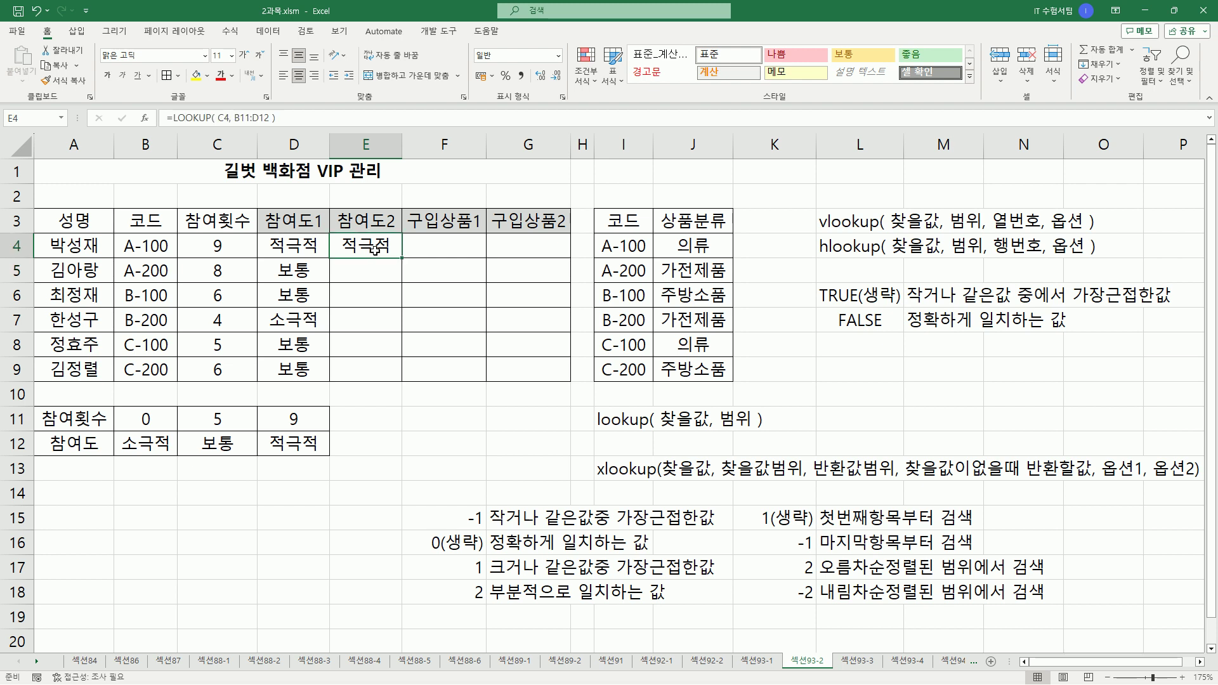
# Step: Examine how the lookup value in column C and the range B11:D12 must behave when the E4 formula is copied down 참여도2
pyautogui.moveTo(343, 237); pyautogui.dragTo(383, 254)
pyautogui.moveTo(211, 235); pyautogui.dragTo(227, 253)
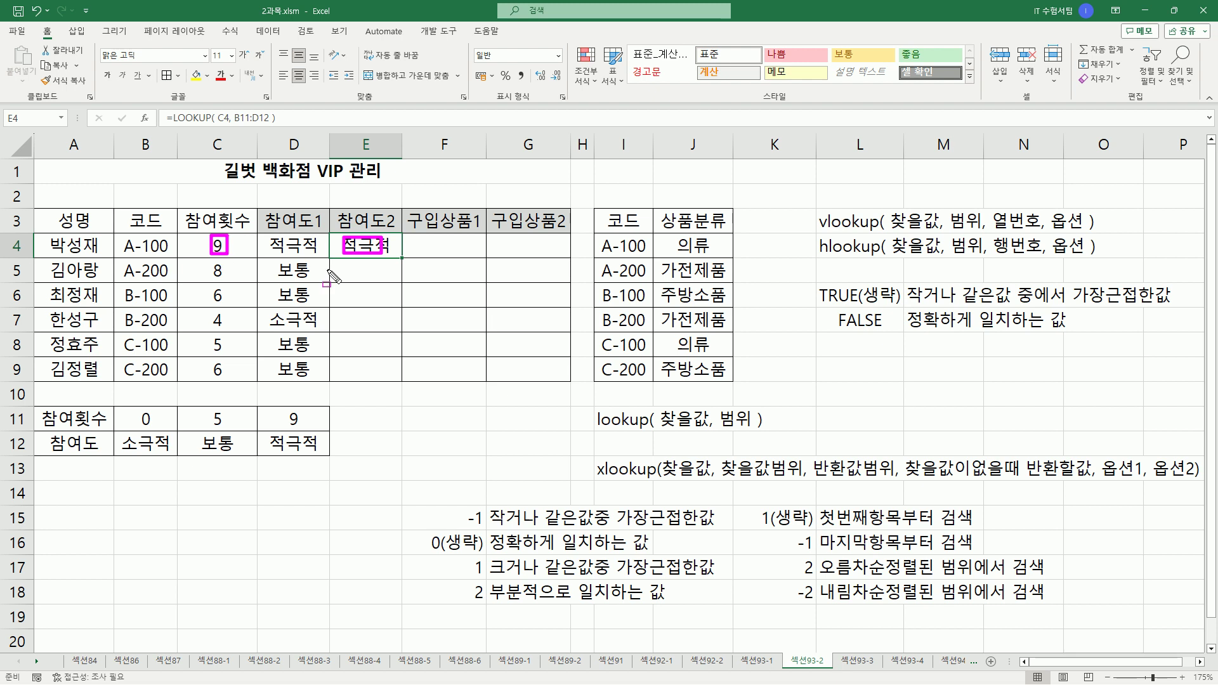
pyautogui.moveTo(352, 262); pyautogui.dragTo(385, 275)
pyautogui.moveTo(211, 260); pyautogui.dragTo(224, 276)
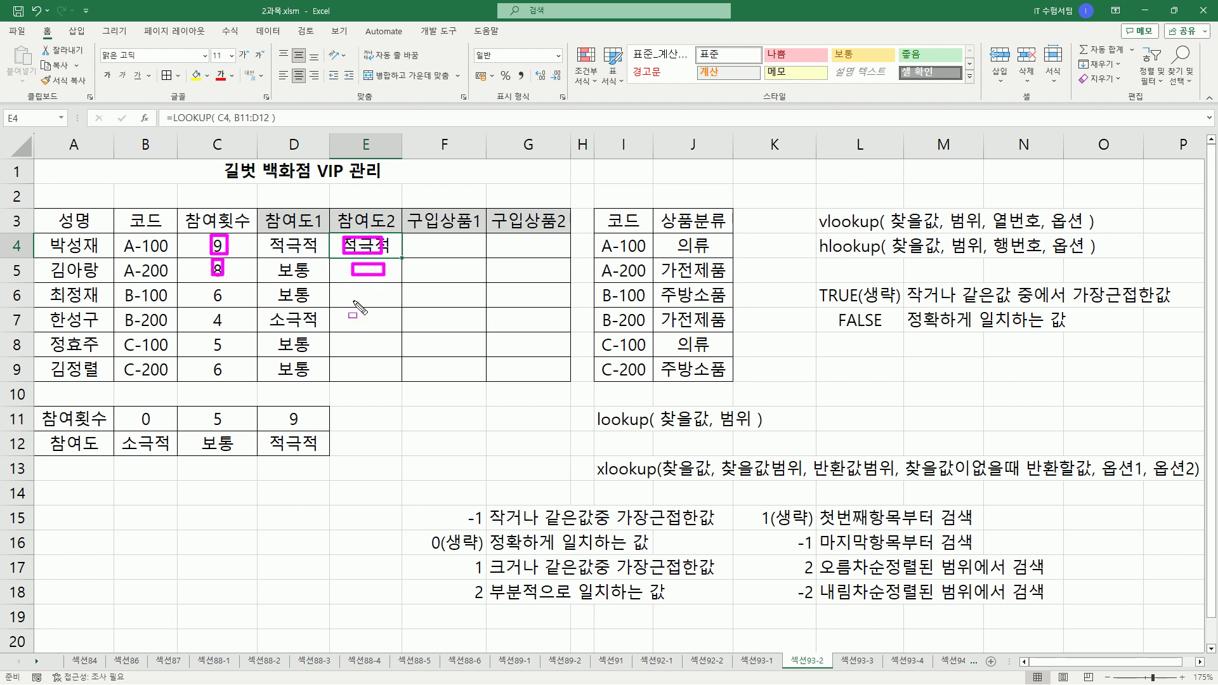
pyautogui.moveTo(349, 287); pyautogui.dragTo(376, 302)
pyautogui.moveTo(210, 288); pyautogui.dragTo(225, 303)
pyautogui.moveTo(340, 311); pyautogui.dragTo(373, 332)
pyautogui.moveTo(210, 313); pyautogui.dragTo(227, 328)
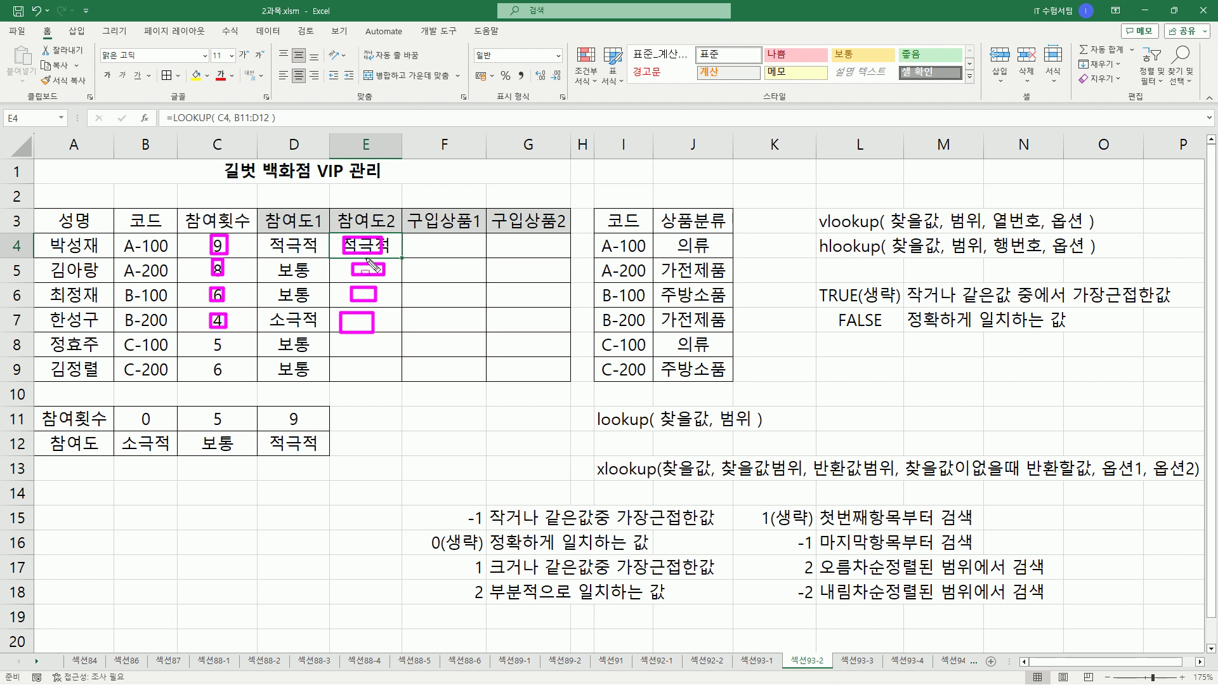
pyautogui.moveTo(660, 402)
pyautogui.mouseDown()
pyautogui.moveTo(665, 436)
pyautogui.moveTo(710, 434)
pyautogui.mouseUp()
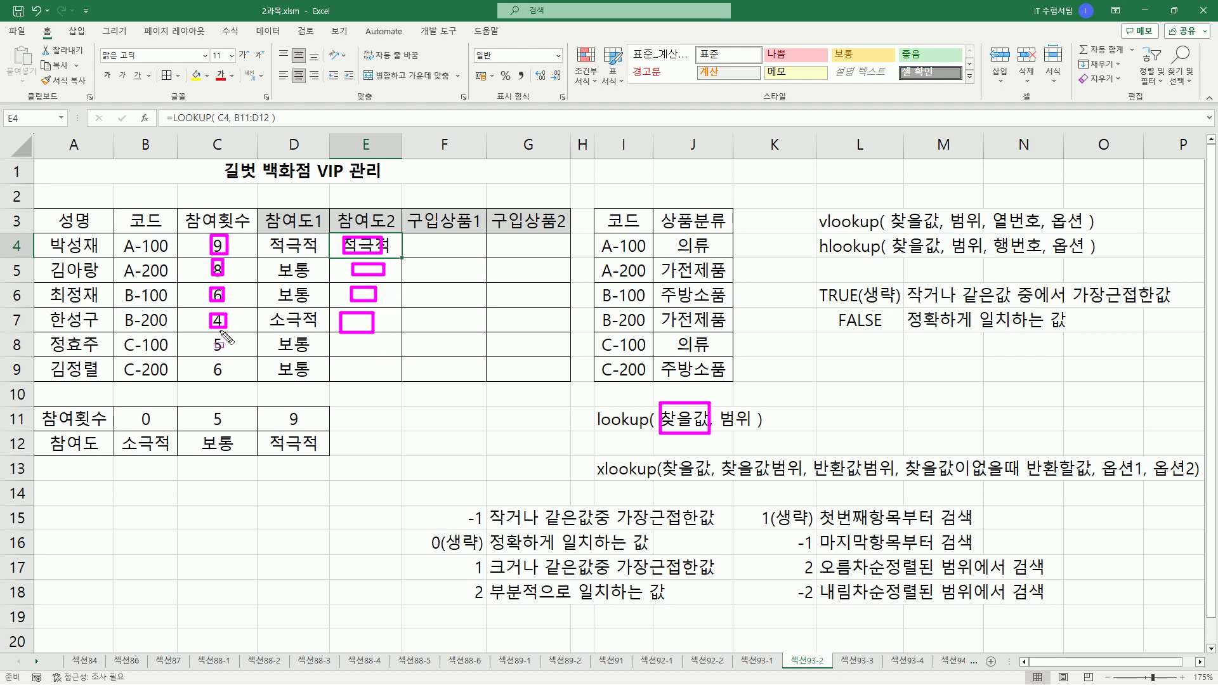
pyautogui.moveTo(721, 429); pyautogui.dragTo(754, 429)
pyautogui.moveTo(116, 406); pyautogui.dragTo(326, 457)
pyautogui.moveTo(126, 412); pyautogui.dragTo(310, 452)
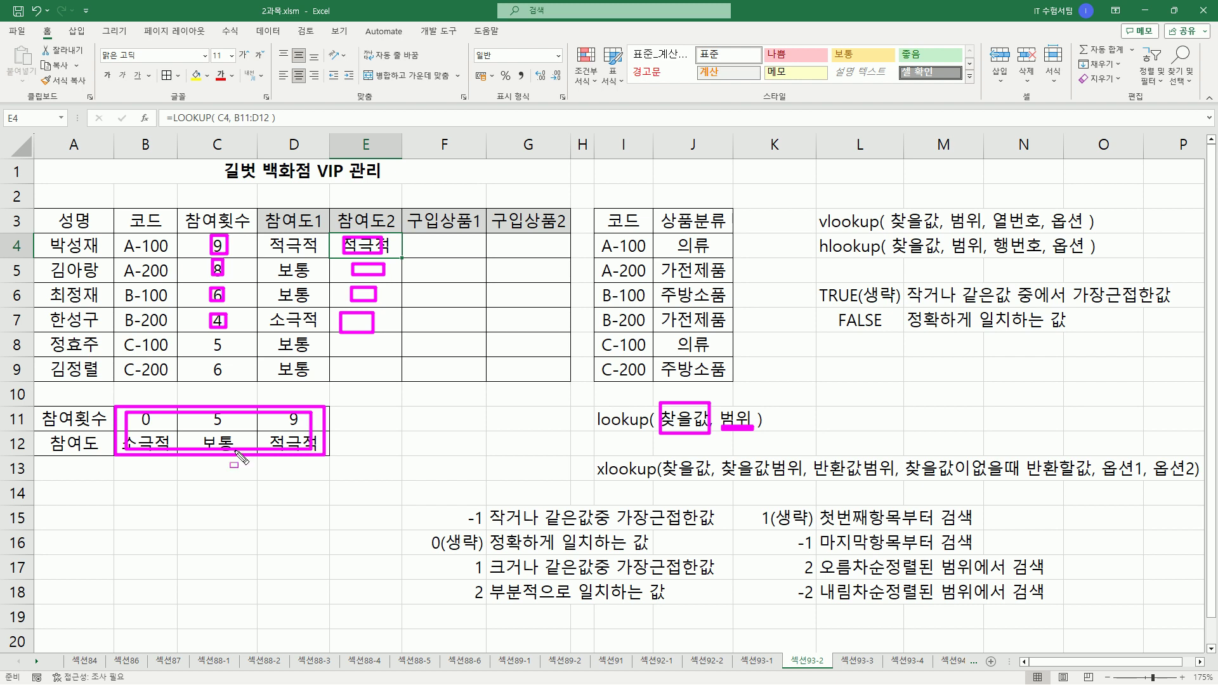
pyautogui.press('Escape')
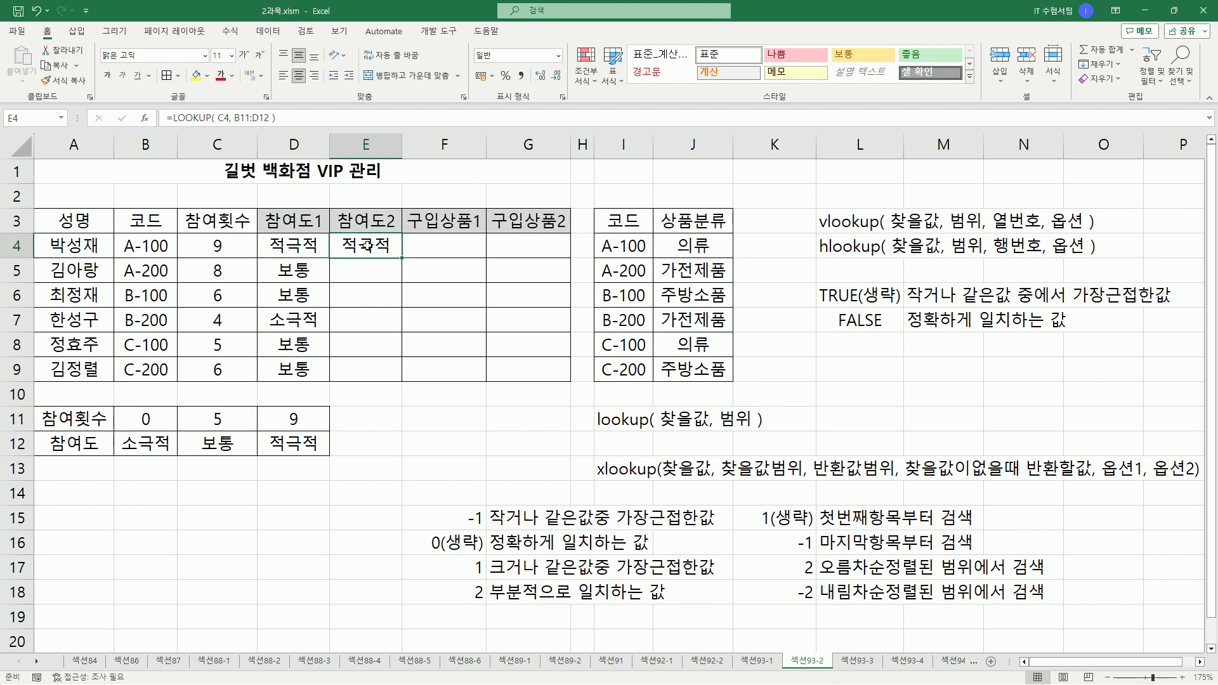
# Step: Make the range in the E4 LOOKUP formula absolute as $B$11:$D$12 and fill the formula down to E9
pyautogui.doubleClick(366, 244)
pyautogui.moveTo(382, 246); pyautogui.dragTo(425, 247)
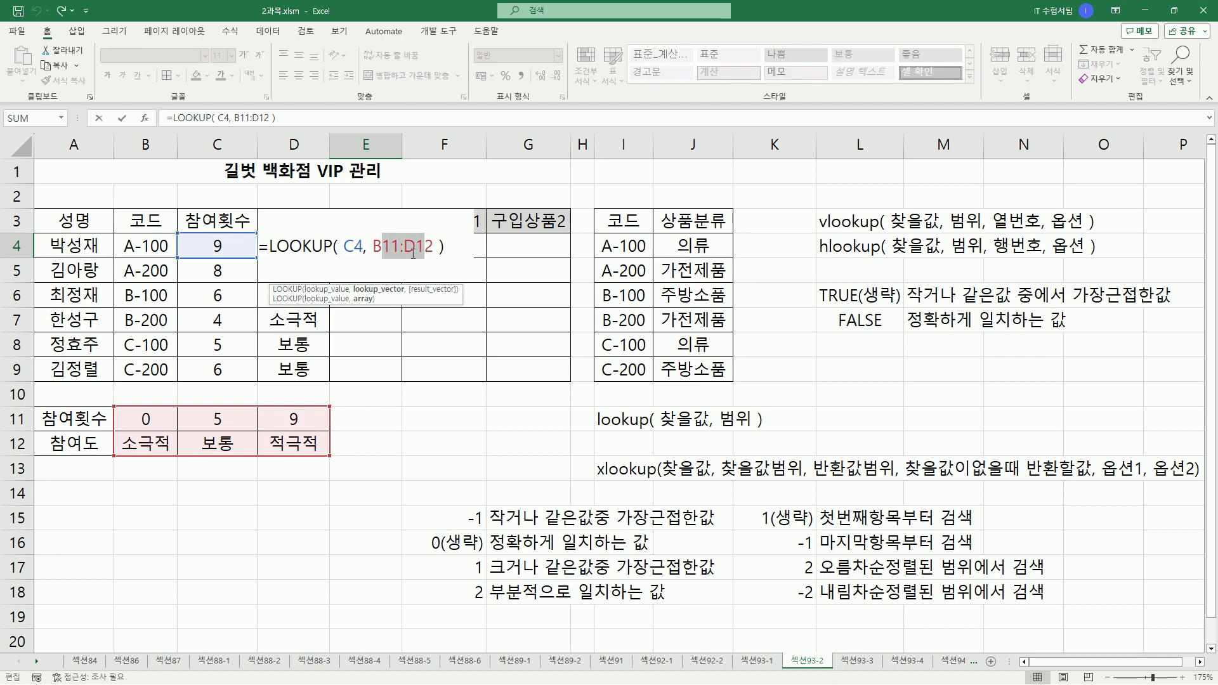
pyautogui.press('F4')
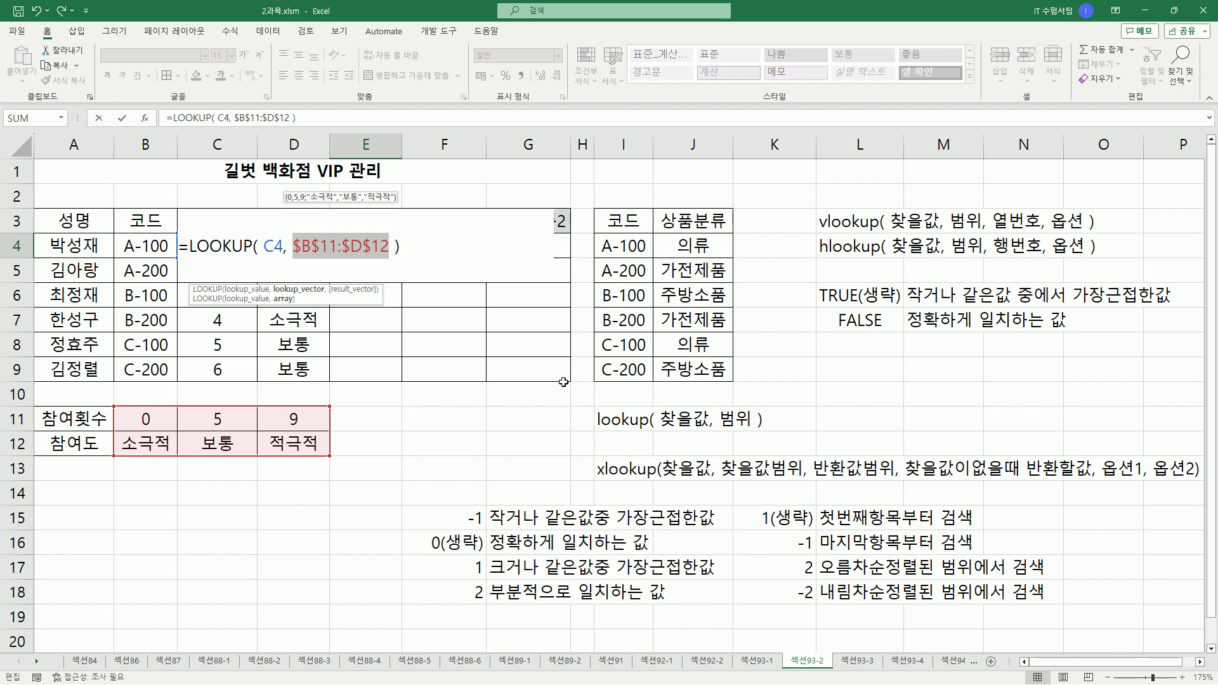
pyautogui.press('Return')
pyautogui.click(376, 247)
pyautogui.moveTo(401, 256); pyautogui.dragTo(392, 371)
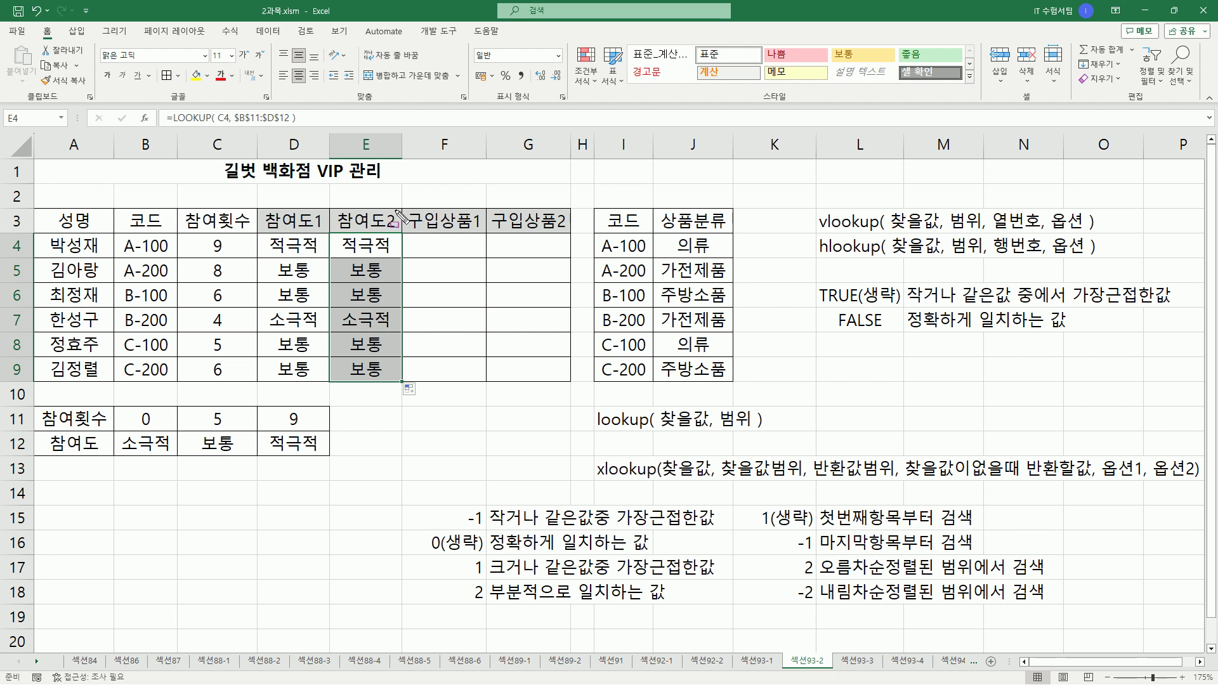
# Step: Examine the empty 구입상품 columns and the orientation of the code table I4:J9 to decide which lookup function fits
pyautogui.moveTo(411, 208)
pyautogui.mouseDown()
pyautogui.moveTo(563, 235)
pyautogui.moveTo(565, 388)
pyautogui.mouseUp()
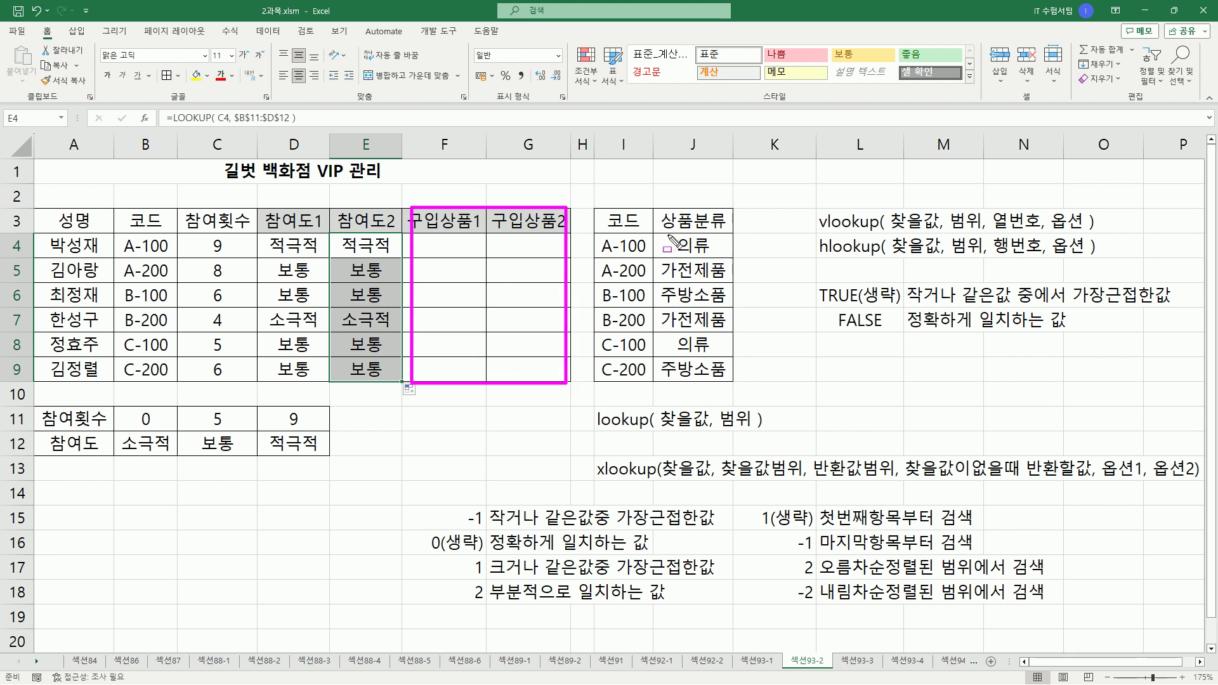
pyautogui.moveTo(595, 235)
pyautogui.mouseDown()
pyautogui.moveTo(738, 393)
pyautogui.moveTo(730, 385)
pyautogui.mouseUp()
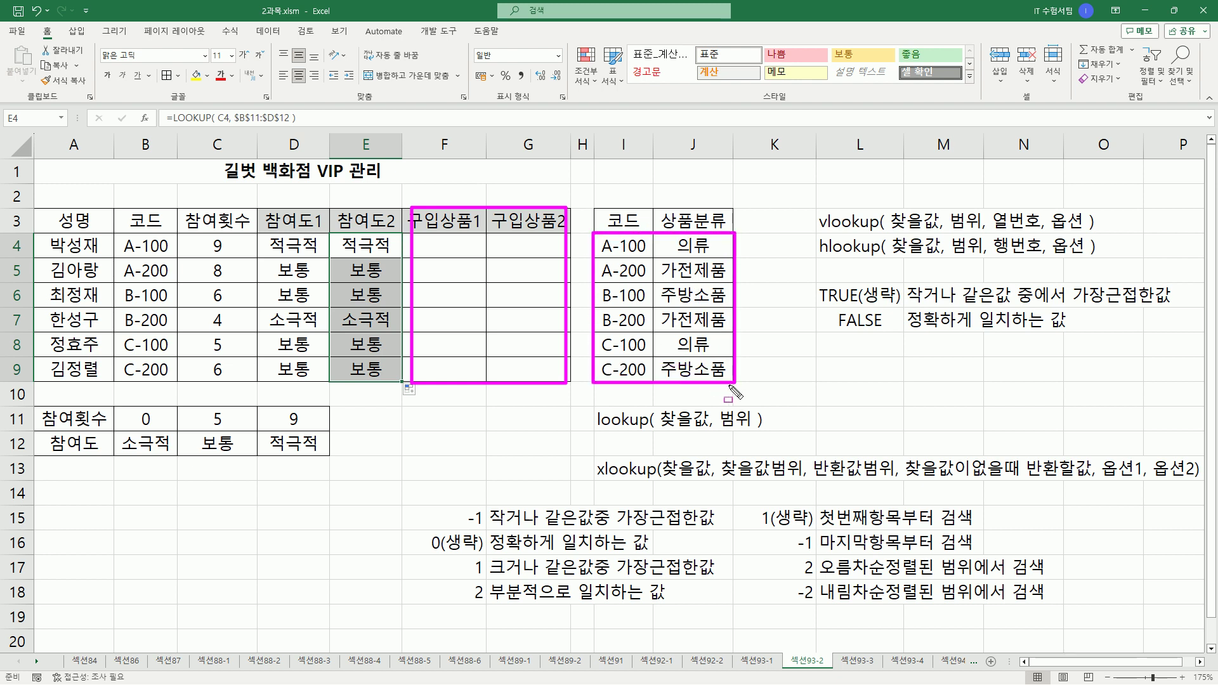
pyautogui.press('Escape')
pyautogui.moveTo(599, 237)
pyautogui.mouseDown()
pyautogui.moveTo(638, 359)
pyautogui.moveTo(740, 394)
pyautogui.moveTo(733, 381)
pyautogui.mouseUp()
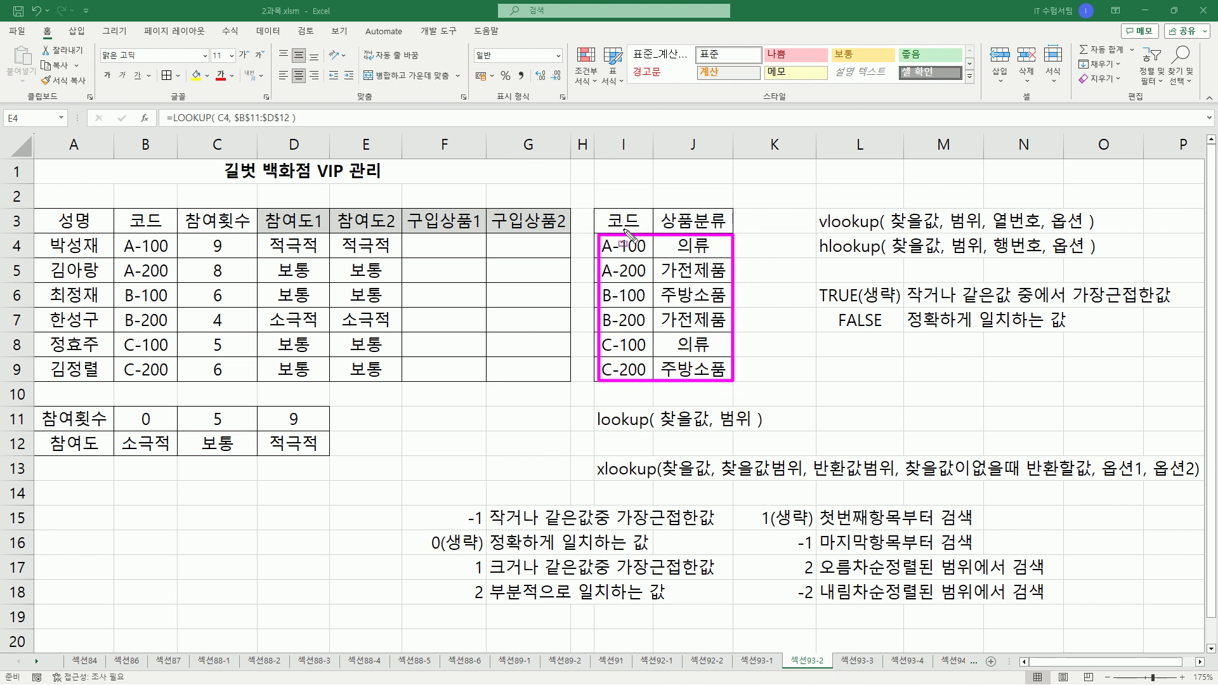
pyautogui.moveTo(621, 186); pyautogui.dragTo(624, 383)
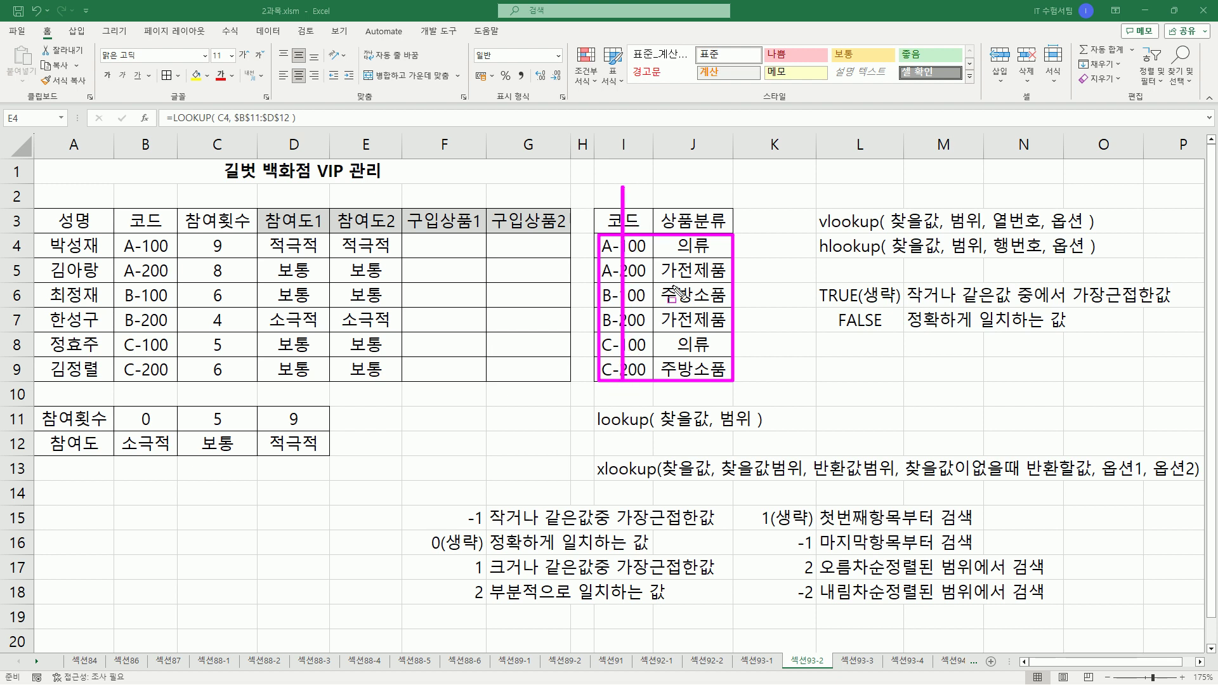
pyautogui.moveTo(690, 193); pyautogui.dragTo(689, 385)
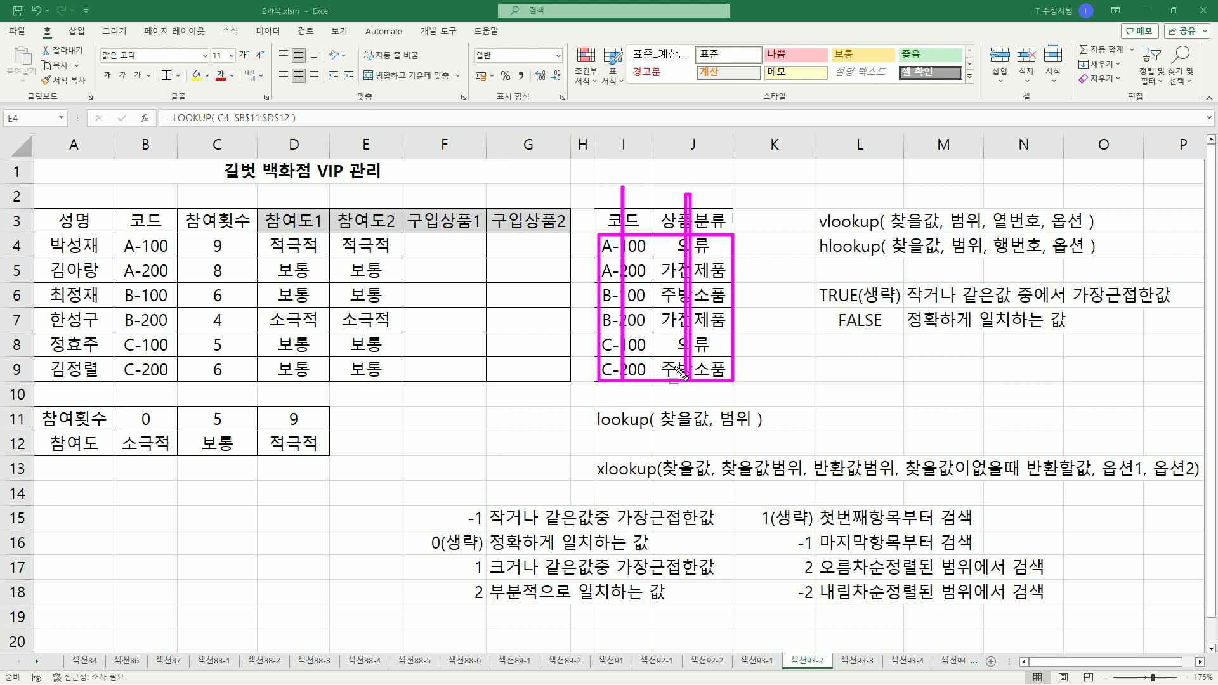
pyautogui.moveTo(812, 233); pyautogui.dragTo(882, 233)
pyautogui.press('e')
# Step: Examine how the B4 code relates to the codes in I4:I9 and the 상품분류 values needed for 구입상품1 in F4
pyautogui.moveTo(654, 233)
pyautogui.mouseDown()
pyautogui.moveTo(674, 279)
pyautogui.moveTo(734, 283)
pyautogui.moveTo(734, 384)
pyautogui.mouseUp()
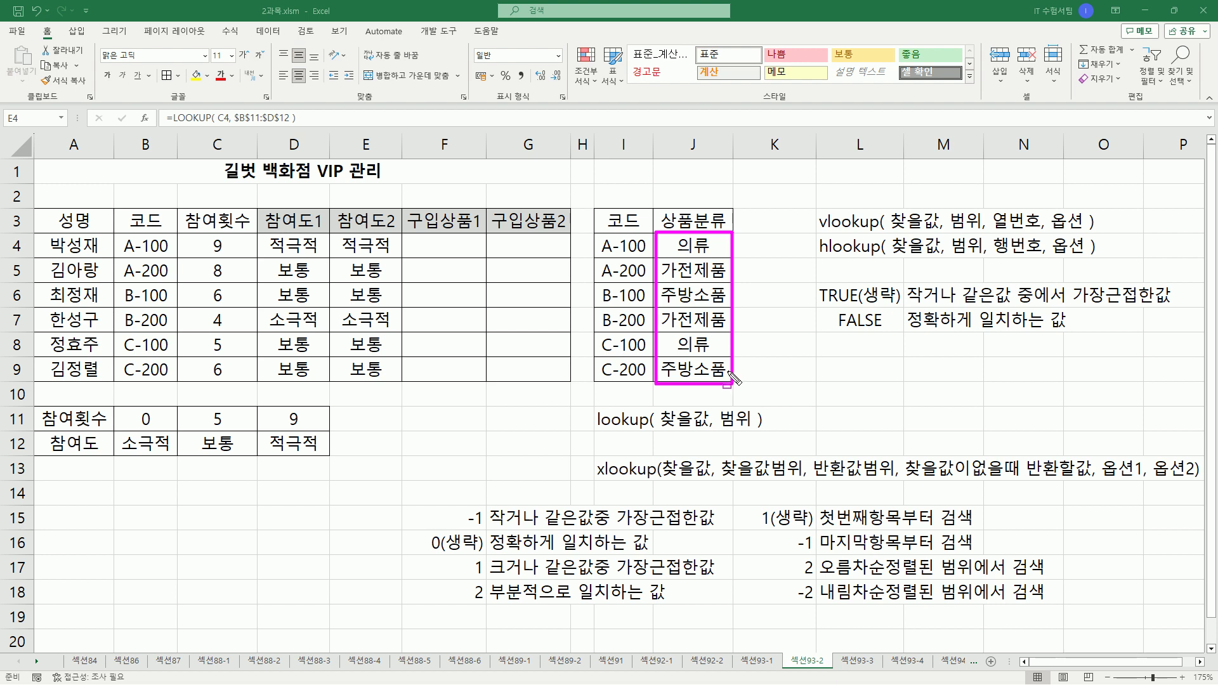
pyautogui.moveTo(598, 257)
pyautogui.mouseDown()
pyautogui.moveTo(649, 257)
pyautogui.moveTo(647, 307)
pyautogui.moveTo(603, 332)
pyautogui.moveTo(660, 331)
pyautogui.mouseUp()
pyautogui.moveTo(596, 354); pyautogui.dragTo(656, 353)
pyautogui.moveTo(593, 379); pyautogui.dragTo(650, 379)
pyautogui.moveTo(413, 235)
pyautogui.mouseDown()
pyautogui.moveTo(413, 251)
pyautogui.moveTo(479, 255)
pyautogui.mouseUp()
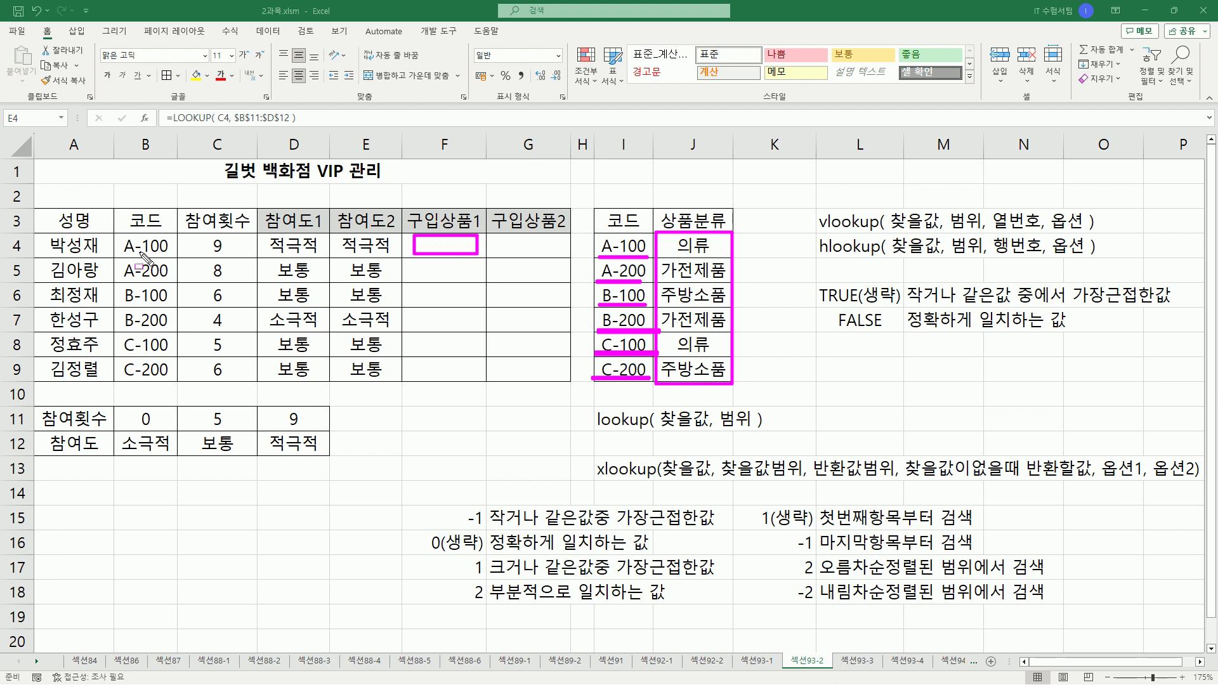
pyautogui.moveTo(119, 255); pyautogui.dragTo(172, 236)
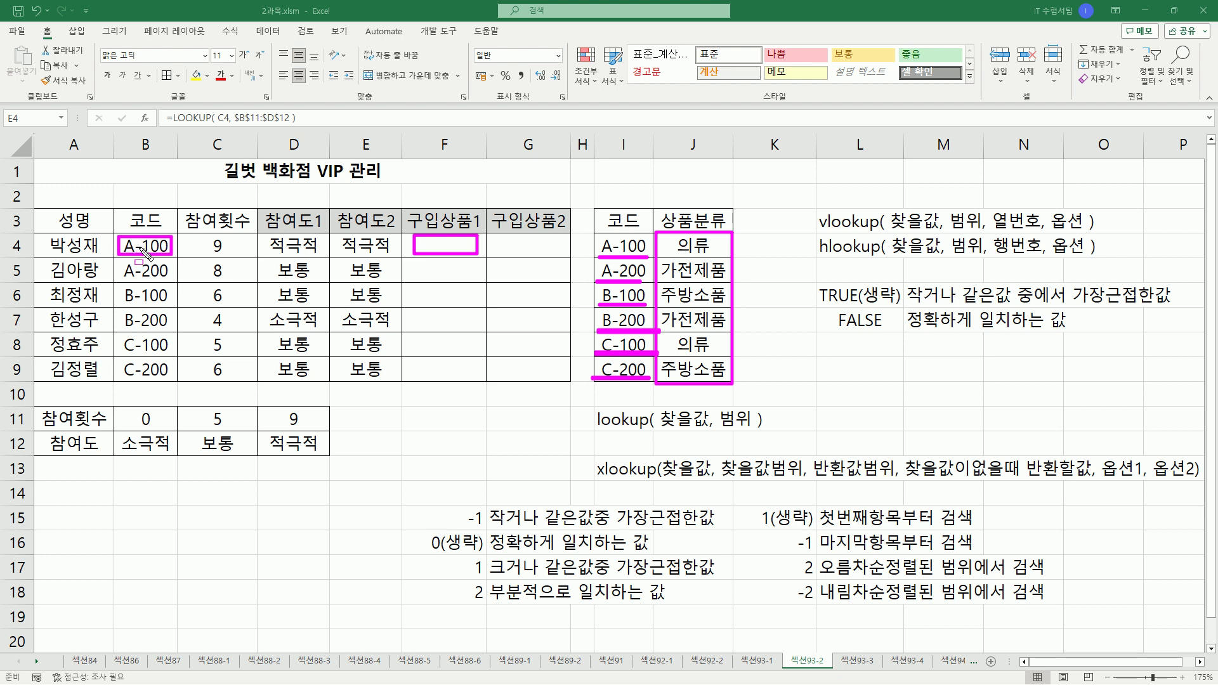
# Step: Examine which lookup value, range and column number the VLOOKUP syntax needs for F4, using B4 and the I4:J9 table
pyautogui.moveTo(887, 208); pyautogui.dragTo(939, 229)
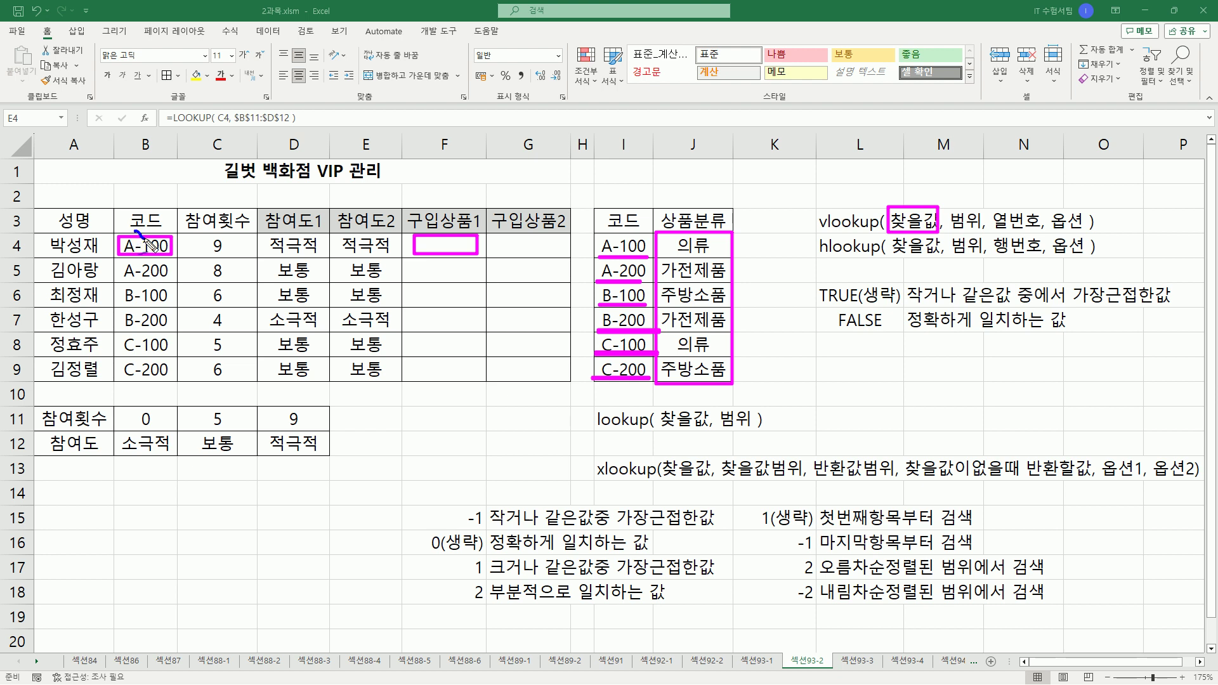
pyautogui.moveTo(145, 237); pyautogui.dragTo(157, 220)
pyautogui.moveTo(949, 231); pyautogui.dragTo(981, 231)
pyautogui.moveTo(604, 224)
pyautogui.mouseDown()
pyautogui.moveTo(594, 362)
pyautogui.moveTo(755, 395)
pyautogui.mouseUp()
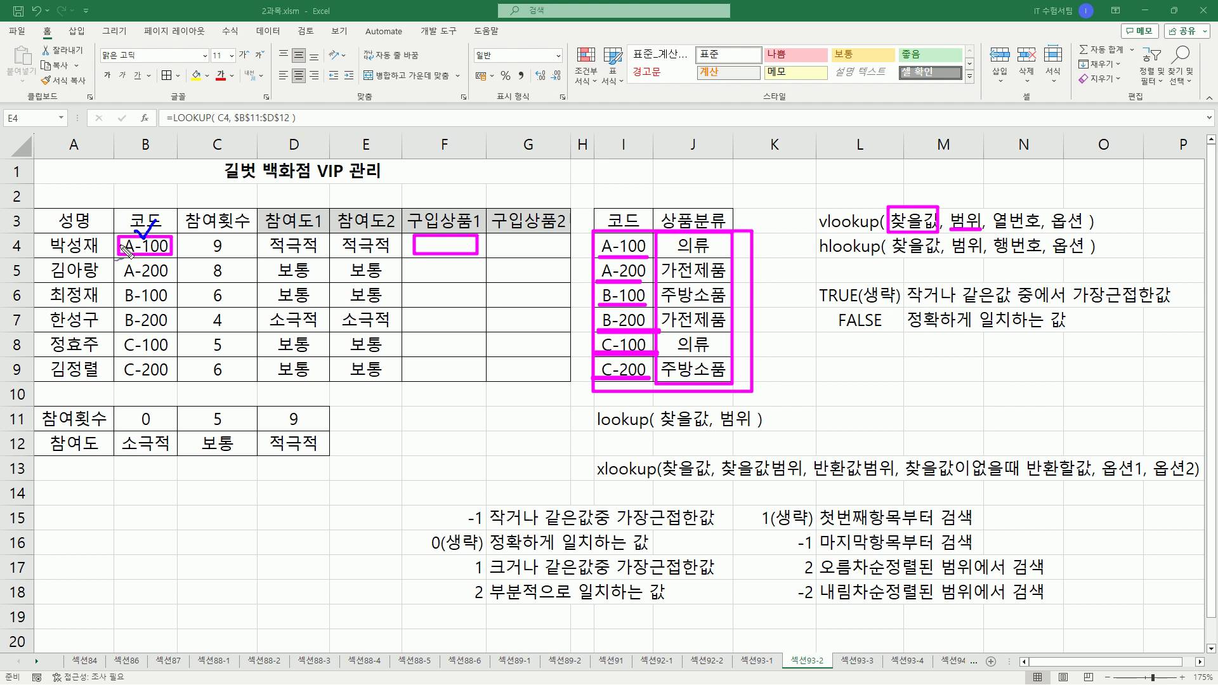
pyautogui.moveTo(662, 273); pyautogui.dragTo(669, 264)
pyautogui.moveTo(624, 191)
pyautogui.mouseDown()
pyautogui.moveTo(628, 212)
pyautogui.moveTo(695, 190)
pyautogui.moveTo(673, 209)
pyautogui.moveTo(717, 205)
pyautogui.mouseUp()
pyautogui.moveTo(995, 230); pyautogui.dragTo(1043, 229)
pyautogui.moveTo(1006, 191)
pyautogui.mouseDown()
pyautogui.moveTo(1018, 204)
pyautogui.moveTo(1002, 211)
pyautogui.moveTo(1031, 212)
pyautogui.mouseUp()
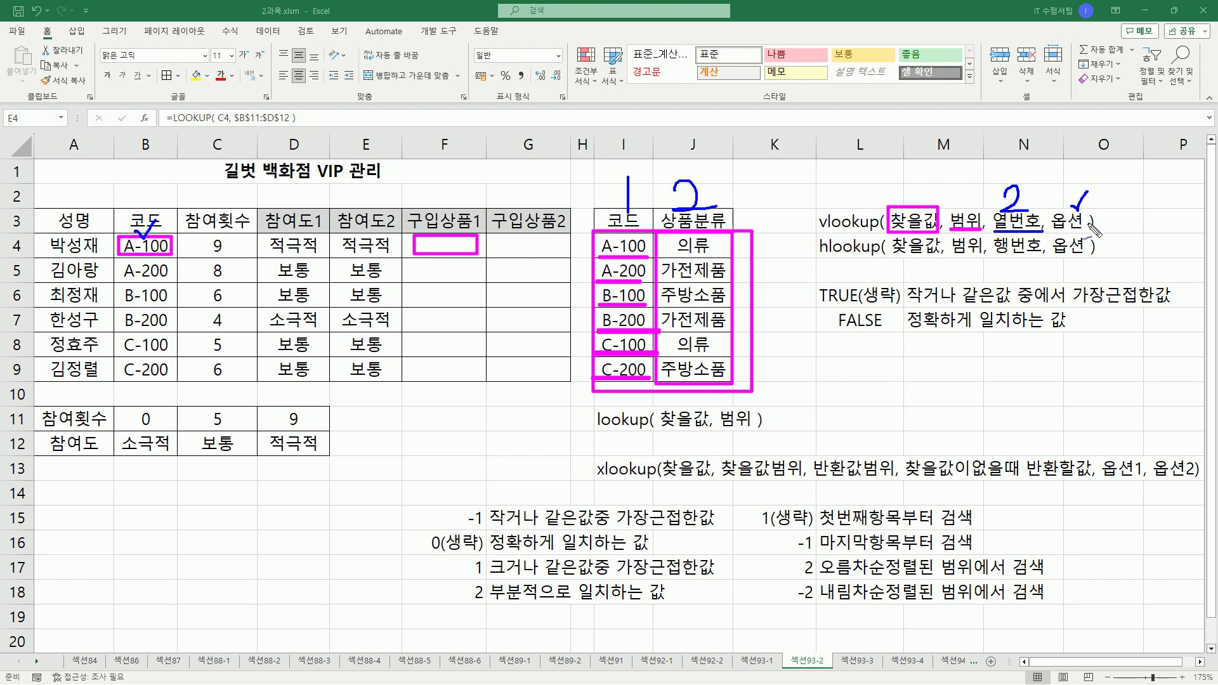
# Step: Examine the TRUE and FALSE option notes to decide which match type the VLOOKUP for 구입상품1 needs
pyautogui.moveTo(814, 298)
pyautogui.mouseDown()
pyautogui.moveTo(802, 318)
pyautogui.moveTo(828, 329)
pyautogui.mouseUp()
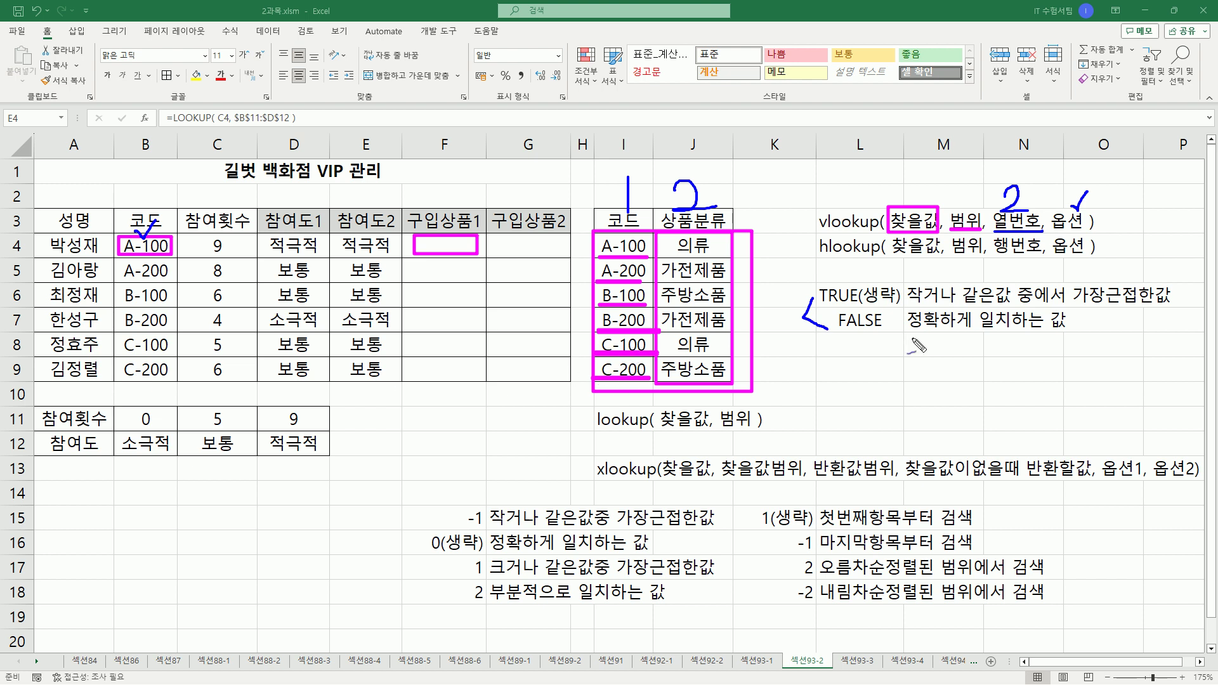
pyautogui.moveTo(907, 332); pyautogui.dragTo(1091, 333)
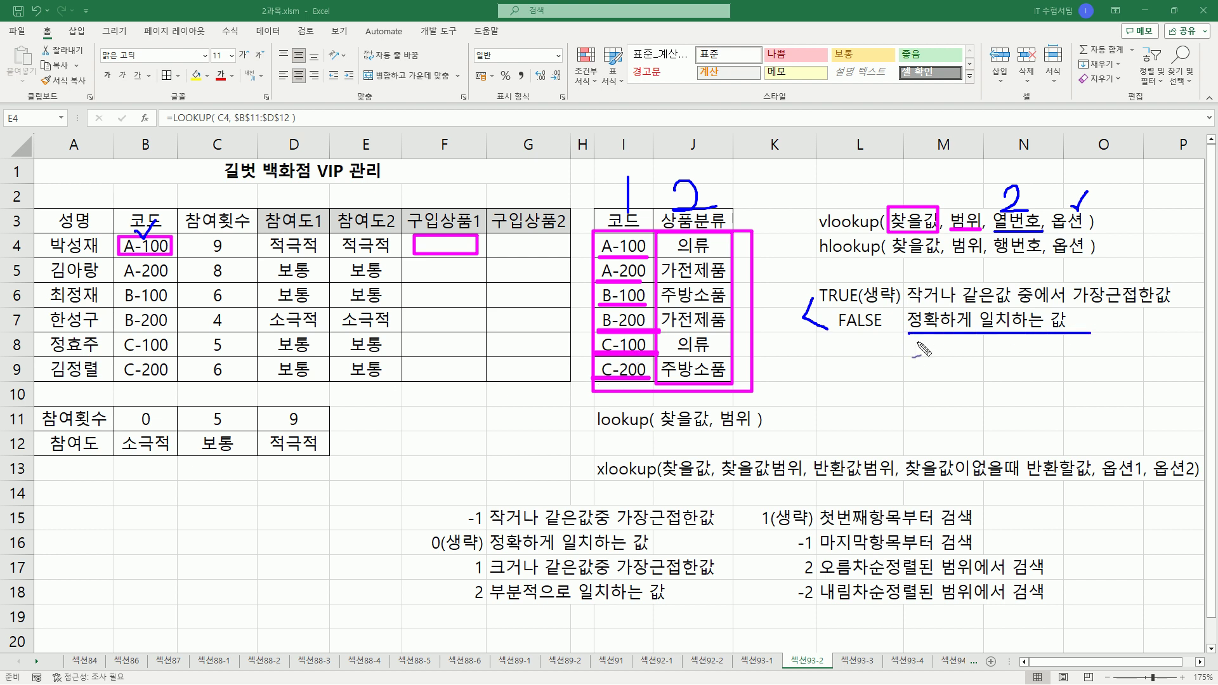
pyautogui.moveTo(888, 314)
pyautogui.mouseDown()
pyautogui.moveTo(892, 327)
pyautogui.moveTo(899, 303)
pyautogui.mouseUp()
pyautogui.press('Escape')
# Step: Start a VLOOKUP formula in F4 with B4 as the lookup value and I4:J9 as the table range
pyautogui.doubleClick(401, 257)
pyautogui.click(457, 247)
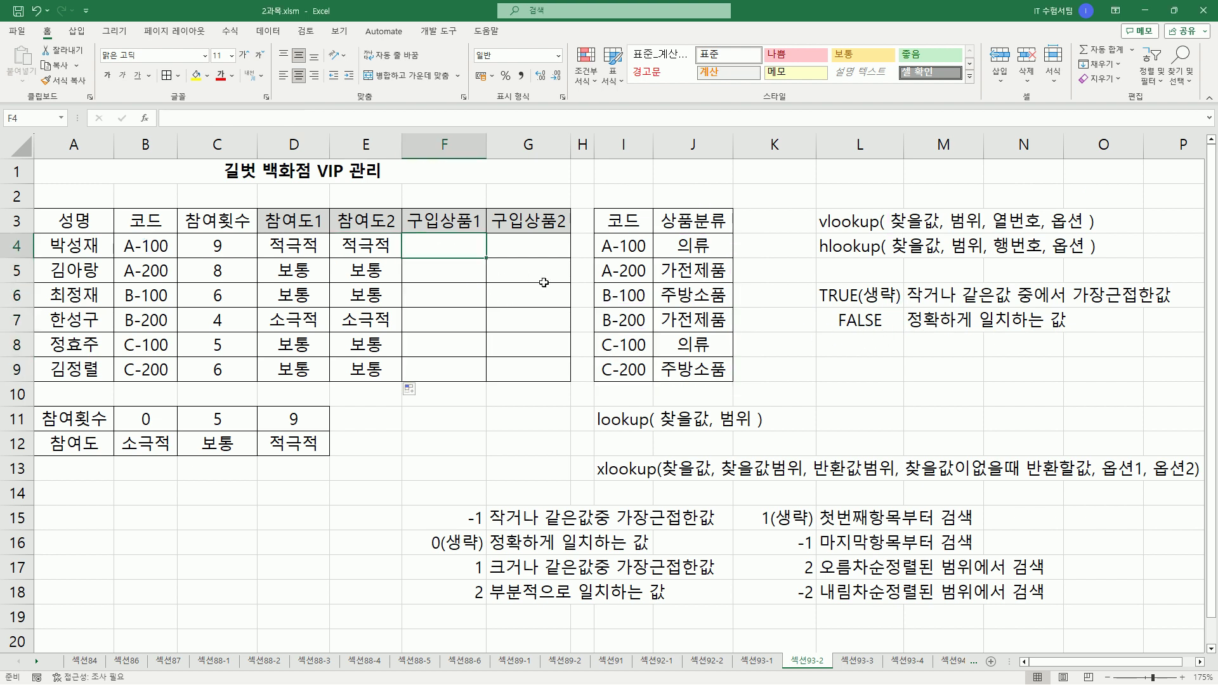
pyautogui.write('=vl')
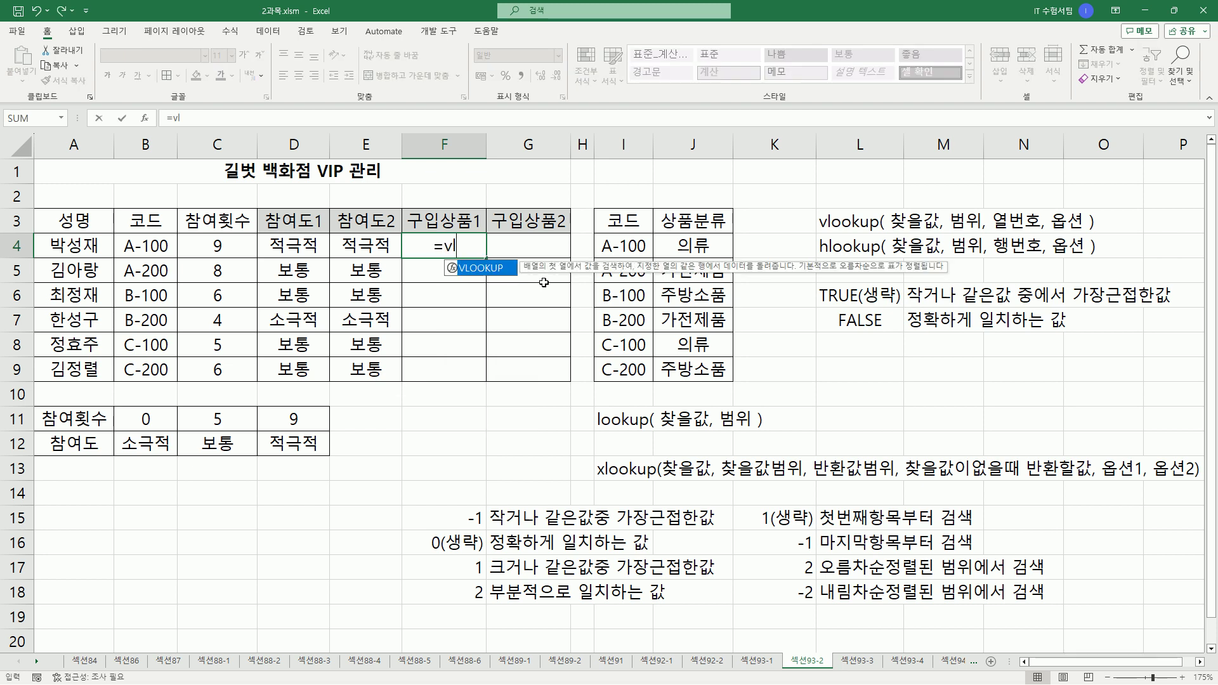
pyautogui.press('Tab')
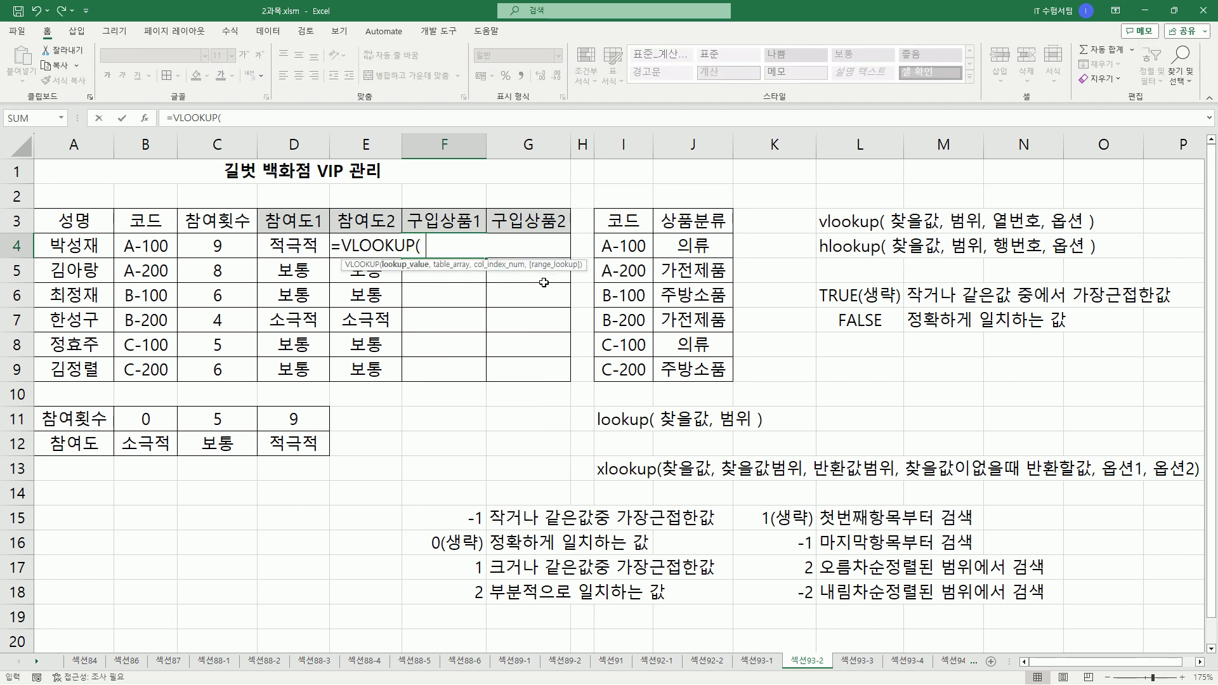
pyautogui.press('Left')
pyautogui.press('Left')
pyautogui.press('Left')
pyautogui.press('Left')
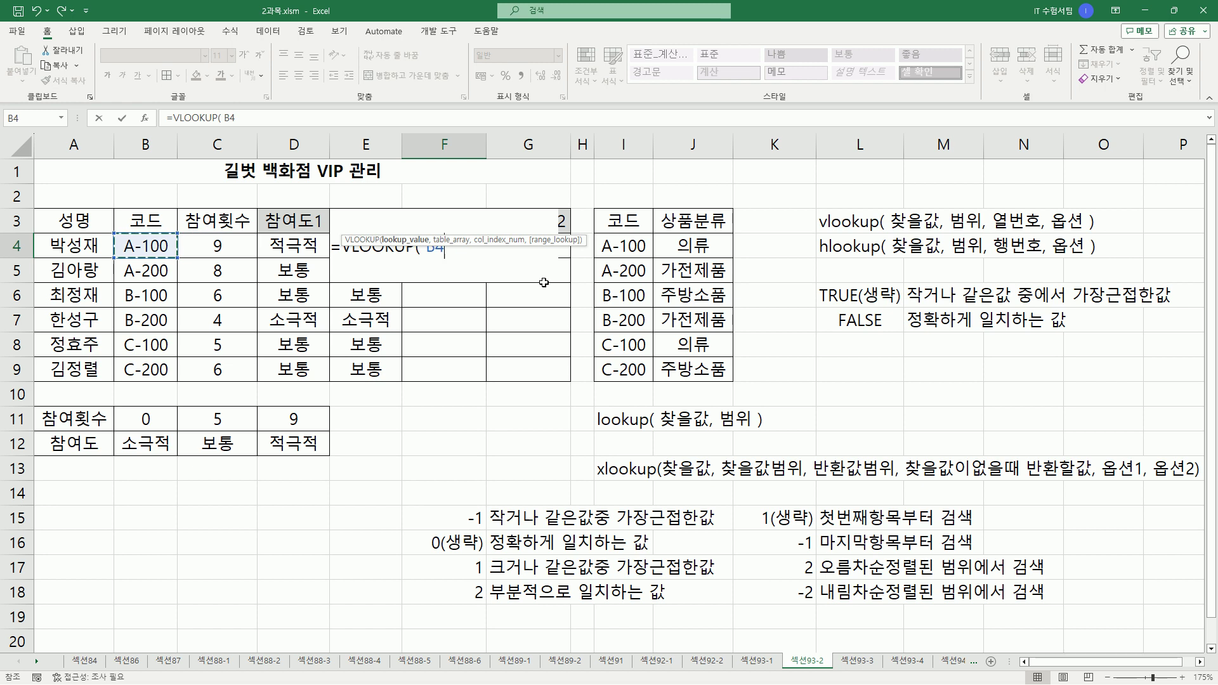
pyautogui.write(',')
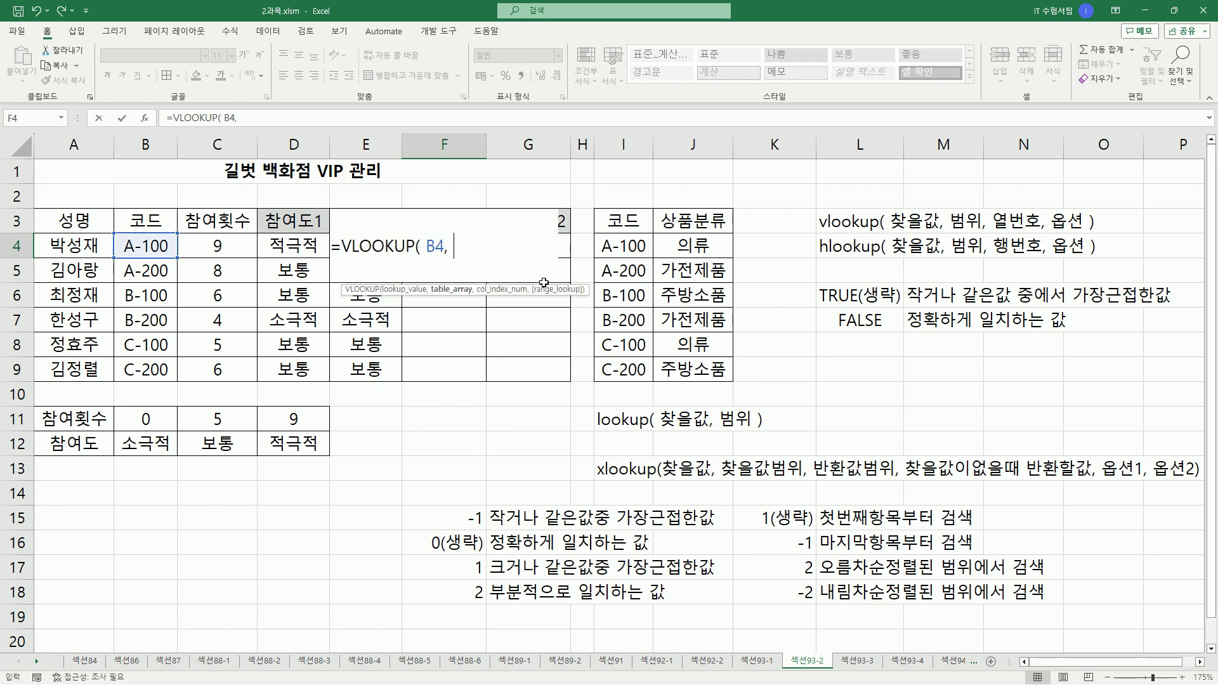
pyautogui.moveTo(617, 246); pyautogui.dragTo(729, 374)
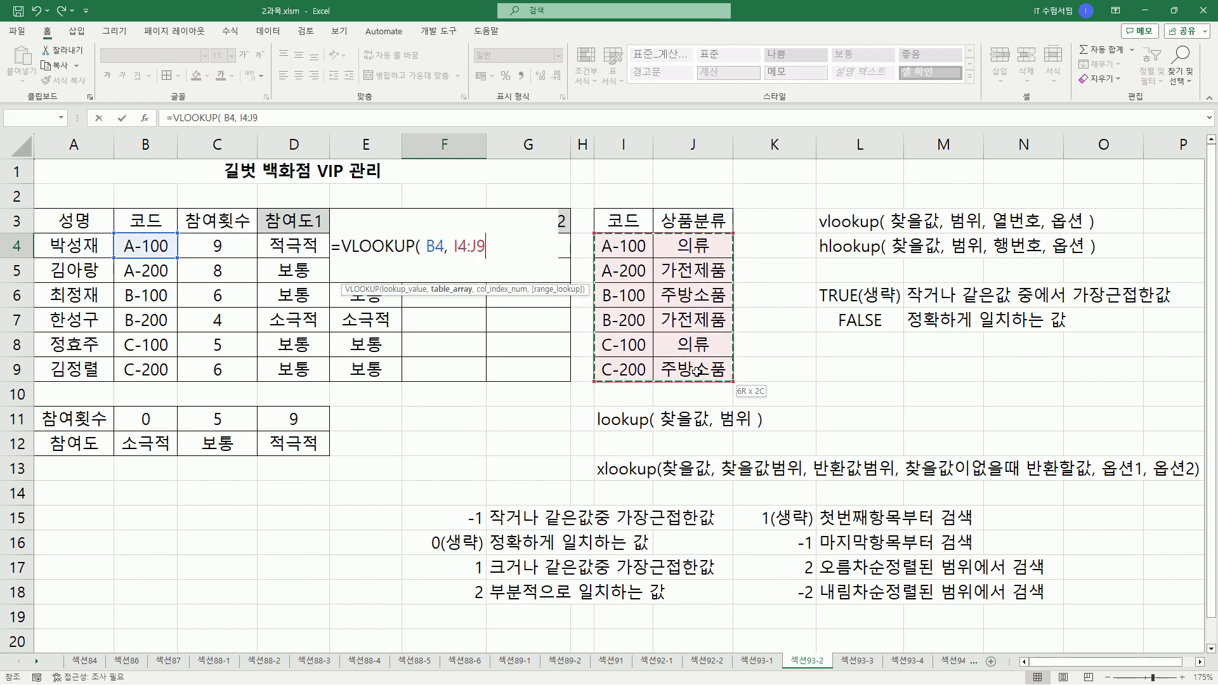
pyautogui.write(',')
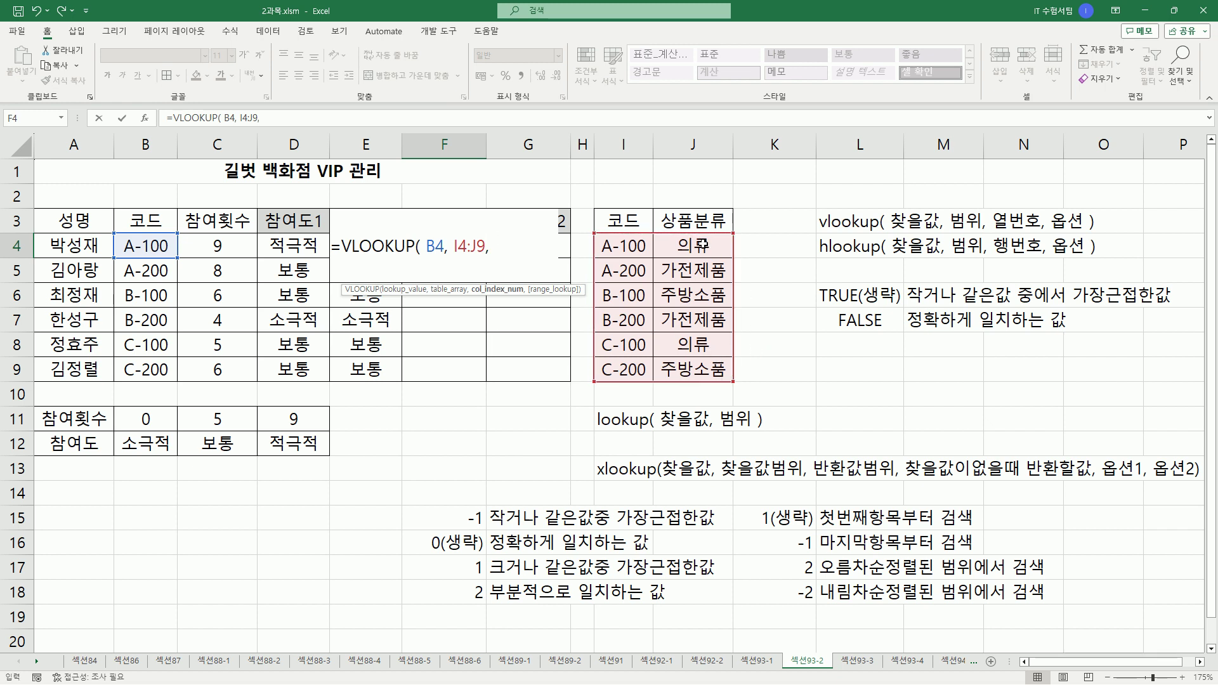
# Step: Complete the F4 VLOOKUP arguments with column number 2 for 상품분류 and false for an exact match
pyautogui.moveTo(597, 234)
pyautogui.mouseDown()
pyautogui.moveTo(674, 353)
pyautogui.moveTo(730, 383)
pyautogui.mouseUp()
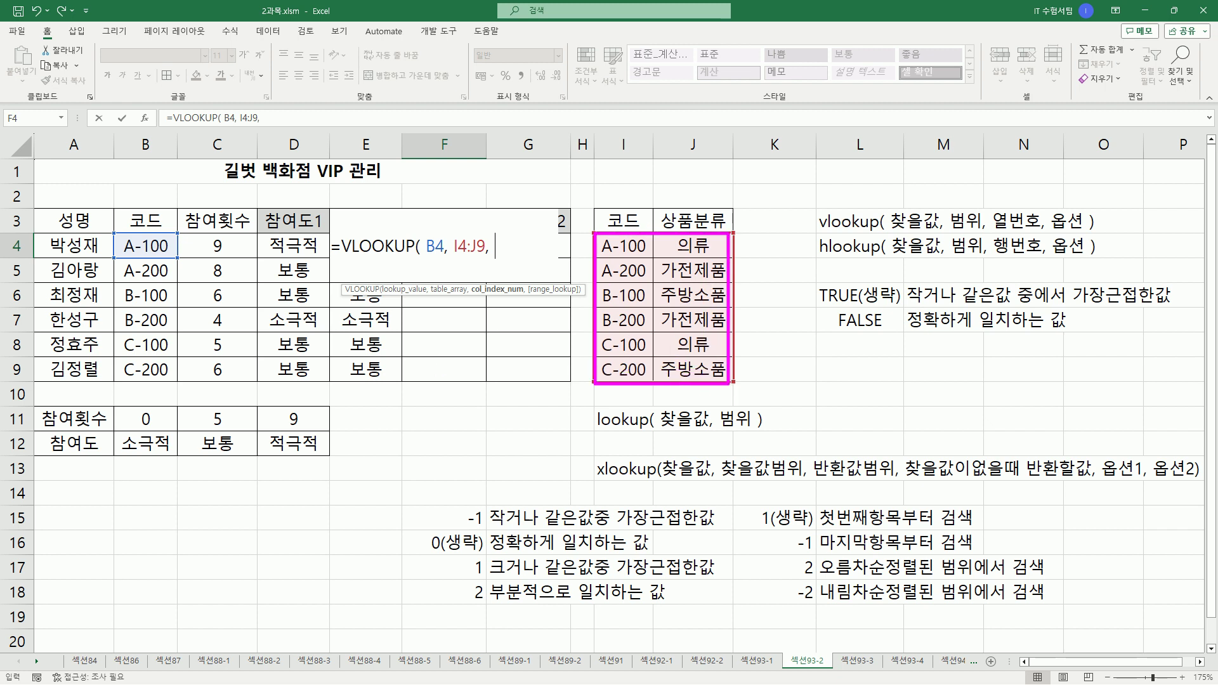
pyautogui.moveTo(633, 184); pyautogui.dragTo(625, 214)
pyautogui.moveTo(684, 184)
pyautogui.mouseDown()
pyautogui.moveTo(680, 207)
pyautogui.moveTo(708, 209)
pyautogui.mouseUp()
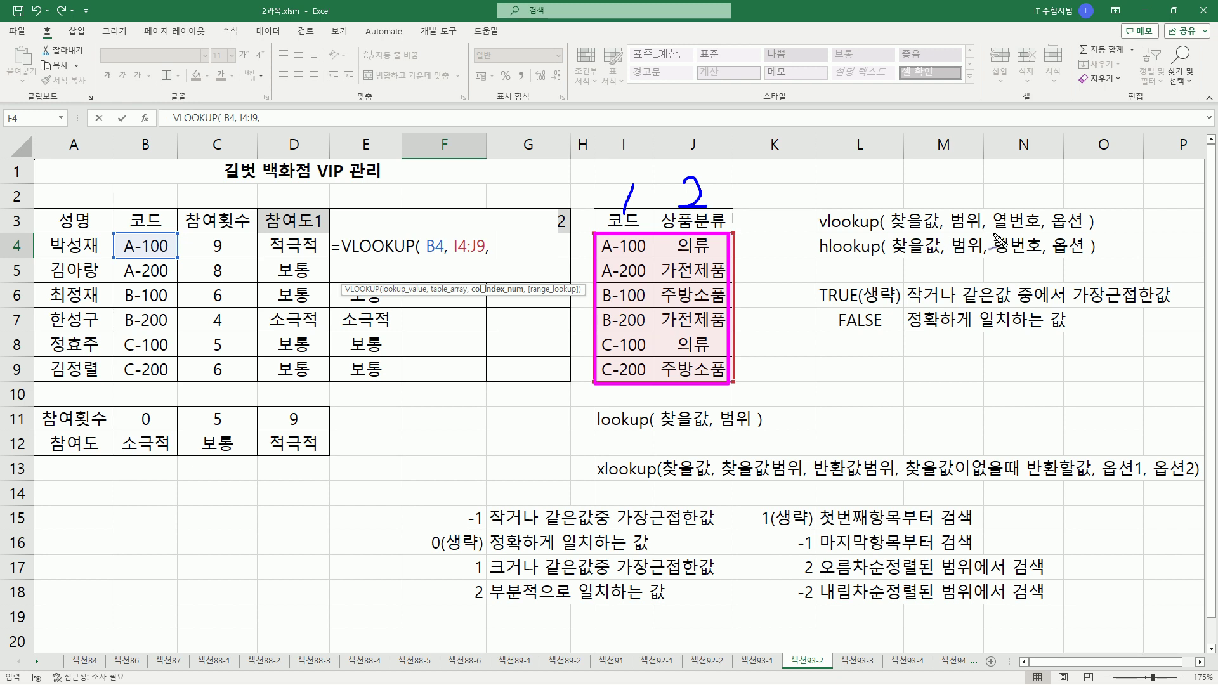
pyautogui.press('Escape')
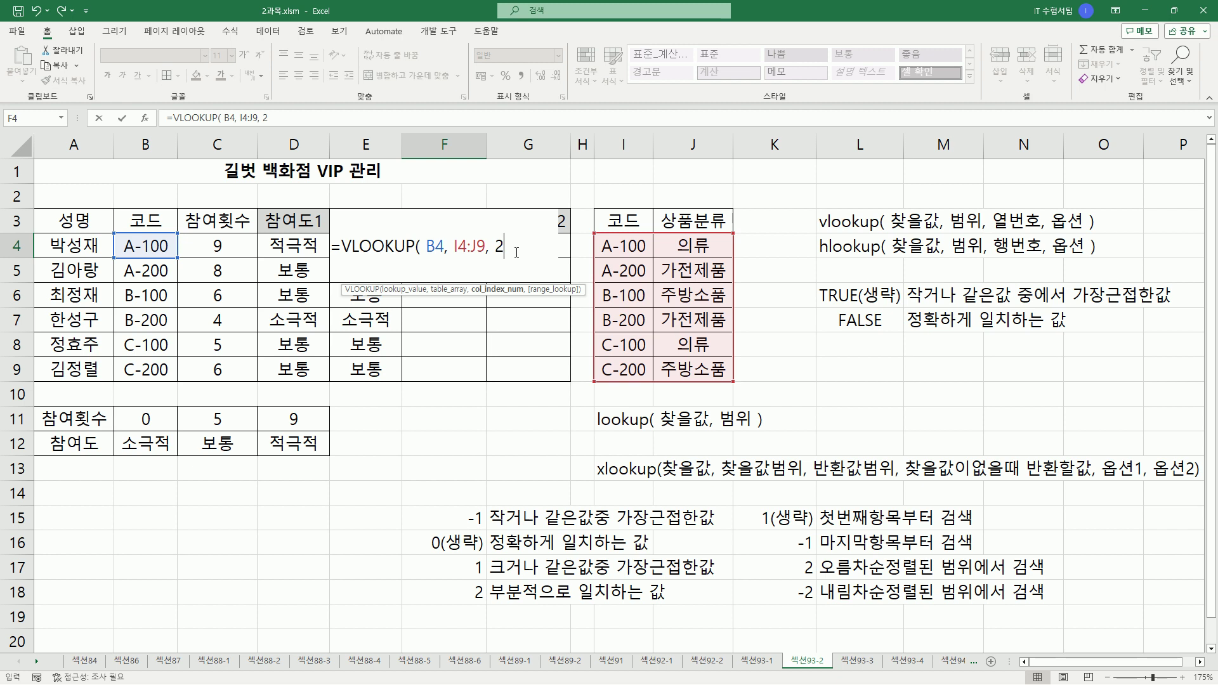
pyautogui.write(', fa')
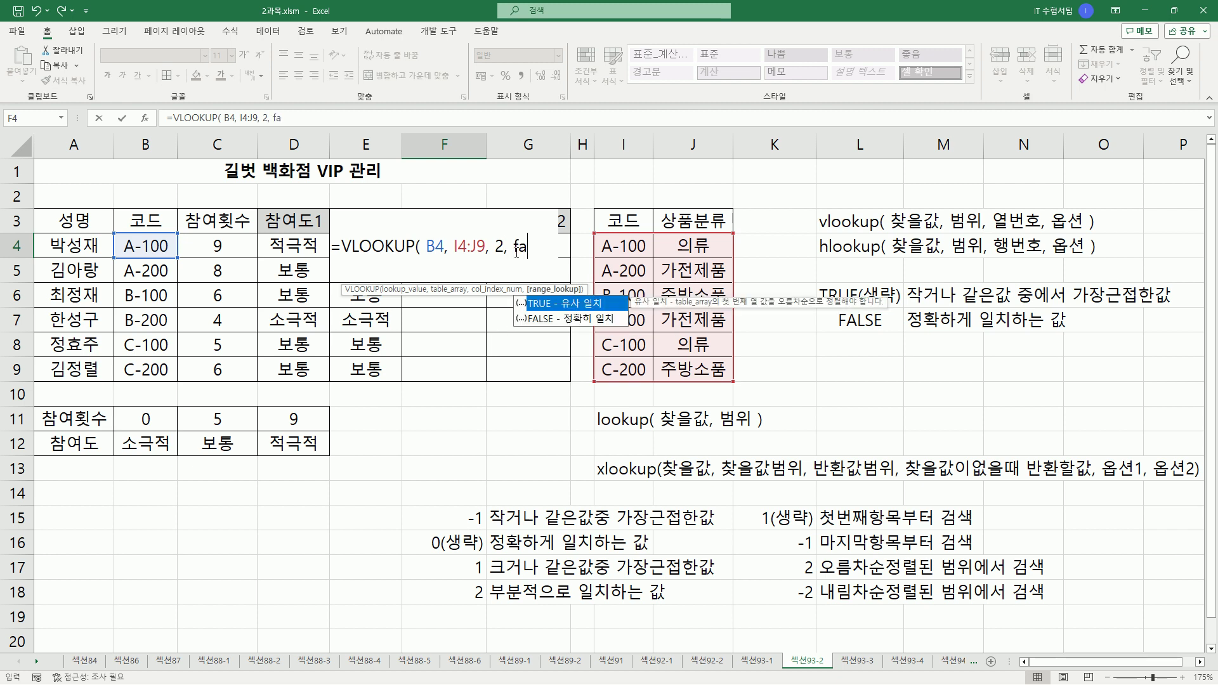
pyautogui.write('lse )')
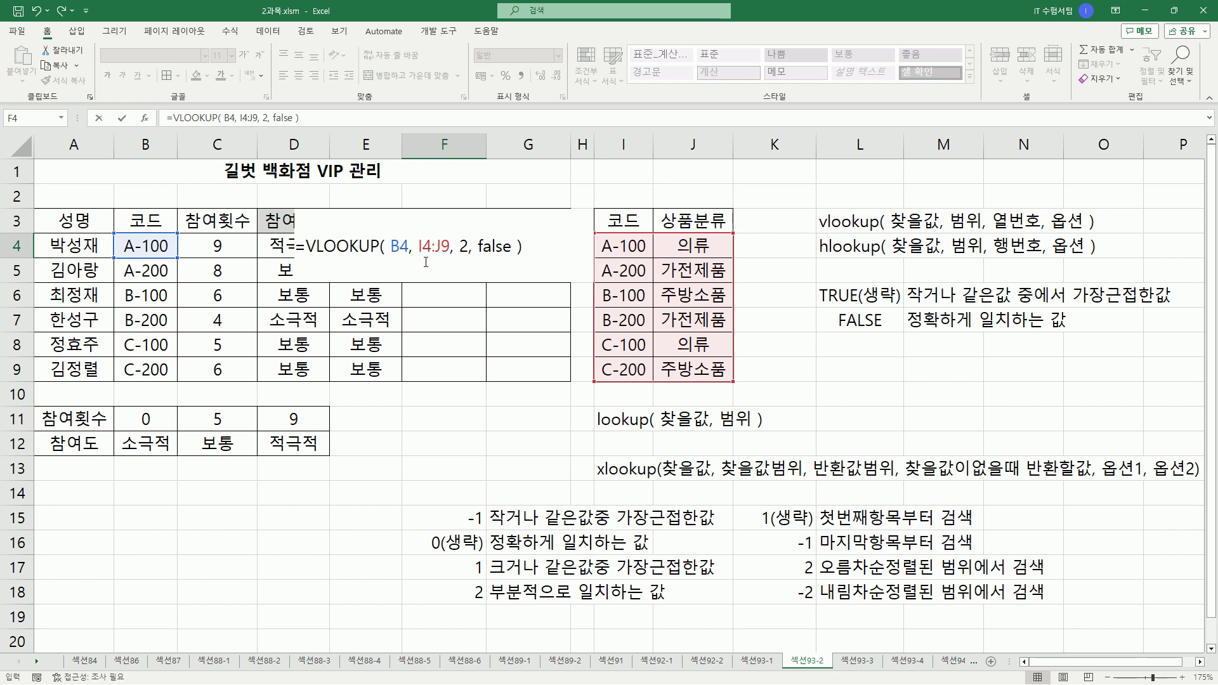
# Step: Examine which references in the F4 formula must shift for the codes in B4:B9 and which must stay fixed on I4:J9
pyautogui.moveTo(118, 234)
pyautogui.mouseDown()
pyautogui.moveTo(172, 258)
pyautogui.moveTo(131, 274)
pyautogui.moveTo(178, 284)
pyautogui.mouseUp()
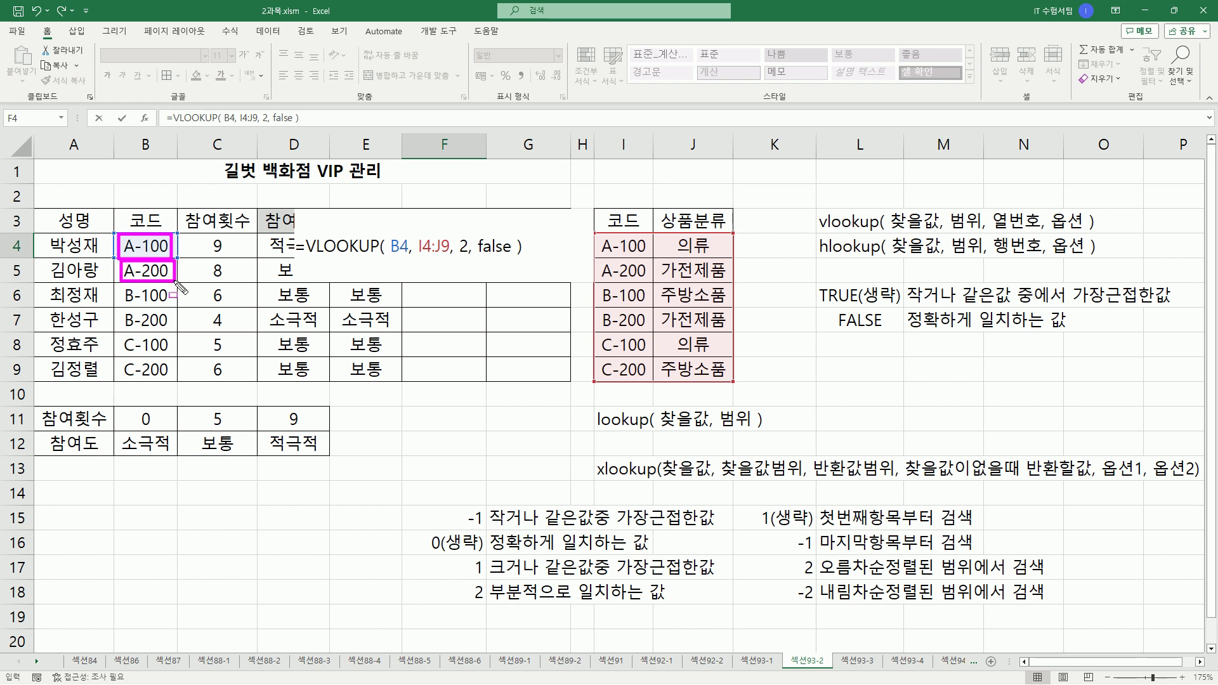
pyautogui.moveTo(121, 285); pyautogui.dragTo(173, 298)
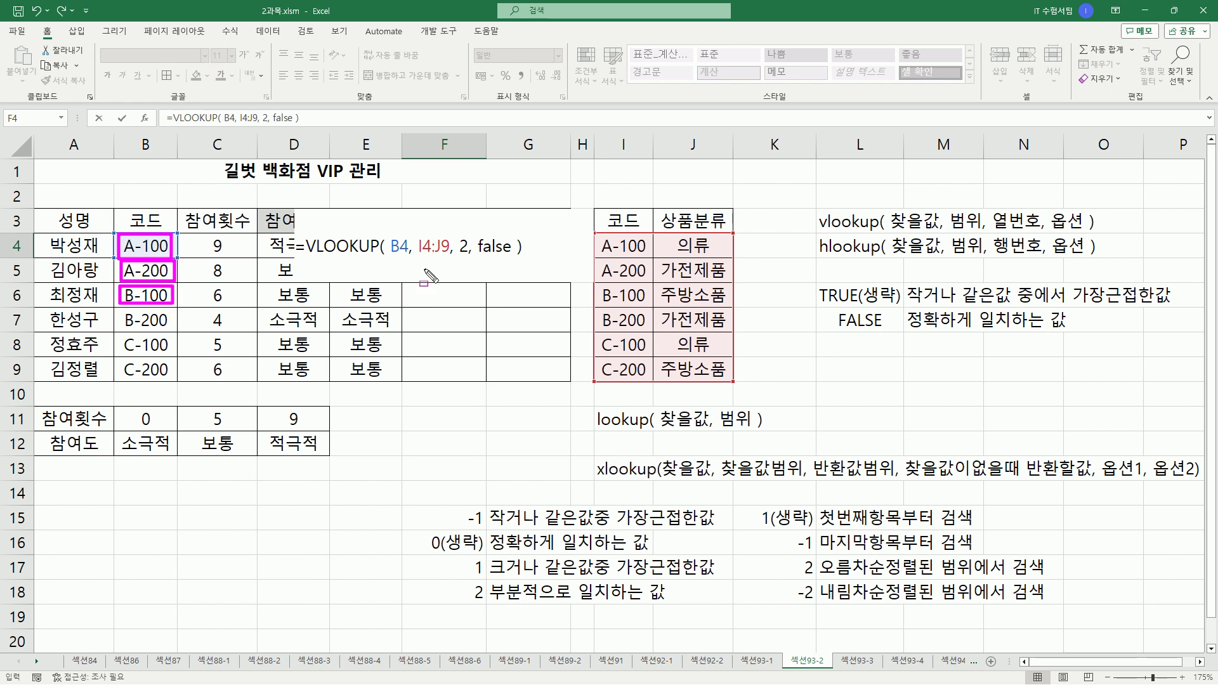
pyautogui.moveTo(119, 310)
pyautogui.mouseDown()
pyautogui.moveTo(144, 311)
pyautogui.moveTo(119, 336)
pyautogui.moveTo(118, 378)
pyautogui.mouseUp()
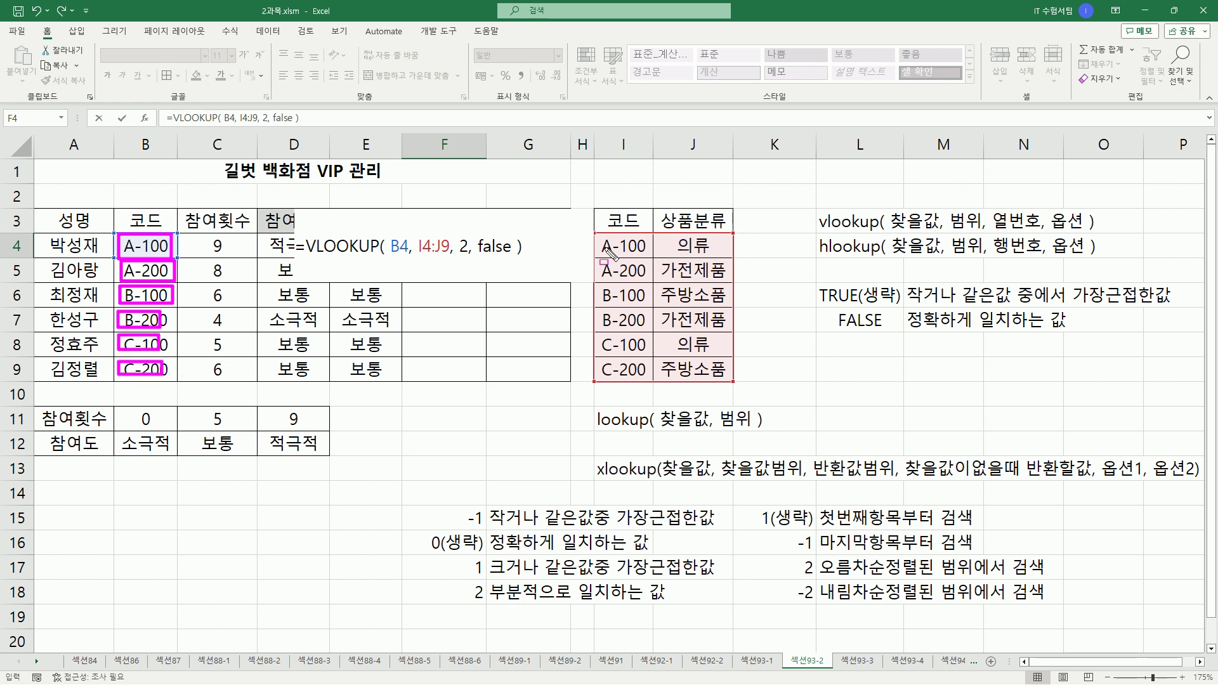
pyautogui.moveTo(593, 235)
pyautogui.mouseDown()
pyautogui.moveTo(640, 384)
pyautogui.moveTo(735, 386)
pyautogui.moveTo(736, 232)
pyautogui.mouseUp()
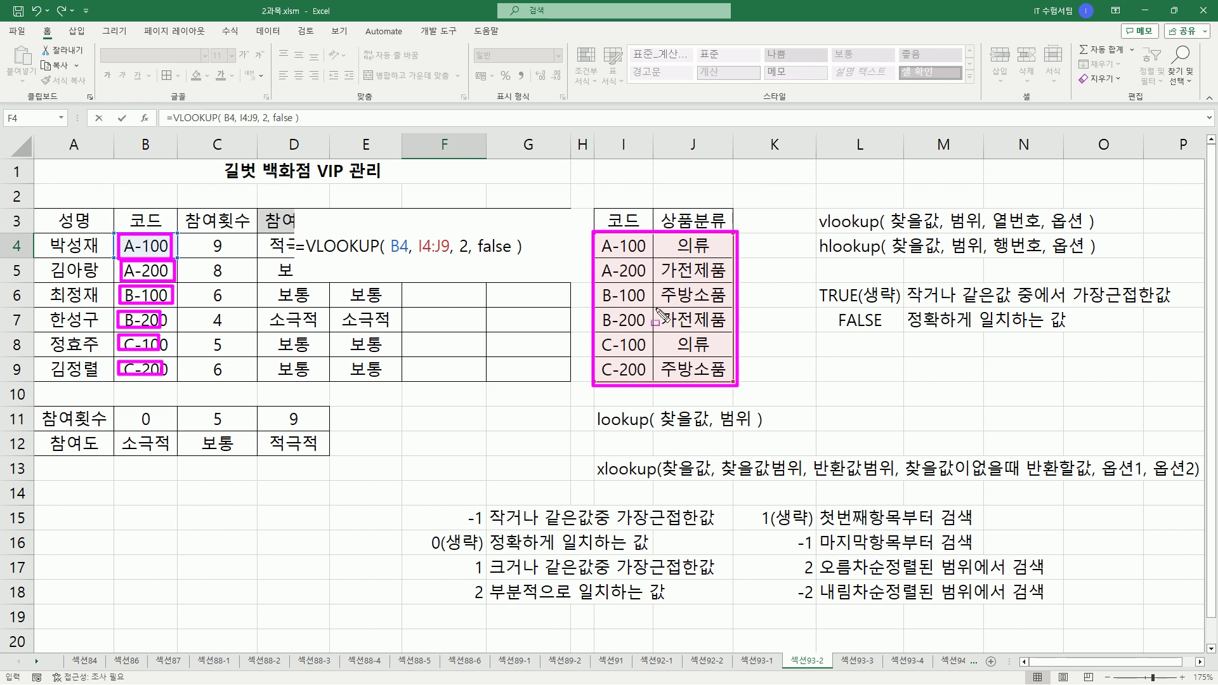
pyautogui.moveTo(417, 256); pyautogui.dragTo(448, 256)
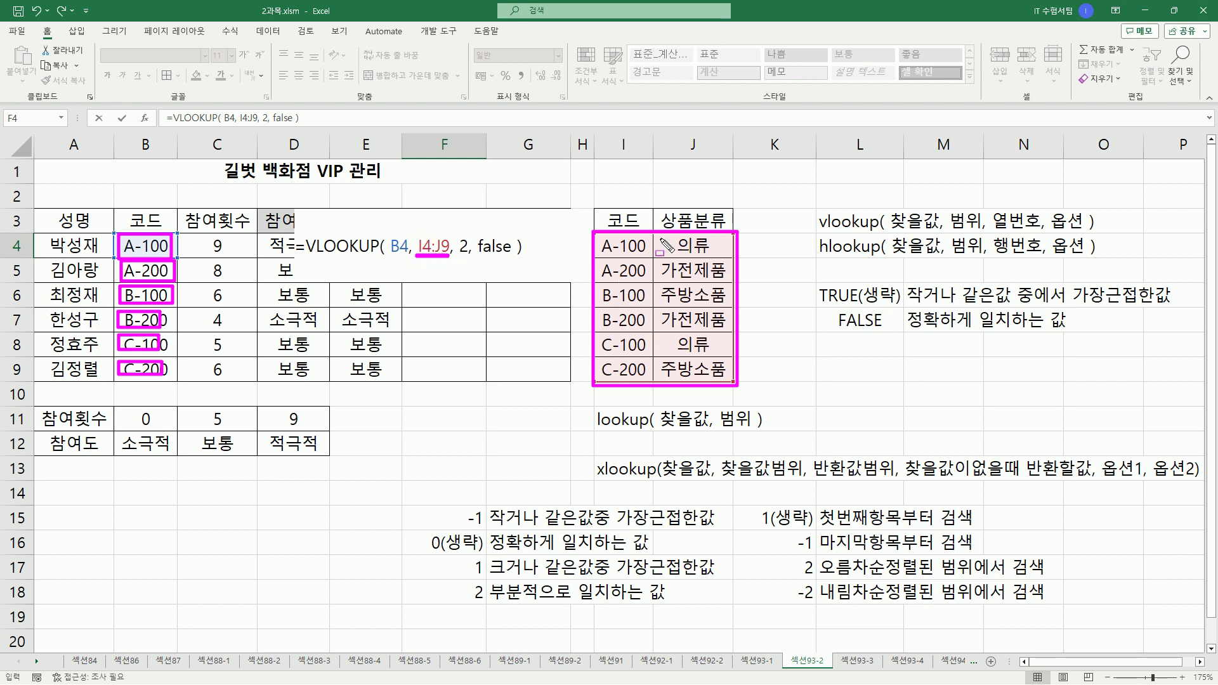
pyautogui.press('Escape')
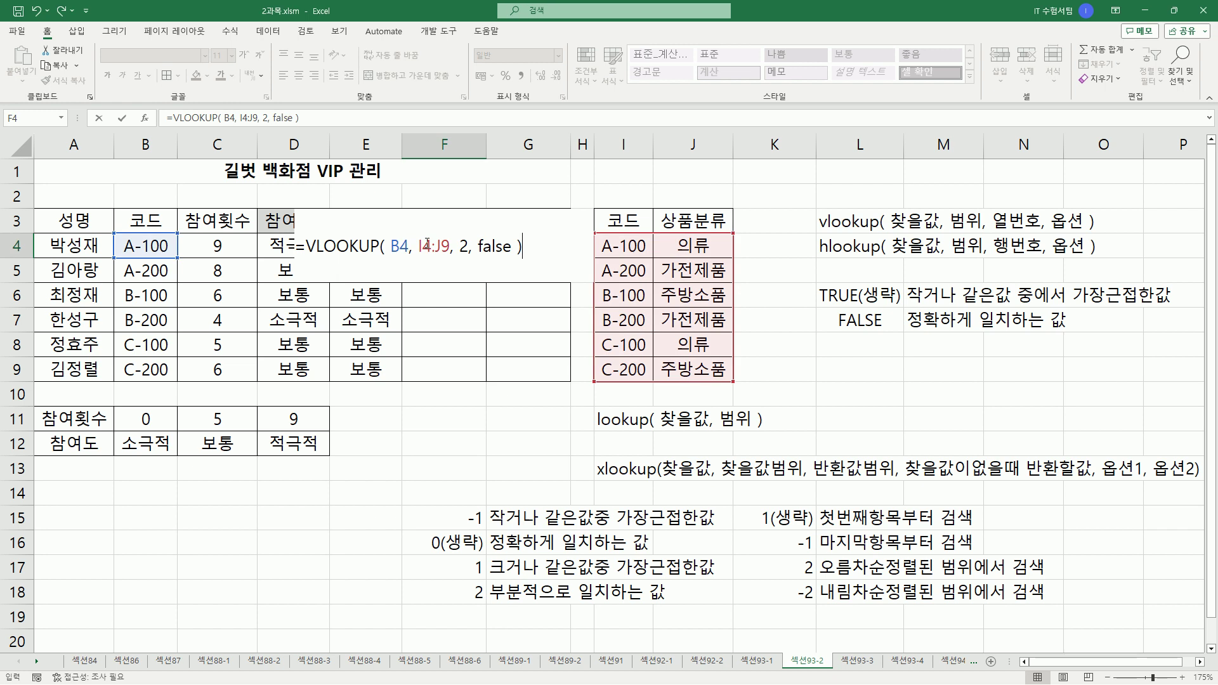
# Step: Make the range in the F4 VLOOKUP formula absolute as $I$4:$J$9 and fill the formula down to F9
pyautogui.moveTo(425, 246); pyautogui.dragTo(440, 246)
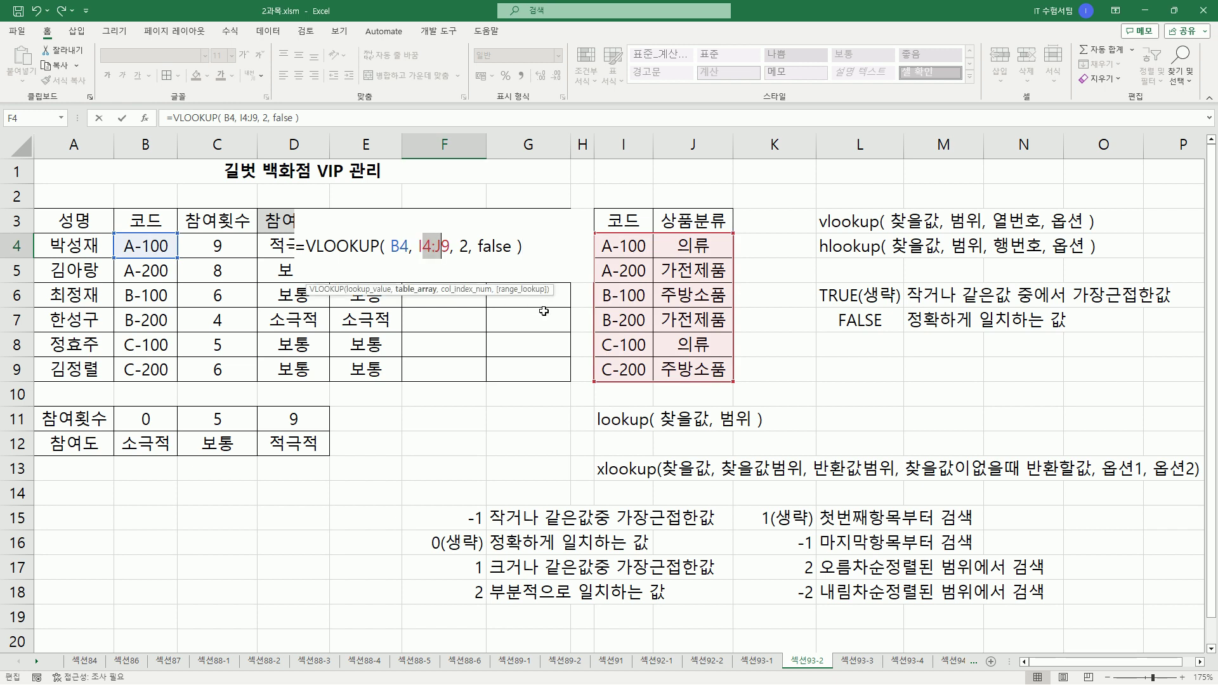
pyautogui.press('F4')
pyautogui.moveTo(472, 257)
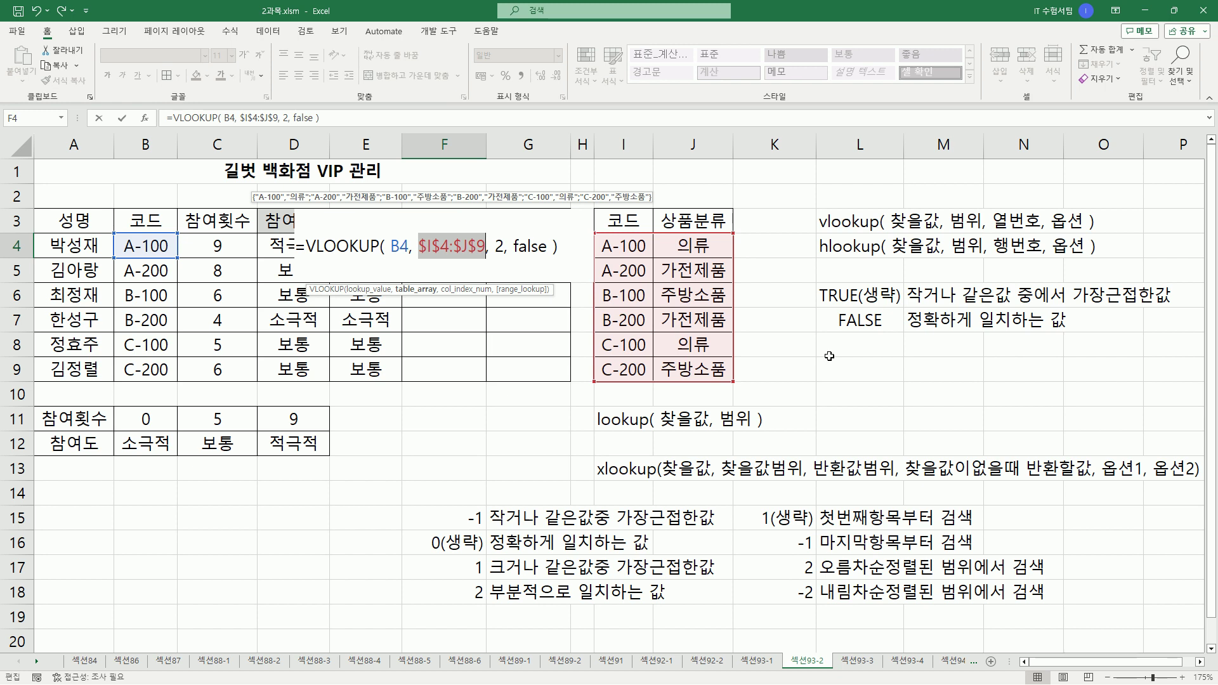
pyautogui.press('Return')
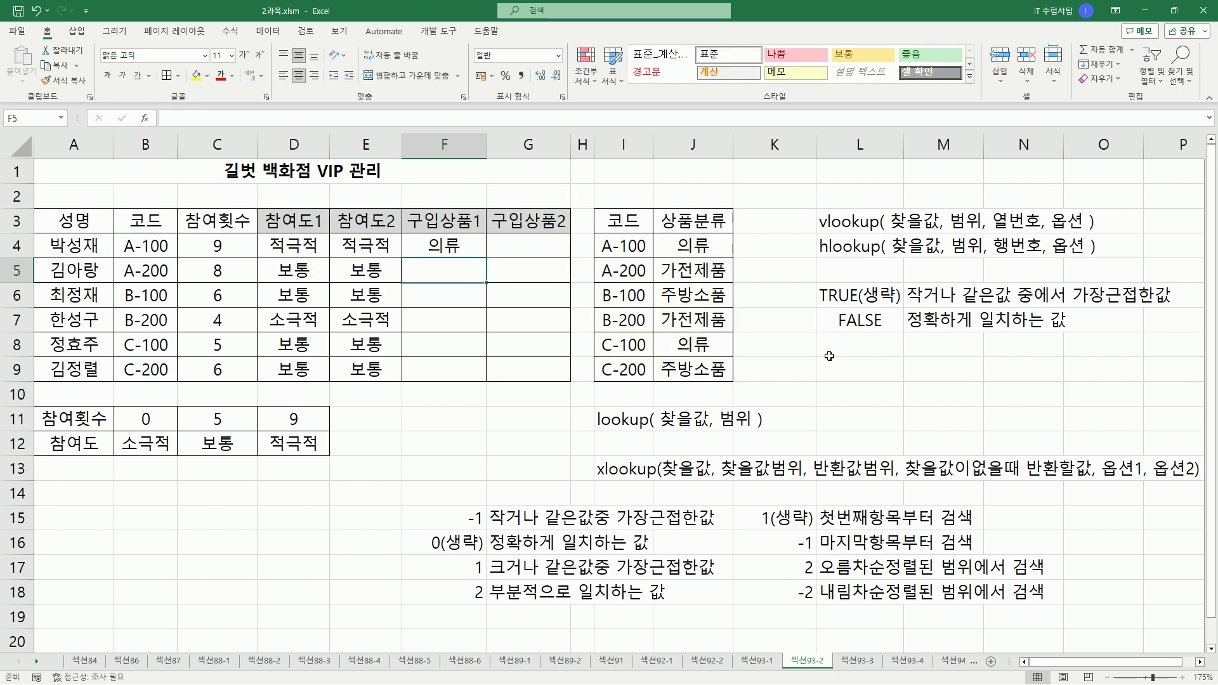
pyautogui.click(465, 243)
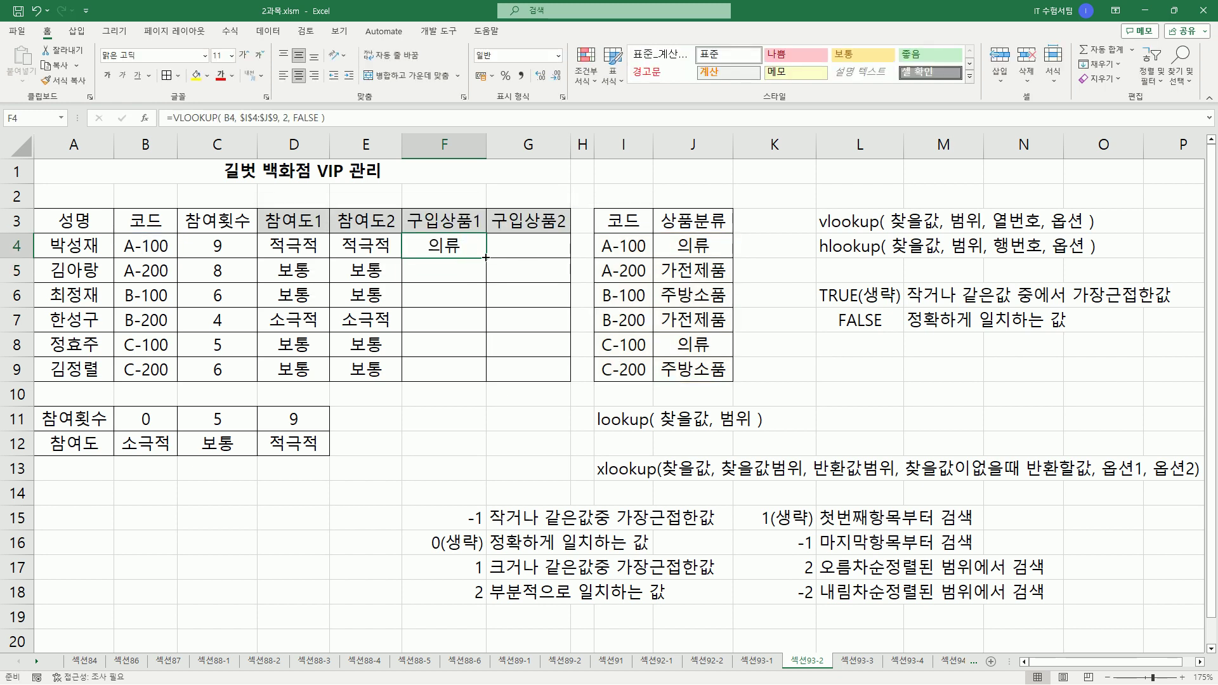
pyautogui.moveTo(485, 257); pyautogui.dragTo(472, 385)
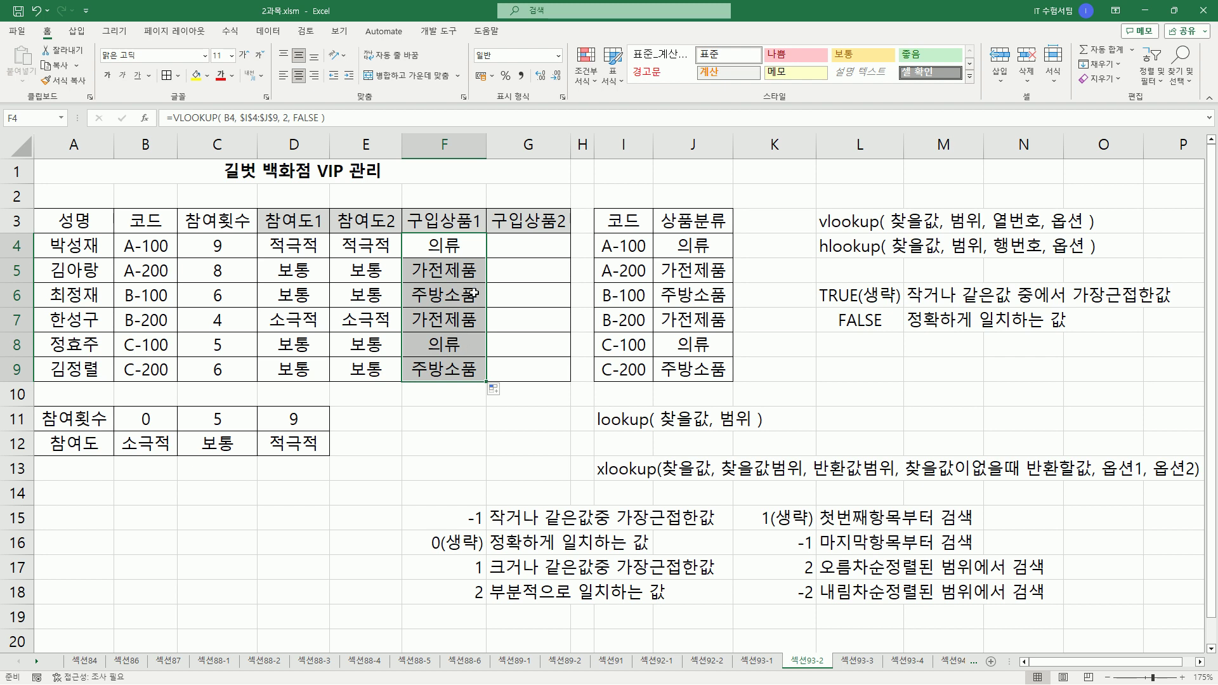
# Step: Examine which lookup value, lookup range and return range the XLOOKUP syntax needs for 구입상품2 in G4
pyautogui.click(532, 255)
pyautogui.moveTo(496, 238); pyautogui.dragTo(559, 376)
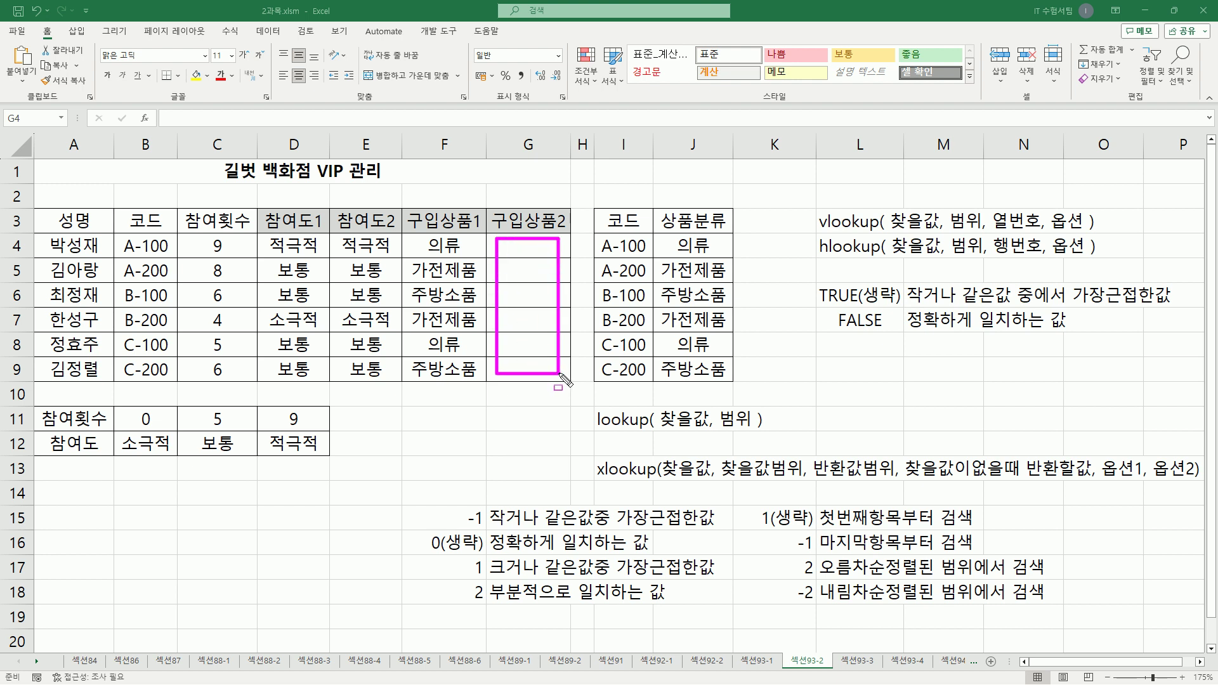
pyautogui.moveTo(595, 480); pyautogui.dragTo(656, 482)
pyautogui.moveTo(497, 240); pyautogui.dragTo(548, 254)
pyautogui.moveTo(120, 235)
pyautogui.mouseDown()
pyautogui.moveTo(150, 257)
pyautogui.moveTo(172, 244)
pyautogui.moveTo(173, 257)
pyautogui.mouseUp()
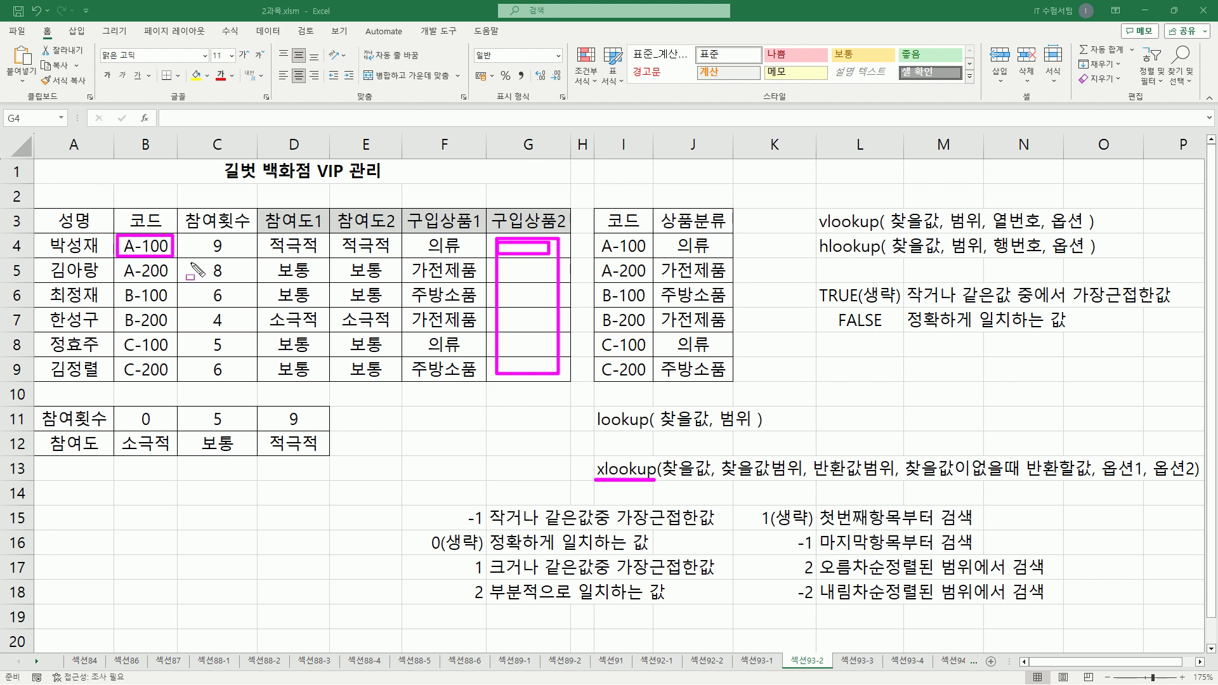
pyautogui.moveTo(663, 451)
pyautogui.mouseDown()
pyautogui.moveTo(710, 484)
pyautogui.moveTo(804, 482)
pyautogui.mouseUp()
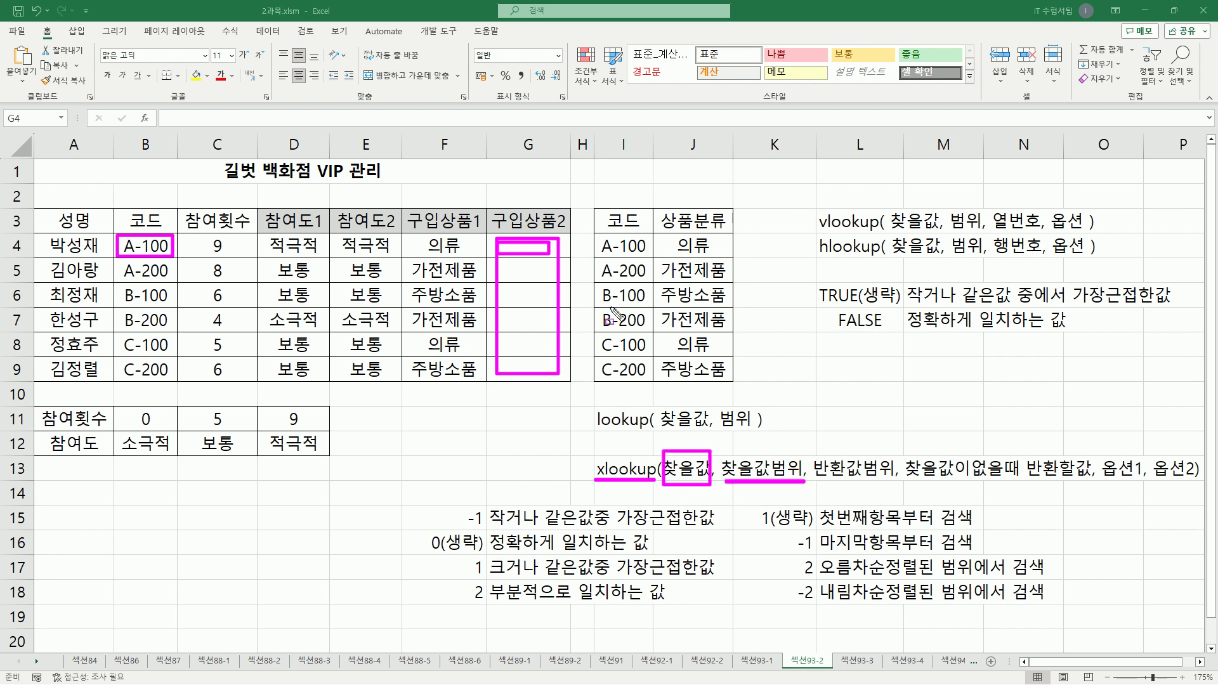
pyautogui.moveTo(598, 234)
pyautogui.mouseDown()
pyautogui.moveTo(596, 261)
pyautogui.moveTo(647, 381)
pyautogui.mouseUp()
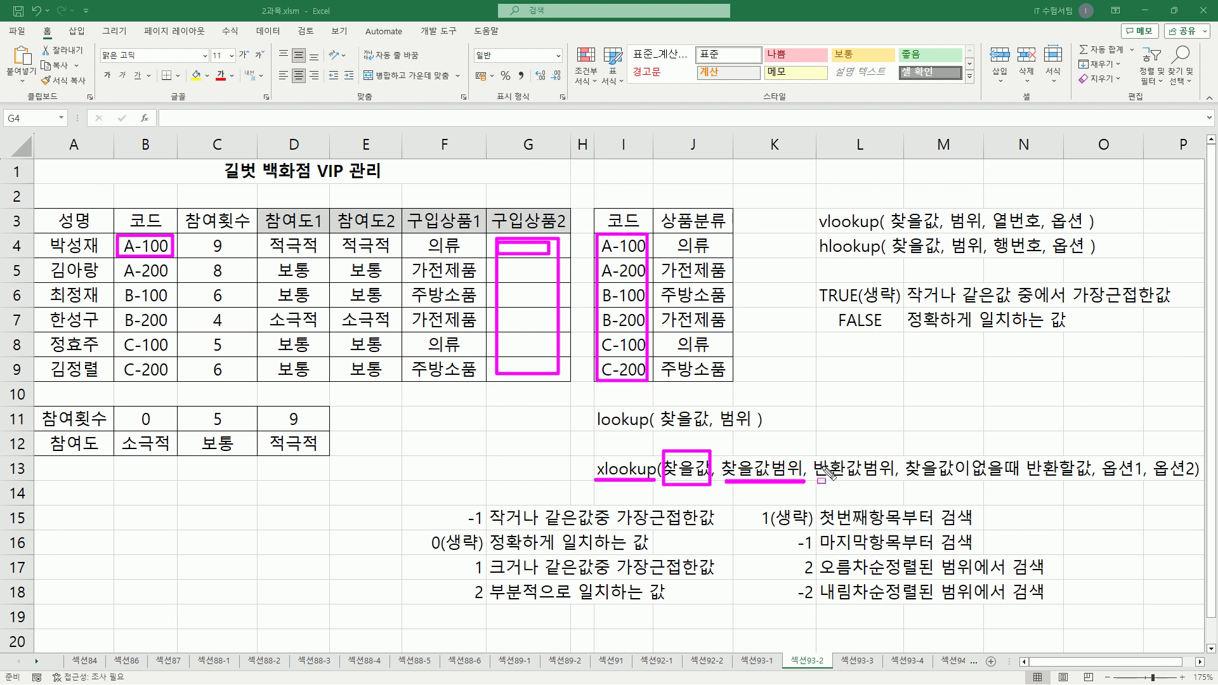
pyautogui.moveTo(813, 454); pyautogui.dragTo(894, 487)
pyautogui.moveTo(663, 252)
pyautogui.mouseDown()
pyautogui.moveTo(672, 235)
pyautogui.moveTo(664, 296)
pyautogui.moveTo(730, 386)
pyautogui.mouseUp()
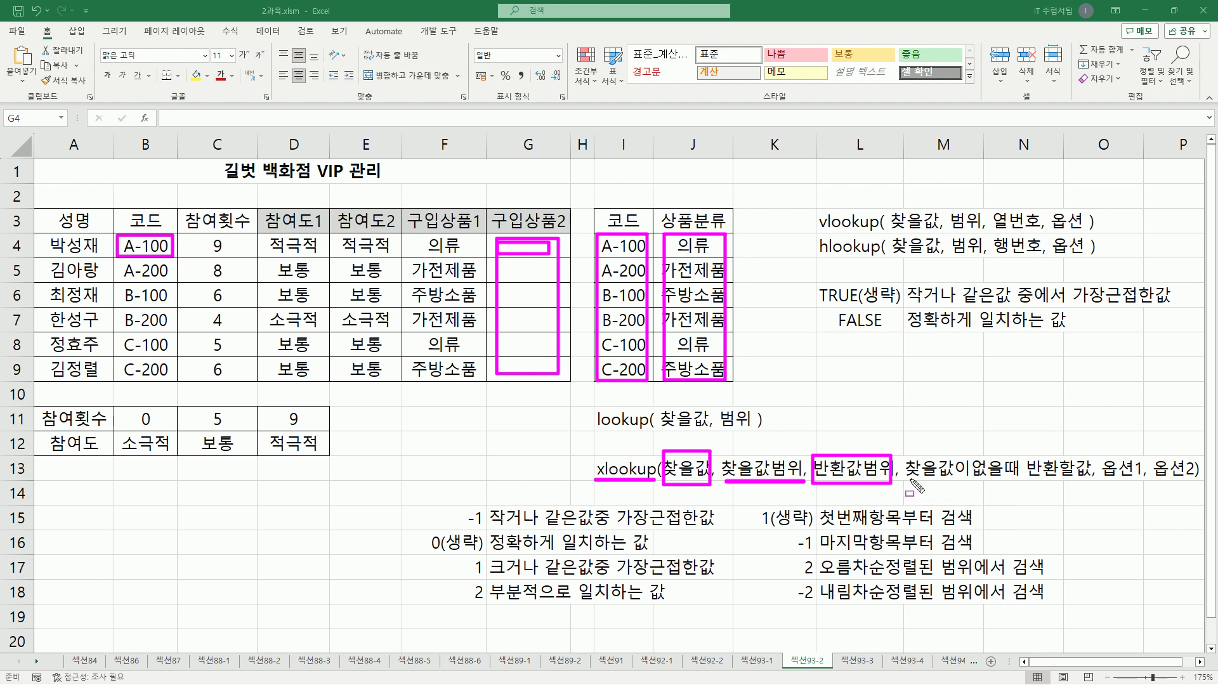
# Step: Examine the XLOOKUP not-found argument and the 옵션1 and 옵션2 notes to decide which optional arguments G4 needs
pyautogui.moveTo(911, 479); pyautogui.dragTo(1086, 480)
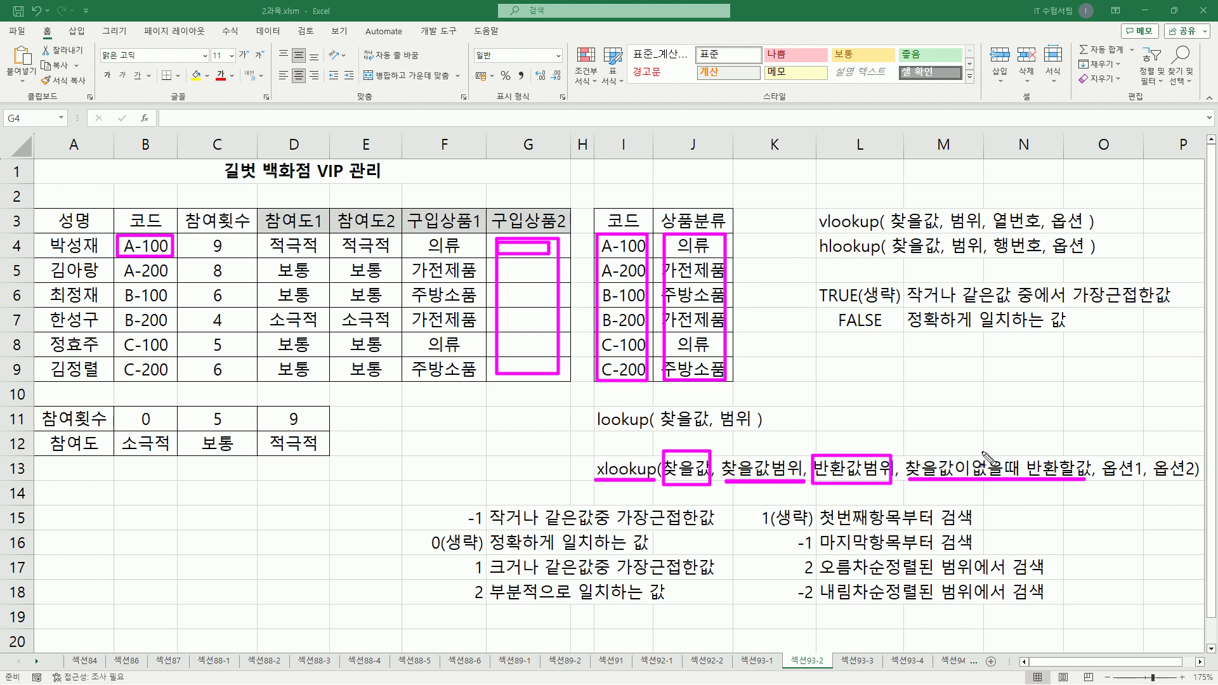
pyautogui.moveTo(1029, 448)
pyautogui.mouseDown()
pyautogui.moveTo(967, 481)
pyautogui.moveTo(1019, 474)
pyautogui.mouseUp()
pyautogui.moveTo(995, 544); pyautogui.dragTo(1003, 541)
pyautogui.hotkey('ctrl', 'z')
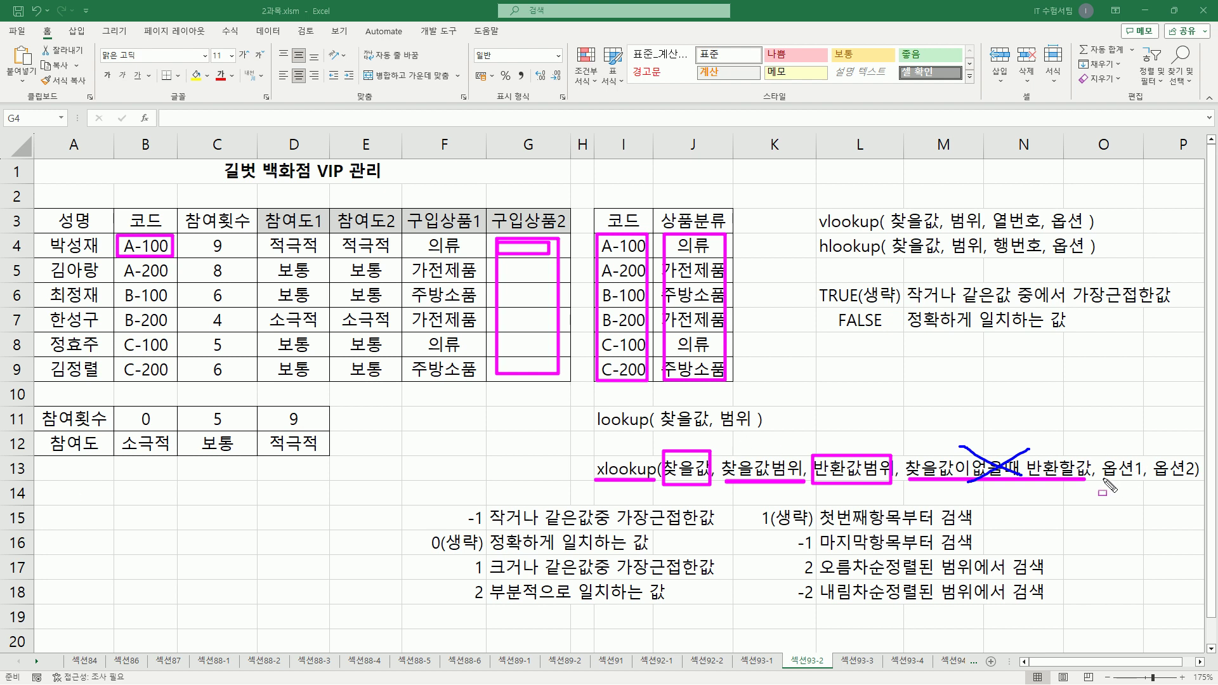
pyautogui.moveTo(1102, 480); pyautogui.dragTo(1140, 481)
pyautogui.moveTo(119, 237); pyautogui.dragTo(140, 255)
pyautogui.hotkey('ctrl', 'z')
pyautogui.moveTo(602, 238)
pyautogui.mouseDown()
pyautogui.moveTo(604, 352)
pyautogui.moveTo(642, 381)
pyautogui.mouseUp()
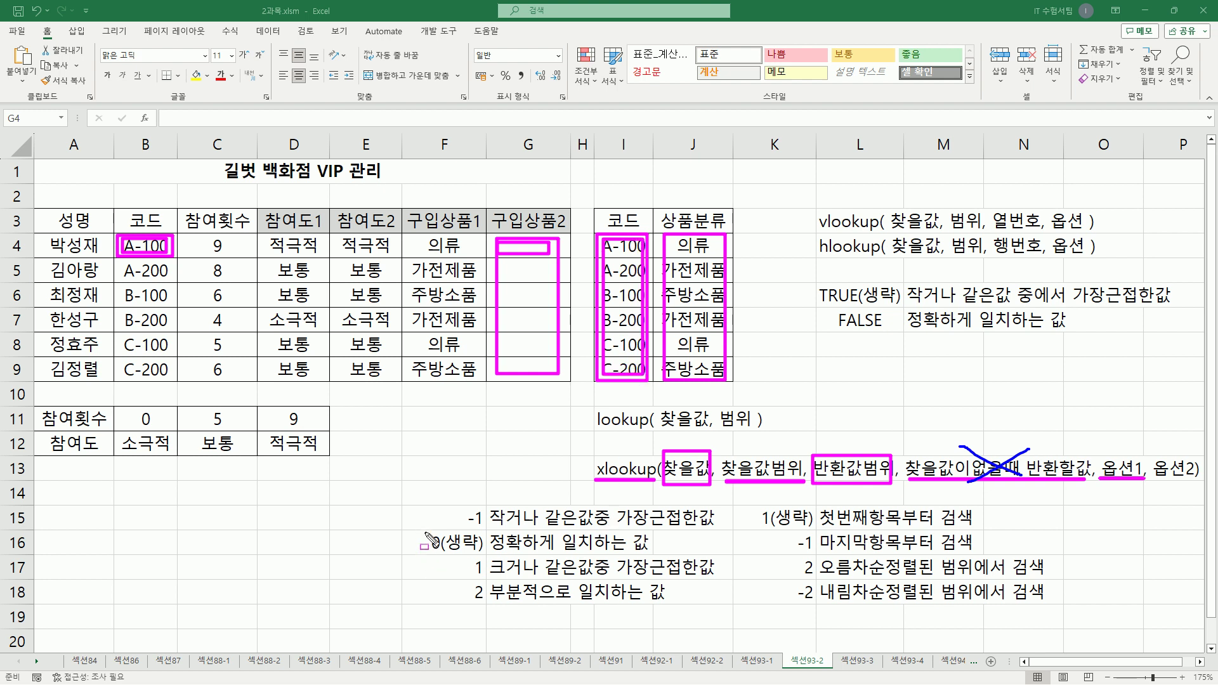
pyautogui.moveTo(425, 530)
pyautogui.mouseDown()
pyautogui.moveTo(485, 533)
pyautogui.moveTo(425, 530)
pyautogui.mouseUp()
pyautogui.moveTo(485, 553); pyautogui.dragTo(653, 554)
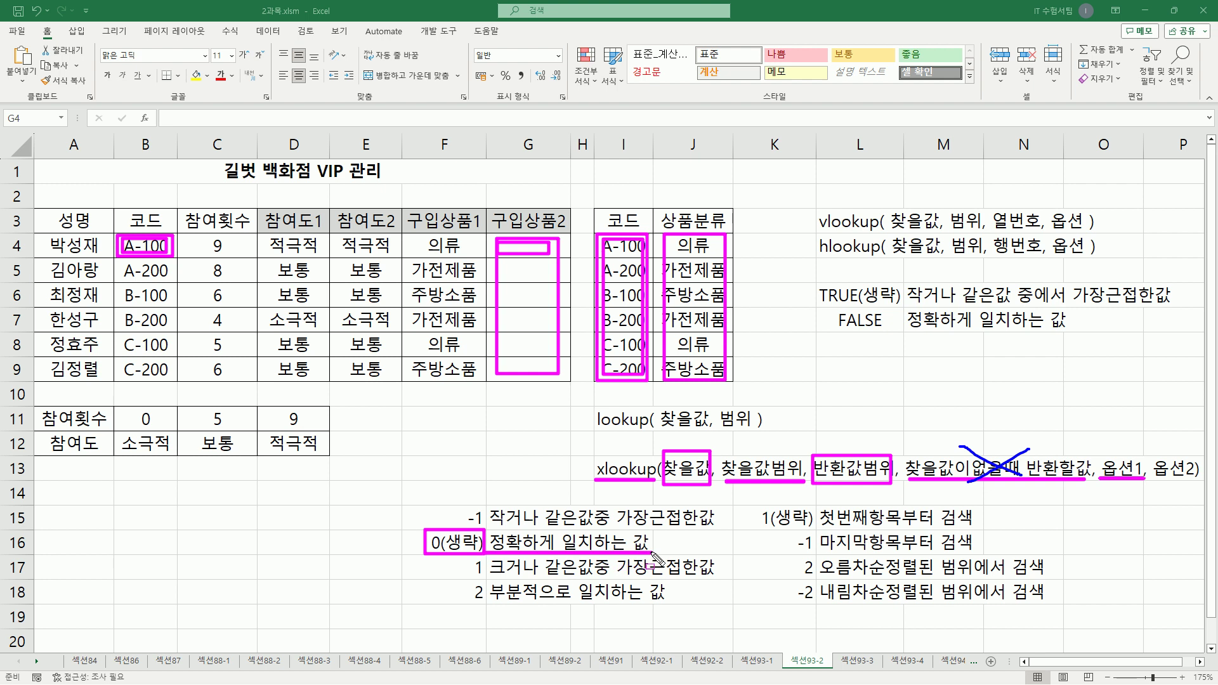
pyautogui.moveTo(1149, 480); pyautogui.dragTo(1198, 480)
pyautogui.moveTo(816, 528); pyautogui.dragTo(987, 529)
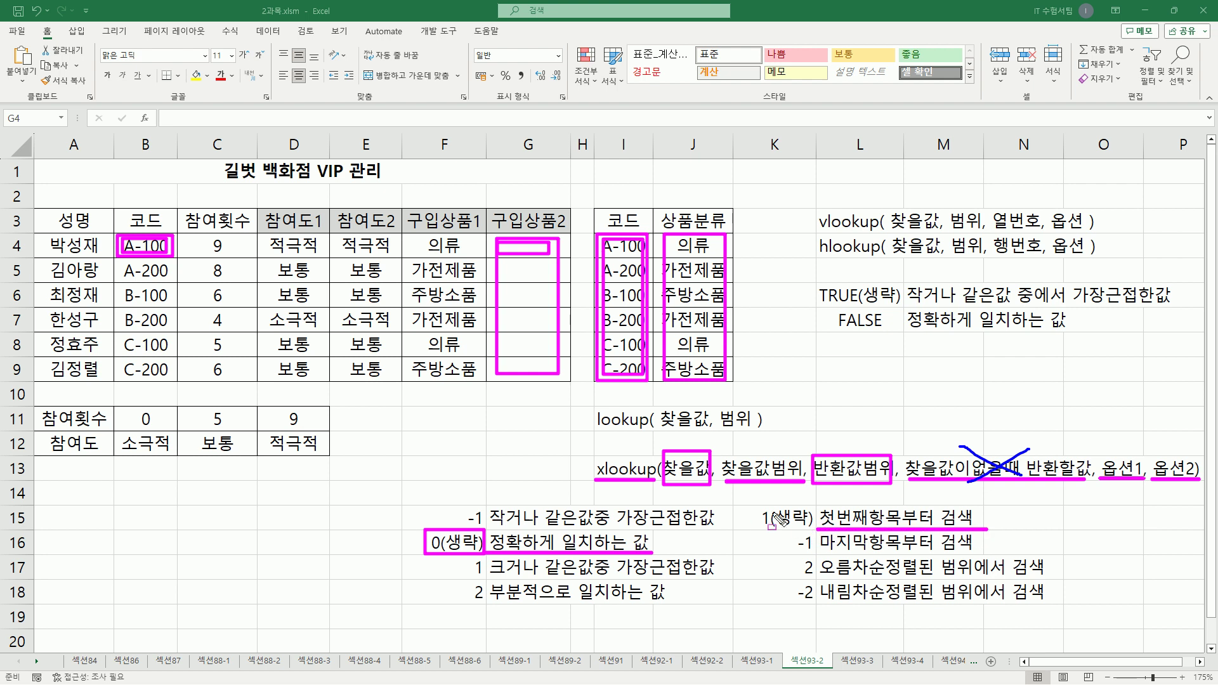
# Step: Examine the default 옵션1 and 옵션2 values of XLOOKUP to decide whether both options can be omitted in G4
pyautogui.moveTo(754, 503); pyautogui.dragTo(820, 532)
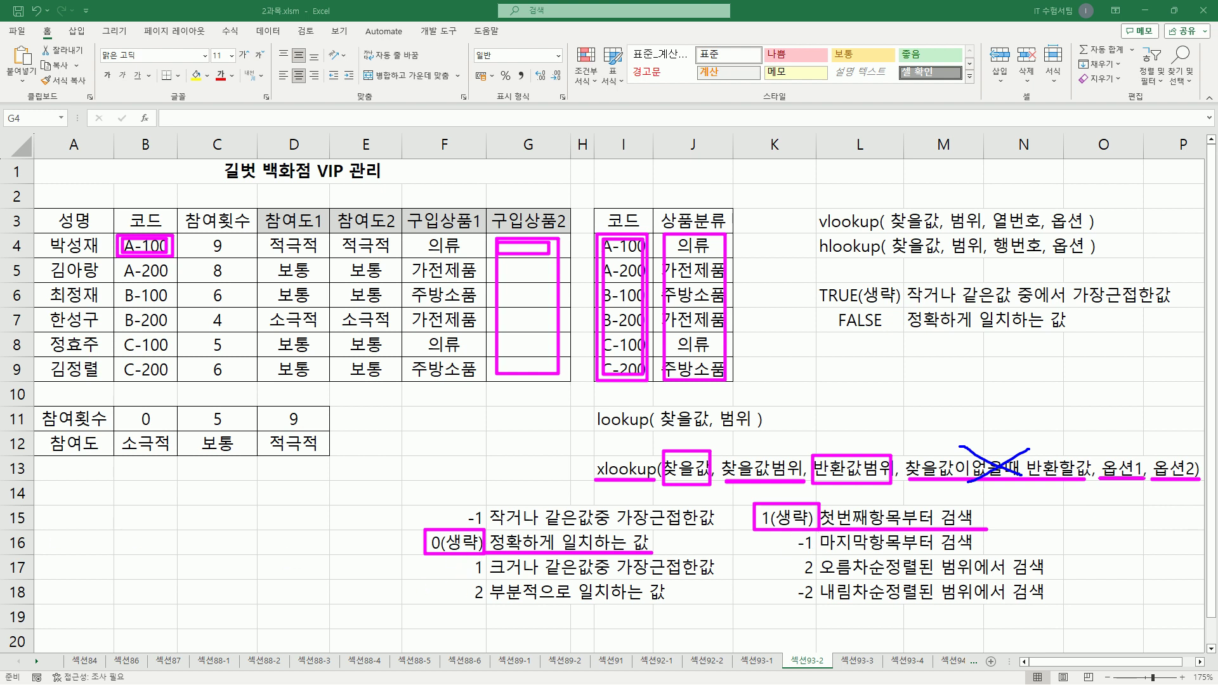
pyautogui.moveTo(454, 532); pyautogui.dragTo(477, 515)
pyautogui.moveTo(787, 500)
pyautogui.mouseDown()
pyautogui.moveTo(796, 511)
pyautogui.moveTo(802, 494)
pyautogui.mouseUp()
pyautogui.moveTo(1137, 453)
pyautogui.mouseDown()
pyautogui.moveTo(1107, 483)
pyautogui.moveTo(1193, 477)
pyautogui.mouseUp()
pyautogui.press('Escape')
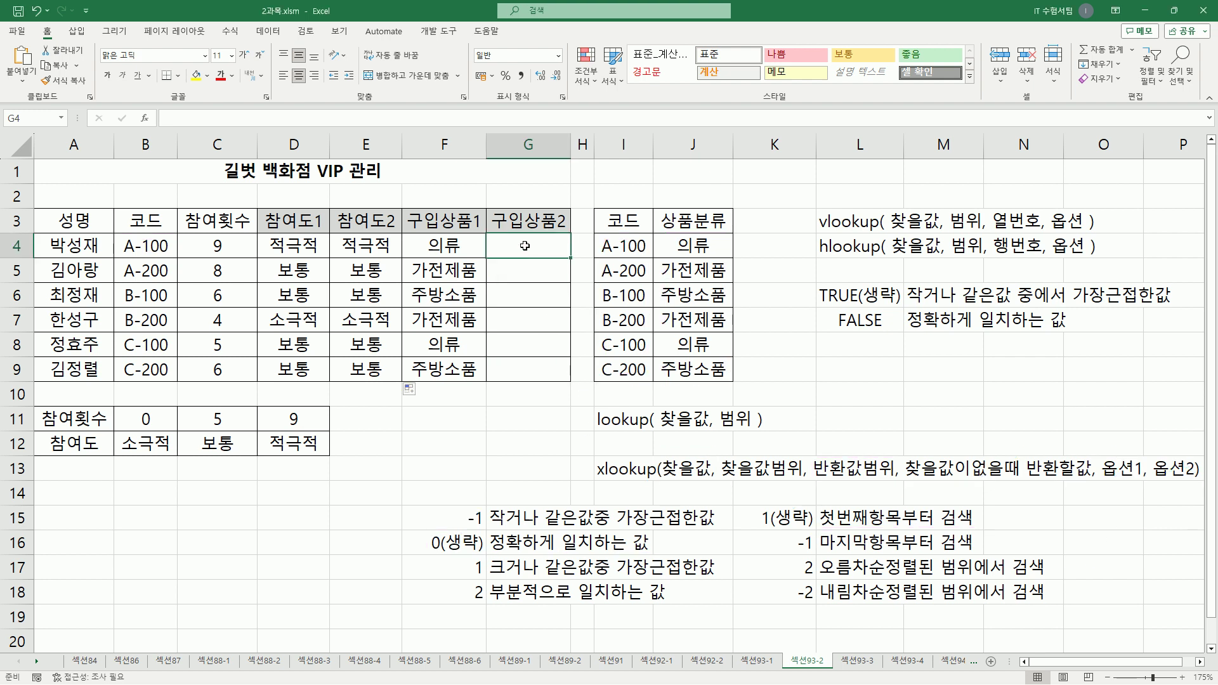
# Step: Start an XLOOKUP formula in G4 with the code in B4 as the lookup value
pyautogui.write('=xl')
pyautogui.press('Tab')
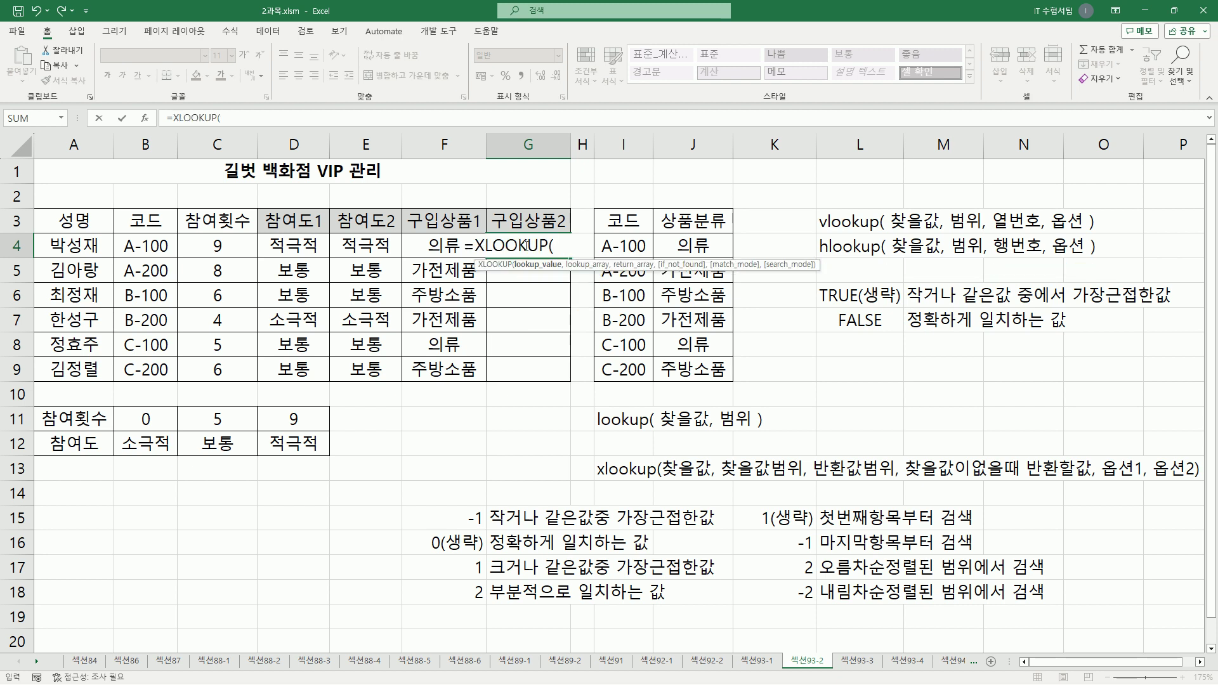
pyautogui.press('Left')
pyautogui.press('Left')
pyautogui.press('Left')
pyautogui.press('Left')
pyautogui.press('Left')
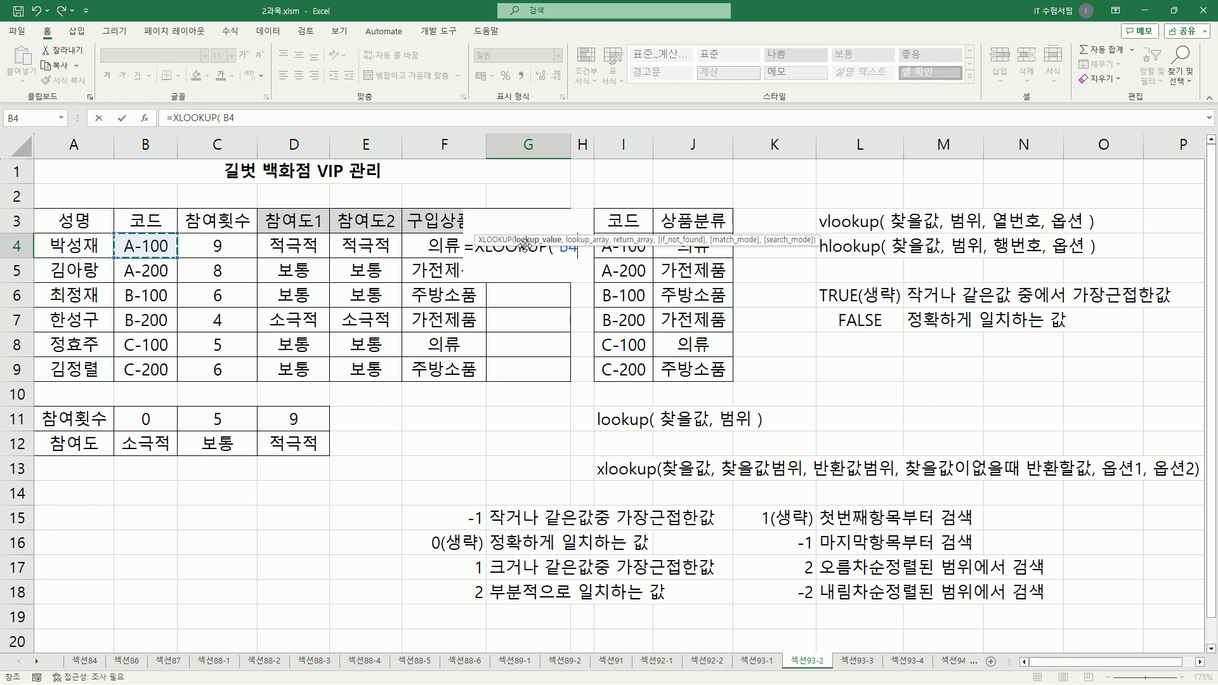
pyautogui.write(',')
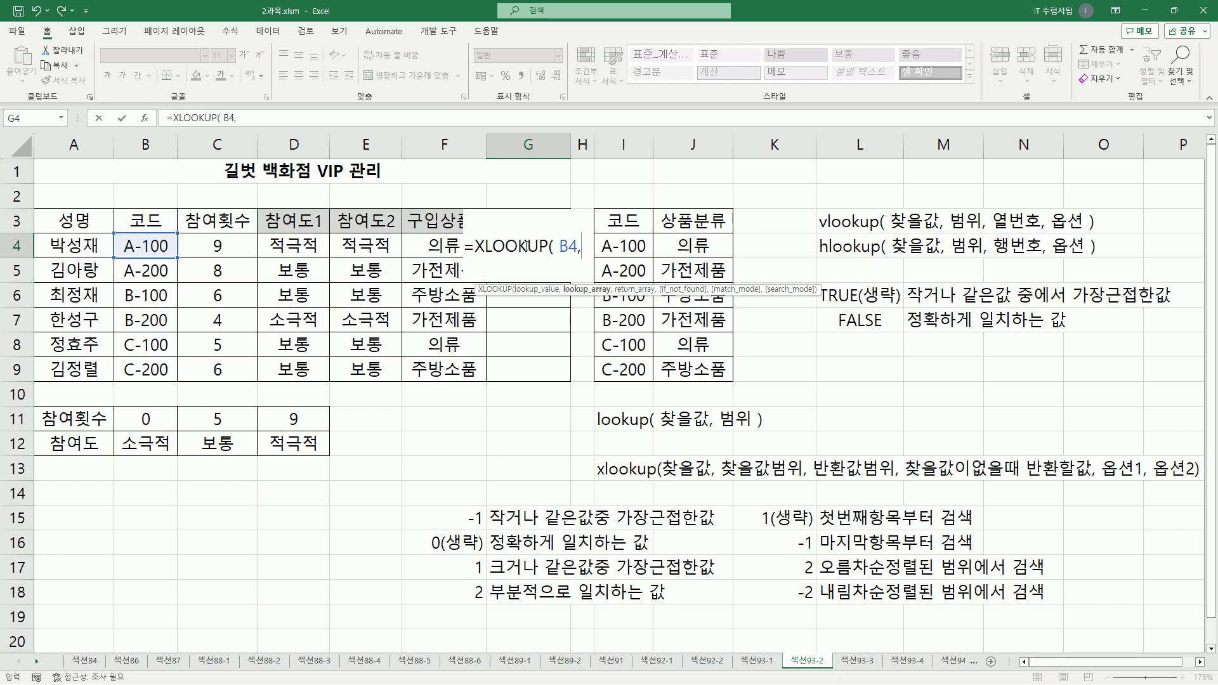
# Step: Complete the G4 XLOOKUP formula with I4:I9 as the lookup range and J4:J9 as the return range
pyautogui.moveTo(627, 245); pyautogui.dragTo(644, 385)
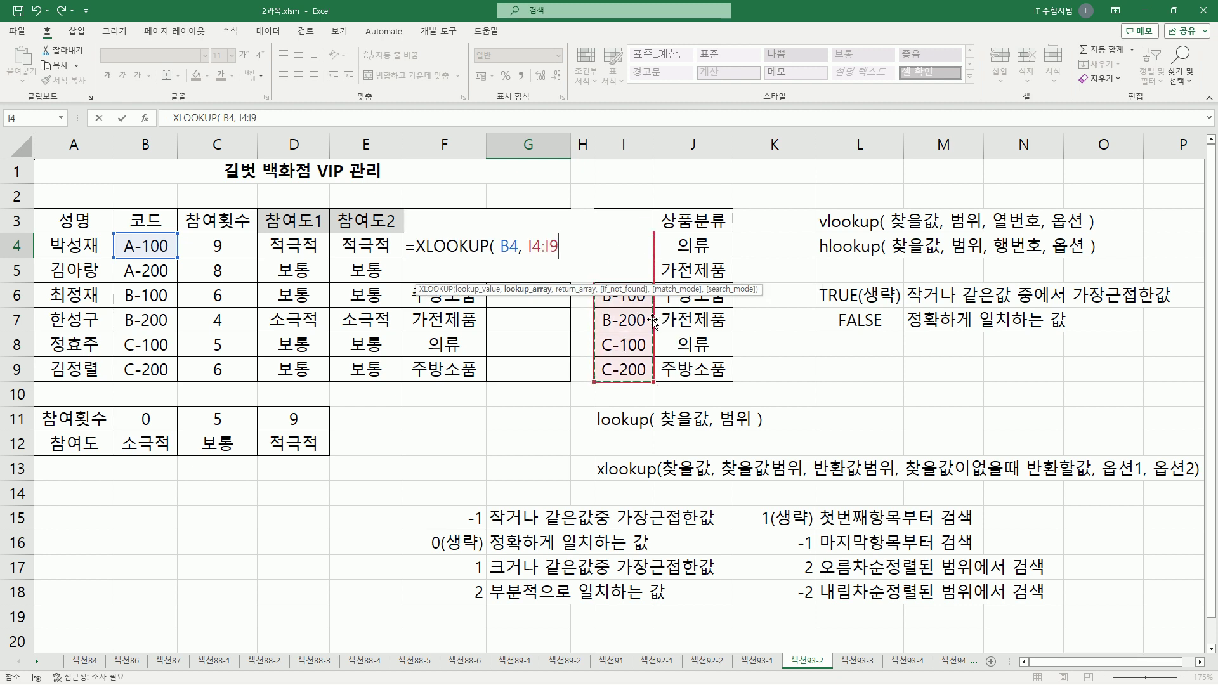
pyautogui.write(',')
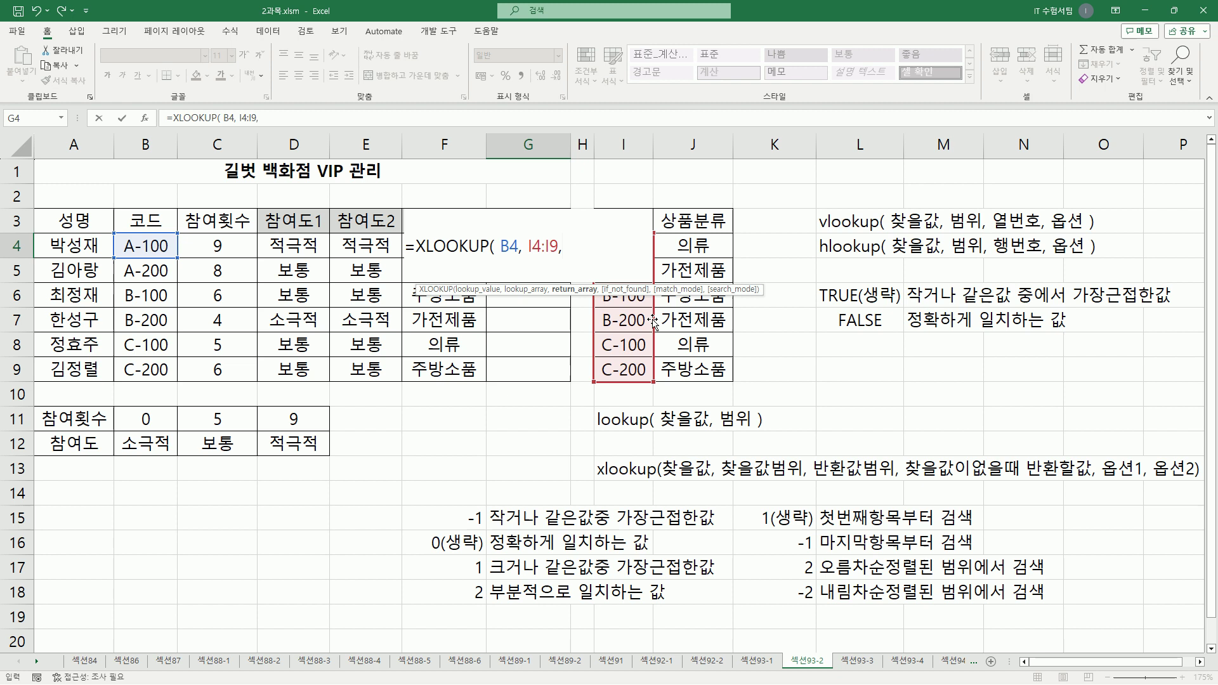
pyautogui.click(700, 243)
pyautogui.moveTo(700, 243); pyautogui.dragTo(705, 368)
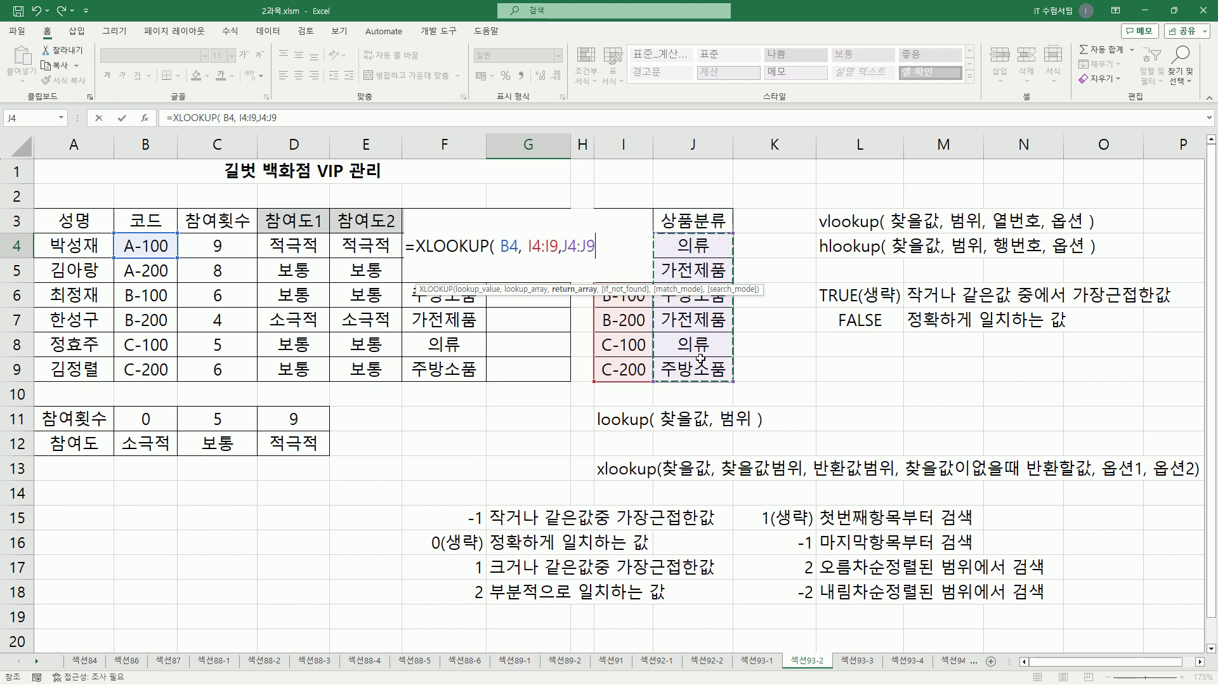
pyautogui.write(')')
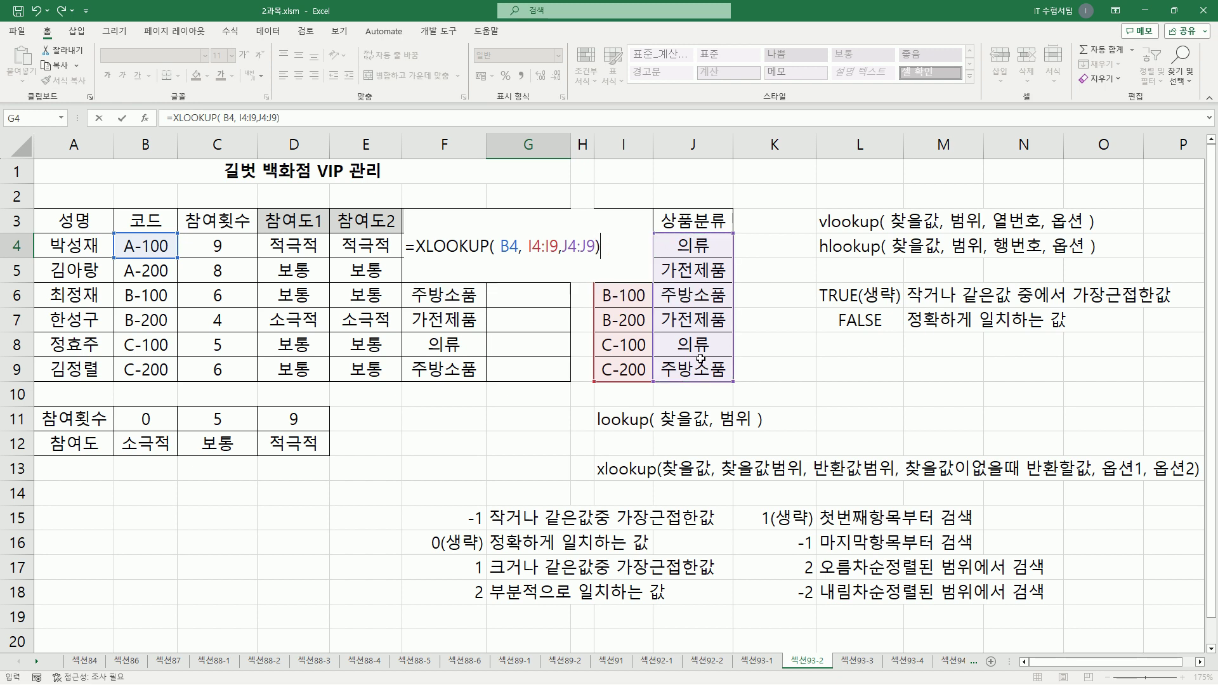
pyautogui.press('Return')
# Step: Check the G4 result against the product category listed for code A-100 in the code table
pyautogui.click(520, 246)
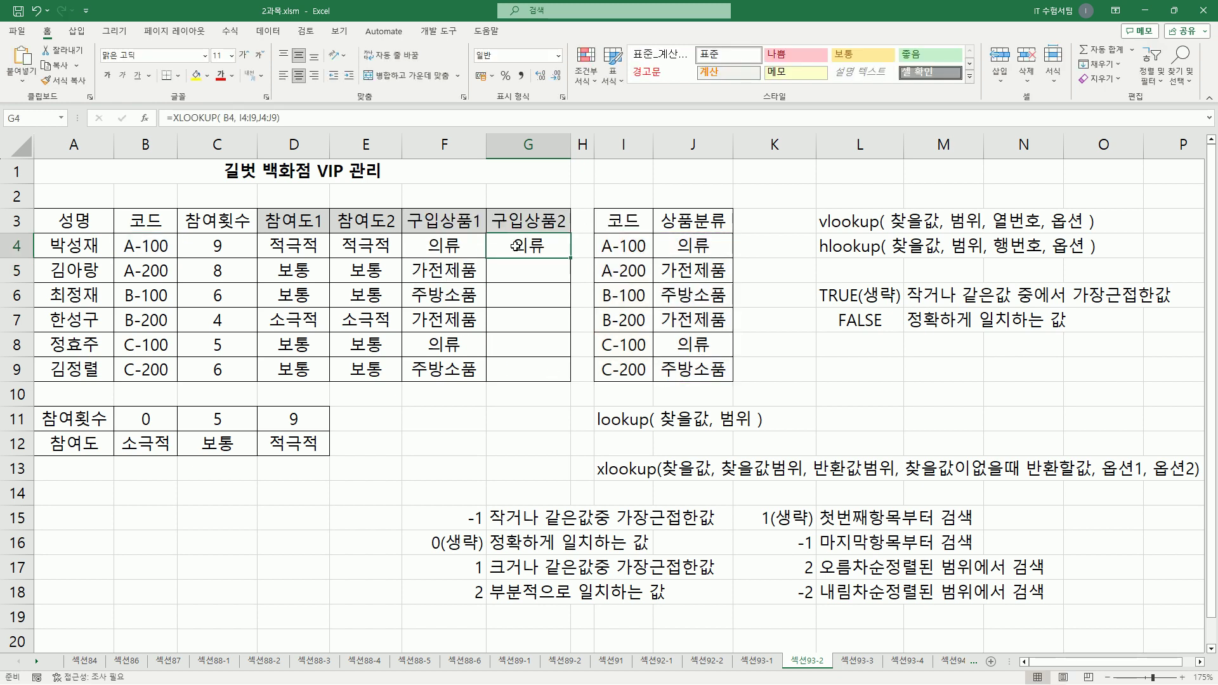
pyautogui.moveTo(118, 237); pyautogui.dragTo(178, 254)
pyautogui.moveTo(597, 234)
pyautogui.mouseDown()
pyautogui.moveTo(647, 266)
pyautogui.moveTo(715, 254)
pyautogui.mouseUp()
pyautogui.moveTo(511, 254); pyautogui.dragTo(547, 254)
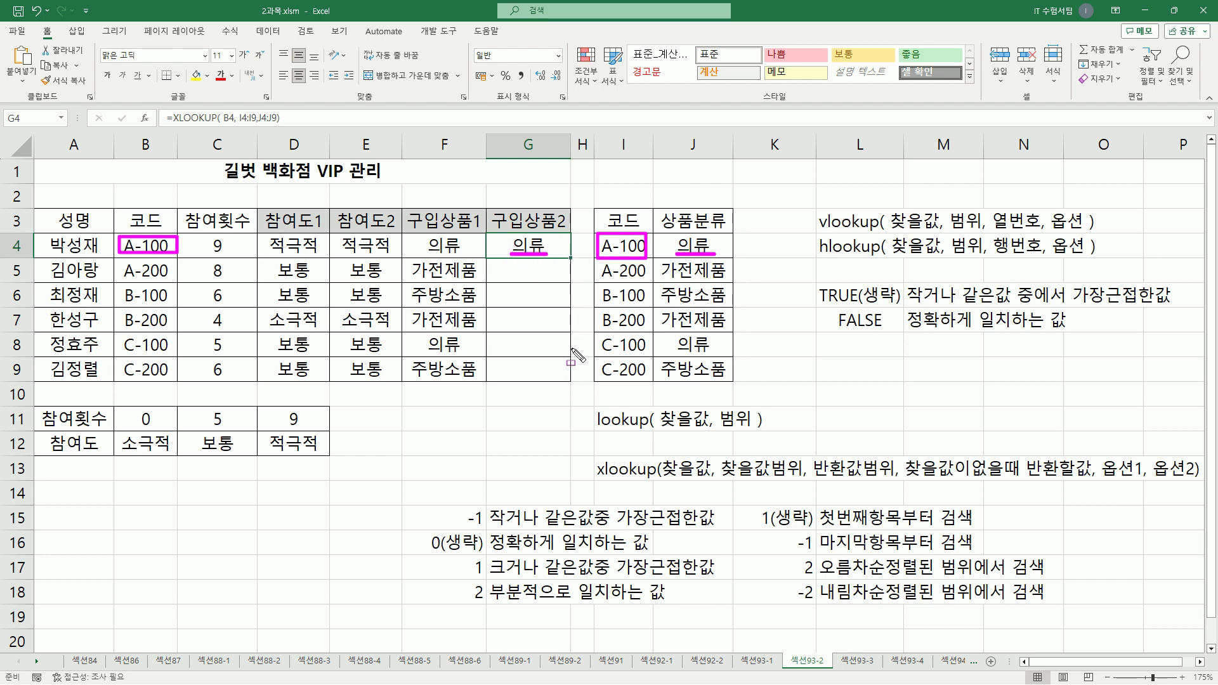
pyautogui.press('Escape')
# Step: Examine how the lookup value in the G4 formula must shift through the codes in B4:B9 for each row
pyautogui.hotkey('ctrl', '2')
pyautogui.moveTo(664, 451); pyautogui.dragTo(711, 481)
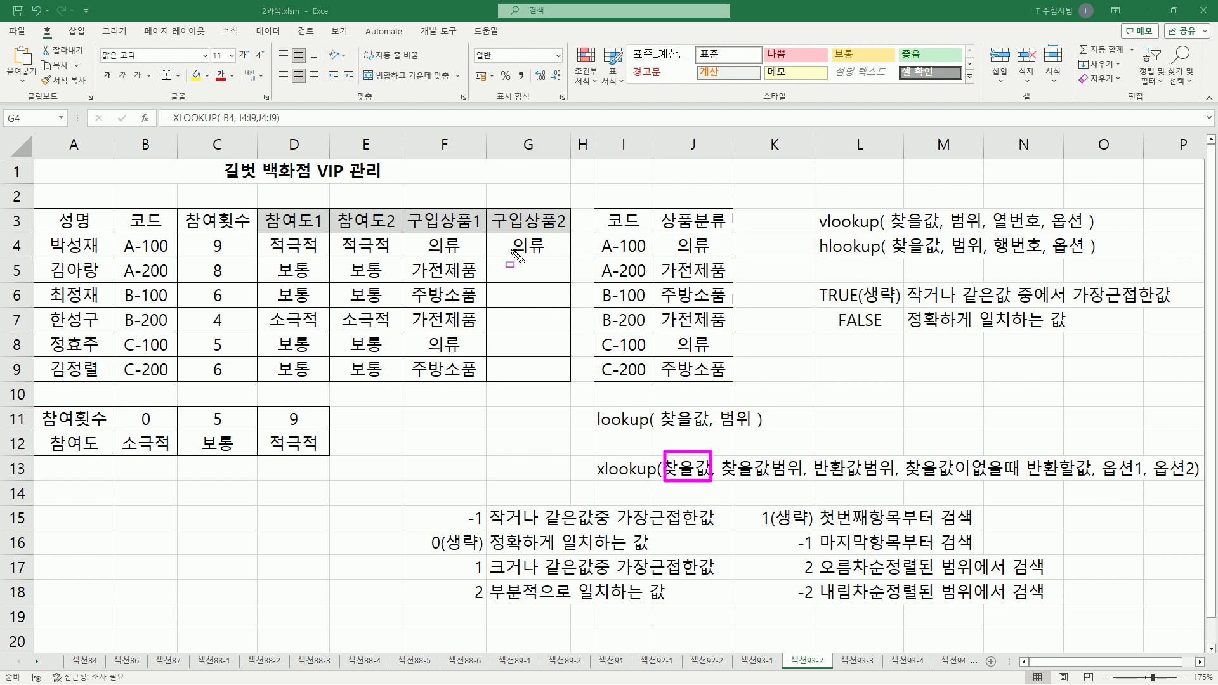
pyautogui.moveTo(501, 237)
pyautogui.mouseDown()
pyautogui.moveTo(543, 250)
pyautogui.moveTo(530, 342)
pyautogui.mouseUp()
pyautogui.click(511, 287)
pyautogui.moveTo(120, 236)
pyautogui.mouseDown()
pyautogui.moveTo(156, 247)
pyautogui.moveTo(155, 369)
pyautogui.mouseUp()
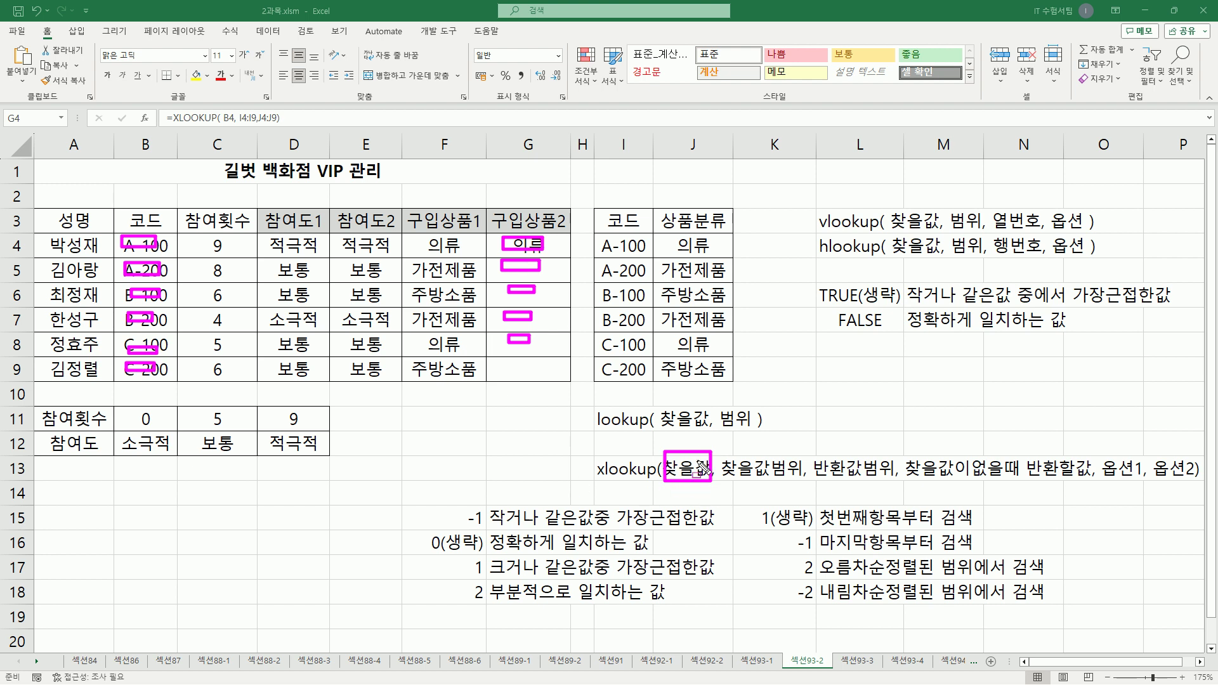
pyautogui.press('e')
pyautogui.moveTo(502, 237)
pyautogui.mouseDown()
pyautogui.moveTo(547, 278)
pyautogui.moveTo(532, 298)
pyautogui.mouseUp()
pyautogui.moveTo(508, 307); pyautogui.dragTo(532, 342)
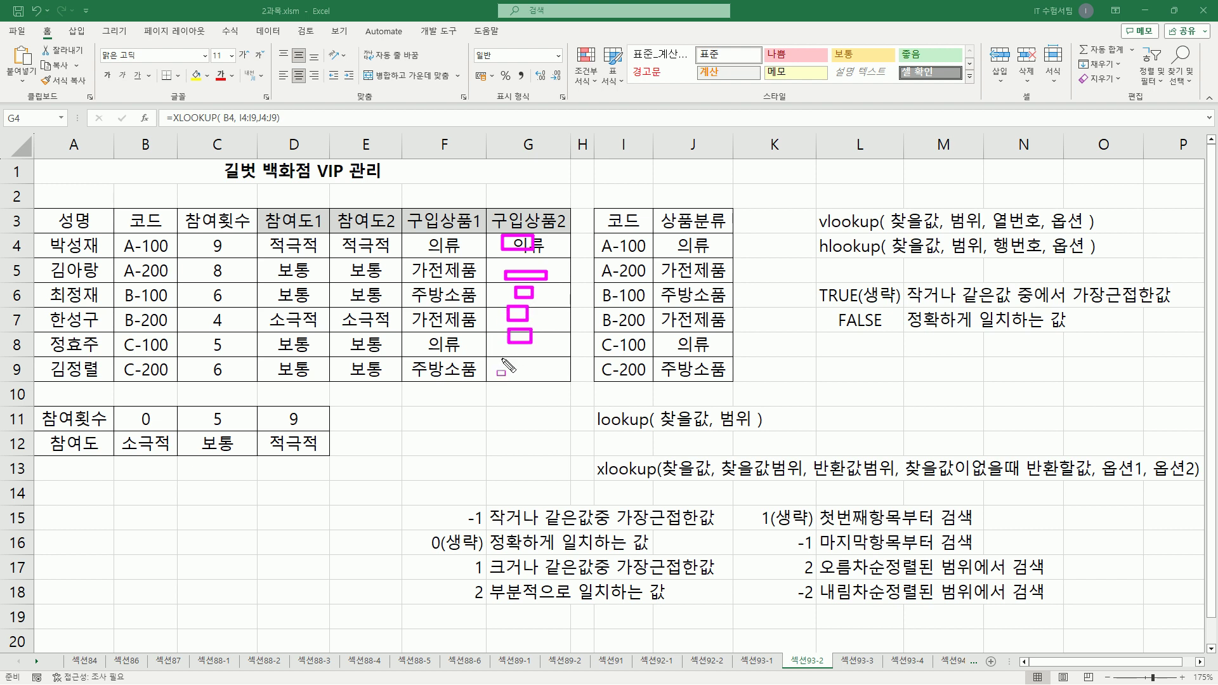
pyautogui.moveTo(124, 236); pyautogui.dragTo(168, 375)
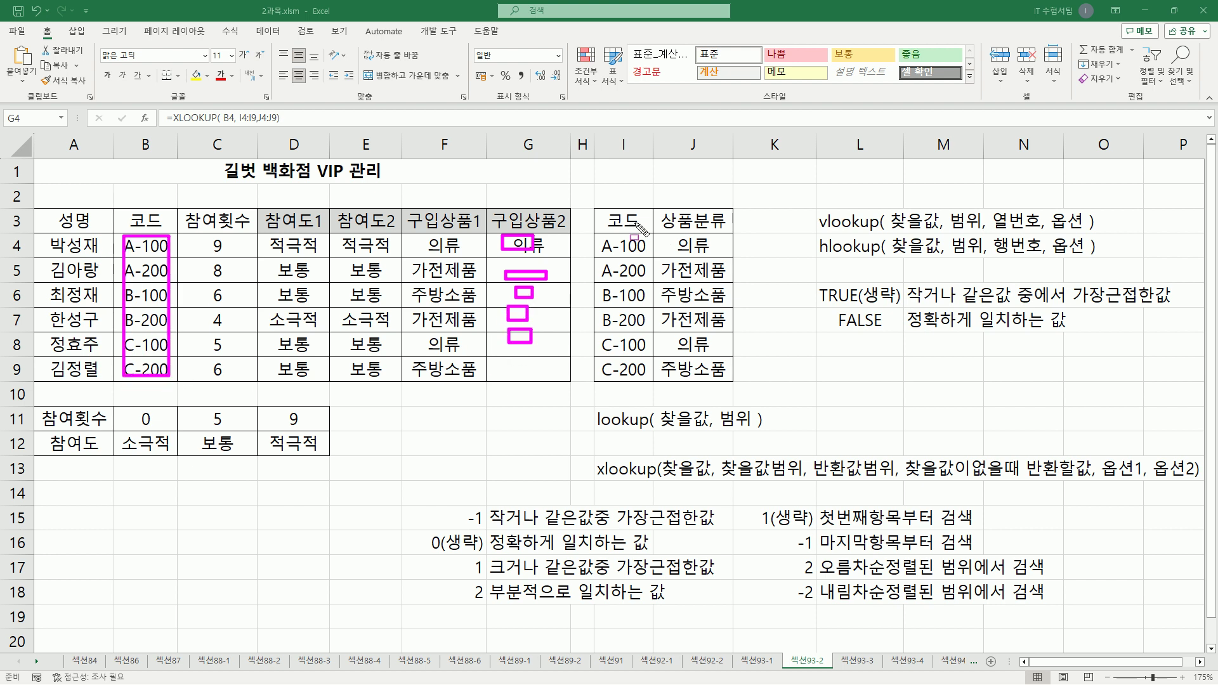
# Step: Examine whether the lookup range I4:I9 and return range J4:J9 must stay fixed when the formula is copied down
pyautogui.moveTo(598, 238)
pyautogui.mouseDown()
pyautogui.moveTo(624, 374)
pyautogui.moveTo(648, 382)
pyautogui.mouseUp()
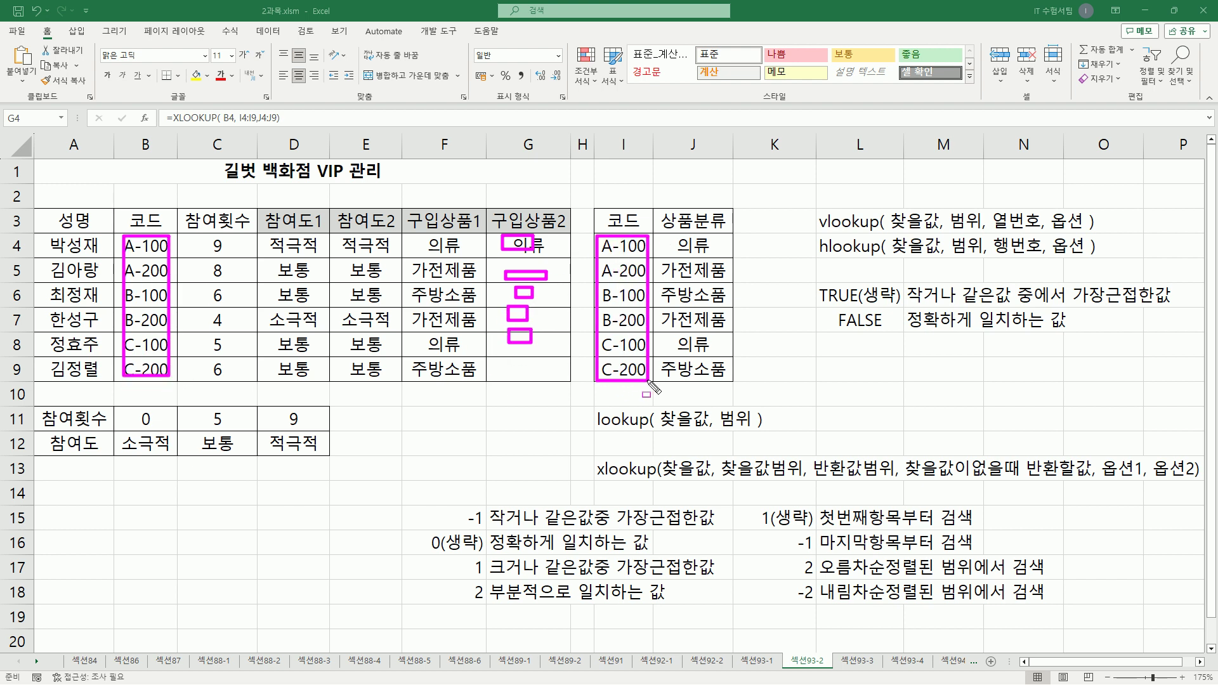
pyautogui.moveTo(719, 479); pyautogui.dragTo(799, 481)
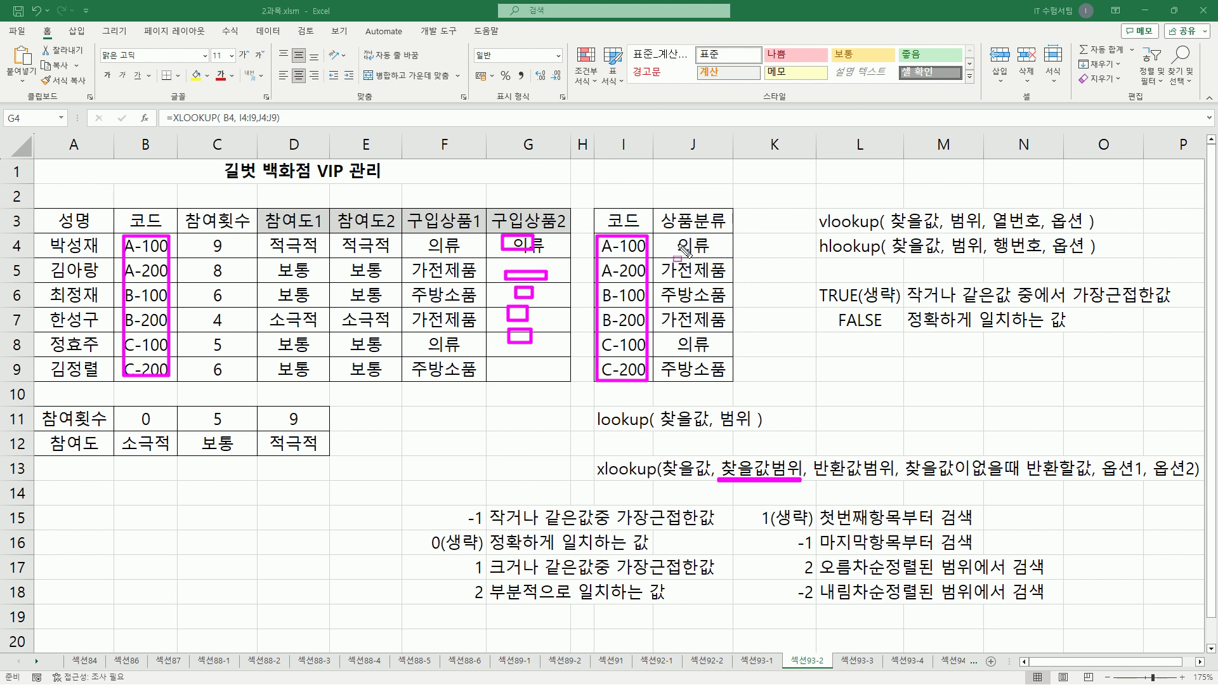
pyautogui.moveTo(664, 234)
pyautogui.mouseDown()
pyautogui.moveTo(670, 317)
pyautogui.moveTo(723, 381)
pyautogui.mouseUp()
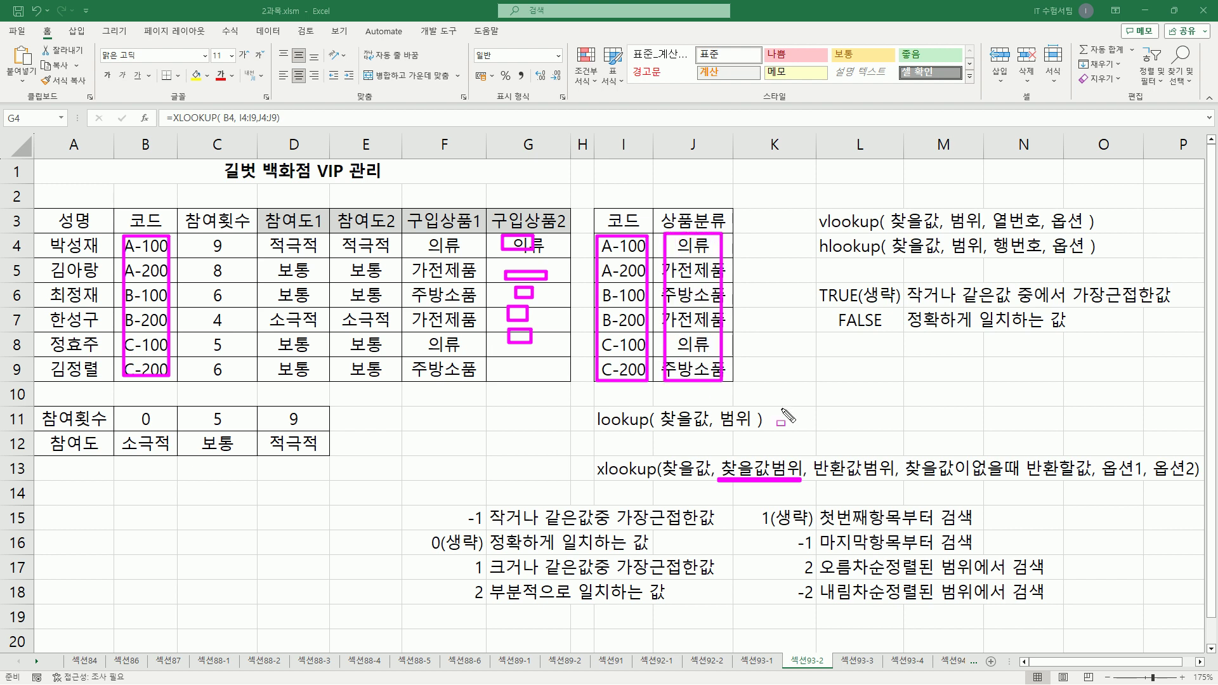
pyautogui.moveTo(815, 479); pyautogui.dragTo(898, 478)
pyautogui.press('Escape')
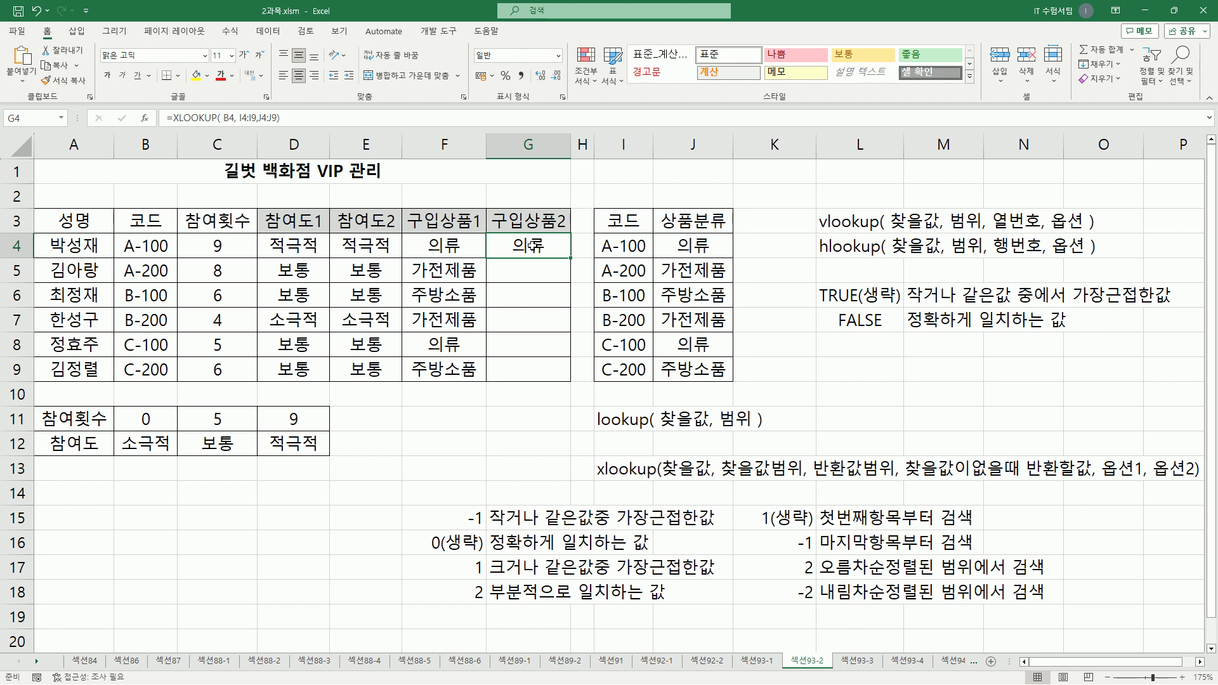
# Step: Make the G4 XLOOKUP ranges absolute as $I$4:$I$9 and $J$4:$J$9 and fill the formula down to G9
pyautogui.doubleClick(531, 244)
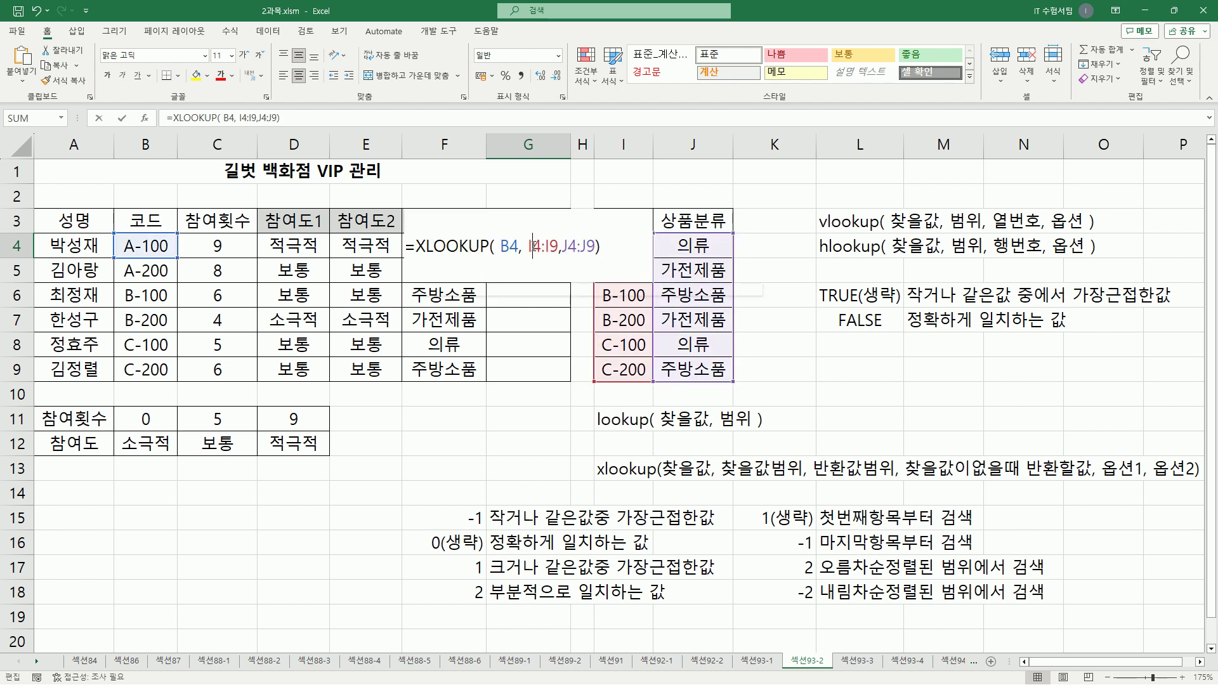
pyautogui.moveTo(533, 246); pyautogui.dragTo(551, 249)
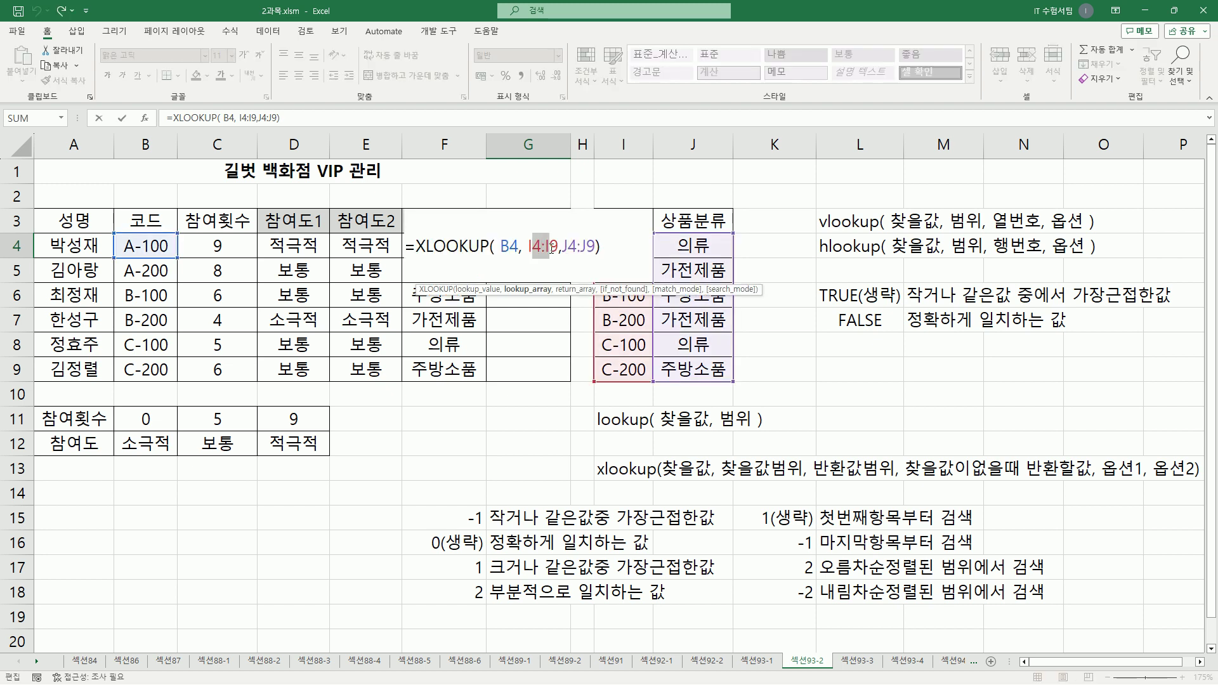
pyautogui.press('F4')
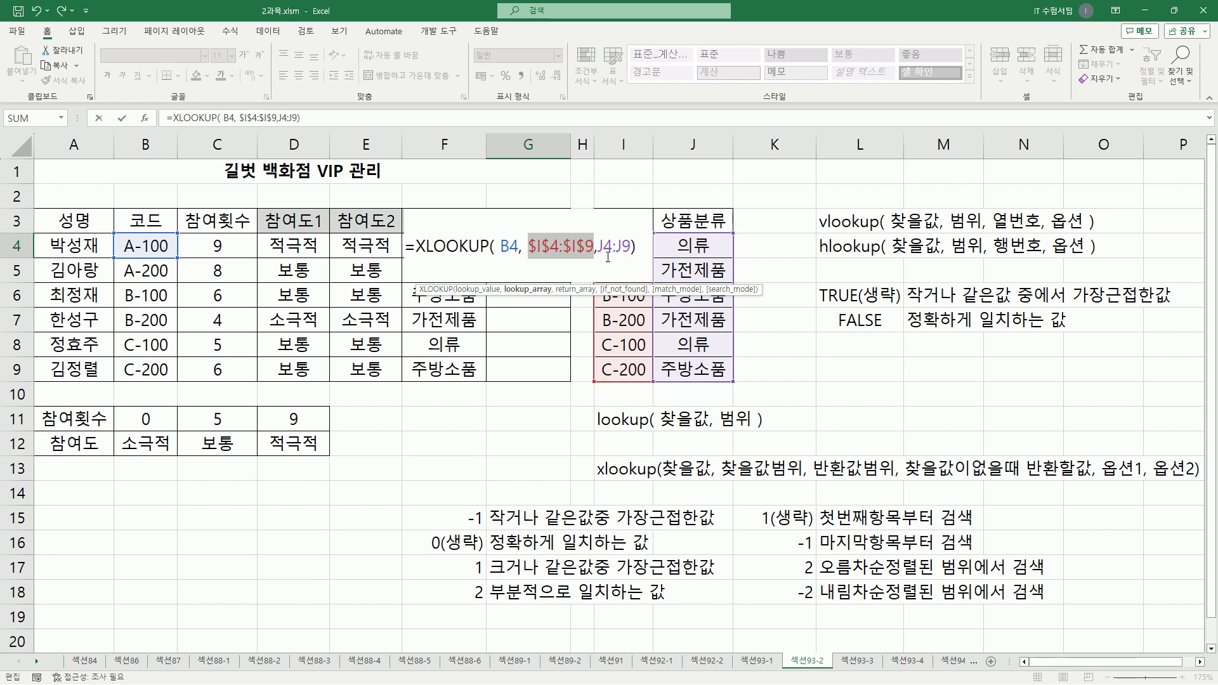
pyautogui.click(599, 246)
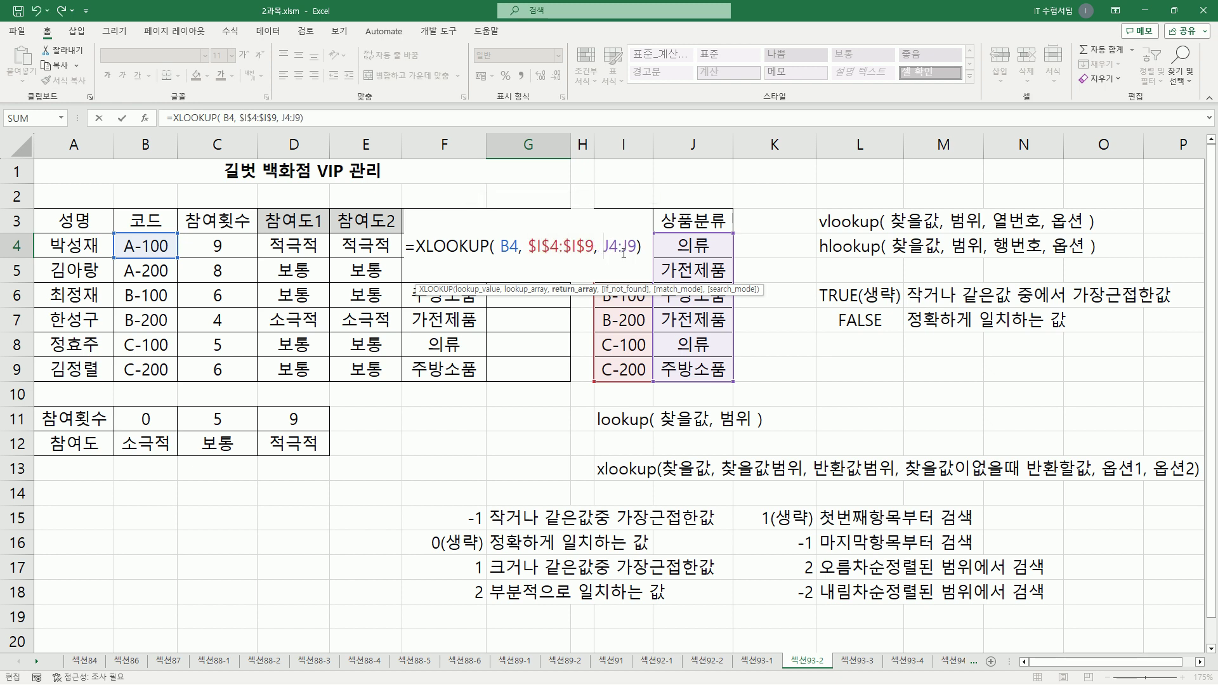
pyautogui.moveTo(609, 246); pyautogui.dragTo(633, 246)
pyautogui.press('F4')
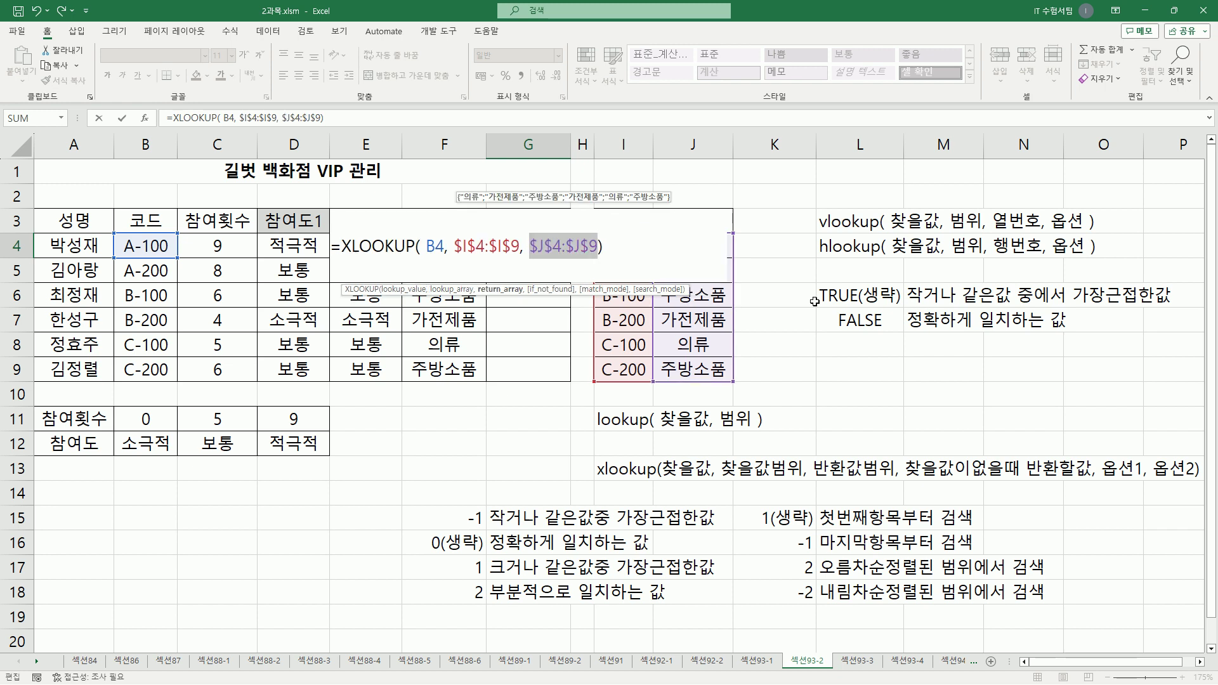
pyautogui.press('Return')
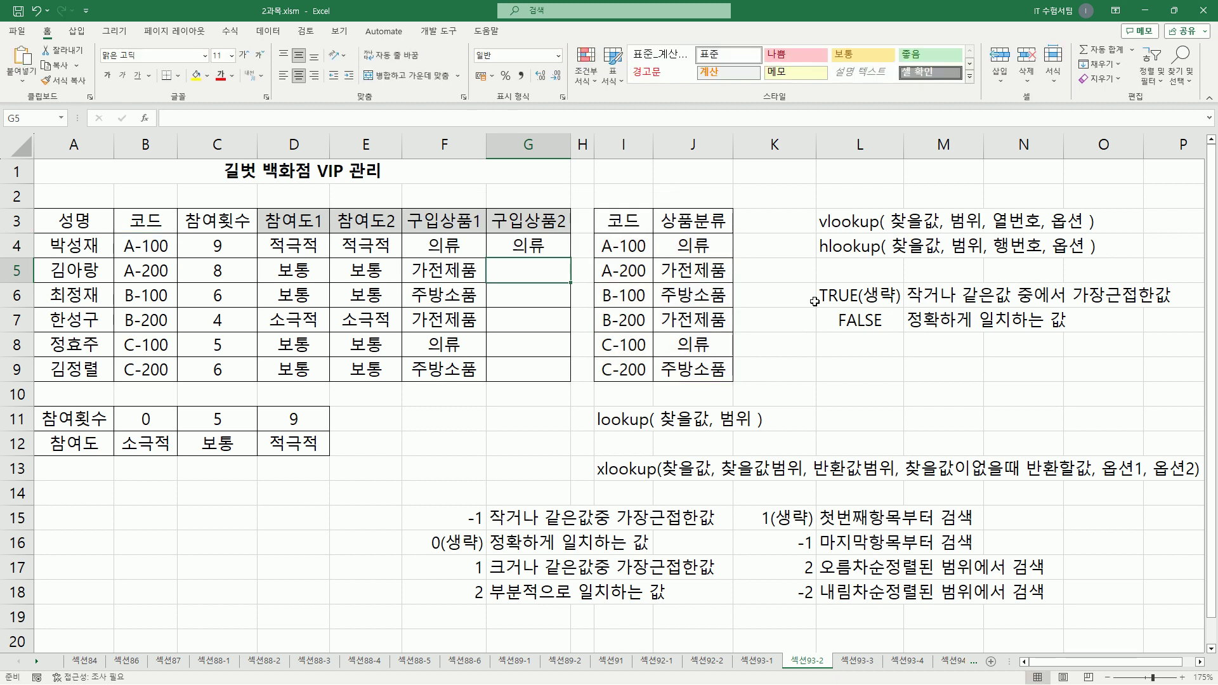
pyautogui.click(563, 253)
pyautogui.moveTo(571, 258); pyautogui.dragTo(576, 374)
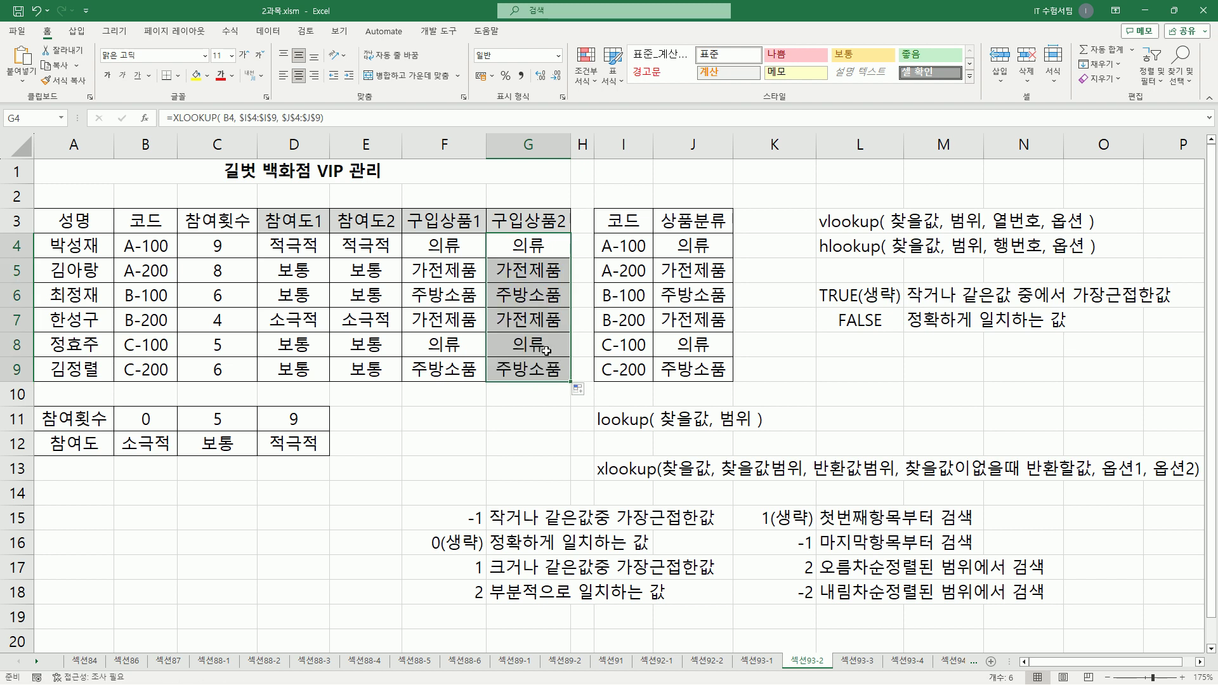
# Step: Paste the HLOOKUP, LOOKUP, VLOOKUP and XLOOKUP formulas used in the table as reference text into B14:B17
pyautogui.press('Escape')
pyautogui.hotkey('ctrl', 'z')
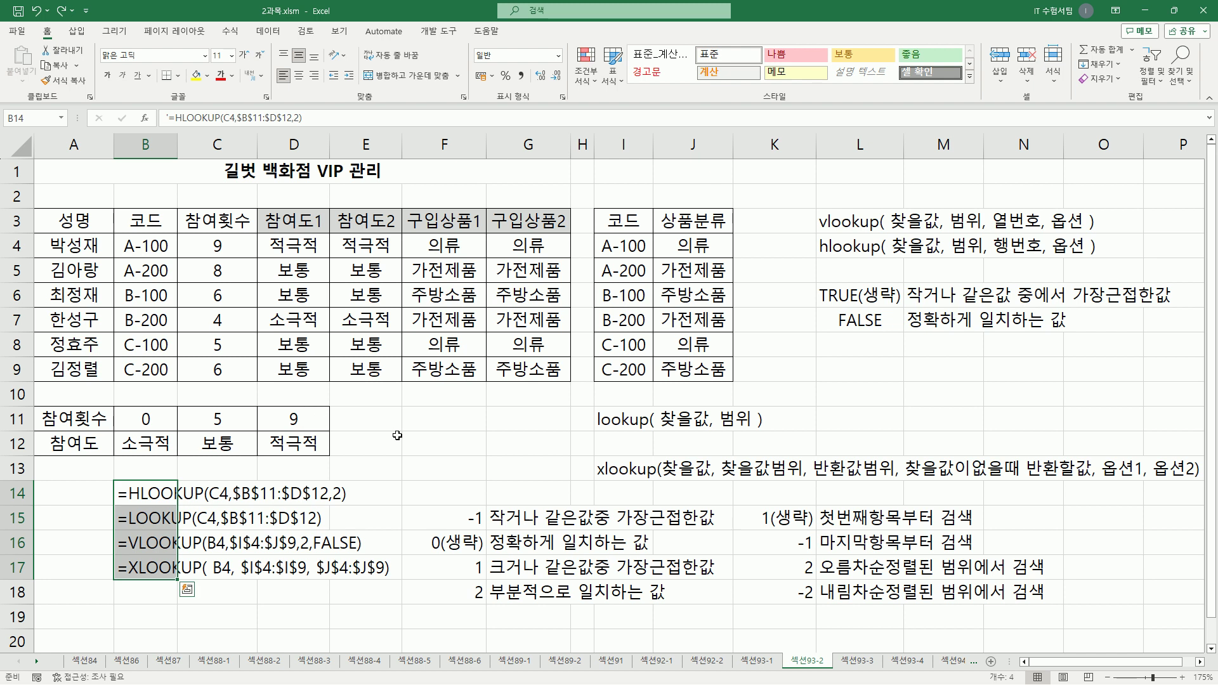
pyautogui.click(432, 439)
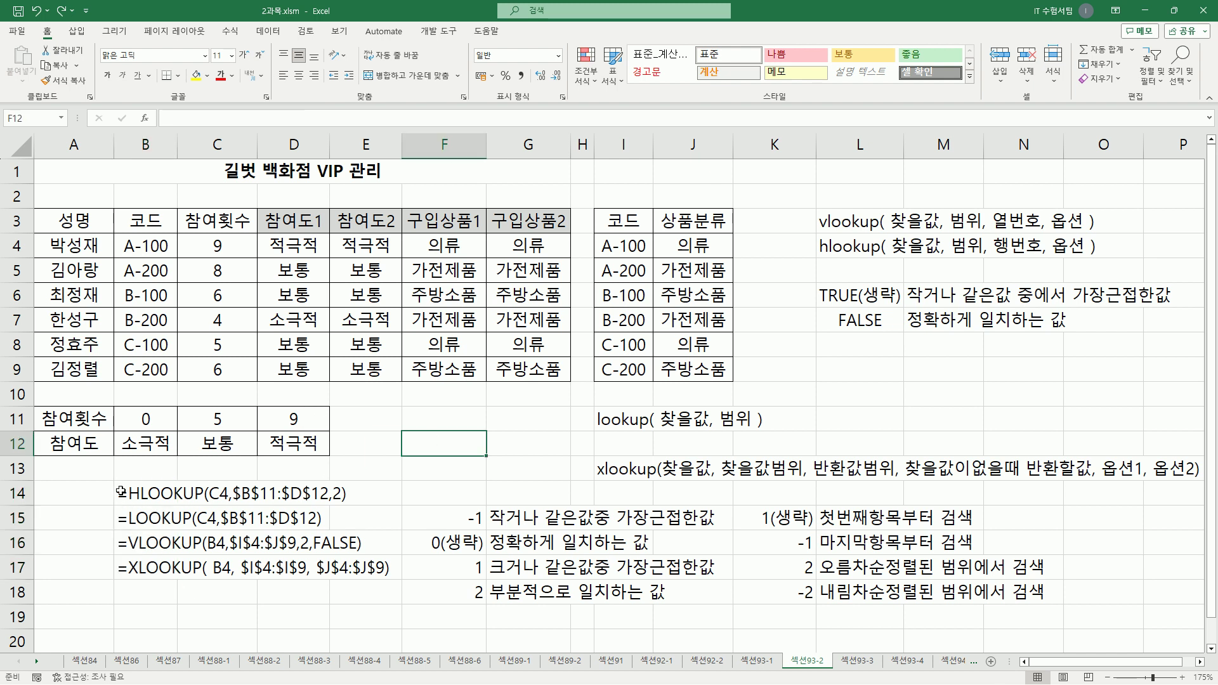
pyautogui.moveTo(112, 483)
pyautogui.mouseDown()
pyautogui.moveTo(157, 505)
pyautogui.moveTo(307, 507)
pyautogui.moveTo(346, 520)
pyautogui.moveTo(395, 579)
pyautogui.mouseUp()
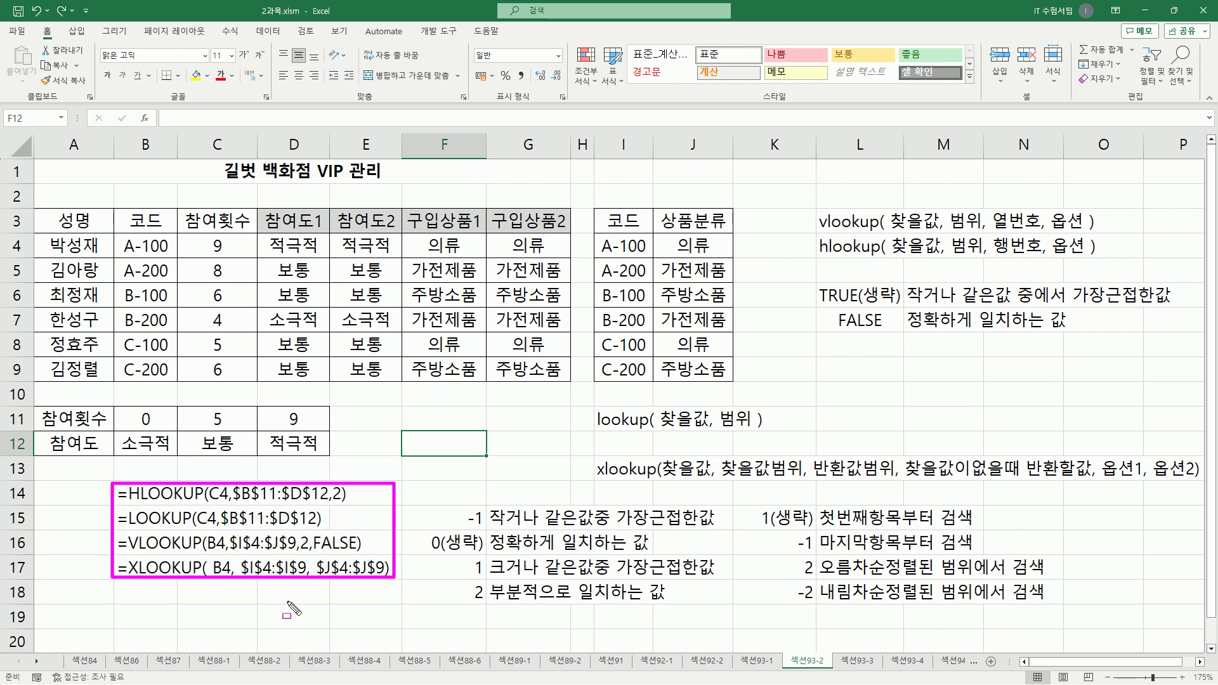
pyautogui.press('Escape')
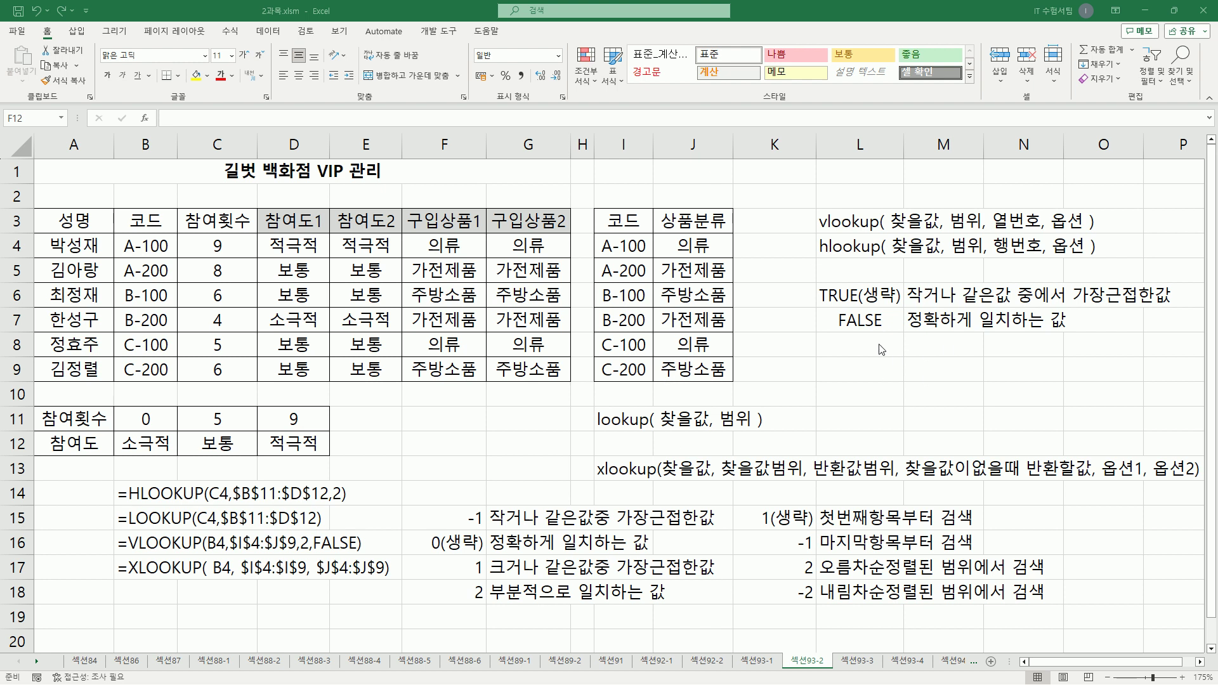
# Step: Review the VLOOKUP, HLOOKUP, LOOKUP and XLOOKUP syntax notes together with their match and search option notes
pyautogui.hotkey('ctrl', '2')
pyautogui.moveTo(816, 203)
pyautogui.mouseDown()
pyautogui.moveTo(1160, 266)
pyautogui.moveTo(1117, 263)
pyautogui.mouseUp()
pyautogui.moveTo(587, 400)
pyautogui.mouseDown()
pyautogui.moveTo(699, 433)
pyautogui.moveTo(769, 432)
pyautogui.mouseUp()
pyautogui.moveTo(591, 453)
pyautogui.mouseDown()
pyautogui.moveTo(606, 467)
pyautogui.moveTo(1200, 489)
pyautogui.mouseUp()
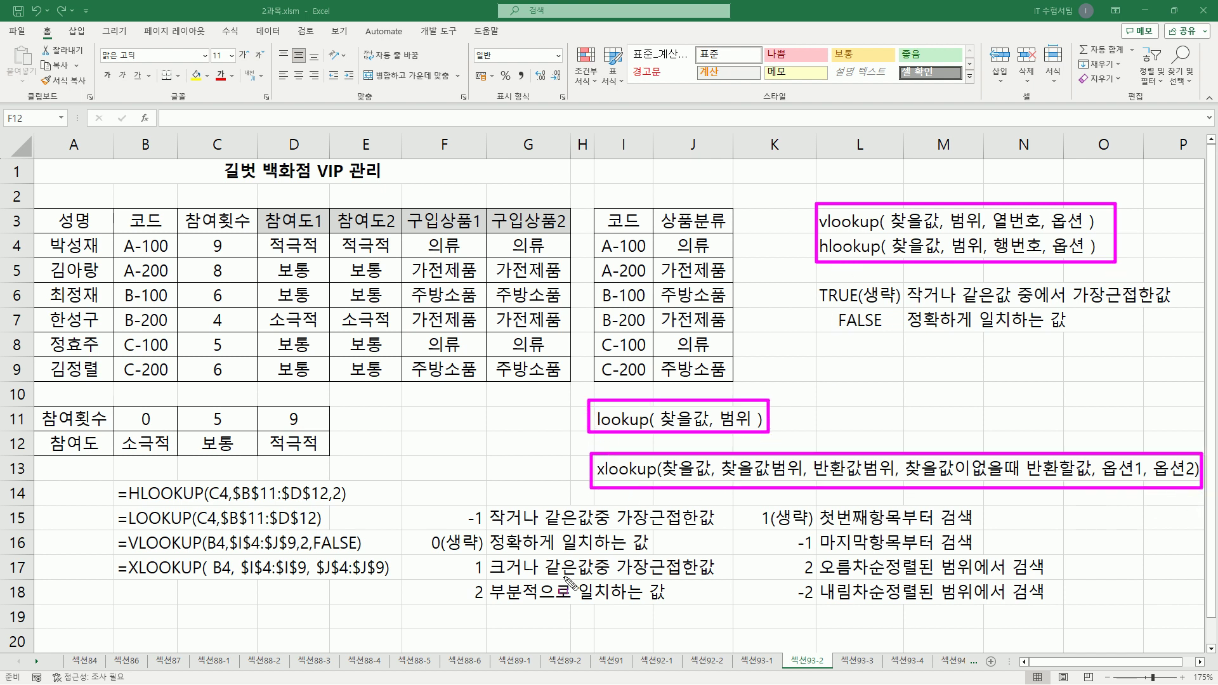
pyautogui.moveTo(809, 279)
pyautogui.mouseDown()
pyautogui.moveTo(1128, 311)
pyautogui.moveTo(1190, 328)
pyautogui.moveTo(1180, 333)
pyautogui.mouseUp()
pyautogui.moveTo(425, 507)
pyautogui.mouseDown()
pyautogui.moveTo(660, 599)
pyautogui.moveTo(731, 604)
pyautogui.mouseUp()
pyautogui.moveTo(755, 504)
pyautogui.mouseDown()
pyautogui.moveTo(771, 526)
pyautogui.moveTo(1014, 606)
pyautogui.moveTo(1065, 601)
pyautogui.mouseUp()
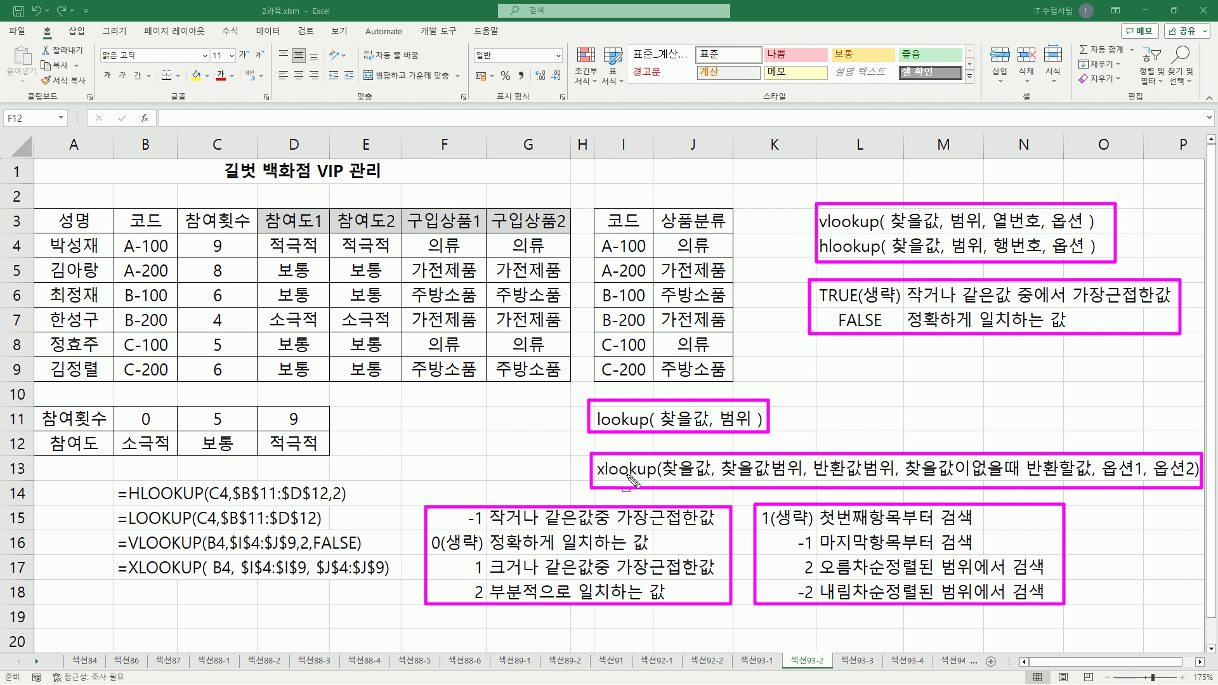
pyautogui.press('Escape')
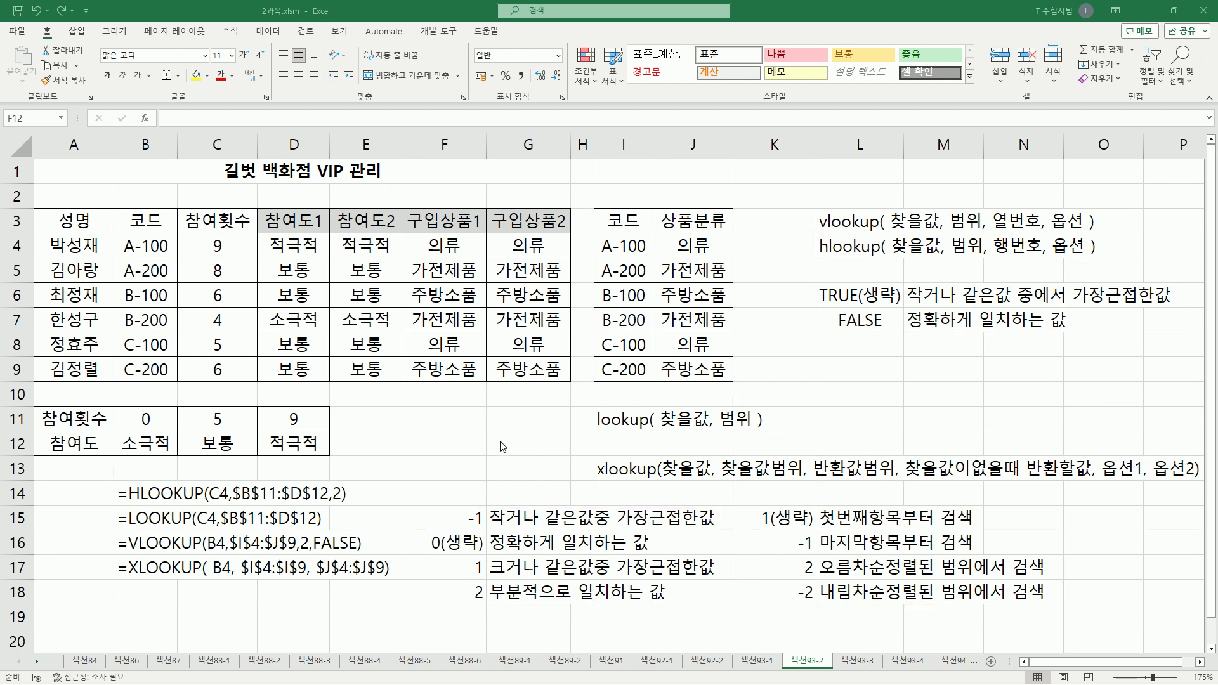